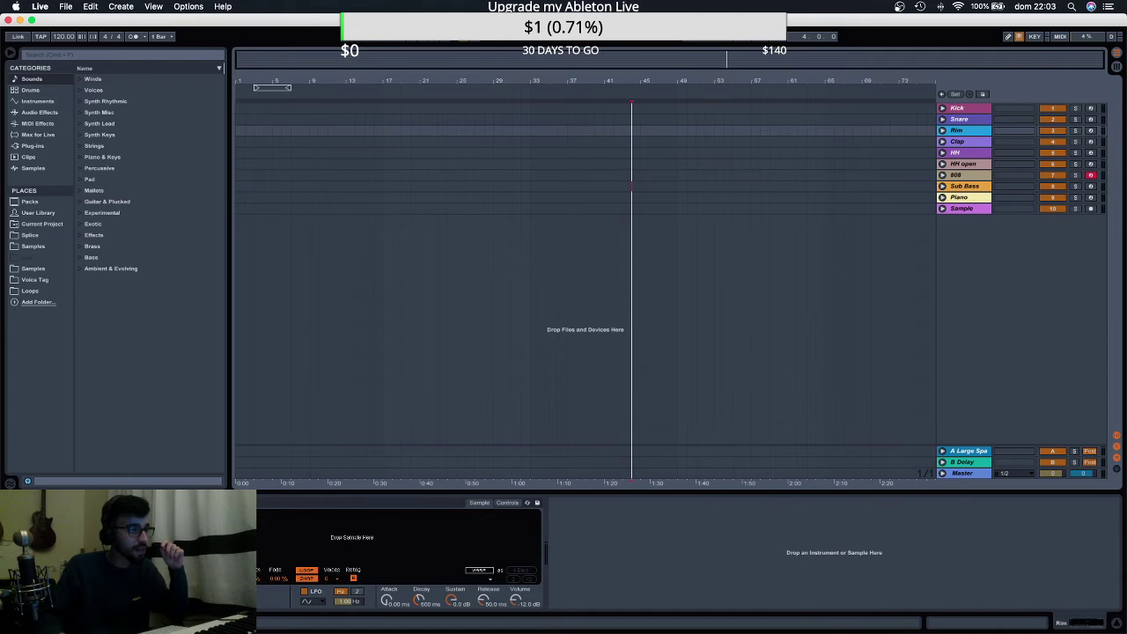
# Place the Piano_105_G#m piano and synth loops at bar 33 on the Sample track and a new audio track, and loop-play that section.
pyautogui.click(751, 209)
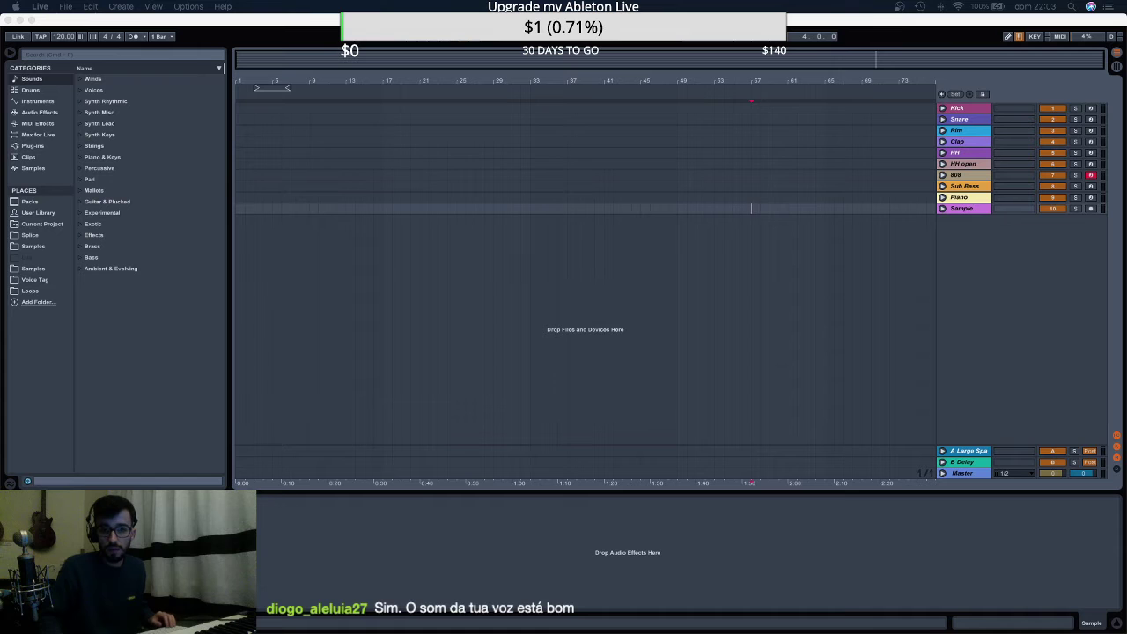
pyautogui.moveTo(1122, 181); pyautogui.dragTo(530, 218)
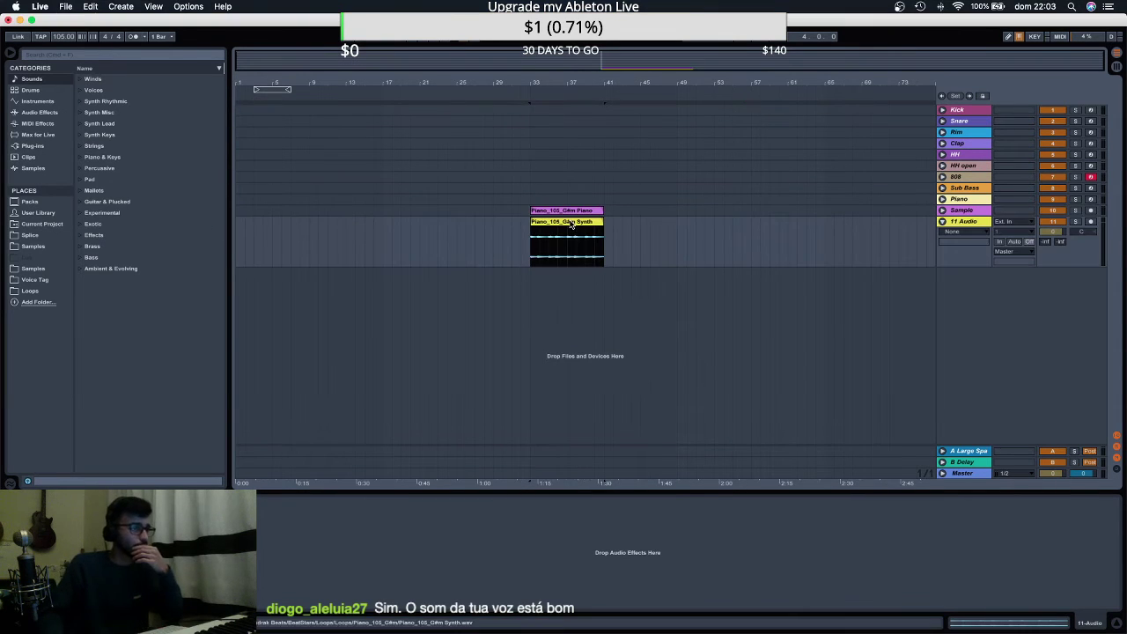
pyautogui.click(558, 228)
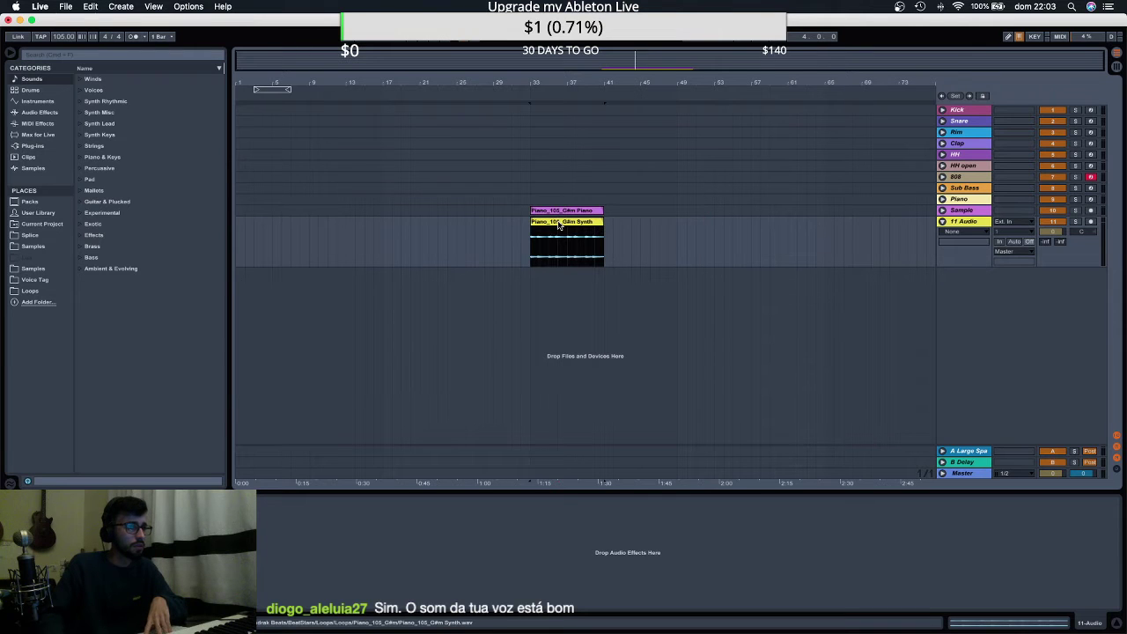
pyautogui.press('super+l')
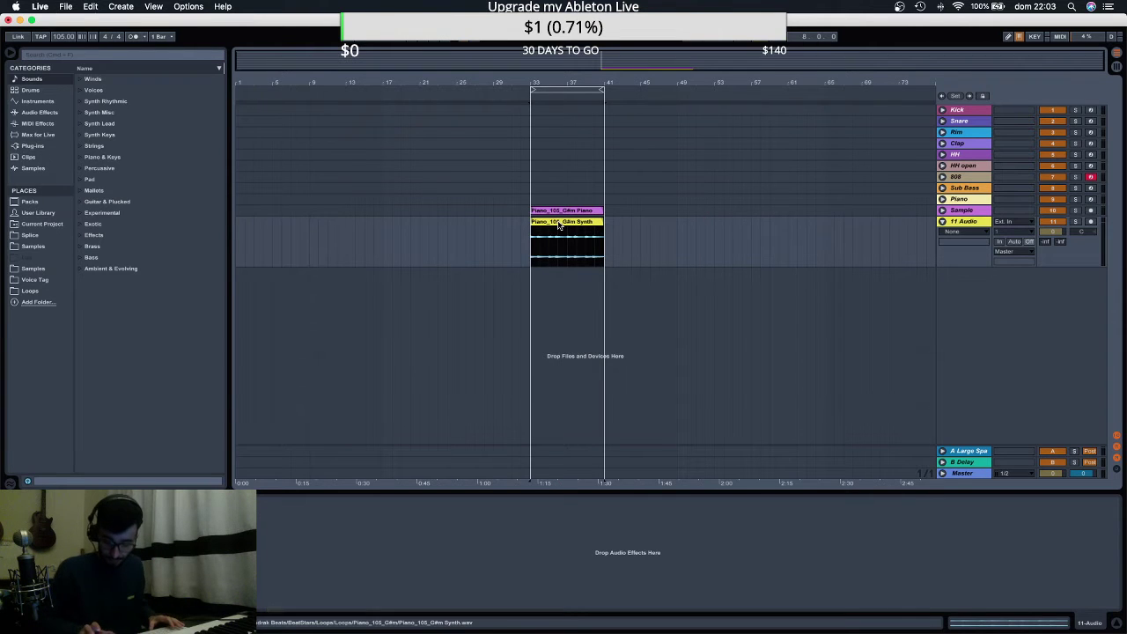
pyautogui.press('space')
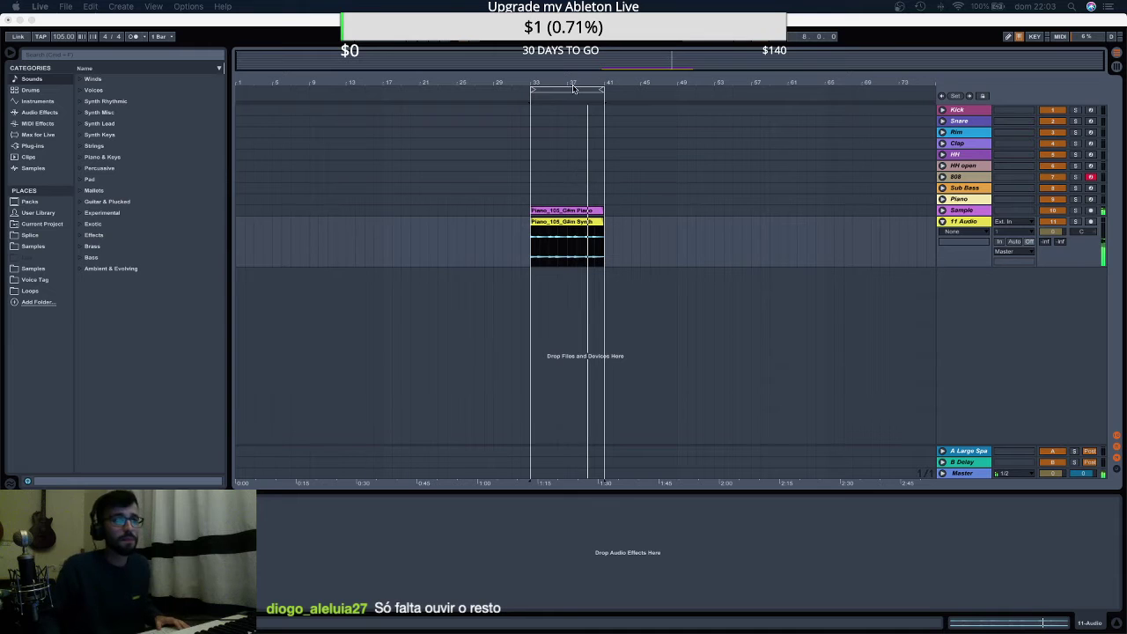
# Set the project tempo to 103 BPM.
pyautogui.click(56, 38)
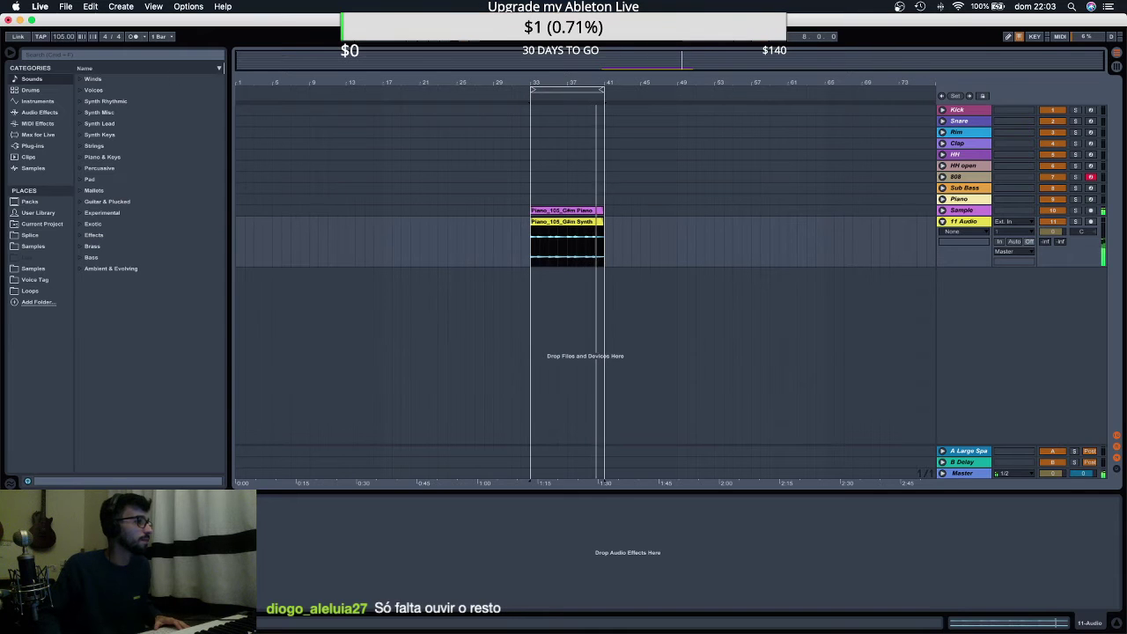
pyautogui.moveTo(55, 39); pyautogui.dragTo(55, 44)
pyautogui.click(726, 115)
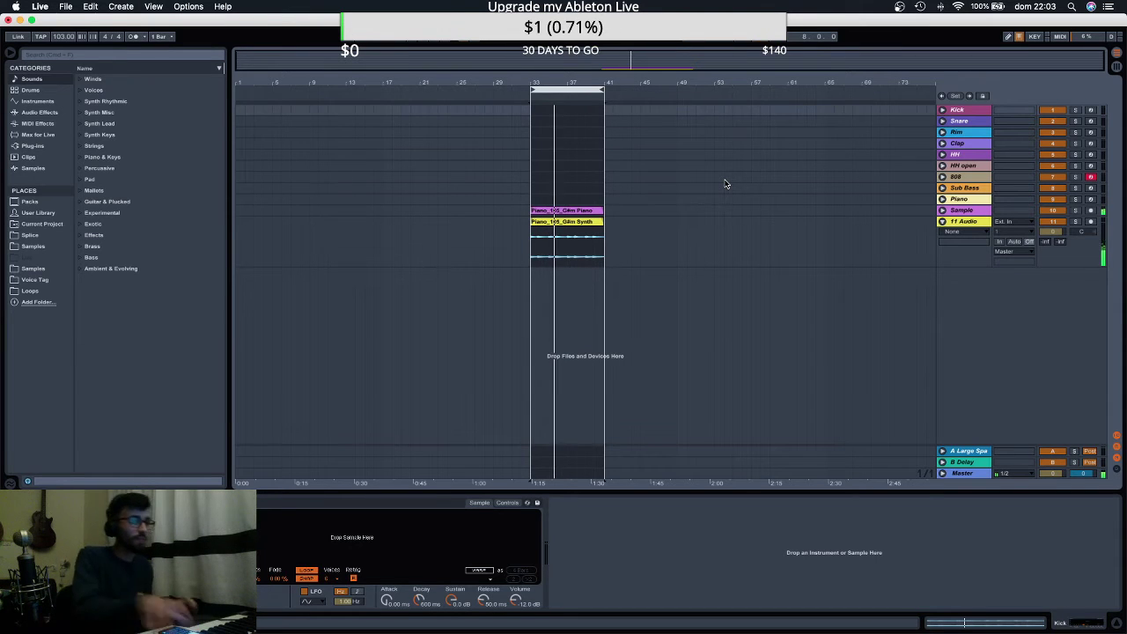
pyautogui.click(966, 121)
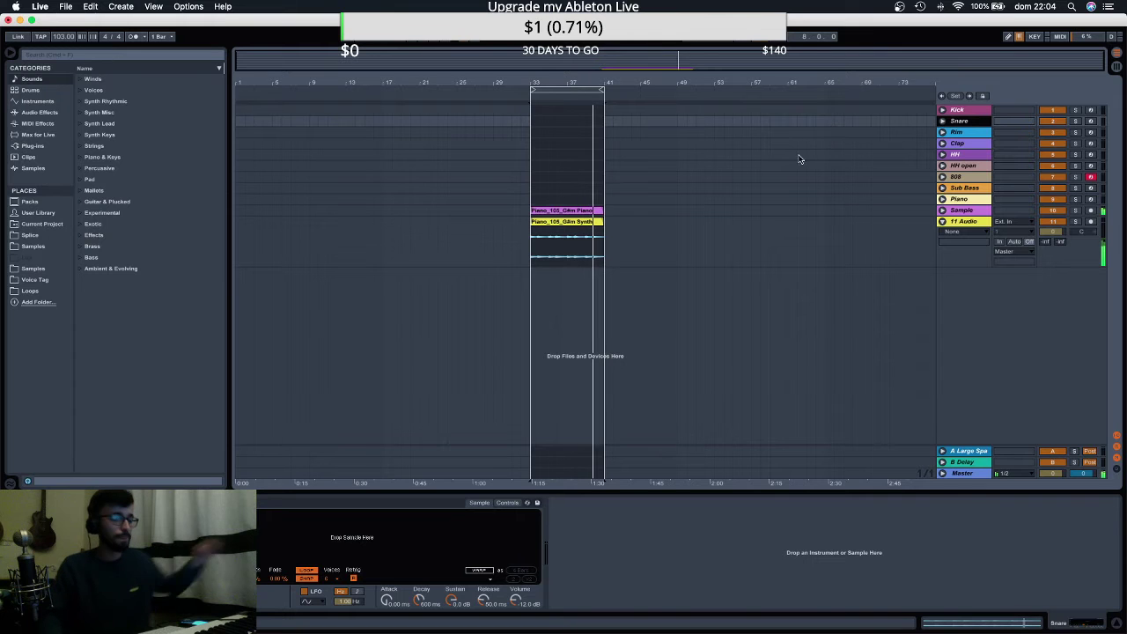
pyautogui.click(567, 90)
pyautogui.click(576, 90)
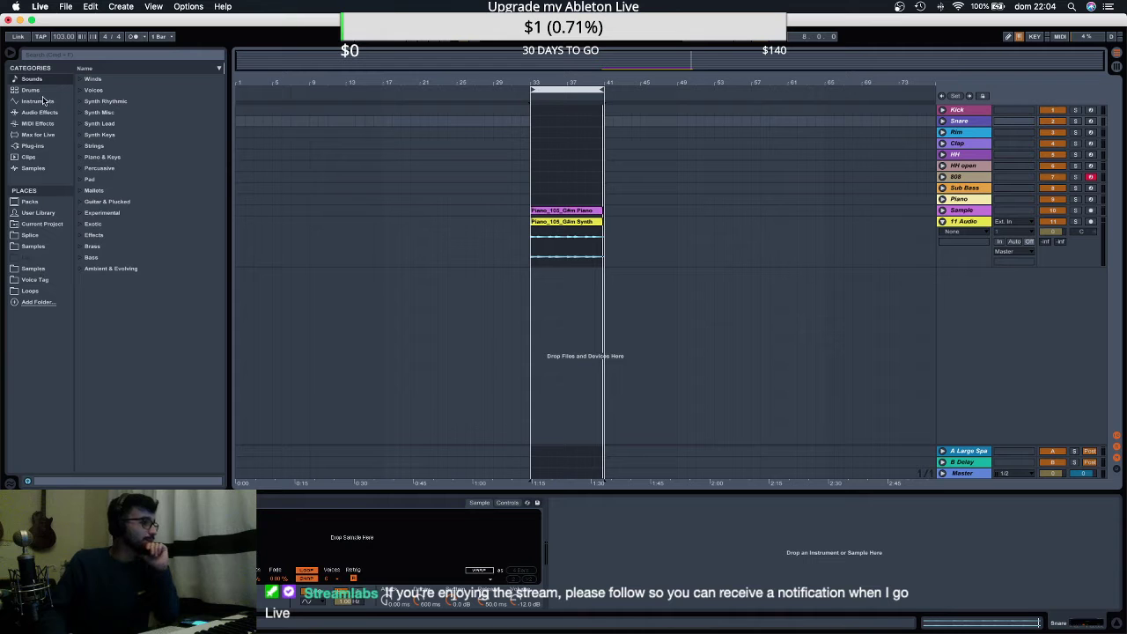
# Search the sample library for "rim" and load Rim Lofi Clack.aif into the Rim track's sampler.
pyautogui.click(36, 168)
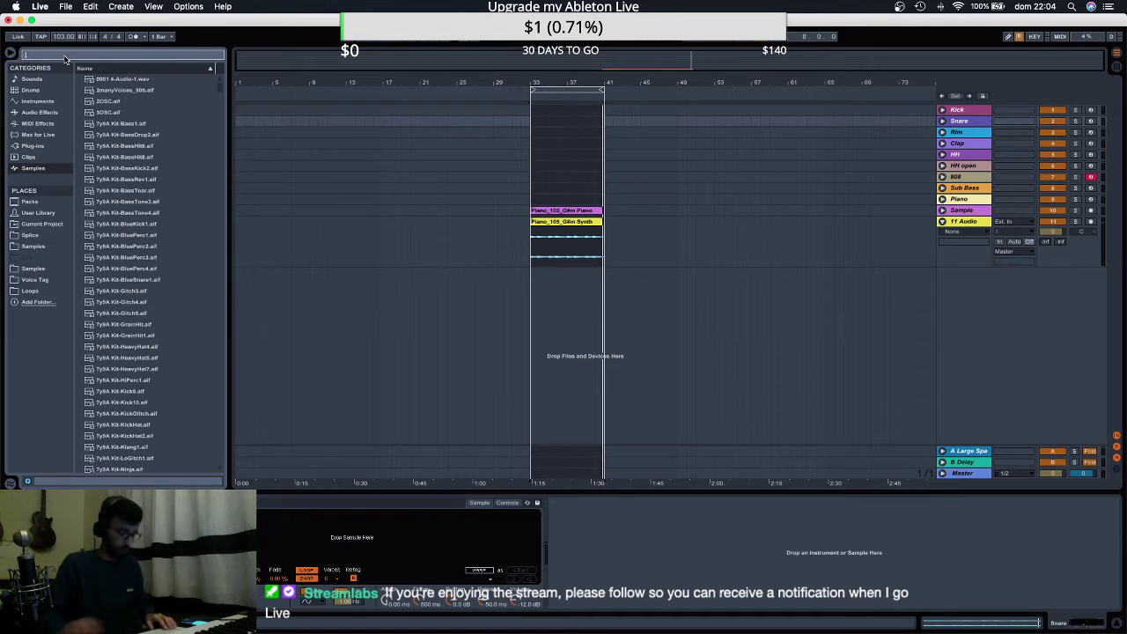
pyautogui.write('rim')
pyautogui.click(107, 335)
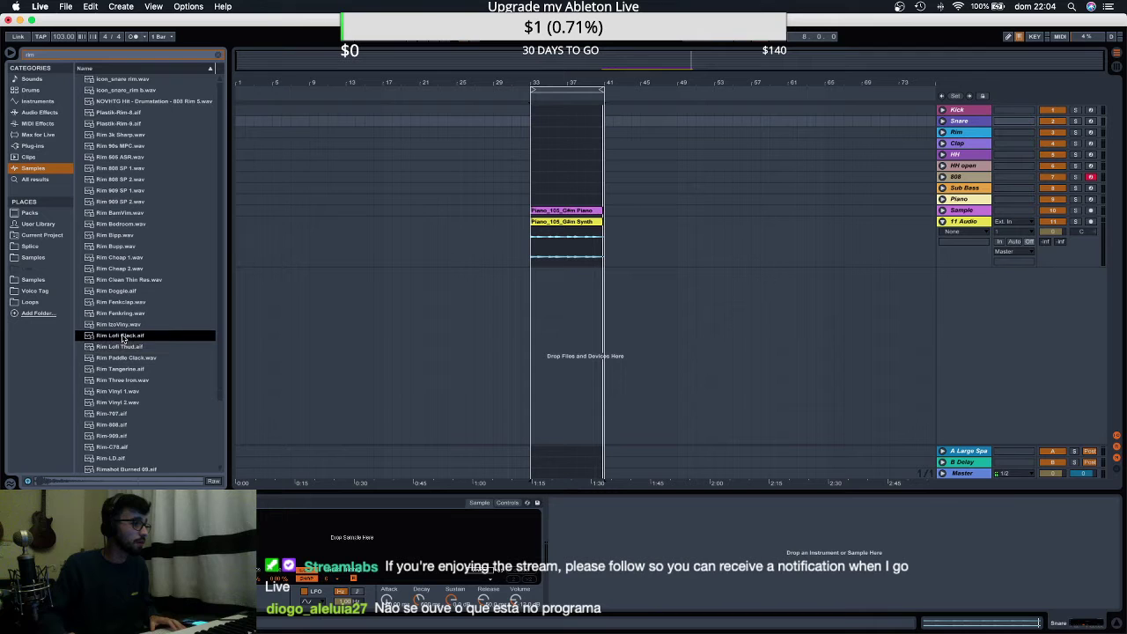
pyautogui.moveTo(994, 113); pyautogui.dragTo(982, 133)
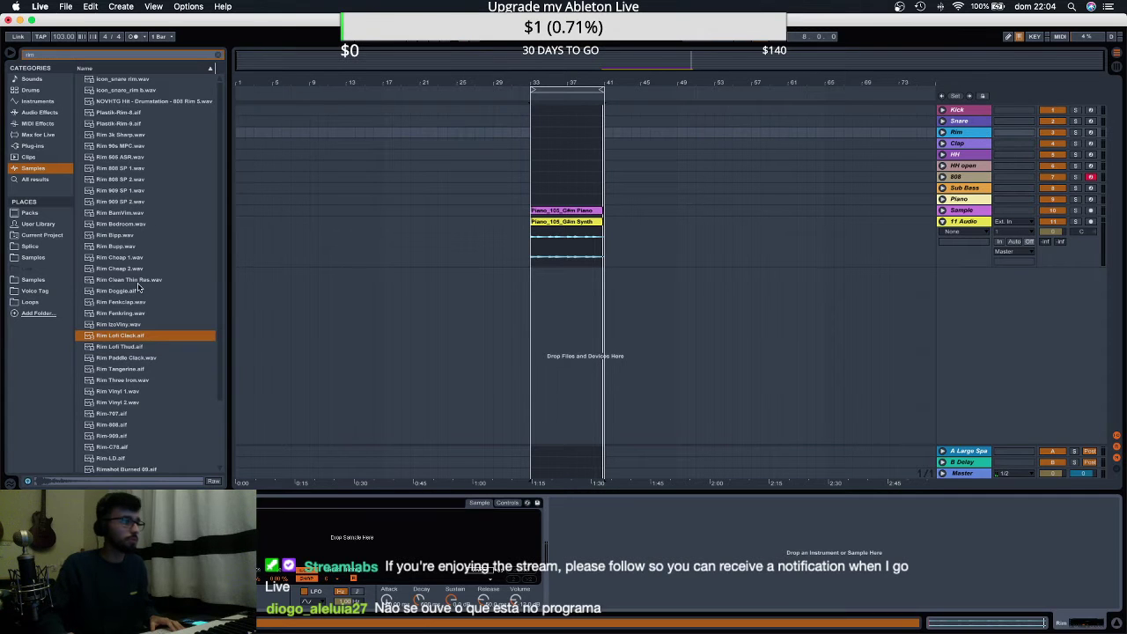
pyautogui.moveTo(128, 334); pyautogui.dragTo(290, 538)
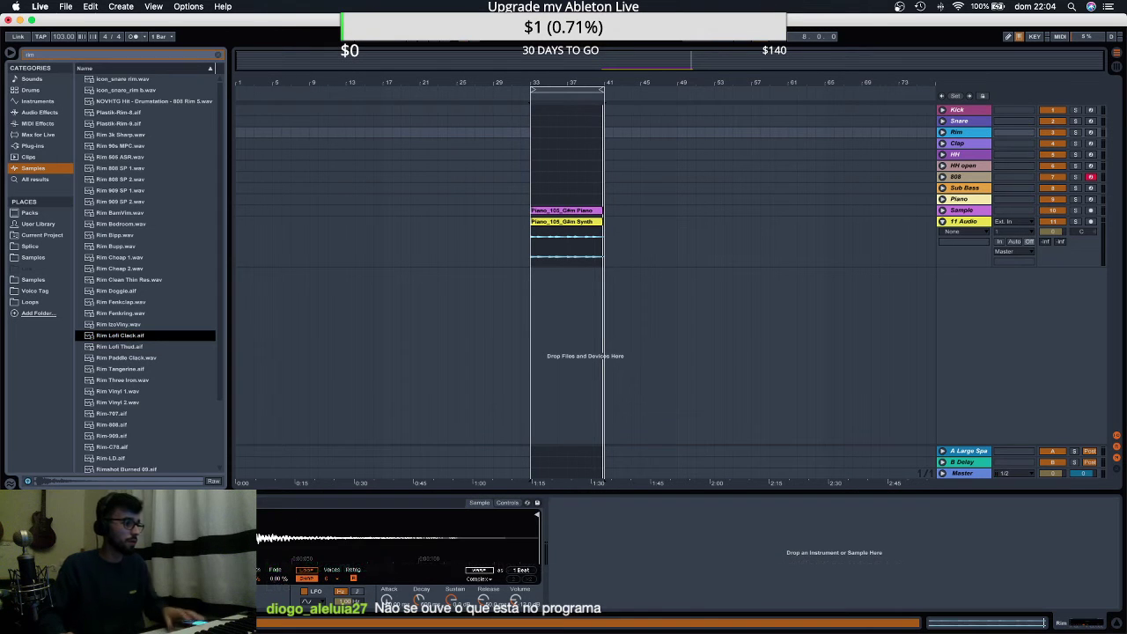
# Arm the Rim track for recording and turn on the metronome.
pyautogui.click(1090, 133)
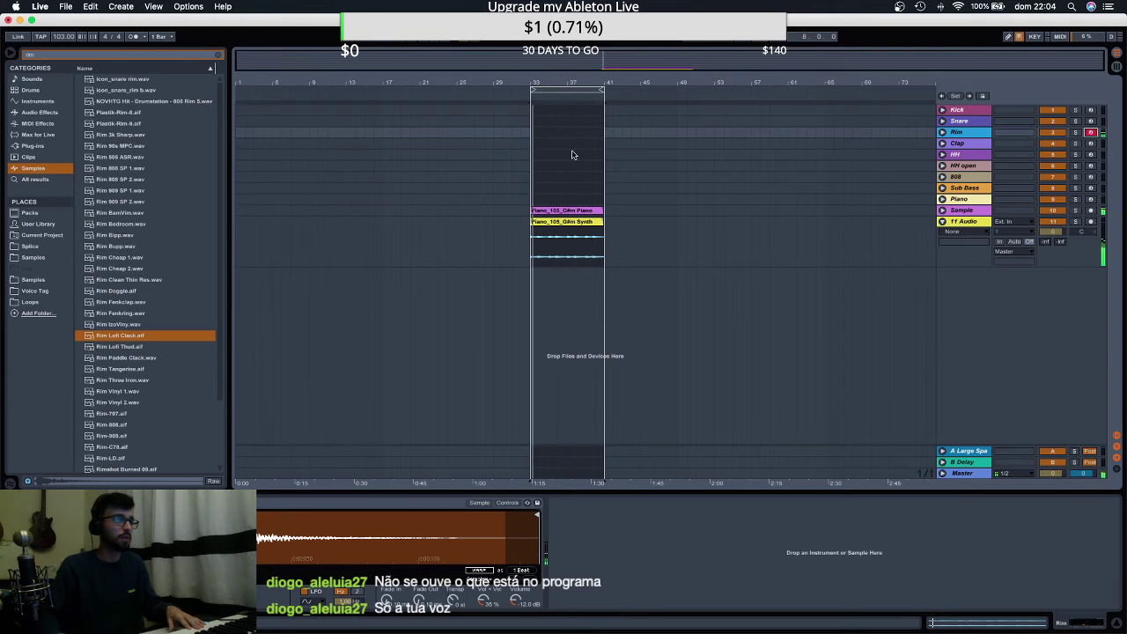
pyautogui.click(133, 36)
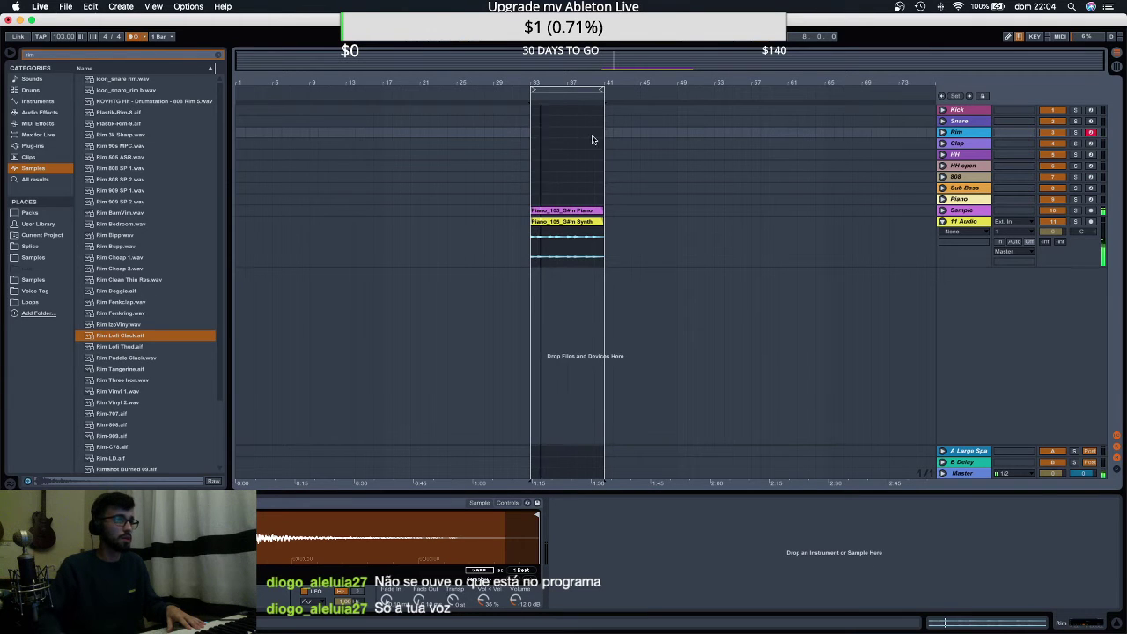
# Insert an empty MIDI clip on the Rim track across the looped section and enlarge its note editor.
pyautogui.moveTo(533, 133); pyautogui.dragTo(600, 137)
pyautogui.press('super+m')
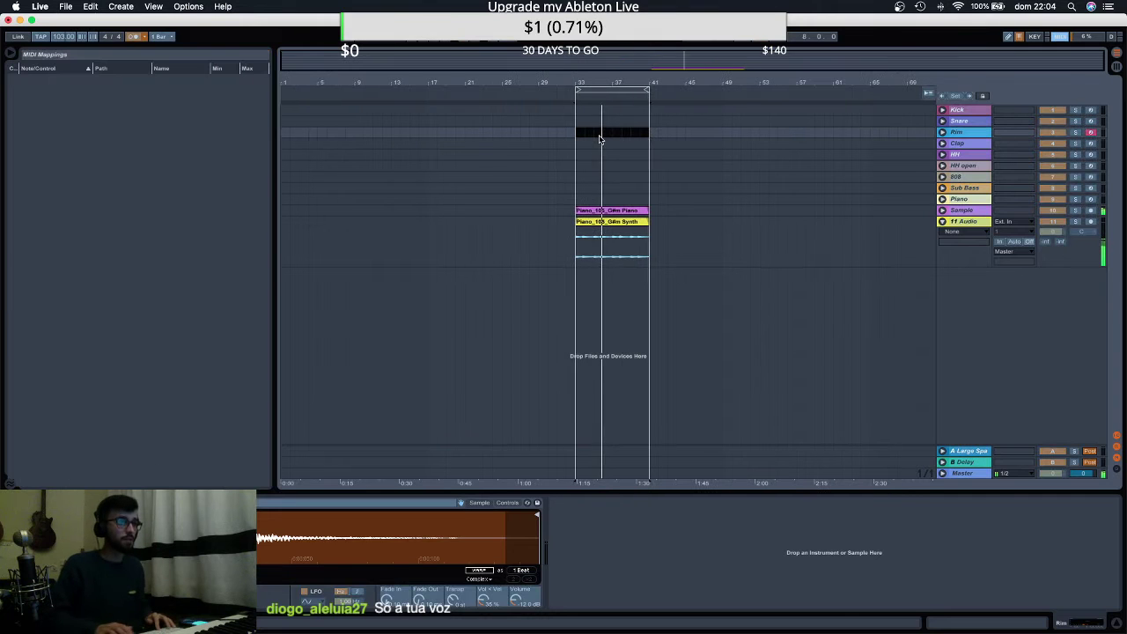
pyautogui.press('super+m')
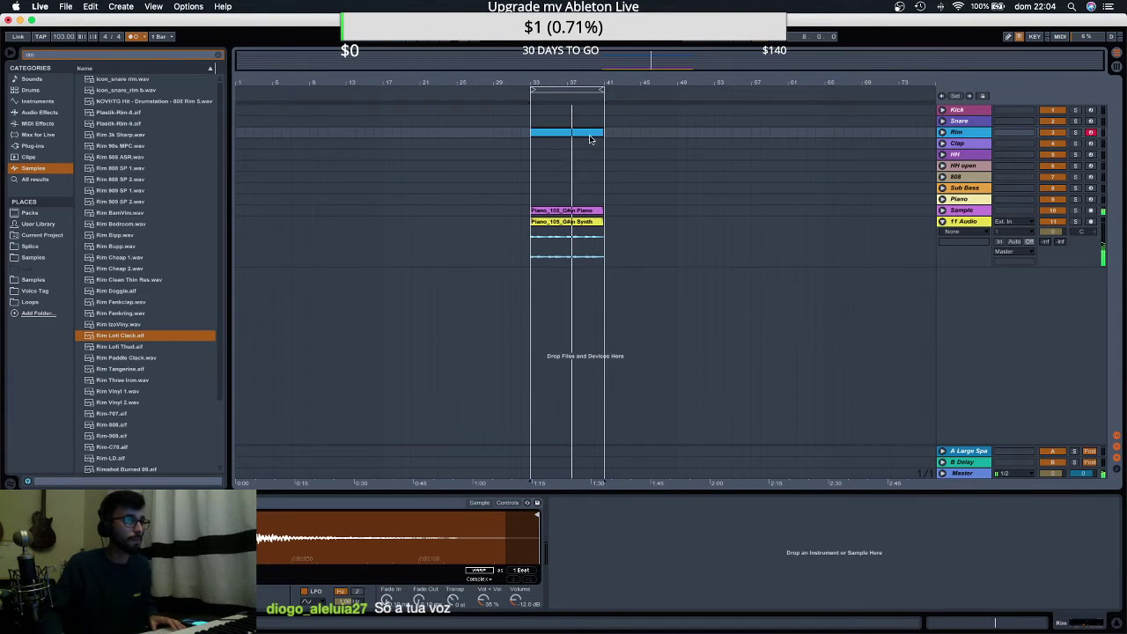
pyautogui.press('super+shift+m')
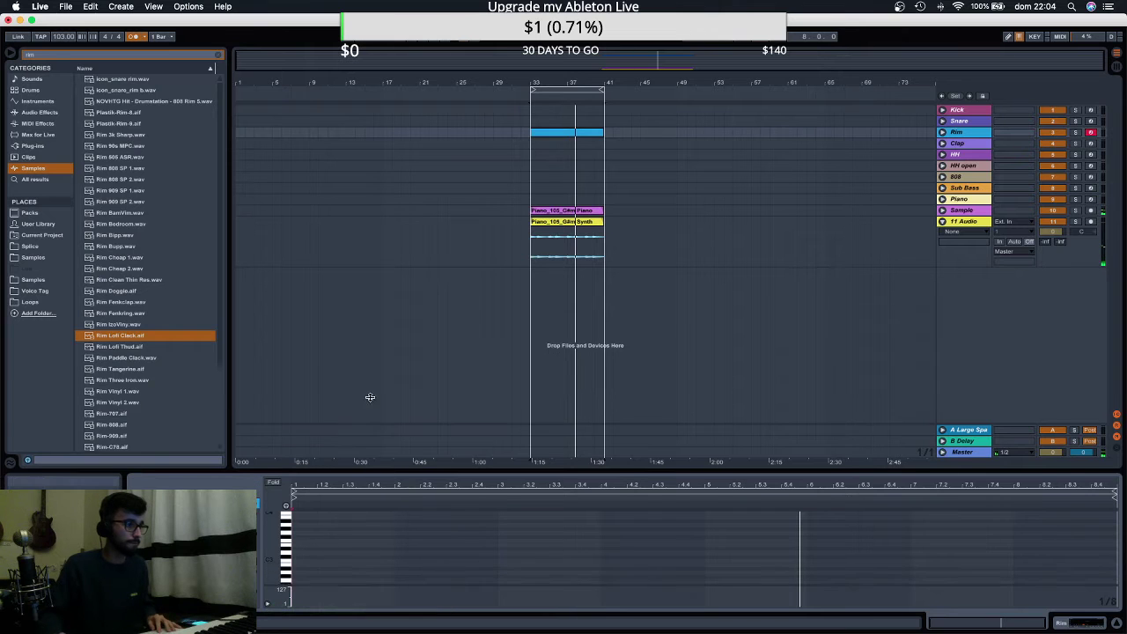
pyautogui.moveTo(370, 480); pyautogui.dragTo(371, 356)
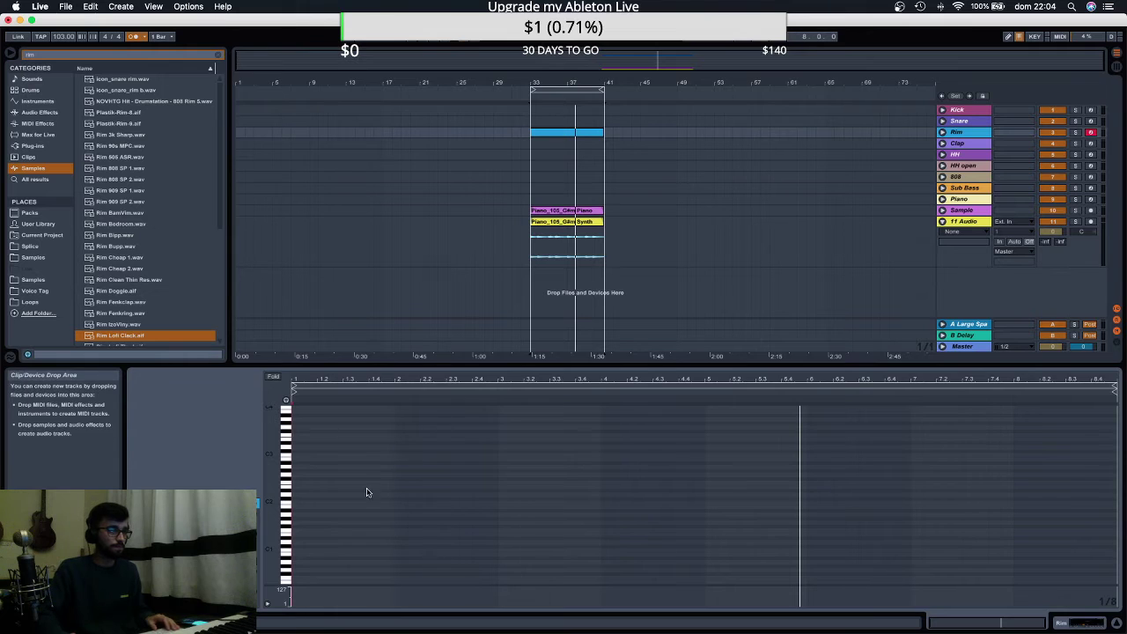
pyautogui.moveTo(271, 520); pyautogui.dragTo(304, 519)
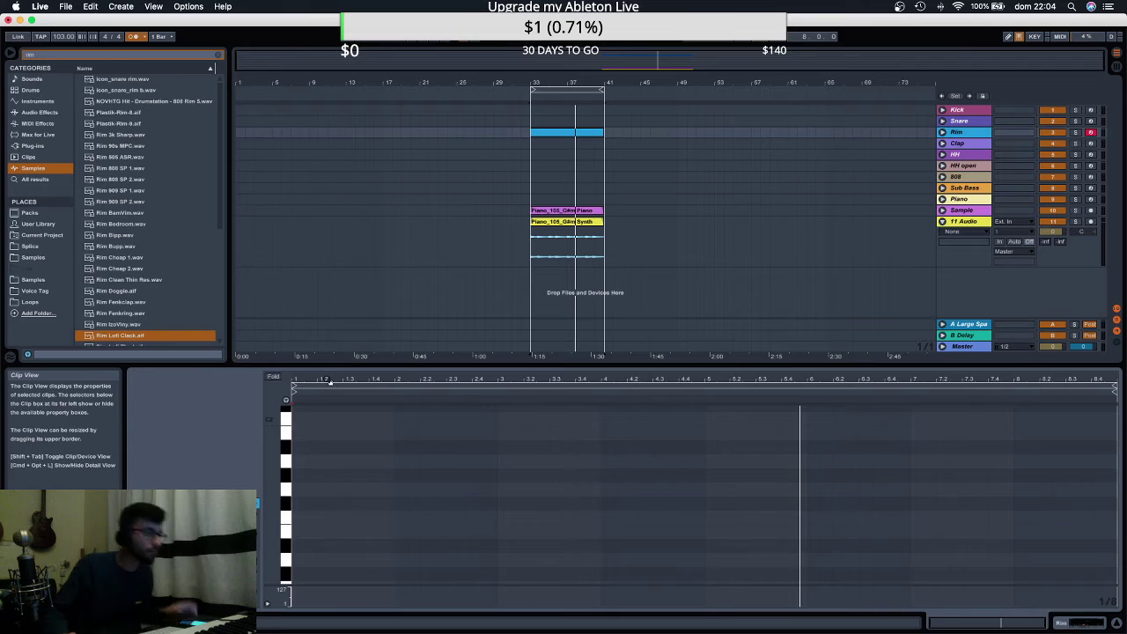
# Inspect the piano and synth clips' waveforms and play back the looped section.
pyautogui.click(456, 177)
pyautogui.click(590, 211)
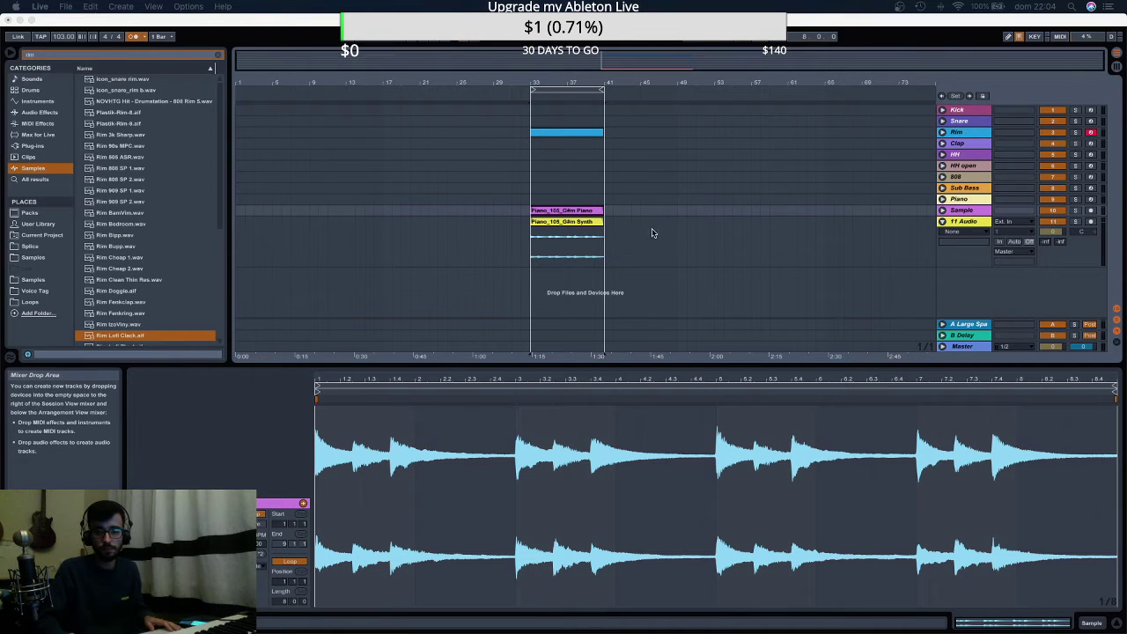
pyautogui.click(581, 222)
pyautogui.press('space')
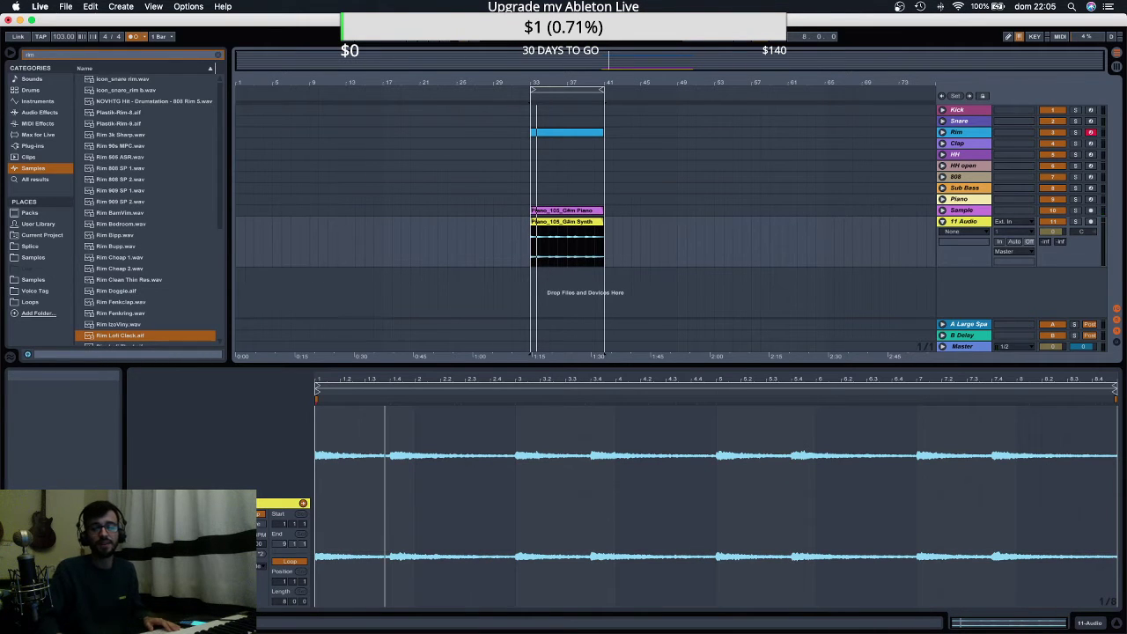
pyautogui.press('super+Tab')
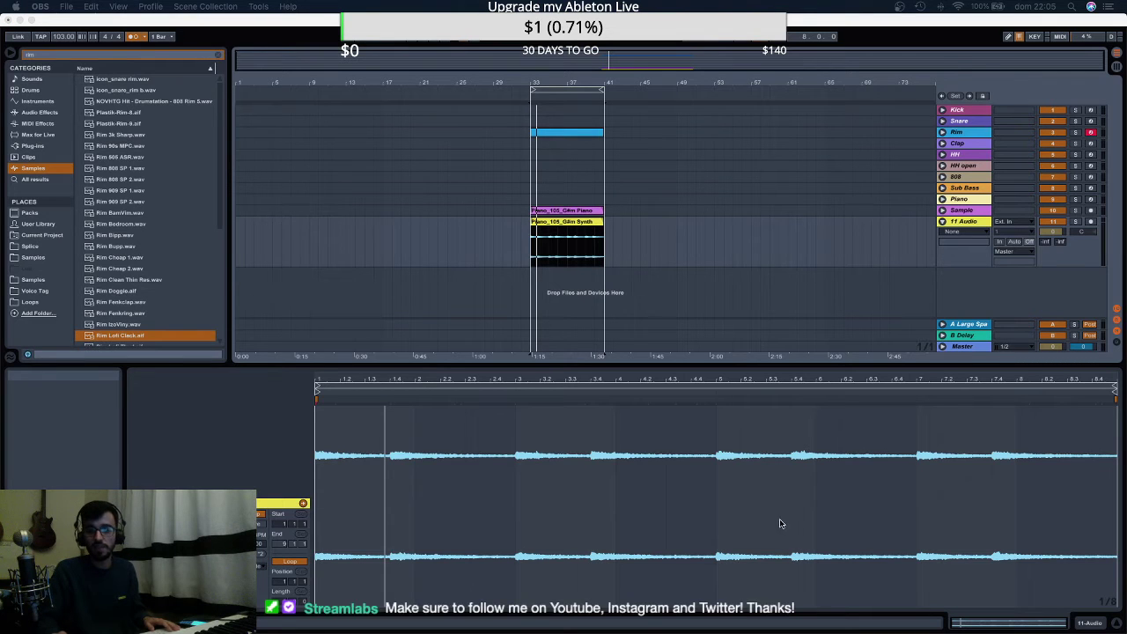
pyautogui.click(584, 238)
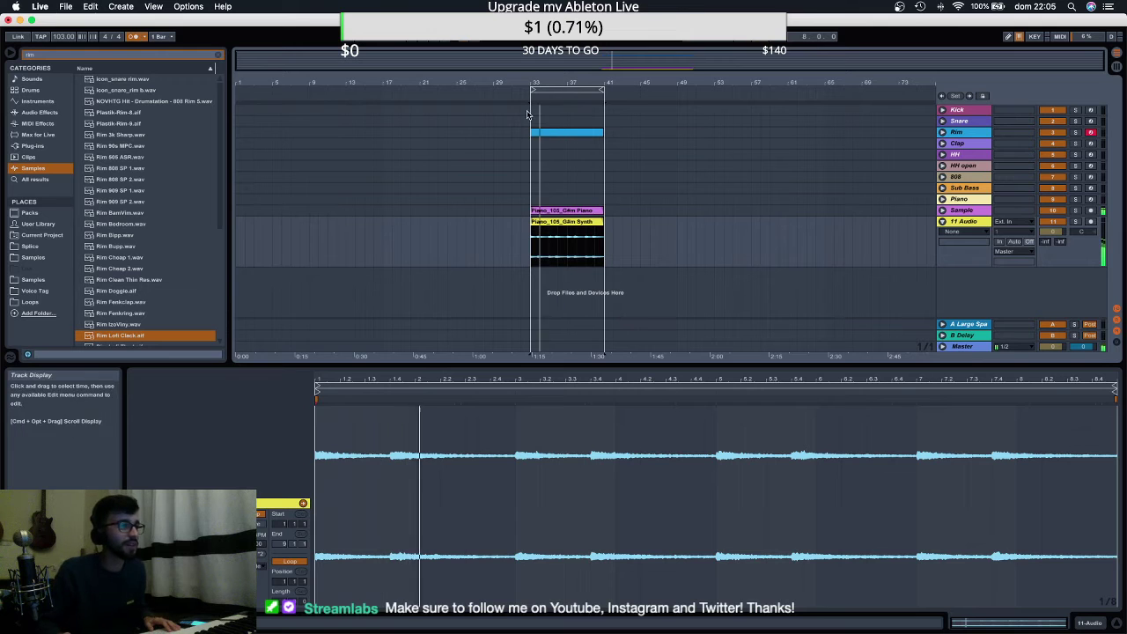
# Open the Rim clip and try out C1 notes within the first two beats, undoing the last placement change.
pyautogui.click(551, 135)
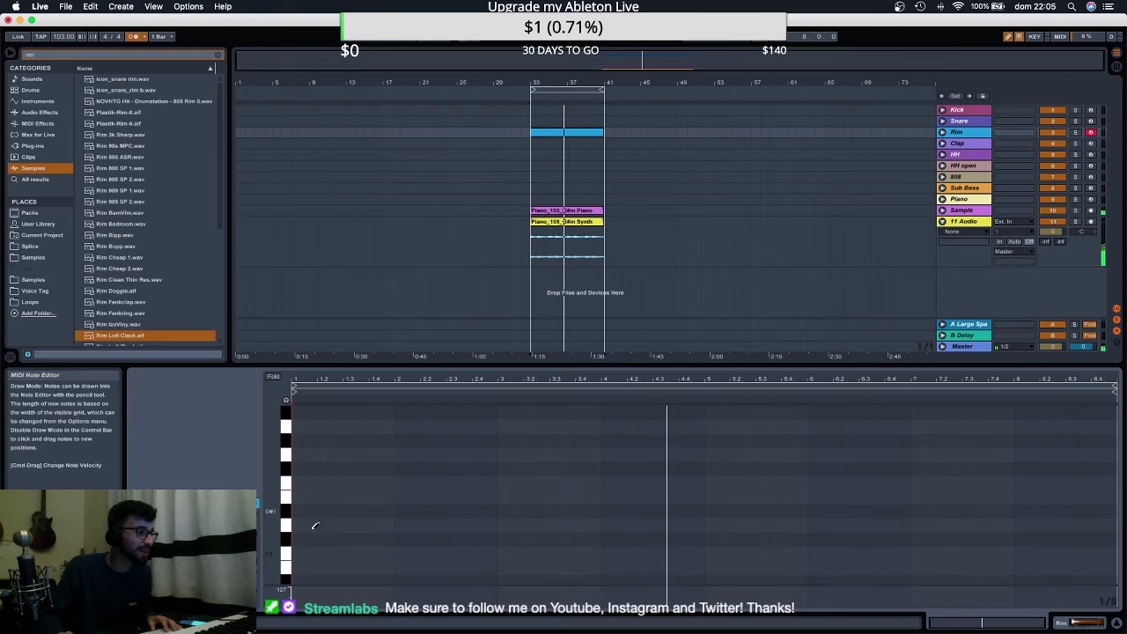
pyautogui.press('space')
pyautogui.press('space')
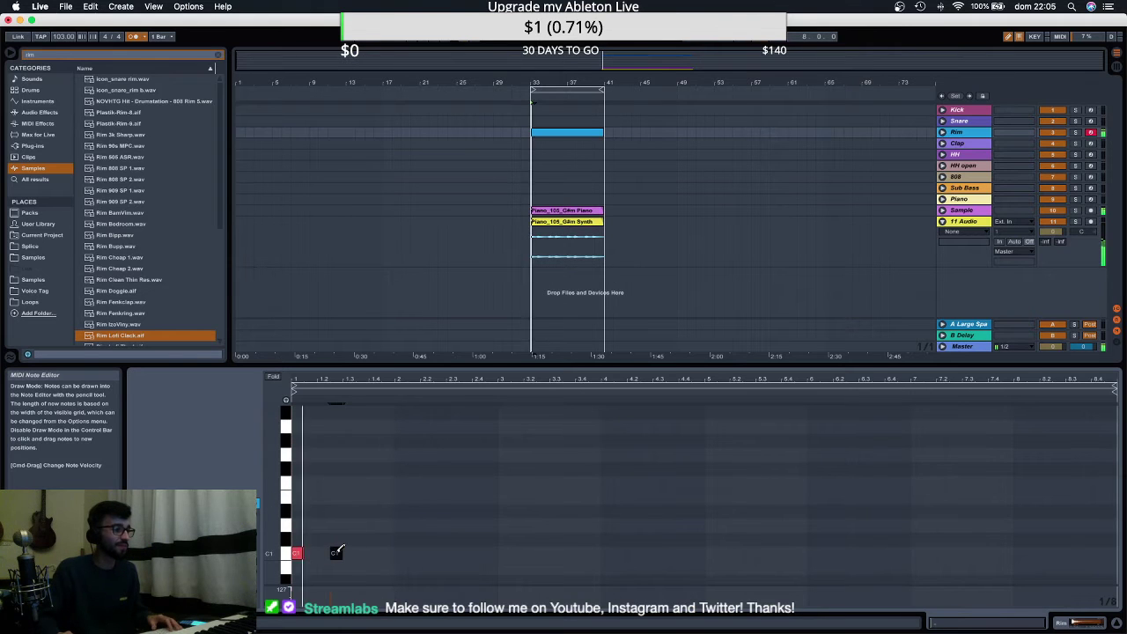
pyautogui.press('b')
pyautogui.press('space')
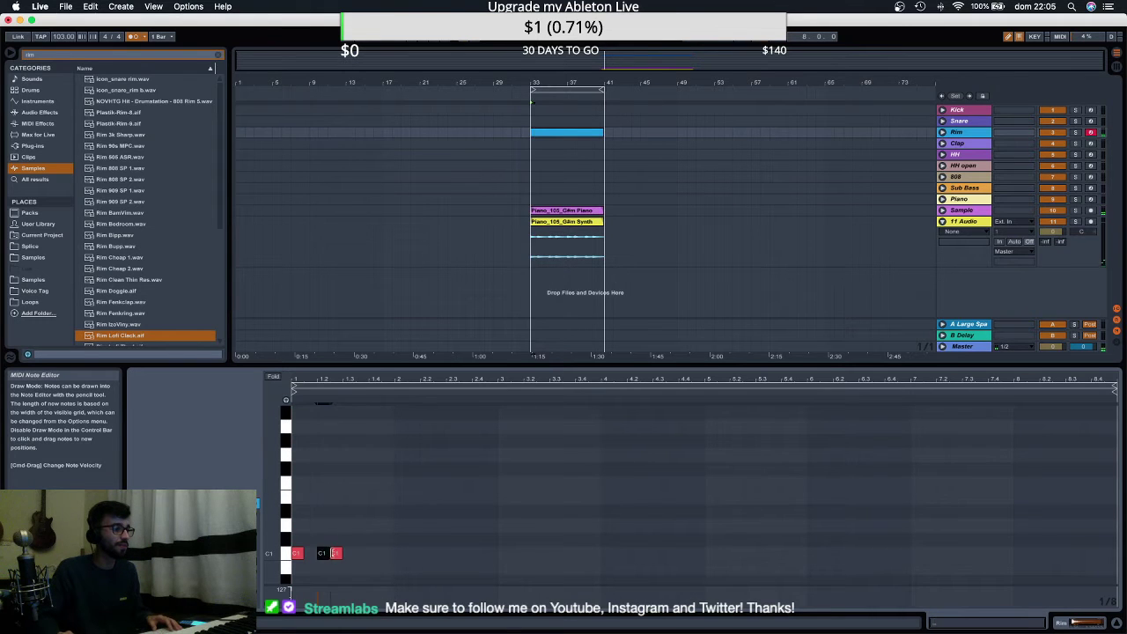
pyautogui.press('space')
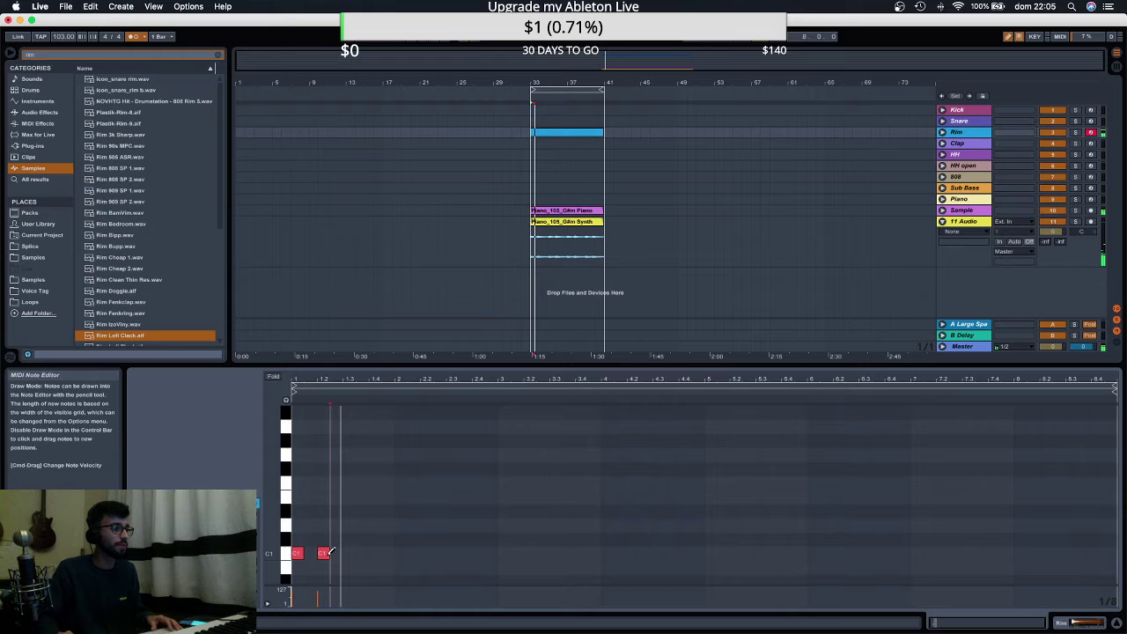
pyautogui.press('super+z')
pyautogui.press('space')
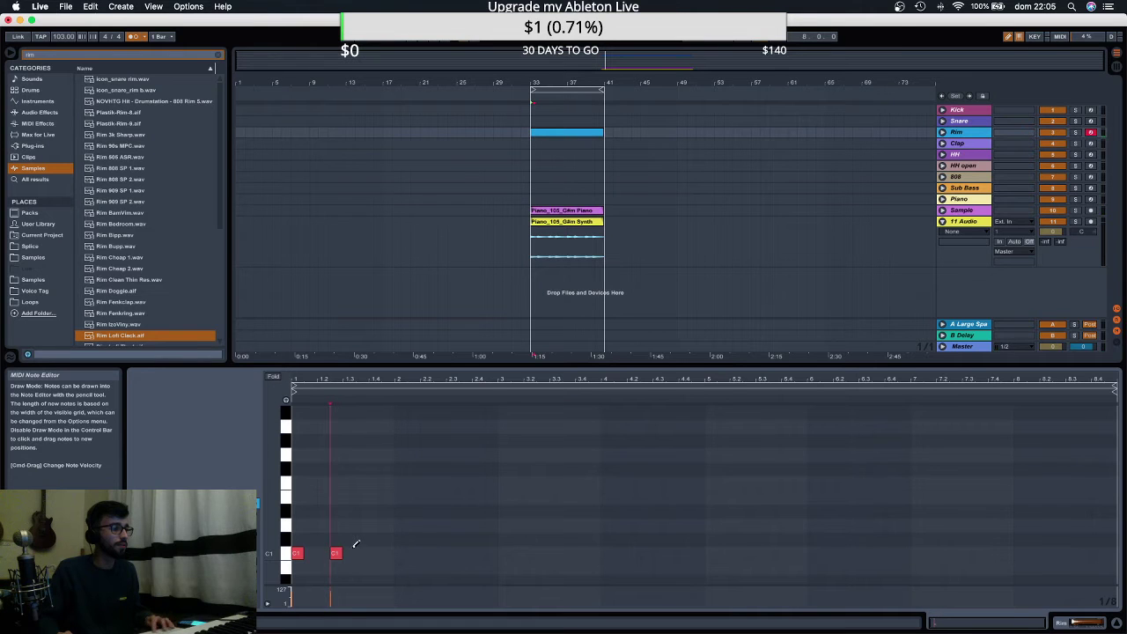
# Delete the C1 notes from the Rim clip and draw a C3 note at the clip's start.
pyautogui.press('space')
pyautogui.moveTo(361, 546); pyautogui.dragTo(264, 555)
pyautogui.press('Delete')
pyautogui.press('space')
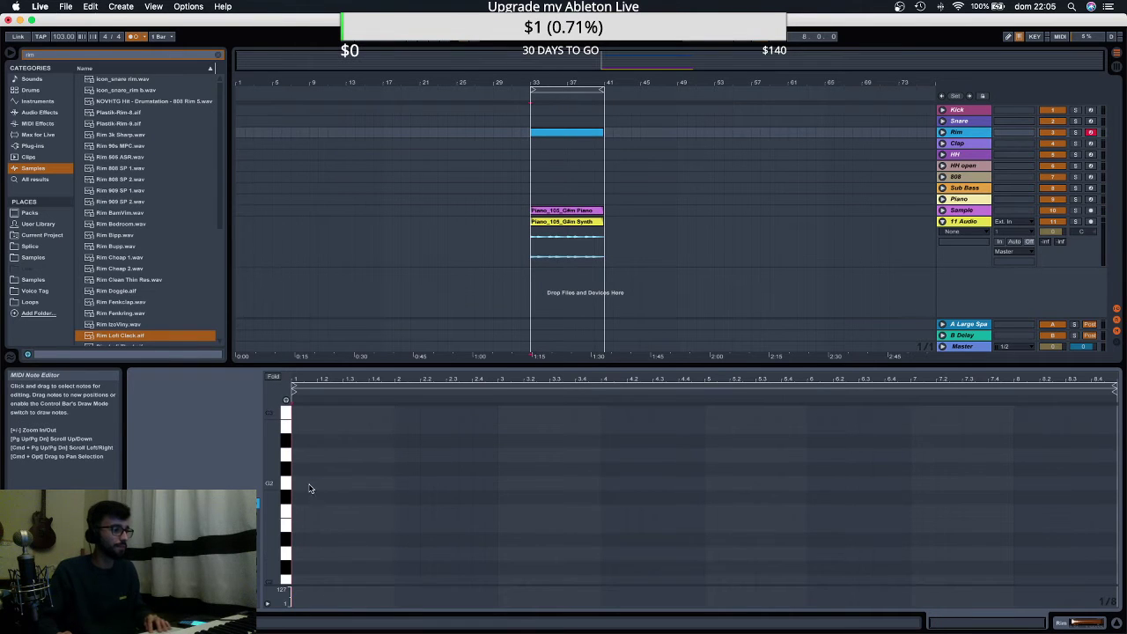
pyautogui.press('b')
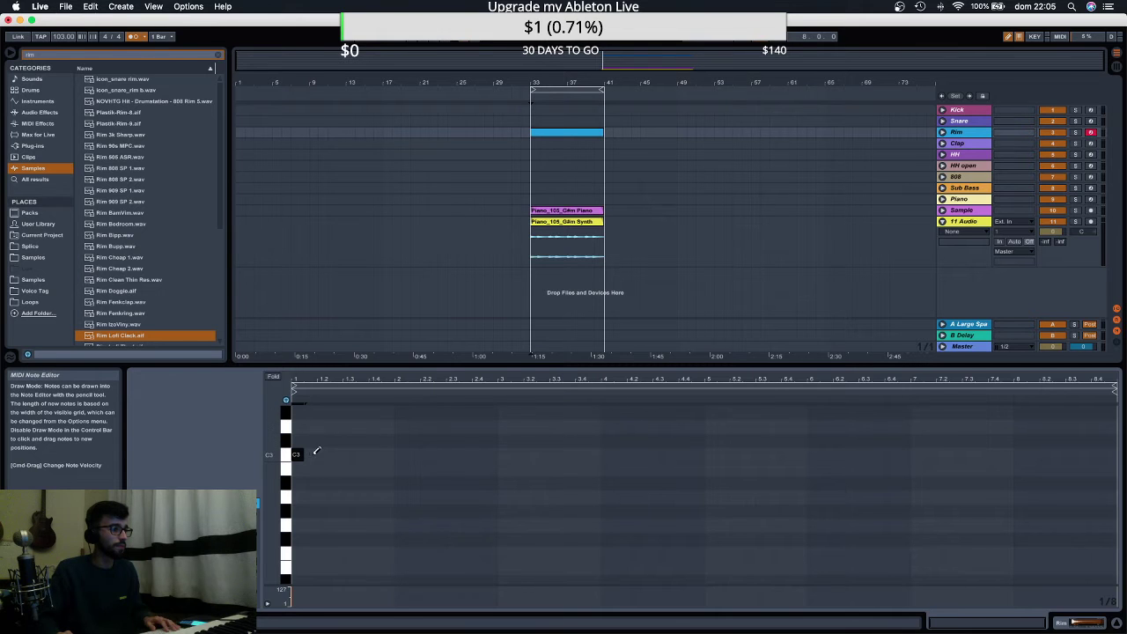
# Audition Rim Fankclap.wav and Rim Fankring.wav as alternative sounds for the Rim track.
pyautogui.click(132, 302)
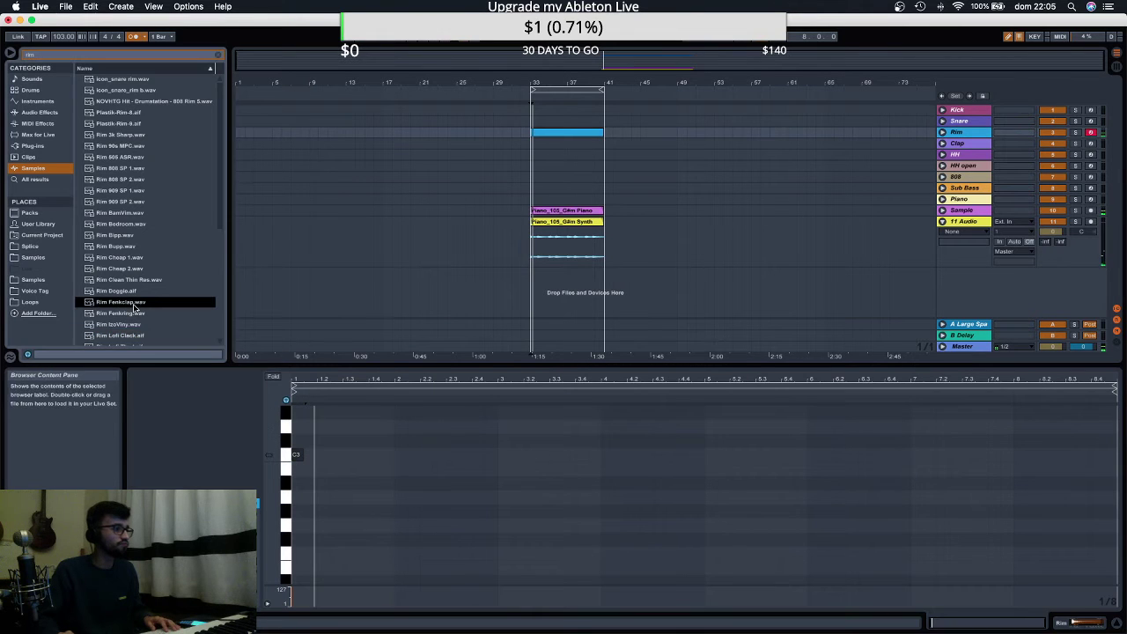
pyautogui.click(139, 313)
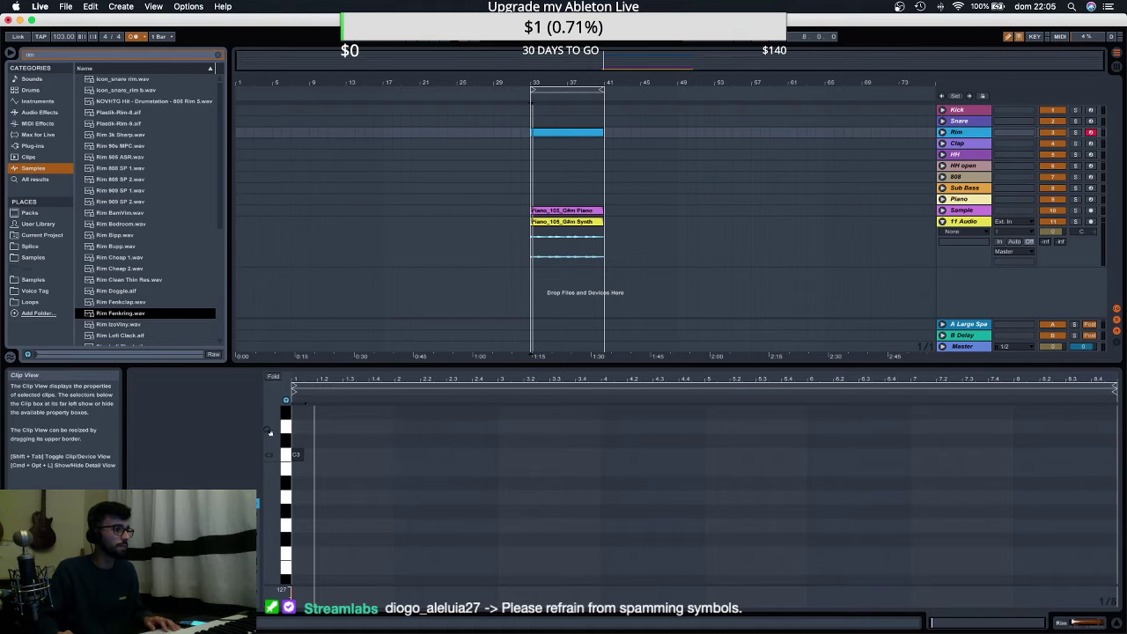
pyautogui.click(128, 315)
pyautogui.doubleClick(130, 317)
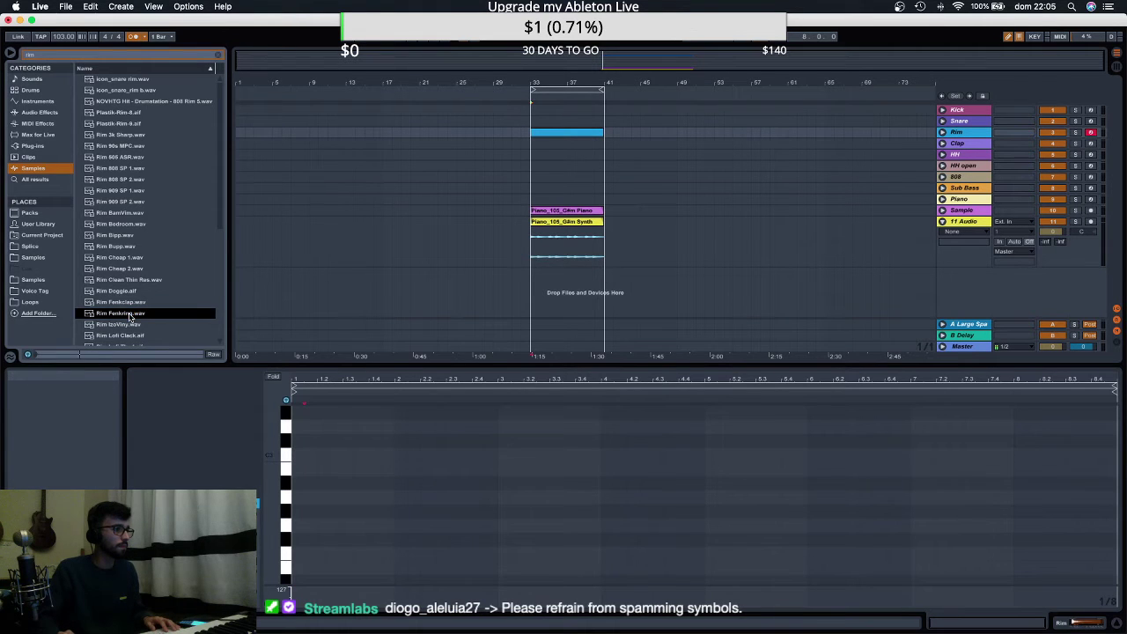
pyautogui.doubleClick(123, 313)
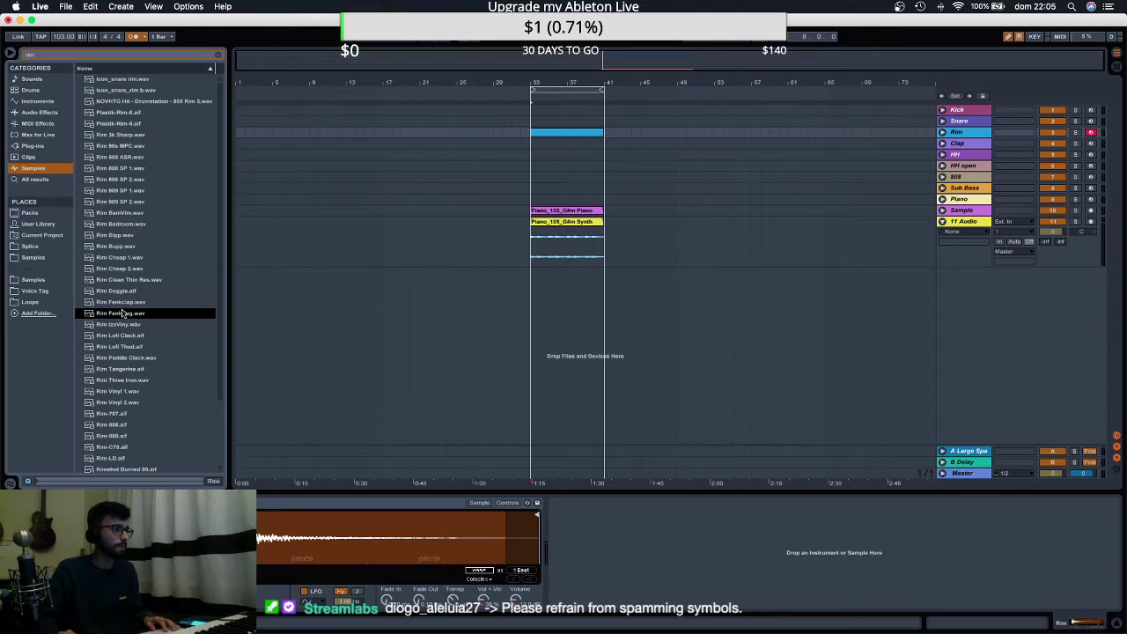
# Load Rim Fankring.wav as the Rim track's sample, open the Rim clip's notes and start playback.
pyautogui.moveTo(275, 525); pyautogui.dragTo(274, 525)
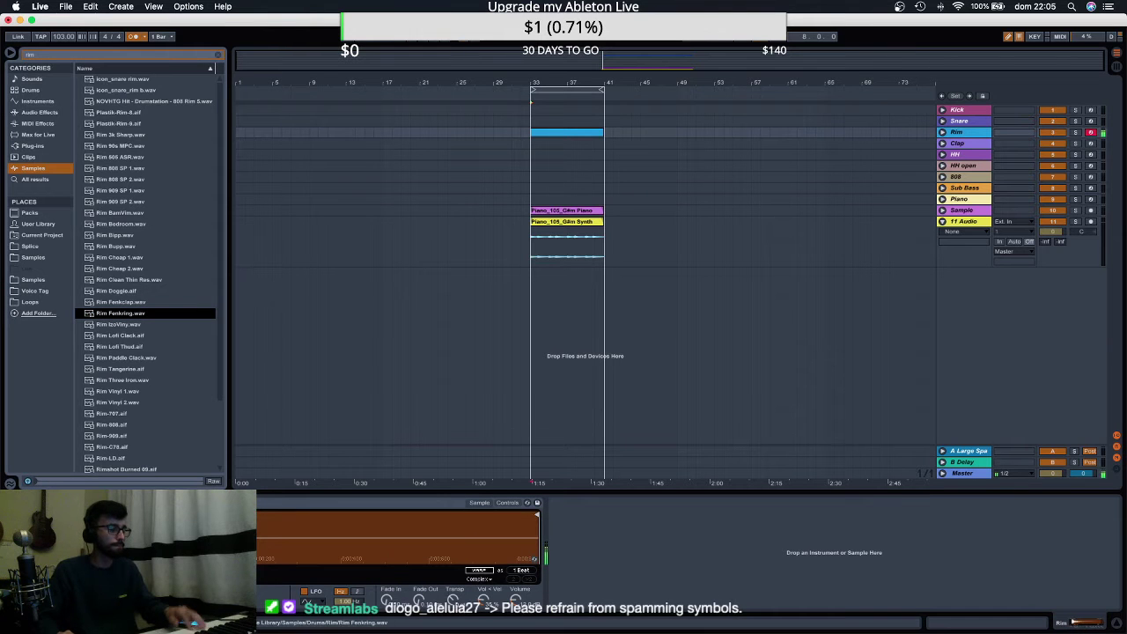
pyautogui.doubleClick(570, 133)
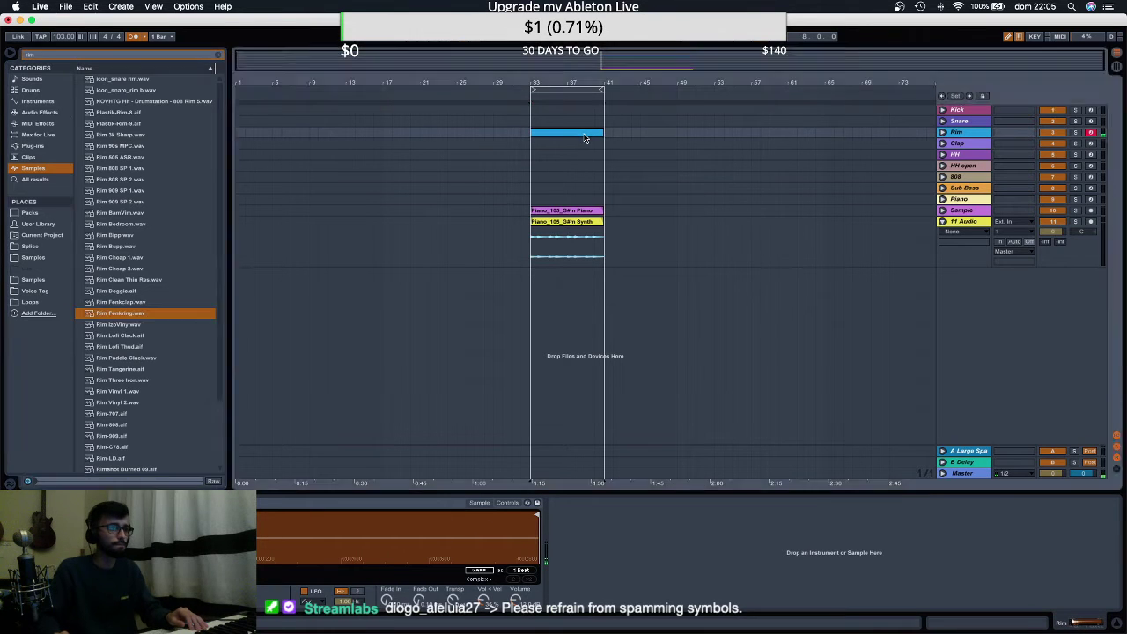
pyautogui.press('space')
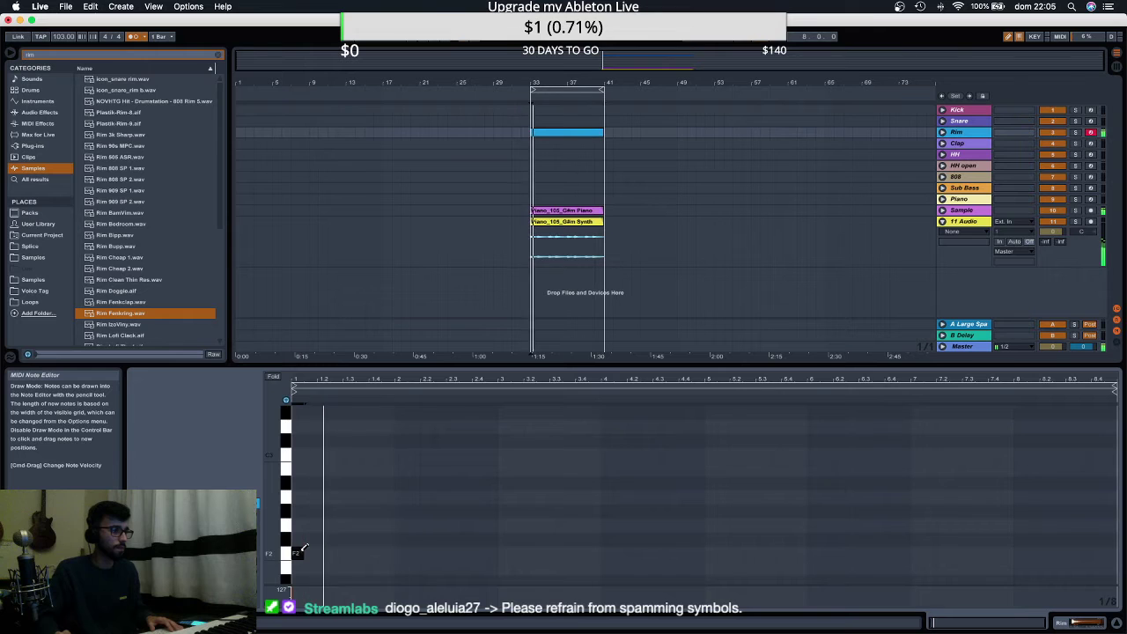
# Draw a C3 note at the start of the Rim clip and erase the trial notes on beats 2 and 3.
pyautogui.click(297, 454)
pyautogui.click(349, 454)
pyautogui.click(323, 454)
pyautogui.press('space')
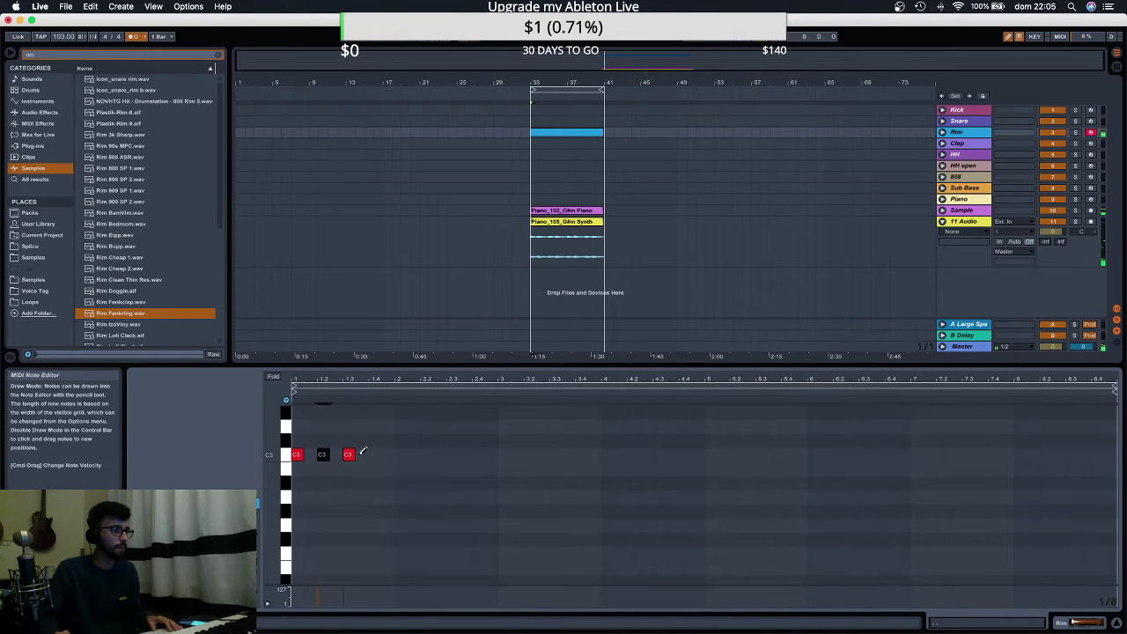
pyautogui.click(310, 454)
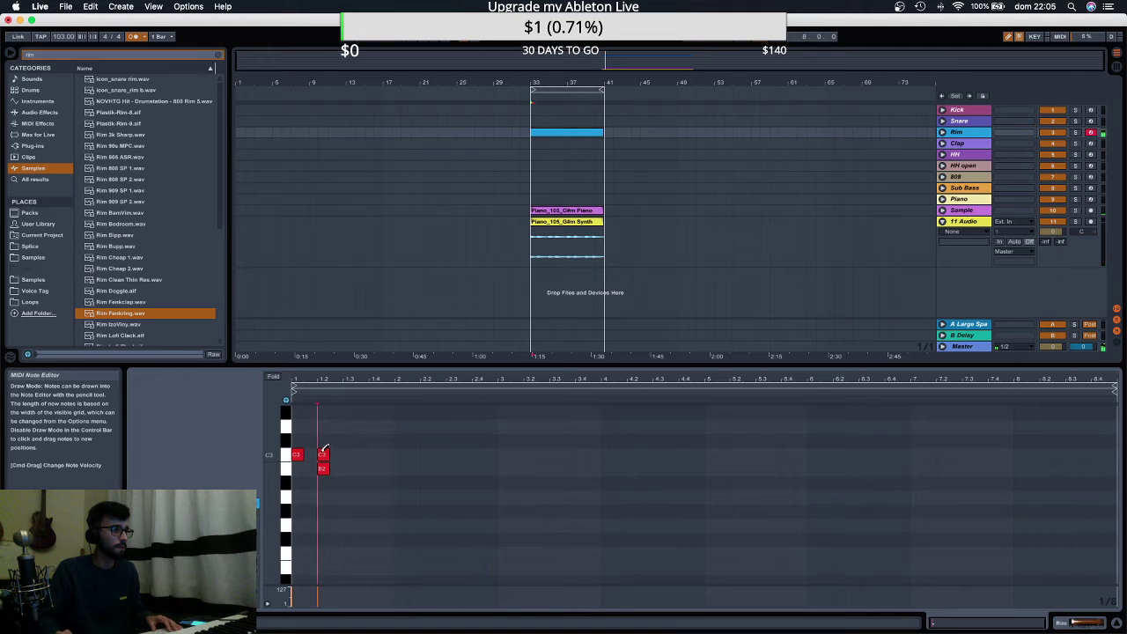
pyautogui.click(327, 472)
pyautogui.scroll(2, 327, 445)
pyautogui.moveTo(313, 381); pyautogui.dragTo(349, 475)
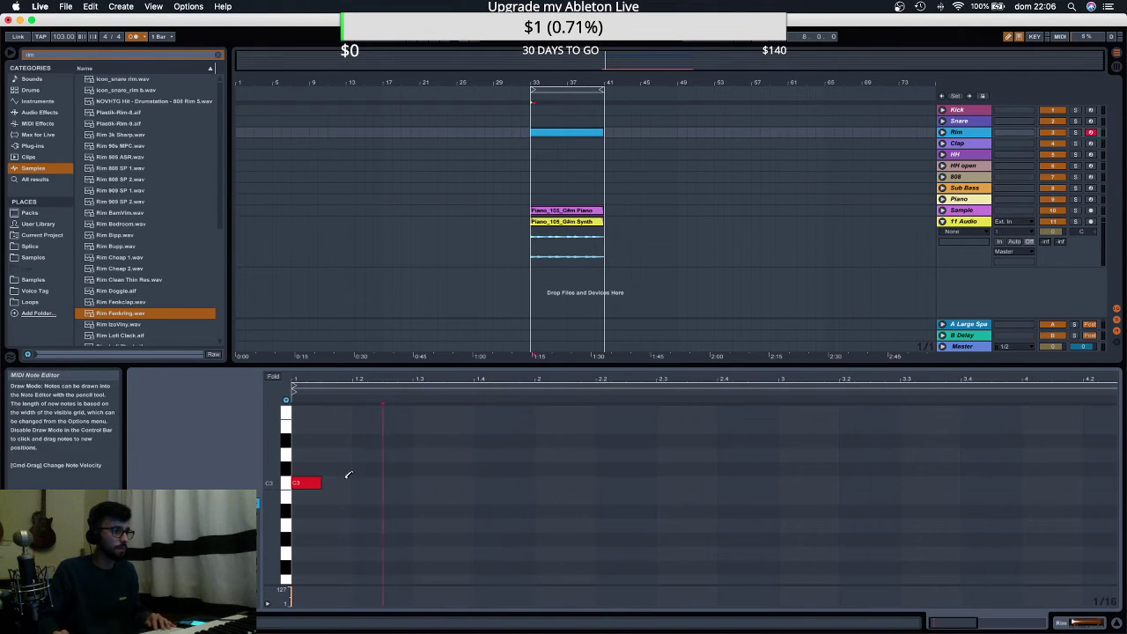
# Add sixteenth C3 notes just before beats 1.2, 2.2 and 3.2, on beats 2 and 3, and an eighth note before beat 3.
pyautogui.press('space')
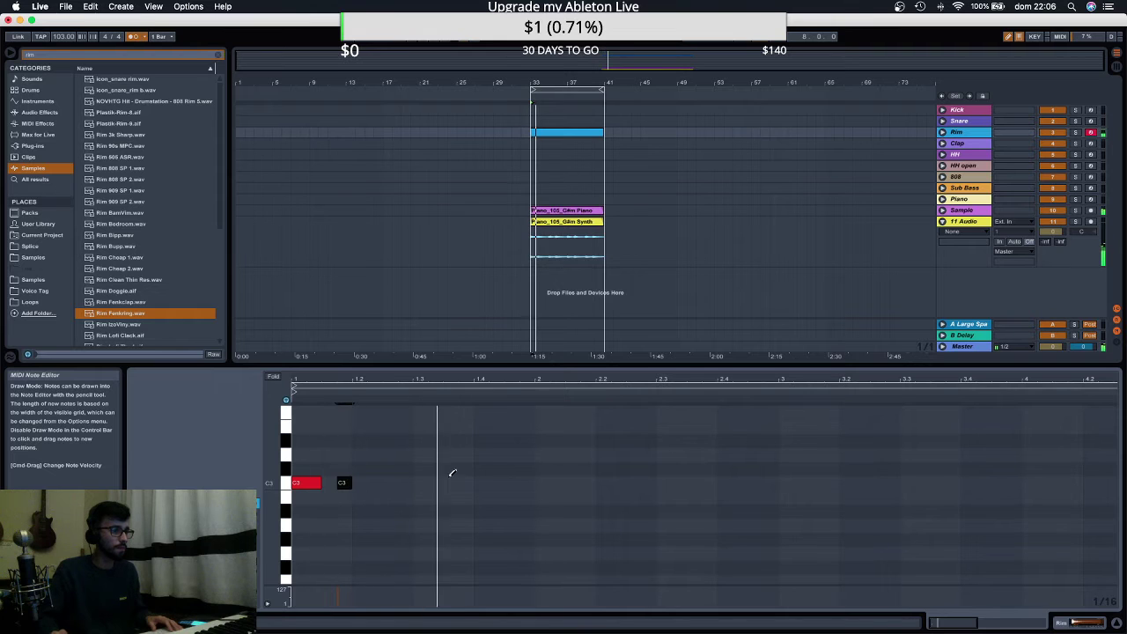
pyautogui.click(539, 482)
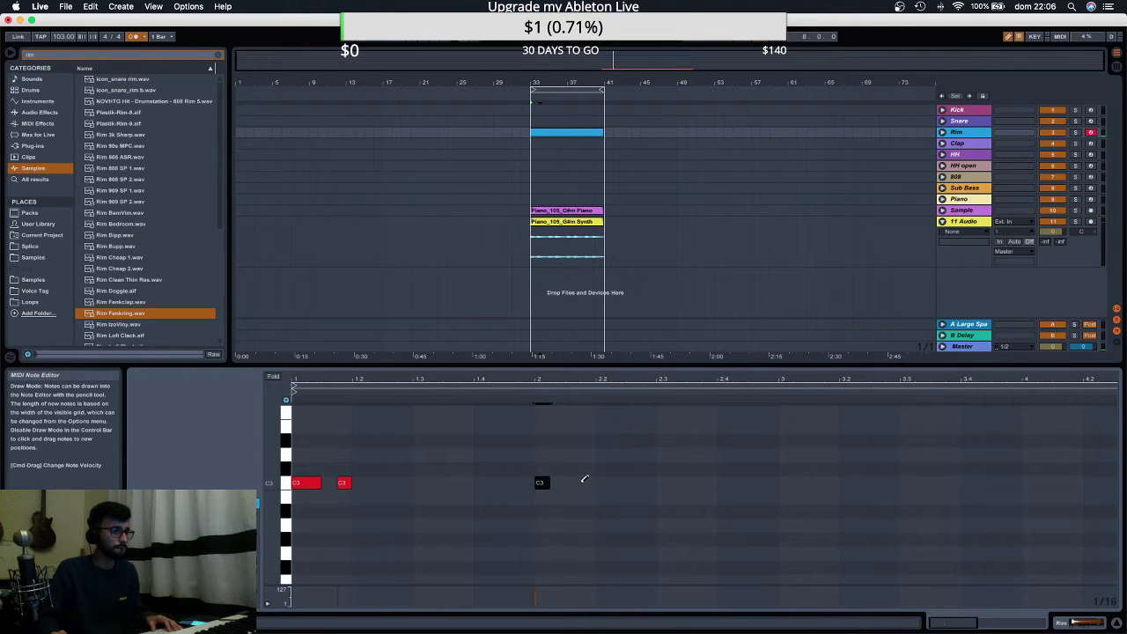
pyautogui.click(574, 483)
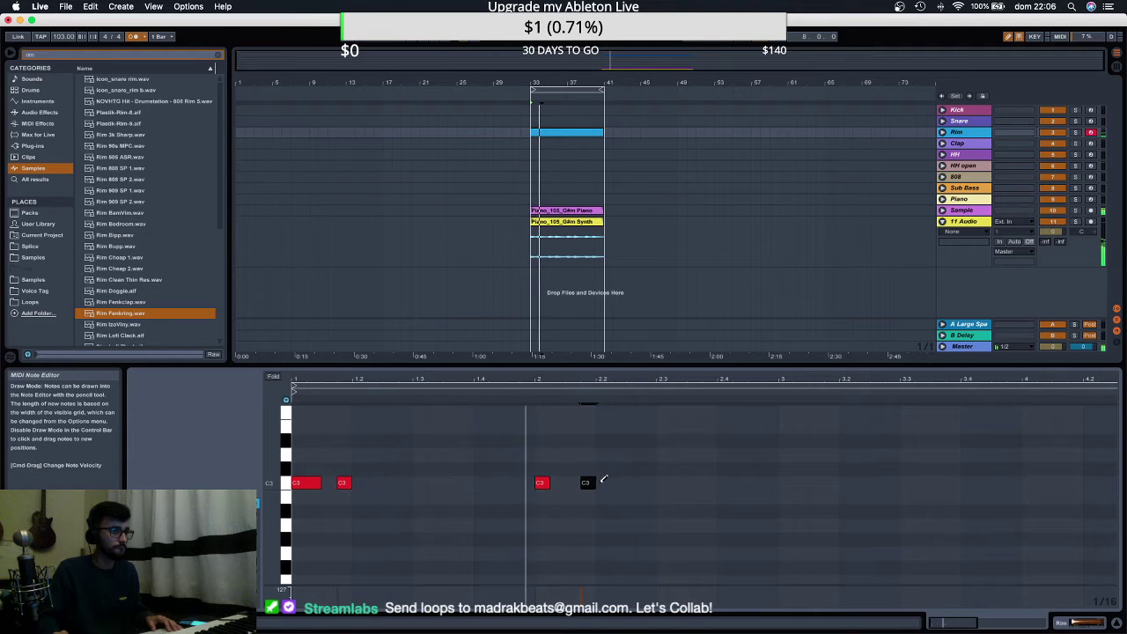
pyautogui.click(785, 482)
pyautogui.click(829, 482)
pyautogui.click(761, 482)
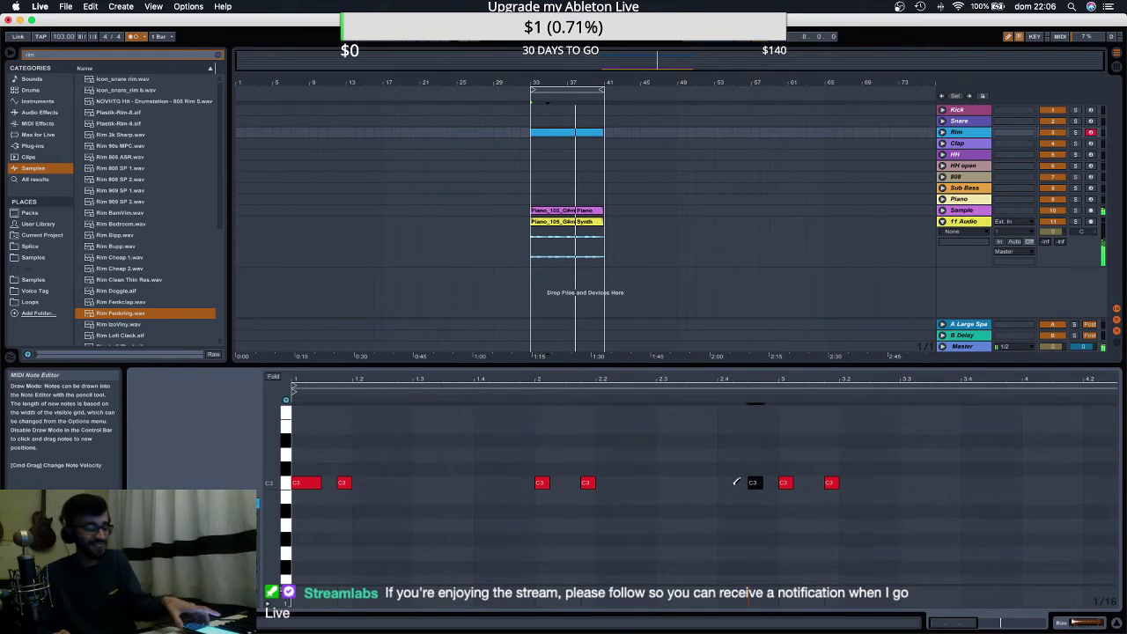
# Duplicate the notes of the first two bars three times to fill the eight-bar Rim clip, and play the result.
pyautogui.moveTo(784, 382); pyautogui.dragTo(502, 381)
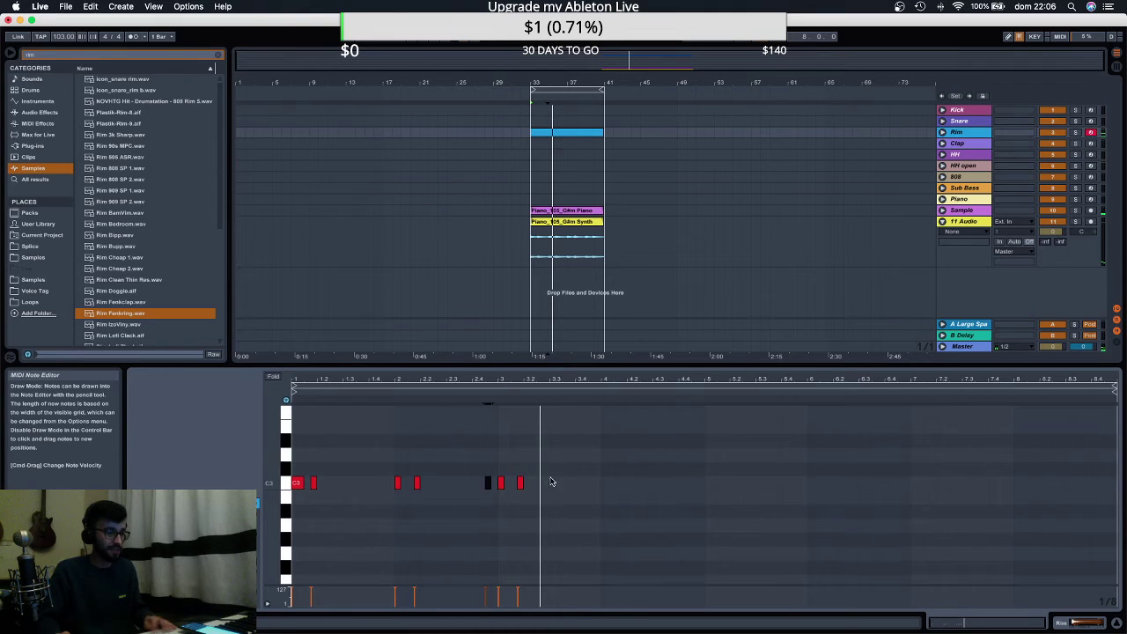
pyautogui.press('b')
pyautogui.press('space')
pyautogui.moveTo(495, 442)
pyautogui.mouseDown()
pyautogui.moveTo(365, 528)
pyautogui.moveTo(301, 528)
pyautogui.mouseUp()
pyautogui.press('super+d')
pyautogui.press('super+d')
pyautogui.press('super+d')
pyautogui.press('space')
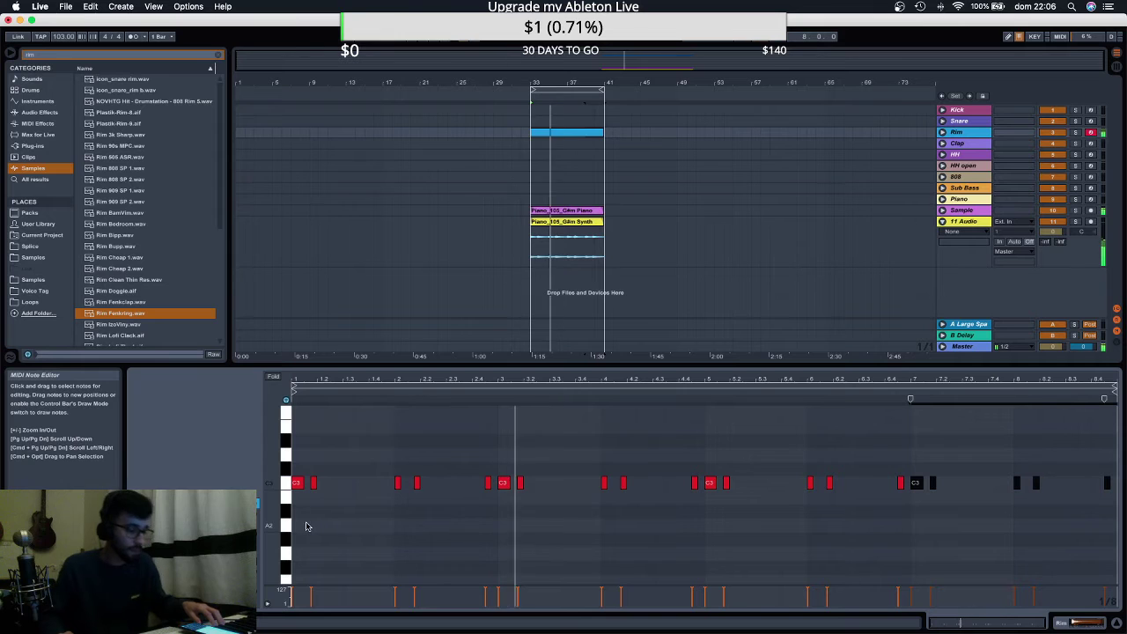
# Audition Rim 808 SP 1.wav and other rim samples, and try Rim 3k Sharp.wav as the Rim track's sound.
pyautogui.click(958, 155)
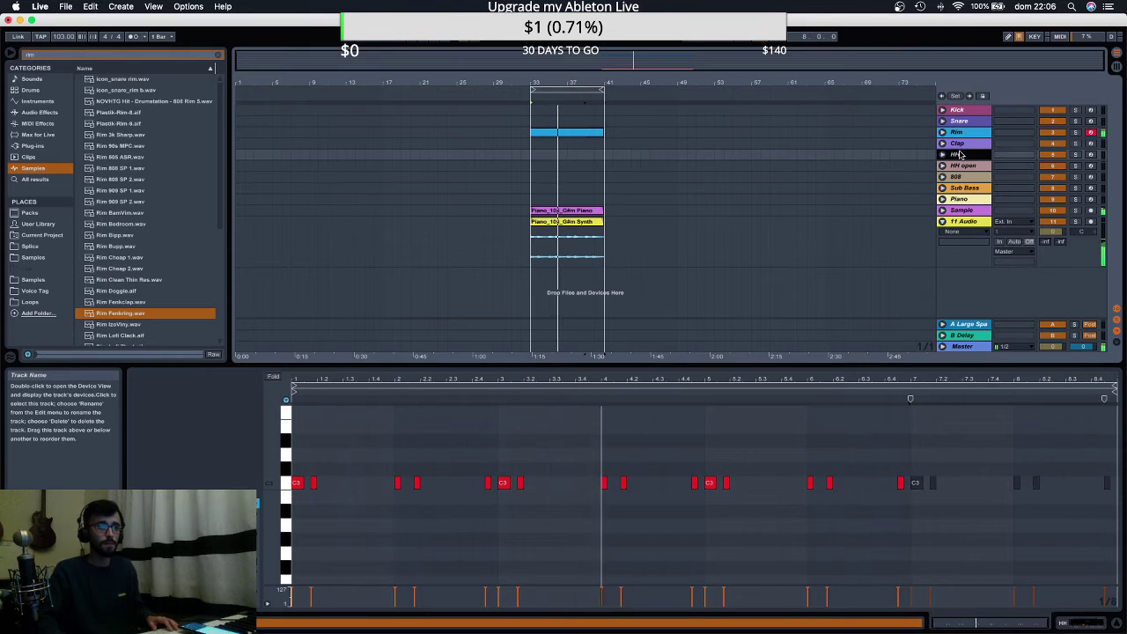
pyautogui.press('space')
pyautogui.click(107, 213)
pyautogui.click(114, 192)
pyautogui.click(126, 170)
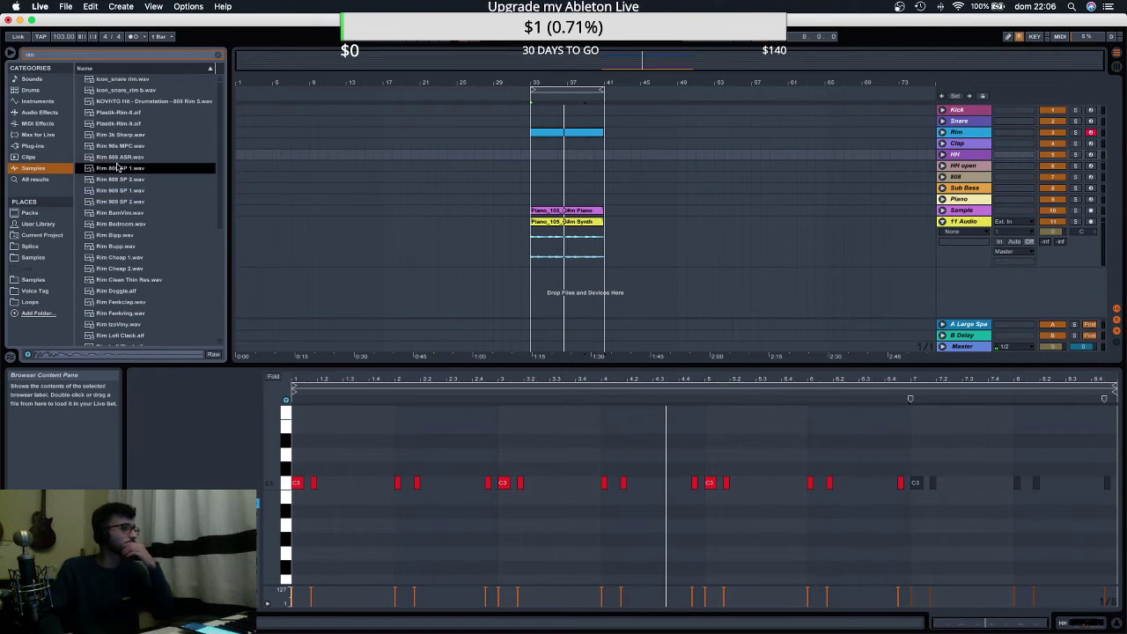
pyautogui.click(959, 134)
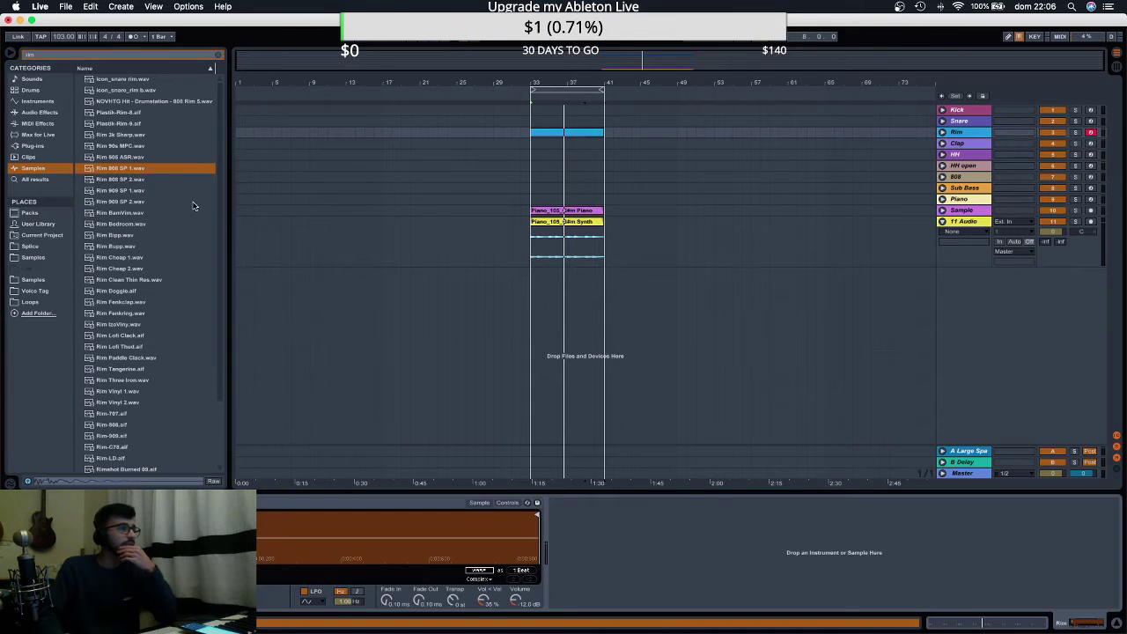
pyautogui.click(124, 134)
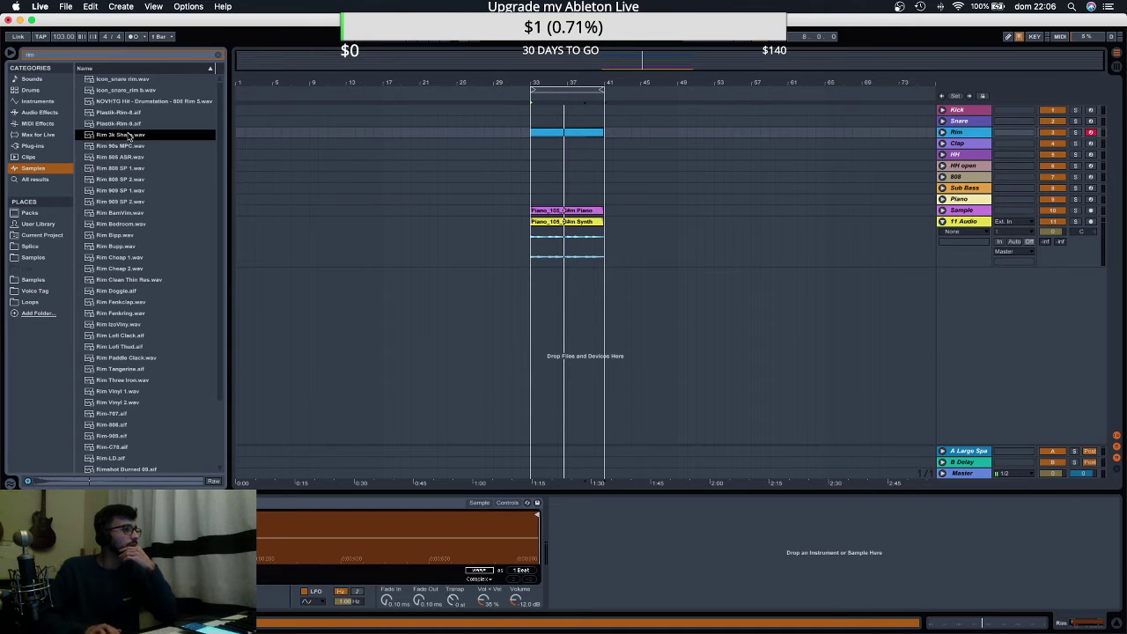
pyautogui.press('space')
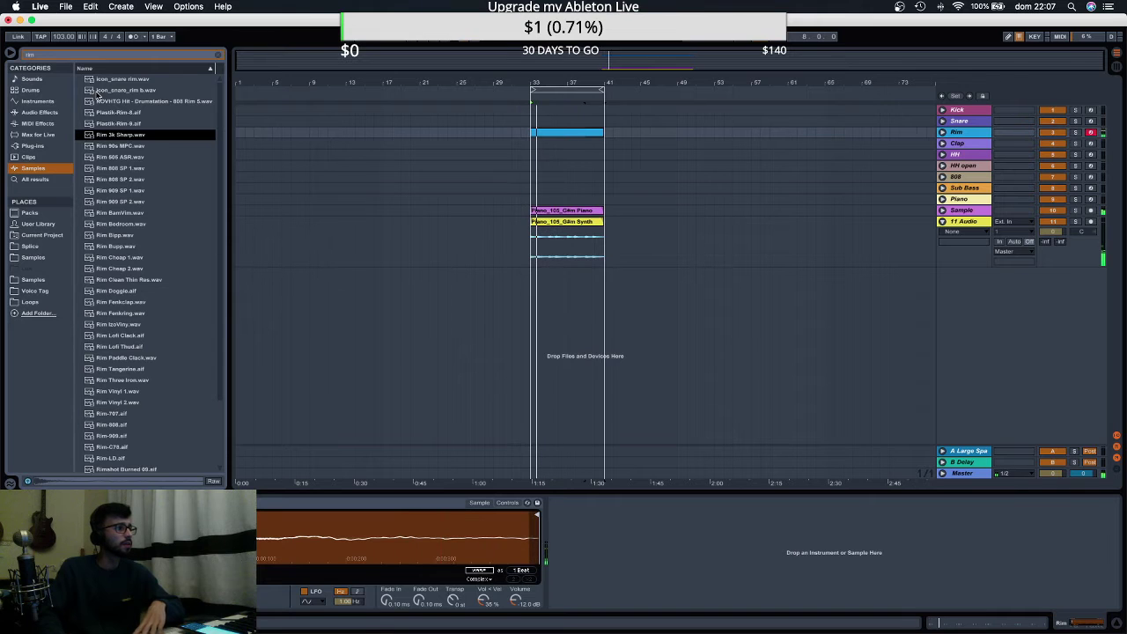
# Audition the rim samples from the second icon_snare rim sample down to Rim 90s MPC.wav.
pyautogui.click(104, 92)
pyautogui.press('Down')
pyautogui.press('Down')
pyautogui.press('Down')
pyautogui.press('Down')
pyautogui.press('Down')
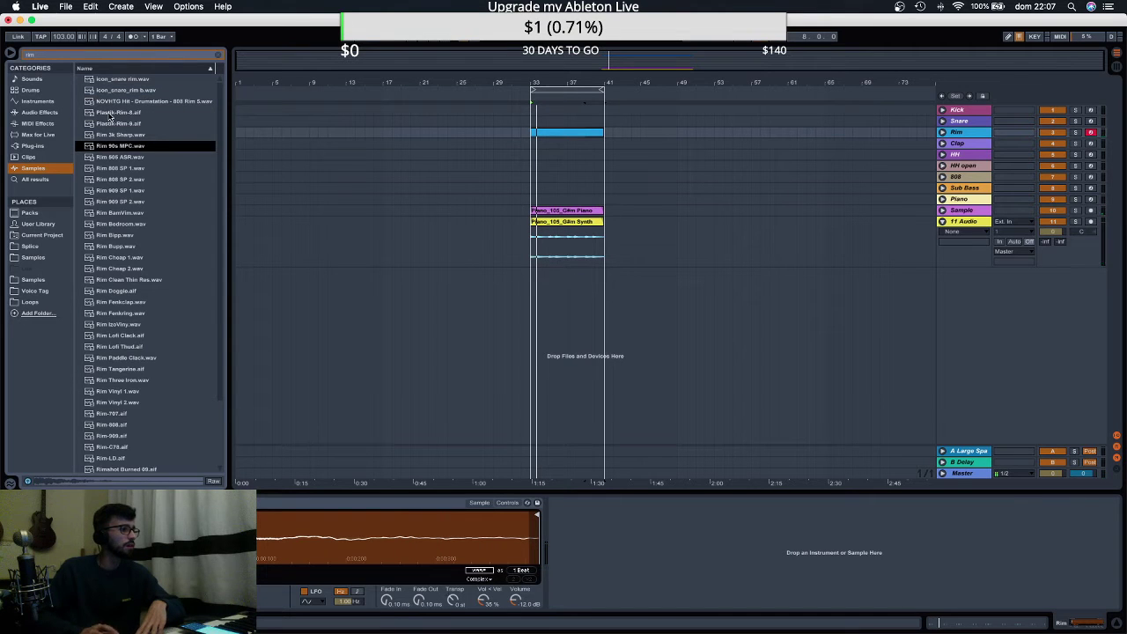
# Load Rim Doggie.aif as the Rim track's sample, play the loop and reopen the Rim clip.
pyautogui.click(129, 269)
pyautogui.press('Down')
pyautogui.press('Down')
pyautogui.press('Down')
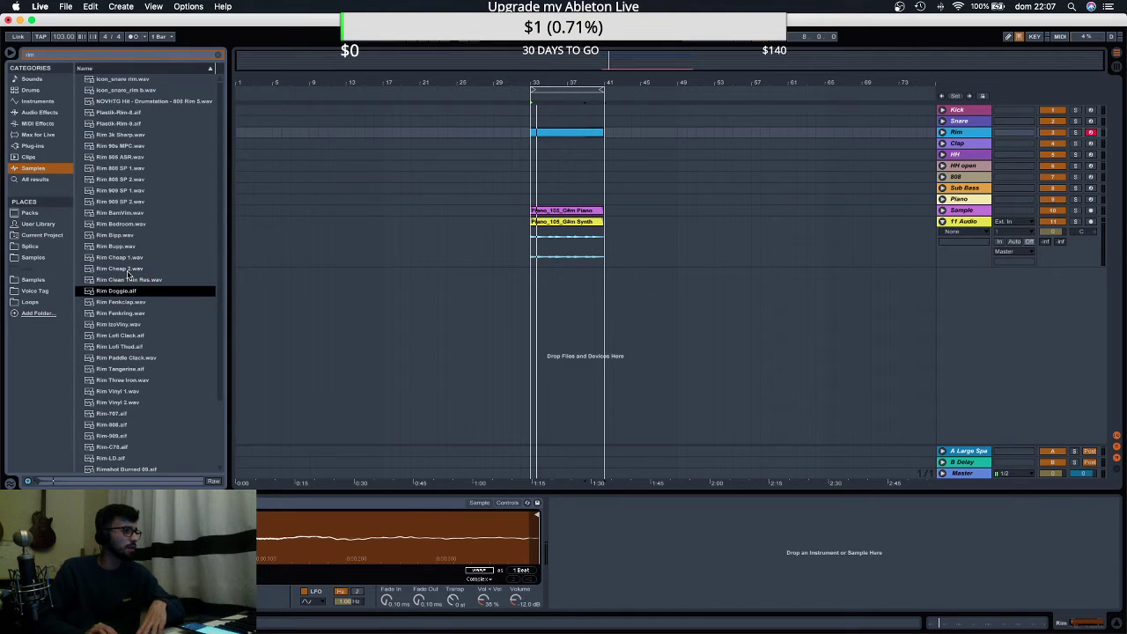
pyautogui.press('Up')
pyautogui.moveTo(209, 432); pyautogui.dragTo(370, 564)
pyautogui.press('space')
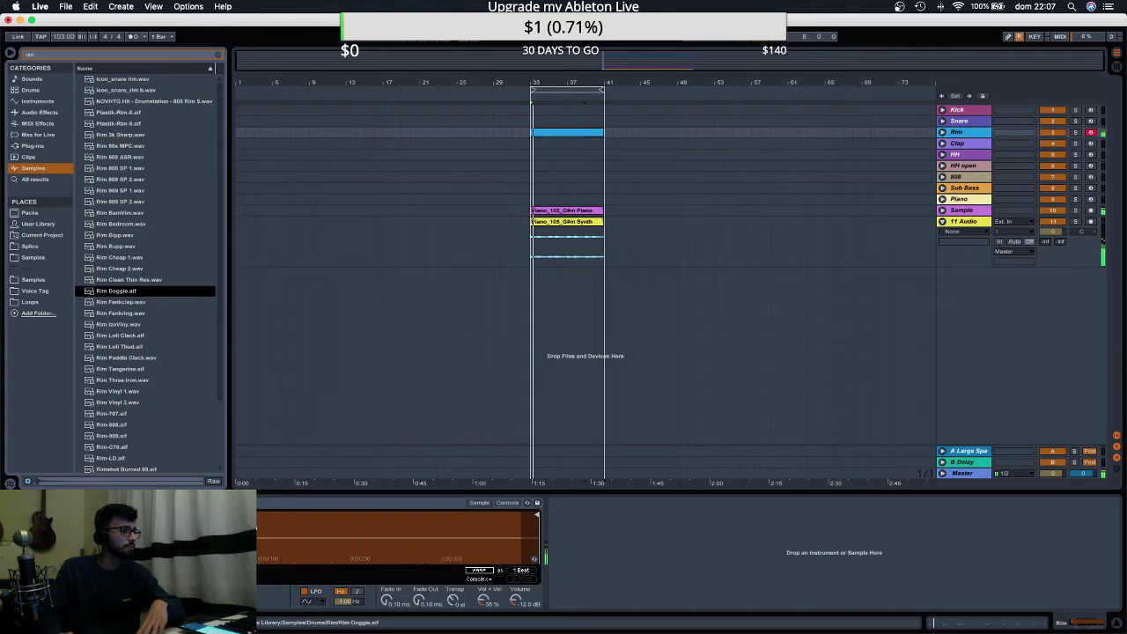
pyautogui.doubleClick(573, 134)
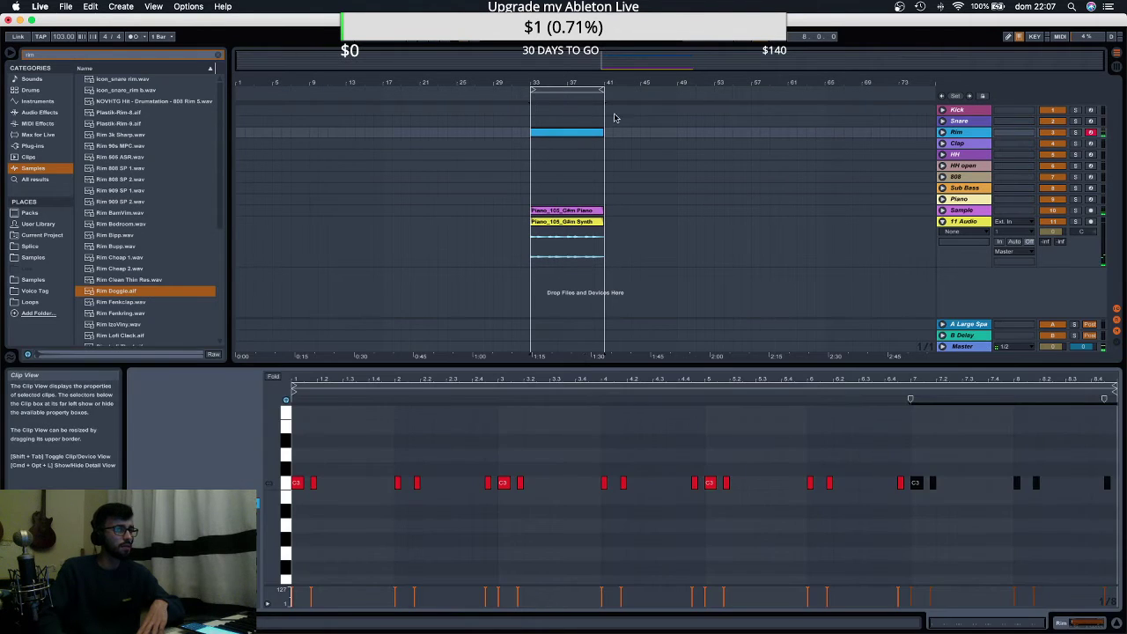
# Select bars 33 to 41 on the HH track and arm that track for recording.
pyautogui.click(973, 111)
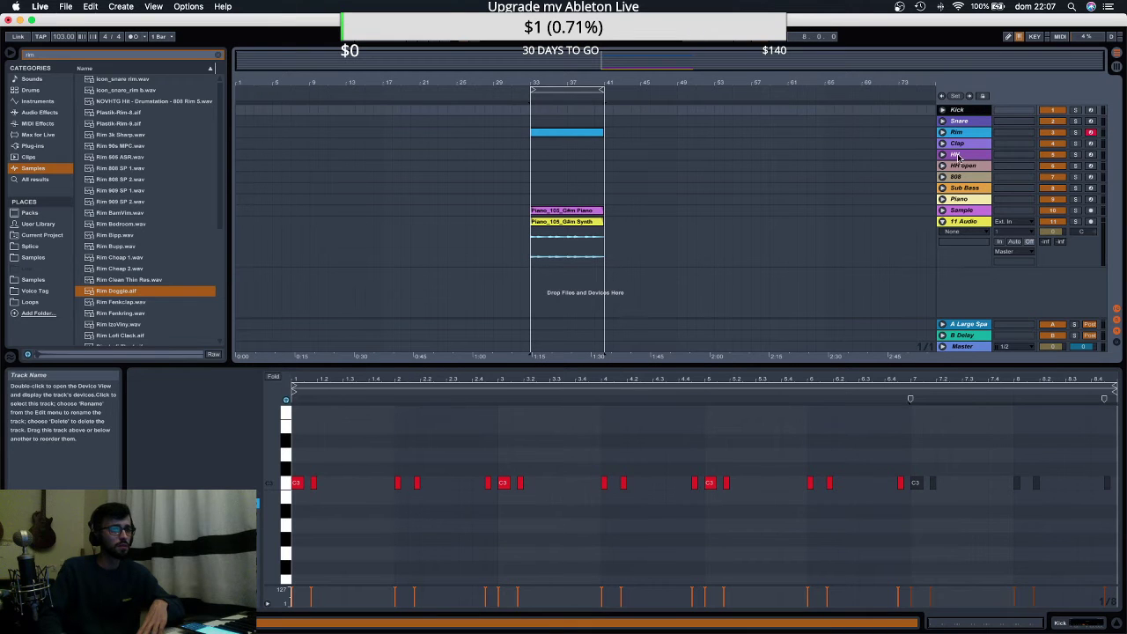
pyautogui.doubleClick(957, 154)
pyautogui.moveTo(533, 159); pyautogui.dragTo(601, 158)
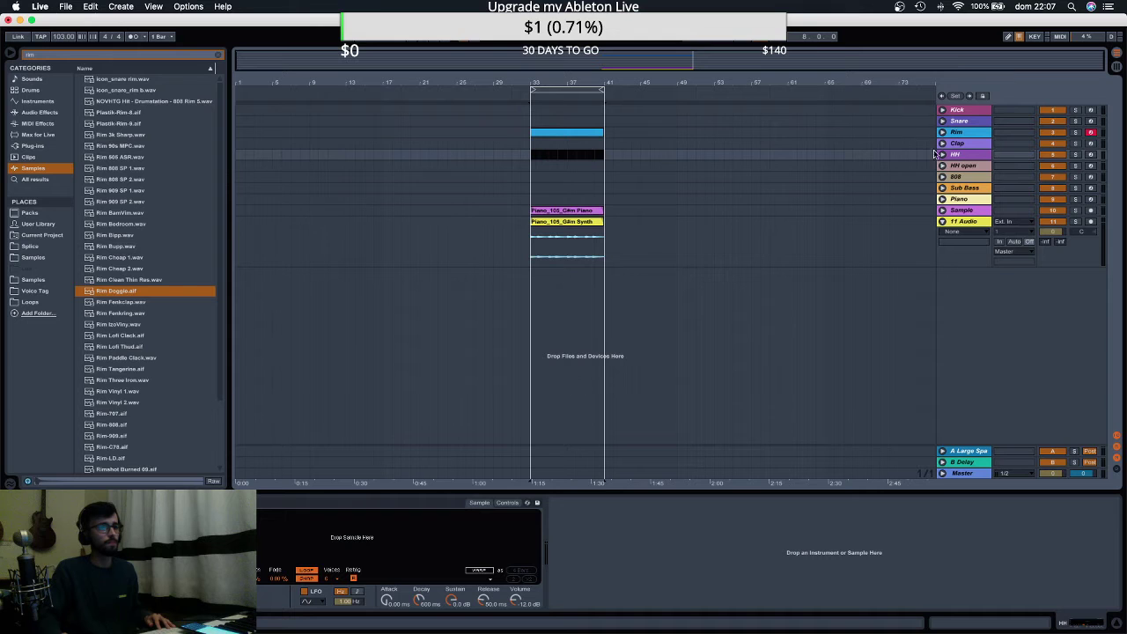
pyautogui.click(1090, 154)
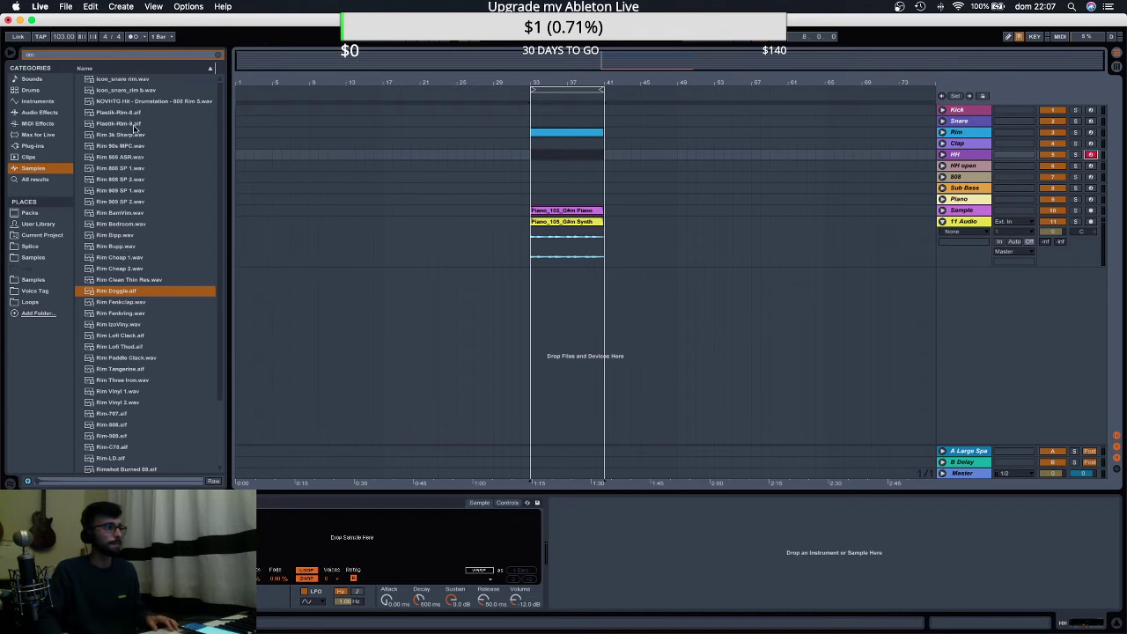
# Search the sample library for "hat" and audition a few of the hi-hat samples.
pyautogui.click(92, 54)
pyautogui.write('hat')
pyautogui.click(125, 213)
pyautogui.click(119, 347)
pyautogui.scroll(-15, 130, 398)
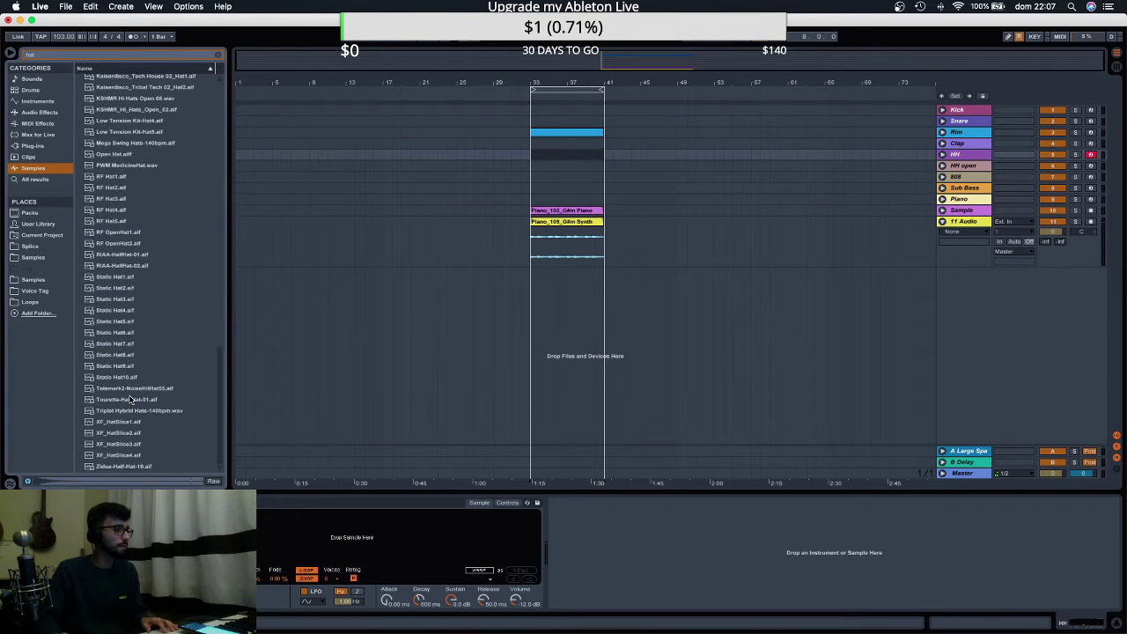
pyautogui.click(125, 356)
# Browse the Samples folder for hi-hats, looking into the OZ DrumKits, Cookin Soul and Nick Mira folders.
pyautogui.click(31, 256)
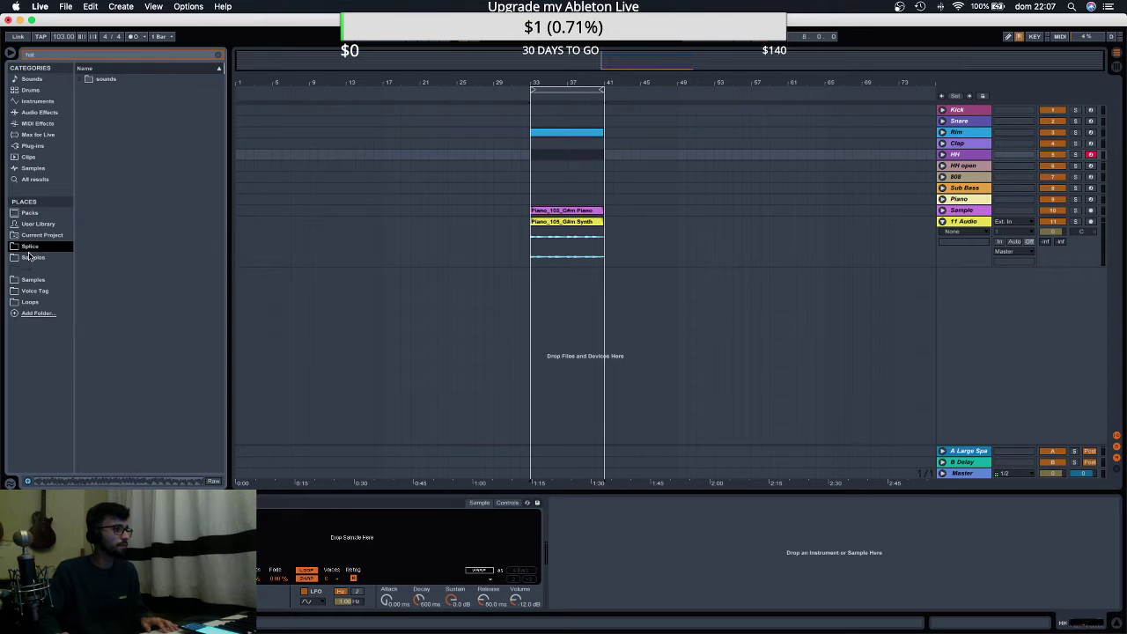
pyautogui.click(83, 247)
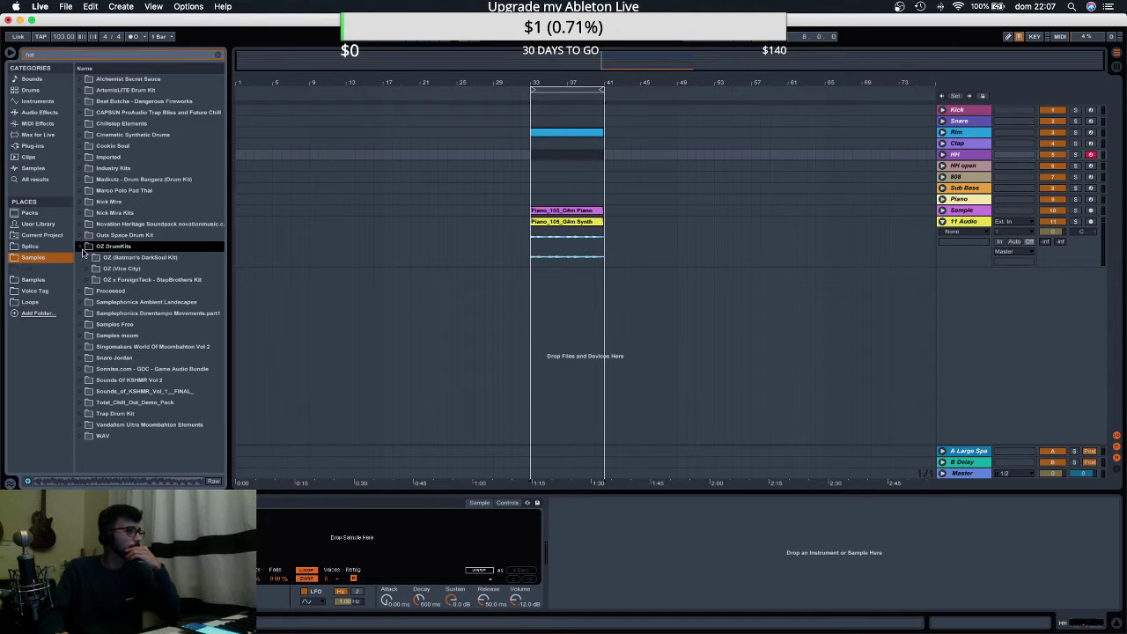
pyautogui.click(87, 259)
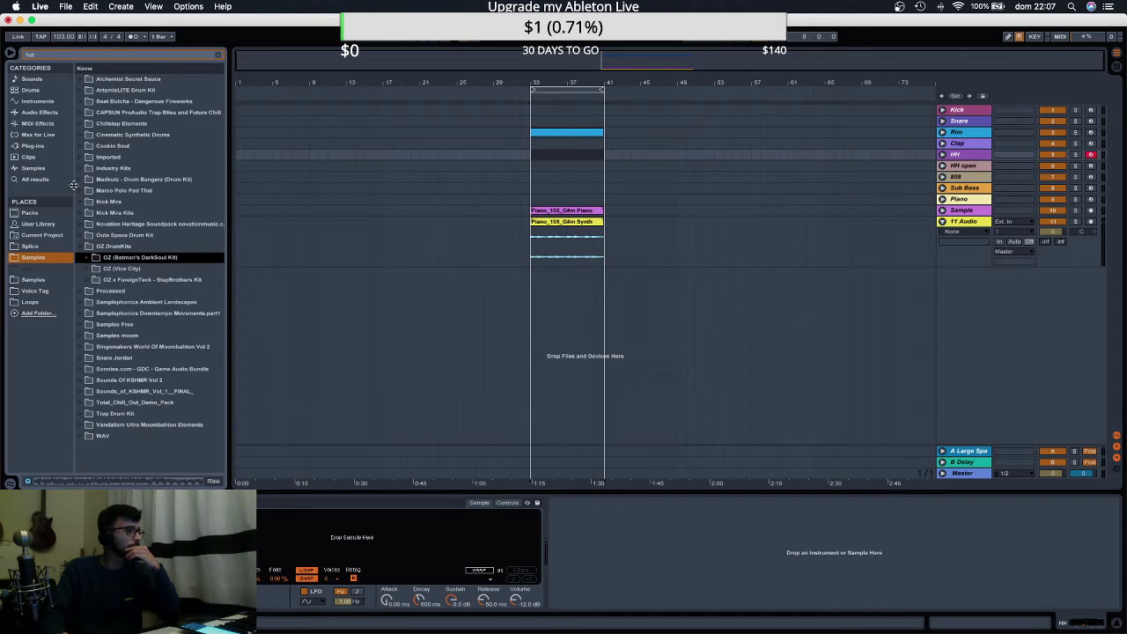
pyautogui.click(81, 146)
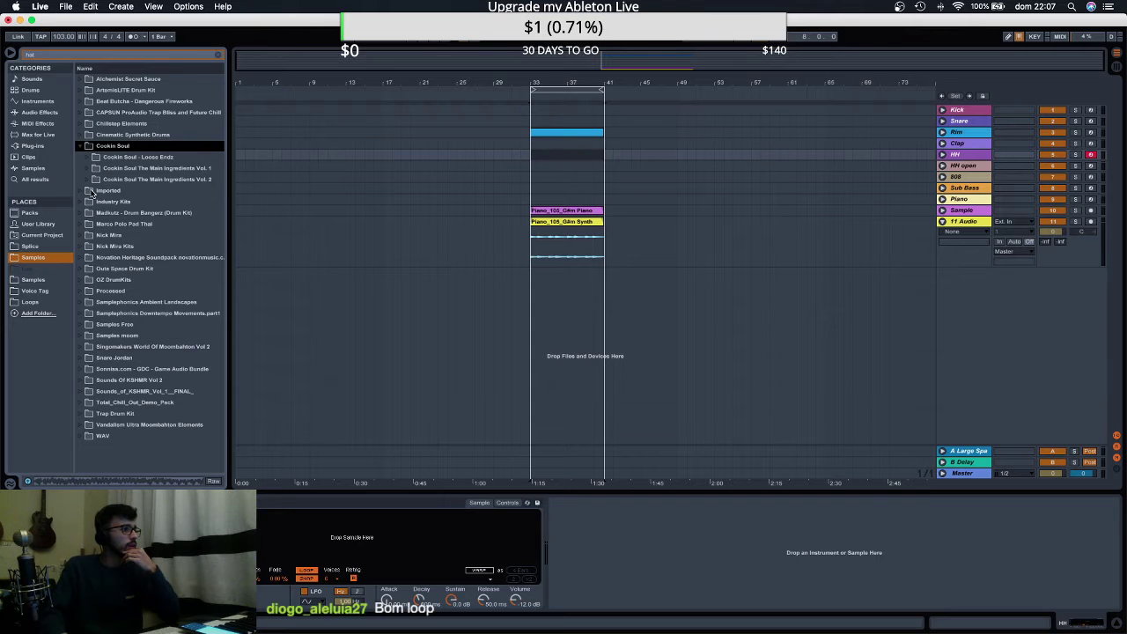
pyautogui.click(84, 233)
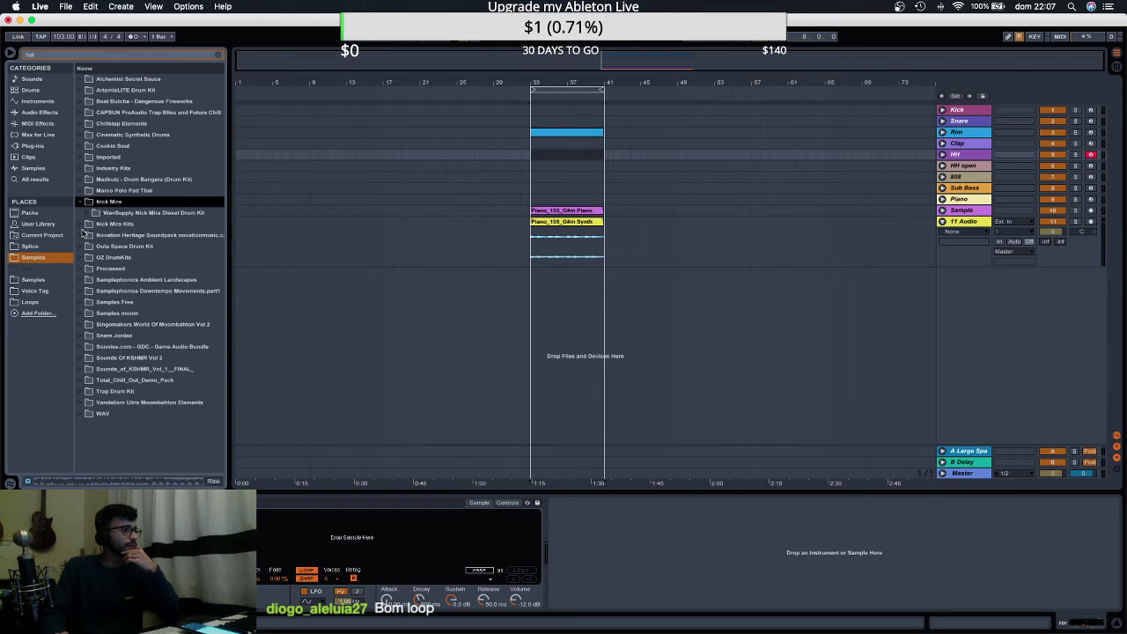
# Browse the Splice packs for hi-hat samples, looking into the MURDA BEATZ QUARANTINE KIT folder.
pyautogui.click(42, 247)
pyautogui.click(79, 79)
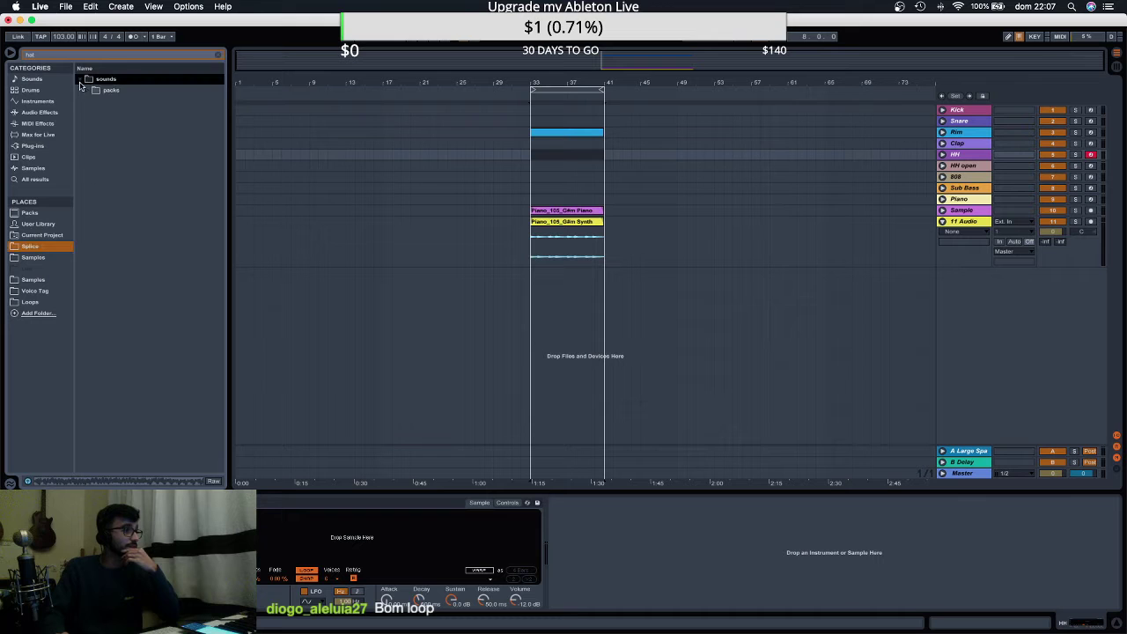
pyautogui.click(89, 91)
pyautogui.scroll(-4, 147, 300)
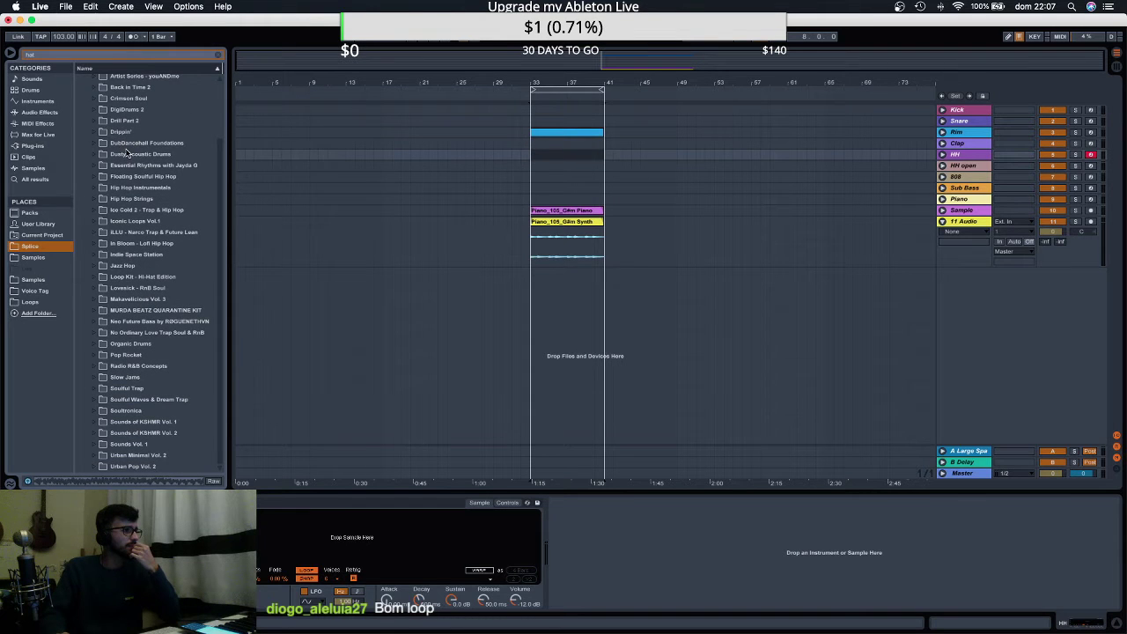
pyautogui.scroll(4, 128, 154)
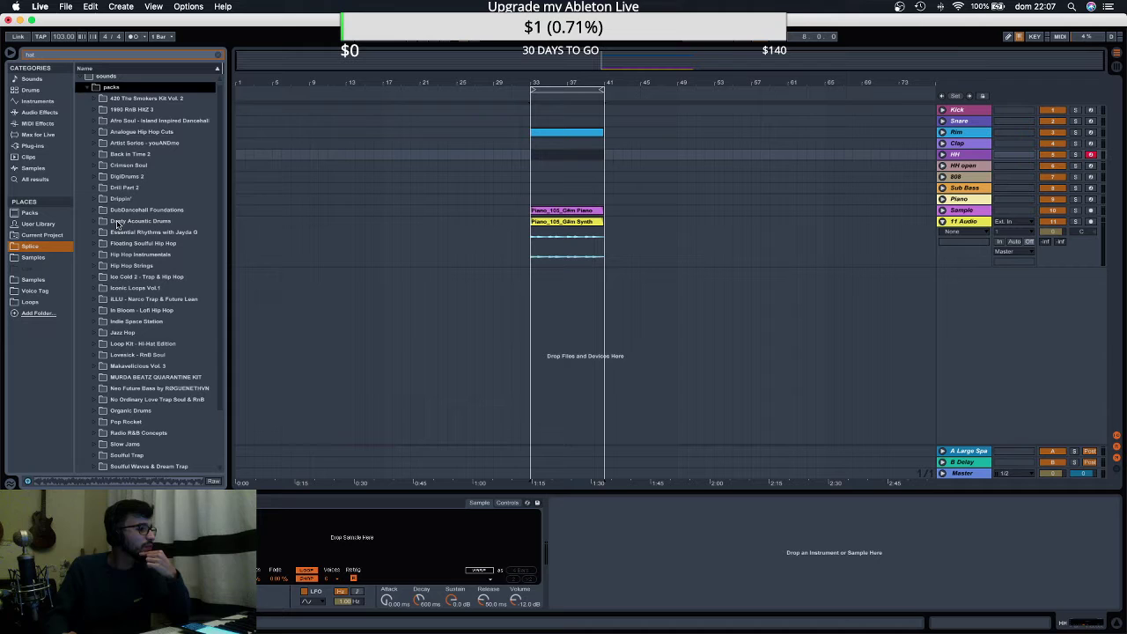
pyautogui.scroll(-3, 97, 354)
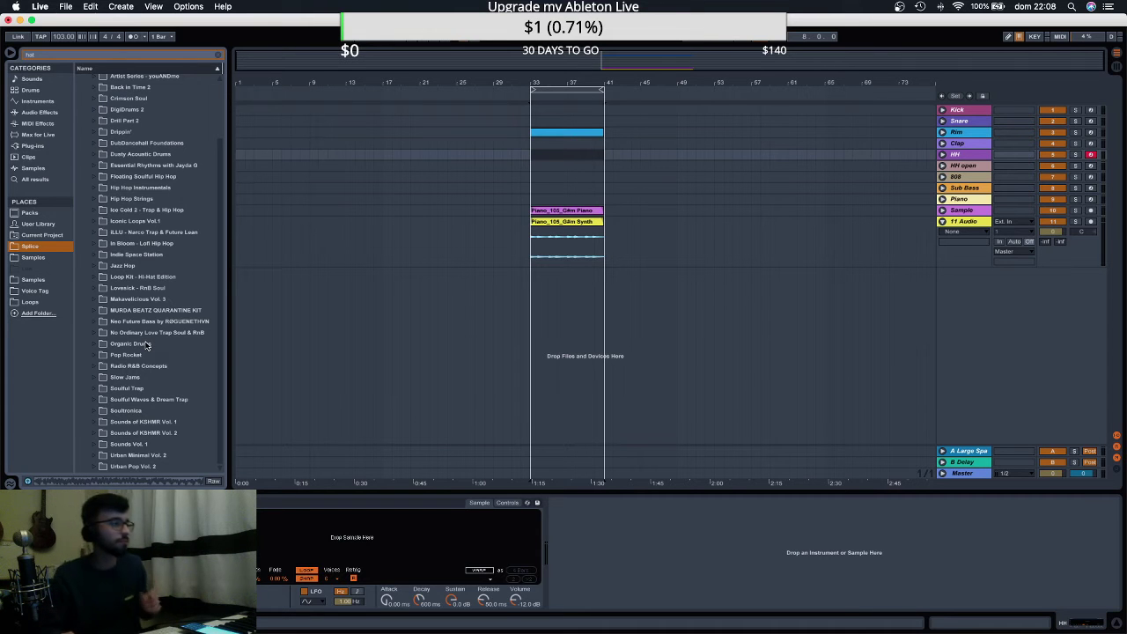
pyautogui.click(93, 311)
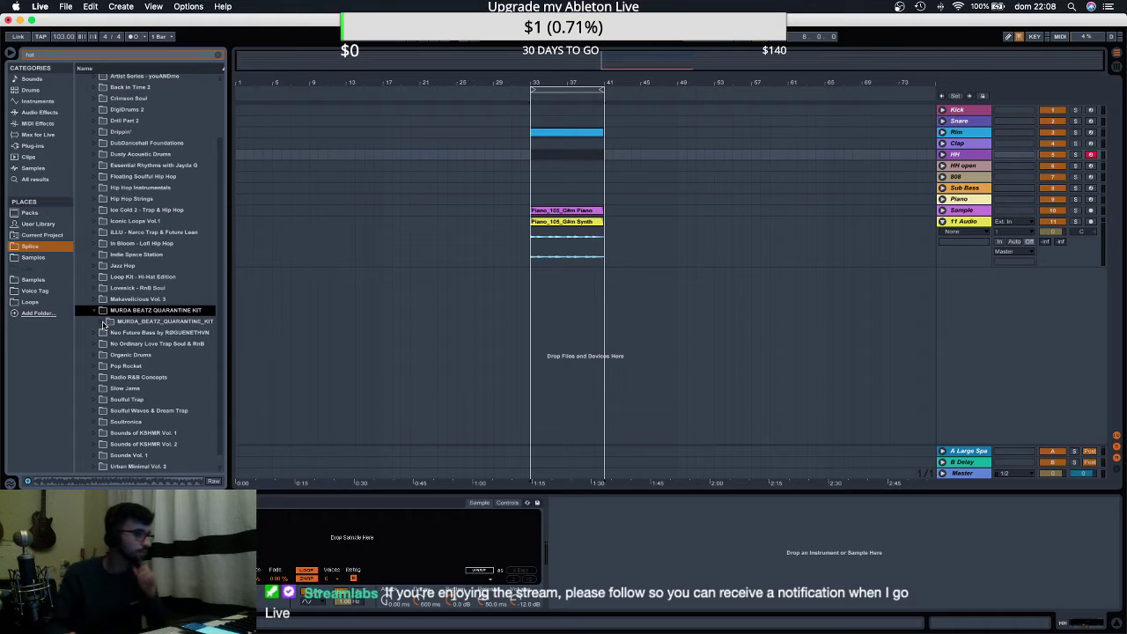
pyautogui.click(108, 321)
pyautogui.scroll(-1, 110, 397)
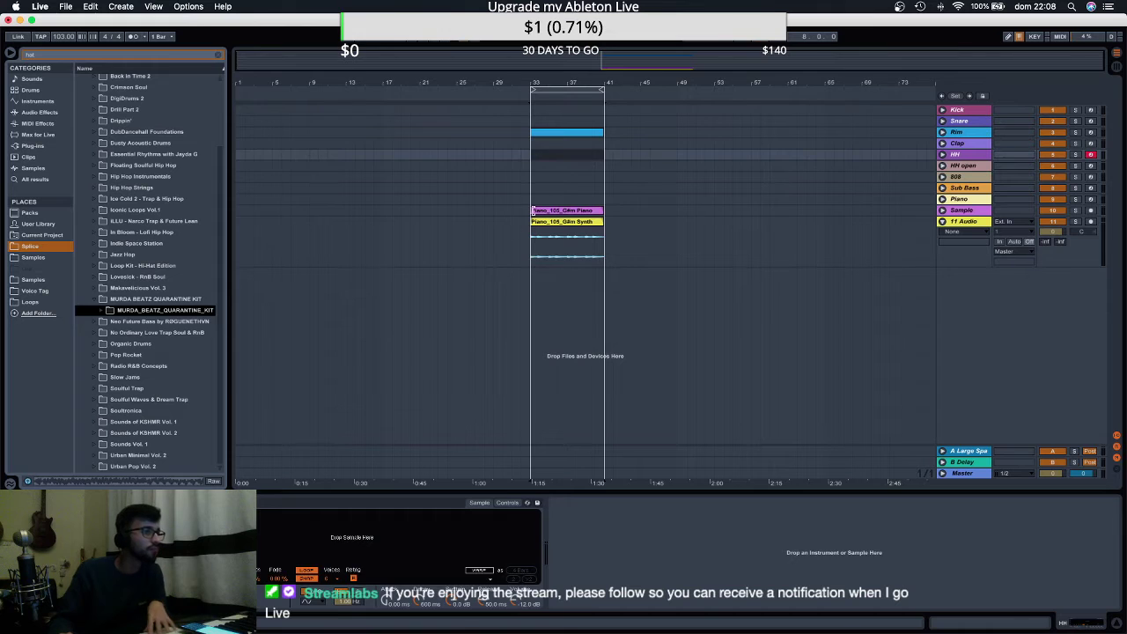
# Play the loop and load OS_AS_Tik_Hat.wav from the Afro Soul pack's Tops folder as the HH track's sample.
pyautogui.click(555, 211)
pyautogui.press('space')
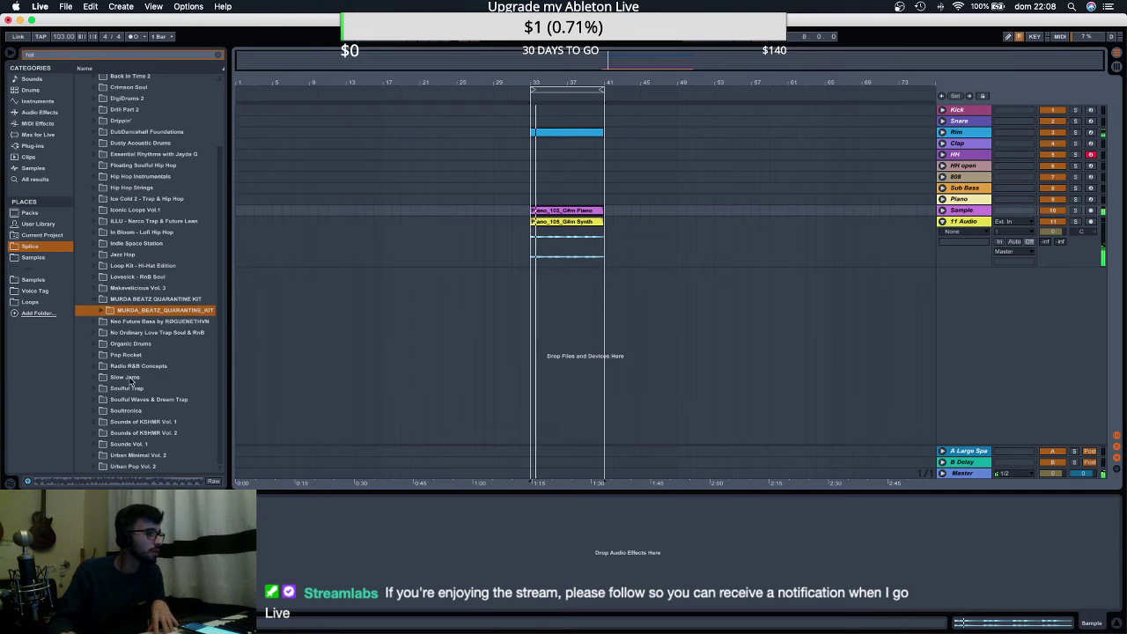
pyautogui.scroll(7, 127, 377)
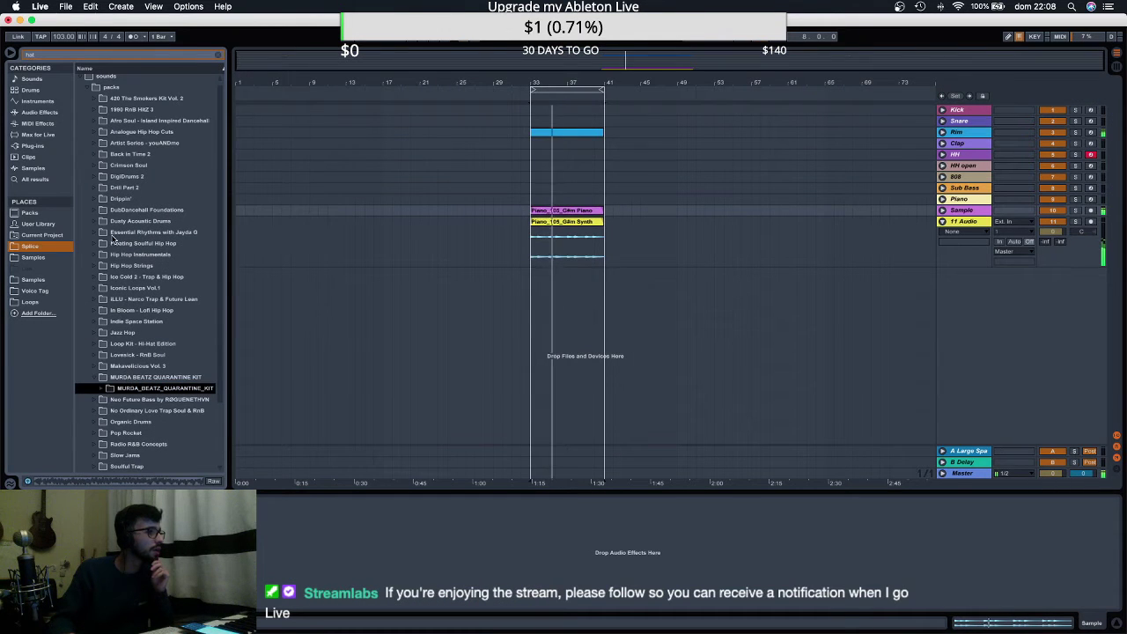
pyautogui.click(93, 119)
pyautogui.click(101, 131)
pyautogui.click(108, 143)
pyautogui.click(116, 154)
pyautogui.click(146, 167)
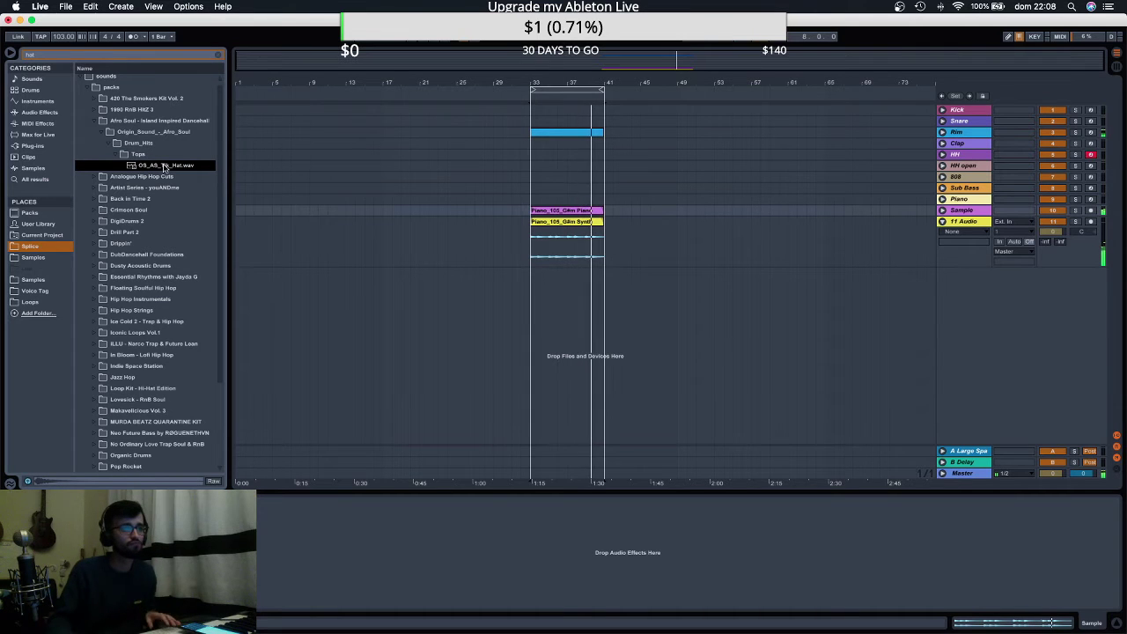
pyautogui.click(969, 155)
pyautogui.moveTo(166, 166); pyautogui.dragTo(352, 539)
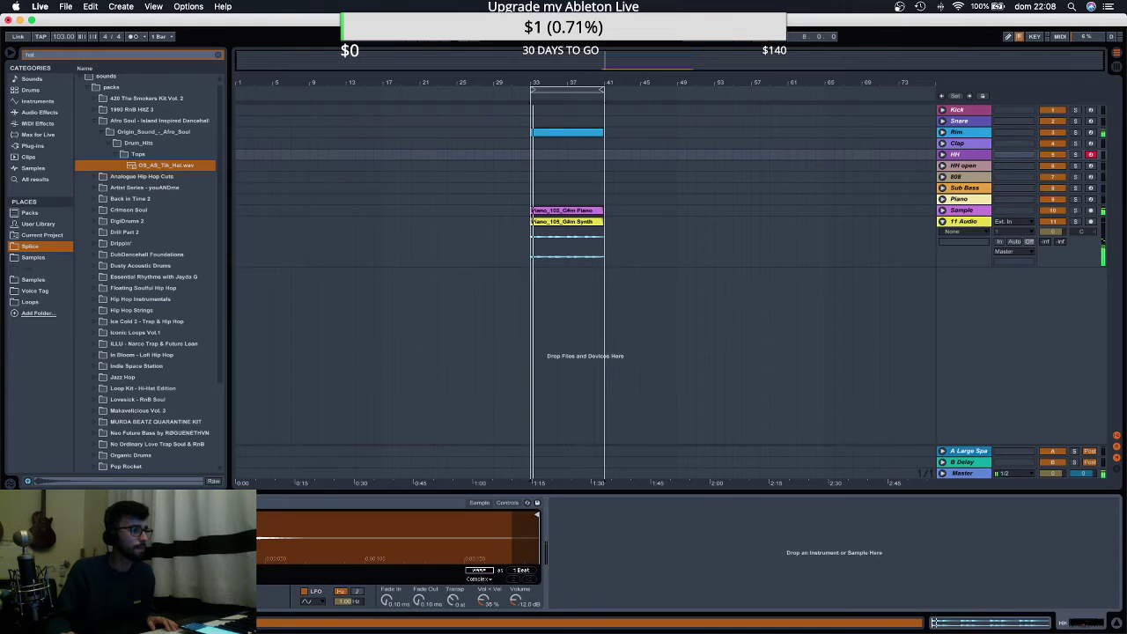
# Create an empty MIDI clip over bars 33 to 41 on the HH track and turn on Draw Mode.
pyautogui.moveTo(535, 155); pyautogui.dragTo(601, 156)
pyautogui.press('super+shift+m')
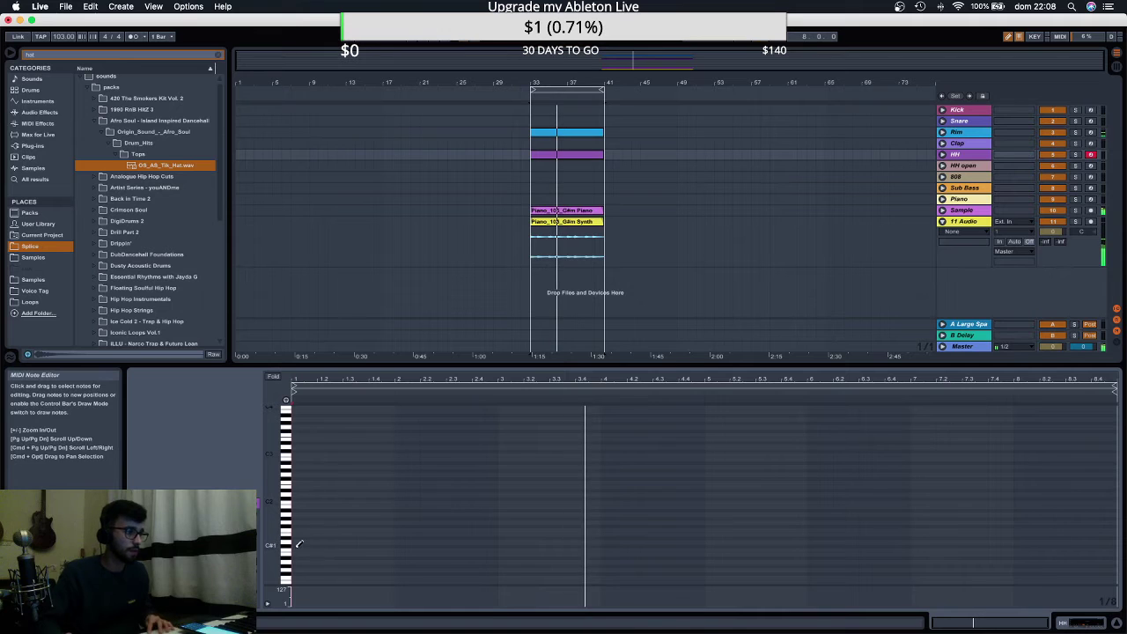
pyautogui.press('b')
pyautogui.press('space')
pyautogui.press('space')
# Draw trial eighth-note hits at C3 in the HH clip, and set its grid to 1/16.
pyautogui.click(308, 452)
pyautogui.press('space')
pyautogui.press('space')
pyautogui.click(340, 456)
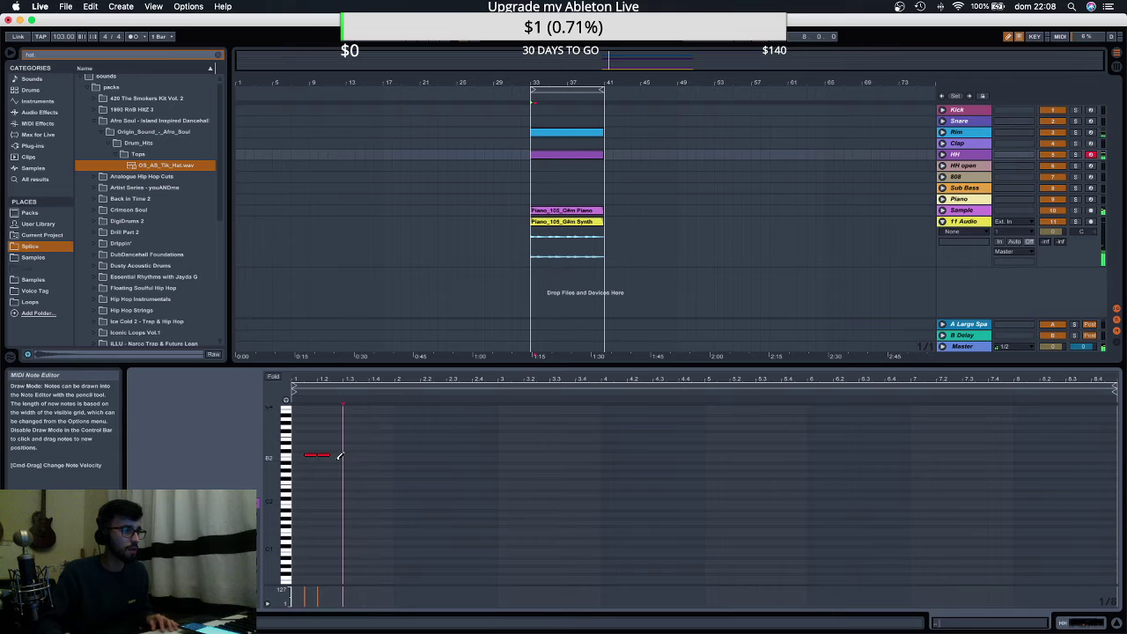
pyautogui.rightClick(339, 450)
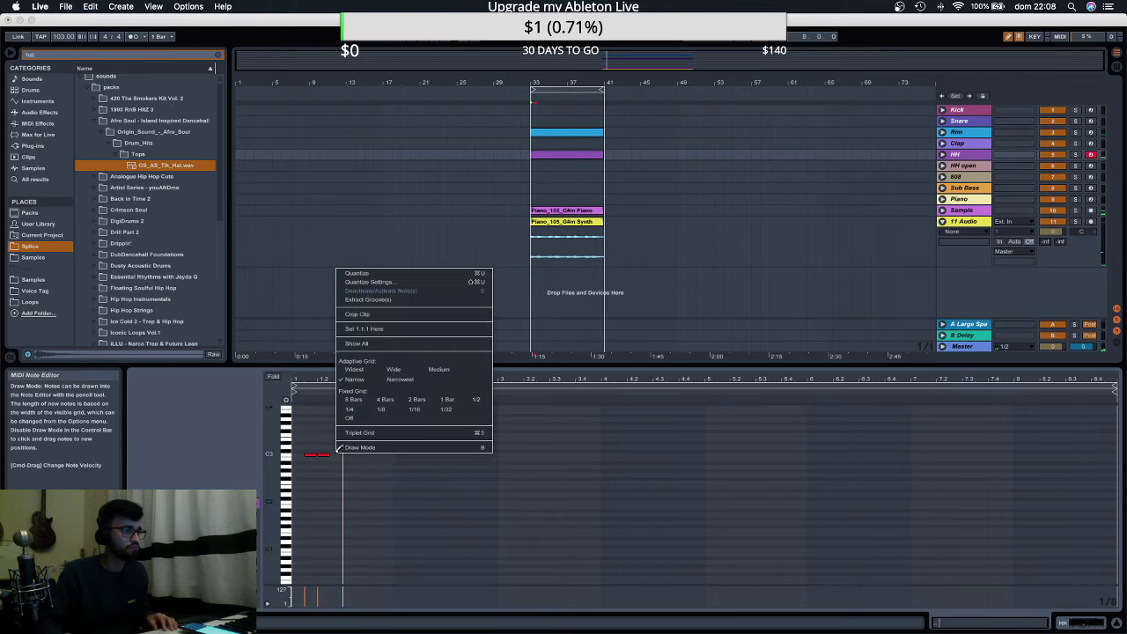
pyautogui.click(413, 414)
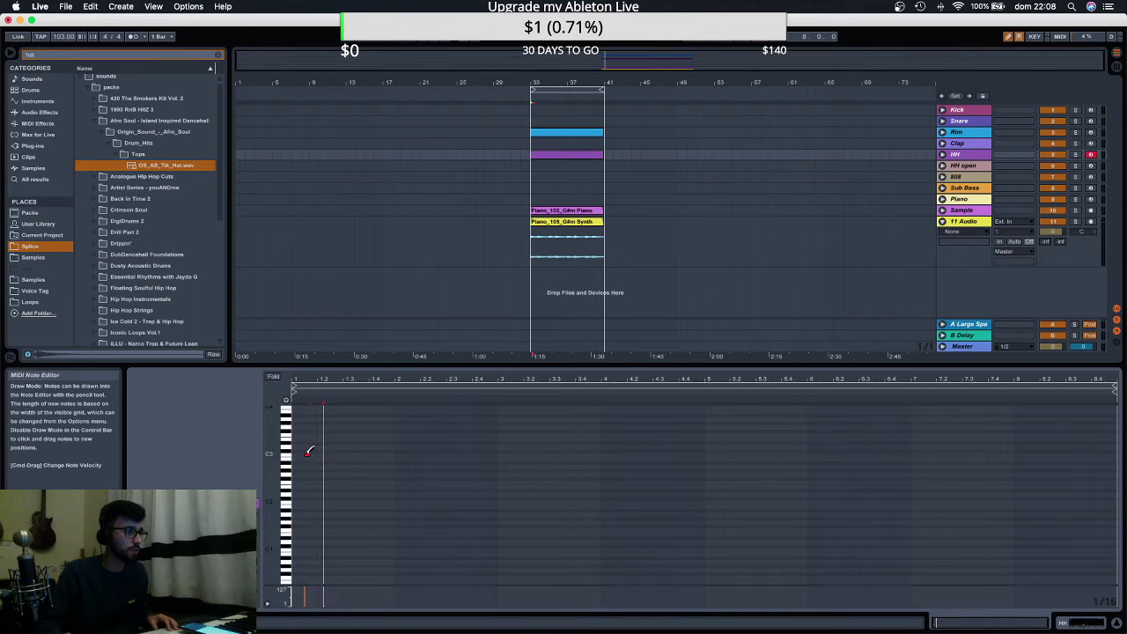
# Draw groups of three 1/16 hi-hat notes at C3 just after beats 1, 1.3 and 2, checking them with playback.
pyautogui.press('space')
pyautogui.press('space')
pyautogui.moveTo(304, 453); pyautogui.dragTo(308, 453)
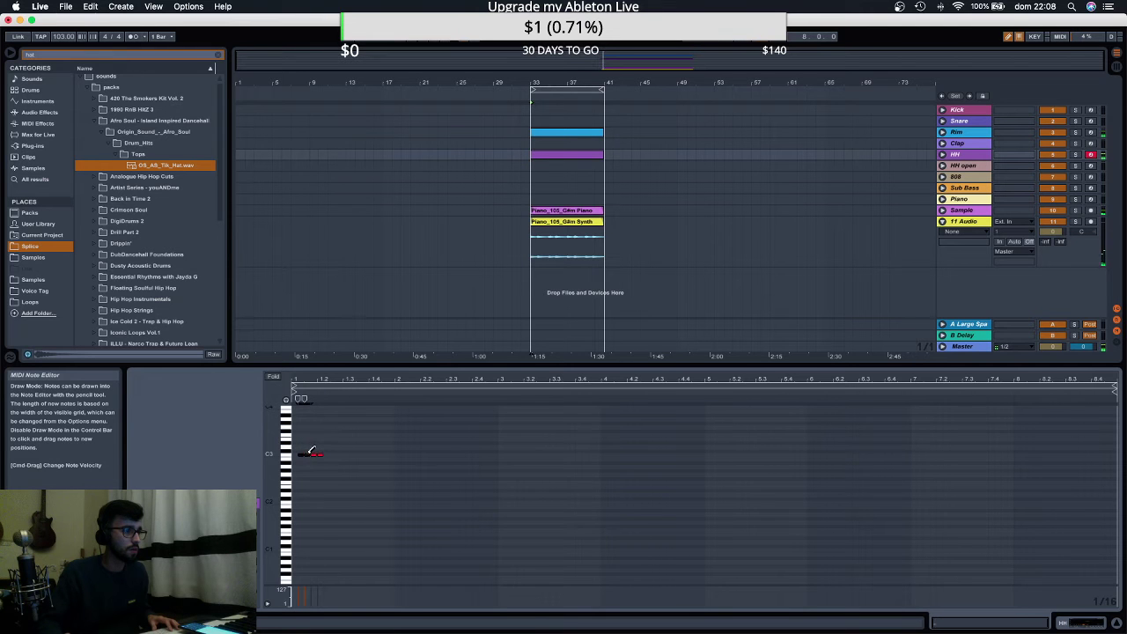
pyautogui.press('space')
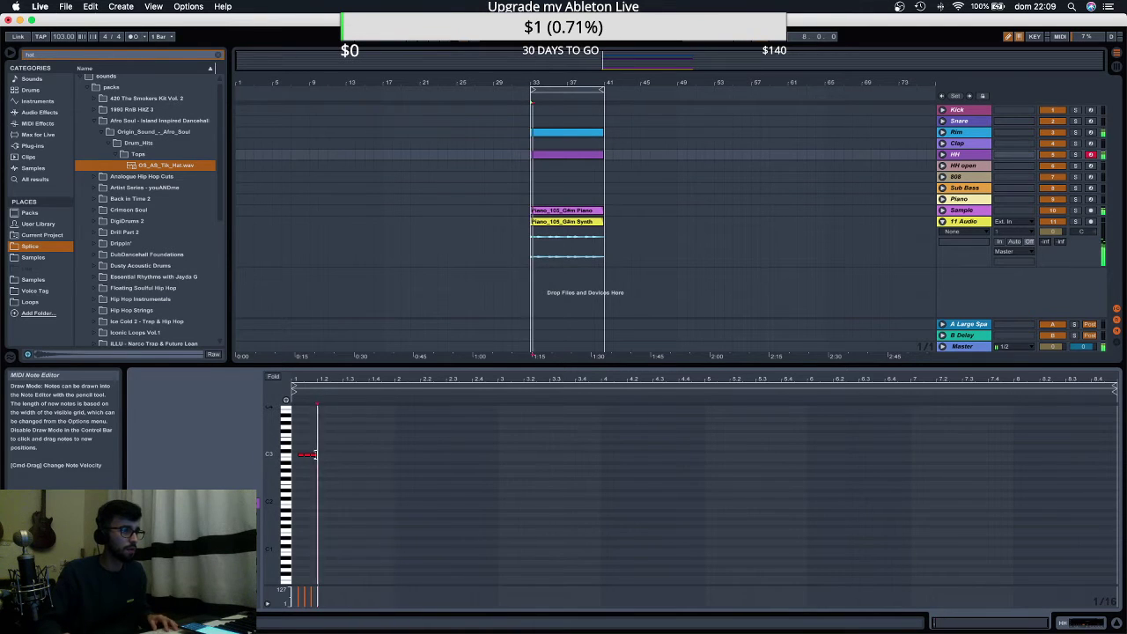
pyautogui.press('space')
pyautogui.click(345, 454)
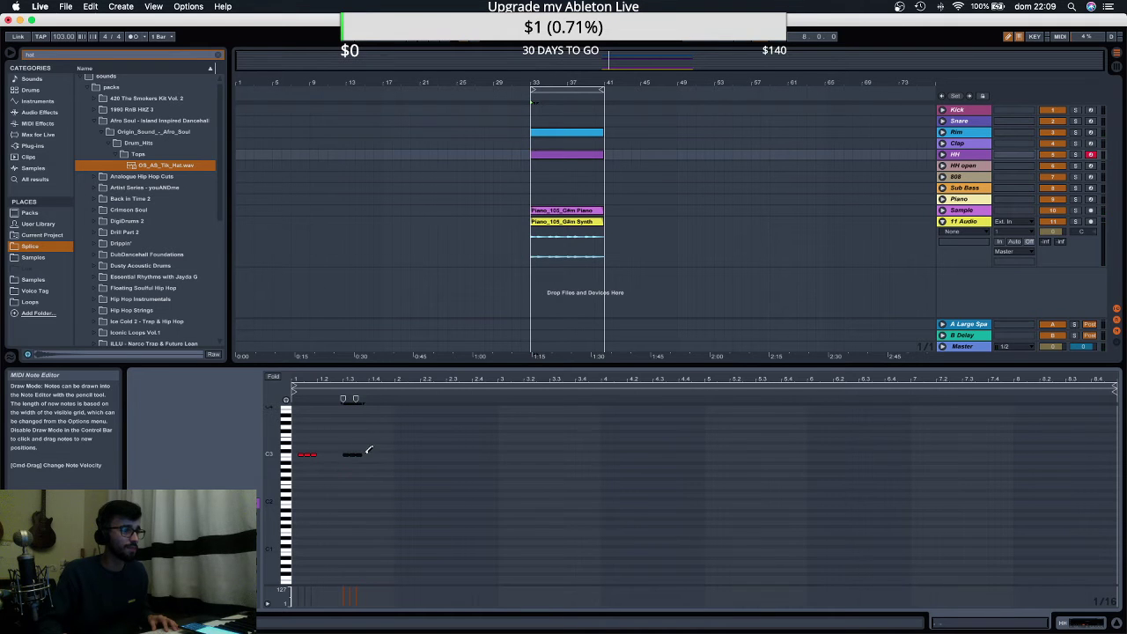
pyautogui.press('space')
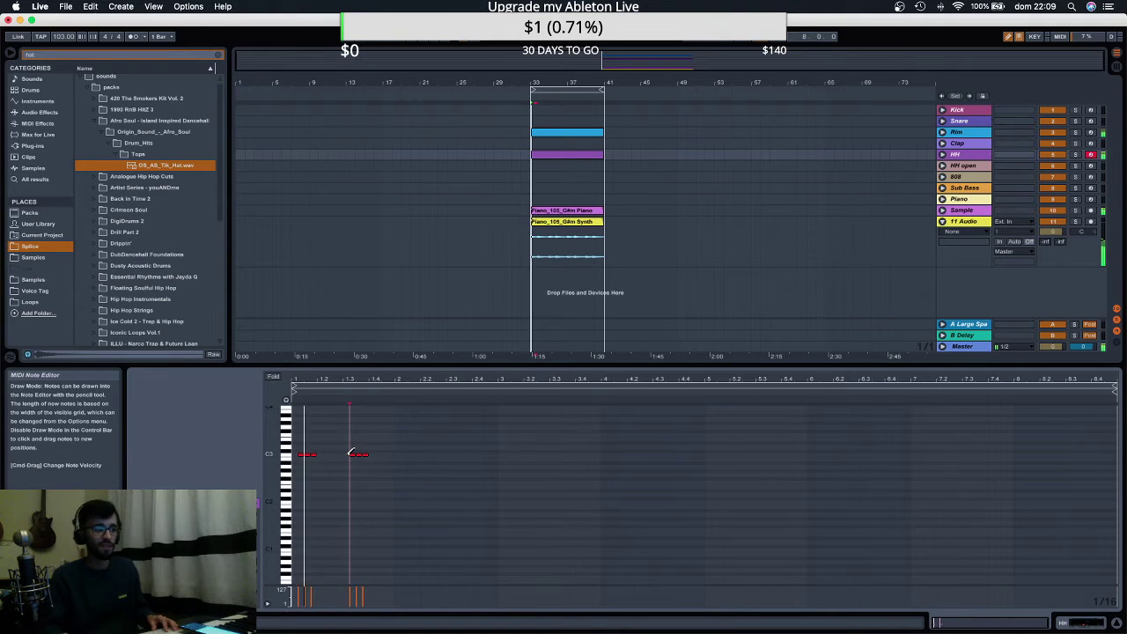
pyautogui.click(403, 454)
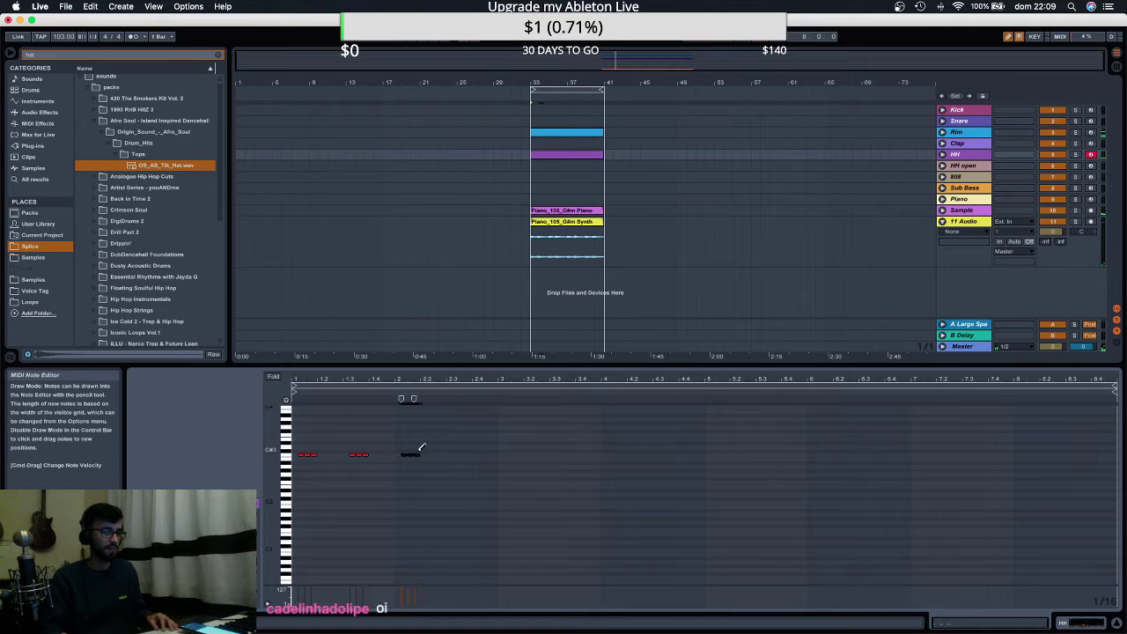
# Duplicate the three-note hi-hat groups every half bar until the 8-bar HH clip is filled.
pyautogui.press('b')
pyautogui.moveTo(393, 419); pyautogui.dragTo(325, 500)
pyautogui.press('super+d')
pyautogui.press('super+d')
pyautogui.press('super+d')
pyautogui.press('super+d')
pyautogui.press('super+d')
pyautogui.press('super+d')
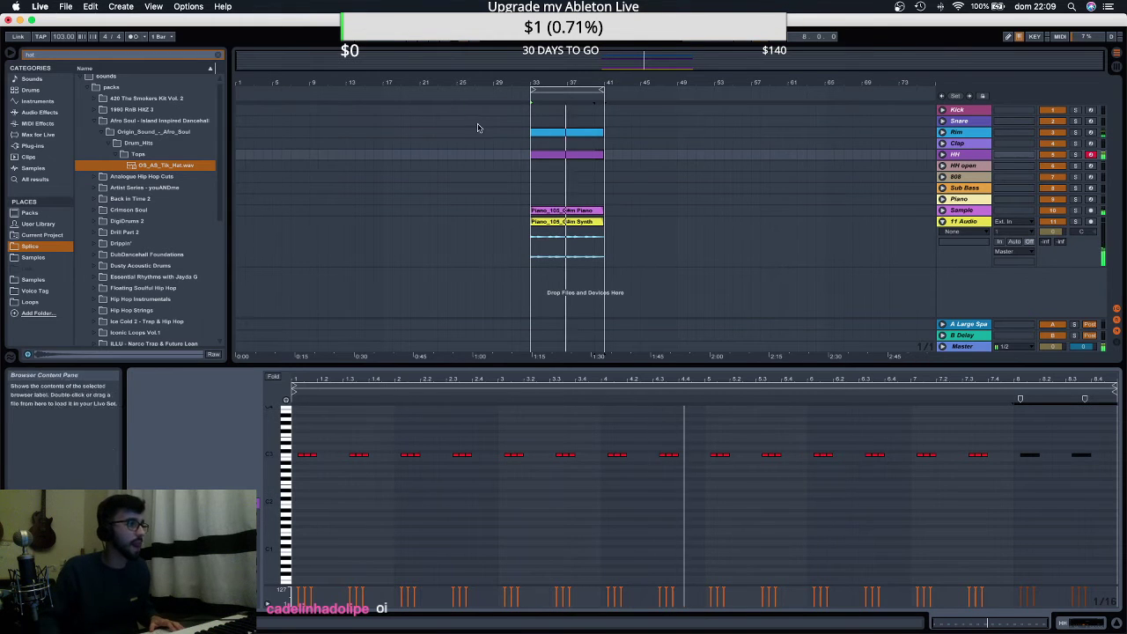
# Select the Snare track, search the Splice library for "snare" and audition the two samples in the Afro Soul Snares folder.
pyautogui.click(964, 122)
pyautogui.doubleClick(964, 122)
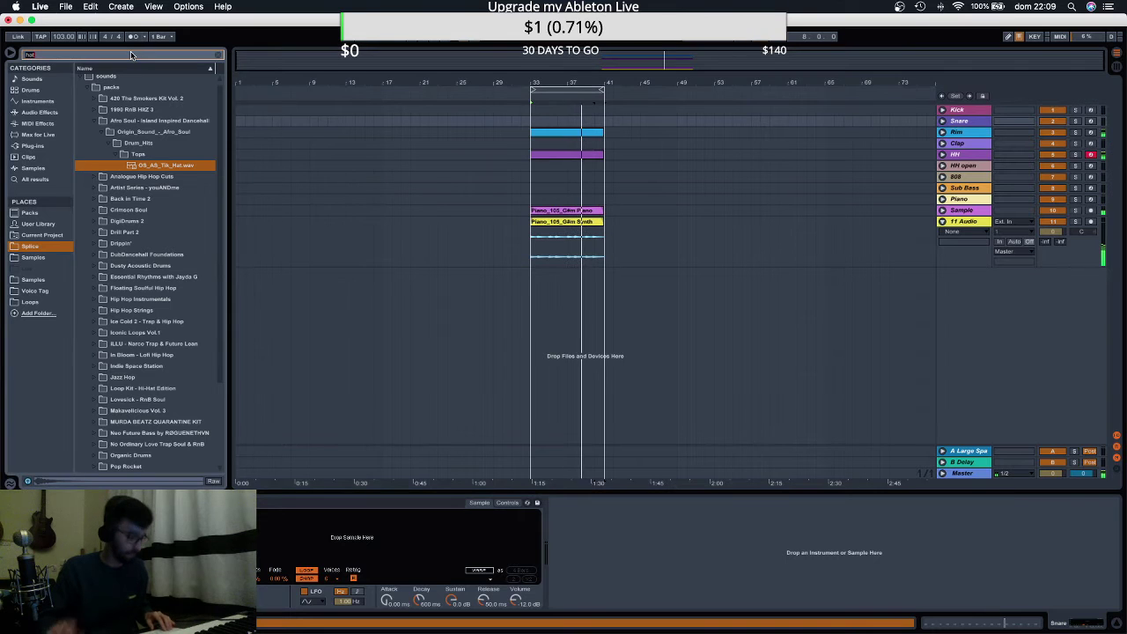
pyautogui.write('snare')
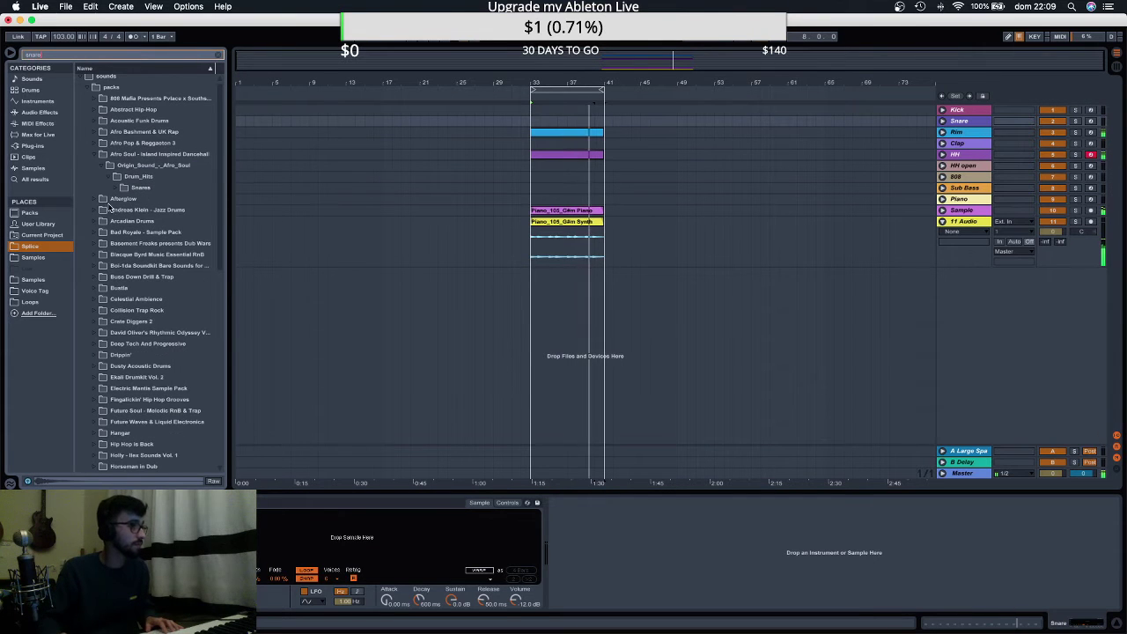
pyautogui.click(137, 200)
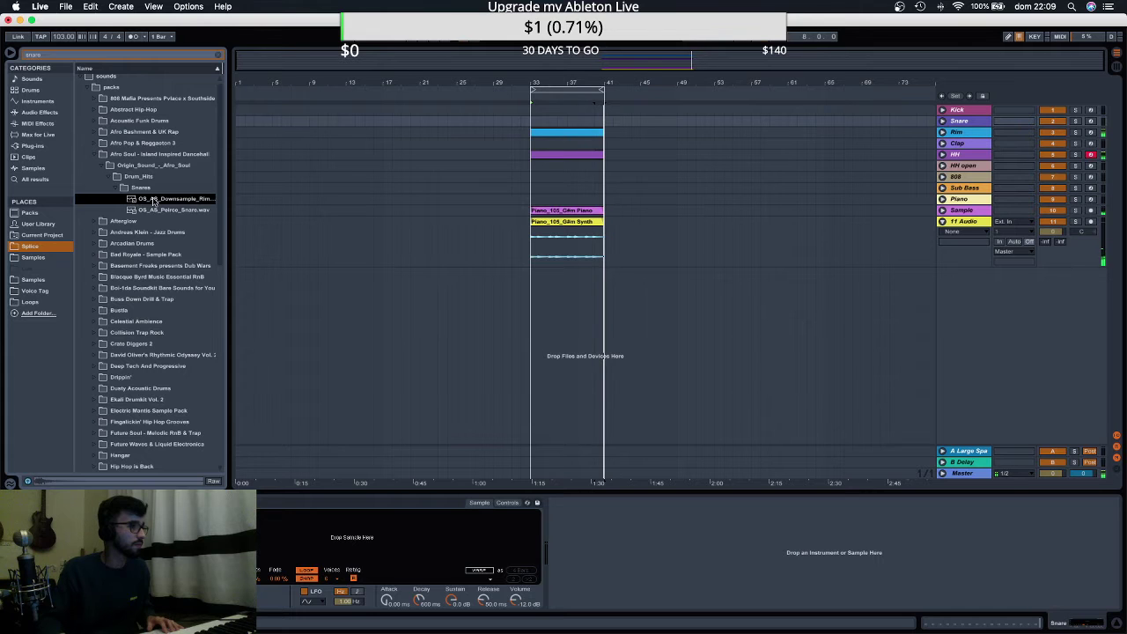
pyautogui.click(153, 211)
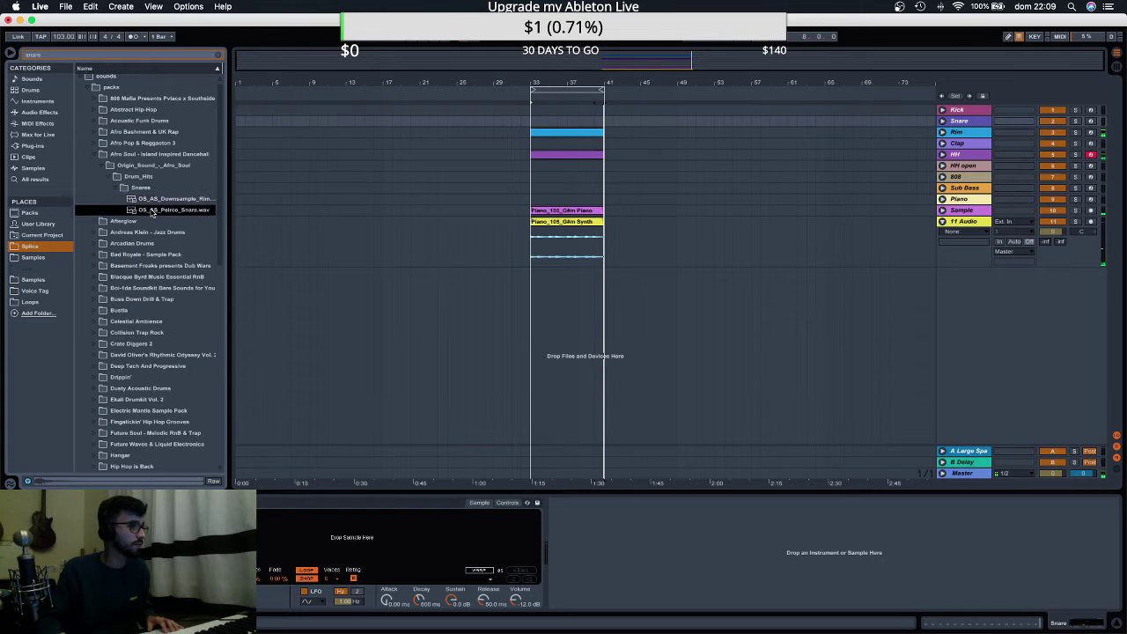
# Create an empty MIDI clip over bars 33 to 41 on the Snare track and open it for editing.
pyautogui.click(983, 122)
pyautogui.moveTo(533, 126); pyautogui.dragTo(563, 123)
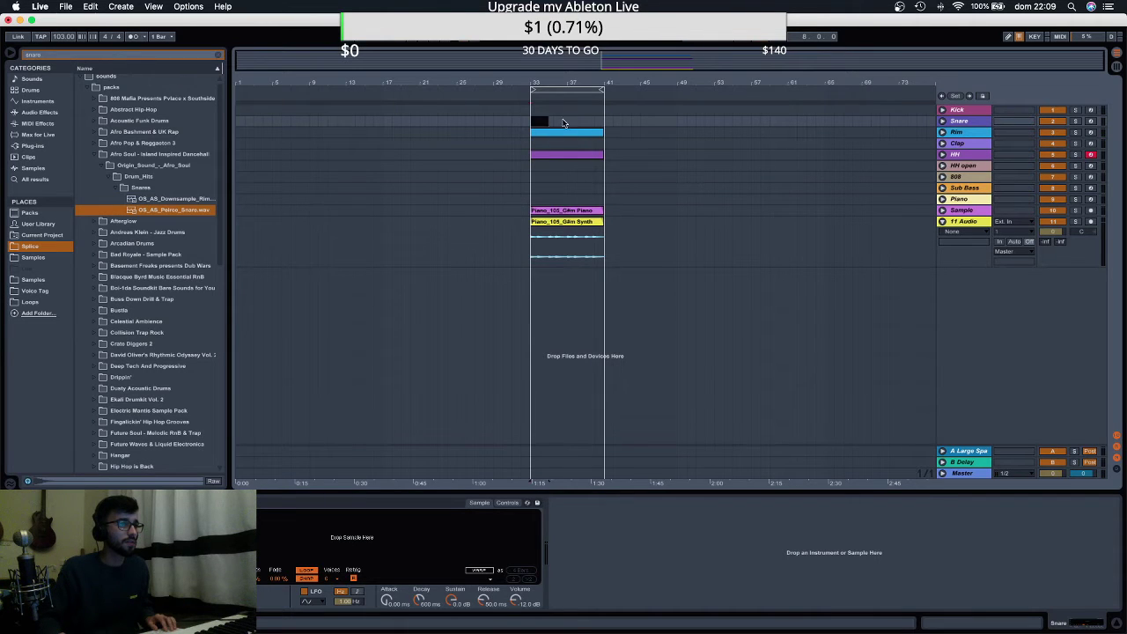
pyautogui.press('super+shift+m')
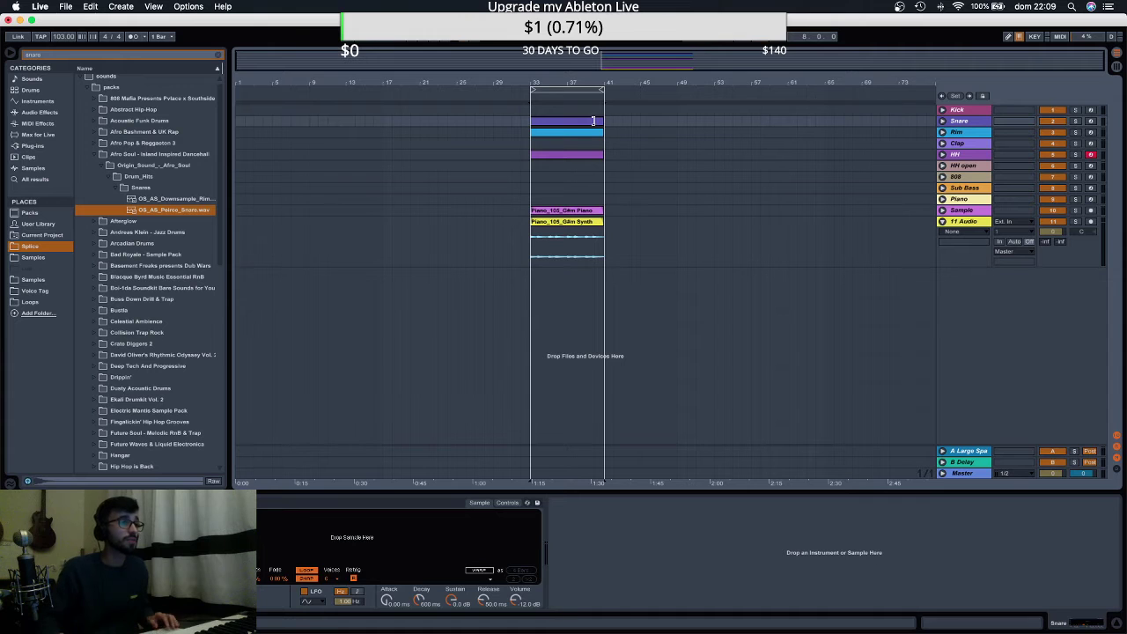
pyautogui.doubleClick(588, 121)
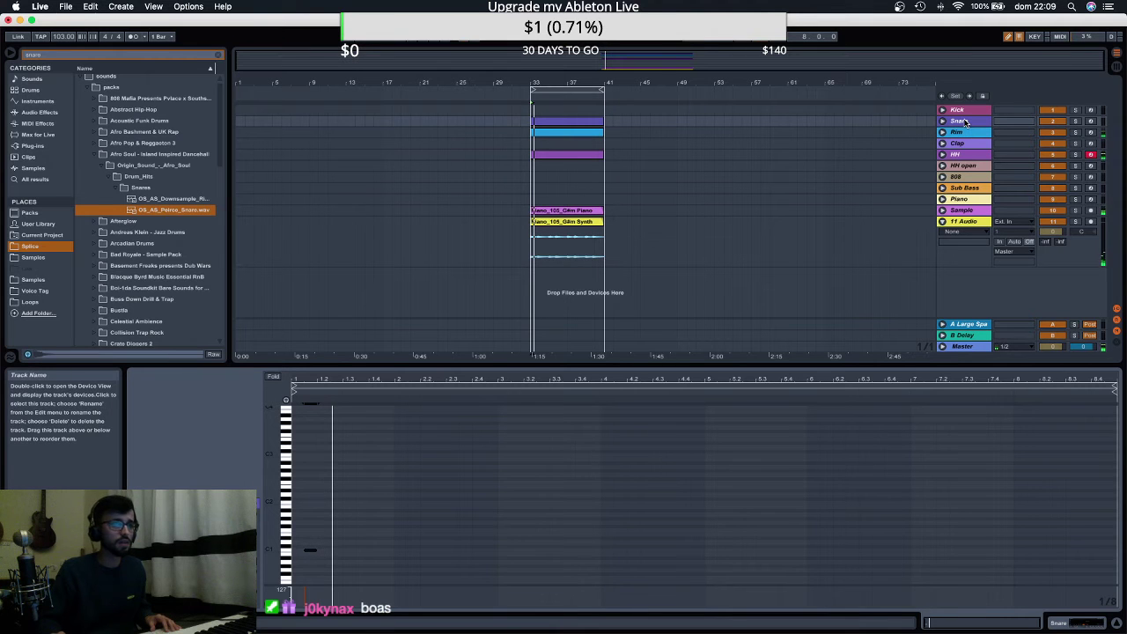
# Load OS_AS_Peirce_Snare.wav as the Snare track's sample and reopen the Snare clip.
pyautogui.doubleClick(965, 121)
pyautogui.doubleClick(570, 124)
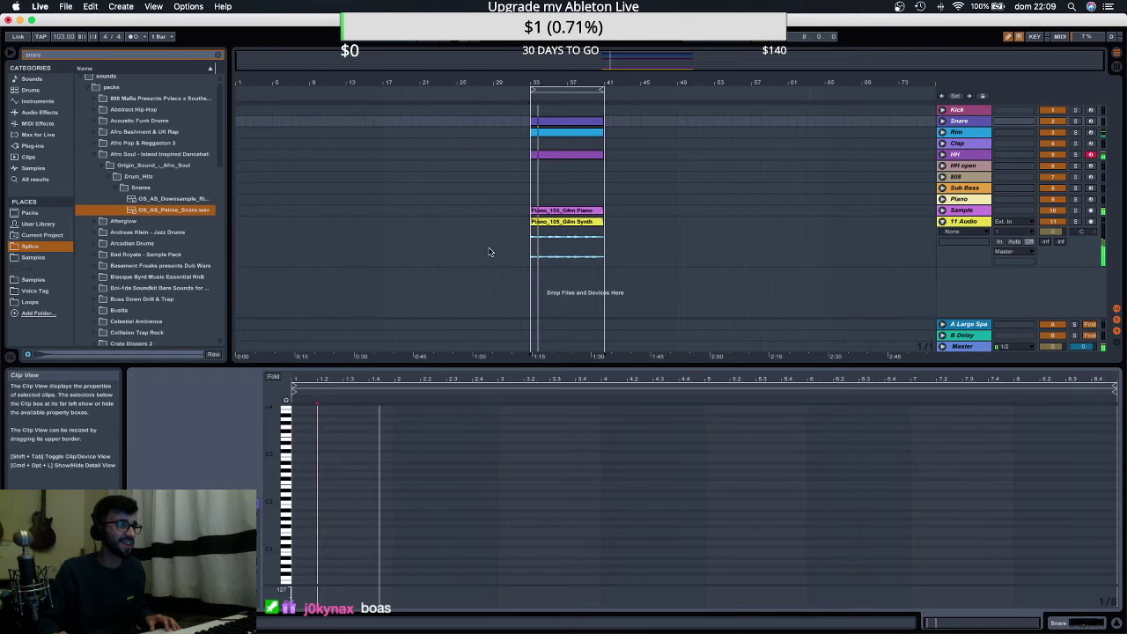
pyautogui.click(977, 124)
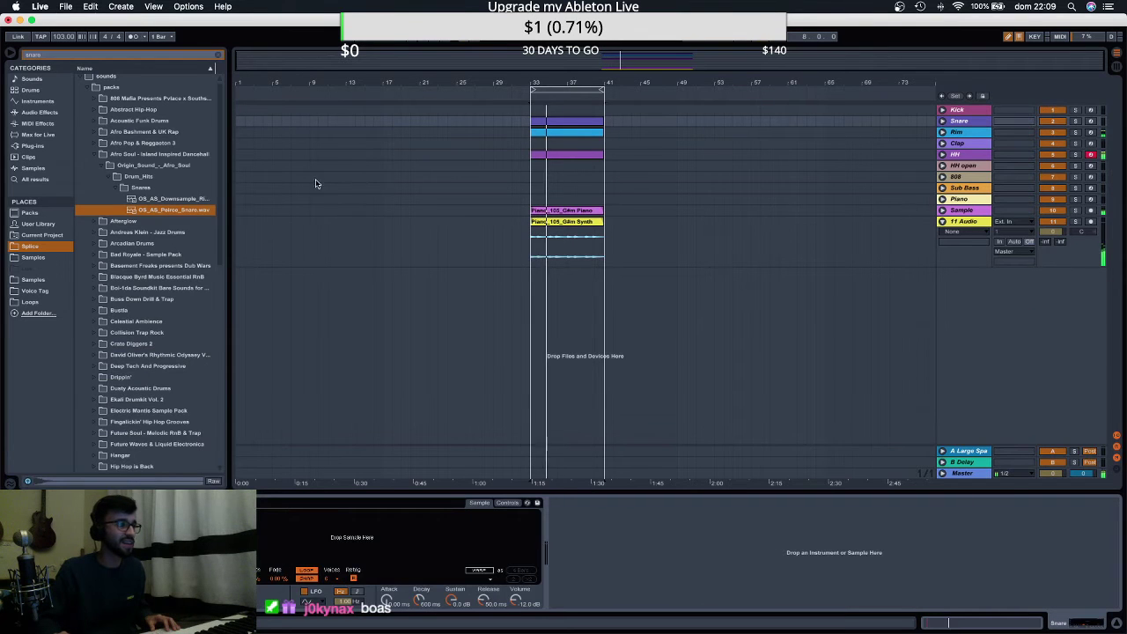
pyautogui.moveTo(172, 209); pyautogui.dragTo(307, 532)
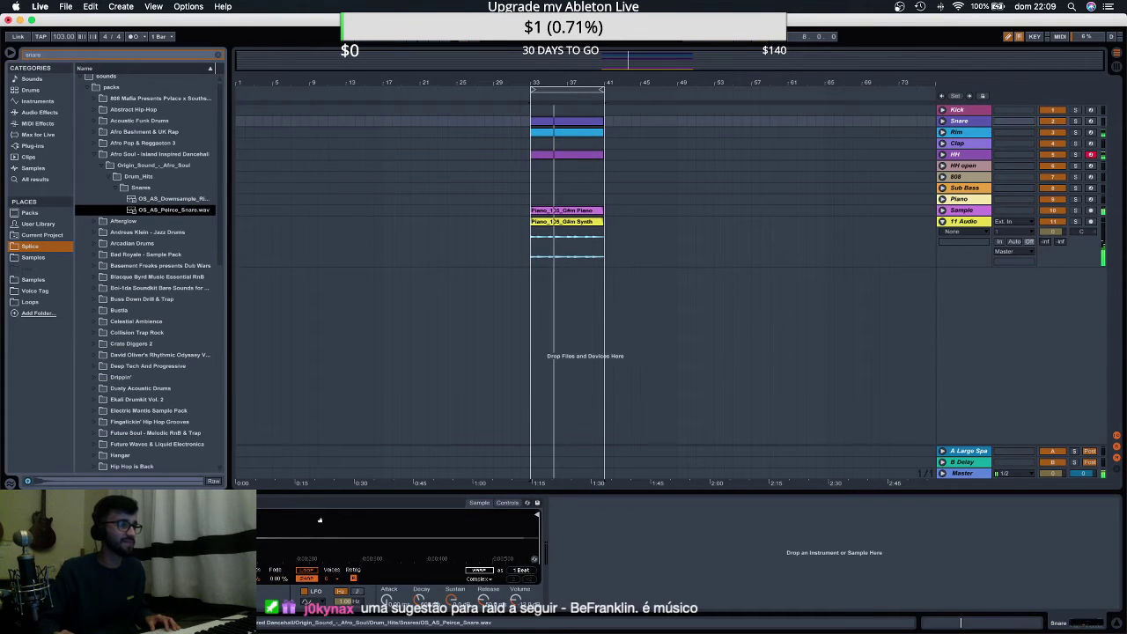
pyautogui.doubleClick(571, 121)
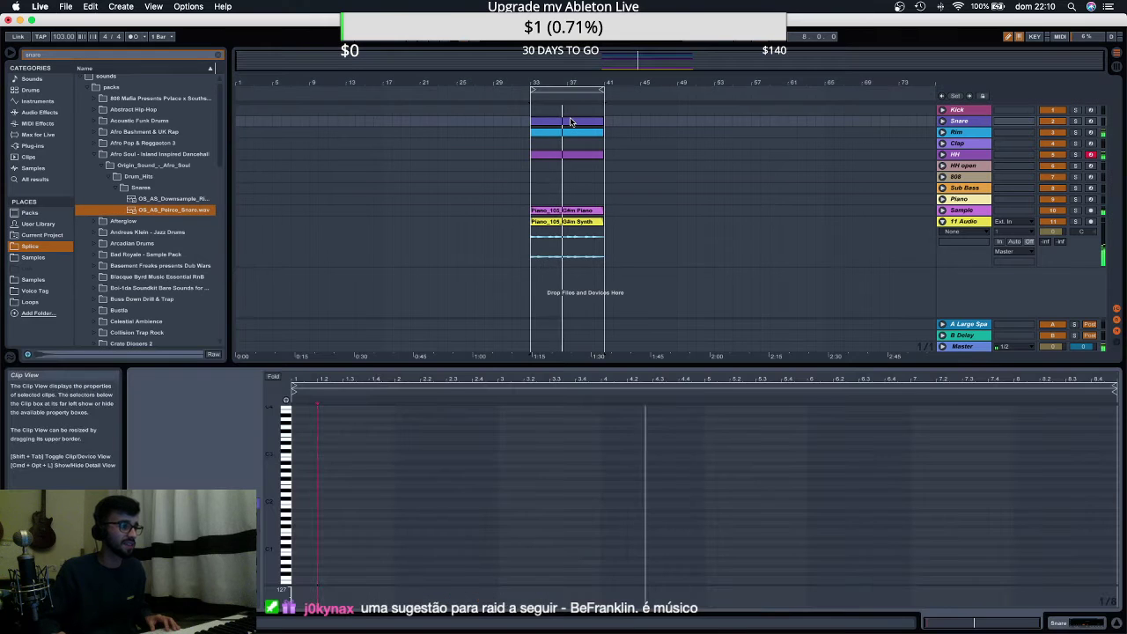
# Draw snare notes on C3 at beats 1.2 and 1.4, stacking a lower note beneath the second hit.
pyautogui.press('space')
pyautogui.click(316, 547)
pyautogui.press('space')
pyautogui.click(316, 548)
pyautogui.press('space')
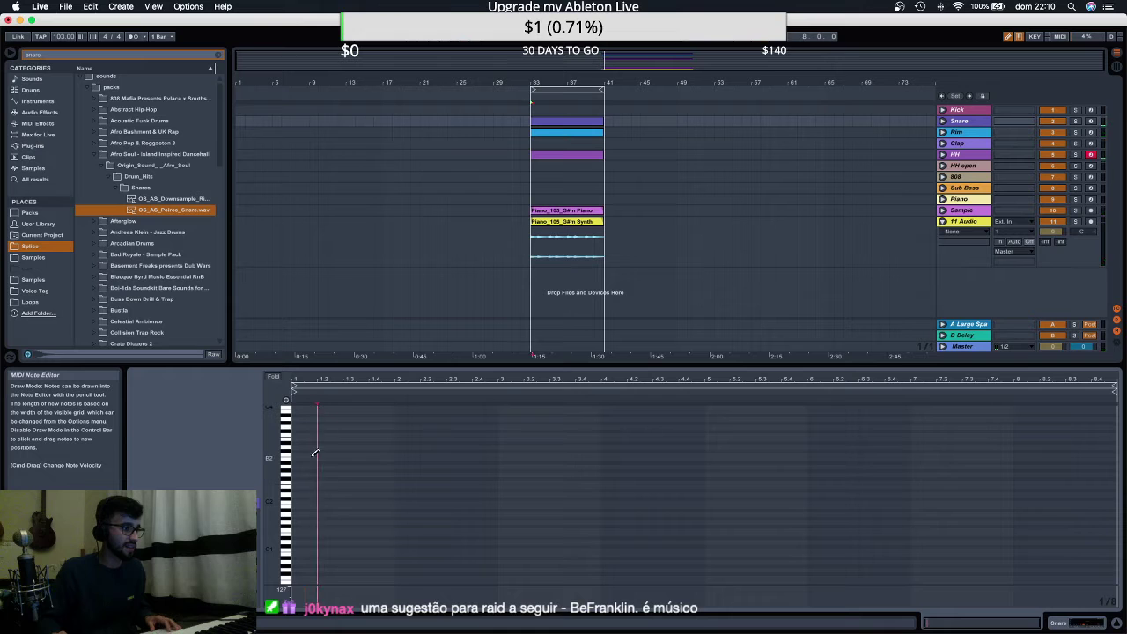
pyautogui.click(324, 452)
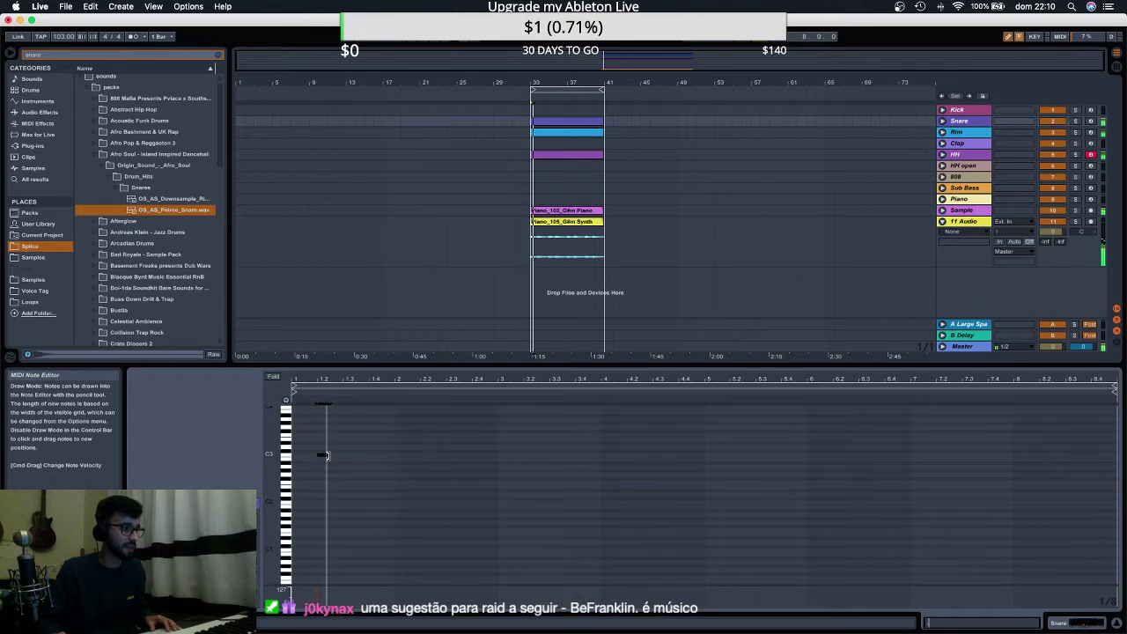
pyautogui.click(362, 454)
pyautogui.press('space')
pyautogui.press('space')
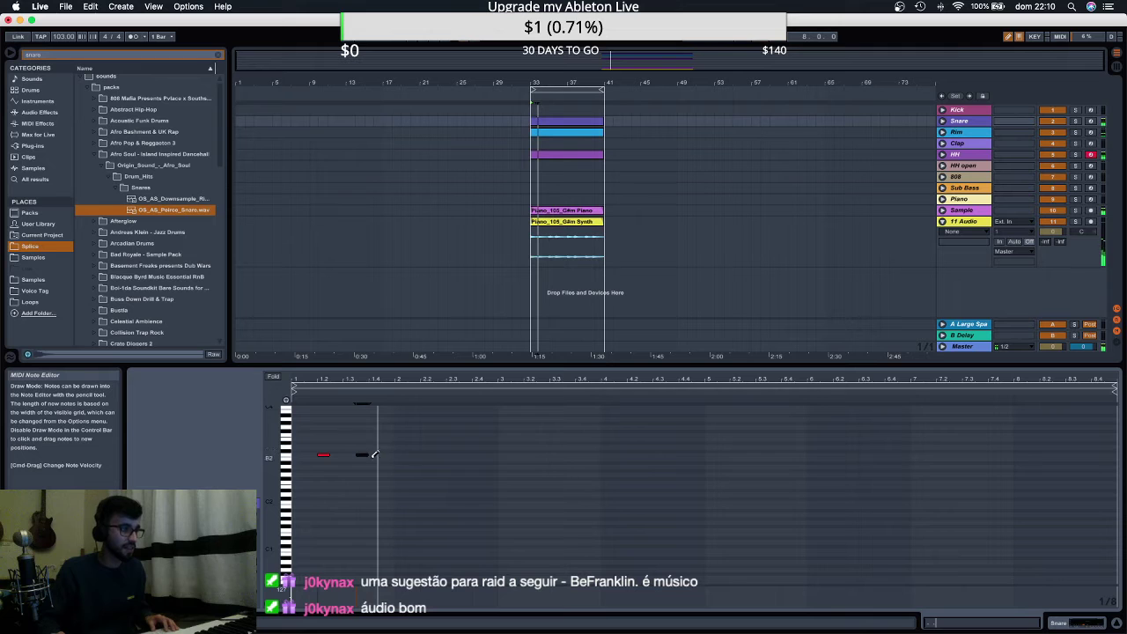
pyautogui.click(366, 454)
pyautogui.click(376, 455)
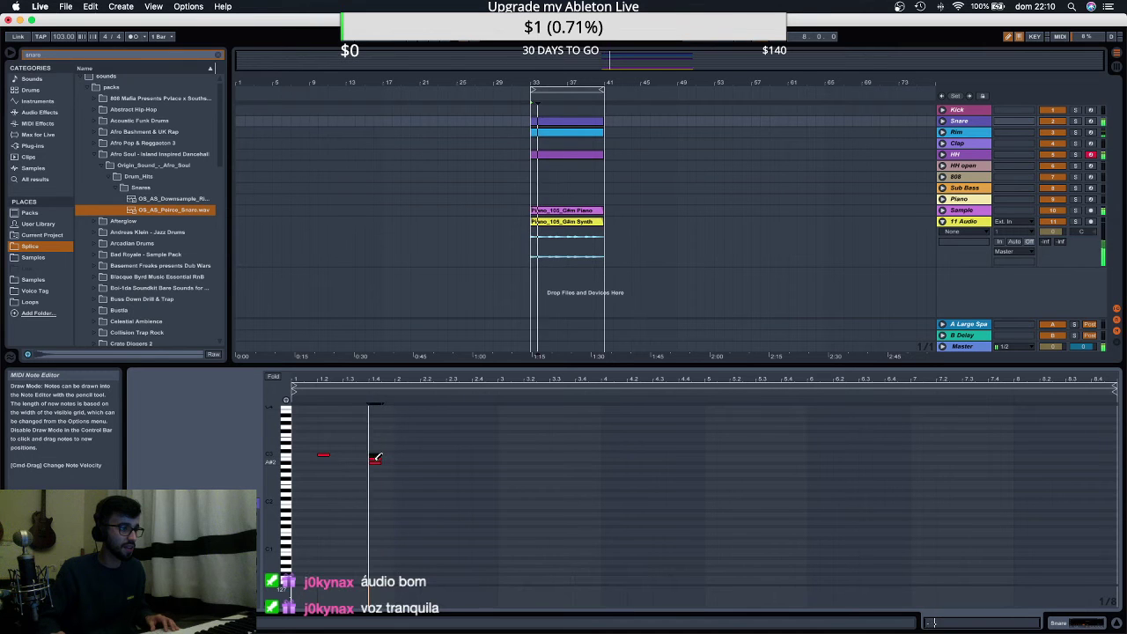
pyautogui.press('space')
# Select the first bar of snare notes and duplicate it until the 8-bar Snare clip is filled.
pyautogui.press('b')
pyautogui.moveTo(392, 440)
pyautogui.mouseDown()
pyautogui.moveTo(264, 499)
pyautogui.moveTo(295, 480)
pyautogui.mouseUp()
pyautogui.press('super+d')
pyautogui.press('super+d')
pyautogui.press('super+d')
pyautogui.press('super+d')
pyautogui.press('super+d')
pyautogui.press('super+d')
pyautogui.press('super+d')
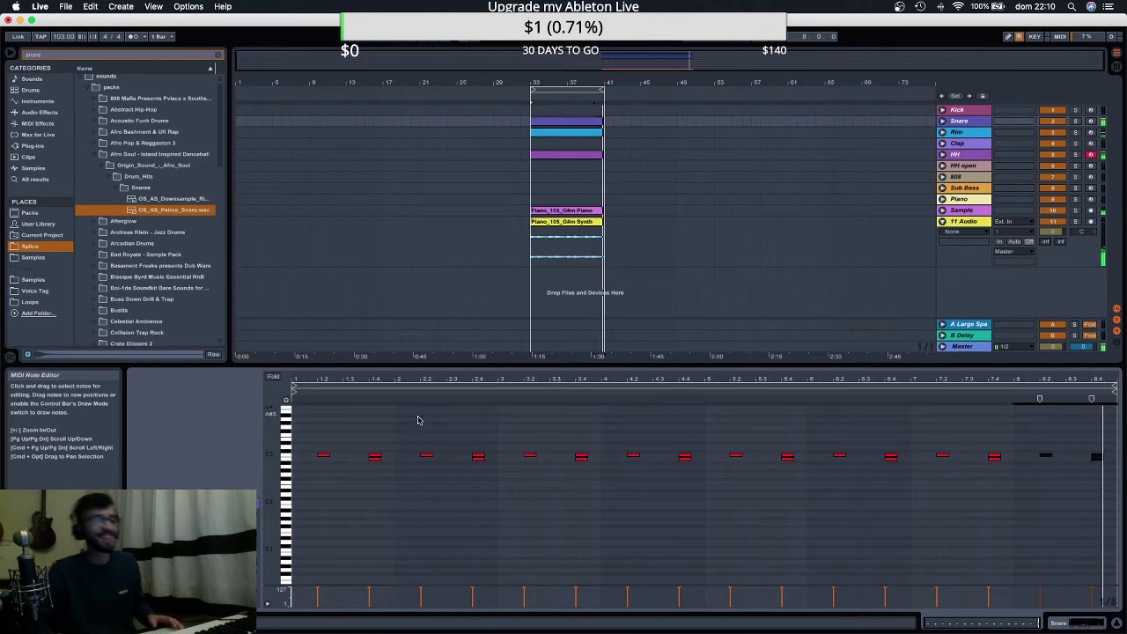
# Select the Kick track, search the Splice library for "kick" and audition the three samples in the Afro Soul Kicks folder.
pyautogui.click(958, 110)
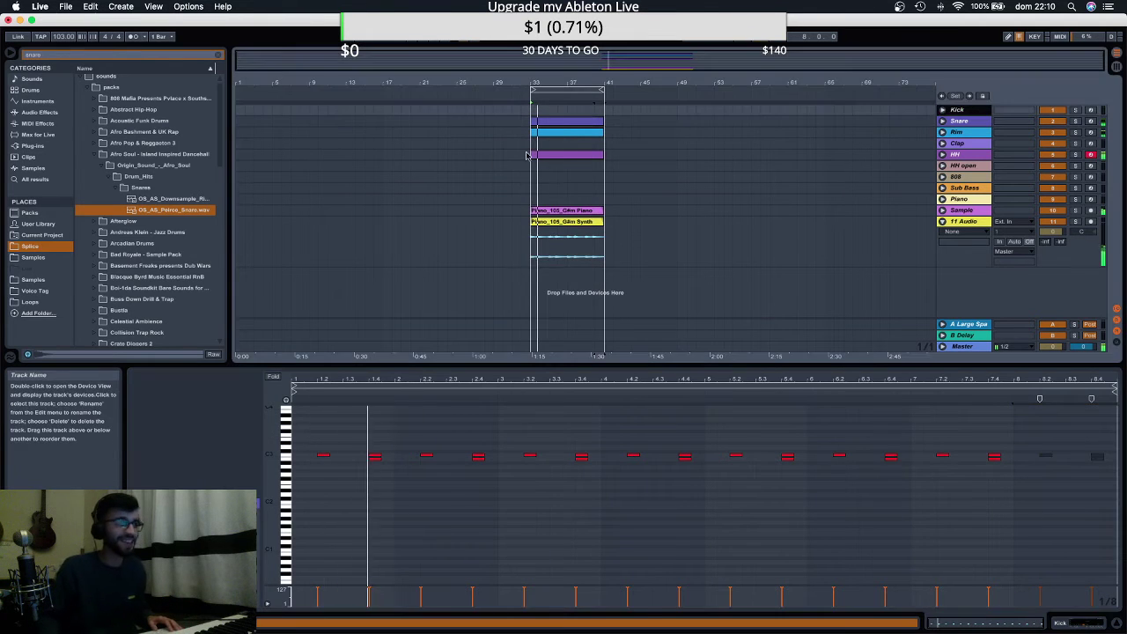
pyautogui.click(101, 54)
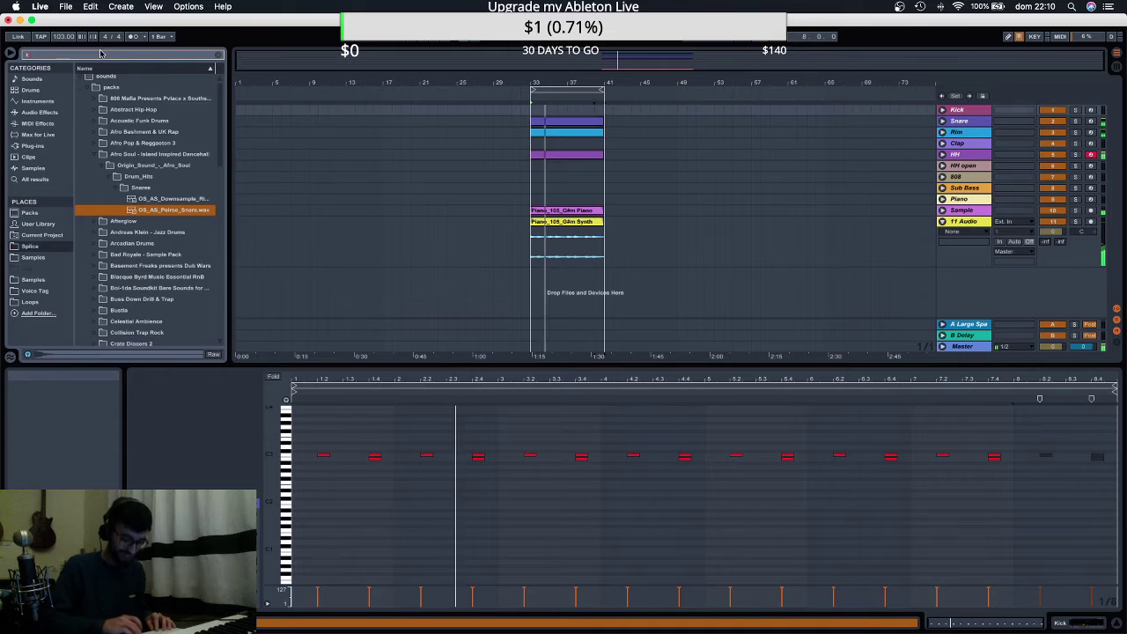
pyautogui.write('kick')
pyautogui.click(116, 162)
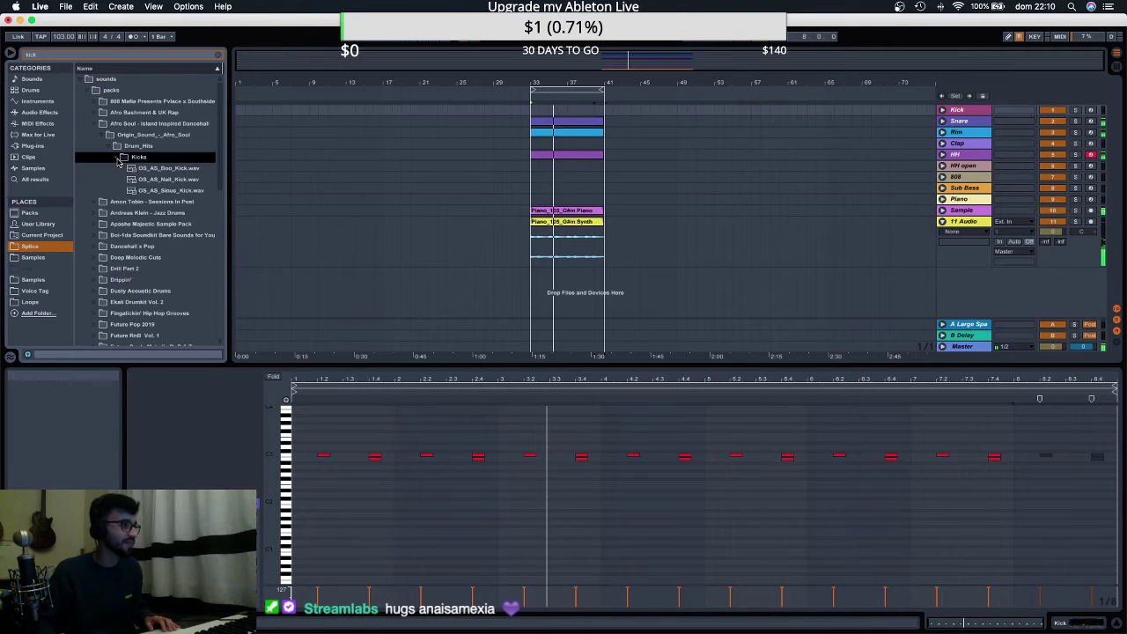
pyautogui.click(171, 191)
pyautogui.click(174, 172)
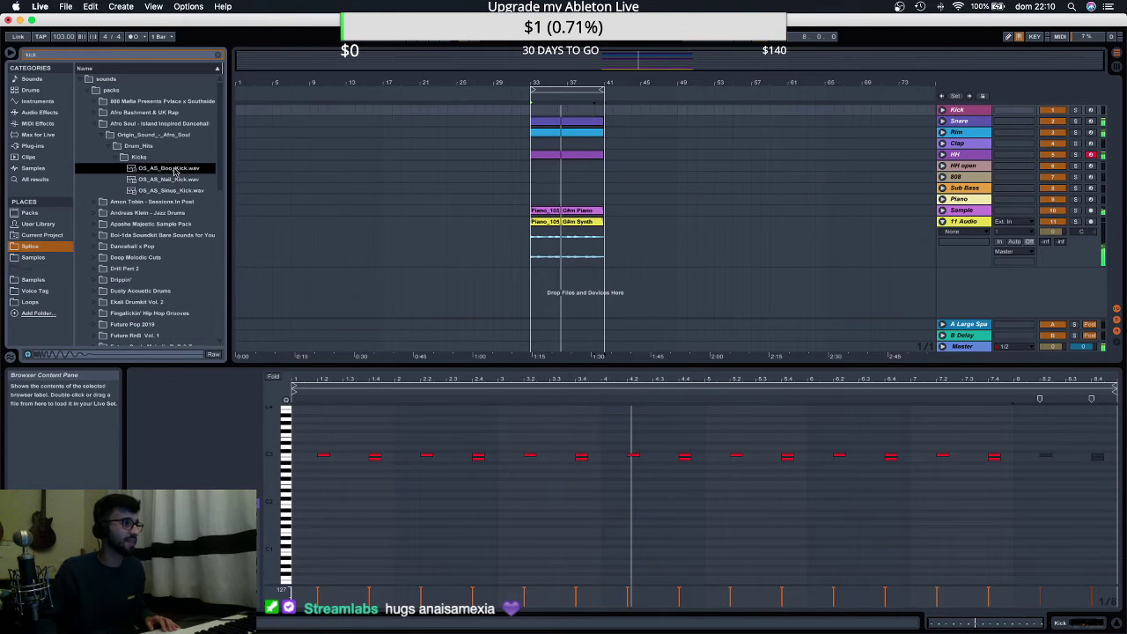
pyautogui.click(172, 180)
pyautogui.click(180, 191)
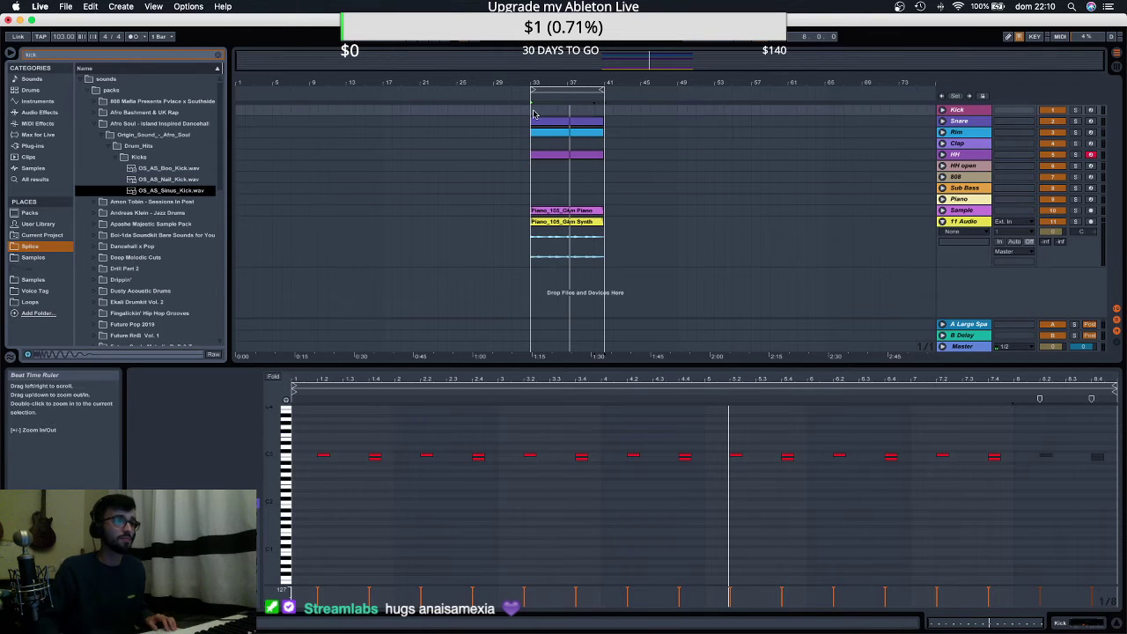
# Create a MIDI clip over bars 33 to 41 on the Kick track and draw a C3 note on its first beat.
pyautogui.moveTo(534, 114); pyautogui.dragTo(600, 115)
pyautogui.press('super+shift+m')
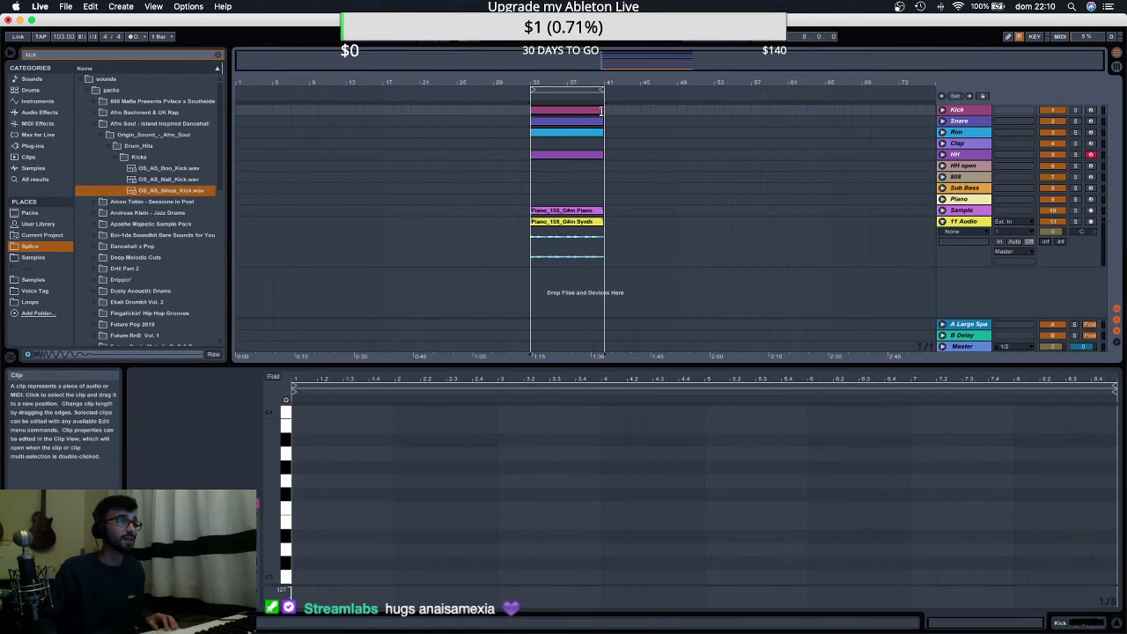
pyautogui.press('b')
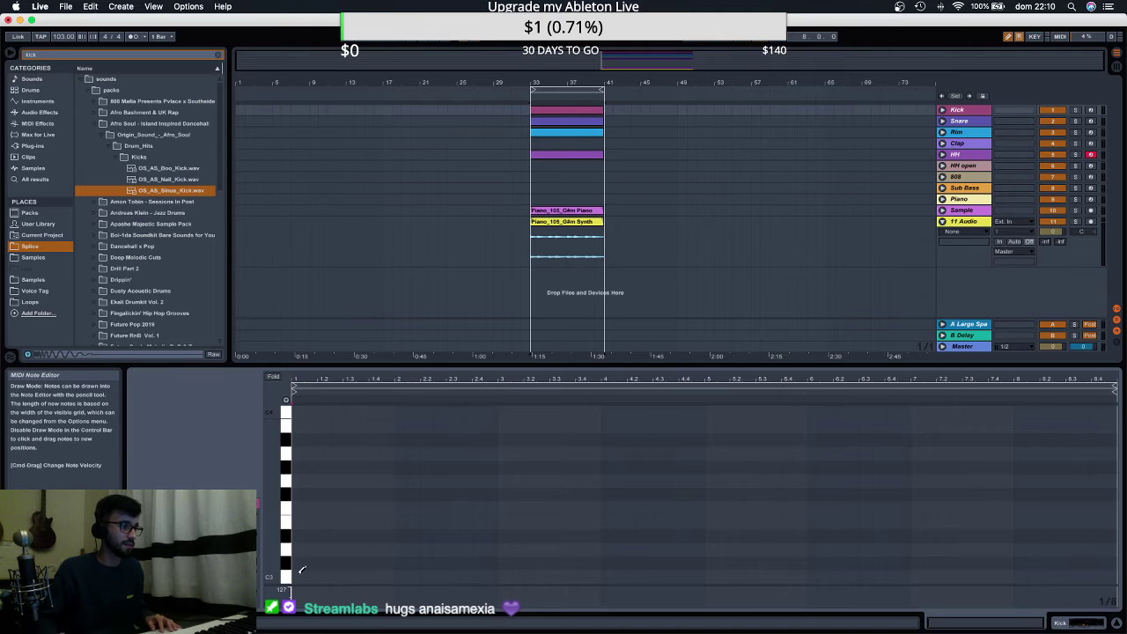
pyautogui.click(335, 574)
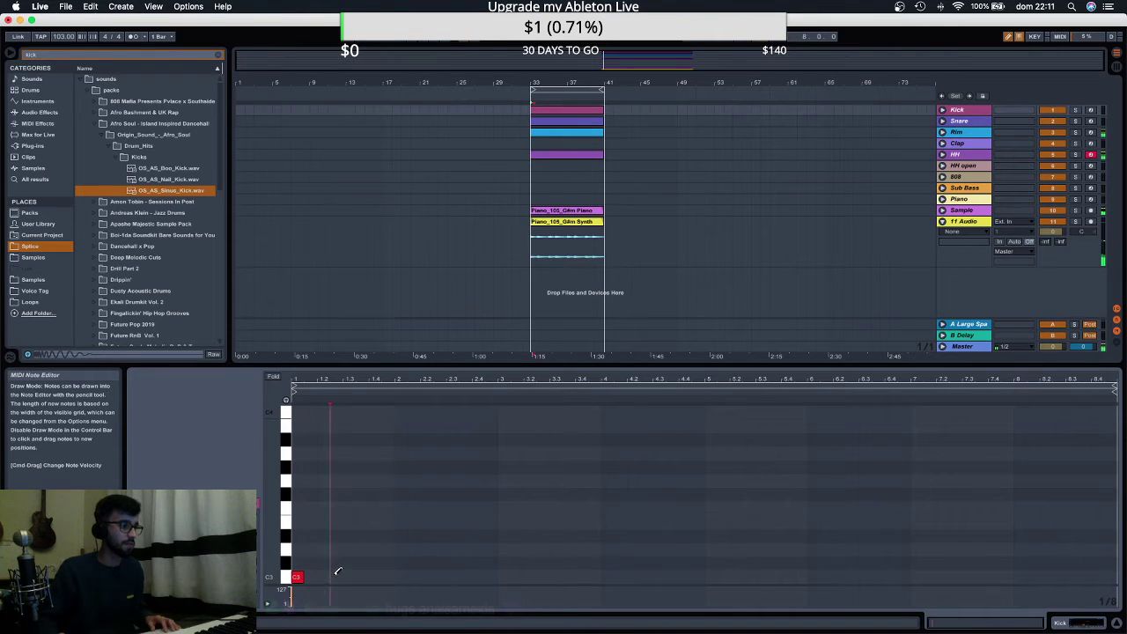
pyautogui.press('super+z')
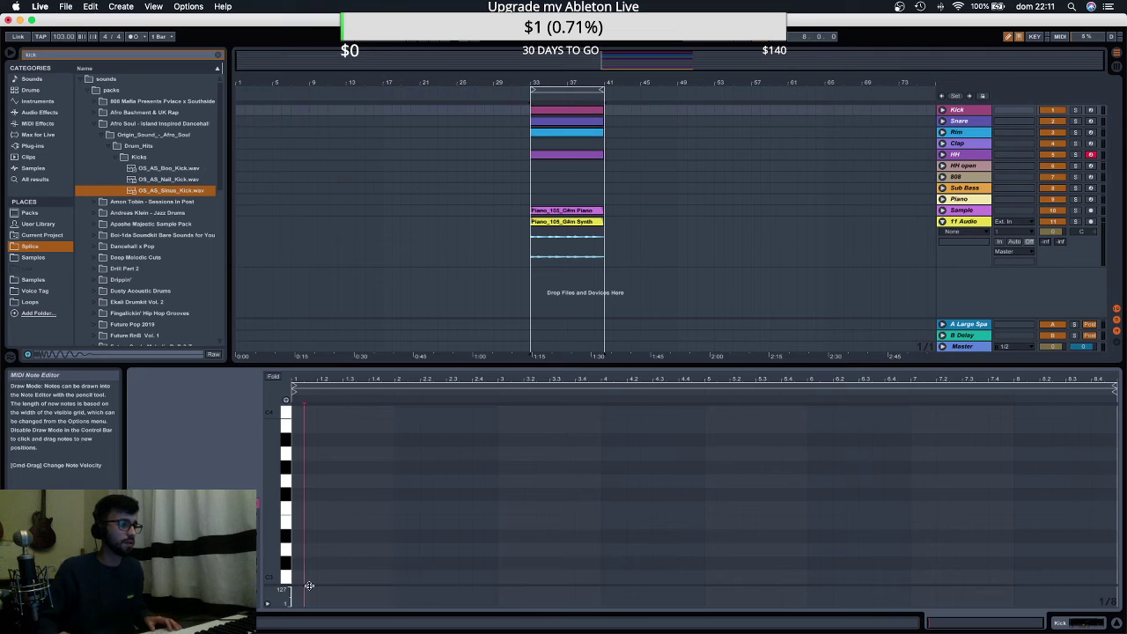
pyautogui.press('space')
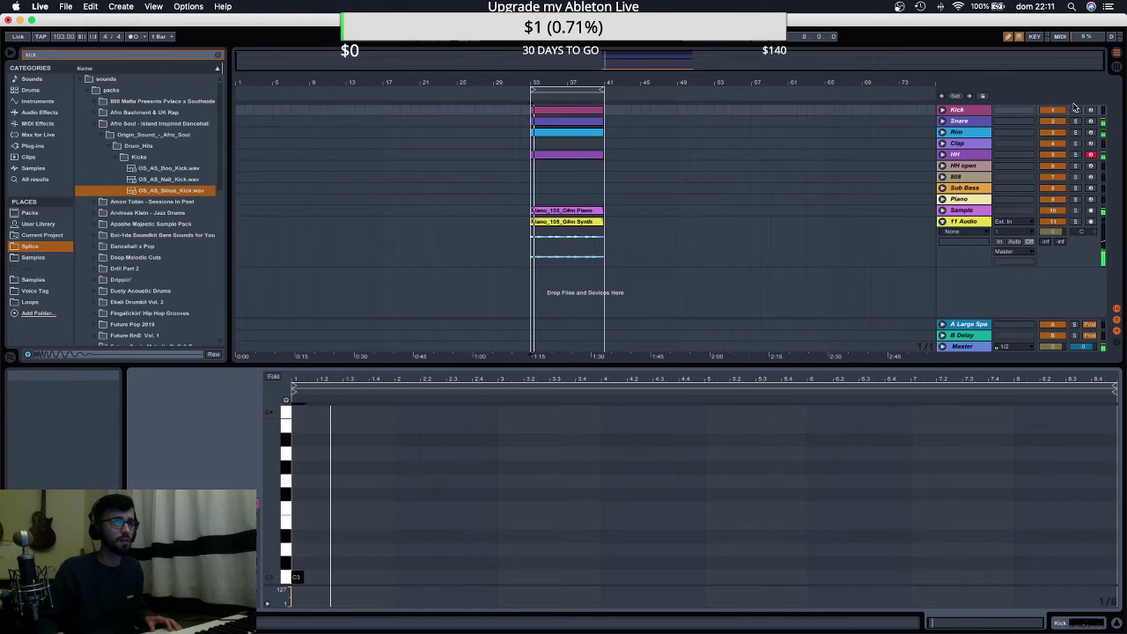
# Solo the Kick track, load OS_AS_Sinus_Kick.wav as its sample and reopen the Kick clip.
pyautogui.click(1076, 110)
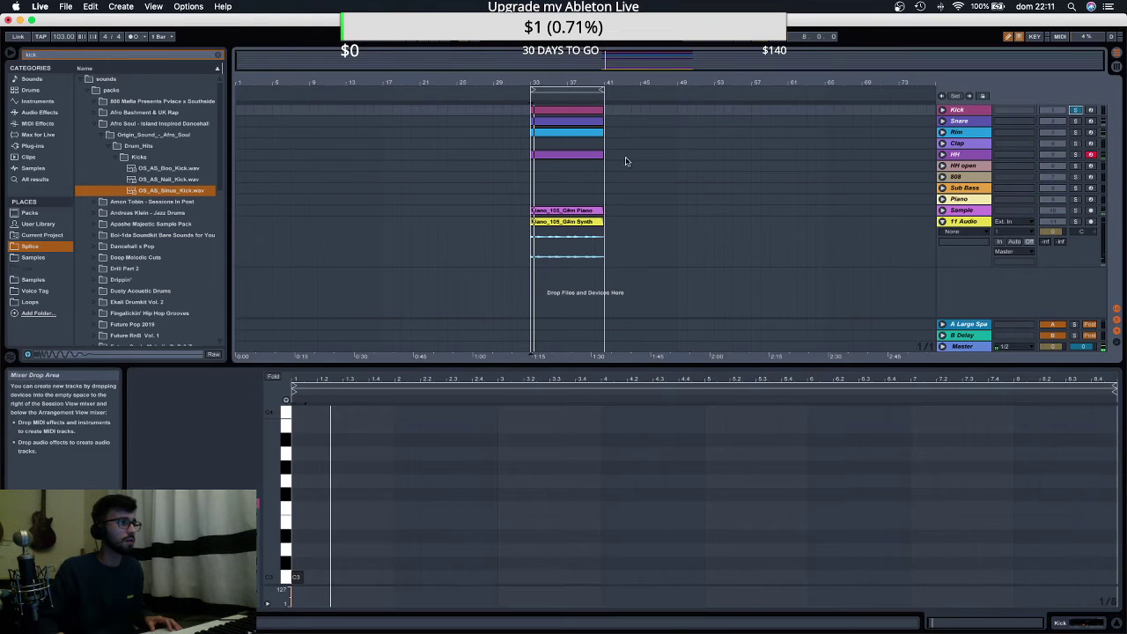
pyautogui.click(958, 112)
pyautogui.moveTo(138, 191); pyautogui.dragTo(352, 537)
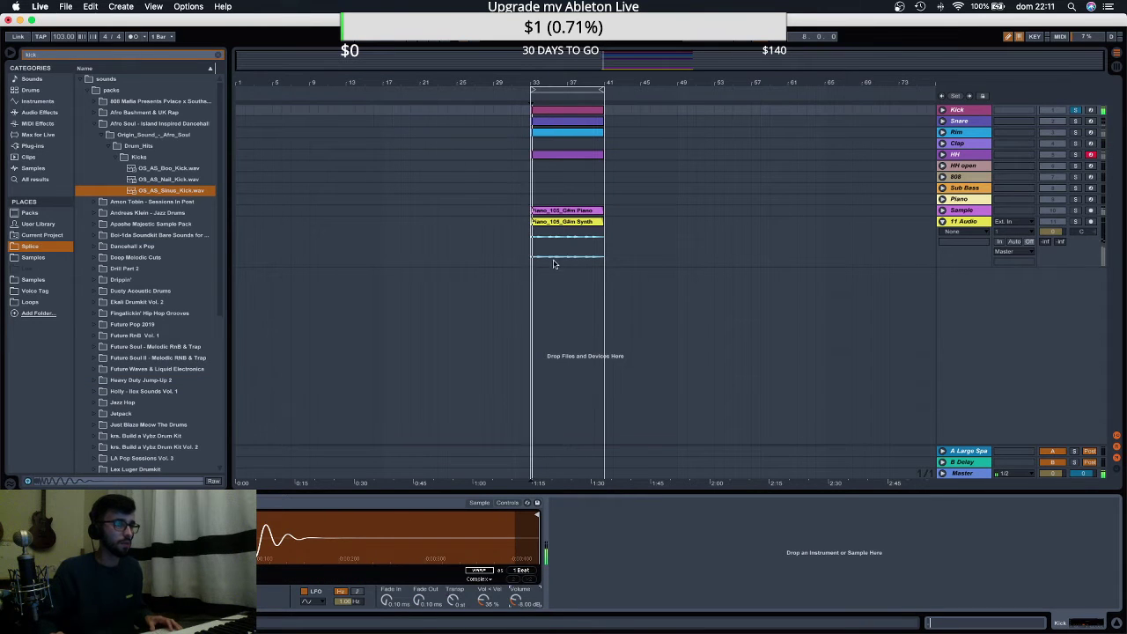
pyautogui.doubleClick(544, 127)
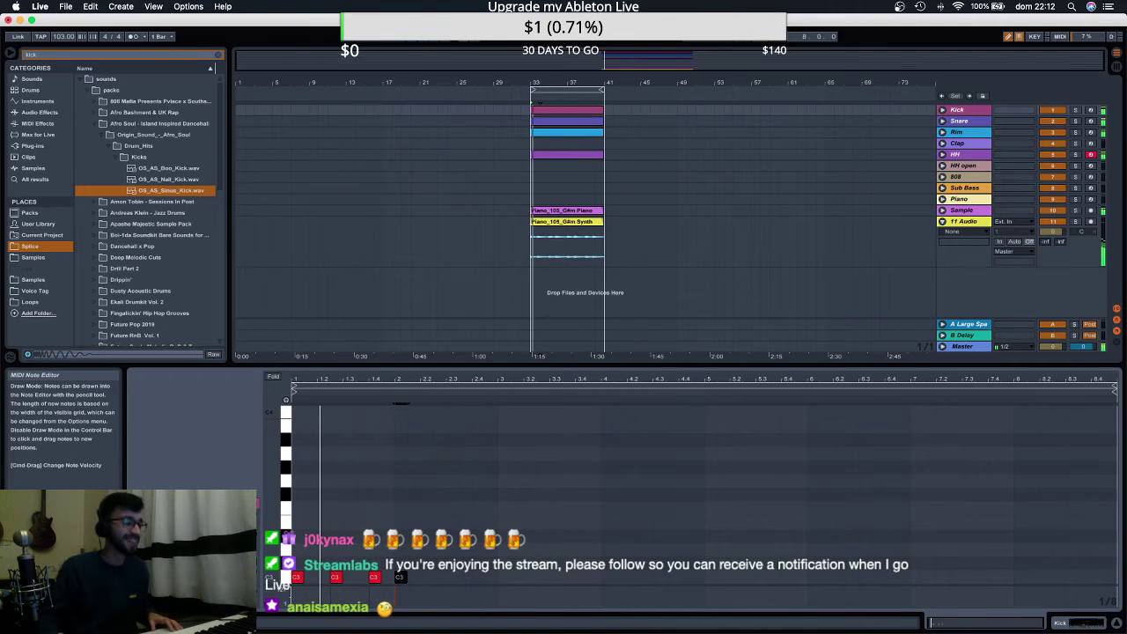
# Shift the third kick note an eighth later to just before bar 2, and add a short 1/32 note before beat 2.2.
pyautogui.click(386, 577)
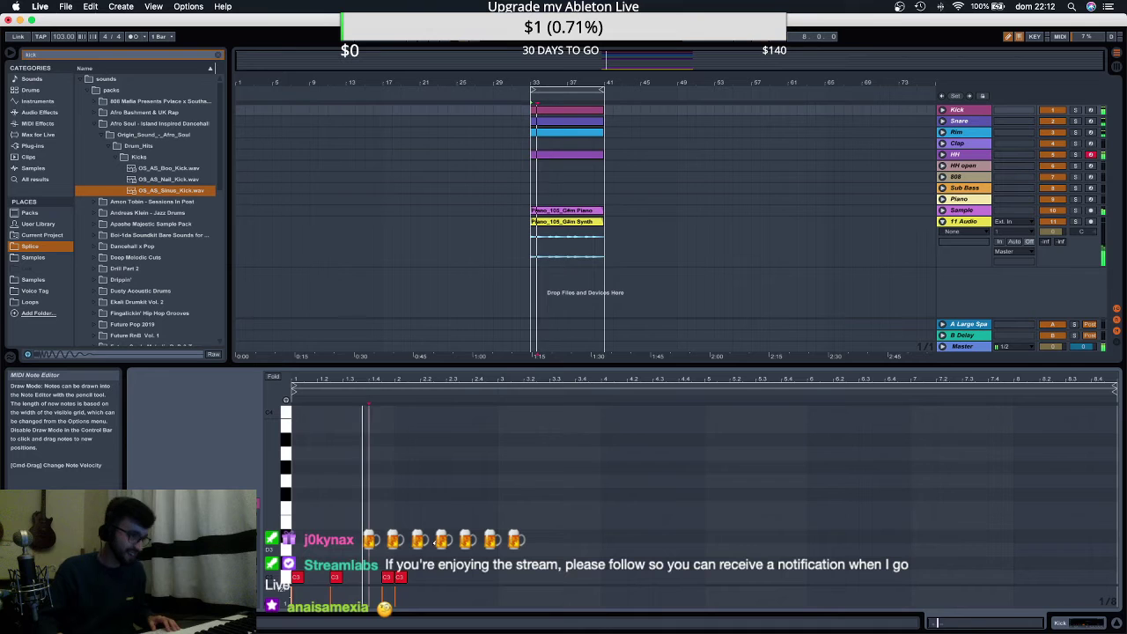
pyautogui.click(426, 576)
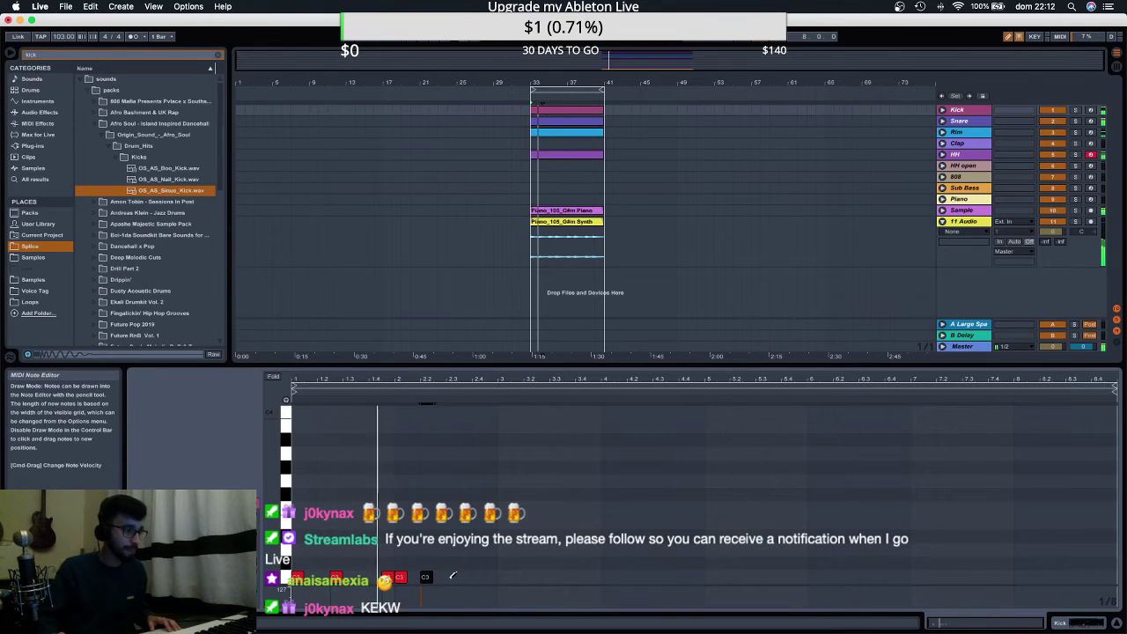
pyautogui.click(426, 576)
pyautogui.press('space')
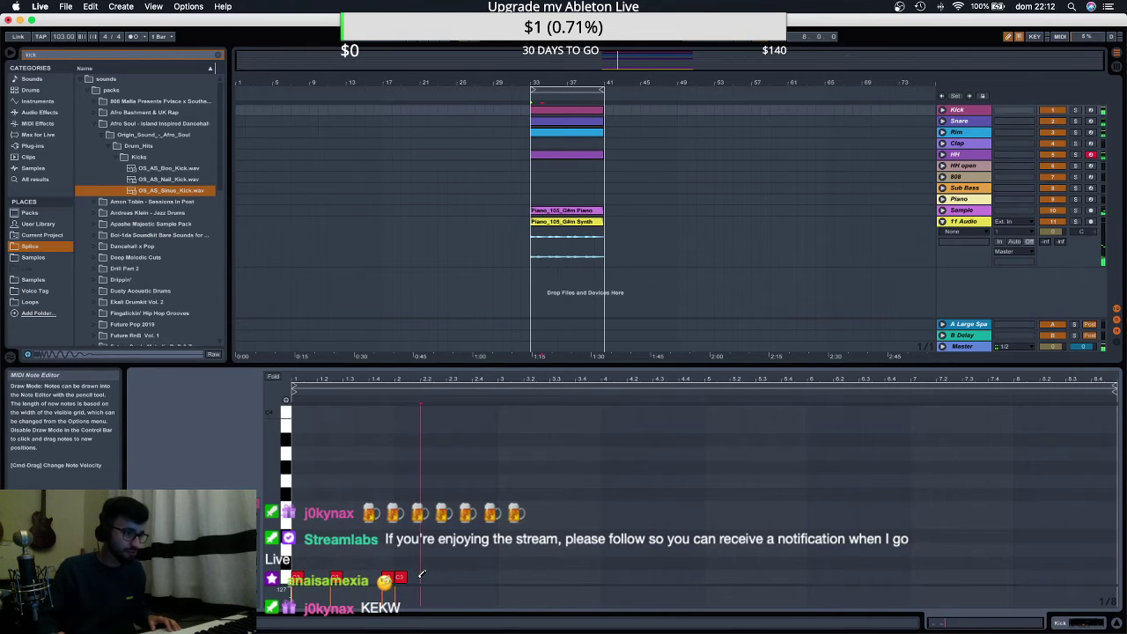
pyautogui.scroll(3, 429, 432)
pyautogui.click(437, 576)
pyautogui.press('space')
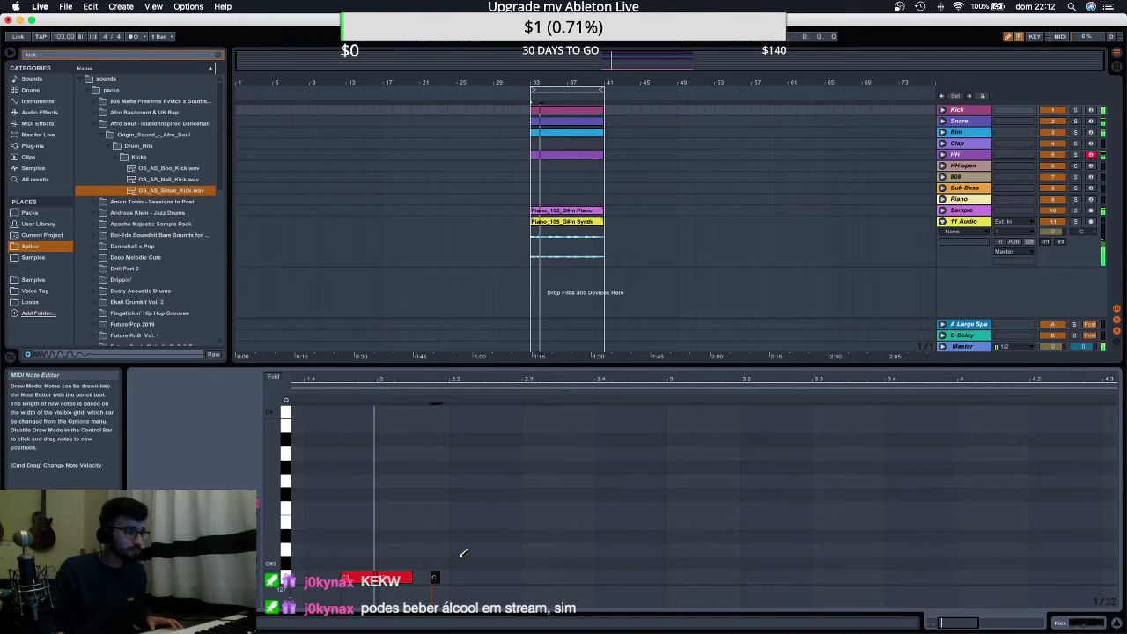
pyautogui.scroll(-3, 469, 553)
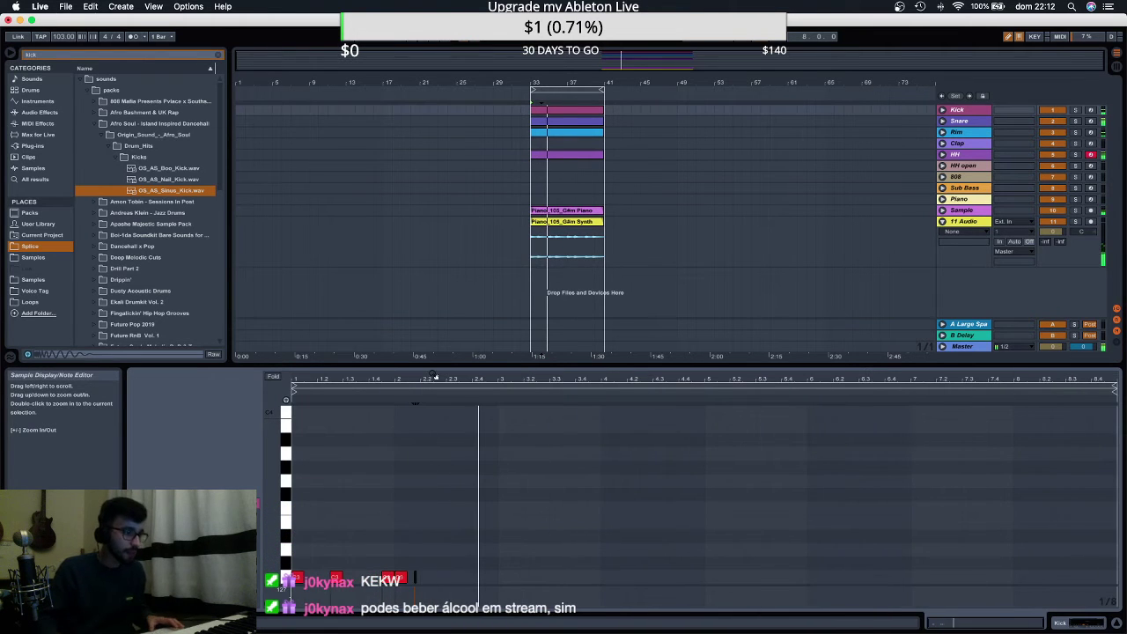
pyautogui.press('space')
# Duplicate the two-bar kick pattern so that the copy starts at bar 3 of the Kick clip.
pyautogui.click(502, 577)
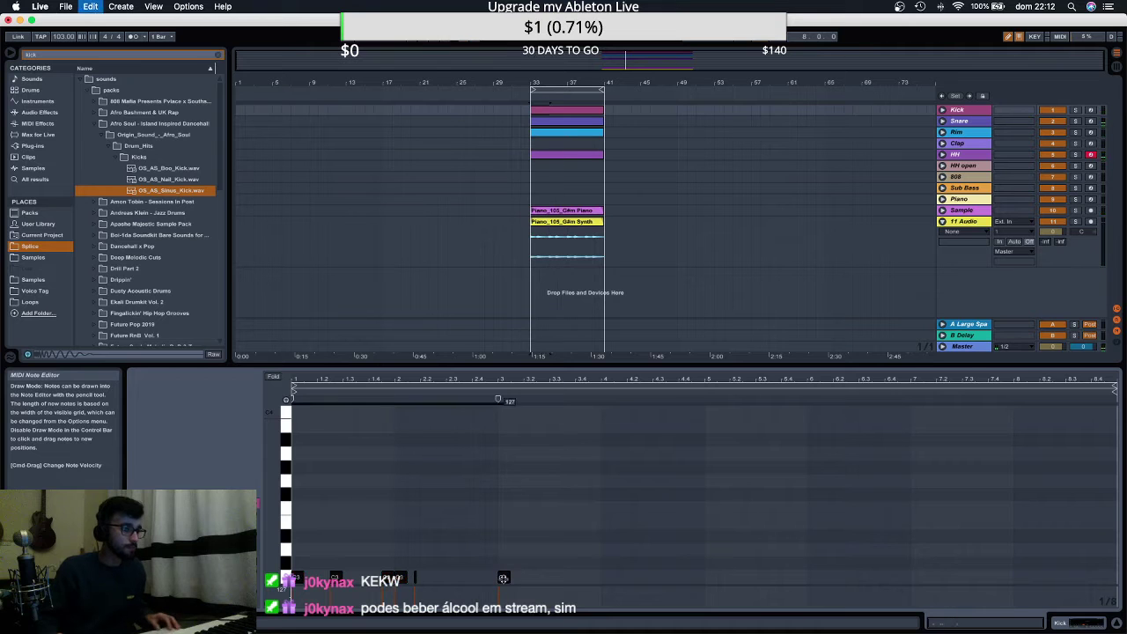
pyautogui.moveTo(503, 505); pyautogui.dragTo(335, 602)
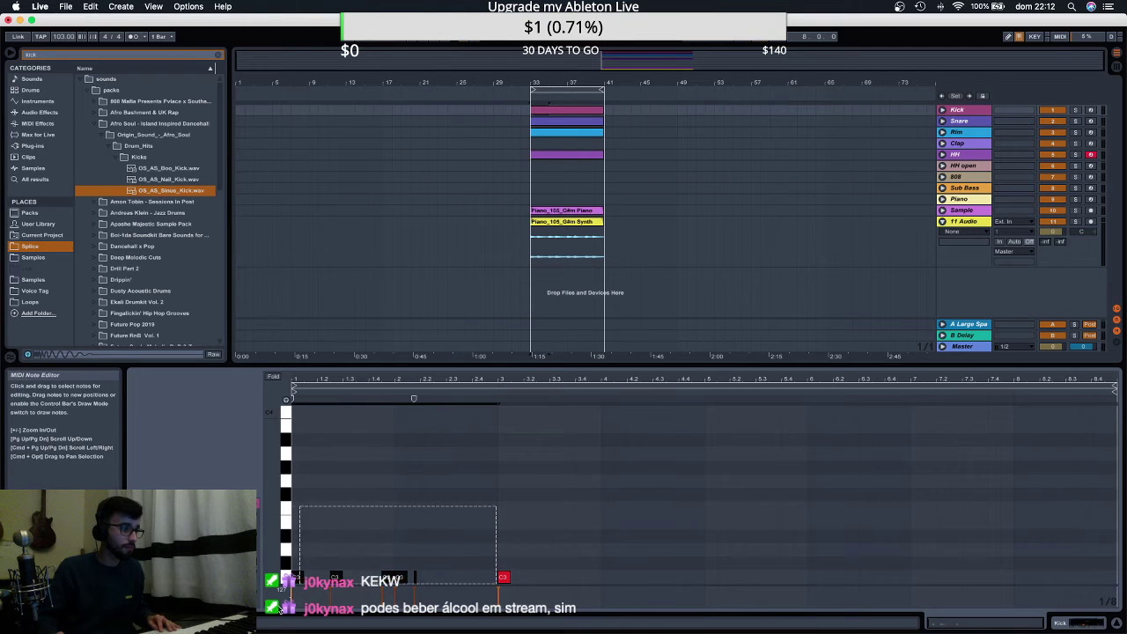
pyautogui.press('super+d')
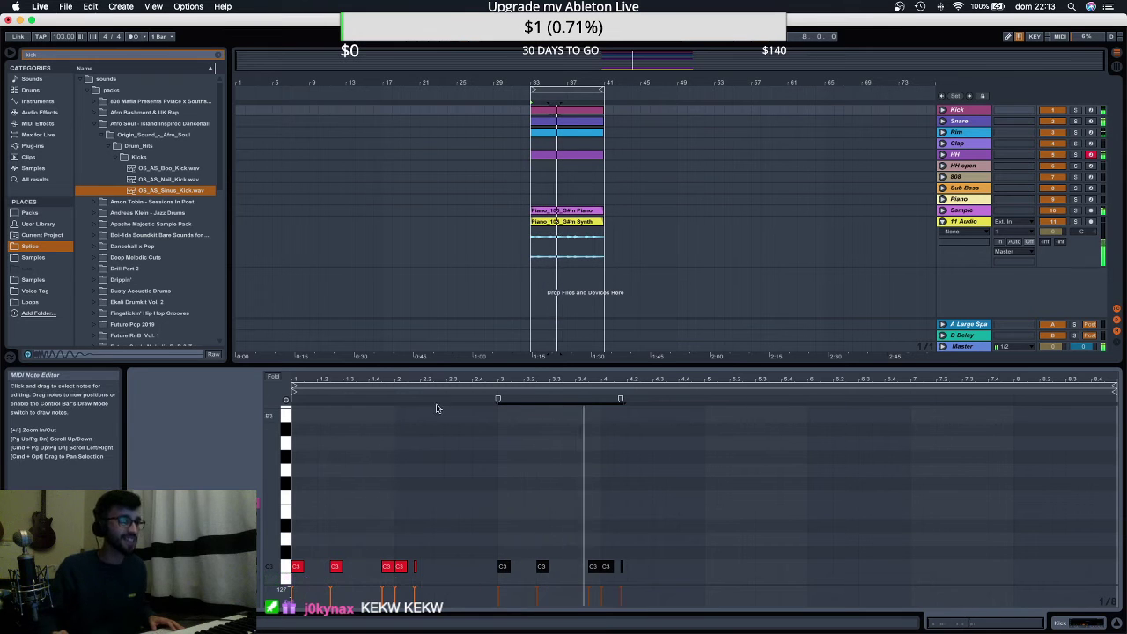
pyautogui.click(574, 122)
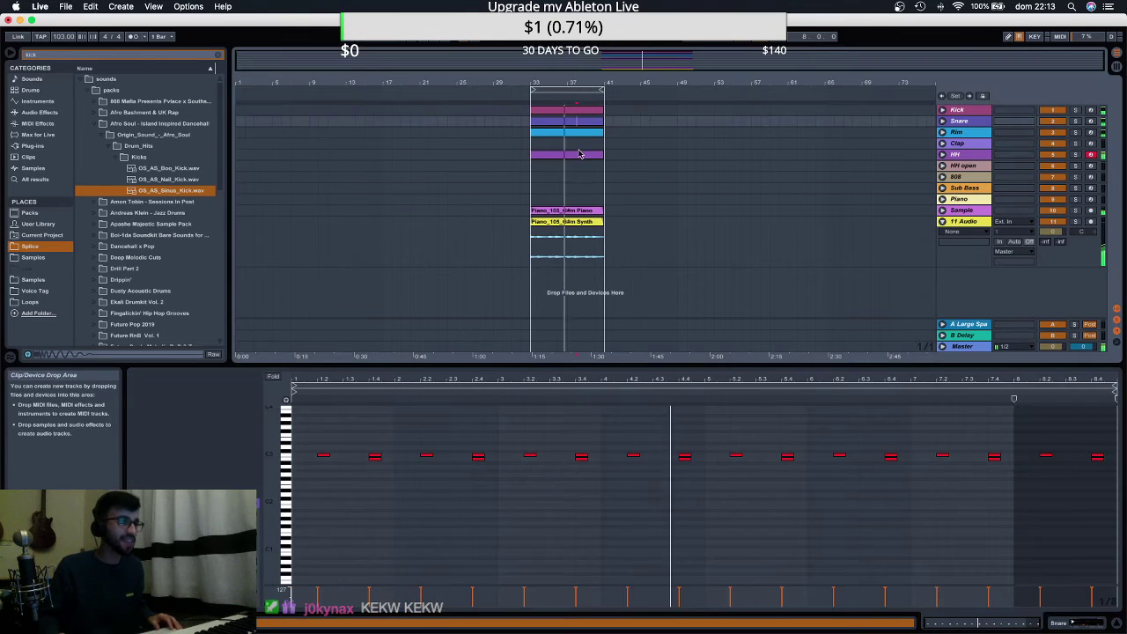
pyautogui.click(567, 110)
# Try to duplicate the kick notes from the clip start up to bar 4, then undo the duplication.
pyautogui.click(531, 522)
pyautogui.press('space')
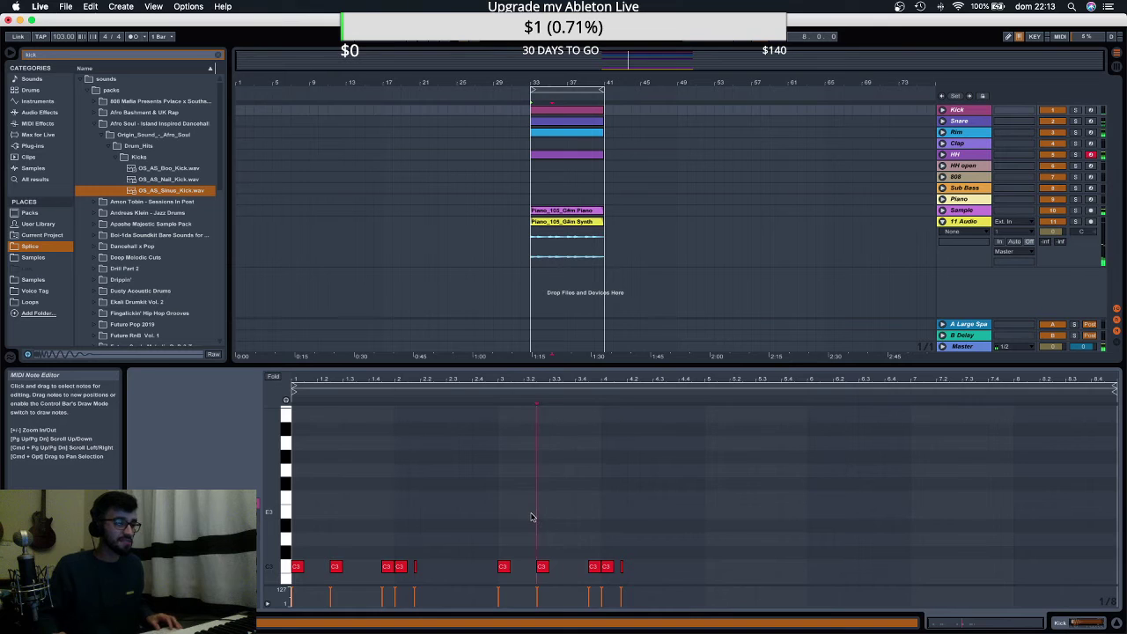
pyautogui.press('super+a')
pyautogui.click(593, 526)
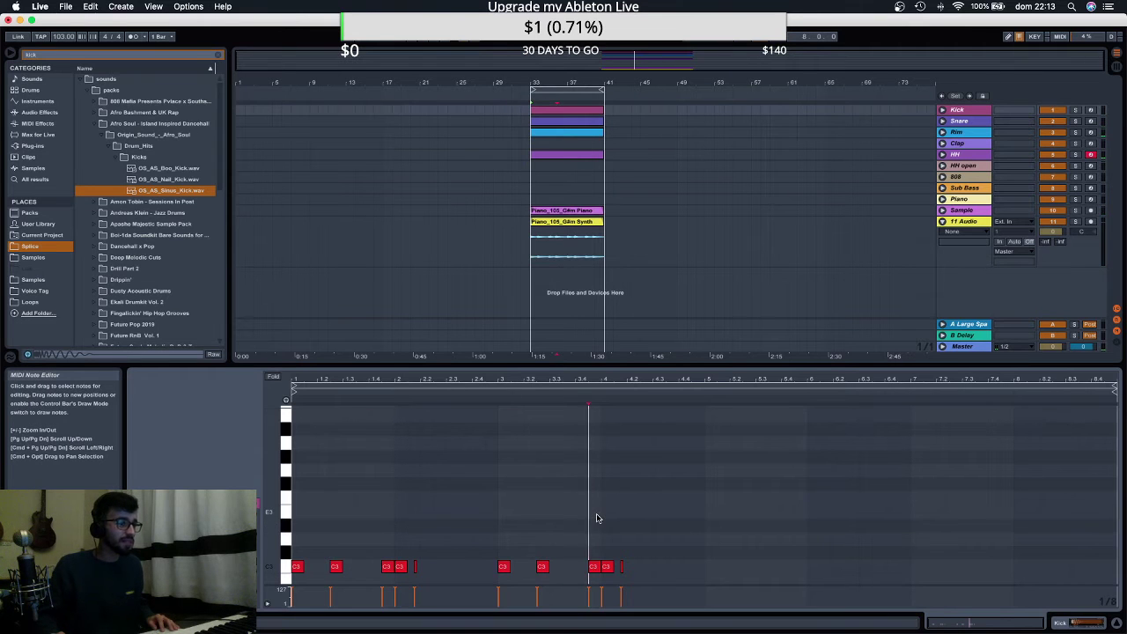
pyautogui.moveTo(554, 578); pyautogui.dragTo(299, 594)
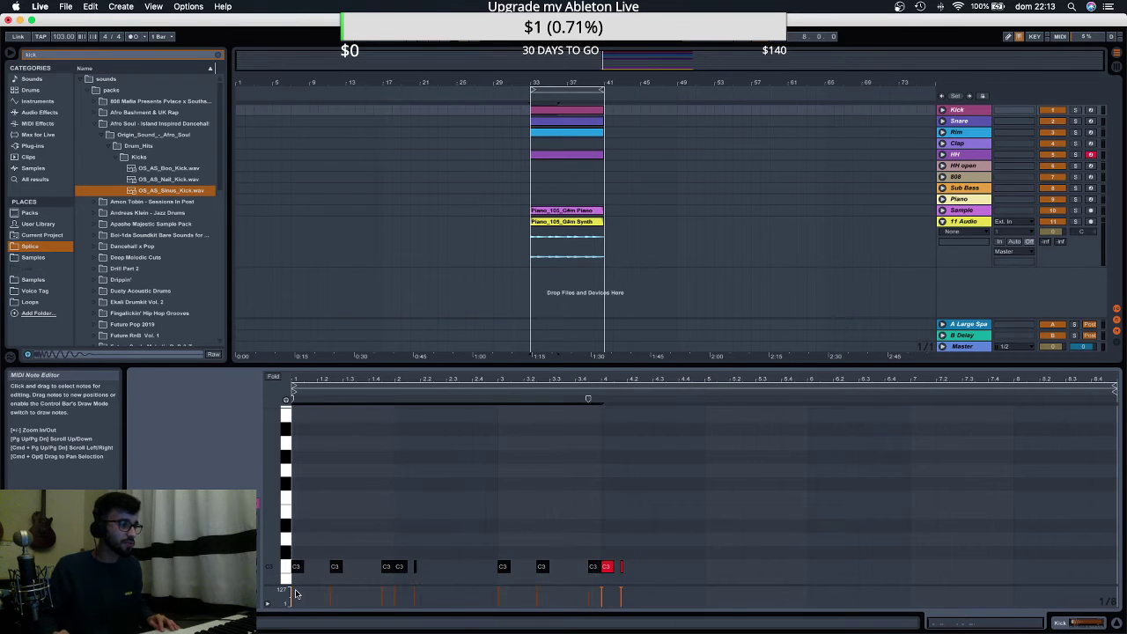
pyautogui.press('super+d')
pyautogui.press('space')
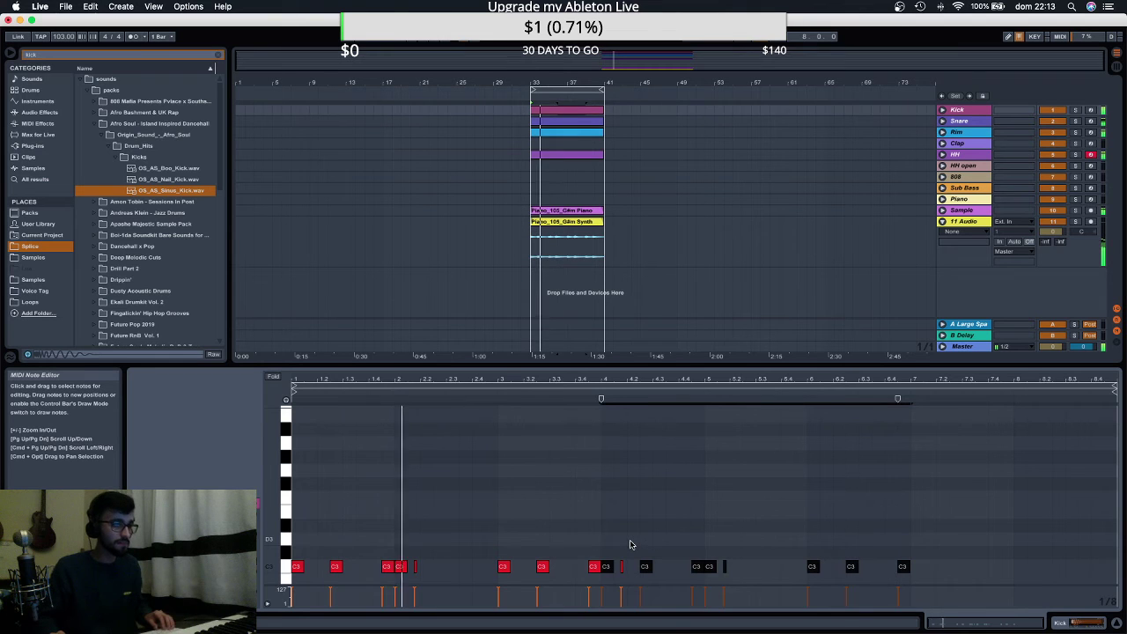
pyautogui.press('super+z')
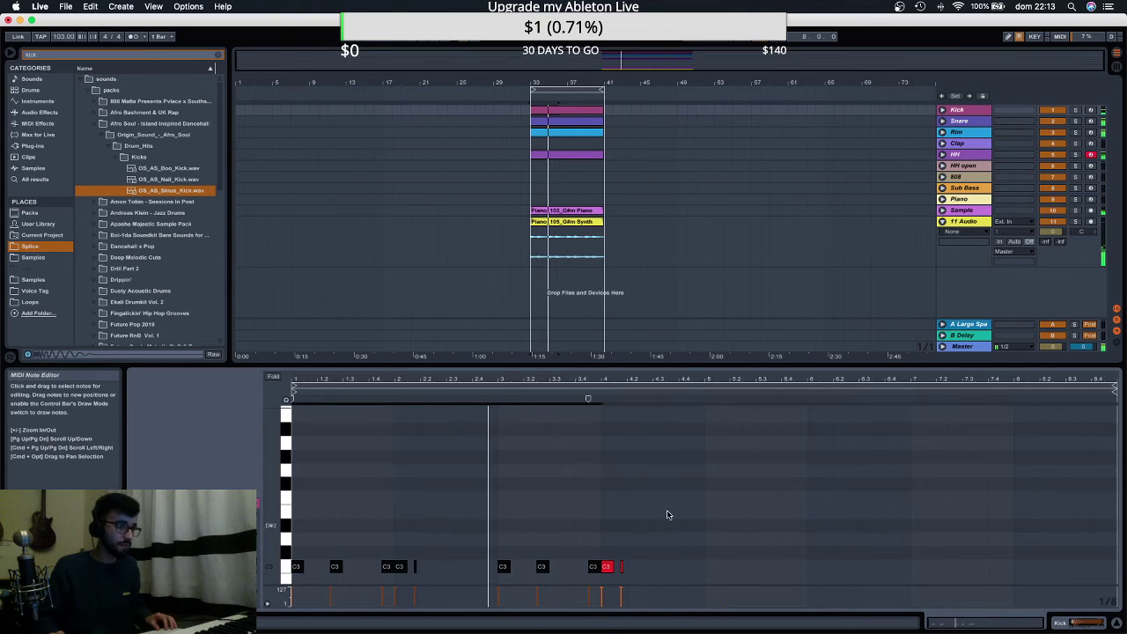
# Duplicate the four-bar kick pattern into bars 5 to 8 of the Kick clip and select all its notes.
pyautogui.moveTo(702, 499); pyautogui.dragTo(298, 581)
pyautogui.press('super+d')
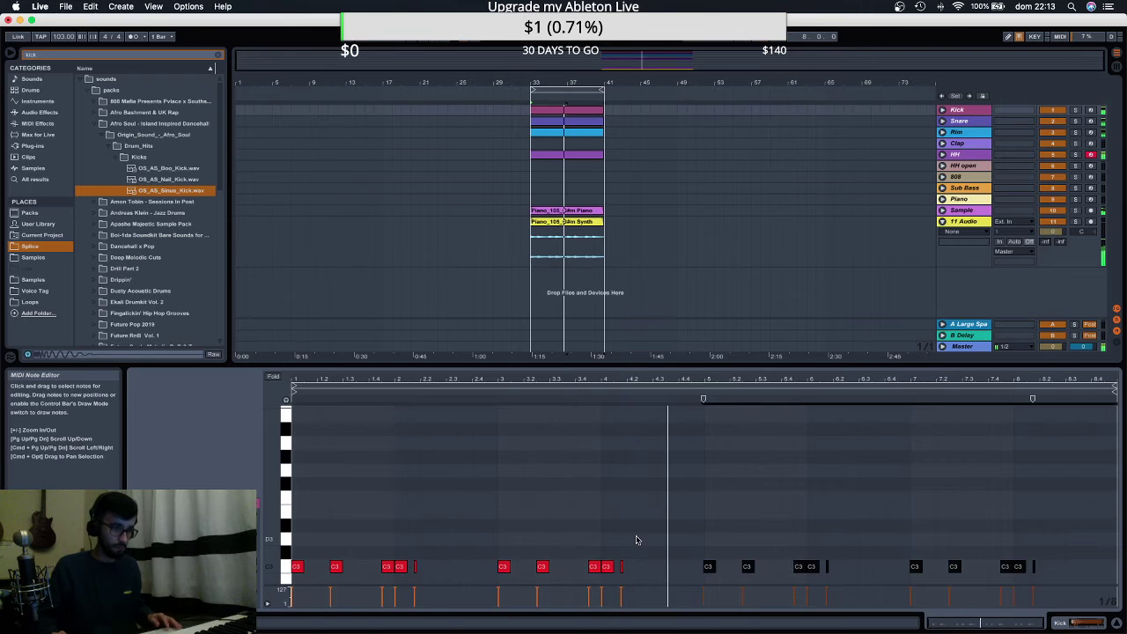
pyautogui.click(699, 566)
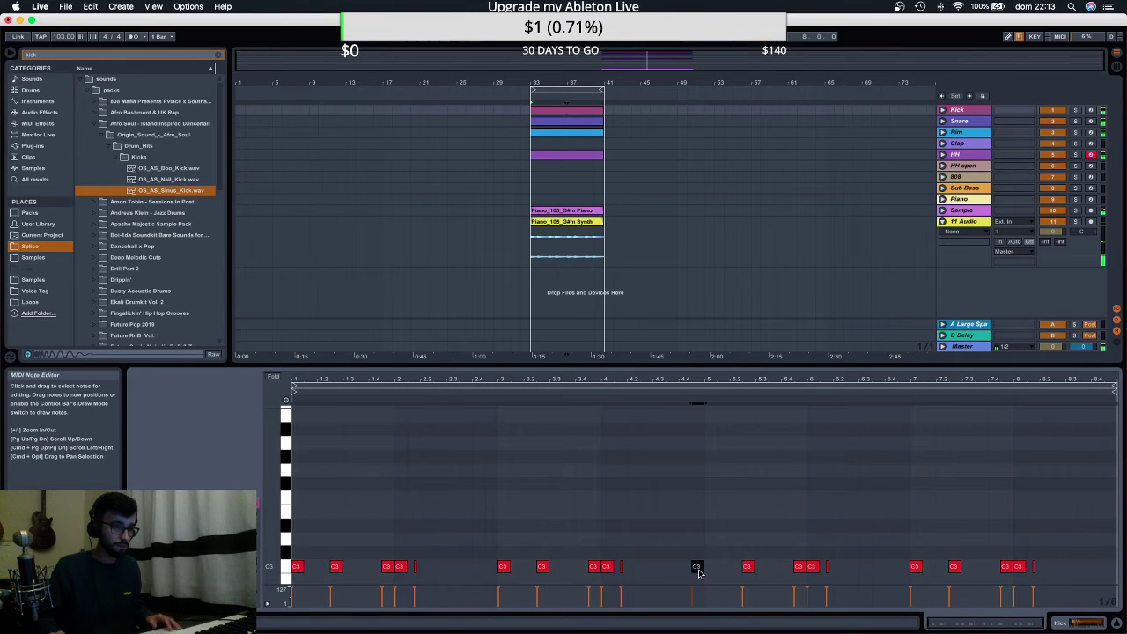
pyautogui.press('super+a')
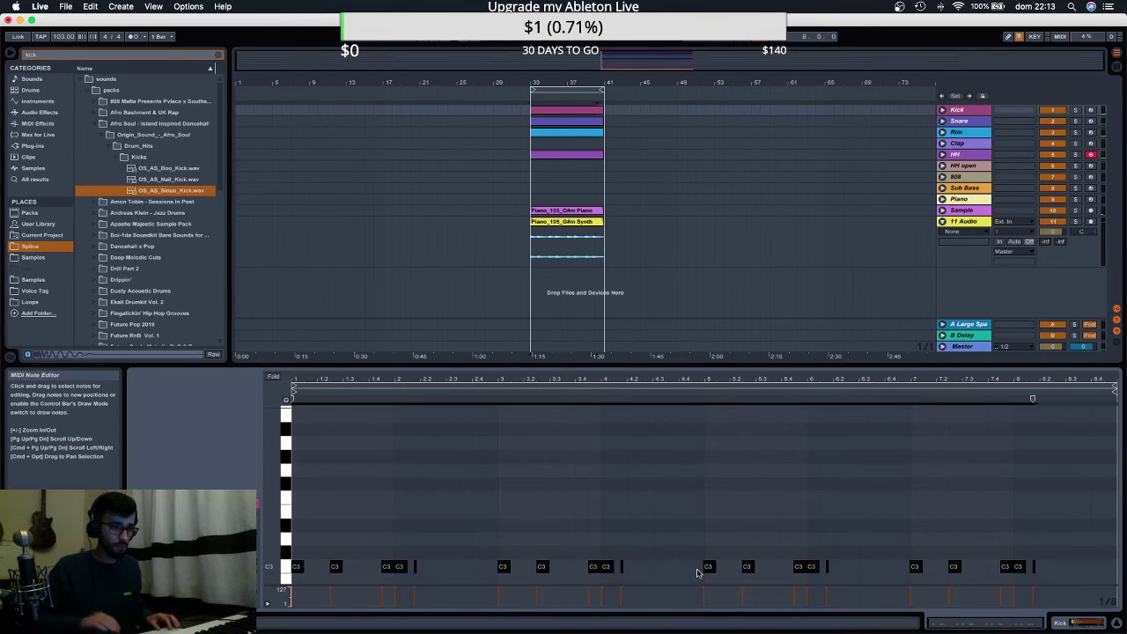
# Play the loop and adjust the HH track's volume against the other drums.
pyautogui.press('space')
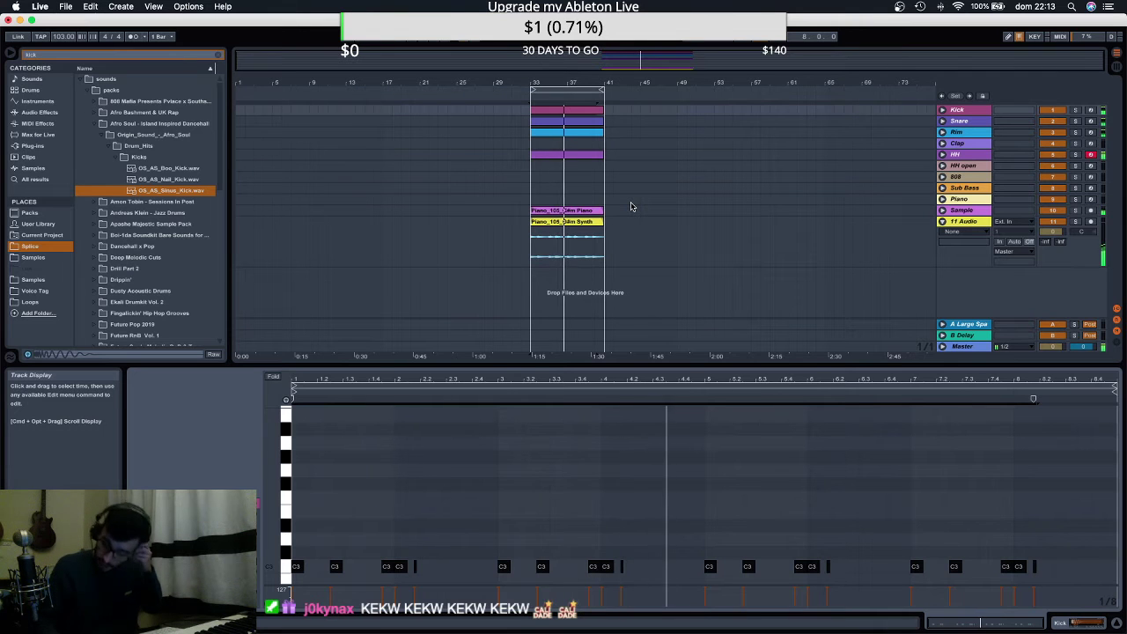
pyautogui.click(958, 136)
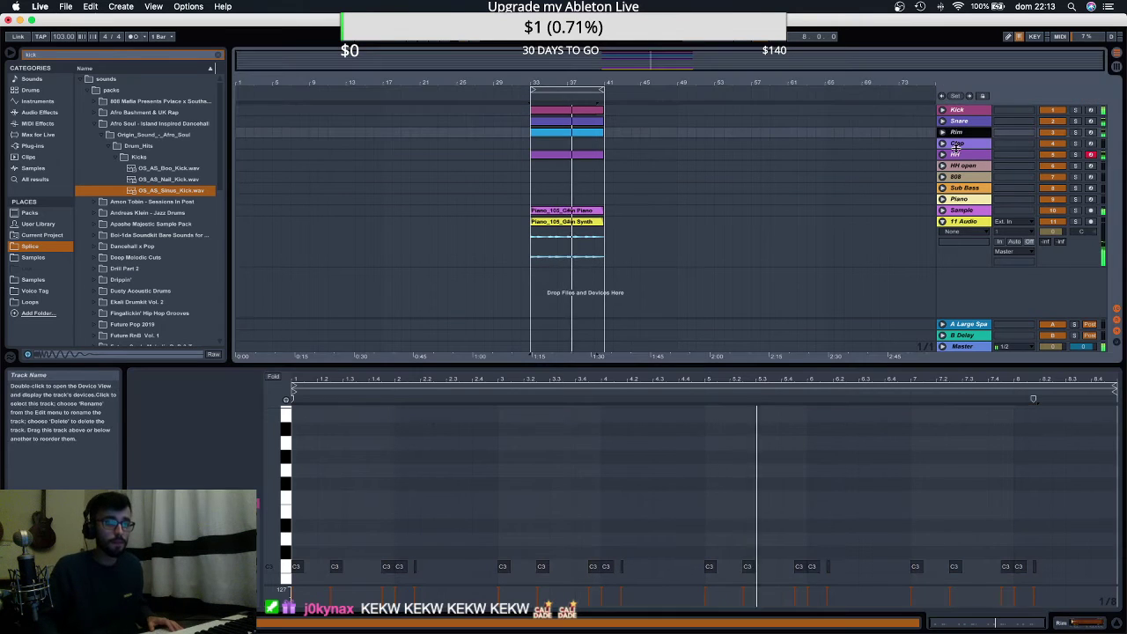
pyautogui.click(942, 154)
pyautogui.click(1056, 165)
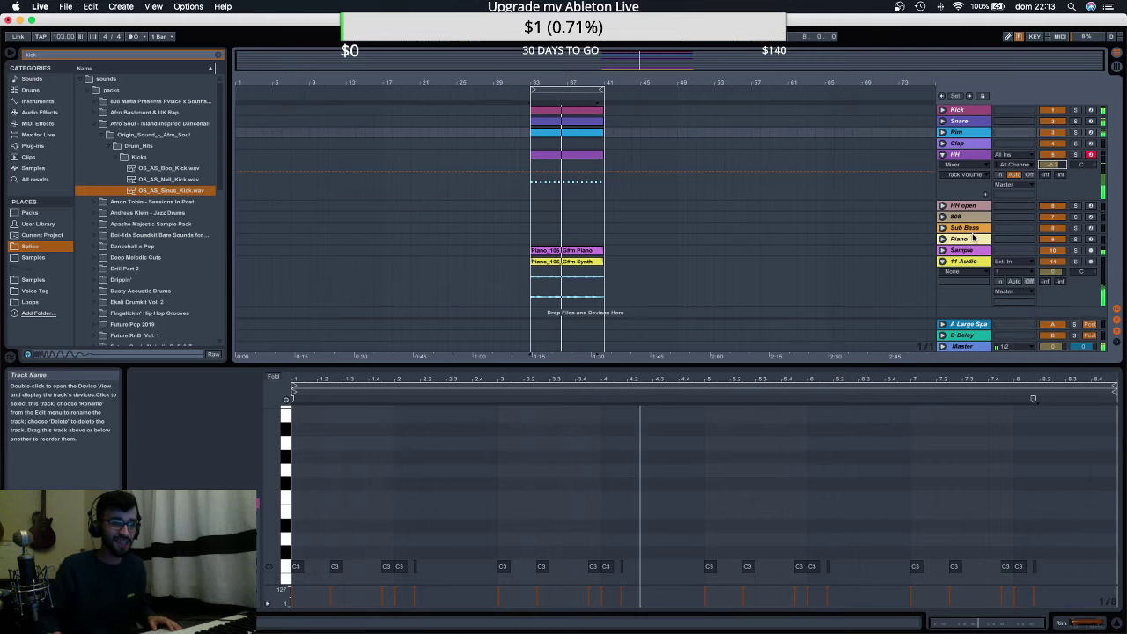
# Select the HH open track and search the Splice library for "hat open".
pyautogui.click(912, 212)
pyautogui.click(912, 208)
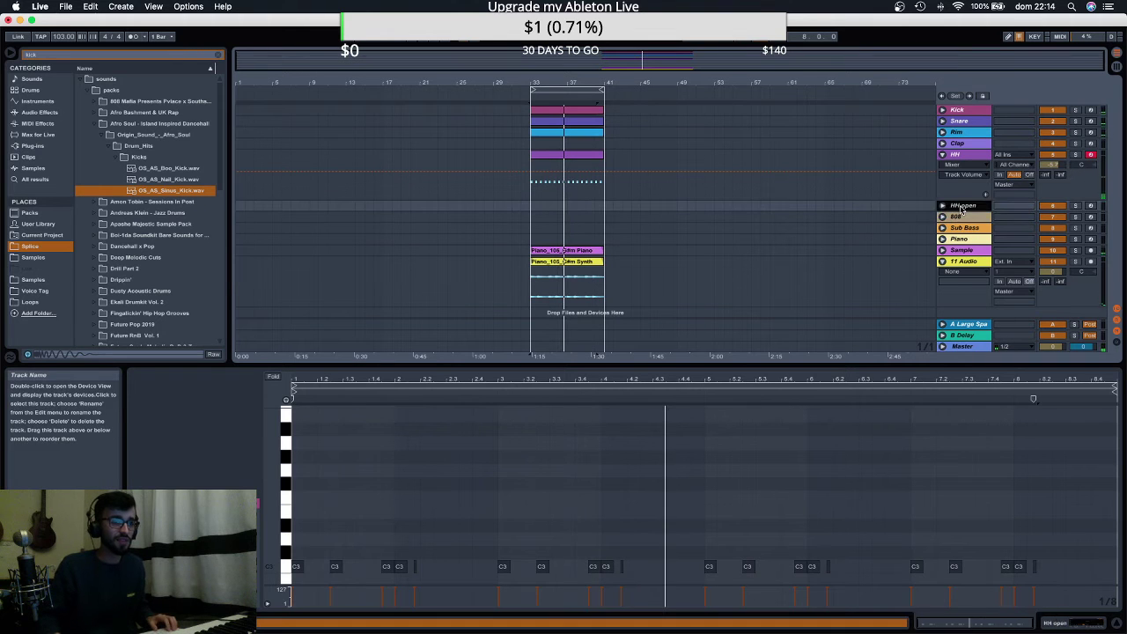
pyautogui.click(138, 55)
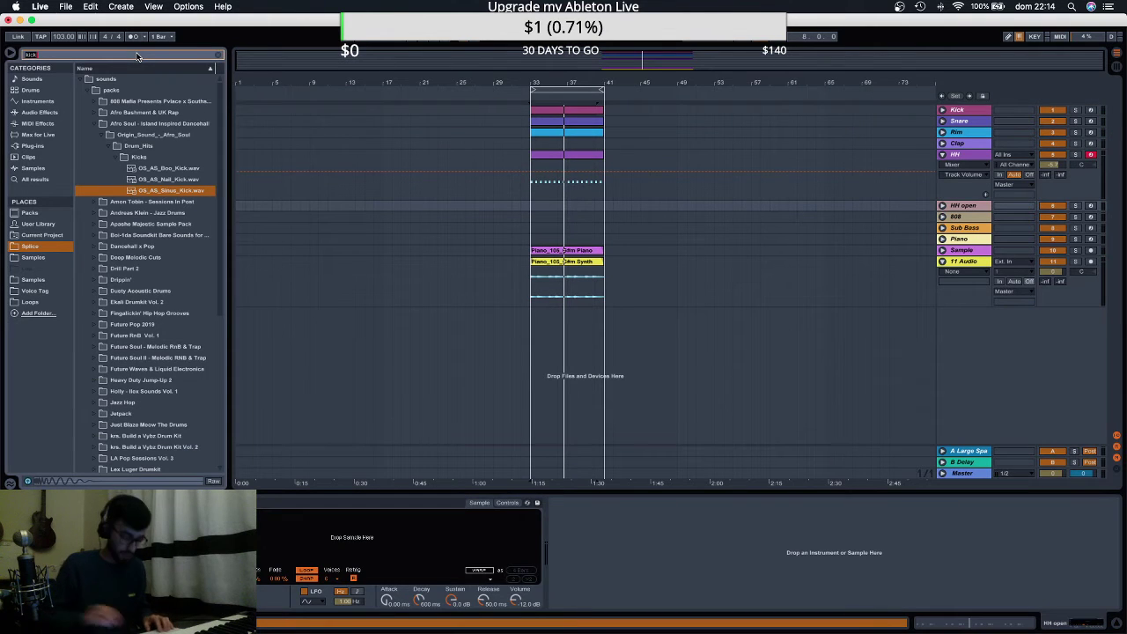
pyautogui.write('hat open')
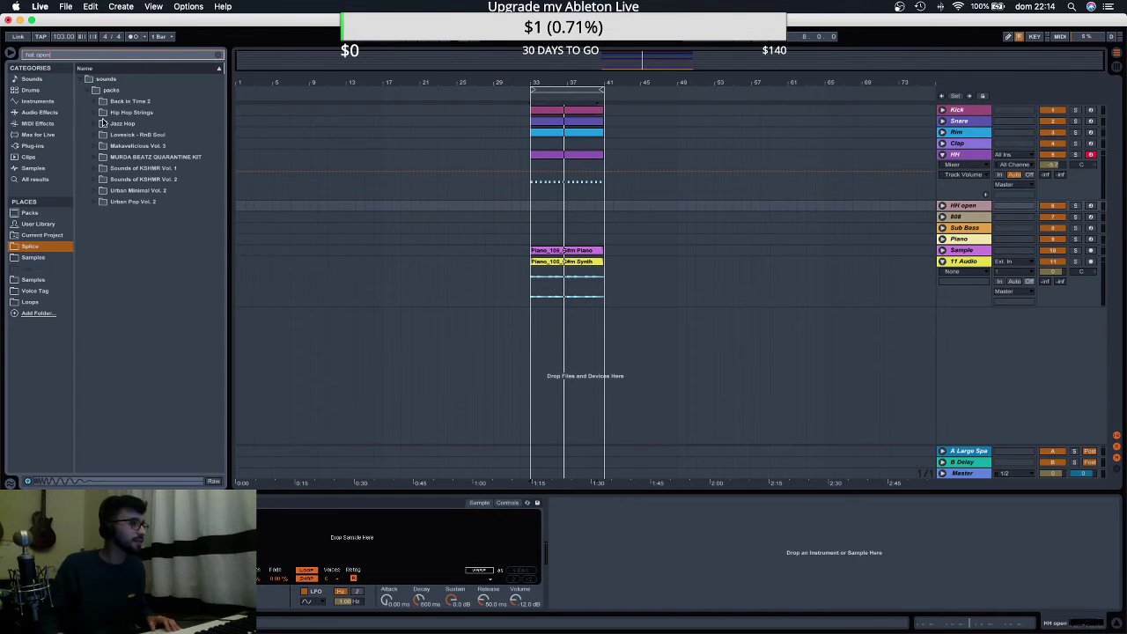
# Load KSHMR_Hi_Hats_Open_04.aif from the Sounds of KSHMR Vol. 1 pack into the HH open track's sampler.
pyautogui.click(98, 168)
pyautogui.click(106, 179)
pyautogui.click(112, 190)
pyautogui.click(119, 204)
pyautogui.click(129, 214)
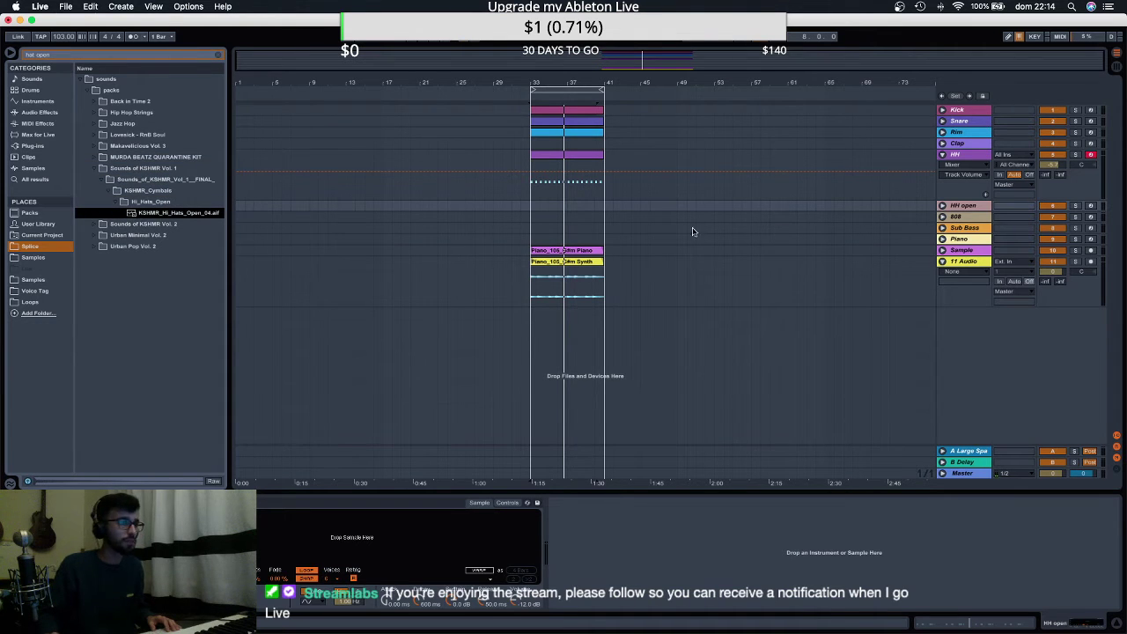
pyautogui.moveTo(260, 521); pyautogui.dragTo(264, 527)
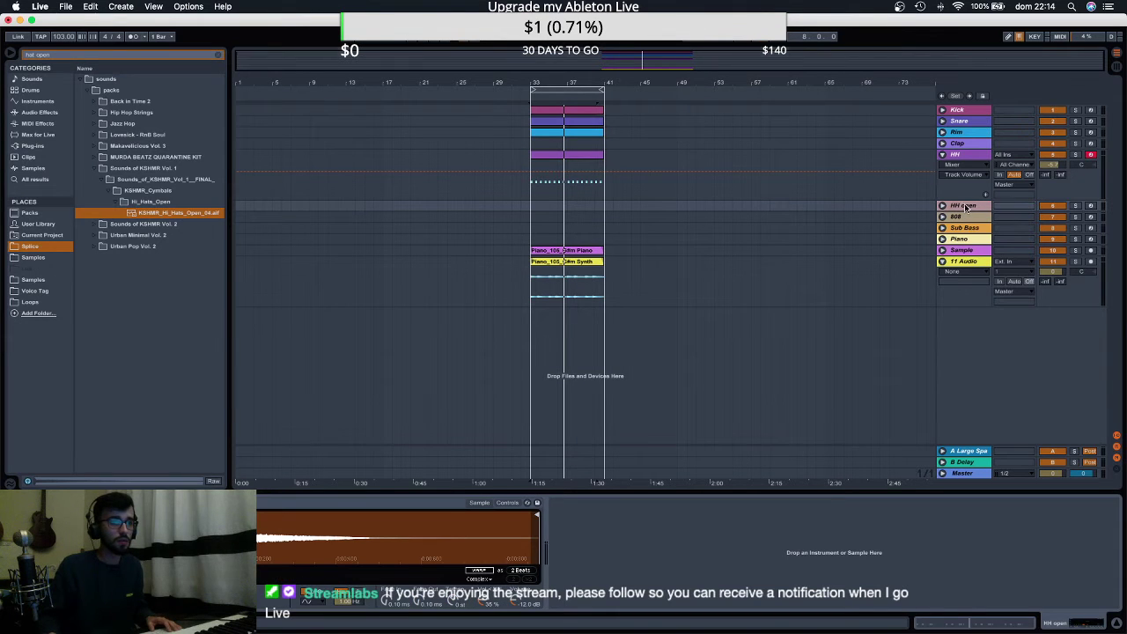
pyautogui.click(966, 208)
pyautogui.click(590, 89)
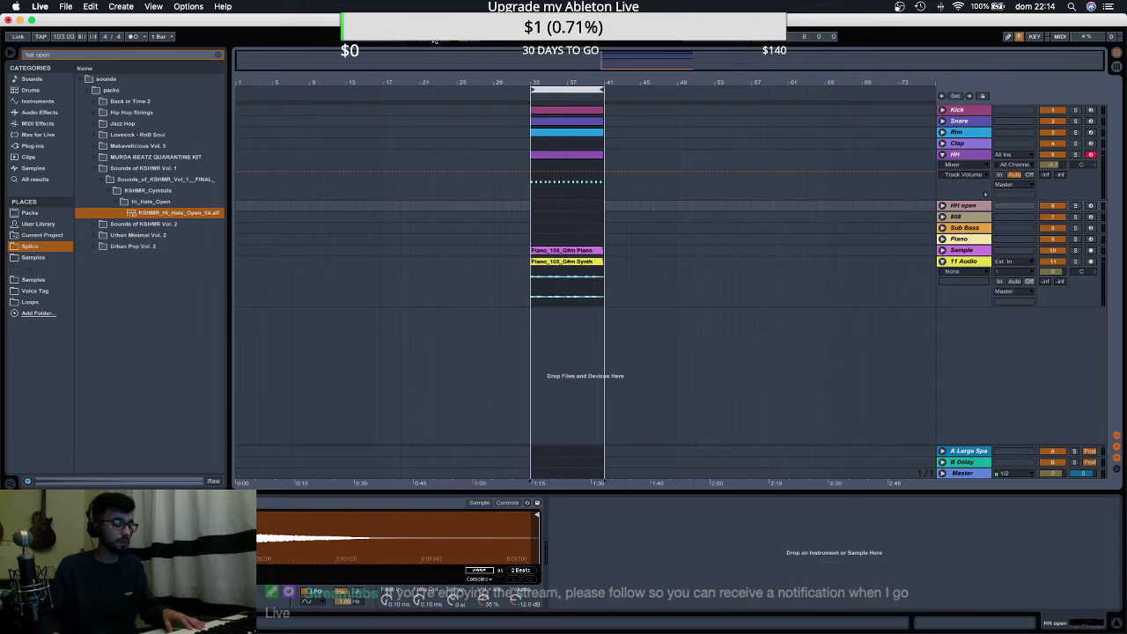
pyautogui.click(433, 39)
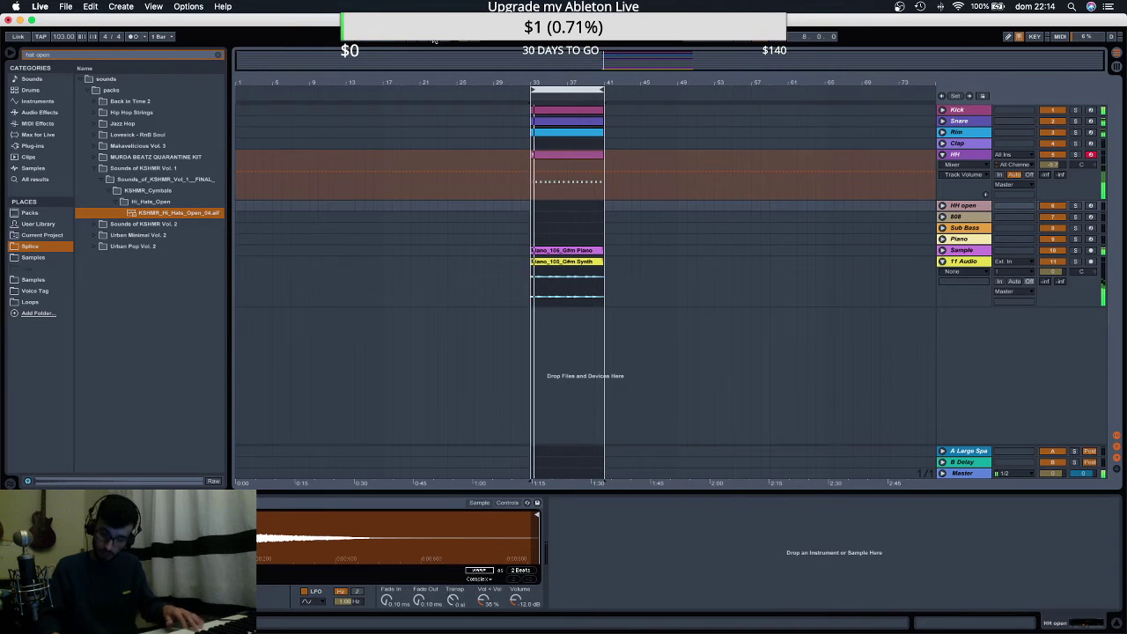
pyautogui.click(433, 39)
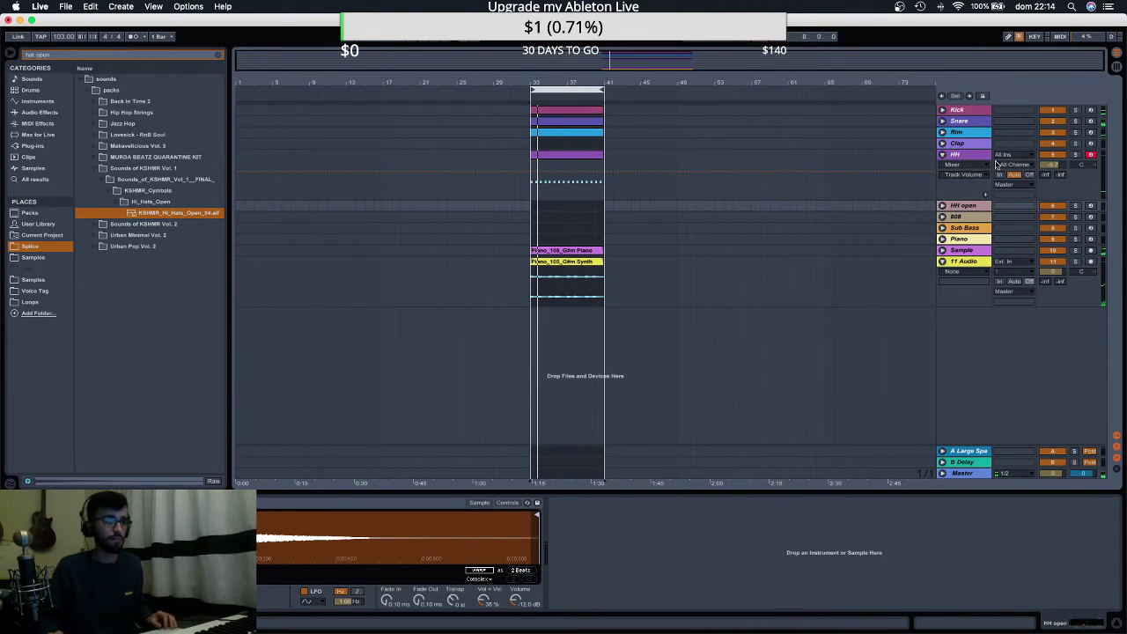
# Arm the HH open track and record an open hi-hat part over the looped bars, discarding the first take and recording again.
pyautogui.click(1089, 205)
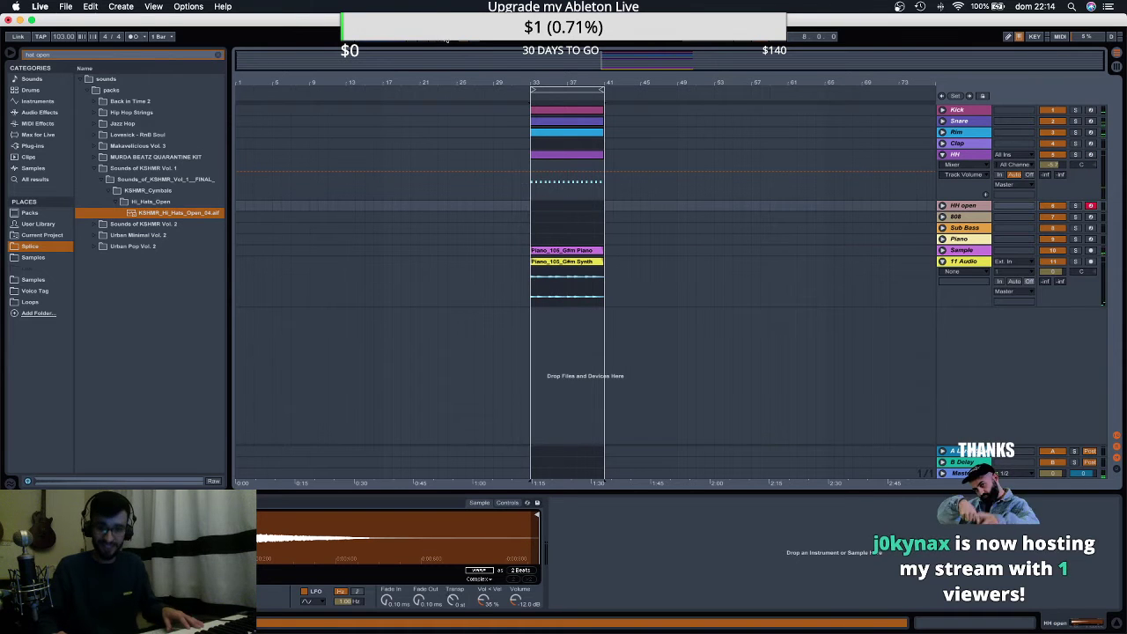
pyautogui.click(457, 40)
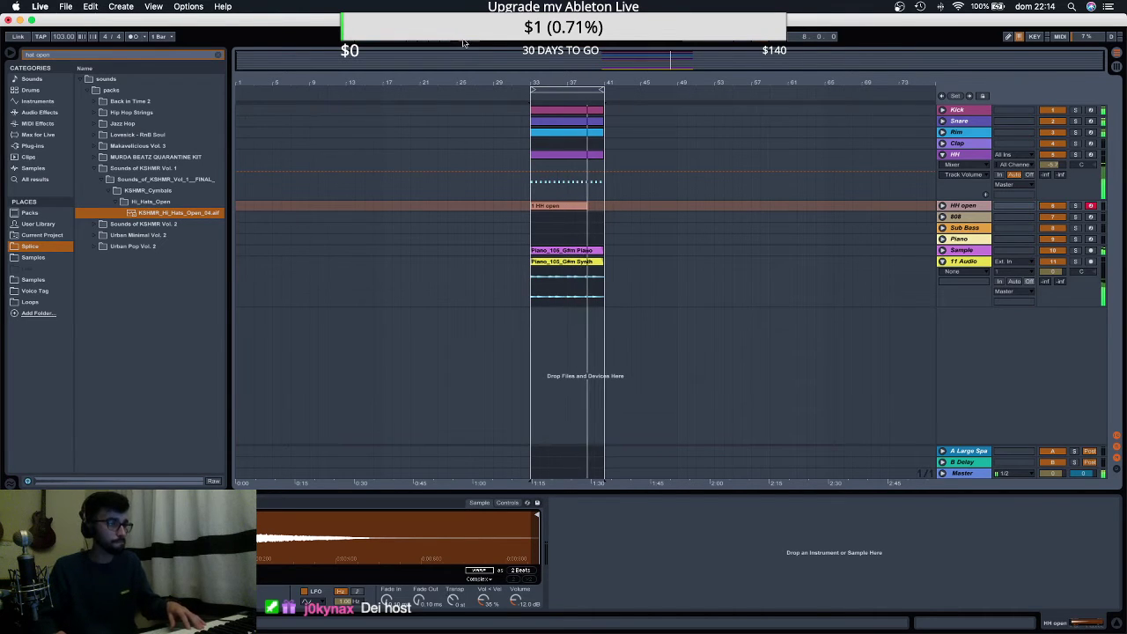
pyautogui.press('space')
pyautogui.click(563, 208)
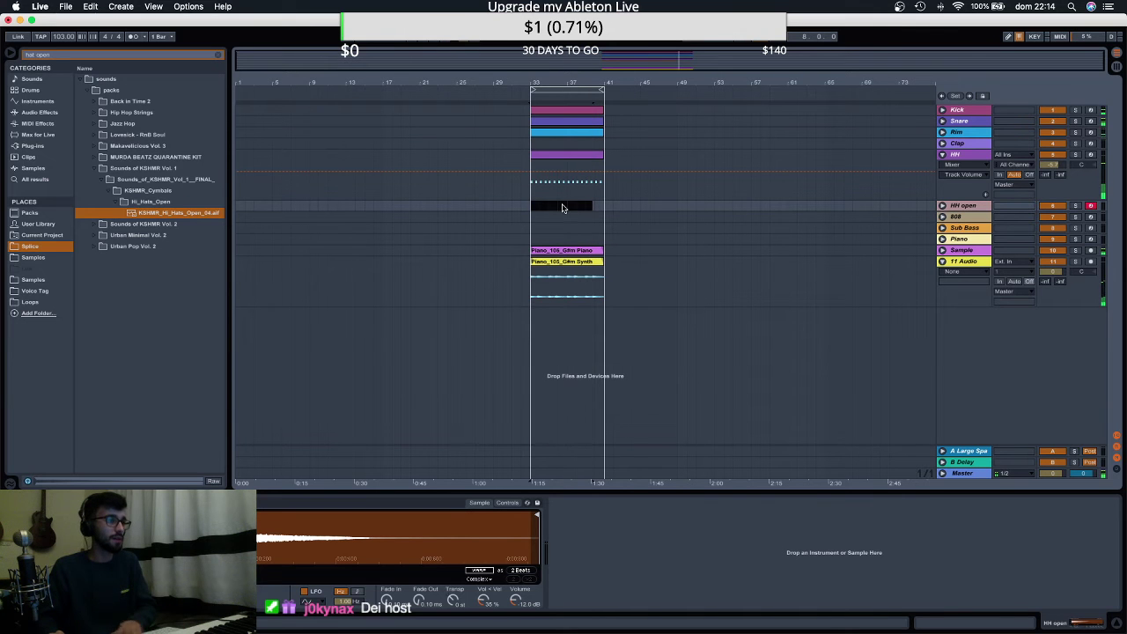
pyautogui.click(436, 42)
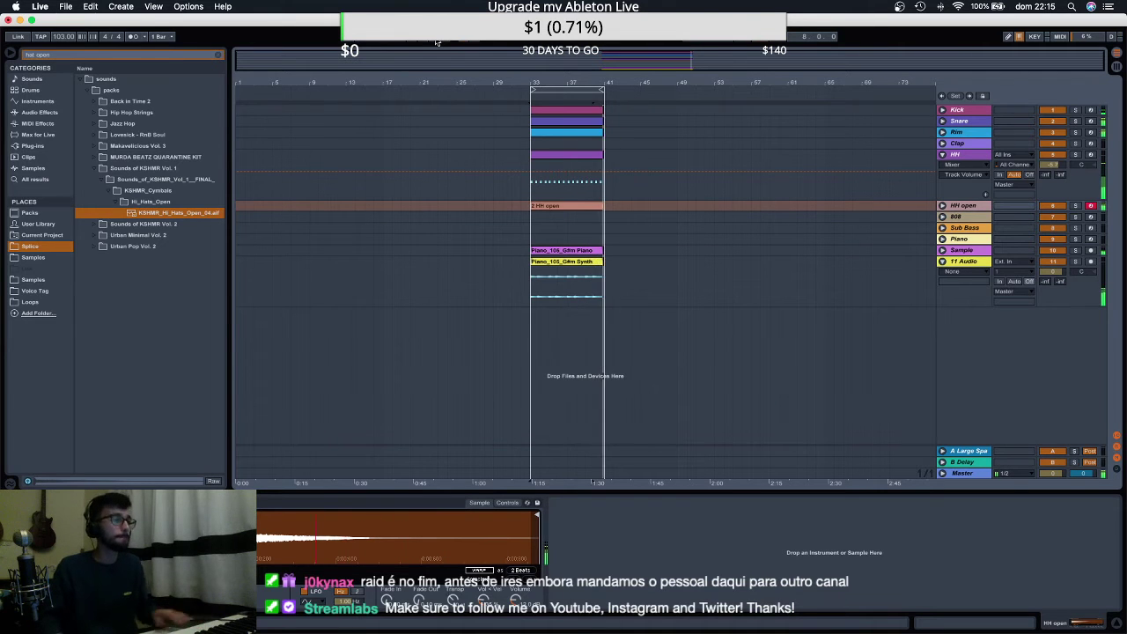
# Open the recorded HH open clip, quantize all its notes and play the loop.
pyautogui.doubleClick(567, 204)
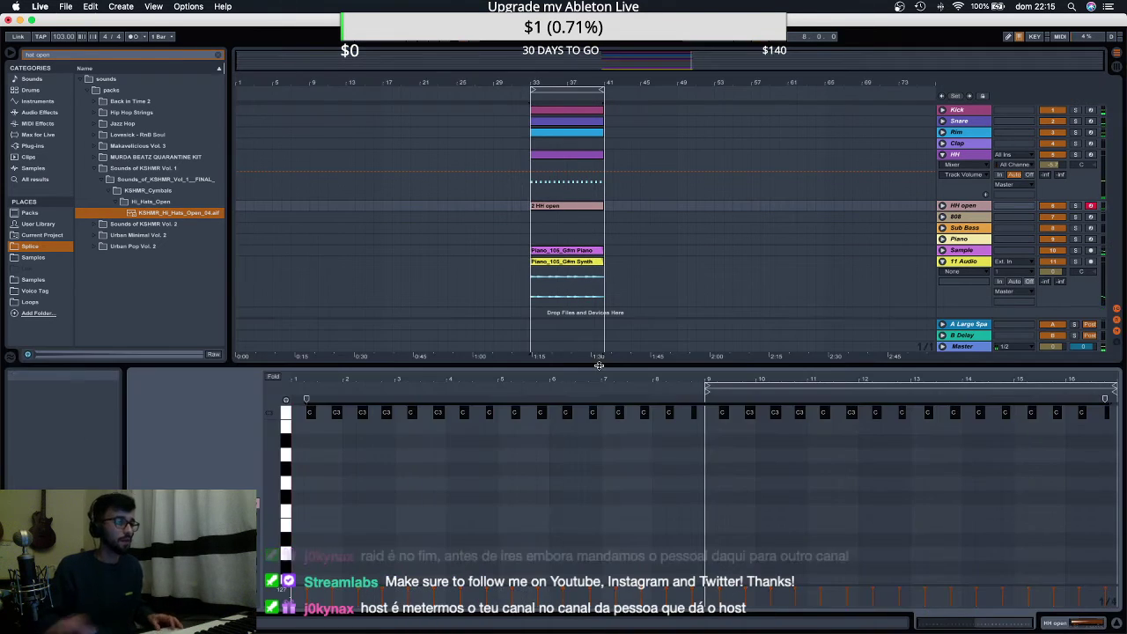
pyautogui.press('super+a')
pyautogui.press('super+u')
pyautogui.press('space')
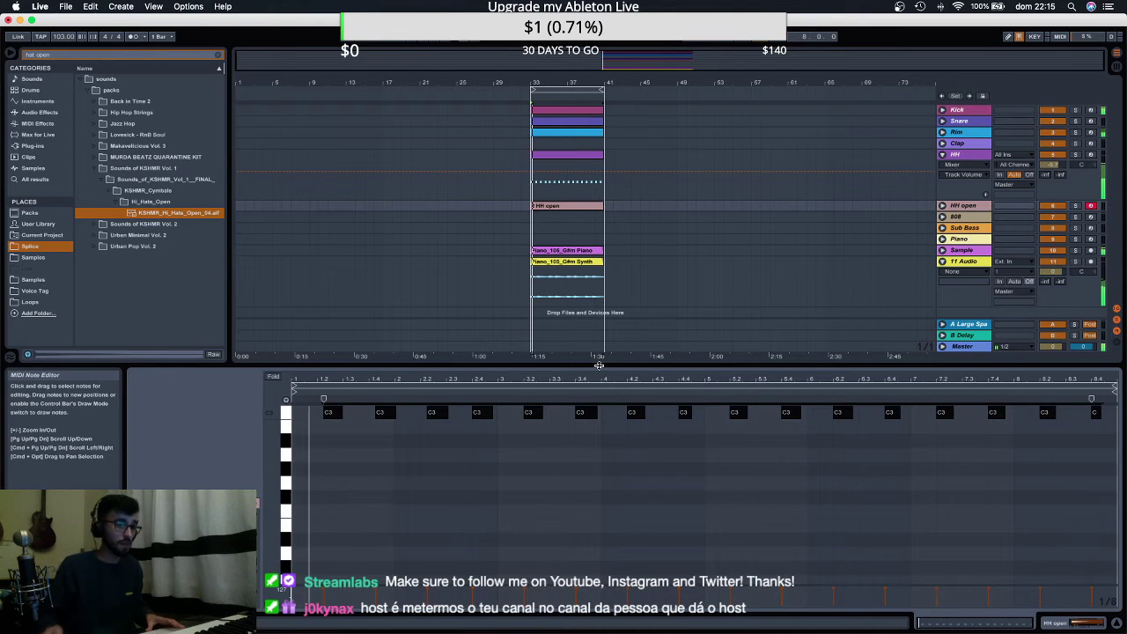
# Move the first three open hi-hat notes a sixteenth earlier onto beats 1.2, 1.4 and 2.2.
pyautogui.click(459, 424)
pyautogui.click(335, 413)
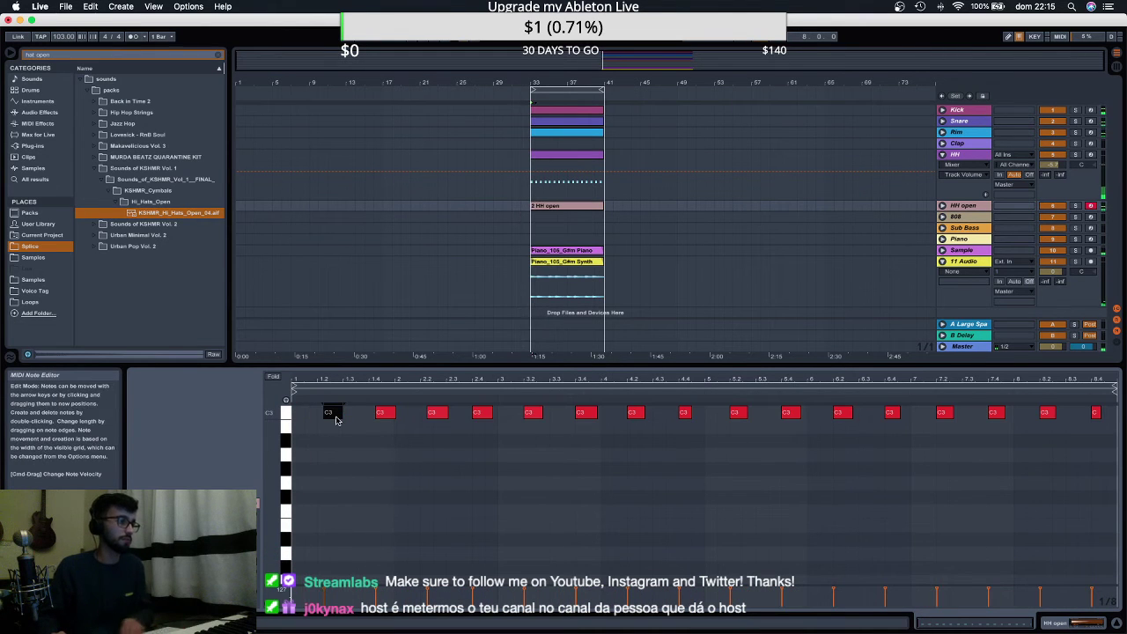
pyautogui.click(385, 412)
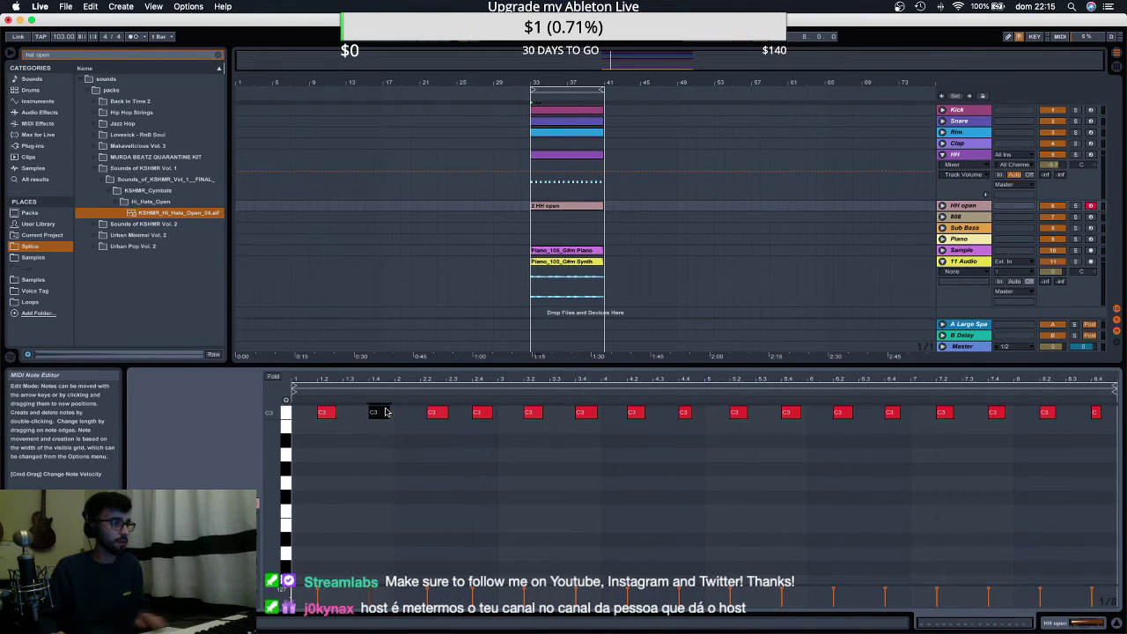
pyautogui.click(430, 412)
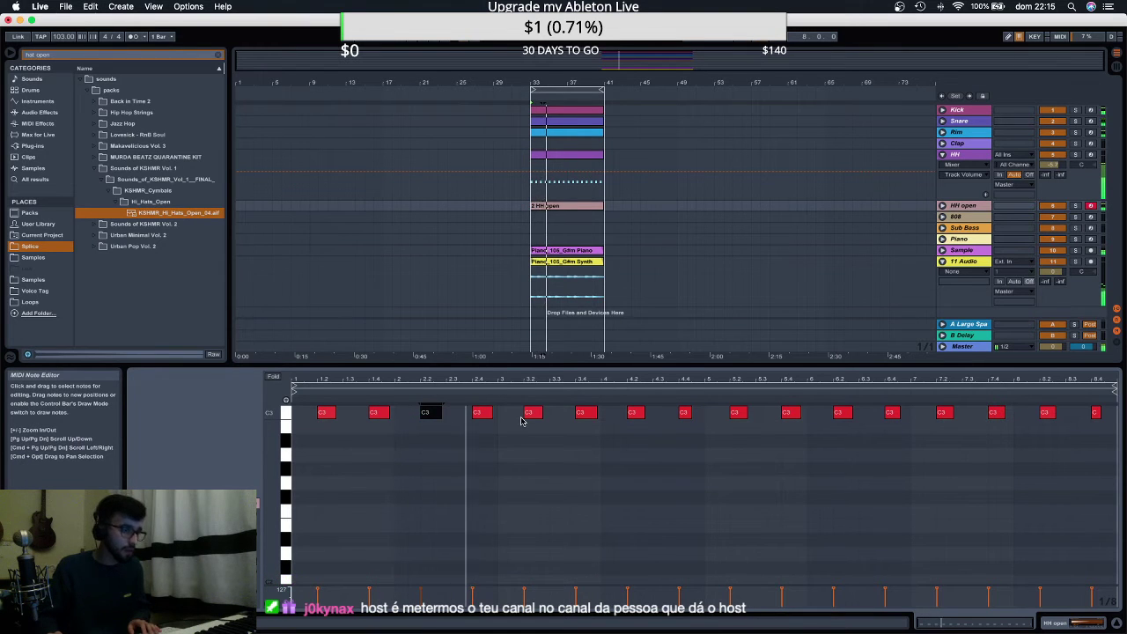
# Fold the HH and 11 Audio tracks, then unfold HH open and set its volume to -2.2 dB.
pyautogui.click(942, 154)
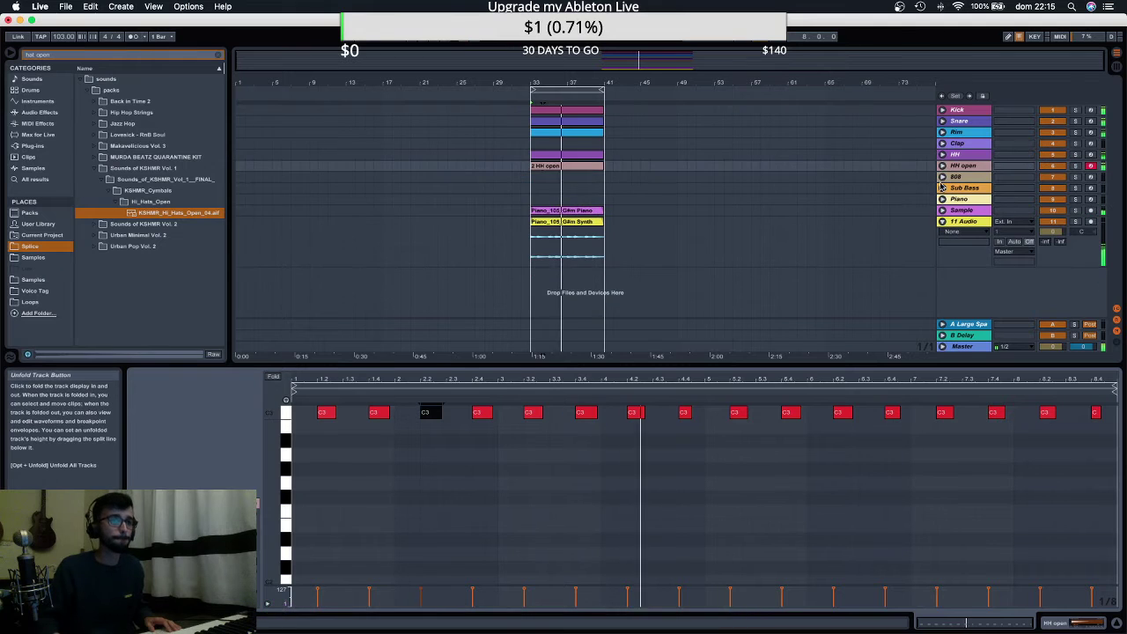
pyautogui.click(942, 221)
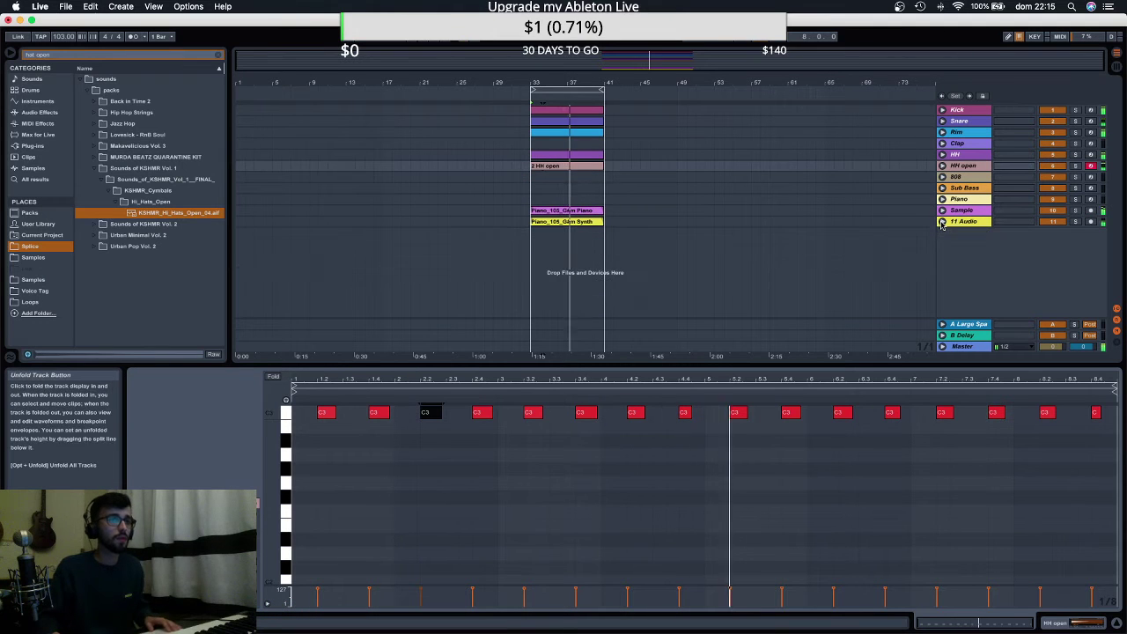
pyautogui.click(942, 165)
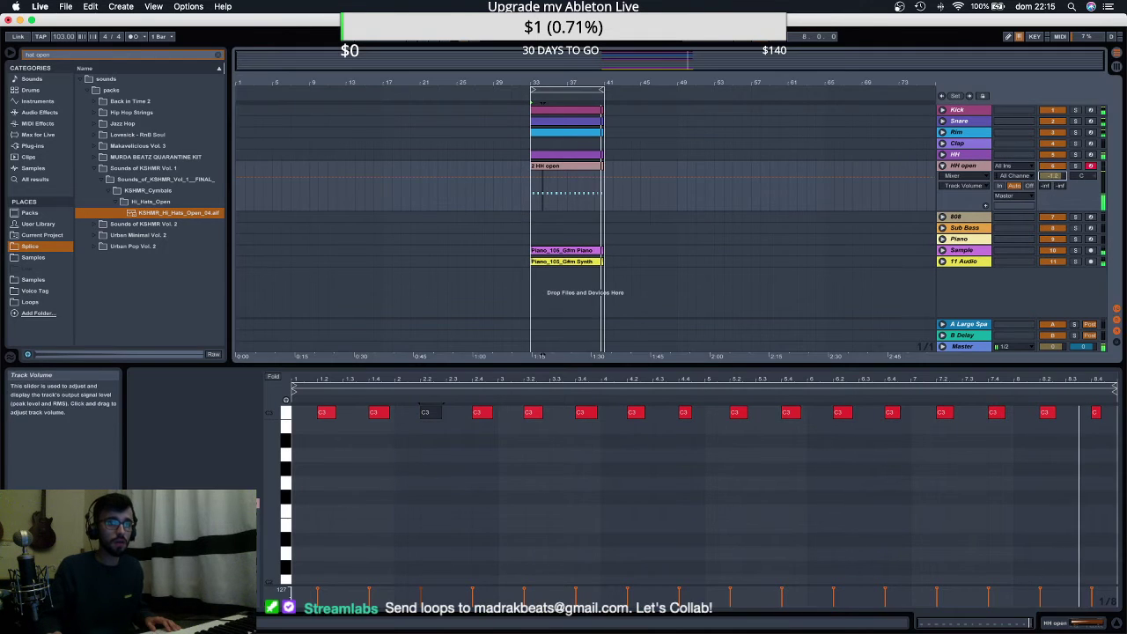
# Search the plug-ins for "sub lab" and add the SubLab Audio Unit to the arrangement as a new track.
pyautogui.click(123, 55)
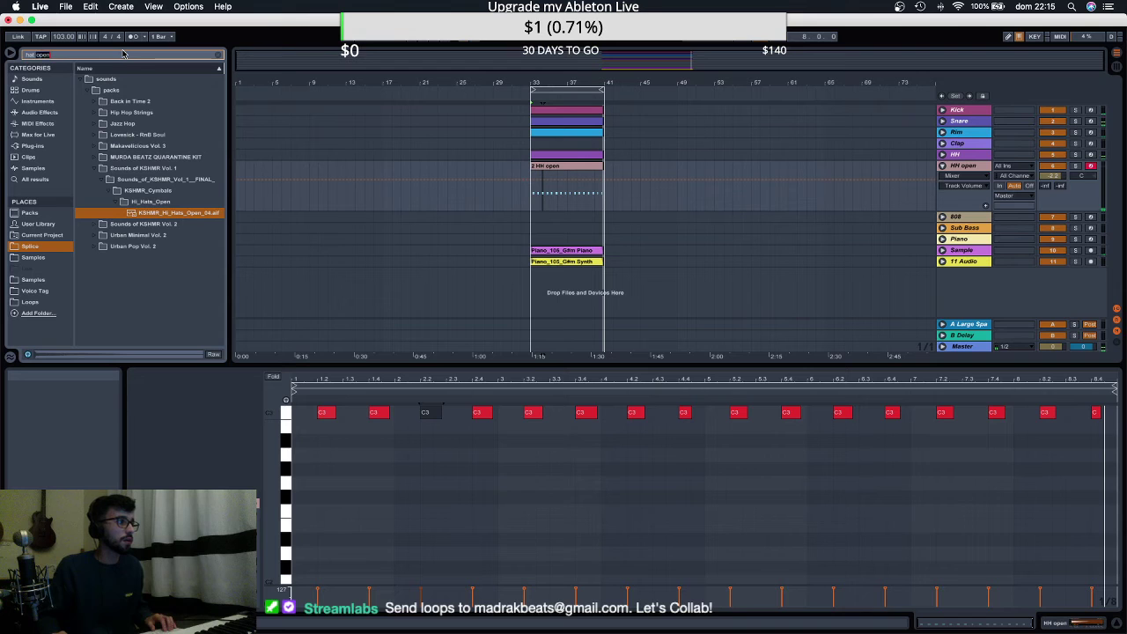
pyautogui.write('sub lab')
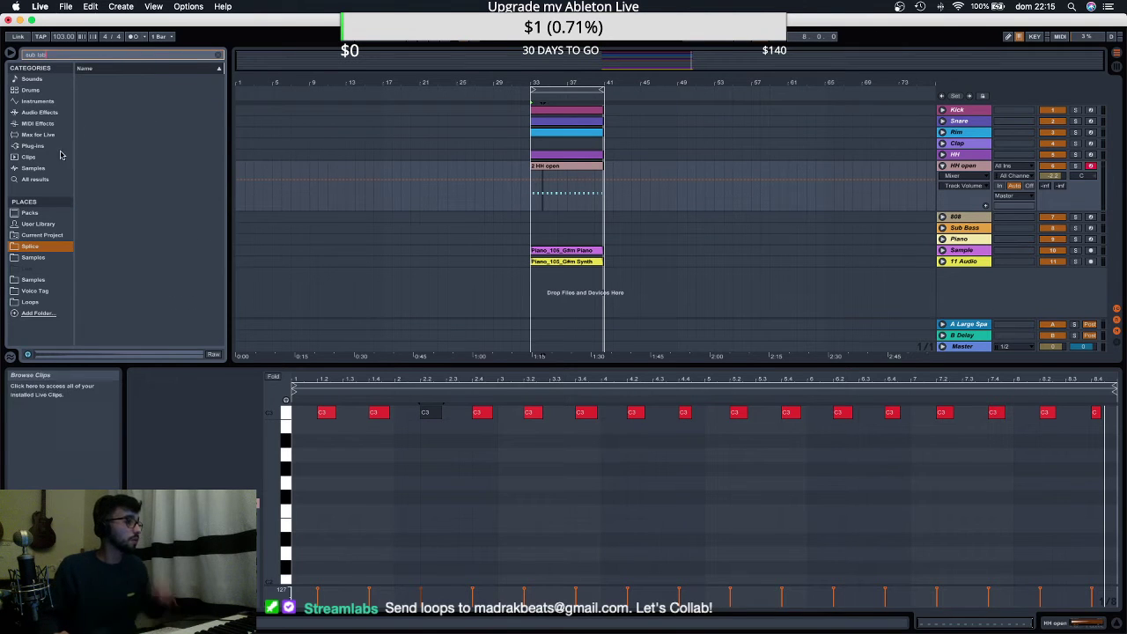
pyautogui.click(33, 145)
pyautogui.click(87, 90)
pyautogui.moveTo(117, 102); pyautogui.dragTo(593, 305)
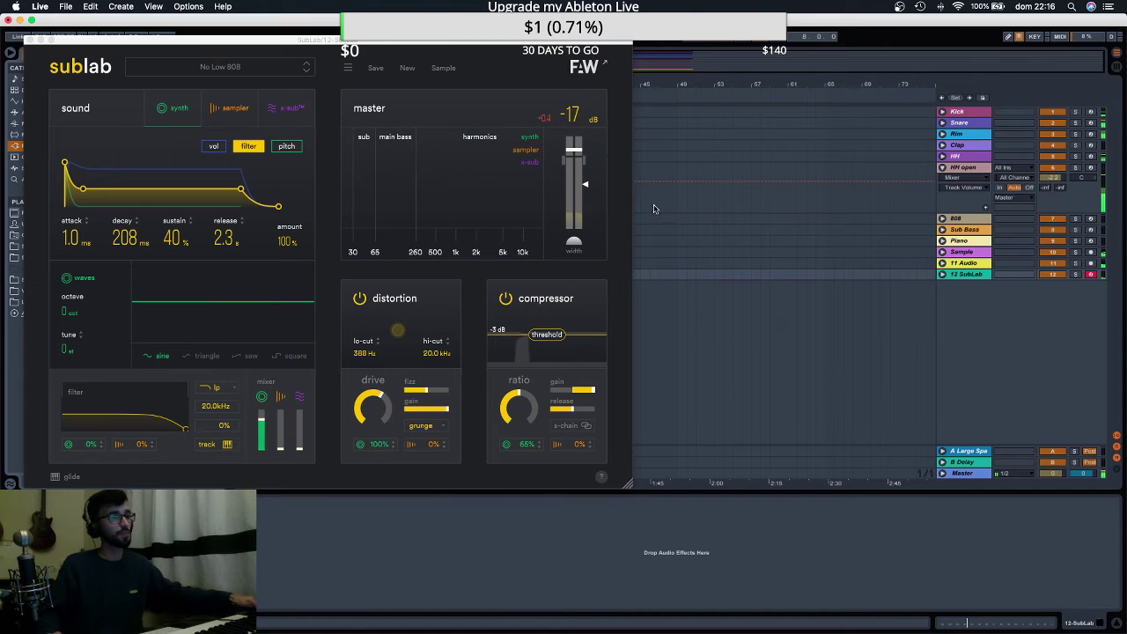
# Adjust the SubLab track's volume while auditioning the bass, and try the 11th Dimension preset.
pyautogui.click(942, 275)
pyautogui.moveTo(1052, 285); pyautogui.dragTo(1052, 319)
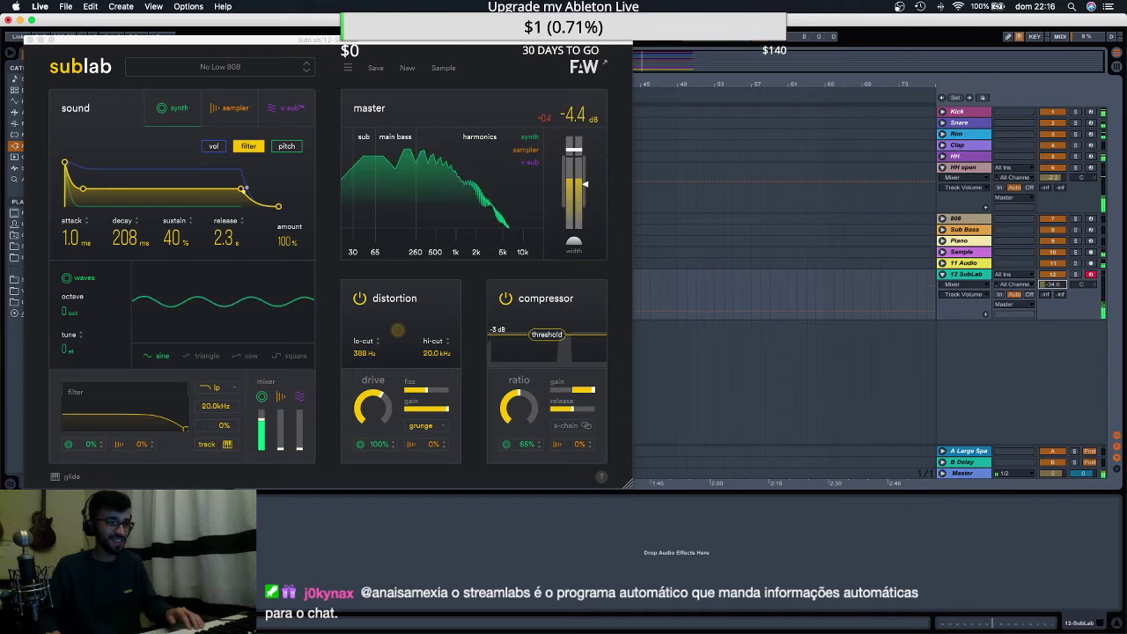
pyautogui.click(306, 70)
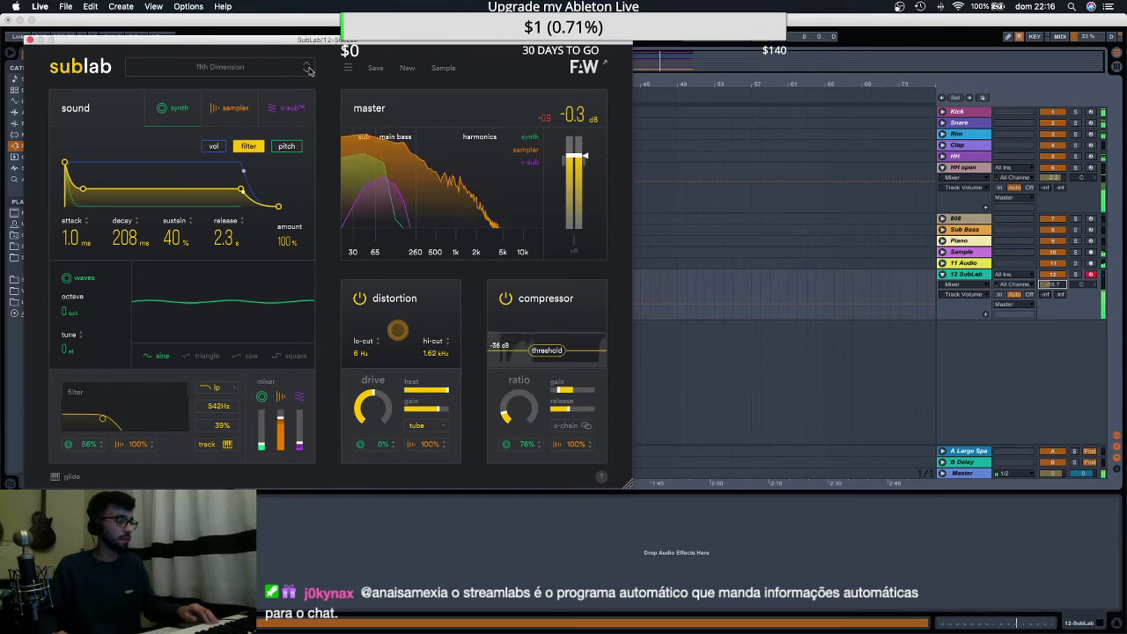
pyautogui.moveTo(575, 43); pyautogui.dragTo(759, 211)
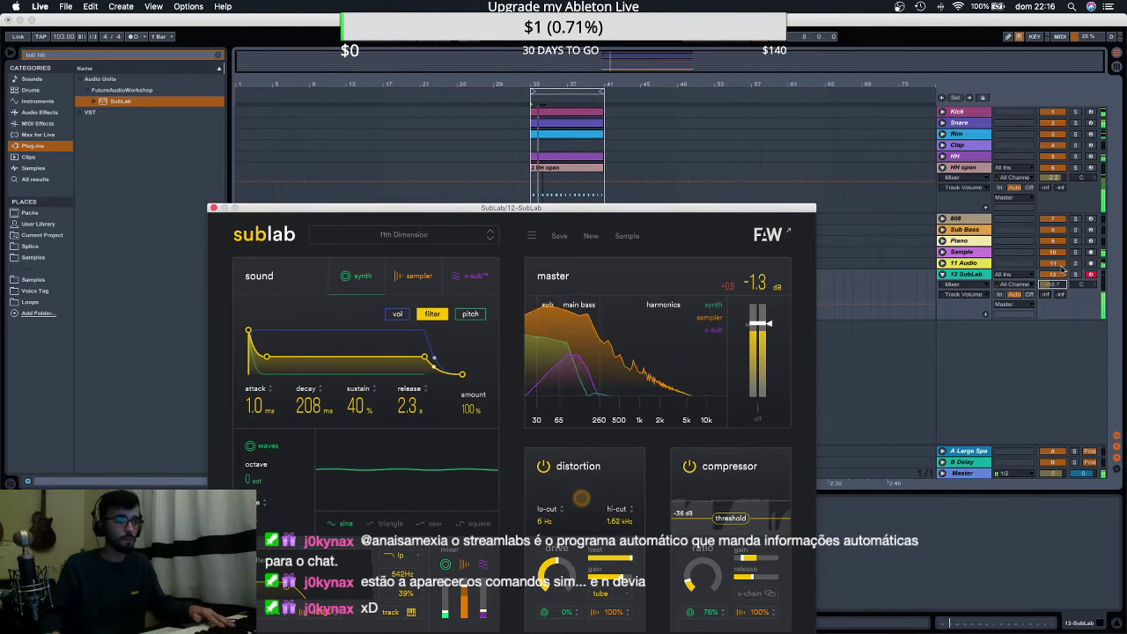
pyautogui.moveTo(1052, 284); pyautogui.dragTo(1053, 264)
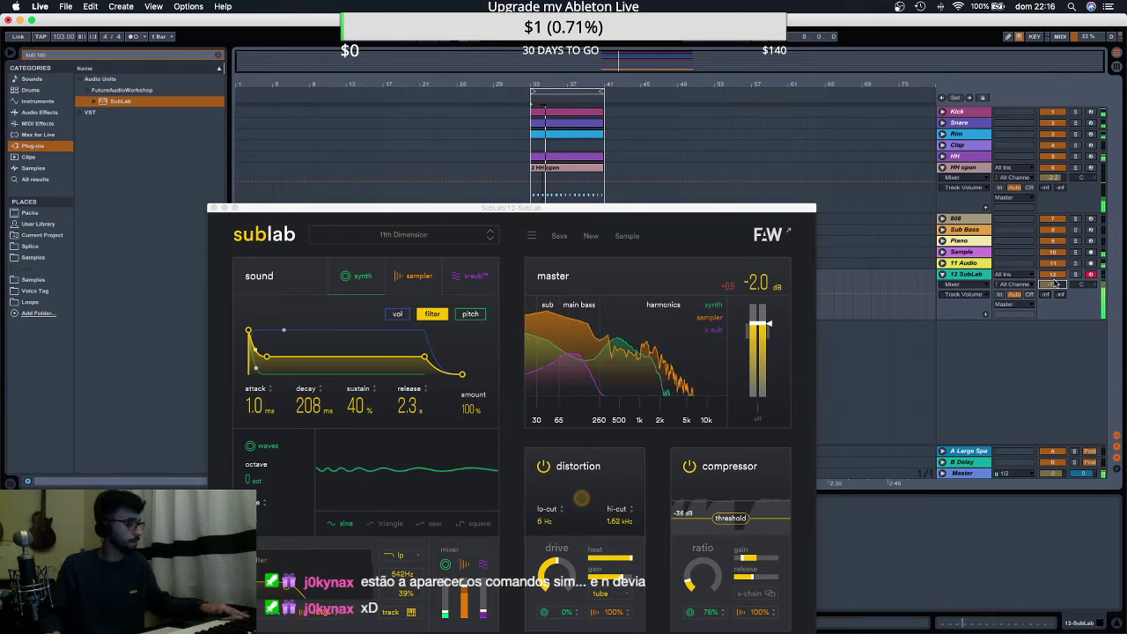
# Switch SubLab to the 808 Kapper preset and reposition the plug-in window so all its controls are in view.
pyautogui.click(489, 245)
pyautogui.click(490, 242)
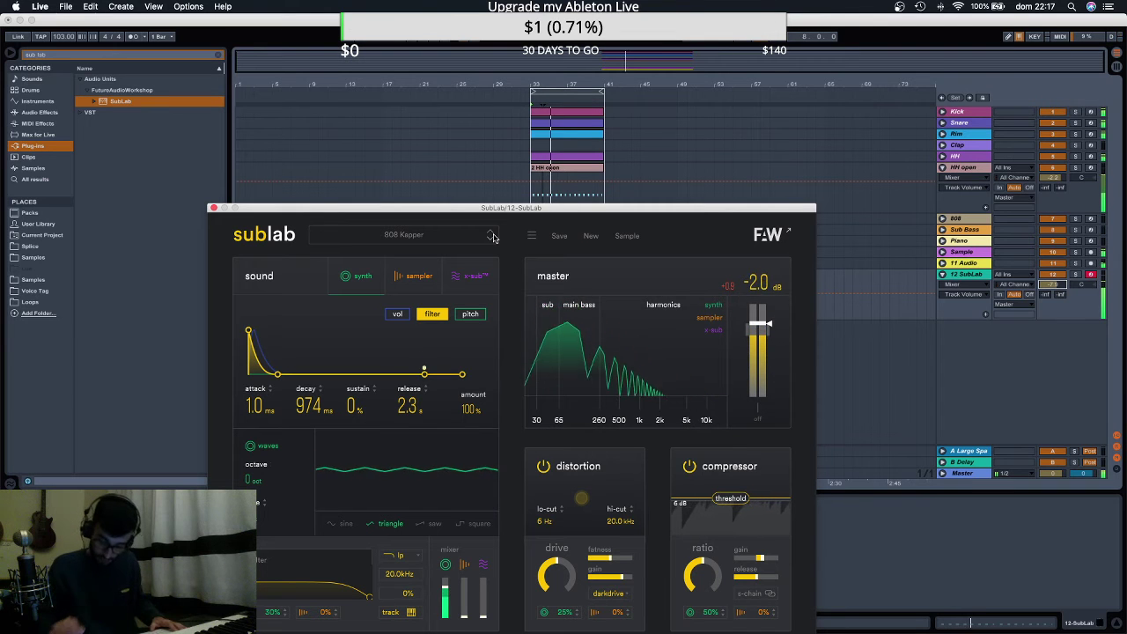
pyautogui.moveTo(512, 212); pyautogui.dragTo(524, 106)
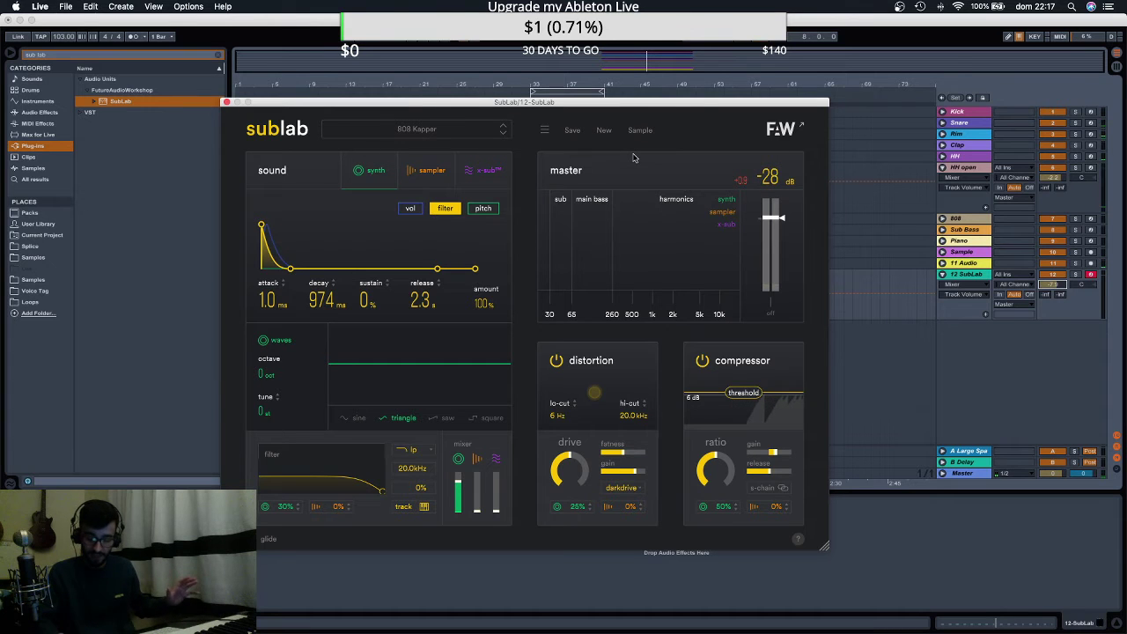
pyautogui.click(823, 19)
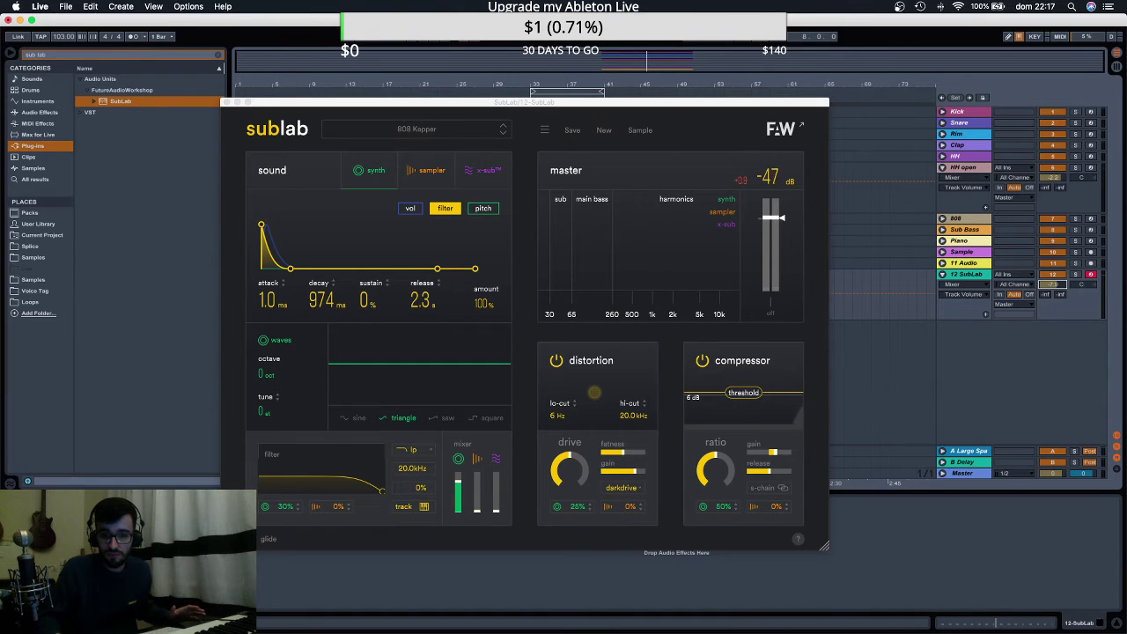
pyautogui.press('super+Tab')
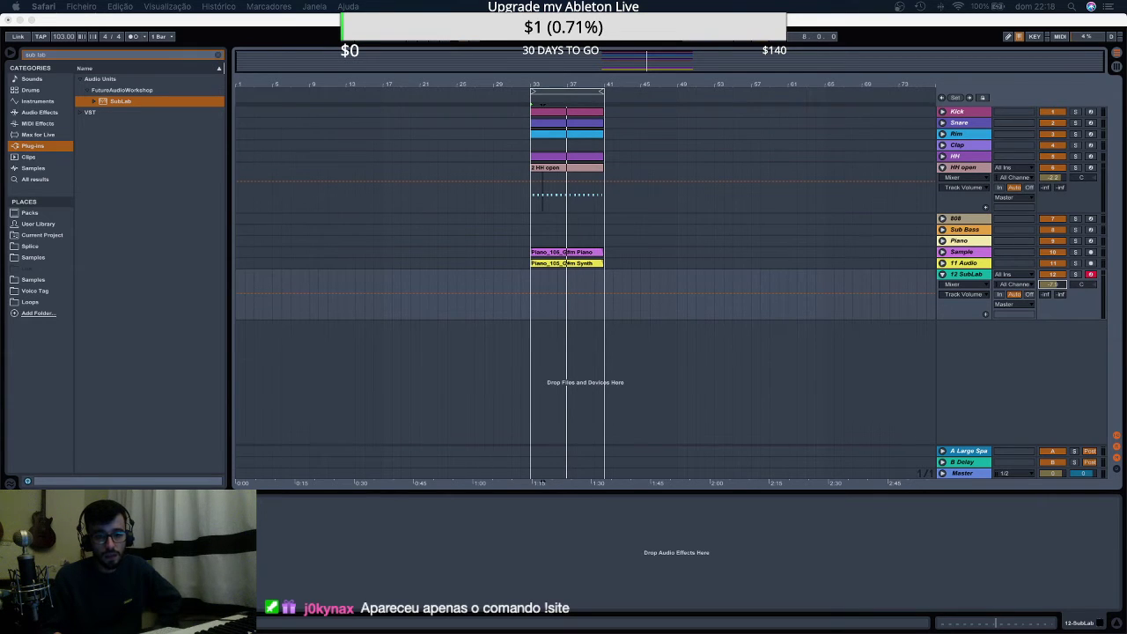
pyautogui.click(569, 255)
pyautogui.click(862, 252)
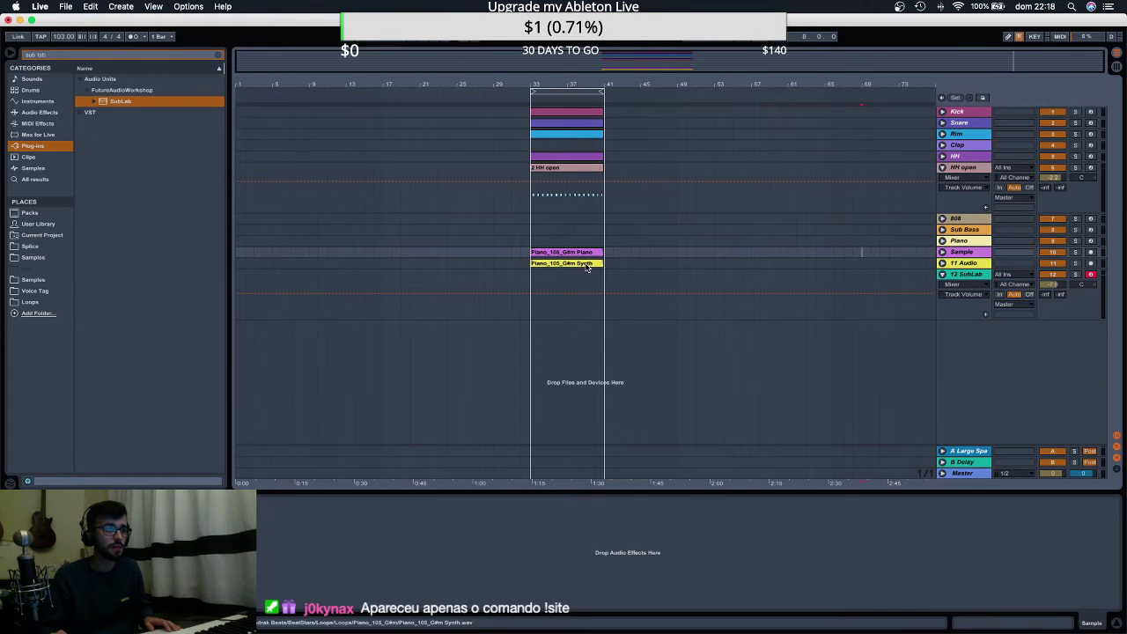
# Lower the Master track's volume while the beat loop plays.
pyautogui.press('Down')
pyautogui.click(1043, 473)
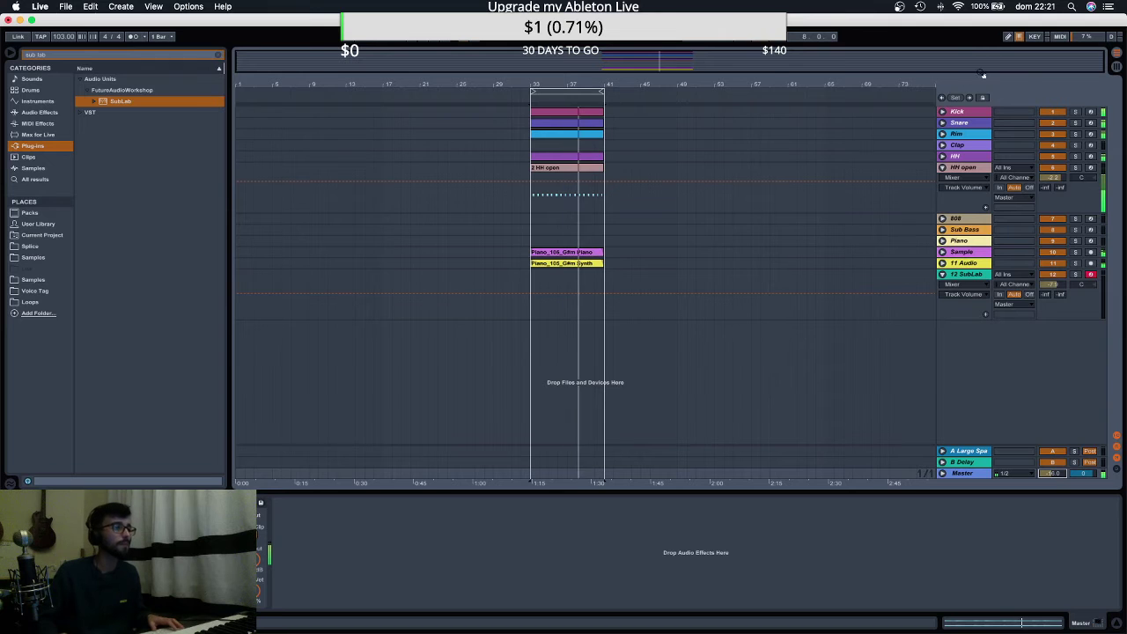
pyautogui.click(560, 265)
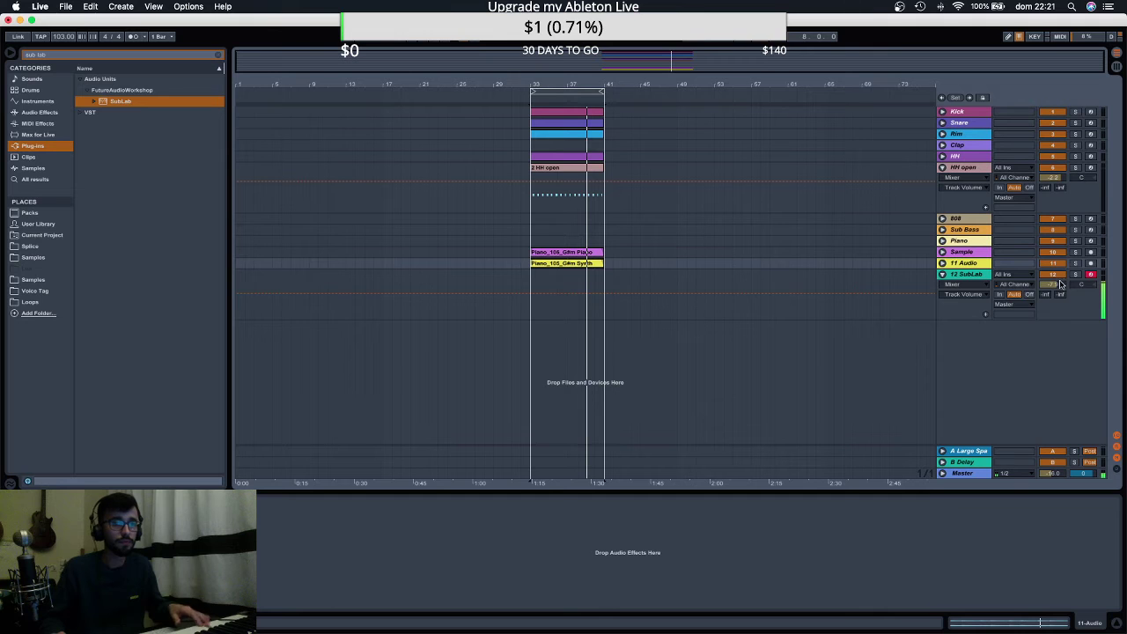
# Switch SubLab to the 808 Nascar preset and lower its track volume, closing the plug-in window when done.
pyautogui.click(981, 275)
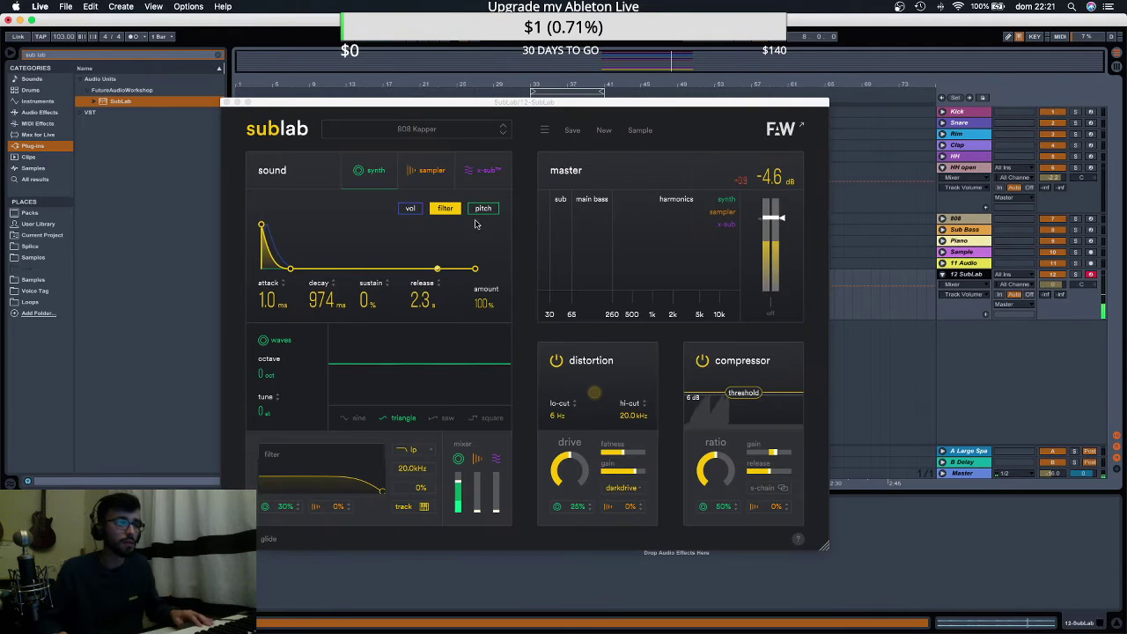
pyautogui.click(504, 133)
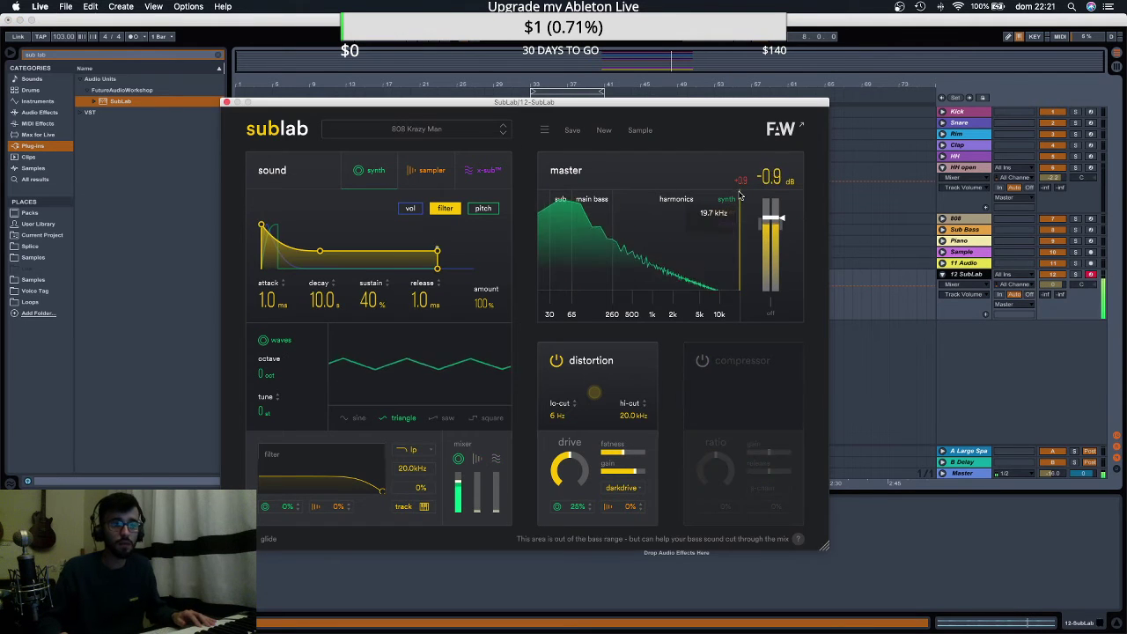
pyautogui.click(503, 134)
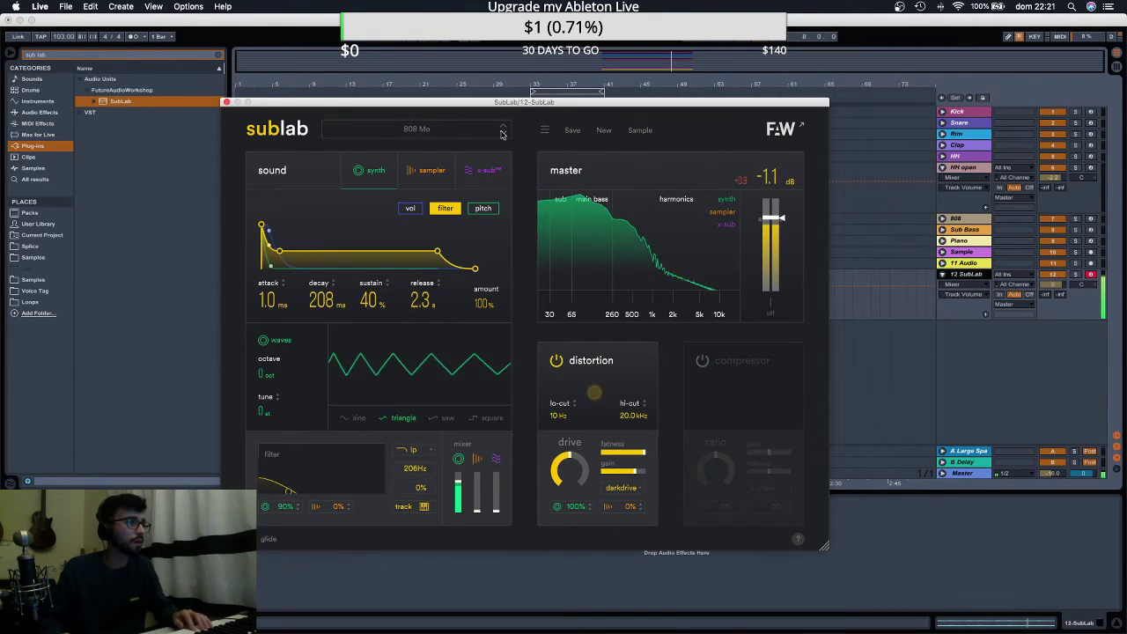
pyautogui.click(503, 133)
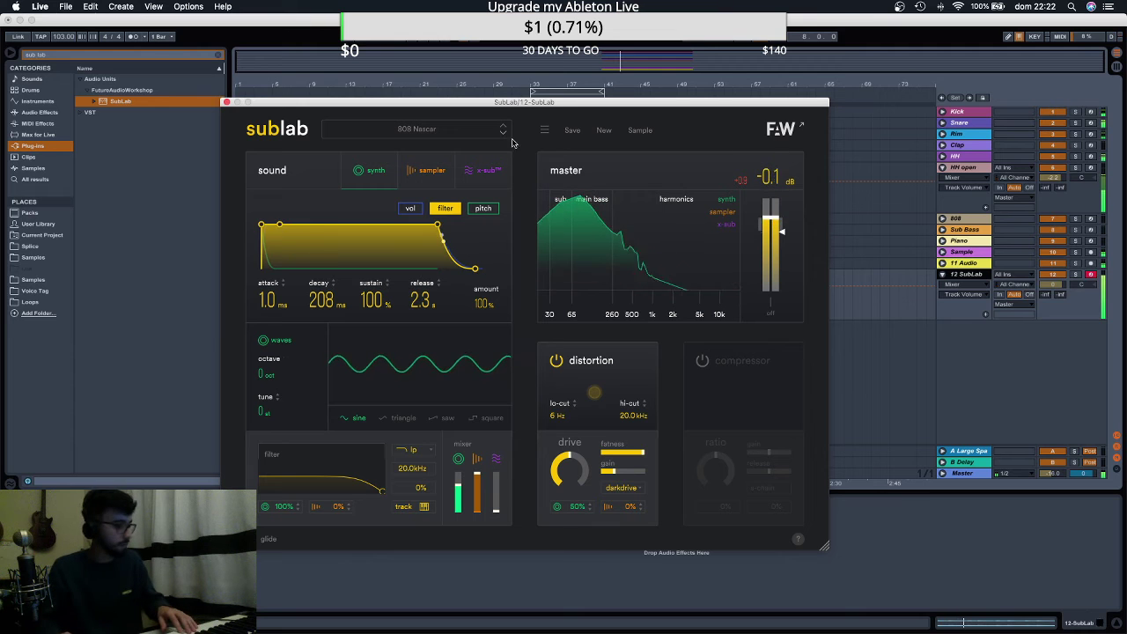
pyautogui.click(1056, 291)
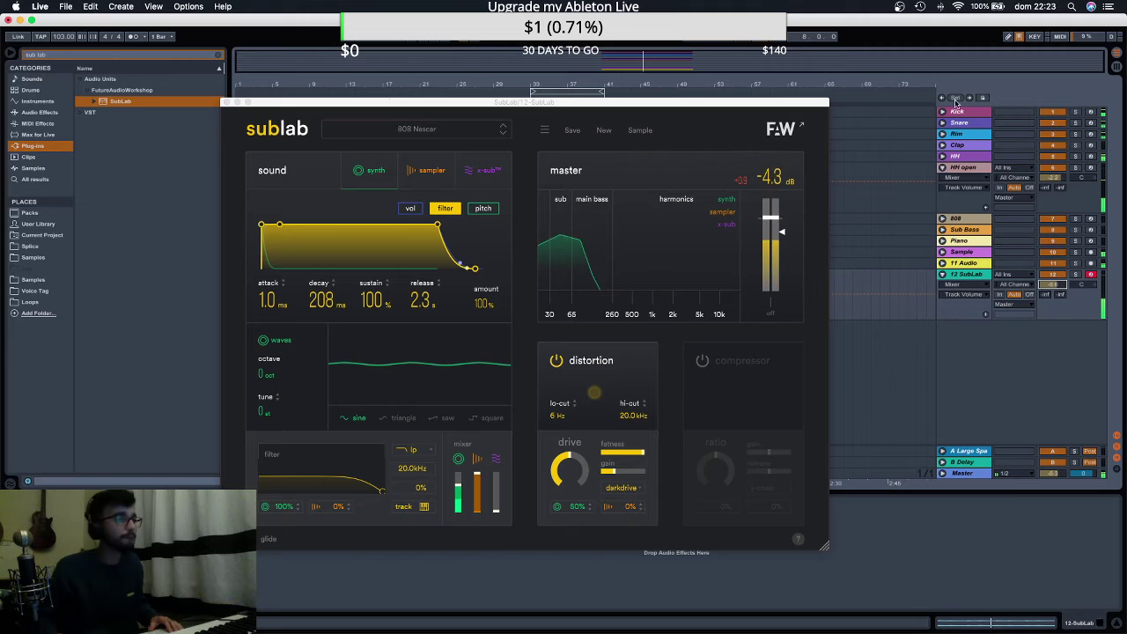
pyautogui.click(226, 101)
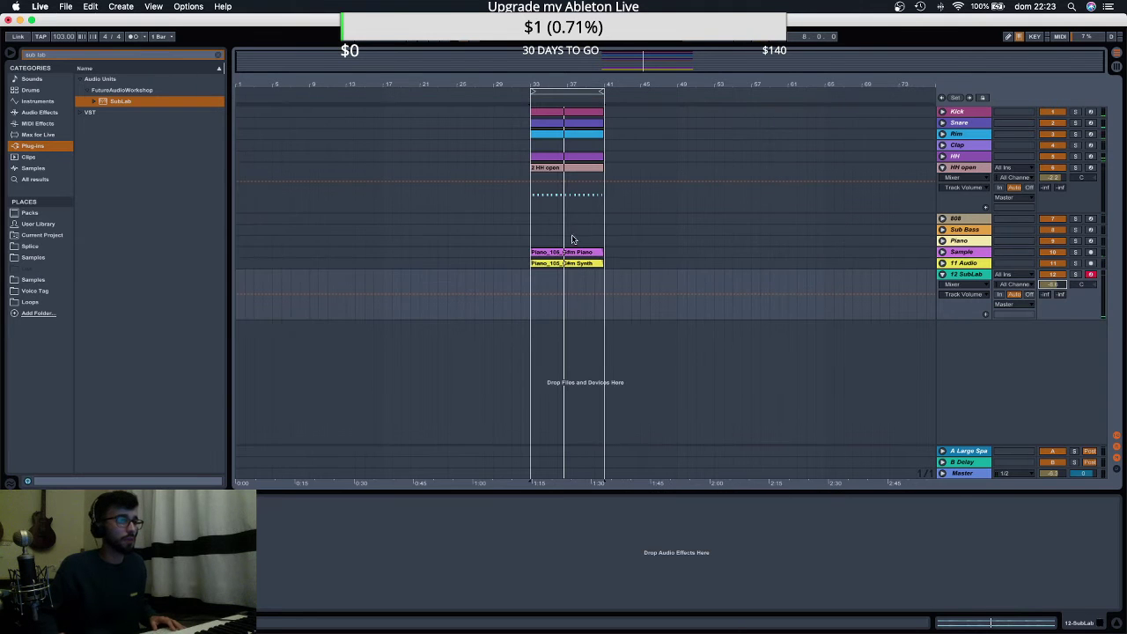
# Create an empty MIDI clip over bars 33 to 41 on the SubLab track and draw a short low note at its start.
pyautogui.moveTo(533, 281); pyautogui.dragTo(592, 286)
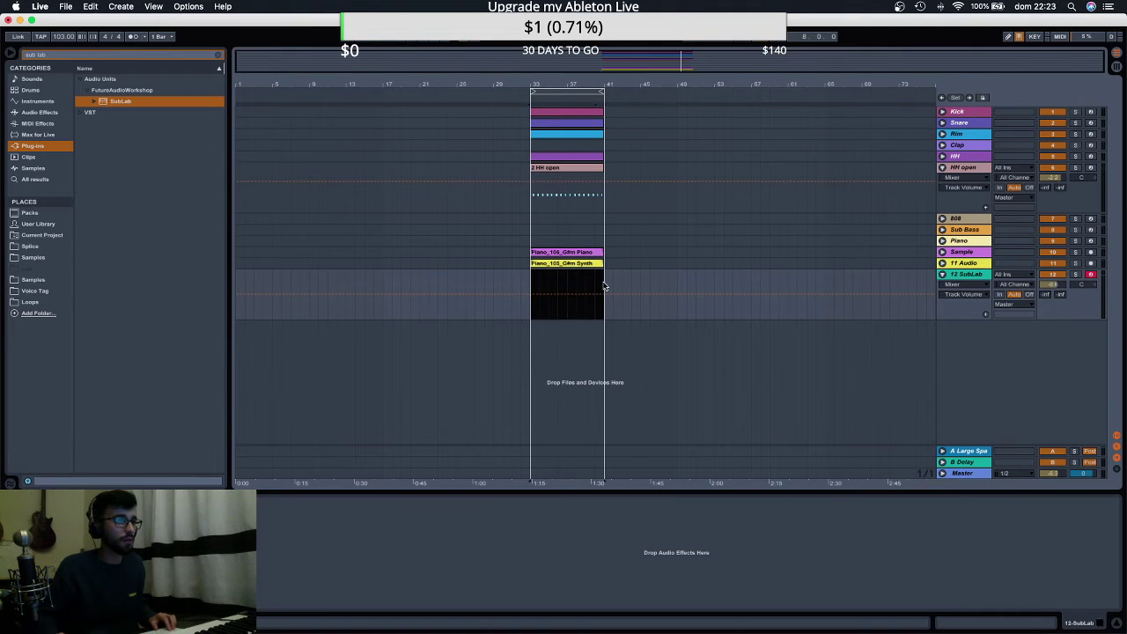
pyautogui.press('super+m')
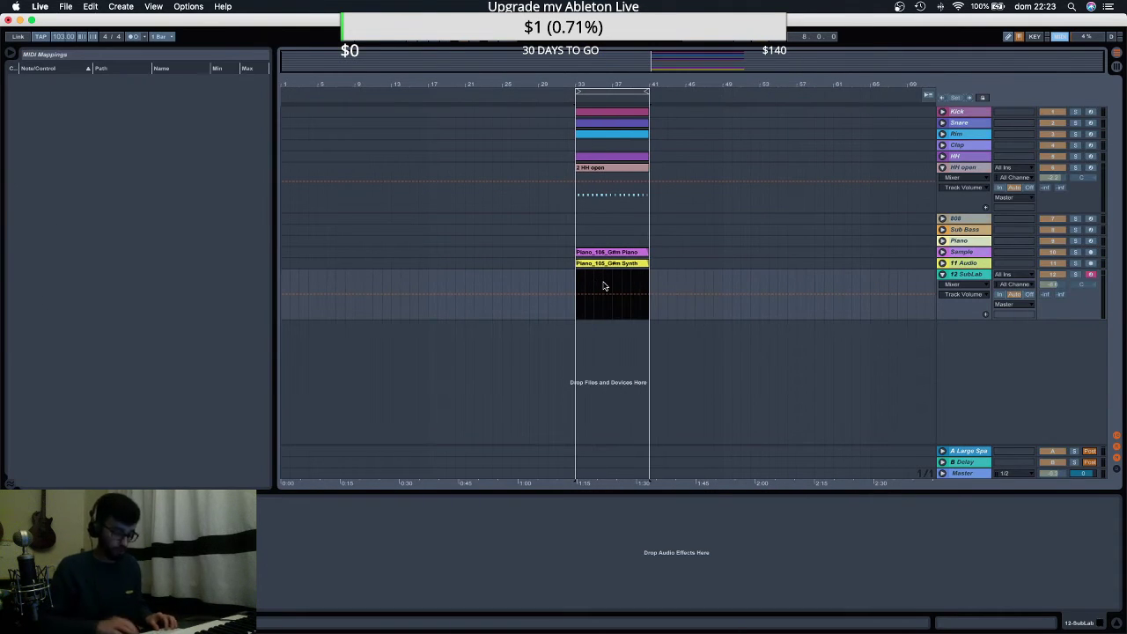
pyautogui.press('super+m')
pyautogui.press('super+shift+m')
pyautogui.doubleClick(584, 280)
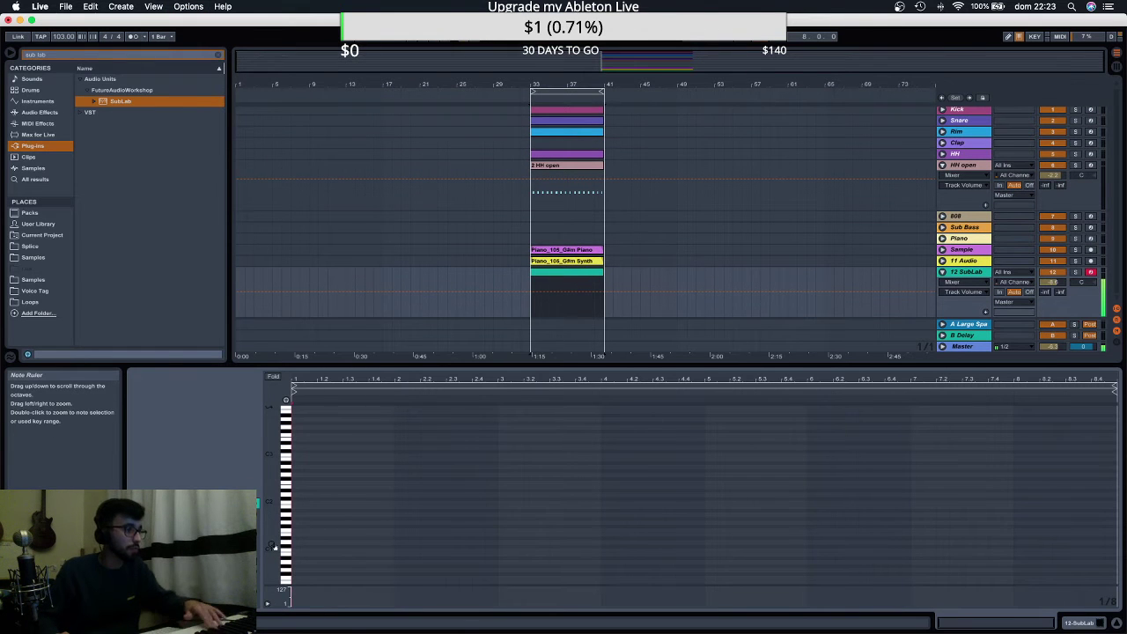
pyautogui.doubleClick(300, 559)
pyautogui.moveTo(302, 557); pyautogui.dragTo(305, 557)
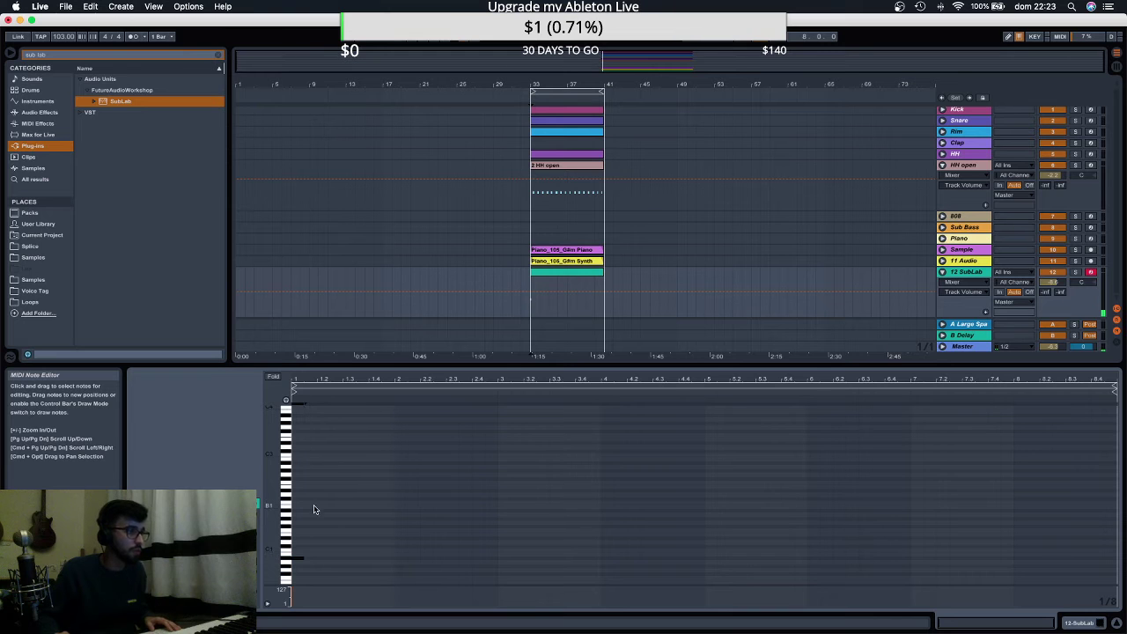
# Copy the Kick clip onto the SubLab track over bars 33 to 41, replacing the clip there.
pyautogui.press('space')
pyautogui.moveTo(562, 110); pyautogui.dragTo(567, 286)
pyautogui.press('0')
# Transpose all notes in the copied SubLab clip to G#0.
pyautogui.hotkey('shift', 'Down')
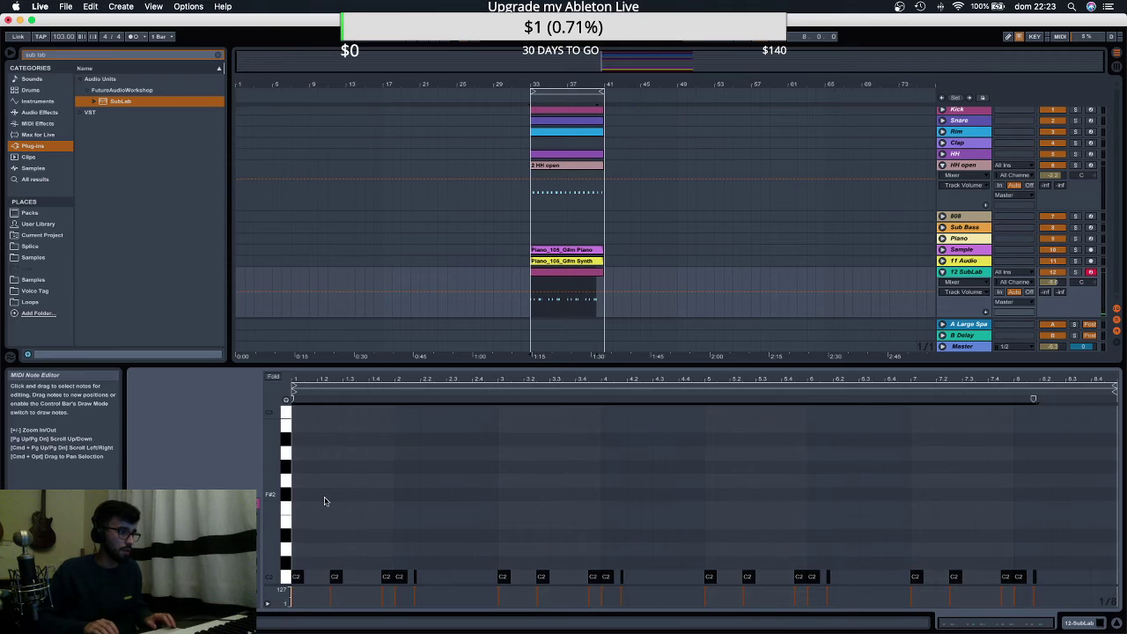
pyautogui.press('Up')
pyautogui.press('Up')
pyautogui.press('Up')
pyautogui.press('Up')
pyautogui.press('Up')
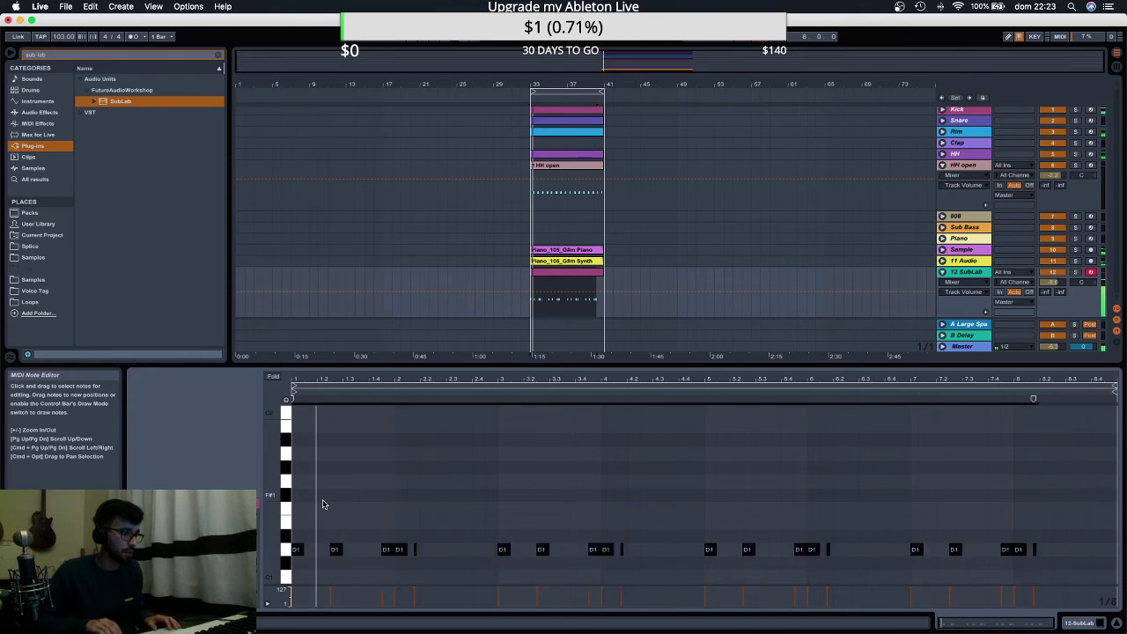
pyautogui.press('Up')
pyautogui.press('Up')
pyautogui.press('Up')
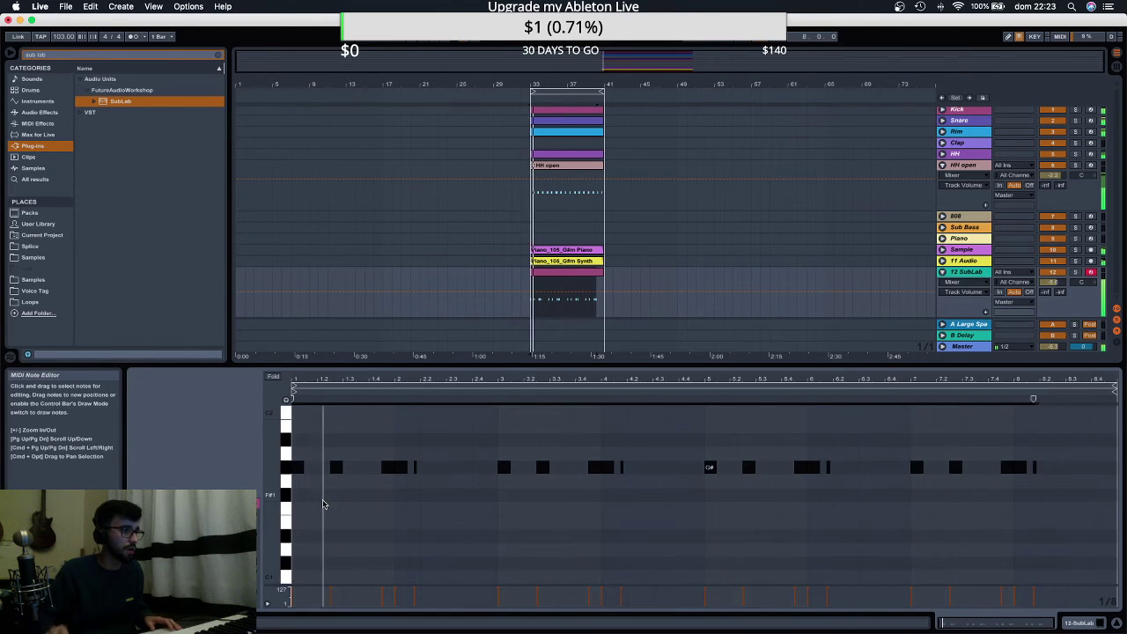
pyautogui.hotkey('shift', 'Down')
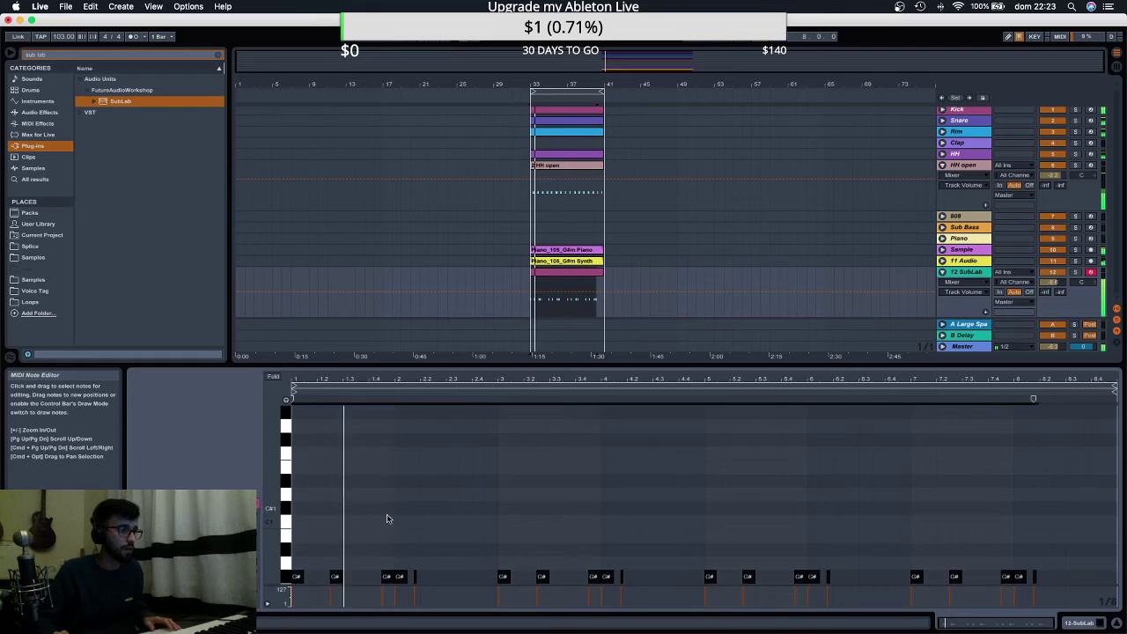
# Raise only the second bass note of bar 1 to D#1.
pyautogui.scroll(-3, 349, 548)
pyautogui.click(334, 480)
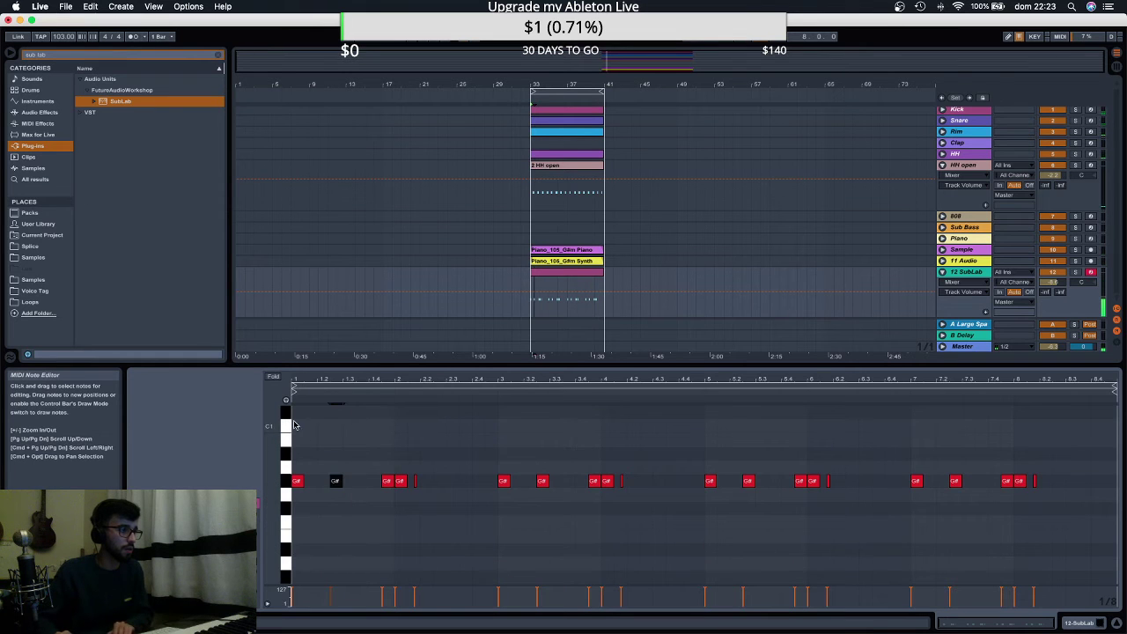
pyautogui.press('Up')
pyautogui.press('Up')
pyautogui.press('Up')
pyautogui.press('Up')
pyautogui.press('Up')
pyautogui.press('Up')
pyautogui.press('Up')
pyautogui.press('Up')
pyautogui.press('Up')
pyautogui.press('Up')
pyautogui.press('Up')
pyautogui.press('Up')
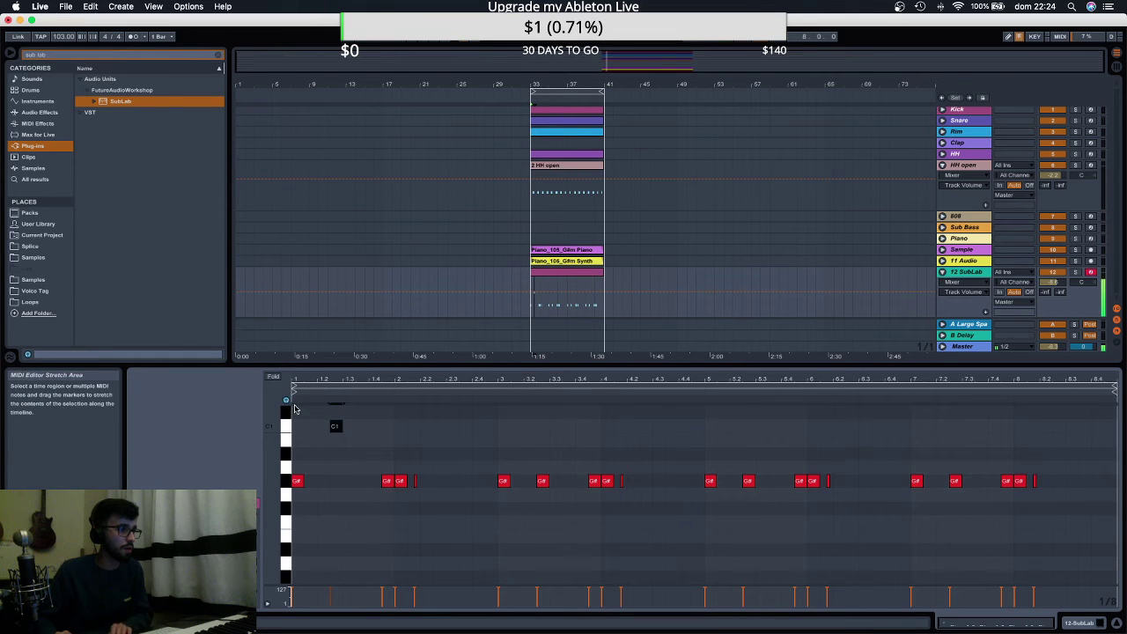
# Select the three bass notes around the start of bar 2 and raise them to E1.
pyautogui.scroll(2, 400, 506)
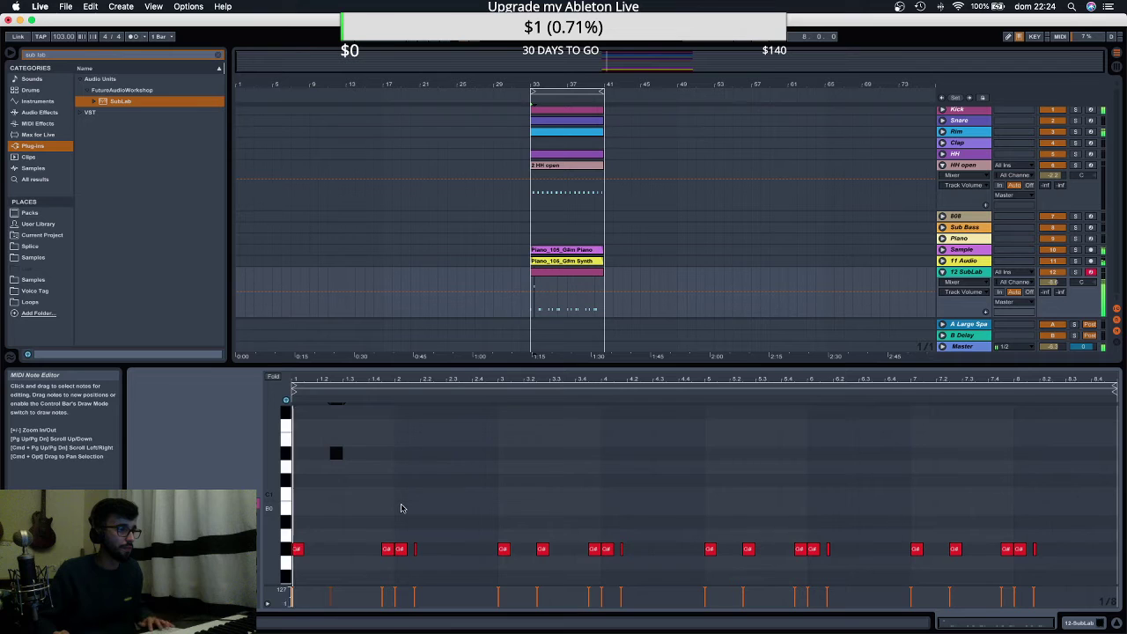
pyautogui.moveTo(377, 539); pyautogui.dragTo(421, 555)
pyautogui.press('Up')
pyautogui.press('Up')
pyautogui.press('Up')
pyautogui.press('Up')
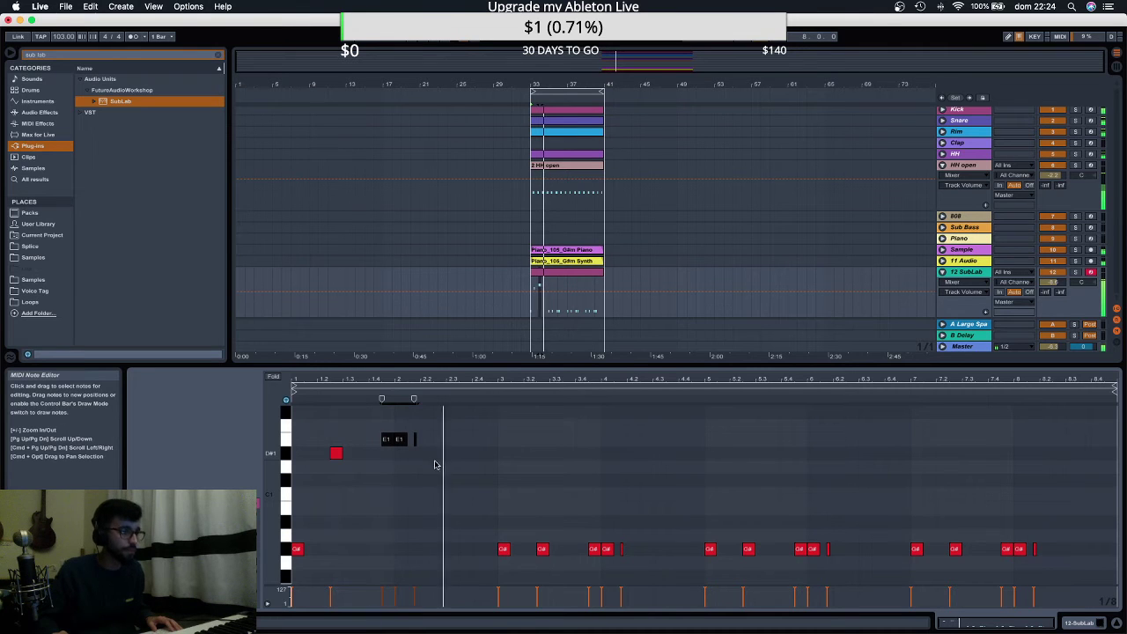
# Add a G#1 bass note an eighth before bar 3 and clear the note selection.
pyautogui.scroll(2, 496, 434)
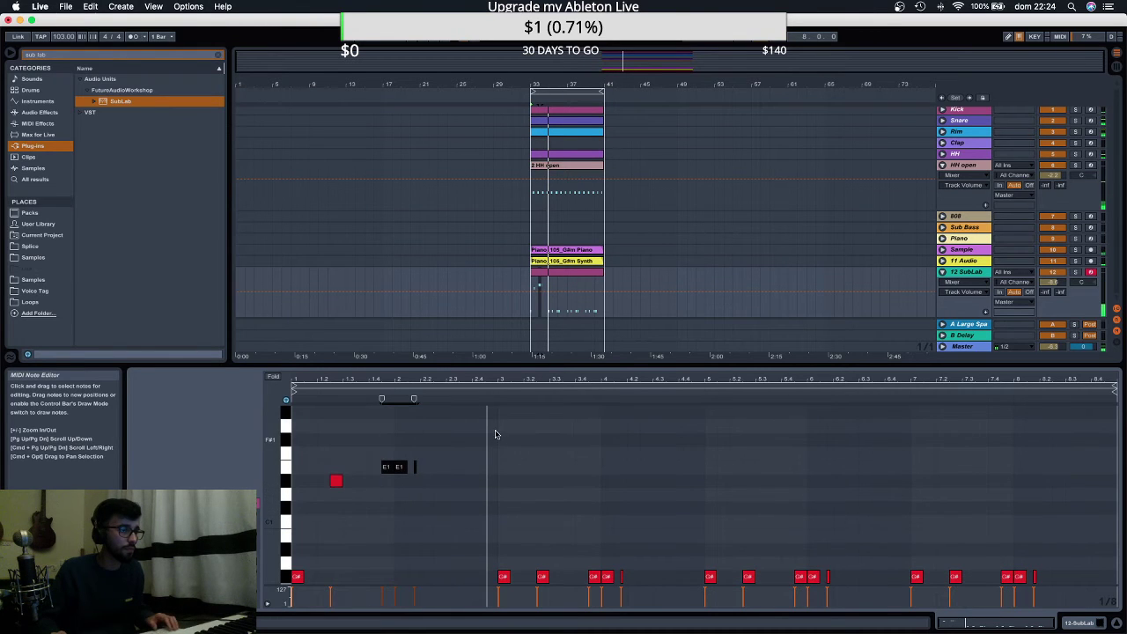
pyautogui.scroll(1, 493, 440)
pyautogui.doubleClick(490, 426)
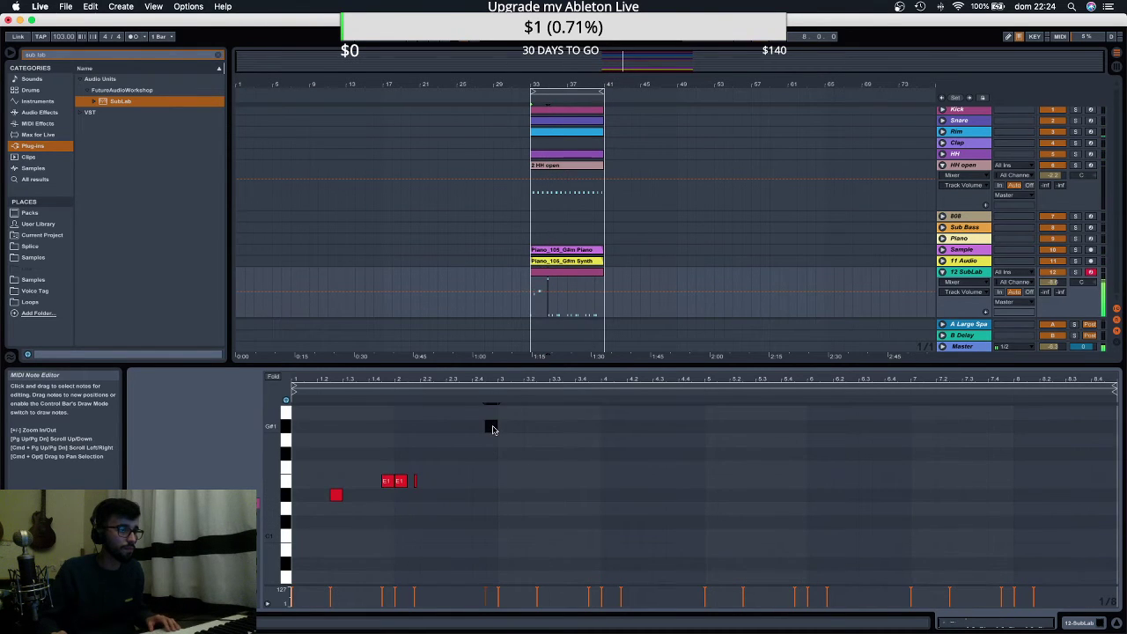
pyautogui.click(471, 394)
# Move the first bass note of bar 3 up to E1 and the second one up to D#1.
pyautogui.scroll(-6, 536, 472)
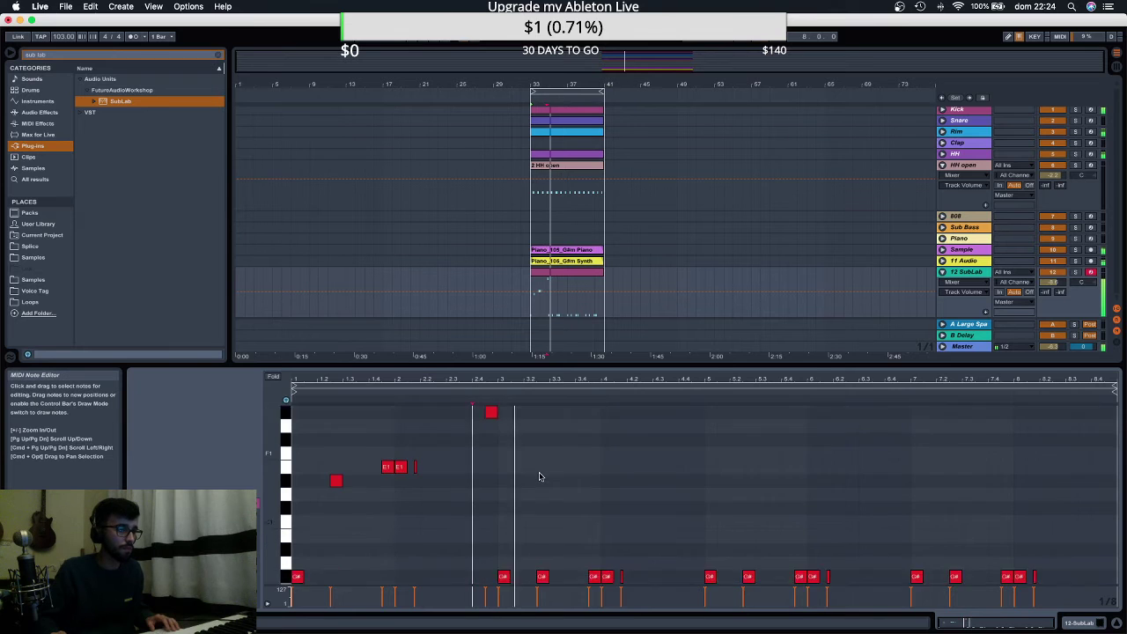
pyautogui.scroll(2, 506, 505)
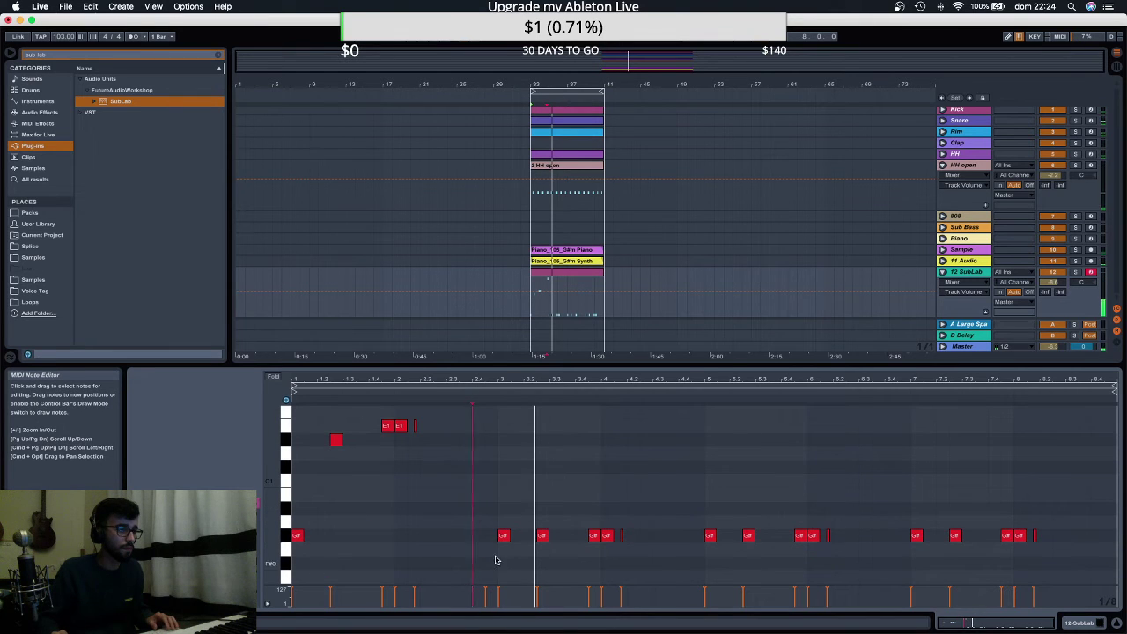
pyautogui.moveTo(505, 535); pyautogui.dragTo(505, 438)
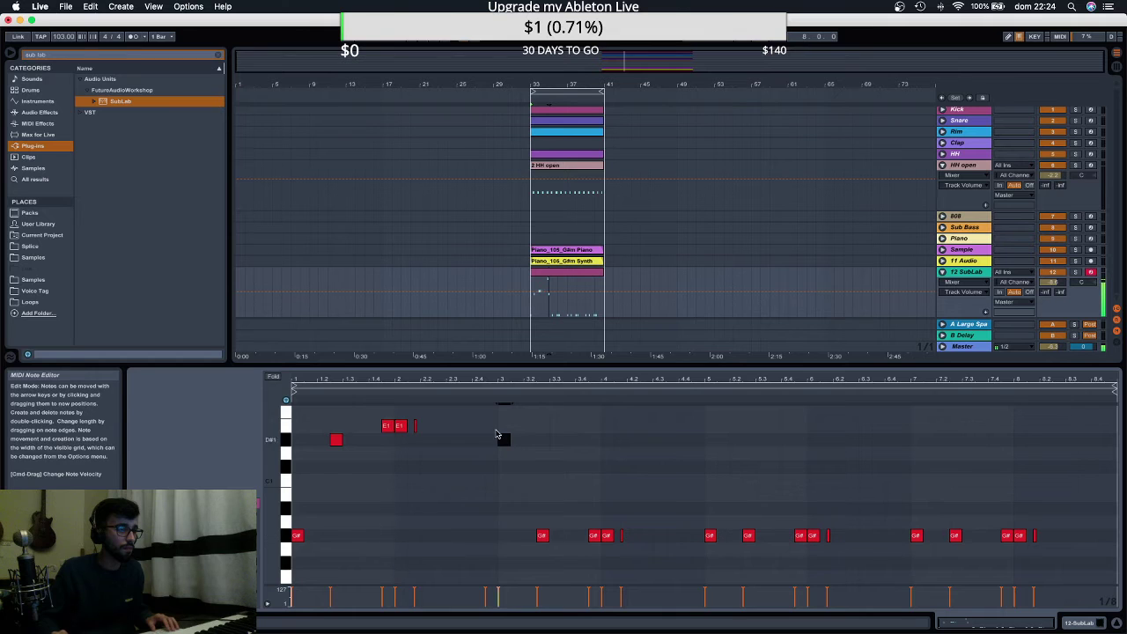
pyautogui.moveTo(541, 535); pyautogui.dragTo(541, 456)
# Raise the bass note an eighth before bar 4 to G#1.
pyautogui.moveTo(593, 536); pyautogui.dragTo(590, 439)
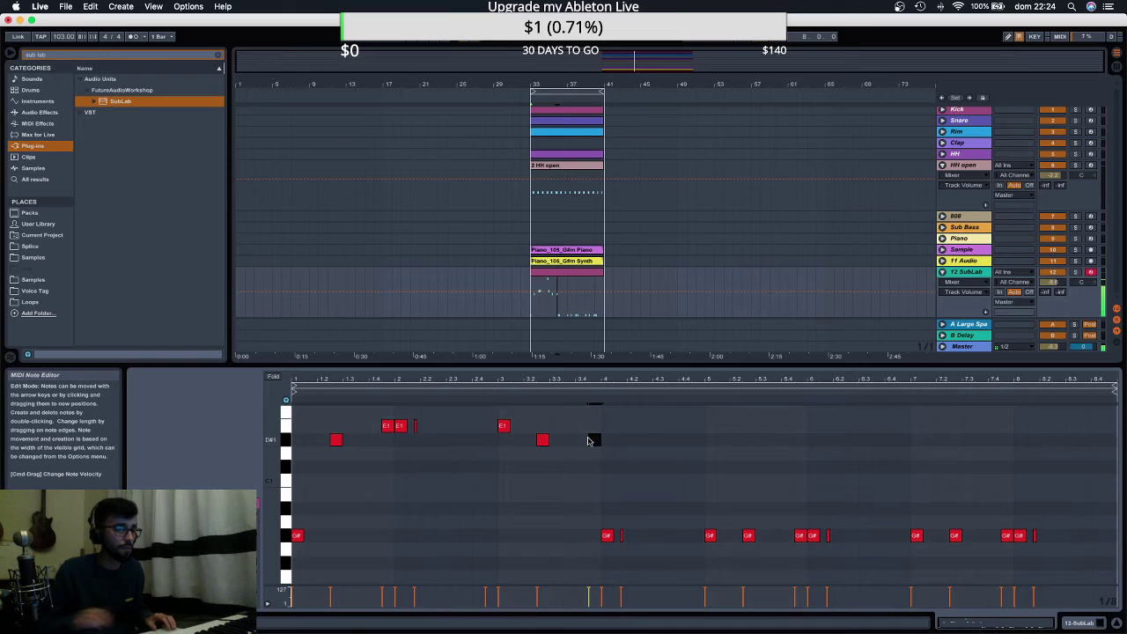
pyautogui.press('Up')
pyautogui.press('Up')
pyautogui.press('Up')
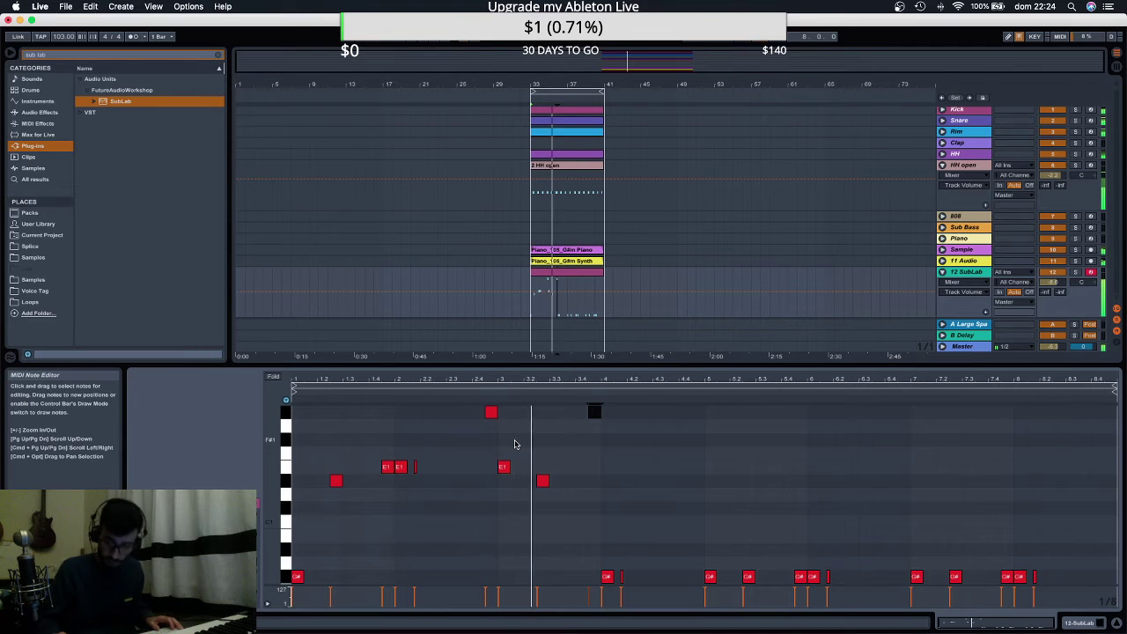
# Raise the second bass note of bar 3 to F#1 and drop the note just before bar 4 an octave to G#0.
pyautogui.click(543, 482)
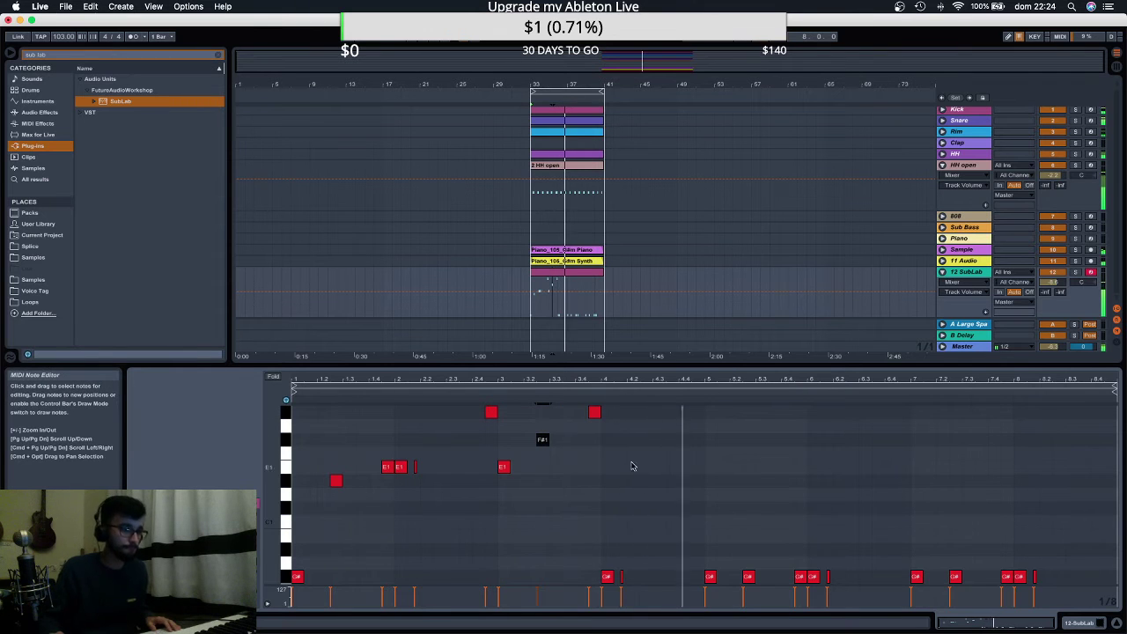
pyautogui.click(594, 413)
pyautogui.hotkey('shift', 'Down')
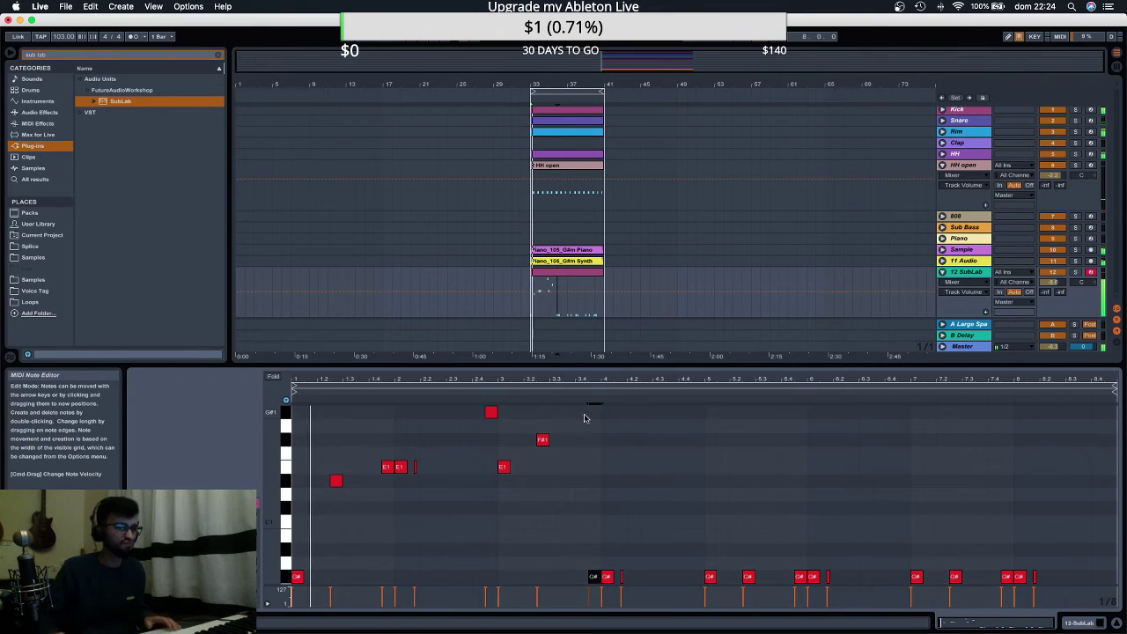
# Add an A#1 bass note in bar 3 and move it to the second half of beat 3.
pyautogui.scroll(2, 590, 445)
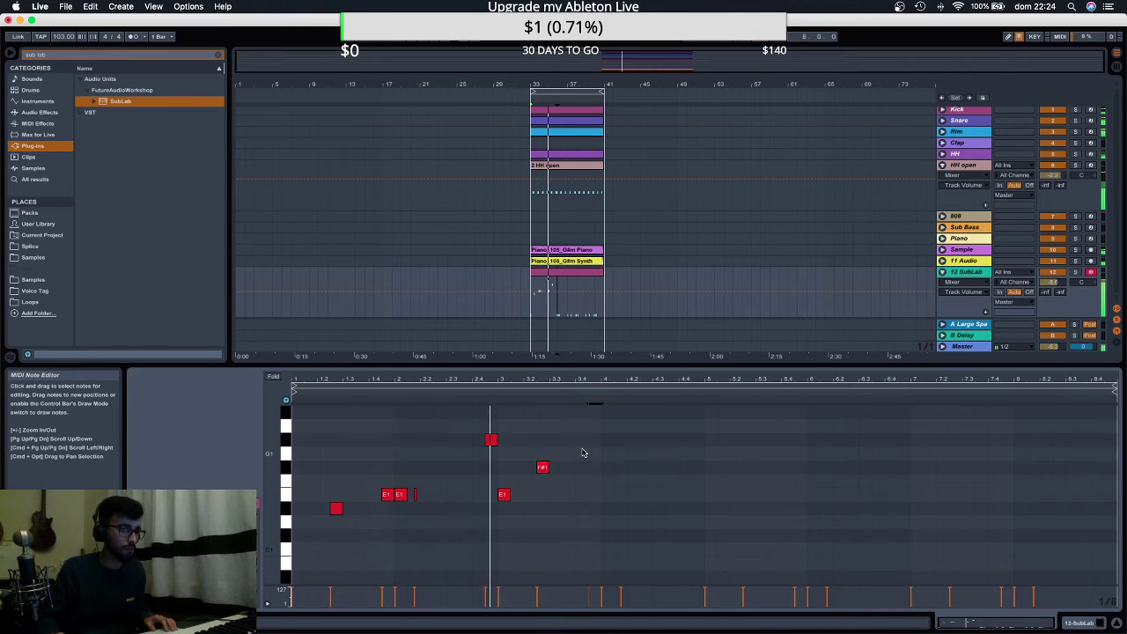
pyautogui.doubleClick(585, 417)
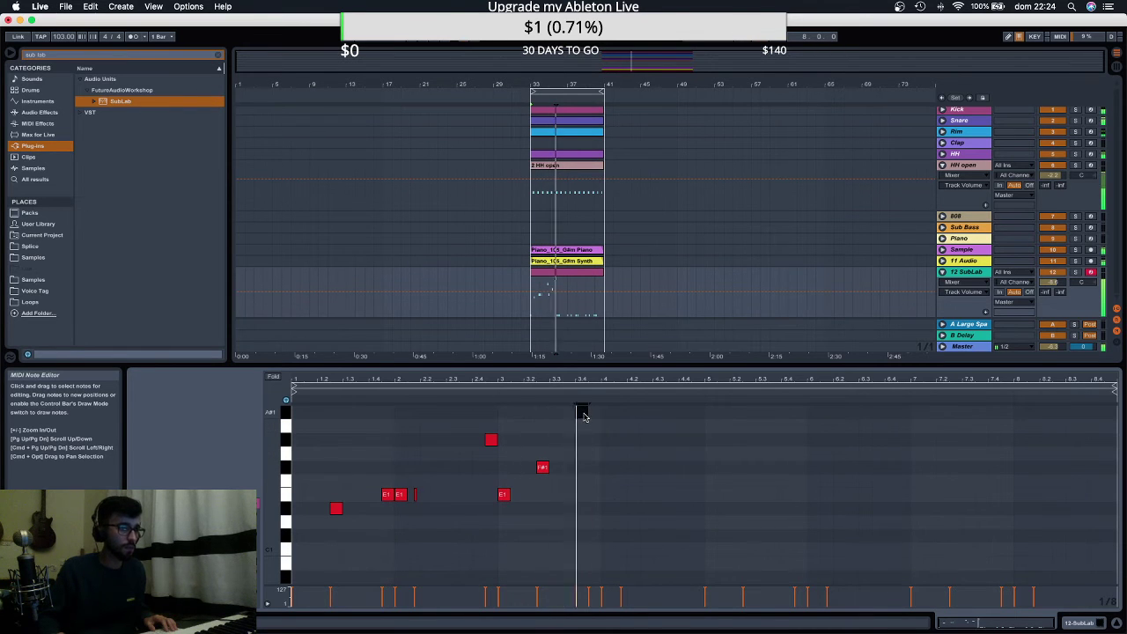
pyautogui.moveTo(583, 416); pyautogui.dragTo(557, 416)
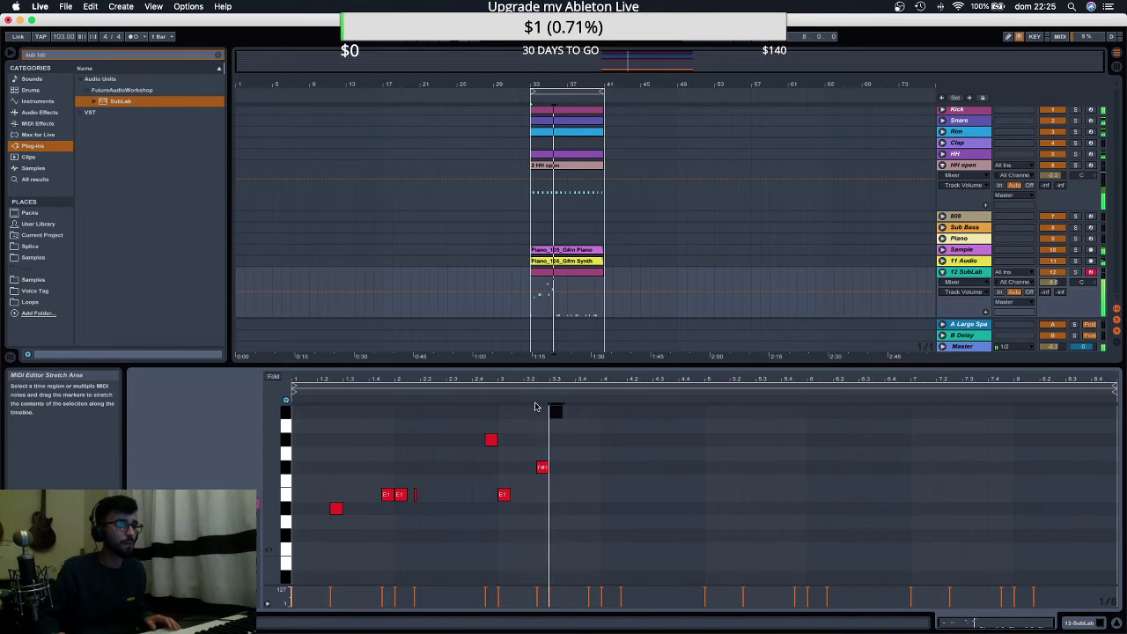
pyautogui.moveTo(558, 411); pyautogui.dragTo(570, 414)
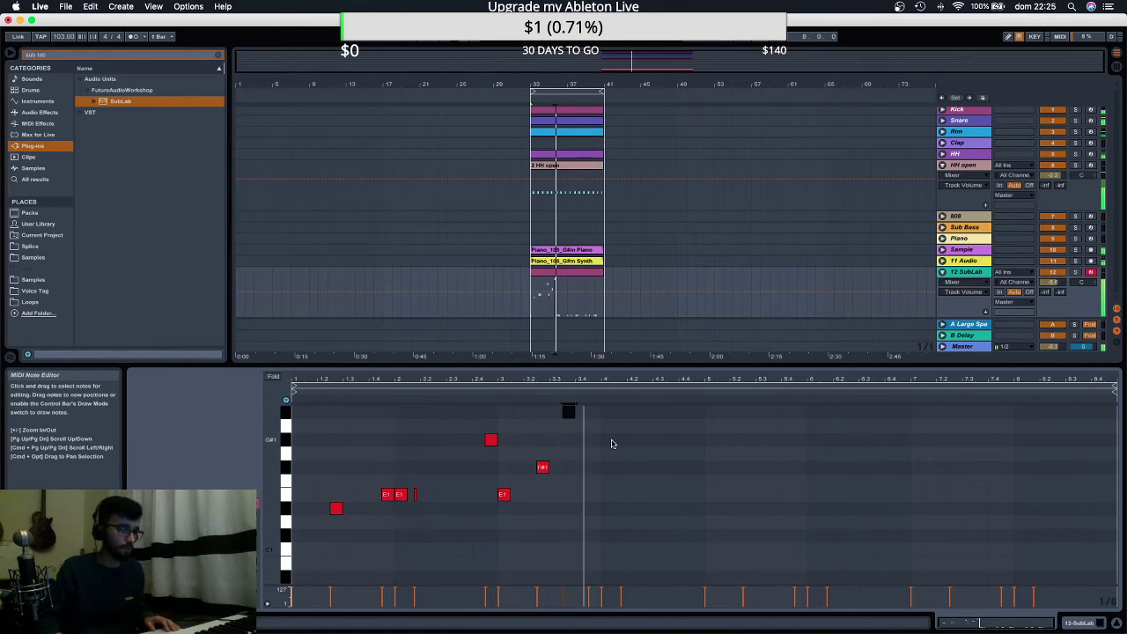
# Duplicate the G#0 bass note just before bar 4 onto the eighth directly before it, at beat 3.4.
pyautogui.scroll(-3, 596, 485)
pyautogui.click(593, 508)
pyautogui.press('space')
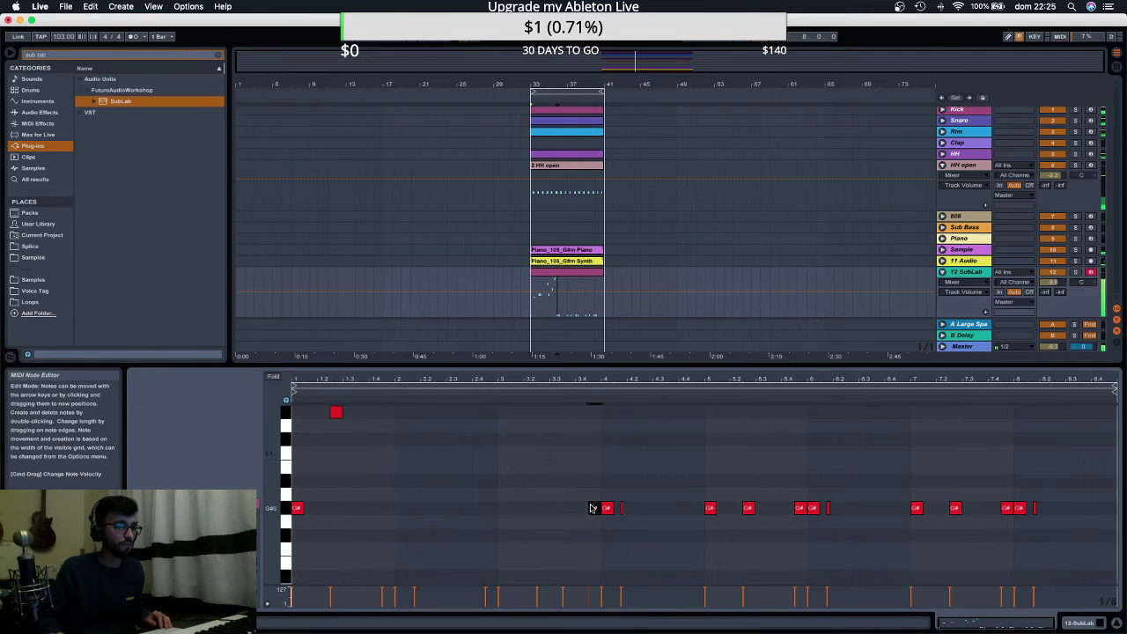
pyautogui.moveTo(588, 510); pyautogui.dragTo(585, 510)
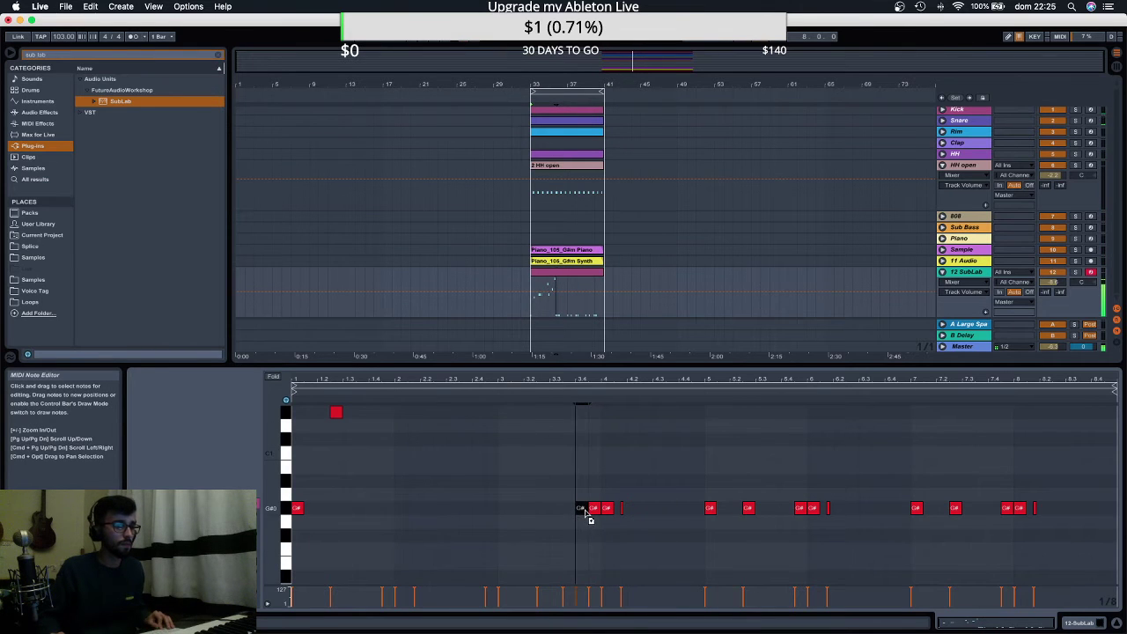
# Delete the G#0 bass note an eighth before bar 4 and all bass notes from bar 5 onward.
pyautogui.press('space')
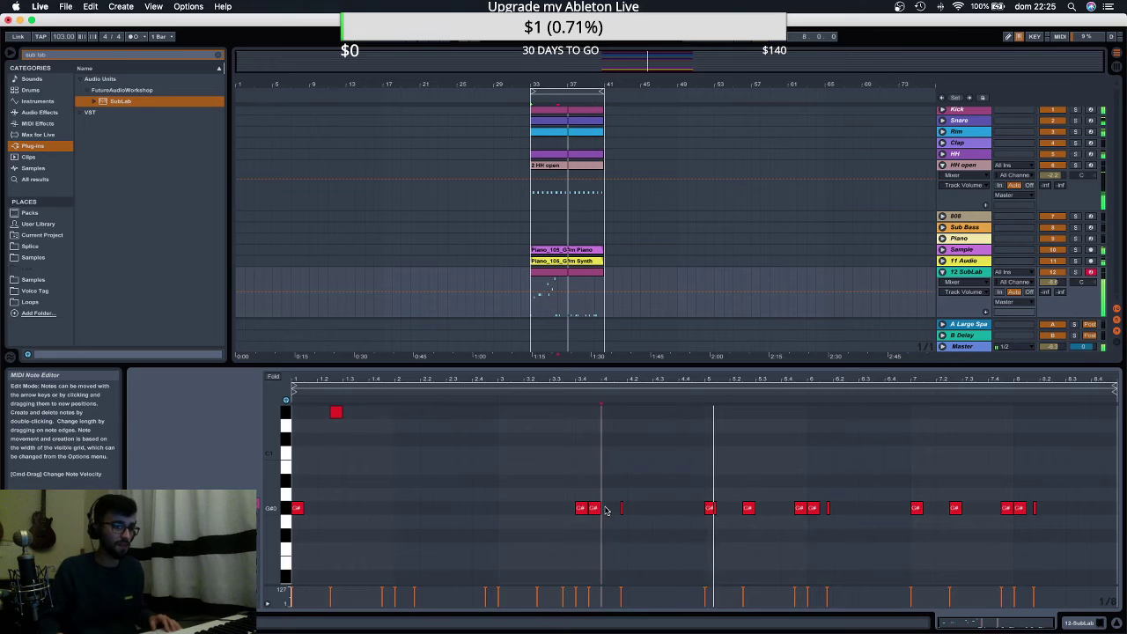
pyautogui.moveTo(606, 509); pyautogui.dragTo(618, 508)
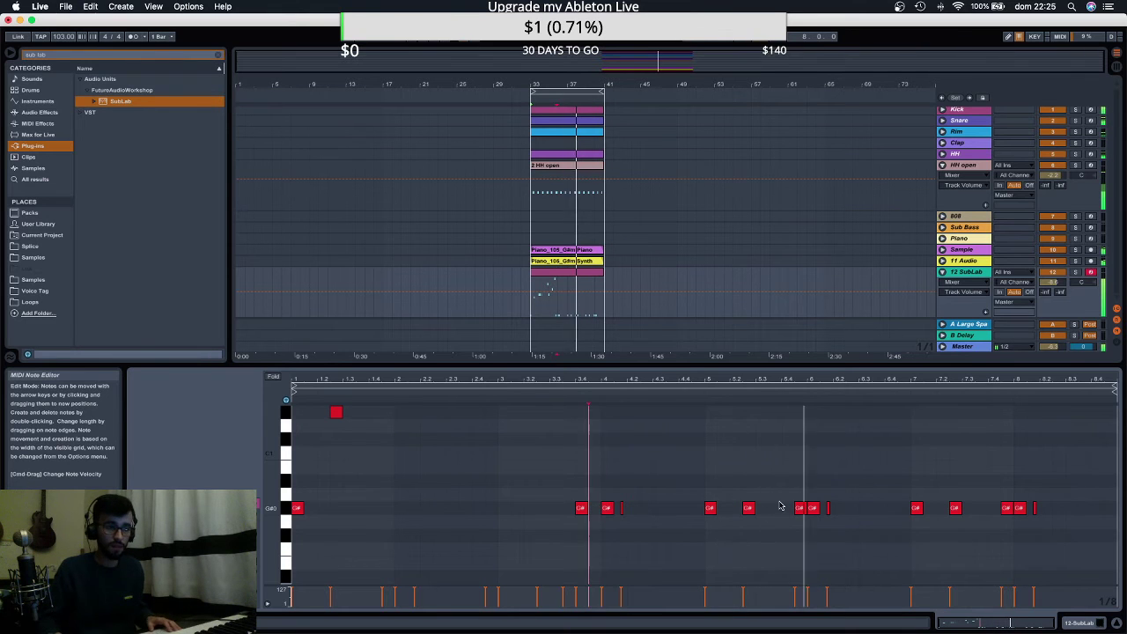
pyautogui.scroll(2, 721, 485)
pyautogui.moveTo(691, 584); pyautogui.dragTo(1114, 442)
pyautogui.press('Delete')
# Duplicate all remaining bass notes and shift the copy so it starts exactly on bar 5.
pyautogui.scroll(2, 747, 496)
pyautogui.press('super+a')
pyautogui.press('super+d')
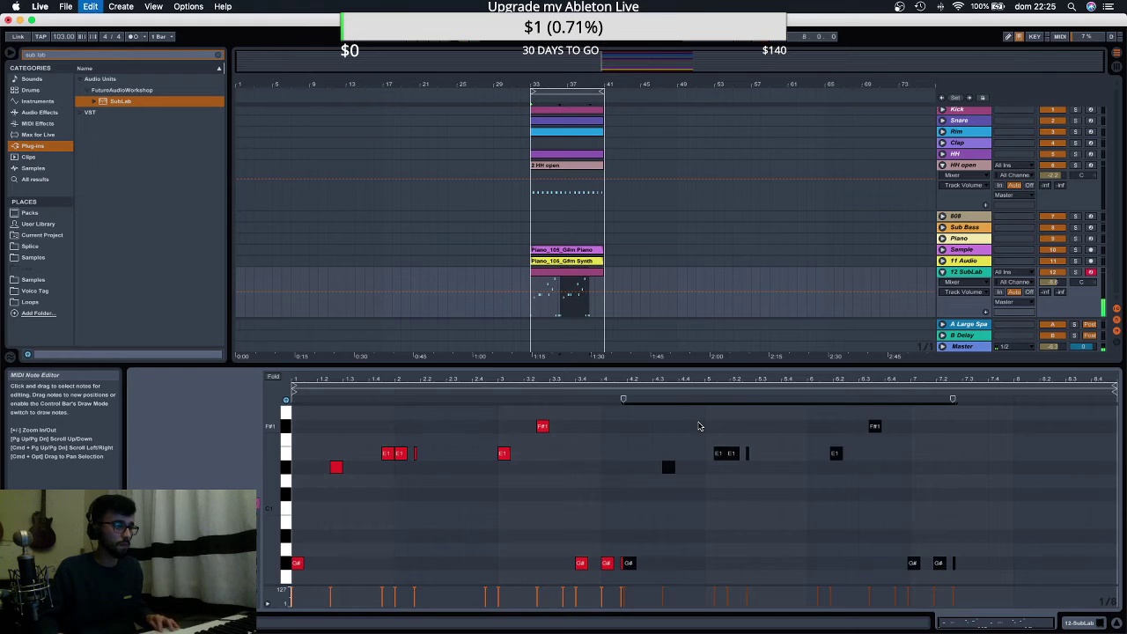
pyautogui.press('Right')
pyautogui.press('Right')
pyautogui.press('Right')
pyautogui.press('Right')
pyautogui.press('Right')
pyautogui.press('Right')
pyautogui.press('Right')
pyautogui.press('Right')
pyautogui.press('Right')
pyautogui.press('Right')
pyautogui.press('Right')
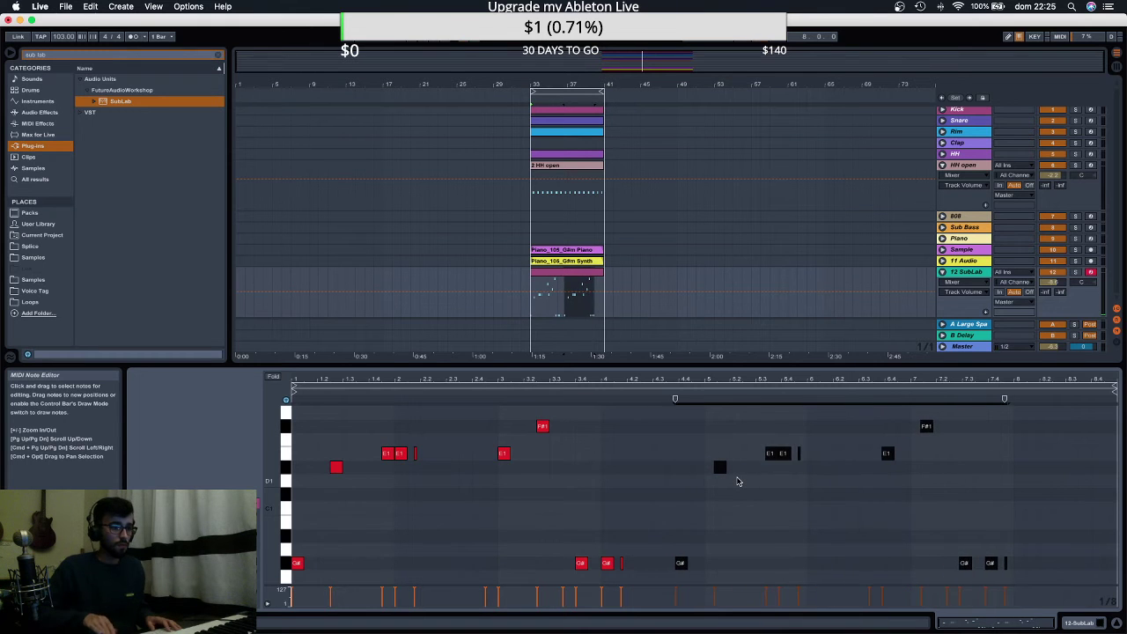
pyautogui.press('Right')
pyautogui.press('Right')
pyautogui.press('Right')
pyautogui.press('Right')
# Play back the bassline and raise the E1 note an eighth before bar 2 to G#1.
pyautogui.press('space')
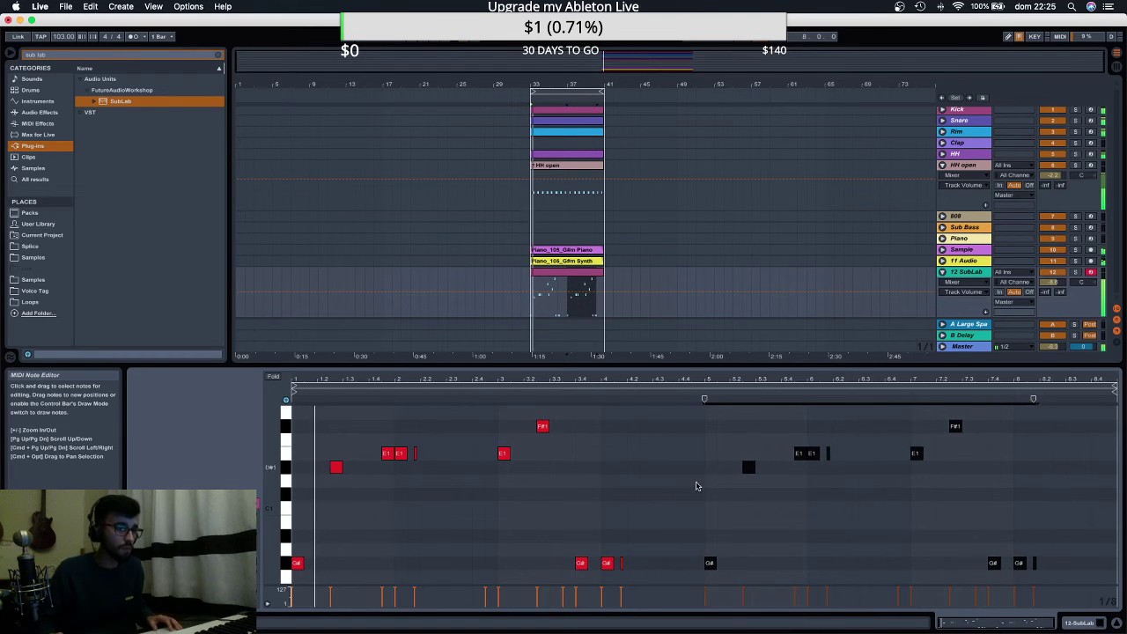
pyautogui.click(680, 514)
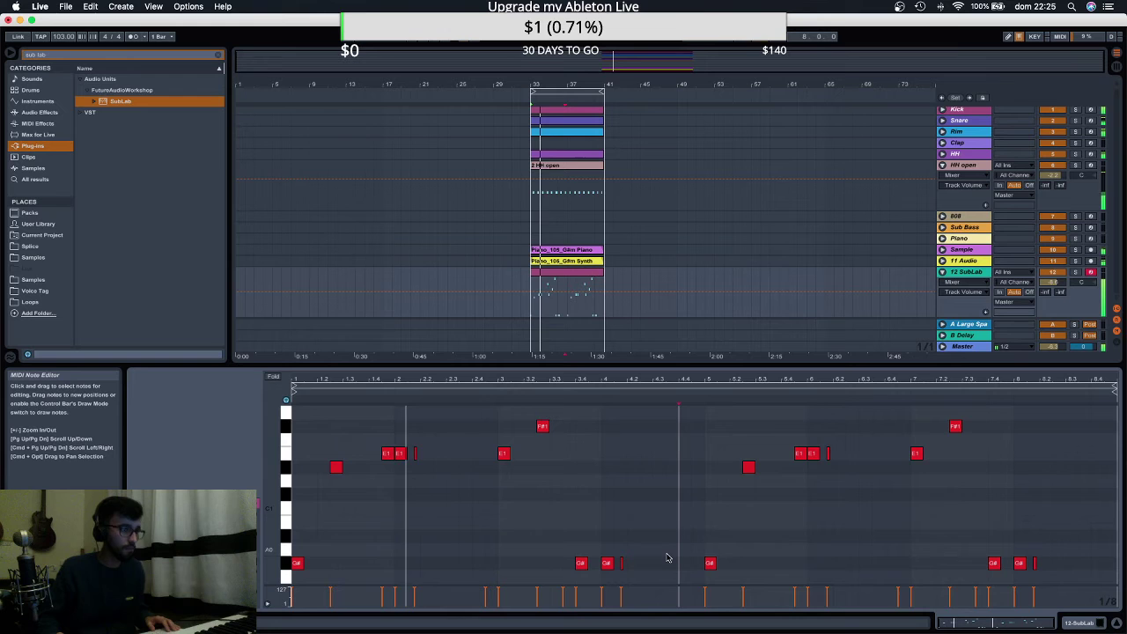
pyautogui.press('space')
pyautogui.moveTo(385, 454); pyautogui.dragTo(385, 404)
pyautogui.press('space')
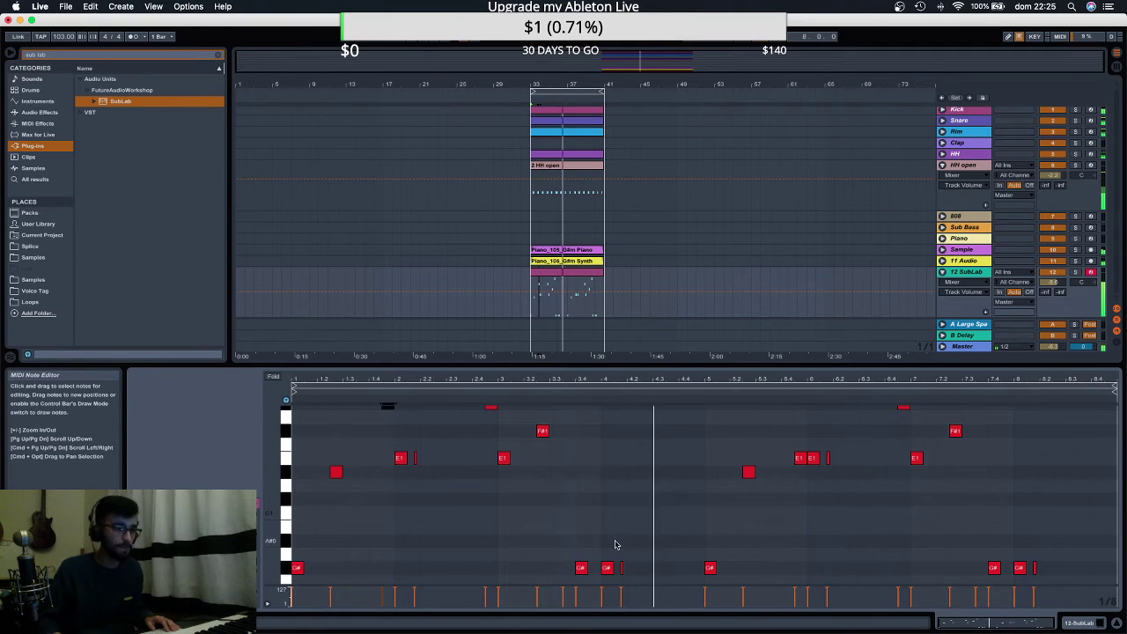
# Try an F#1 bass note on bar 4 and an eighth before it, and remove the trial note.
pyautogui.press('space')
pyautogui.click(607, 568)
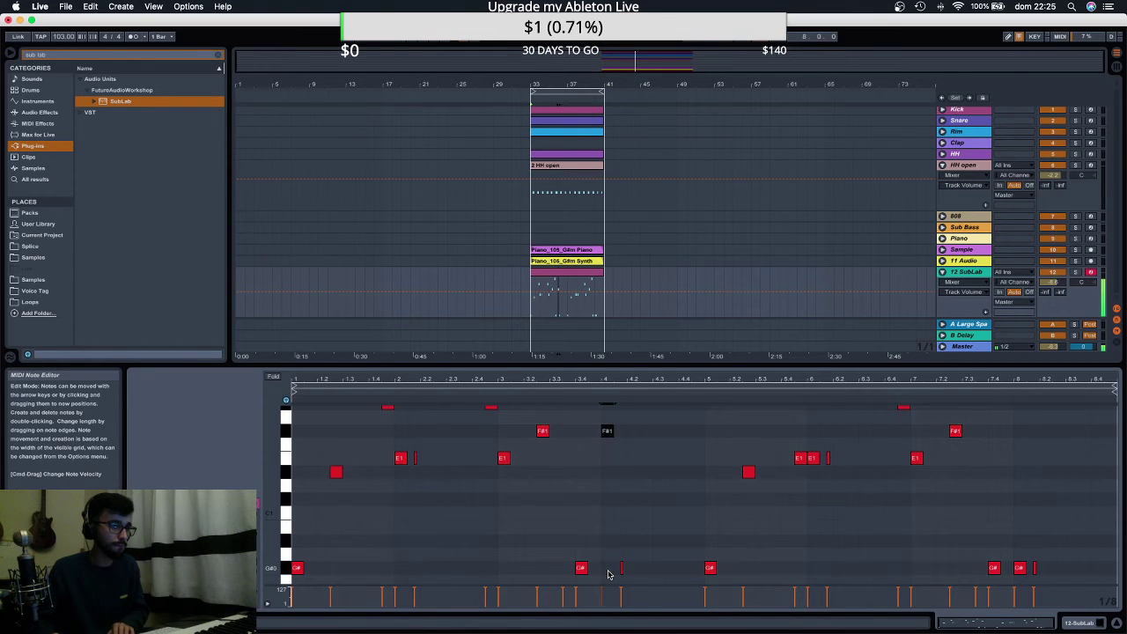
pyautogui.moveTo(614, 486); pyautogui.dragTo(614, 577)
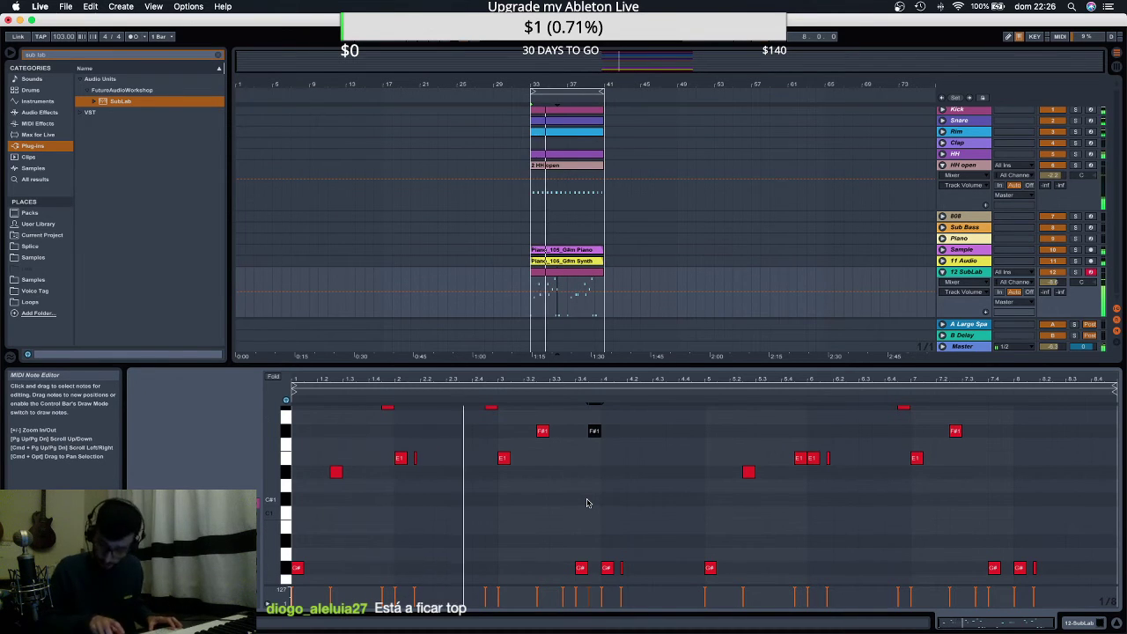
pyautogui.click(607, 485)
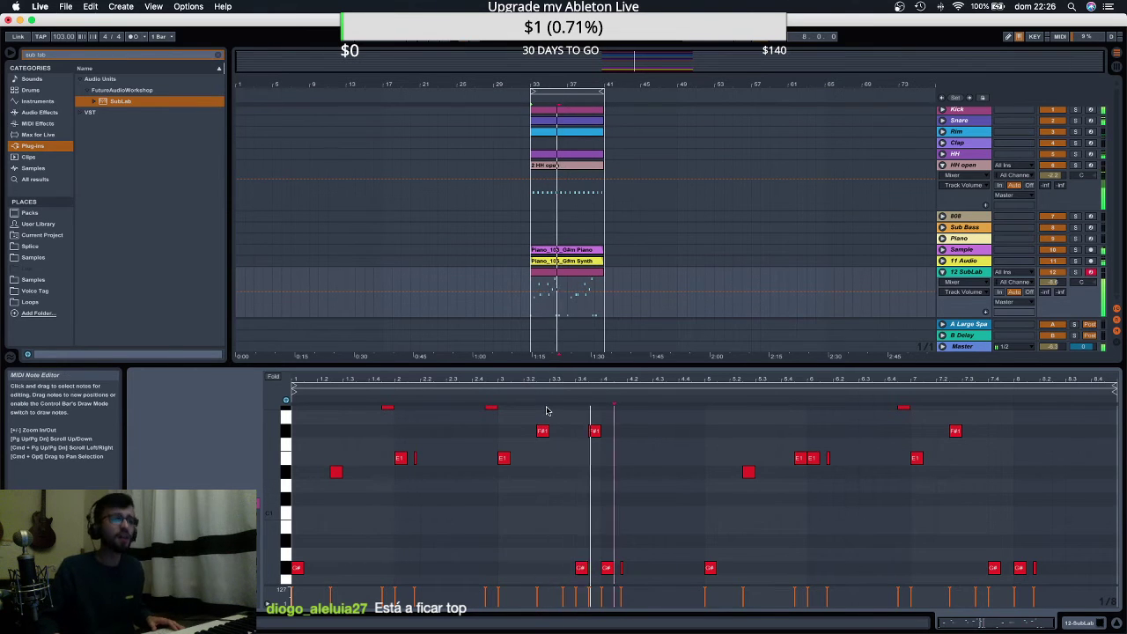
pyautogui.click(596, 432)
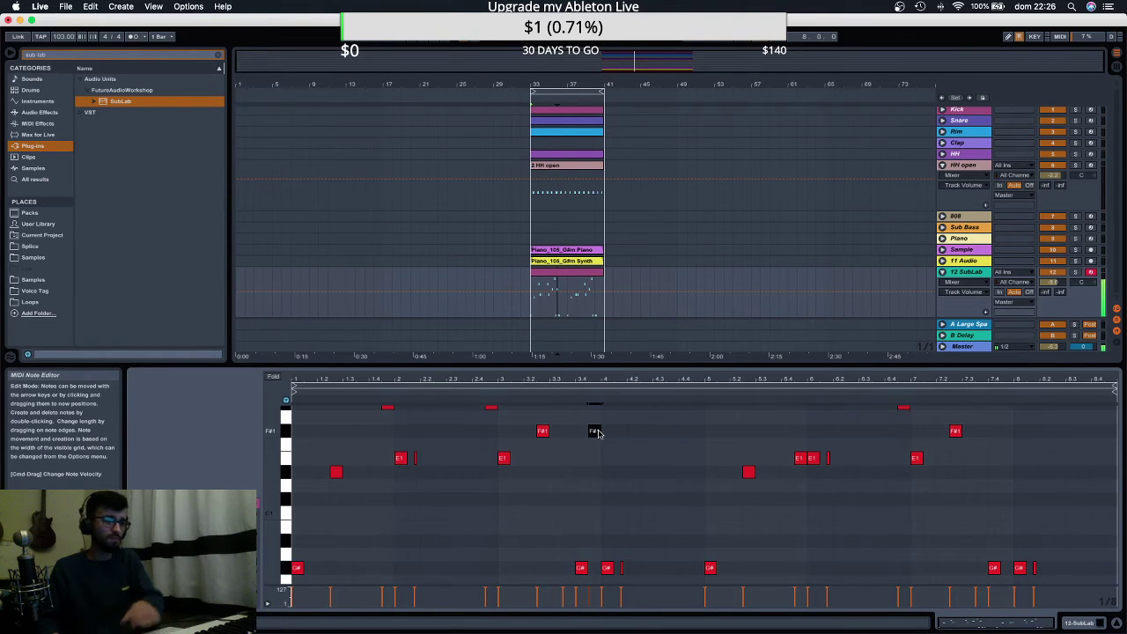
pyautogui.press('space')
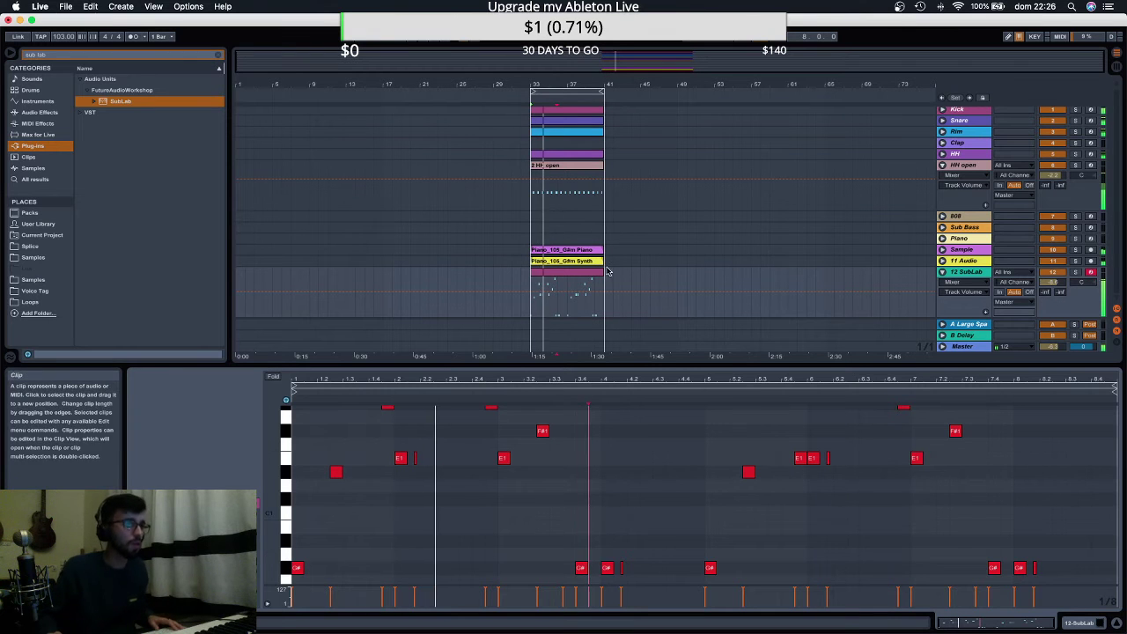
# Enlarge the arrangement area and search the Samples folder for "shaker".
pyautogui.moveTo(632, 366); pyautogui.dragTo(647, 440)
pyautogui.click(95, 55)
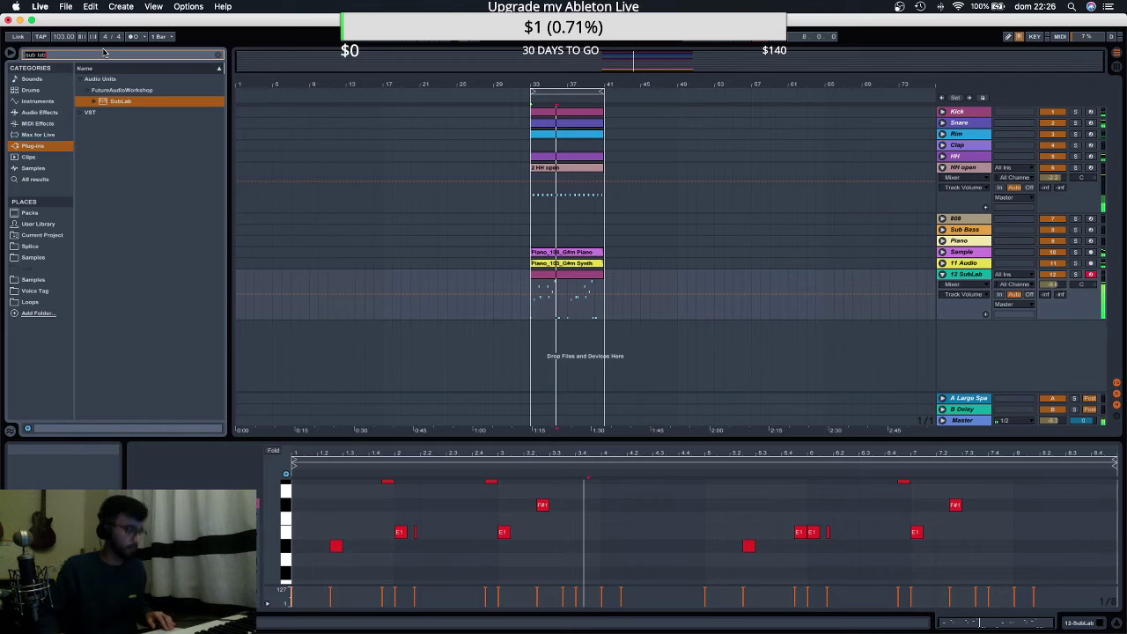
pyautogui.rightClick(985, 274)
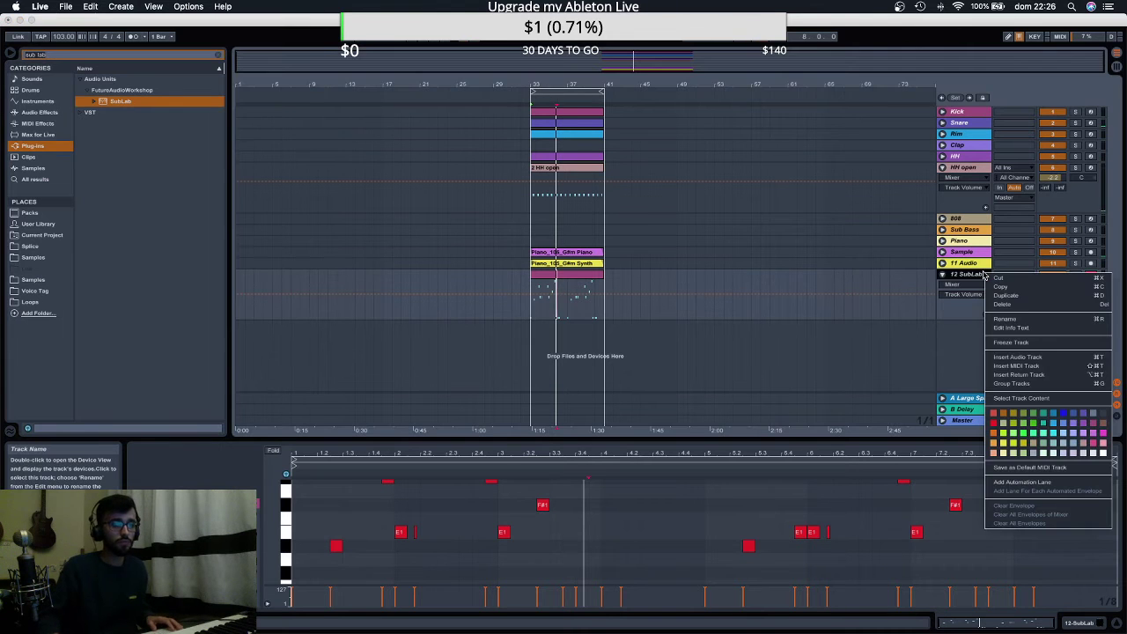
pyautogui.click(856, 335)
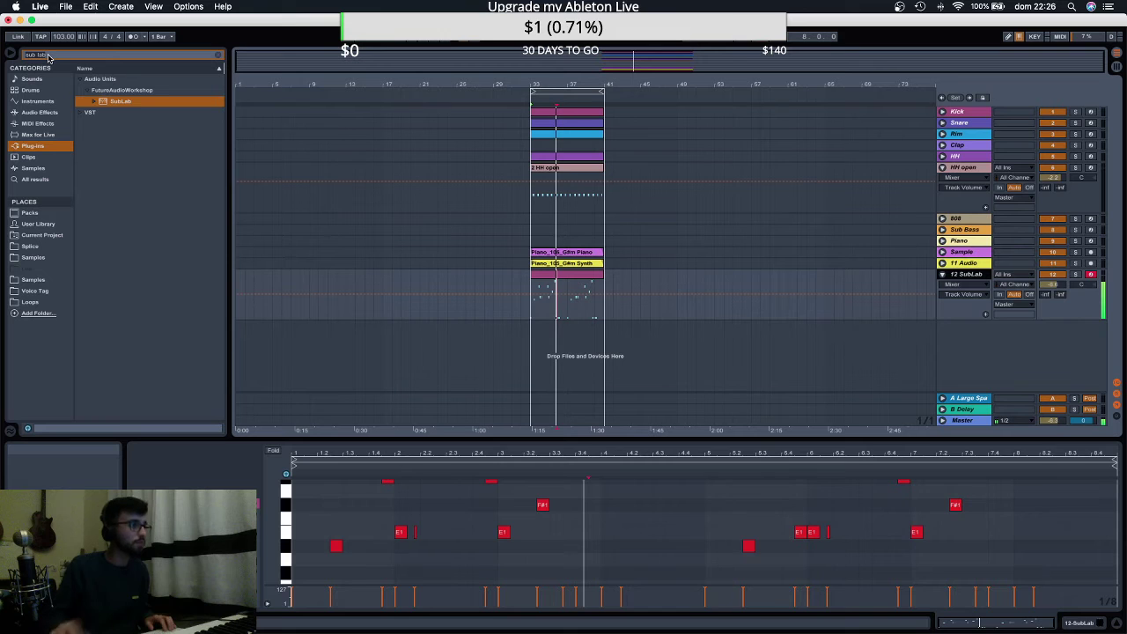
pyautogui.click(292, 199)
pyautogui.click(120, 57)
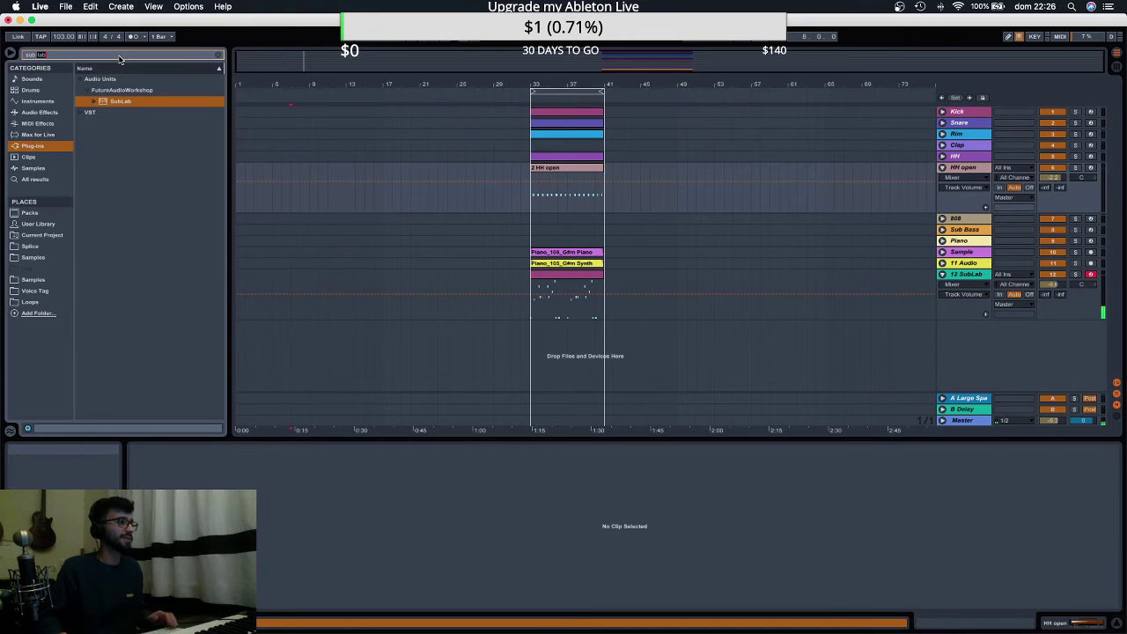
pyautogui.write('shaker')
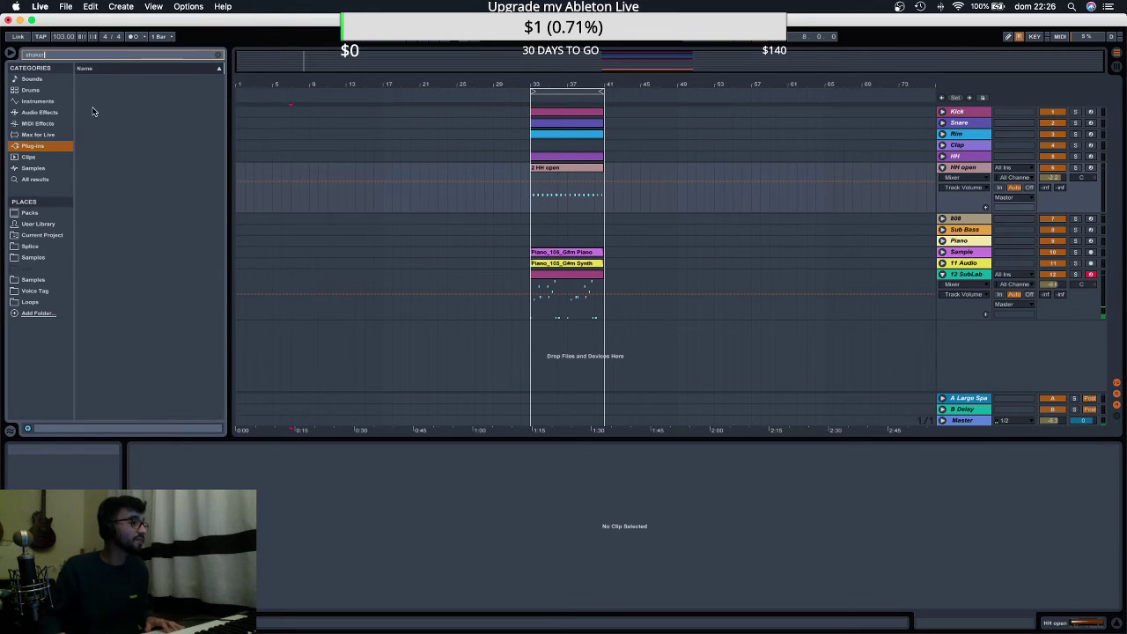
pyautogui.click(36, 279)
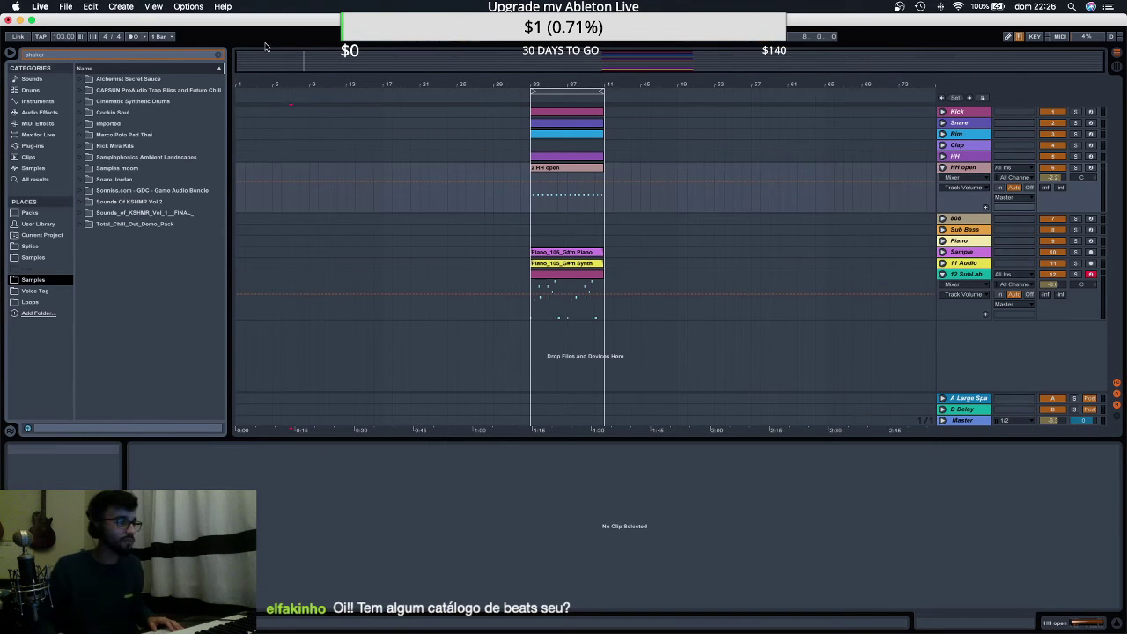
# Select the SubLab clip and listen to the looped section.
pyautogui.click(575, 278)
pyautogui.press('space')
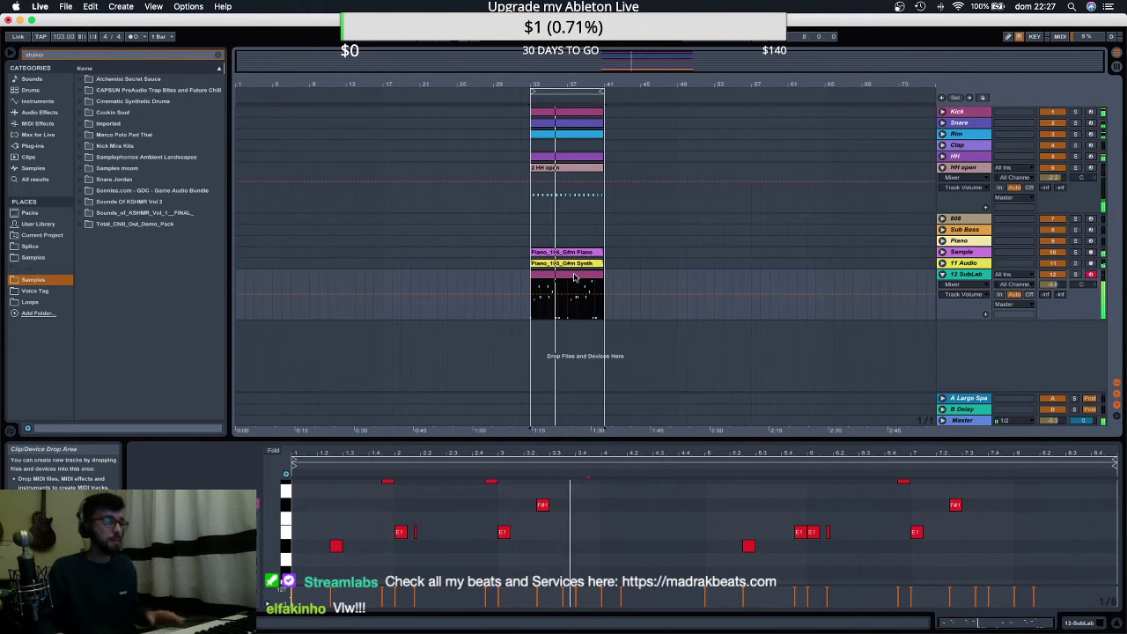
pyautogui.press('space')
pyautogui.press('space')
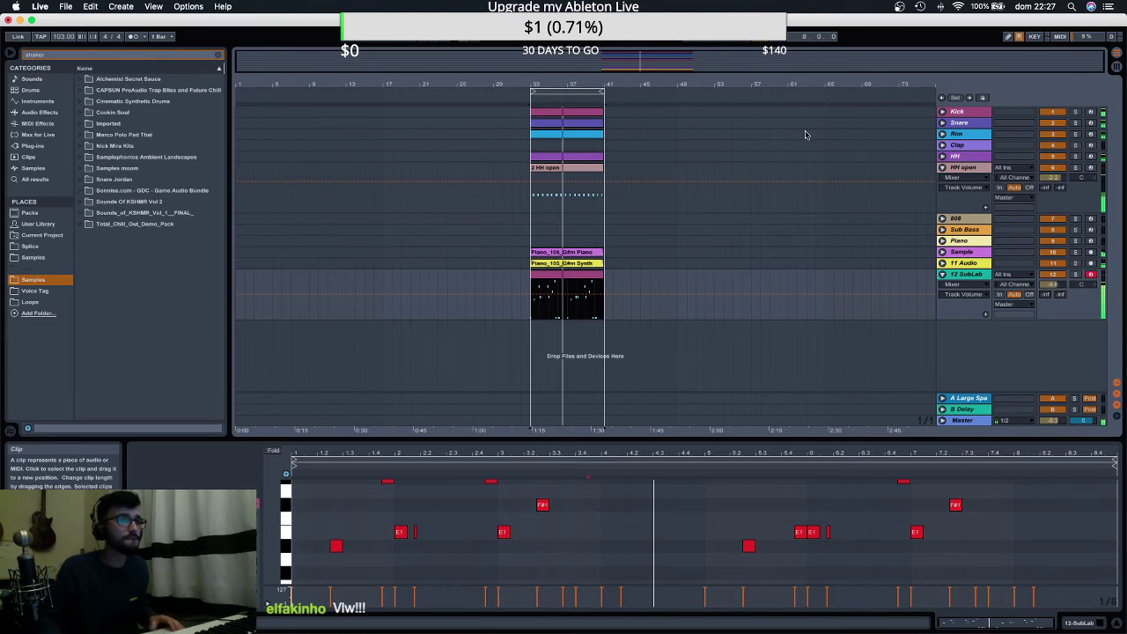
# Audition the single-hit shaker samples in the Splice folder's Lovesick - RnB Soul pack.
pyautogui.click(44, 246)
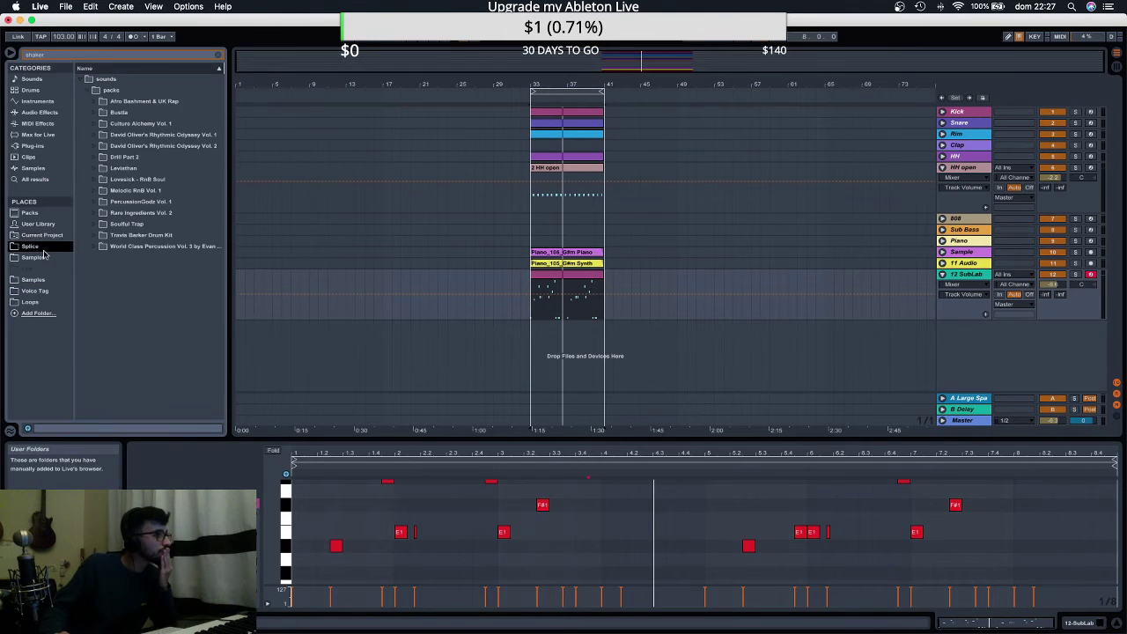
pyautogui.click(93, 179)
pyautogui.click(103, 190)
pyautogui.click(111, 201)
pyautogui.click(119, 213)
pyautogui.click(138, 227)
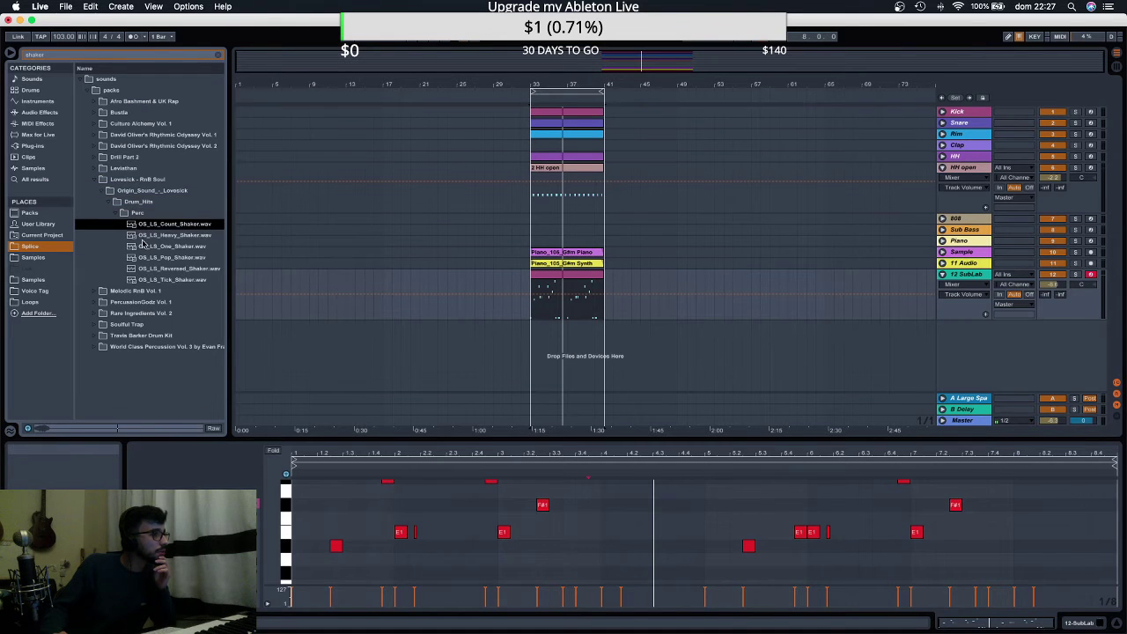
pyautogui.click(143, 246)
pyautogui.click(147, 258)
pyautogui.click(148, 278)
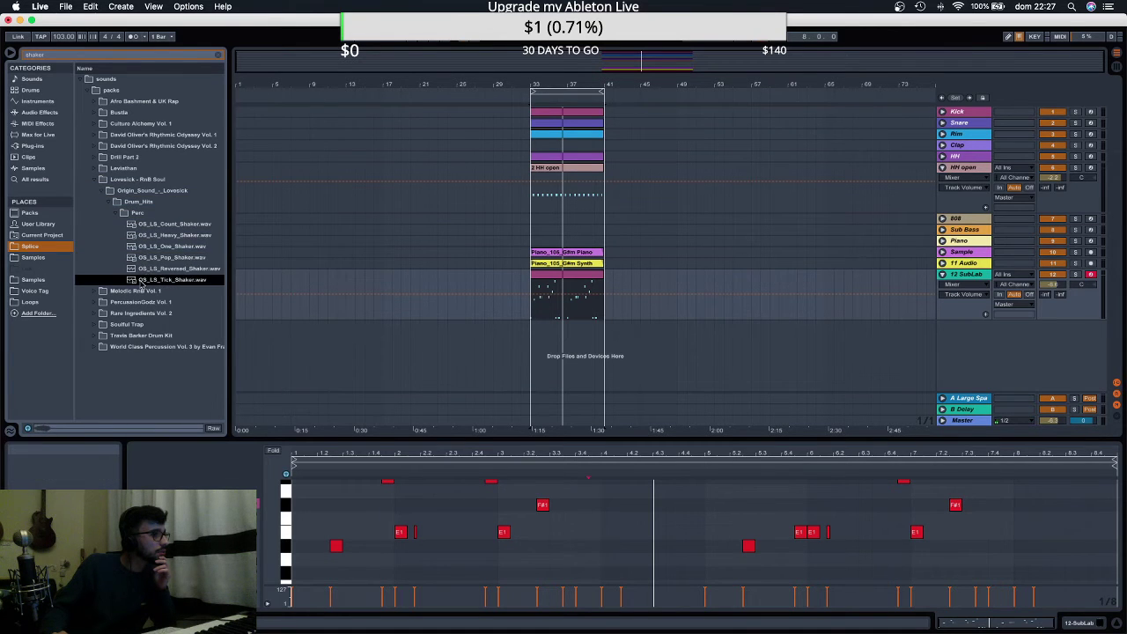
# Audition the shaker sample MRNBV1_01_A_Shakers_060.wav in the Melodic RnB Vol. 1 pack.
pyautogui.click(94, 290)
pyautogui.click(105, 203)
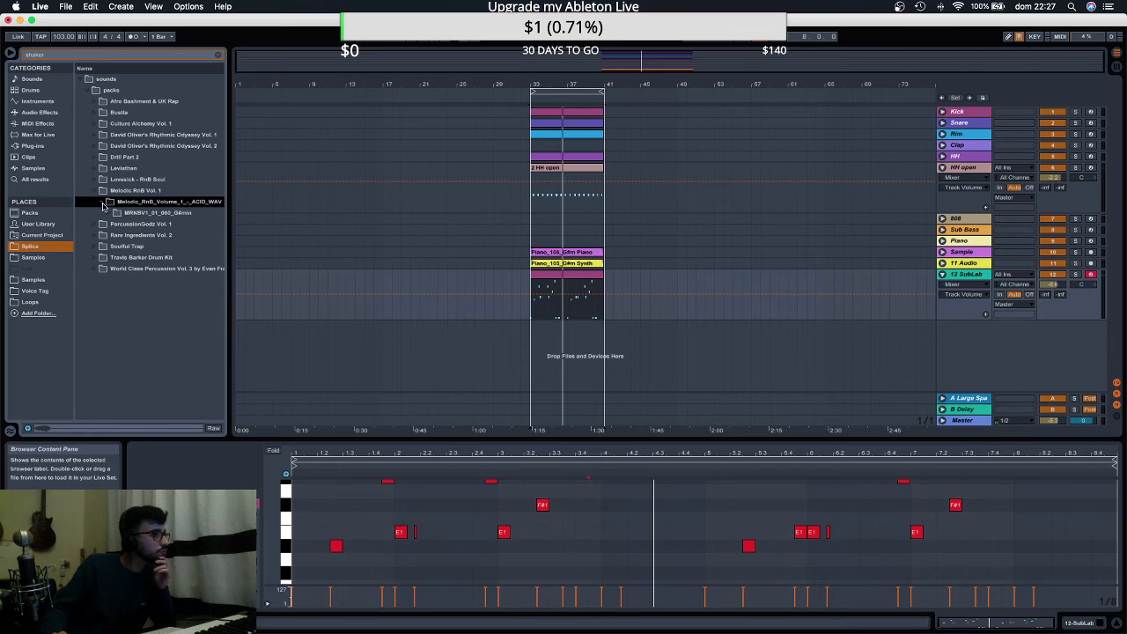
pyautogui.click(110, 214)
pyautogui.click(138, 224)
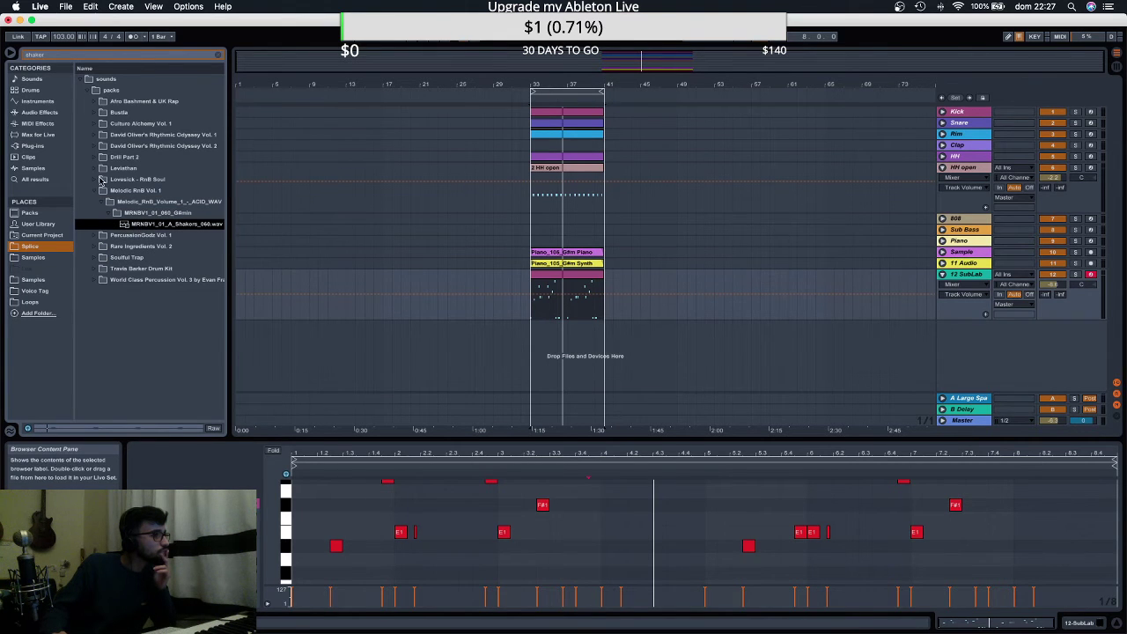
# Narrow the Splice search to "shaker loop" and audition both loops in the Rare Ingredients Vol. 2 Shakers folder.
pyautogui.click(63, 56)
pyautogui.write('loop')
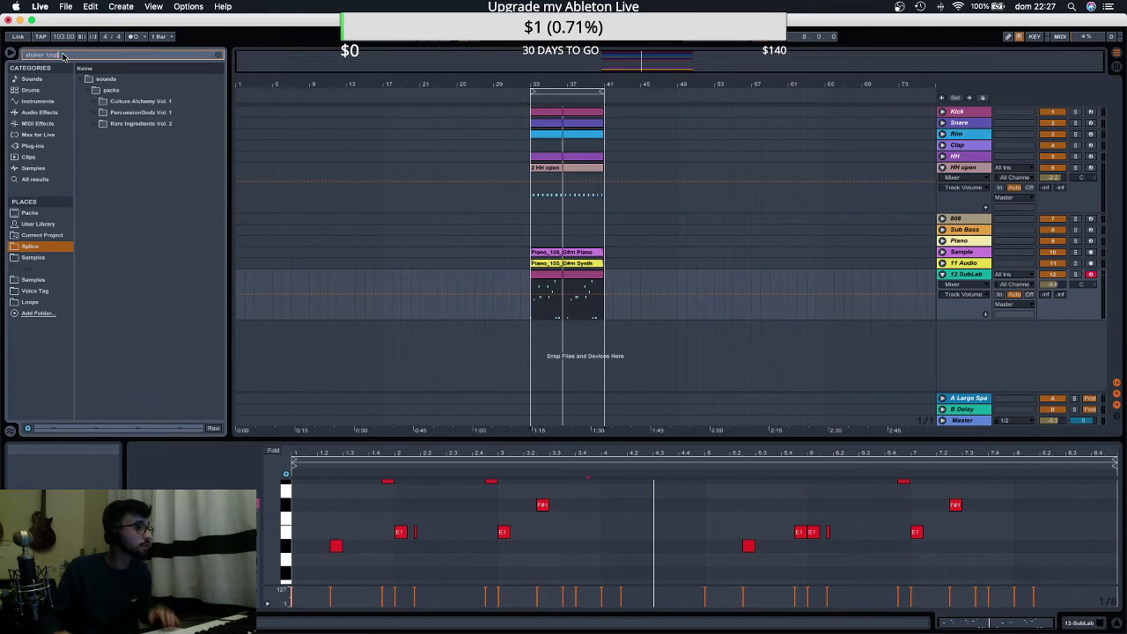
pyautogui.click(94, 124)
pyautogui.click(101, 135)
pyautogui.click(110, 145)
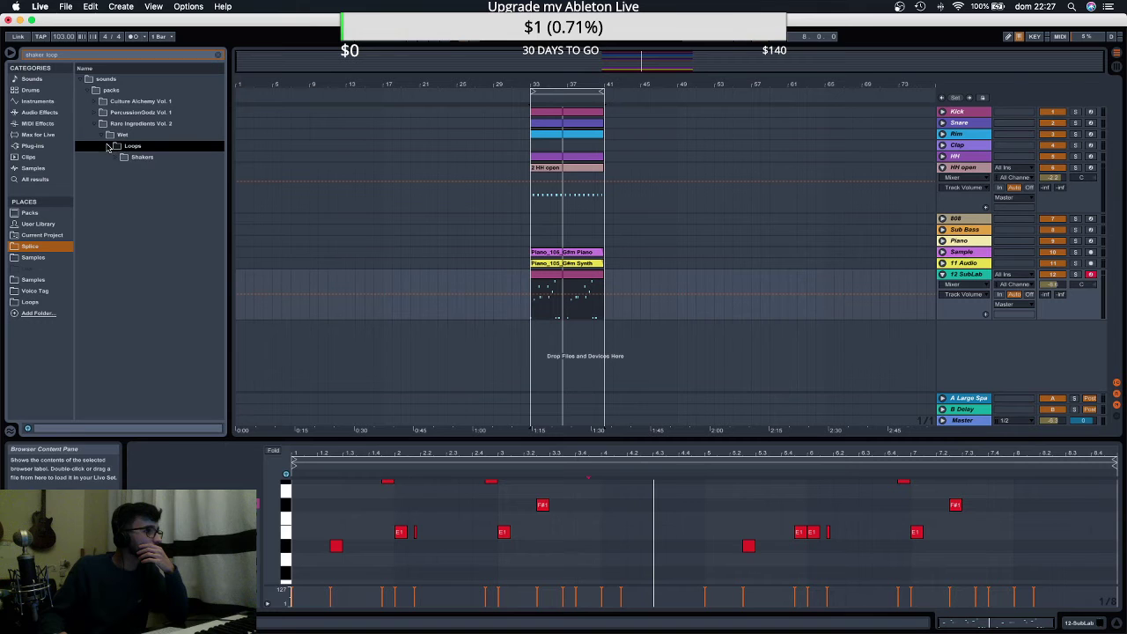
pyautogui.click(121, 156)
pyautogui.click(150, 169)
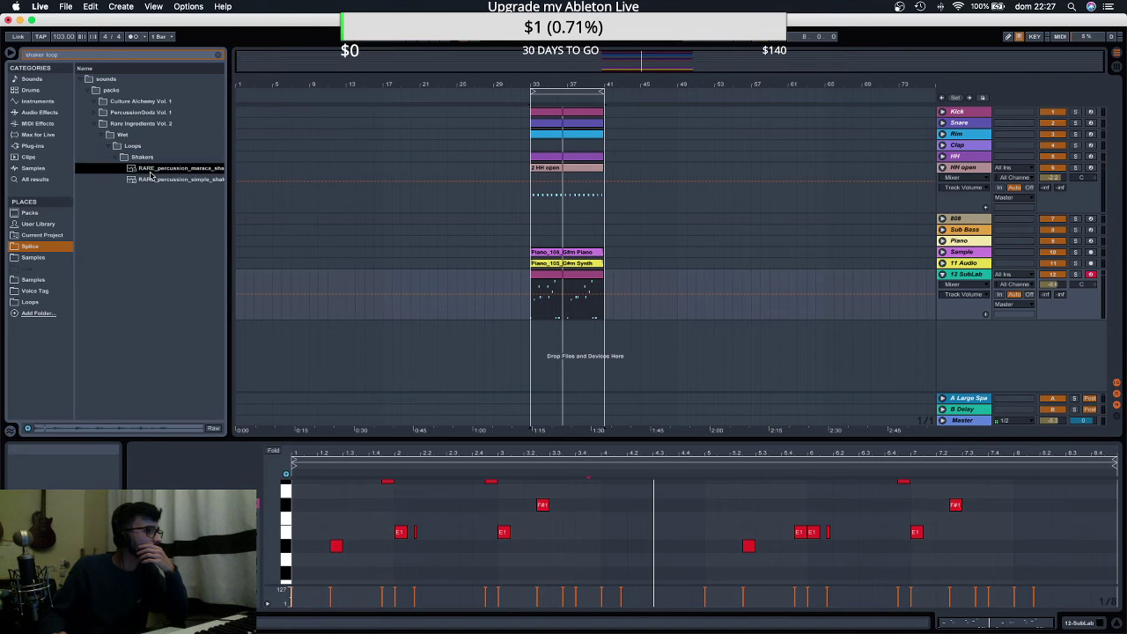
pyautogui.click(152, 182)
# Place the RARE_percussion_simple shaker loop on a new audio track across bars 33 to 41 and lower its volume to about -4.5 dB.
pyautogui.moveTo(151, 181); pyautogui.dragTo(603, 323)
pyautogui.click(1056, 324)
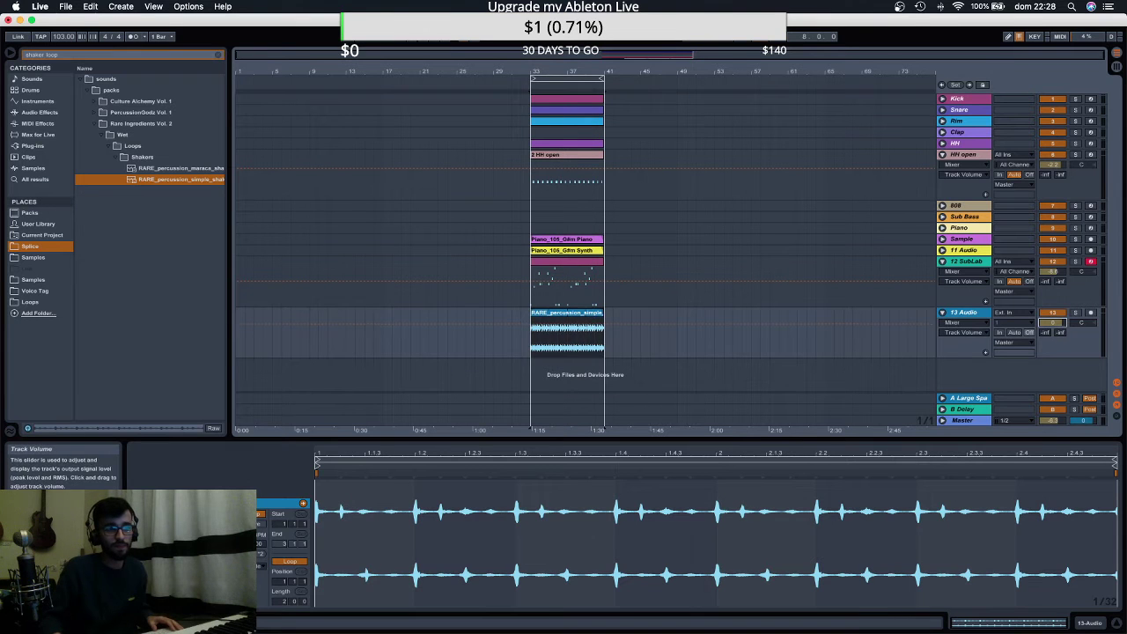
pyautogui.press('space')
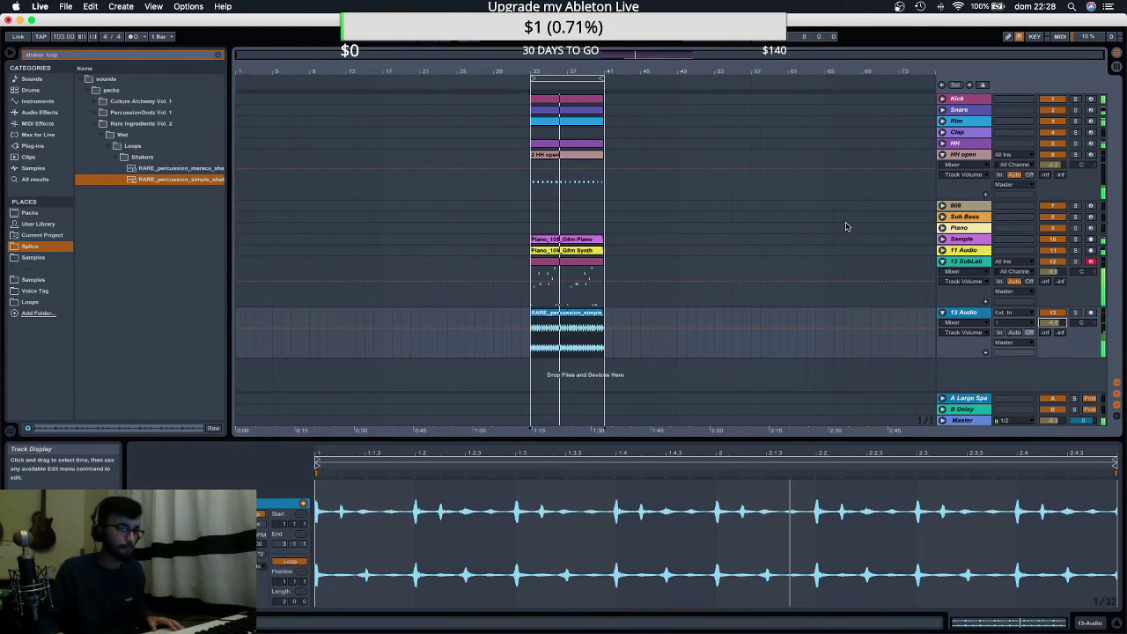
# Examine the SubLab clip's full note range in an enlarged editor during playback, and restore the larger arrangement area.
pyautogui.click(582, 261)
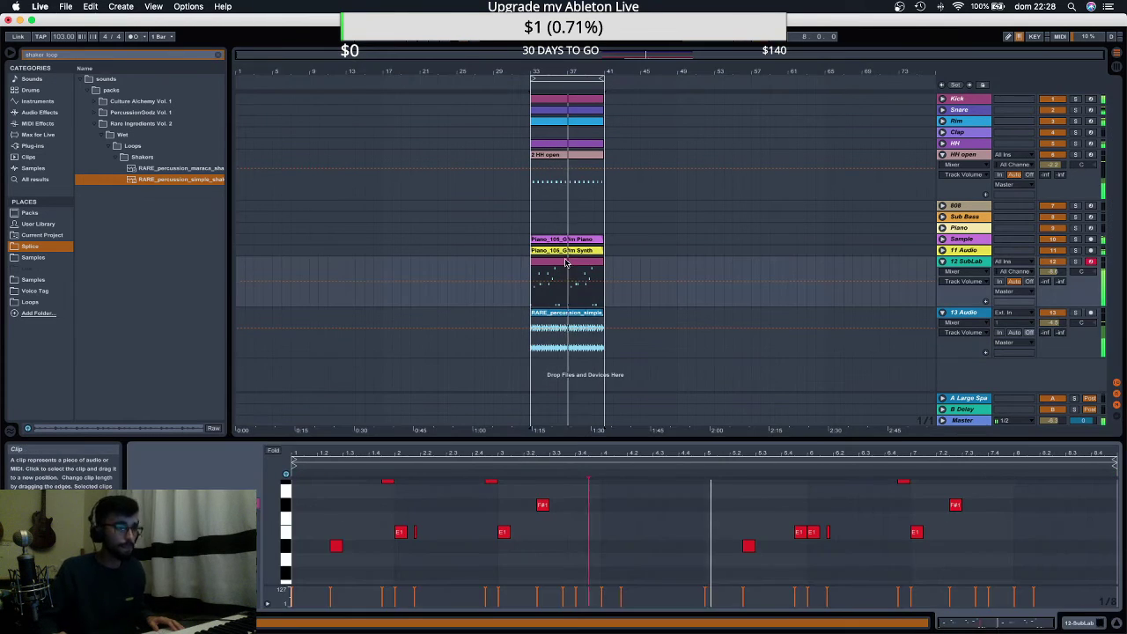
pyautogui.scroll(5, 545, 502)
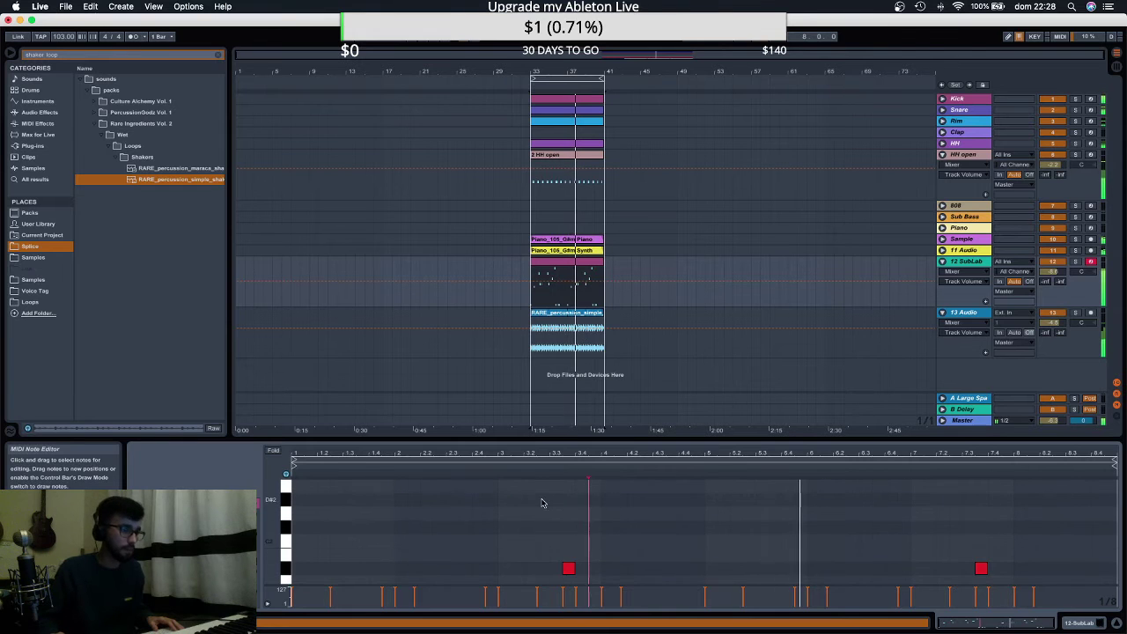
pyautogui.scroll(-5, 546, 502)
pyautogui.moveTo(559, 439); pyautogui.dragTo(551, 280)
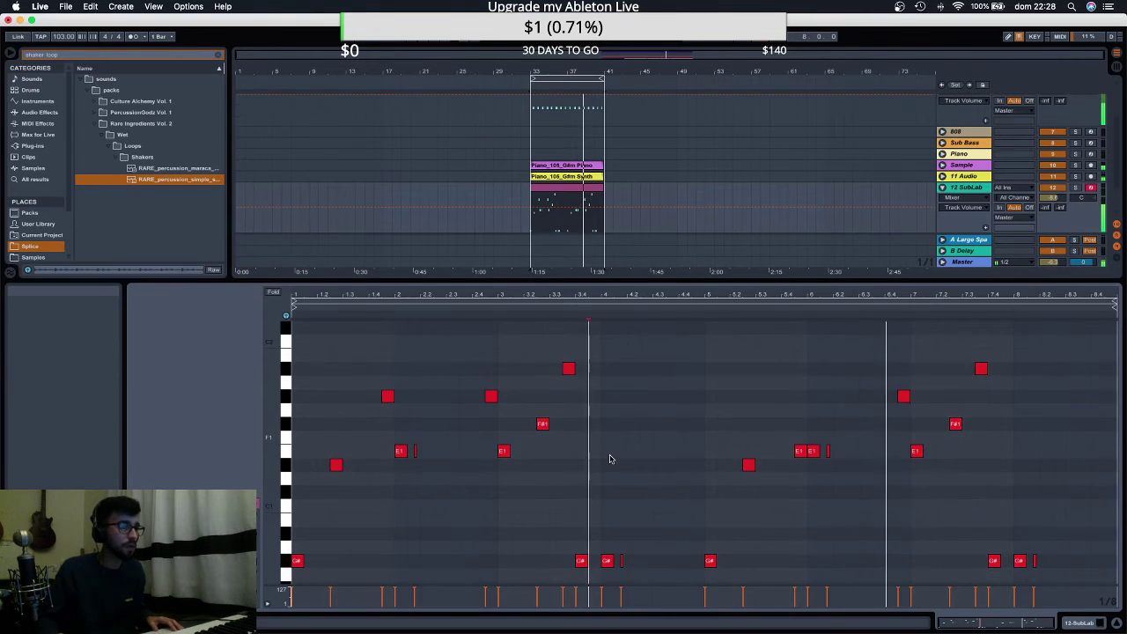
pyautogui.scroll(-3, 607, 453)
pyautogui.scroll(1, 607, 466)
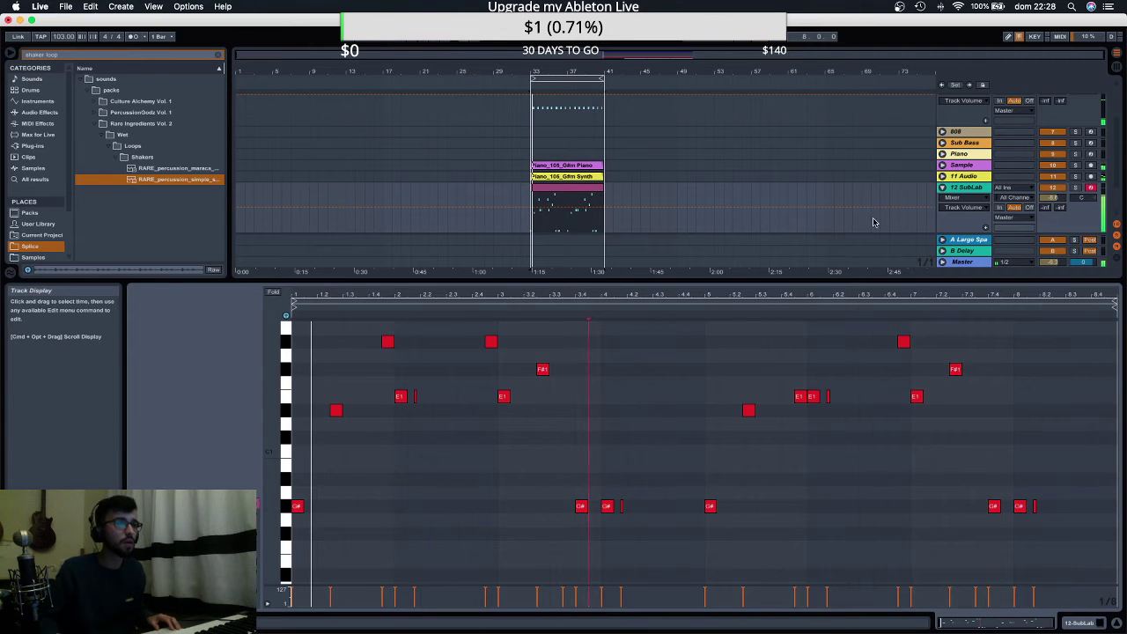
pyautogui.moveTo(831, 294); pyautogui.dragTo(840, 451)
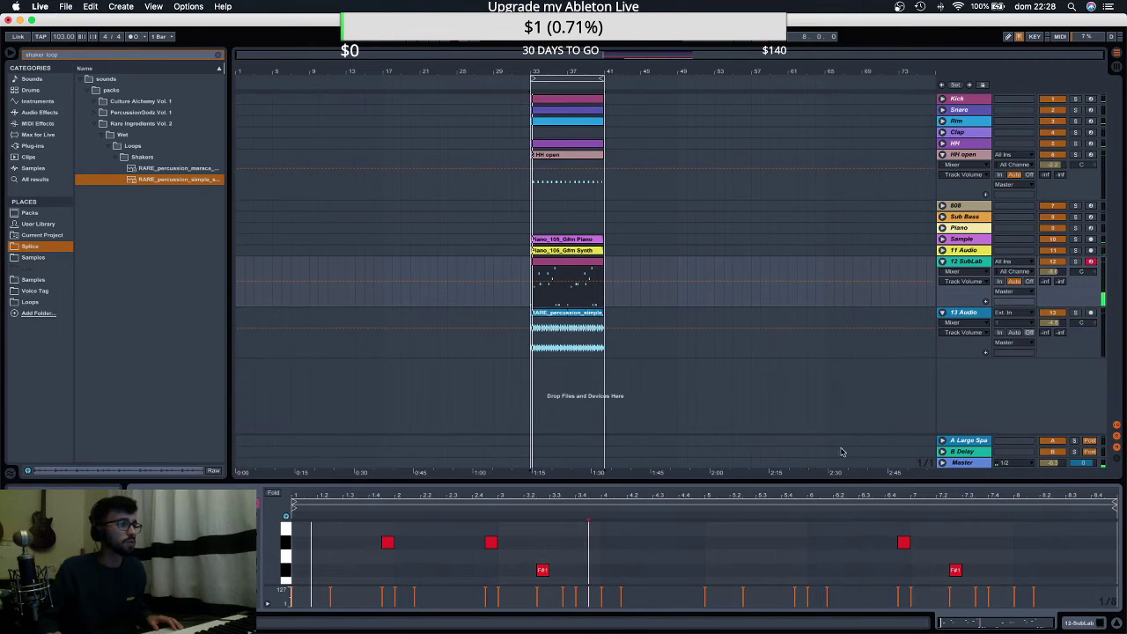
# Freeze the SubLab track, renaming it 808 and the synth loop's track Sample 2.
pyautogui.rightClick(966, 261)
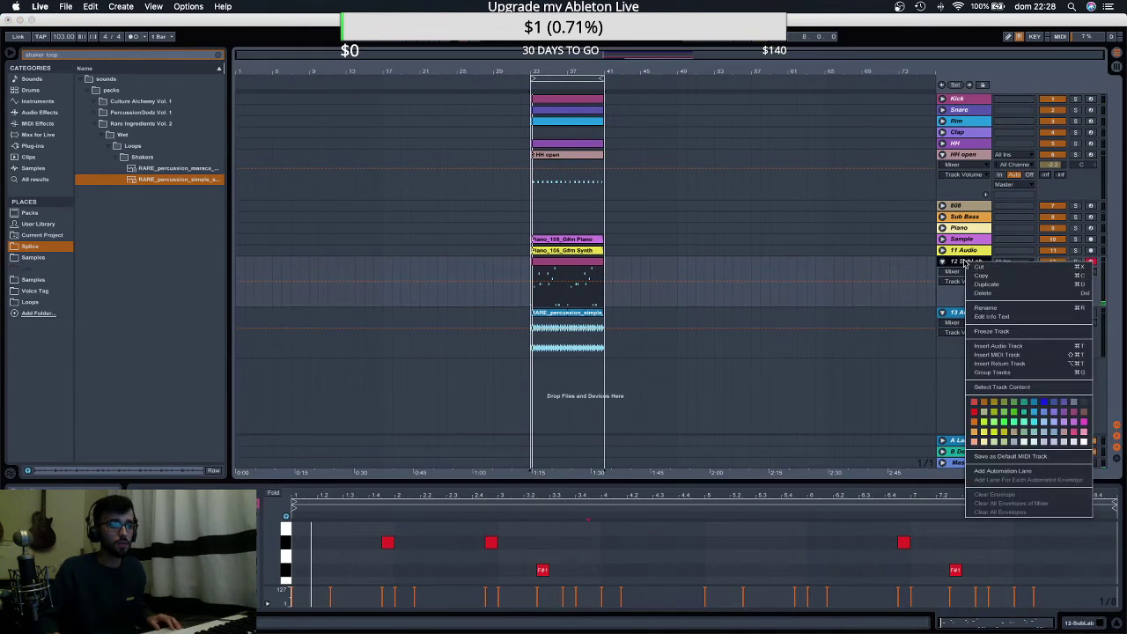
pyautogui.click(992, 331)
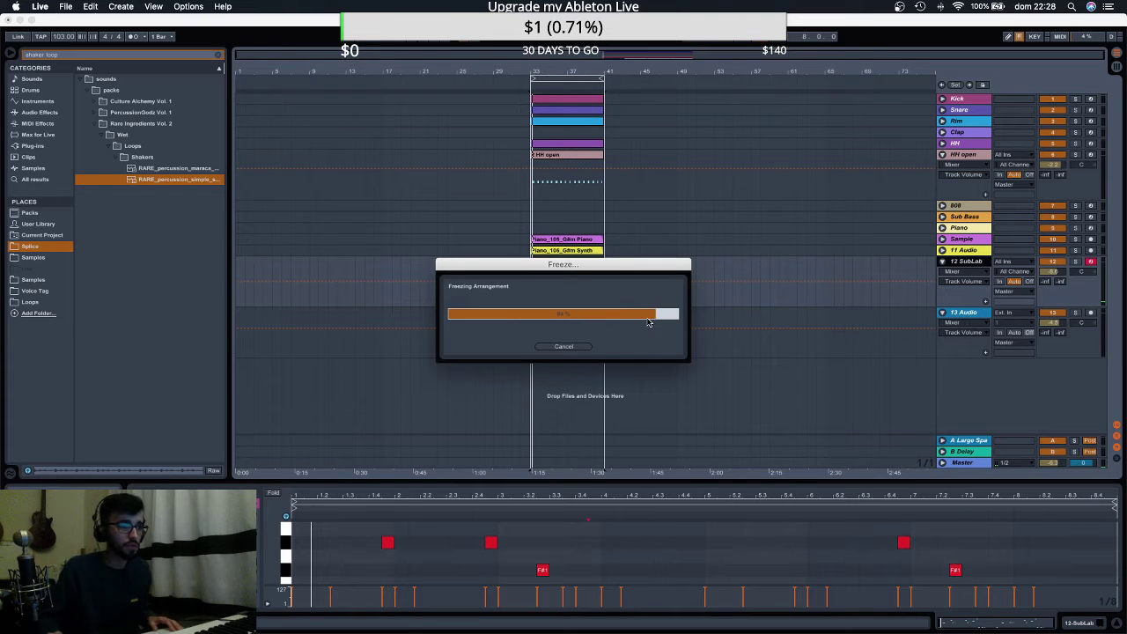
pyautogui.click(953, 251)
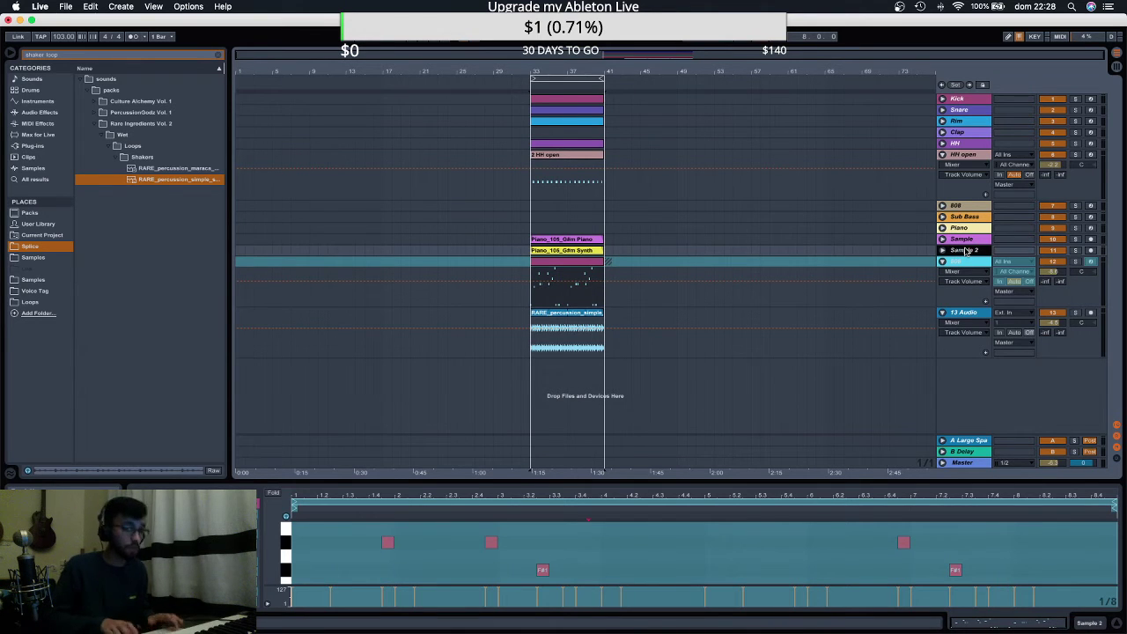
pyautogui.click(557, 251)
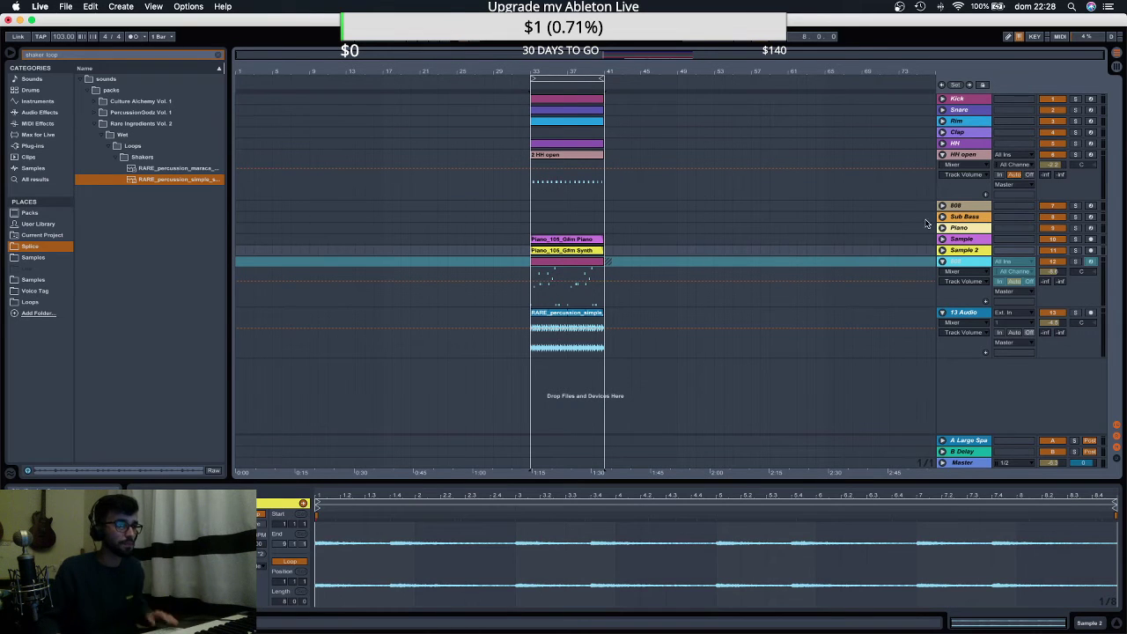
# Delete the empty Piano, Sub Bass and old 808 tracks, and collapse all remaining tracks.
pyautogui.click(959, 231)
pyautogui.press('Delete')
pyautogui.click(962, 230)
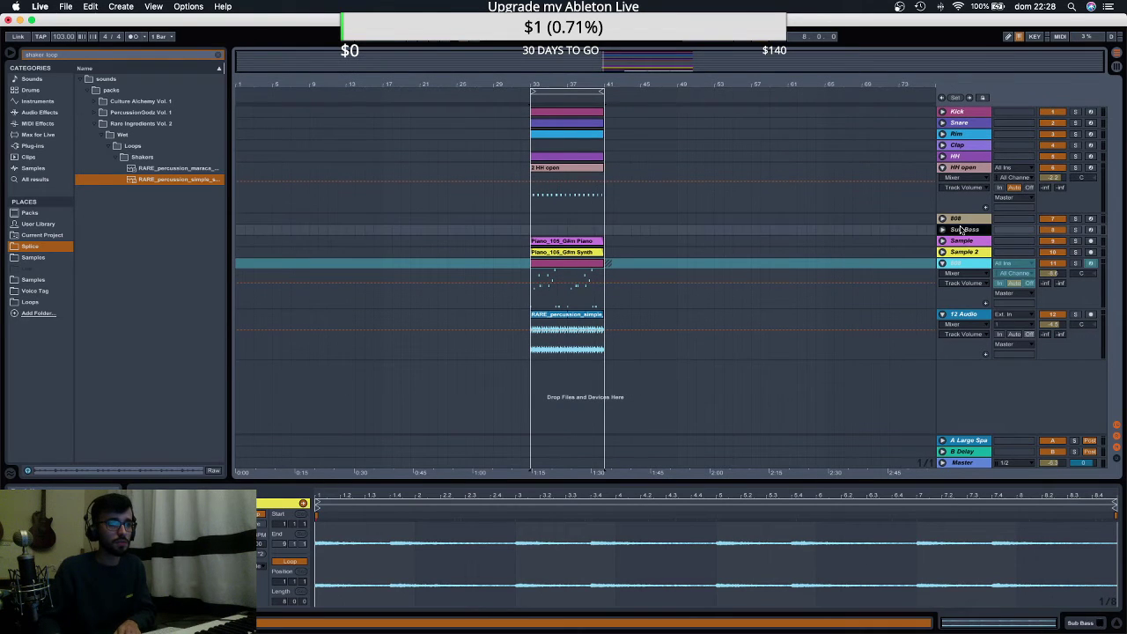
pyautogui.press('Delete')
pyautogui.click(960, 219)
pyautogui.press('Delete')
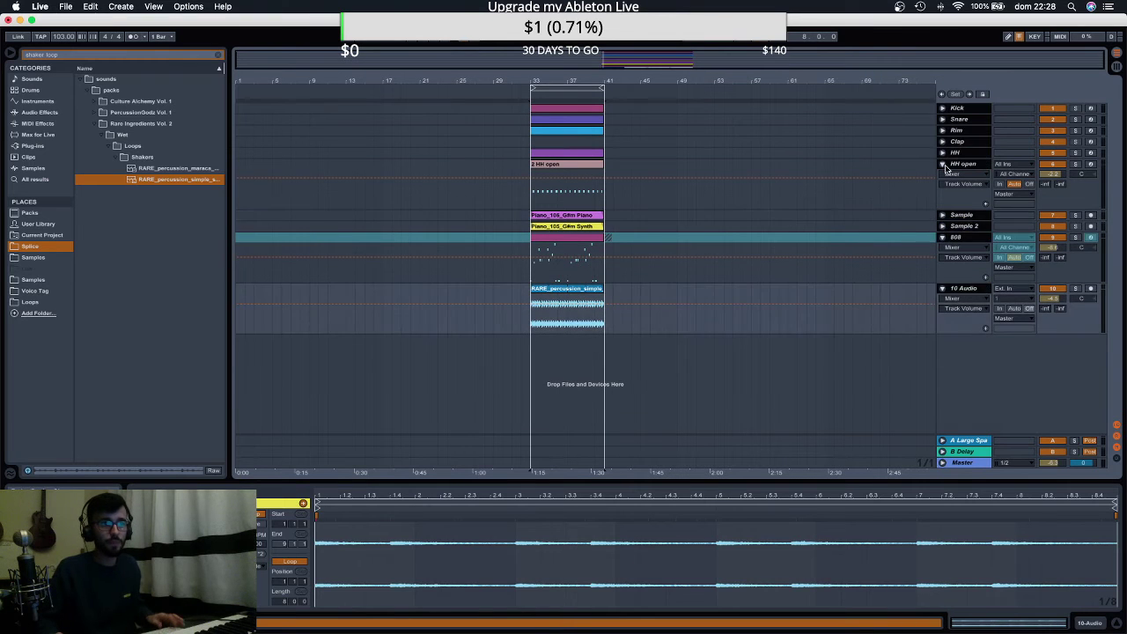
pyautogui.keyDown('alt'); pyautogui.click(943, 164); pyautogui.keyUp('alt')
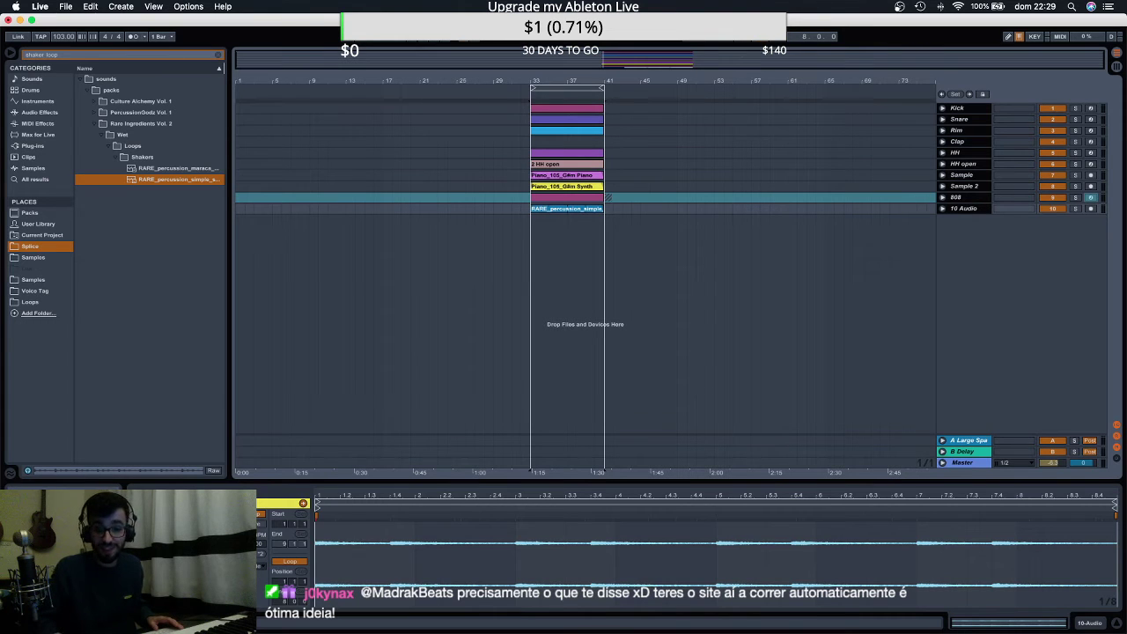
pyautogui.press('super+Tab')
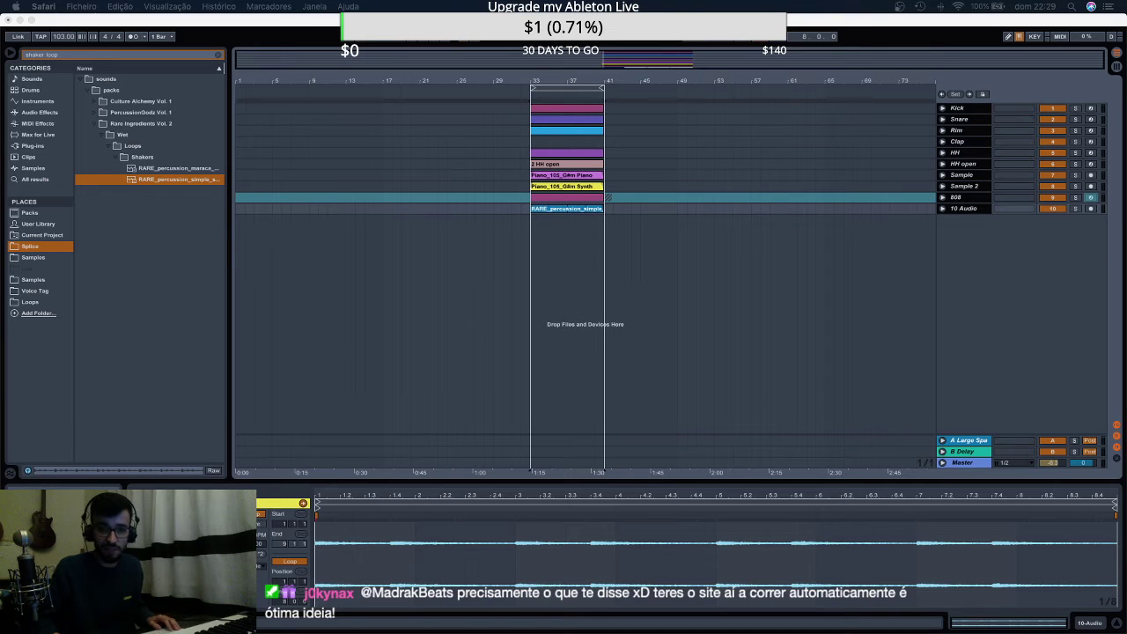
pyautogui.press('super+Tab')
# Play back the full looped section across bars 33 to 41 to review the beat.
pyautogui.click(563, 187)
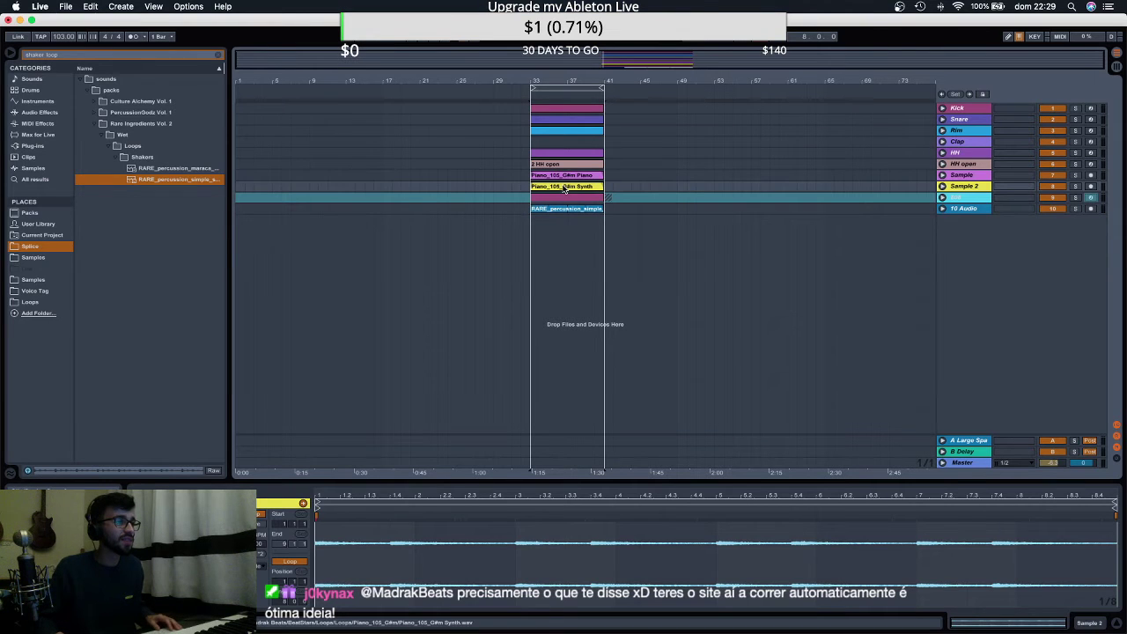
pyautogui.press('space')
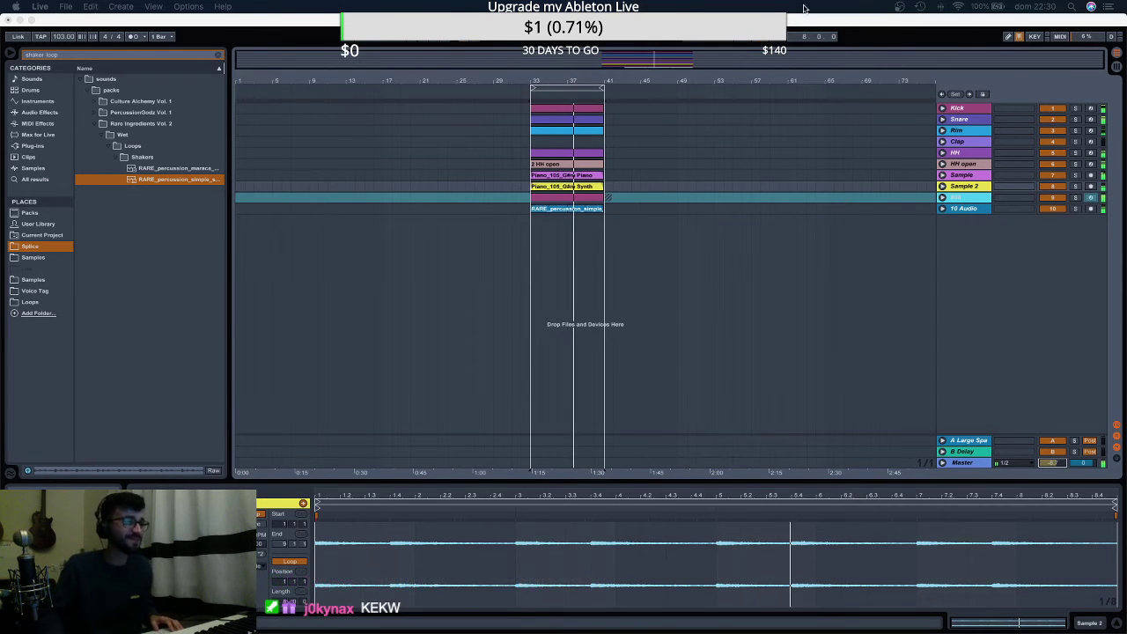
pyautogui.click(565, 223)
pyautogui.press('space')
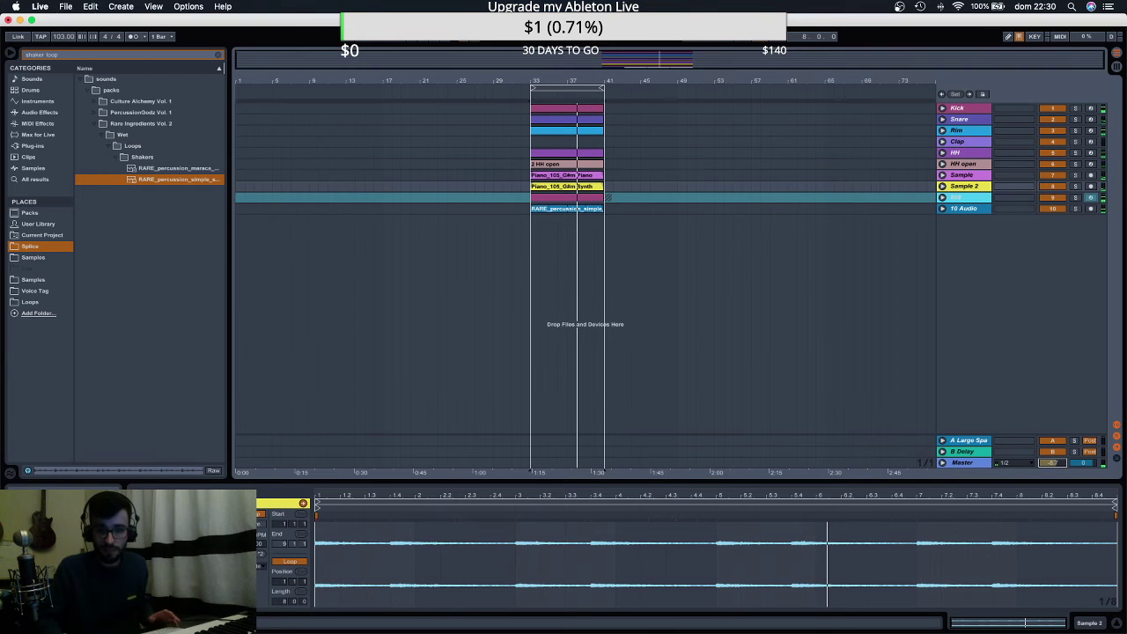
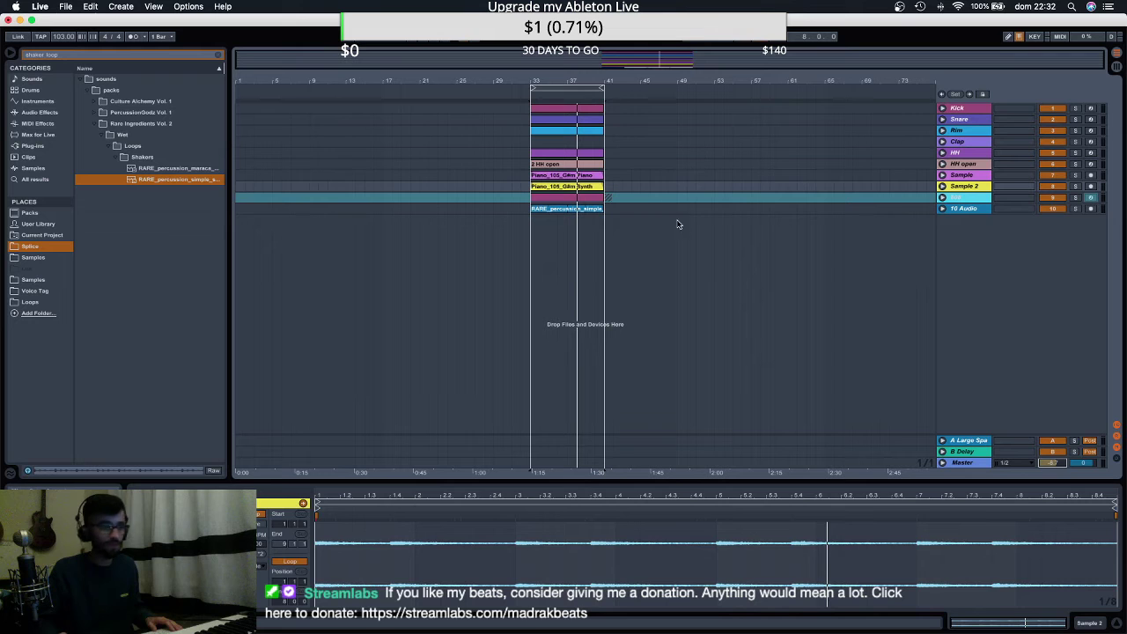
pyautogui.click(580, 210)
pyautogui.press('space')
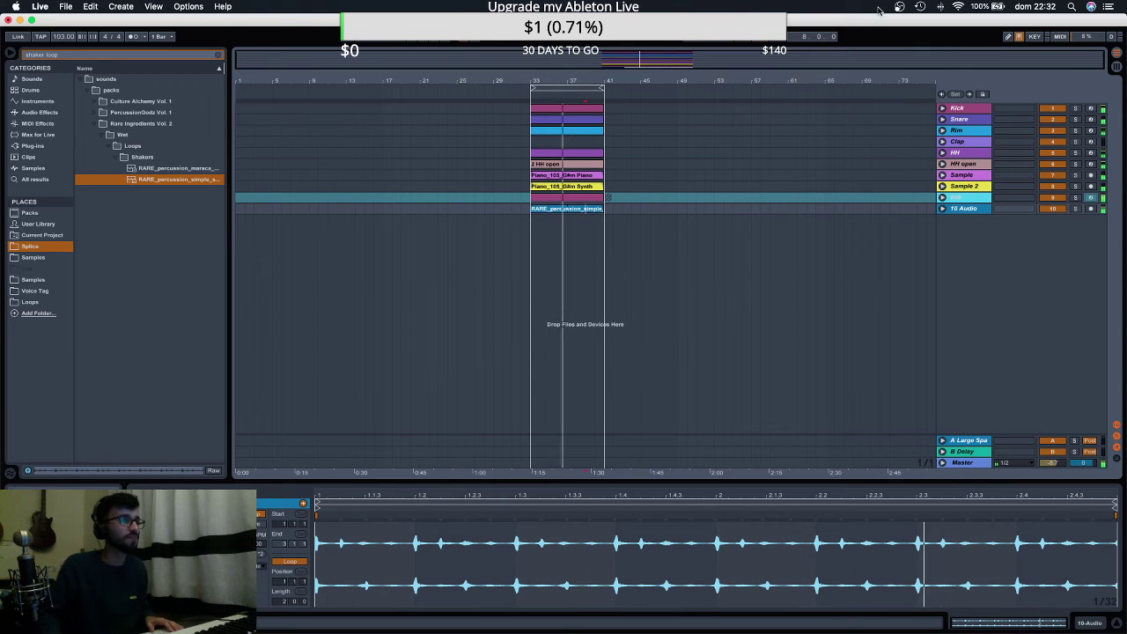
pyautogui.press('space')
# Copy all clips from bars 33–41 to bars 9–17, with only the piano and synth loops across bars 1–9 as an intro.
pyautogui.click(570, 108)
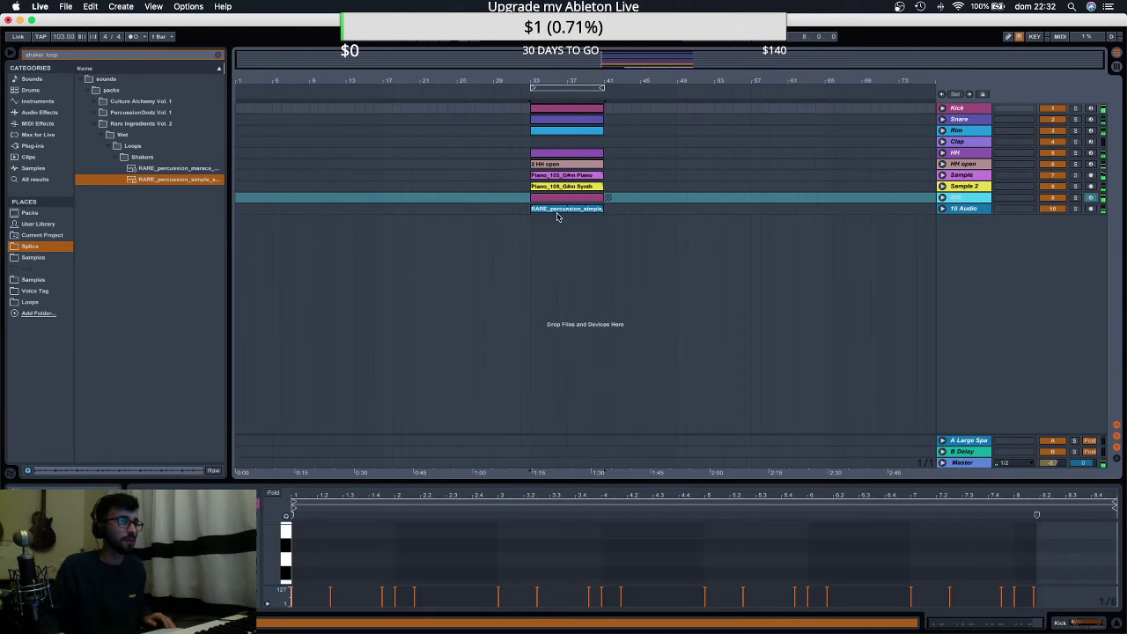
pyautogui.keyDown('shift'); pyautogui.click(561, 209); pyautogui.keyUp('shift')
pyautogui.moveTo(561, 208); pyautogui.dragTo(251, 177)
pyautogui.click(335, 195)
pyautogui.click(338, 192)
pyautogui.press('space')
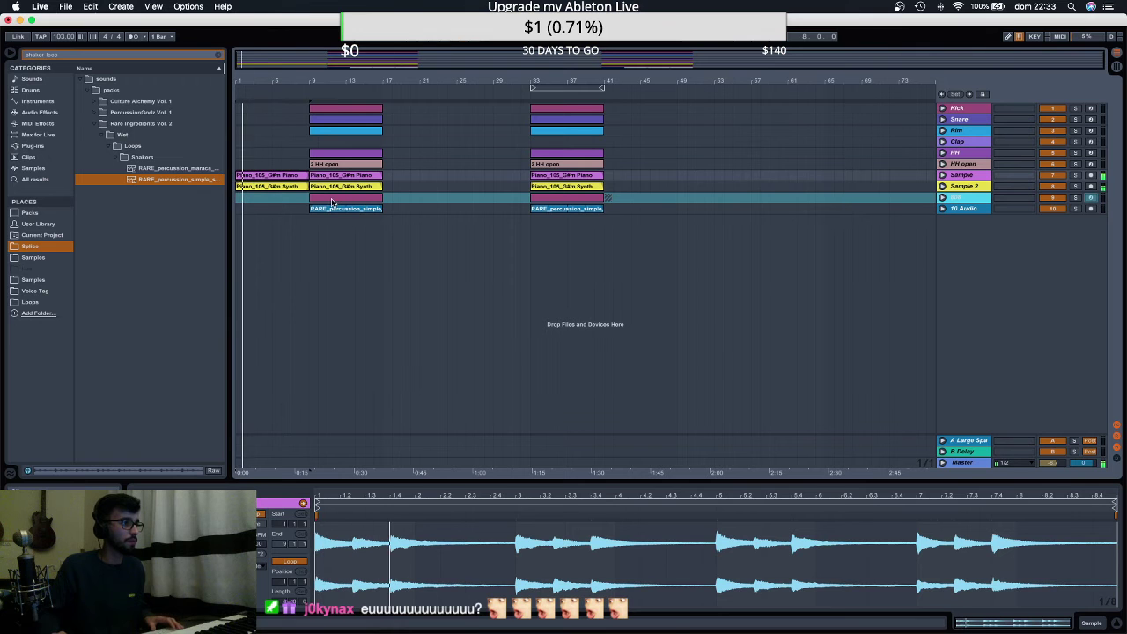
# Add copies of the shaker and rim clips to the intro across bars 5 to 9.
pyautogui.moveTo(327, 209); pyautogui.dragTo(273, 209)
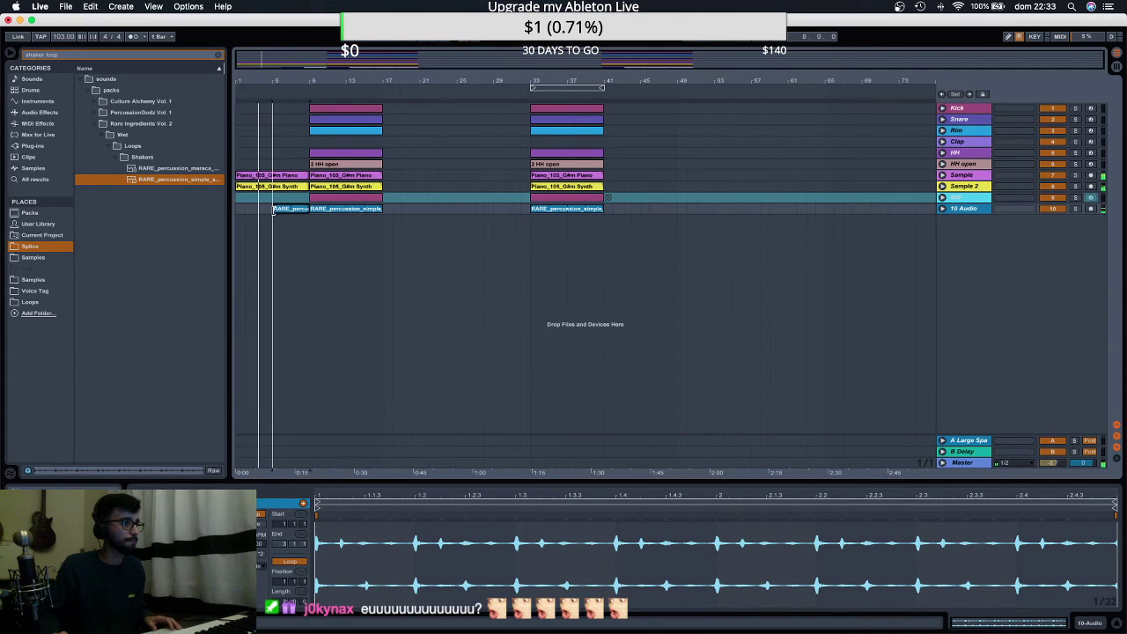
pyautogui.click(340, 153)
pyautogui.moveTo(347, 132); pyautogui.dragTo(314, 139)
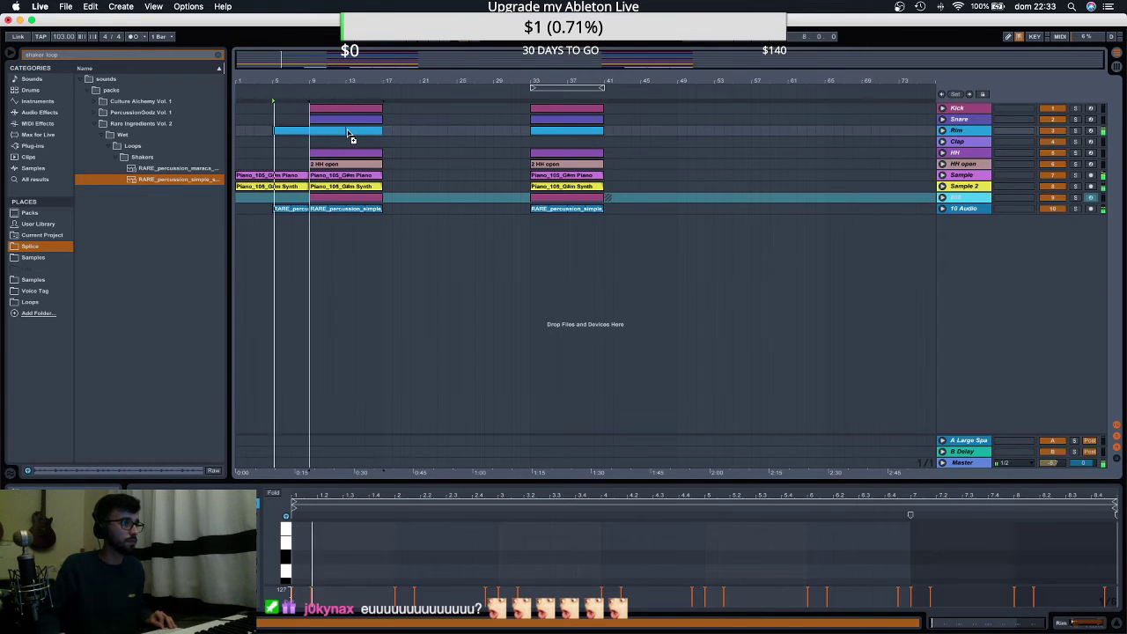
pyautogui.click(281, 210)
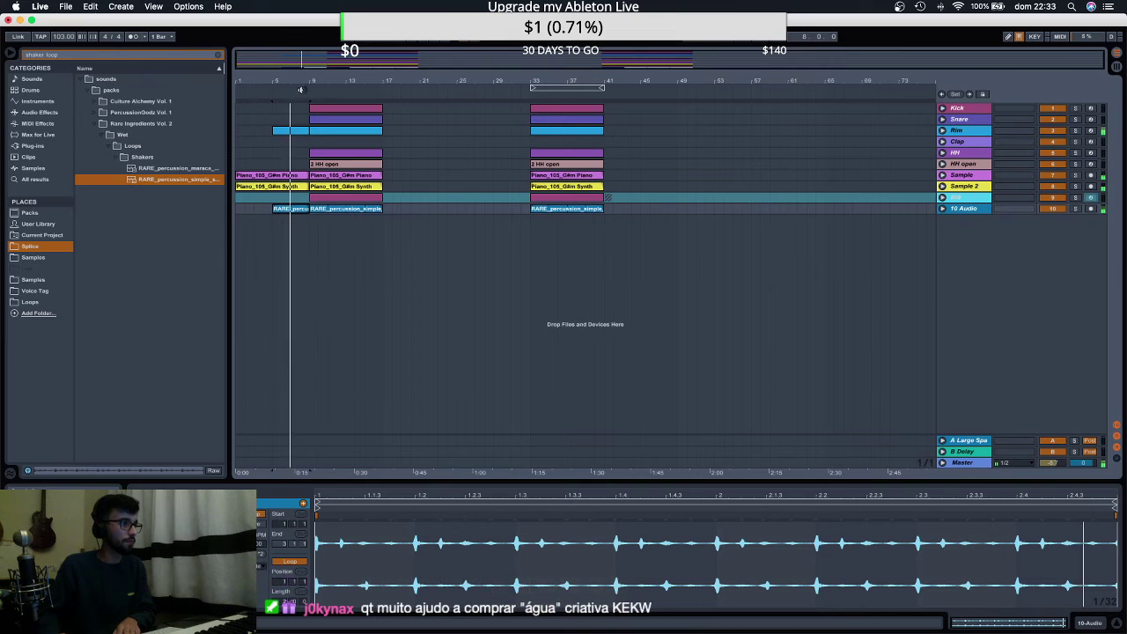
# Place Voice tag NEW.wav from the Voice Tag folder on a new audio track, starting just before bar 7.
pyautogui.moveTo(305, 81); pyautogui.dragTo(306, 132)
pyautogui.click(46, 293)
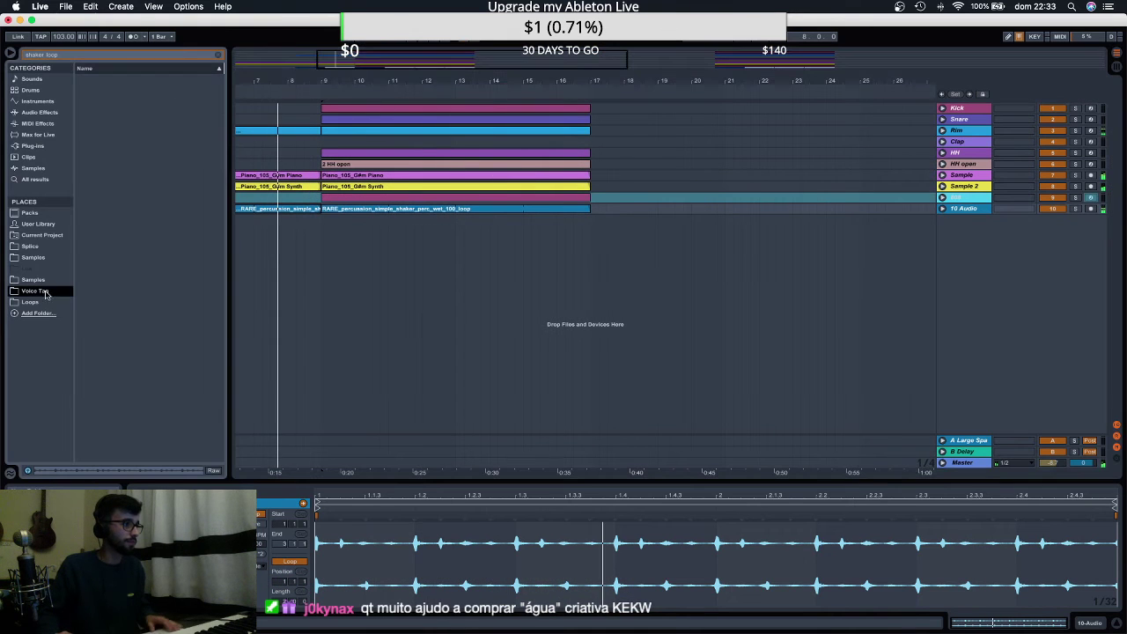
pyautogui.click(218, 56)
pyautogui.moveTo(135, 117); pyautogui.dragTo(294, 231)
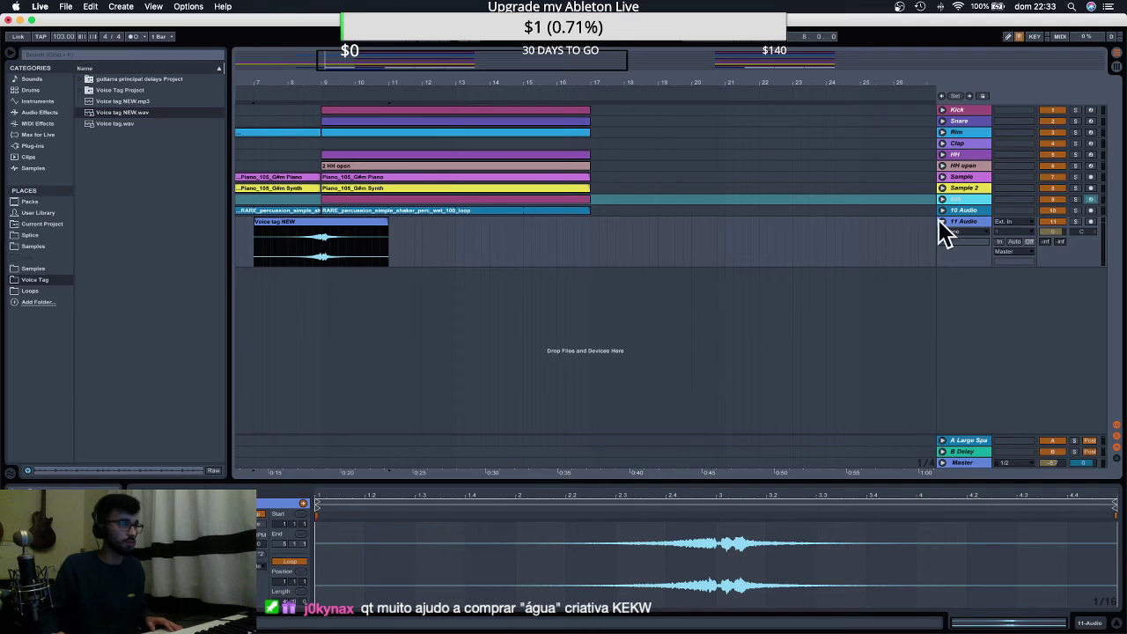
# Shift the voice tag clip slightly earlier so its peak falls before bar 9, audition the transition and collapse its track.
pyautogui.moveTo(295, 82); pyautogui.dragTo(295, 149)
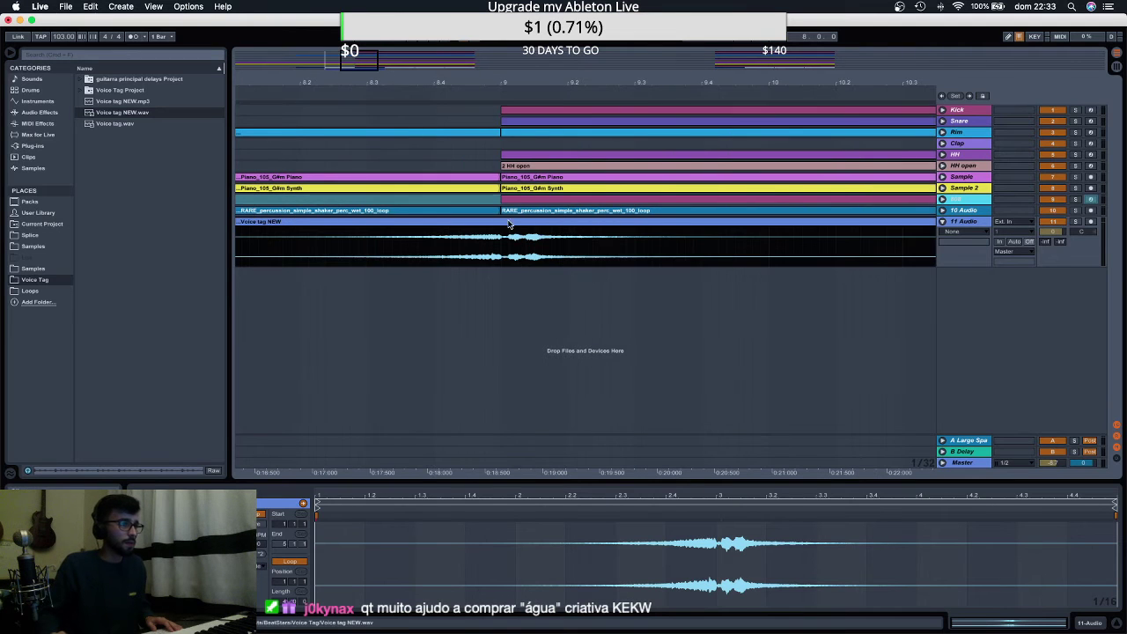
pyautogui.moveTo(517, 228); pyautogui.dragTo(449, 229)
pyautogui.click(278, 246)
pyautogui.press('space')
pyautogui.moveTo(485, 74); pyautogui.dragTo(486, 40)
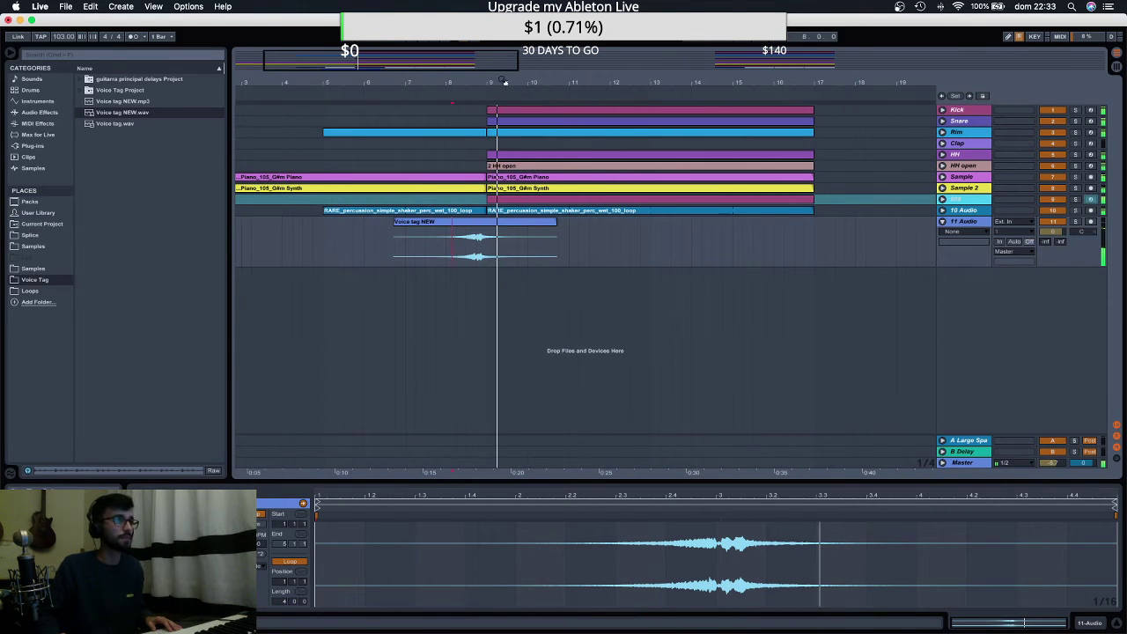
pyautogui.moveTo(504, 82); pyautogui.dragTo(504, 55)
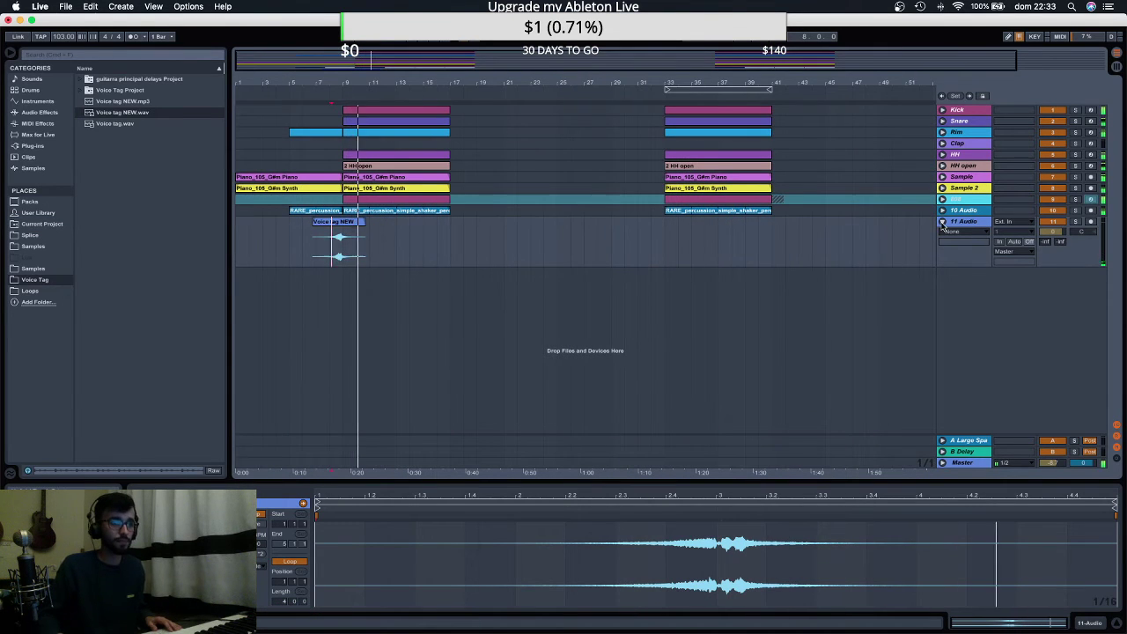
pyautogui.click(942, 221)
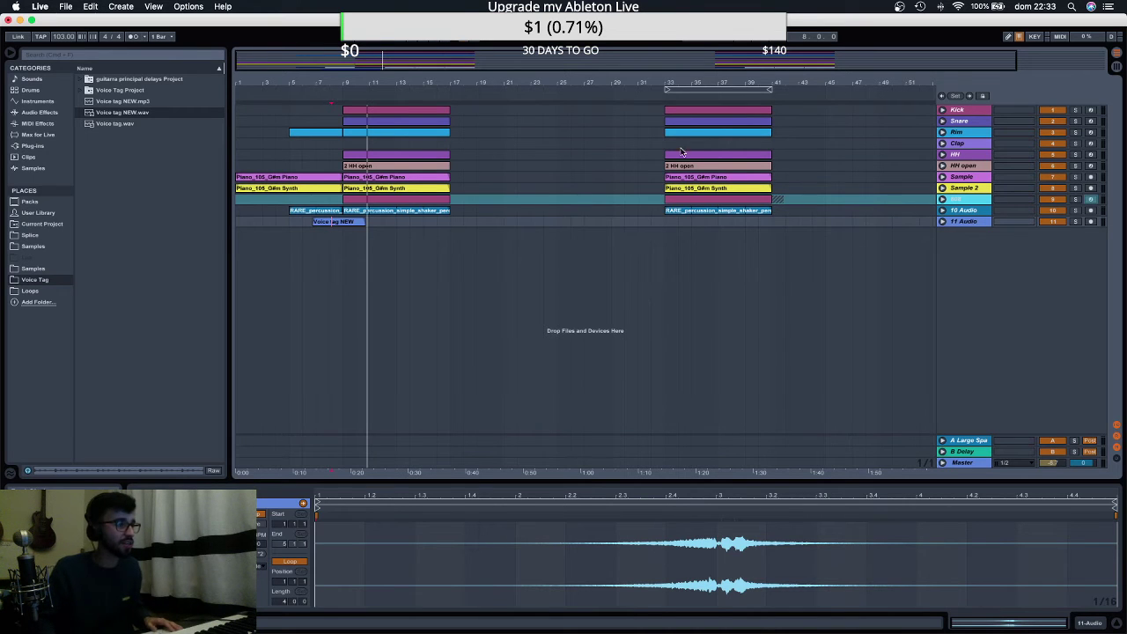
# Replace the intro's shaker clip with a copy of the HH open clip across bars 5 to 9, and audition it.
pyautogui.click(317, 211)
pyautogui.press('space')
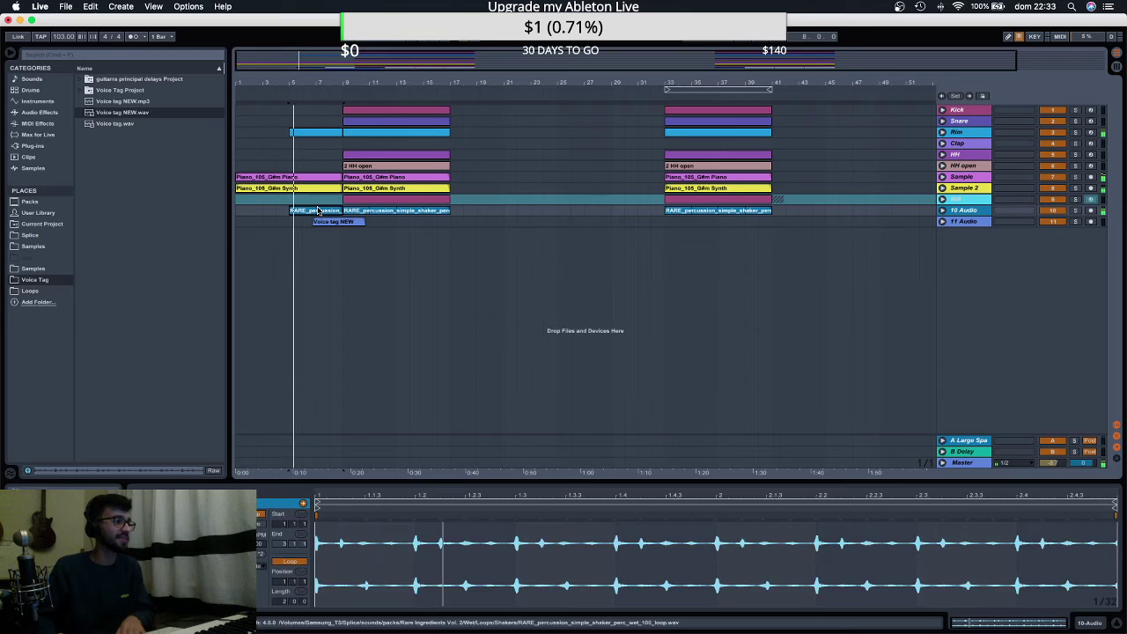
pyautogui.press('Delete')
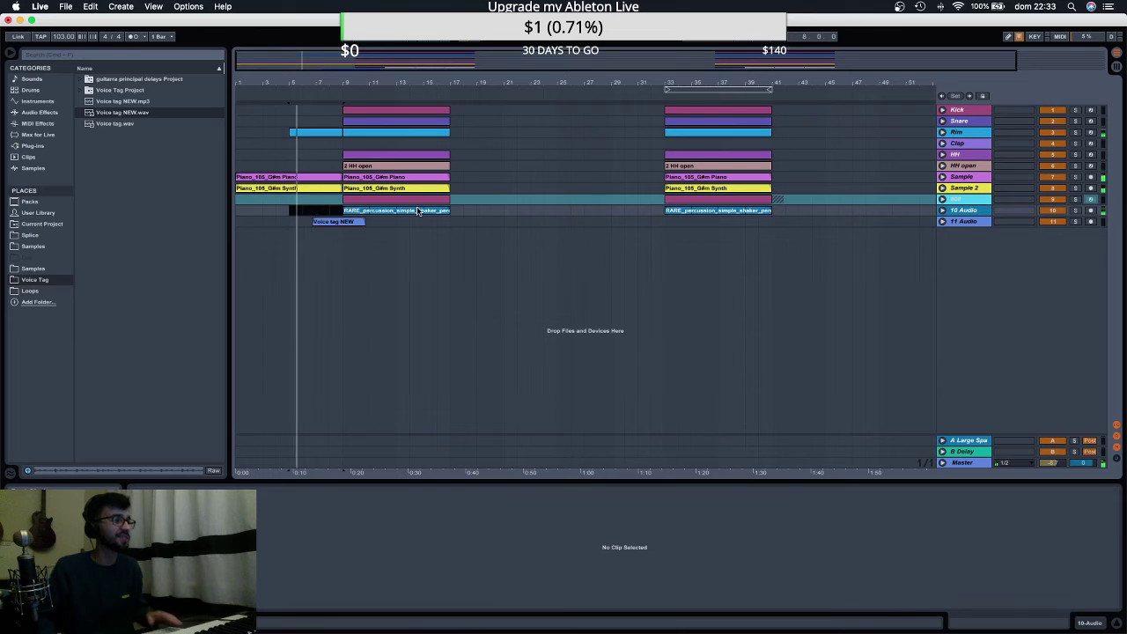
pyautogui.click(349, 167)
pyautogui.moveTo(348, 167); pyautogui.dragTo(290, 165)
pyautogui.press('space')
pyautogui.press('space')
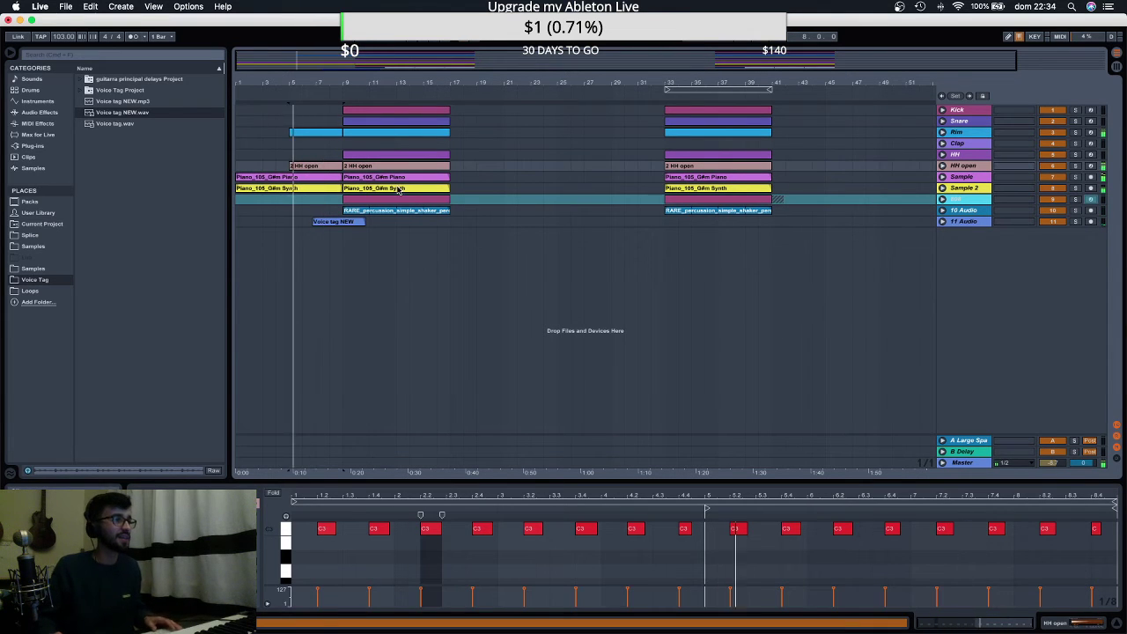
# Cut a short gap just before bar 9 out of the intro's rim, HH open, piano and synth clips.
pyautogui.click(365, 156)
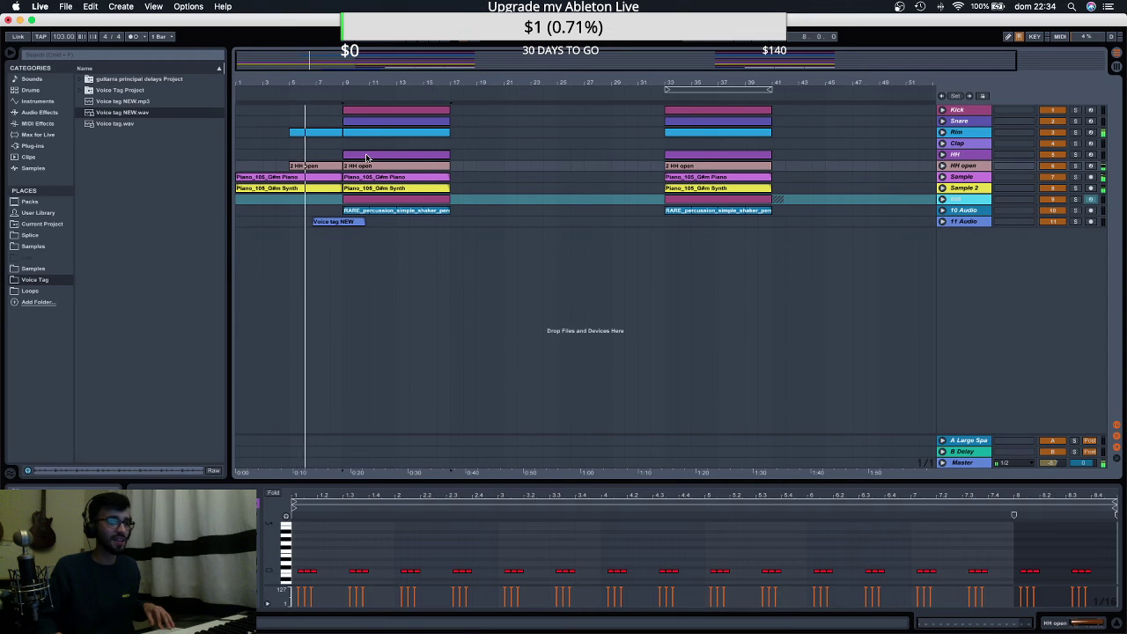
pyautogui.moveTo(231, 154); pyautogui.dragTo(371, 157)
pyautogui.moveTo(323, 88); pyautogui.dragTo(330, 91)
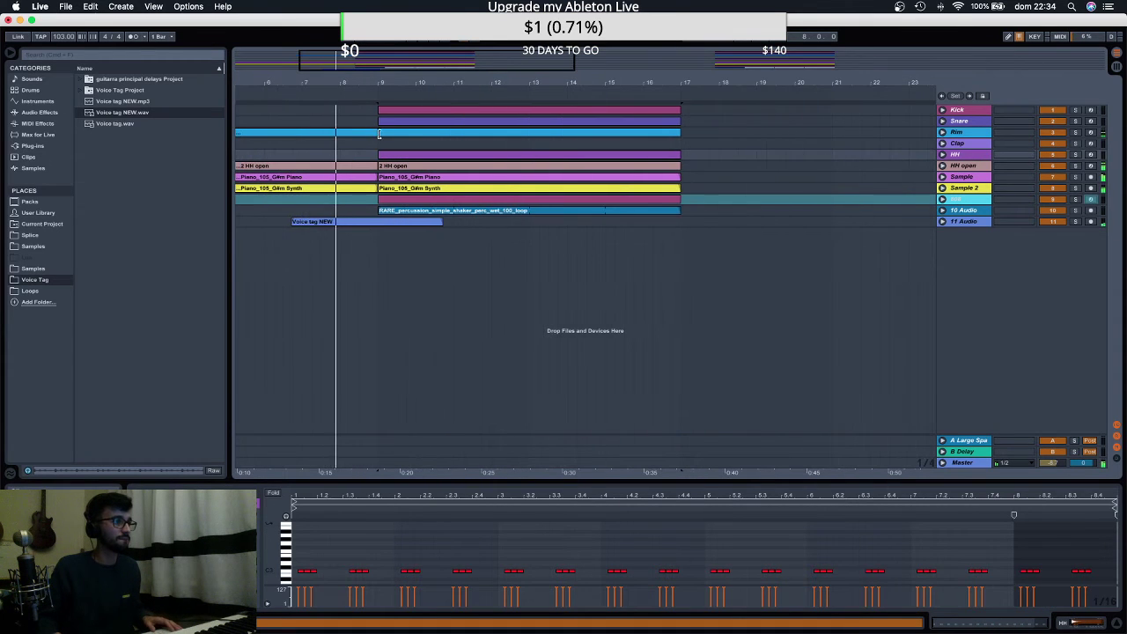
pyautogui.click(379, 133)
pyautogui.moveTo(379, 133); pyautogui.dragTo(368, 201)
pyautogui.moveTo(394, 85); pyautogui.dragTo(344, 86)
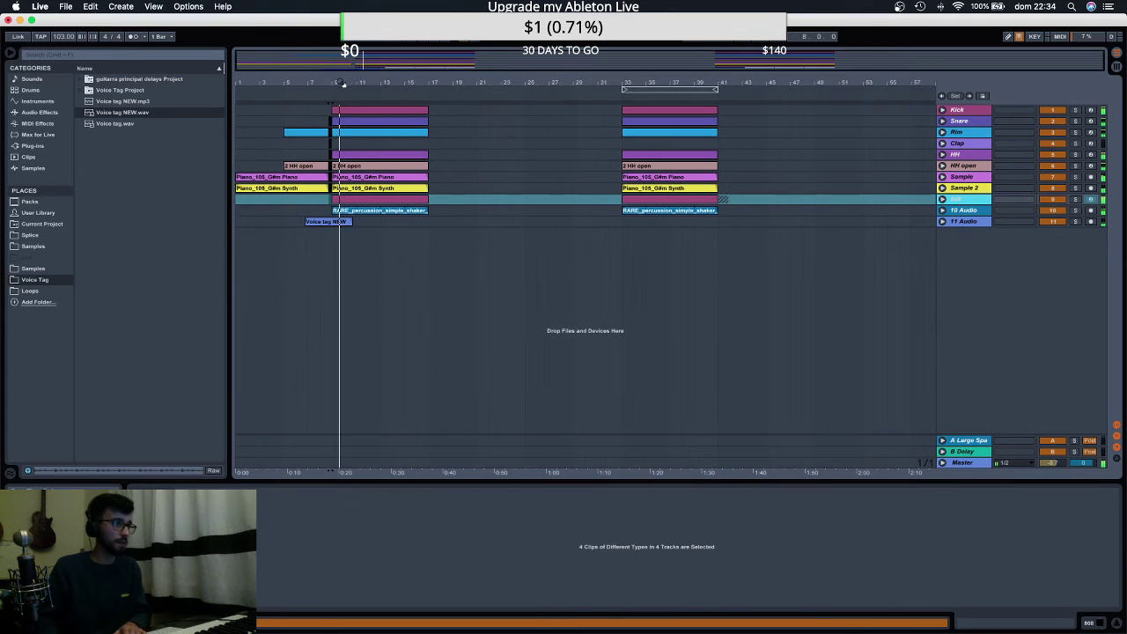
# Lower the 808 track's volume to about -11.8 dB during playback.
pyautogui.doubleClick(953, 111)
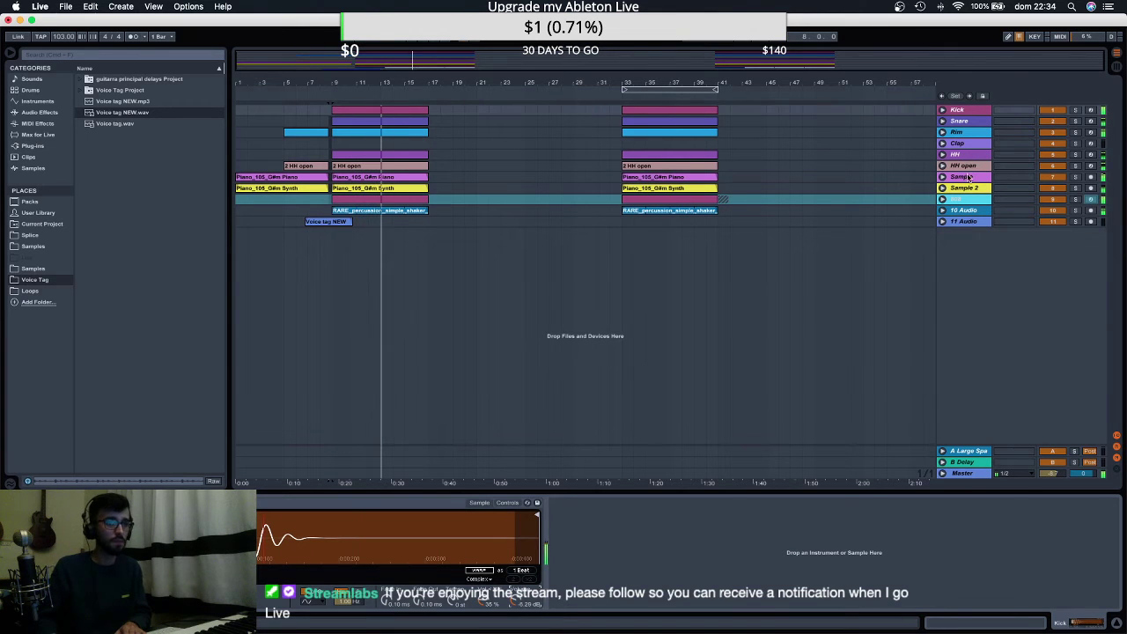
pyautogui.click(956, 200)
pyautogui.click(942, 200)
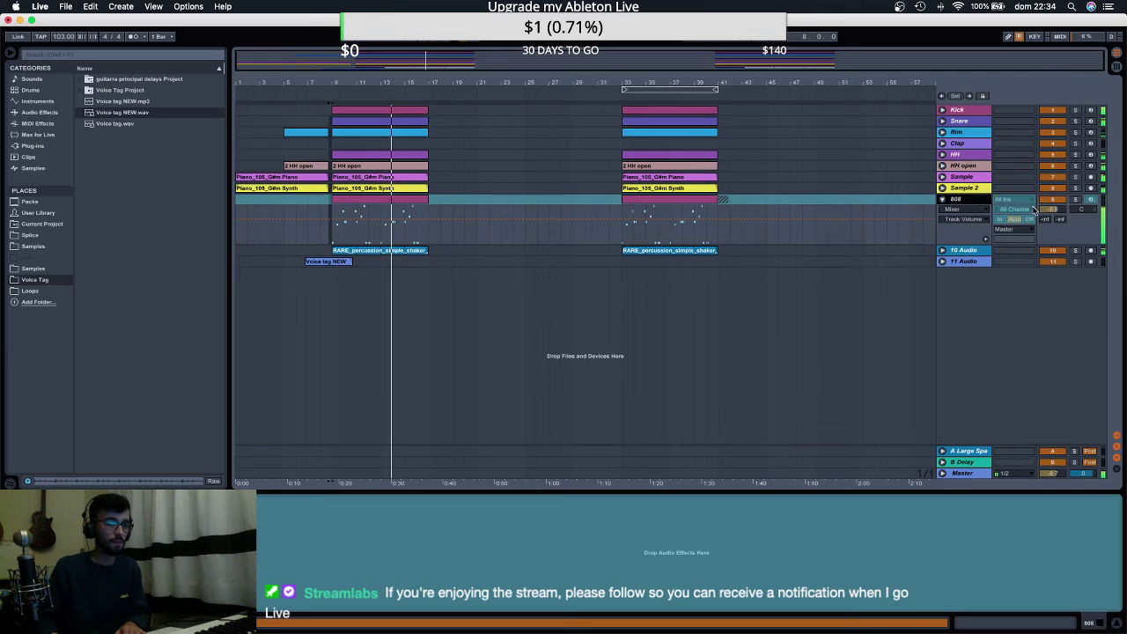
pyautogui.moveTo(1056, 210); pyautogui.dragTo(1057, 217)
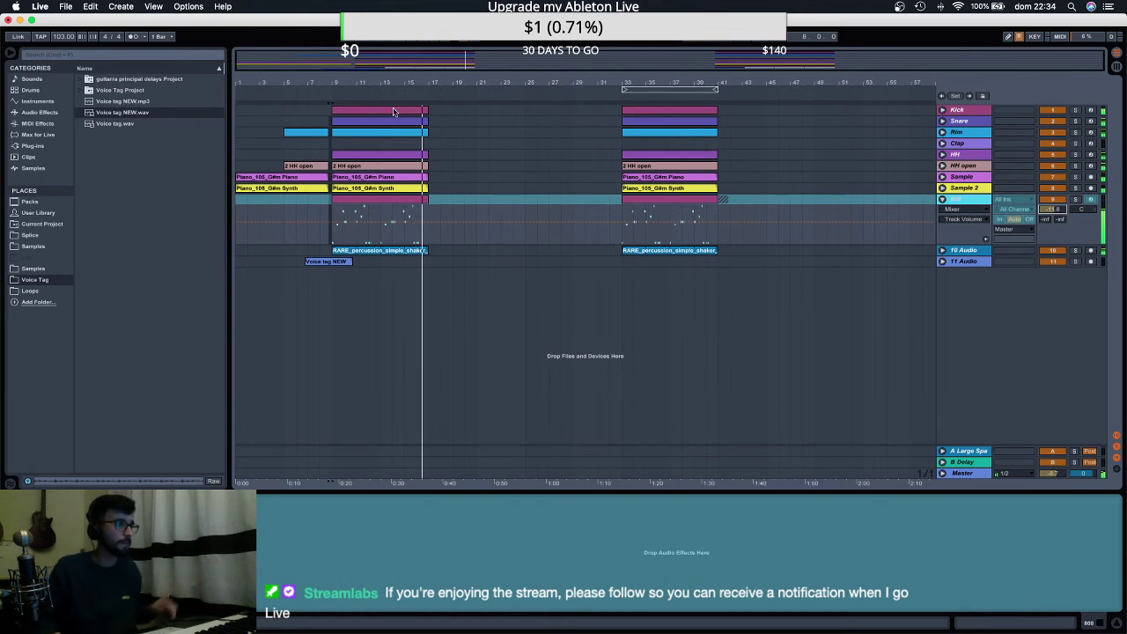
pyautogui.press('space')
# Duplicate all clips from bars 9–17 into bars 17–25, and delete the shaker clip from bars 9–17.
pyautogui.click(379, 252)
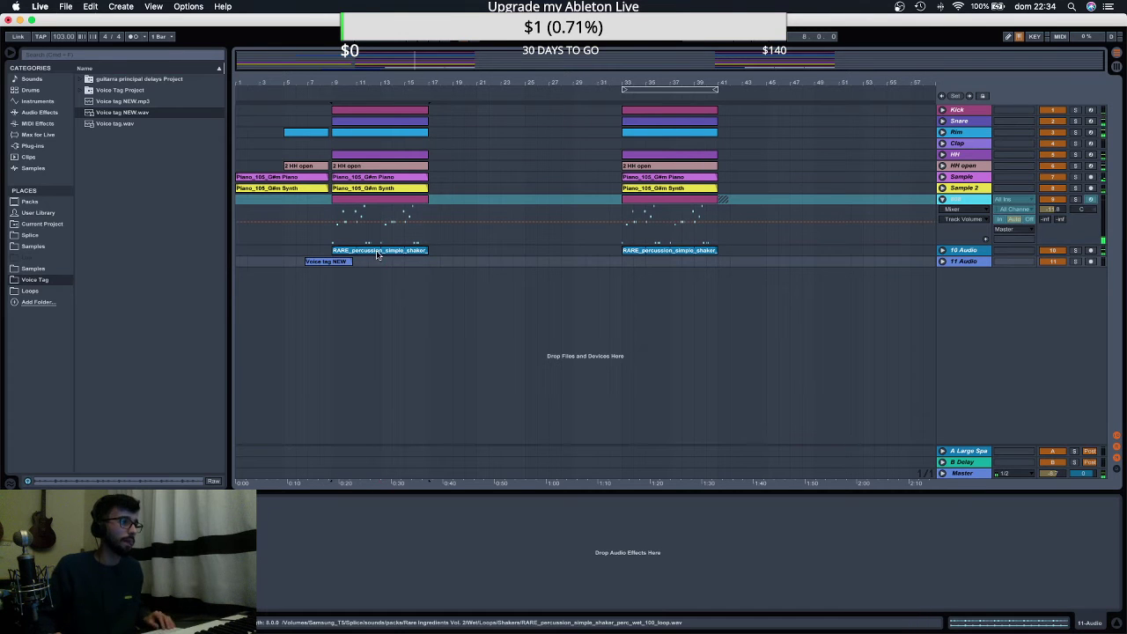
pyautogui.press('super+d')
pyautogui.click(379, 252)
pyautogui.press('Delete')
pyautogui.click(400, 201)
pyautogui.keyDown('shift'); pyautogui.click(399, 112); pyautogui.keyUp('shift')
pyautogui.press('super+d')
pyautogui.press('space')
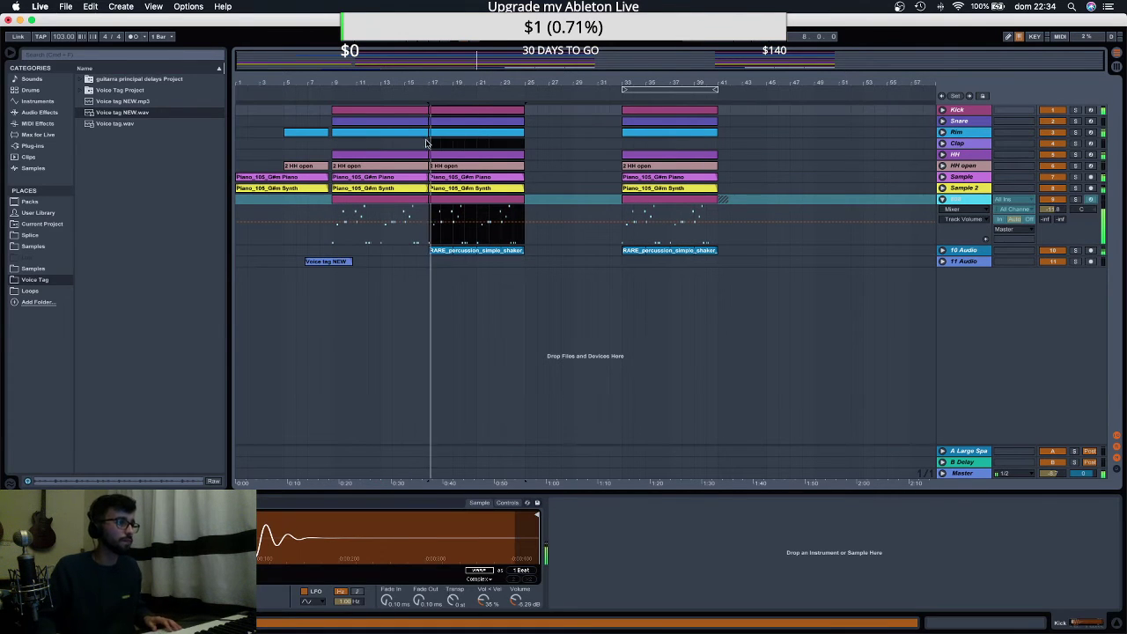
# Check the piano clip's sample details and search the browser for "arcade".
pyautogui.doubleClick(375, 177)
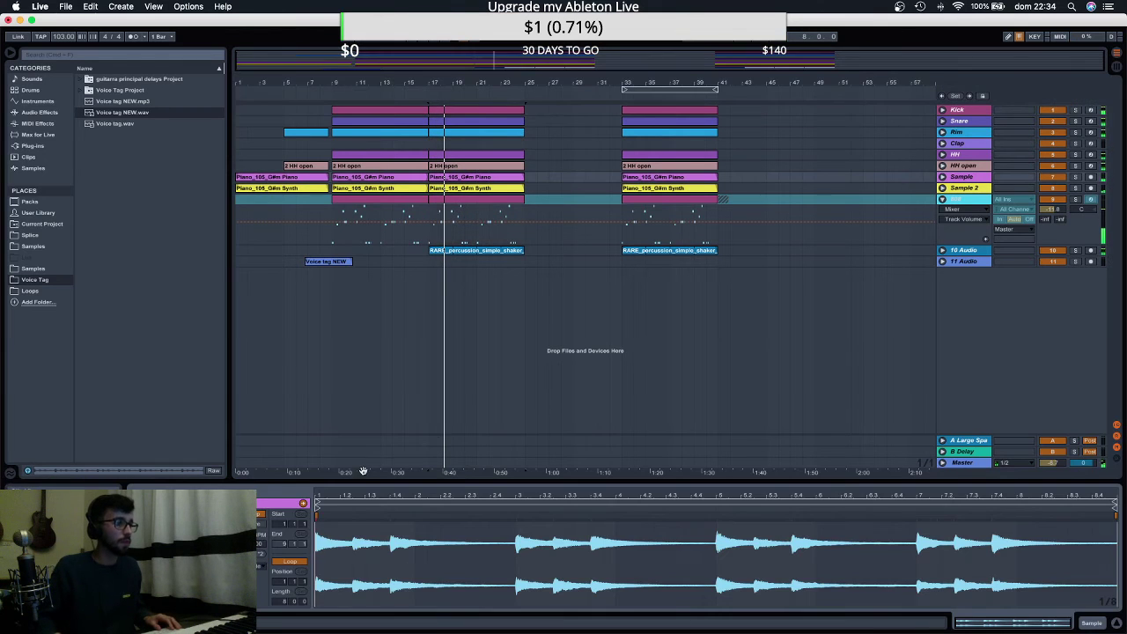
pyautogui.click(962, 180)
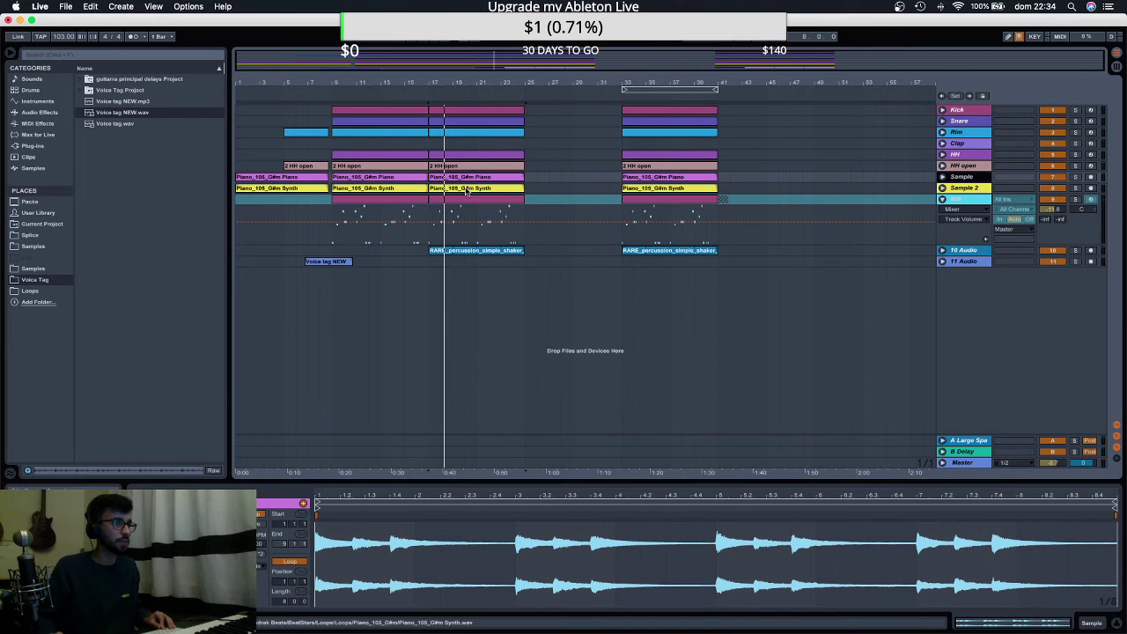
pyautogui.click(112, 54)
pyautogui.write('arcade')
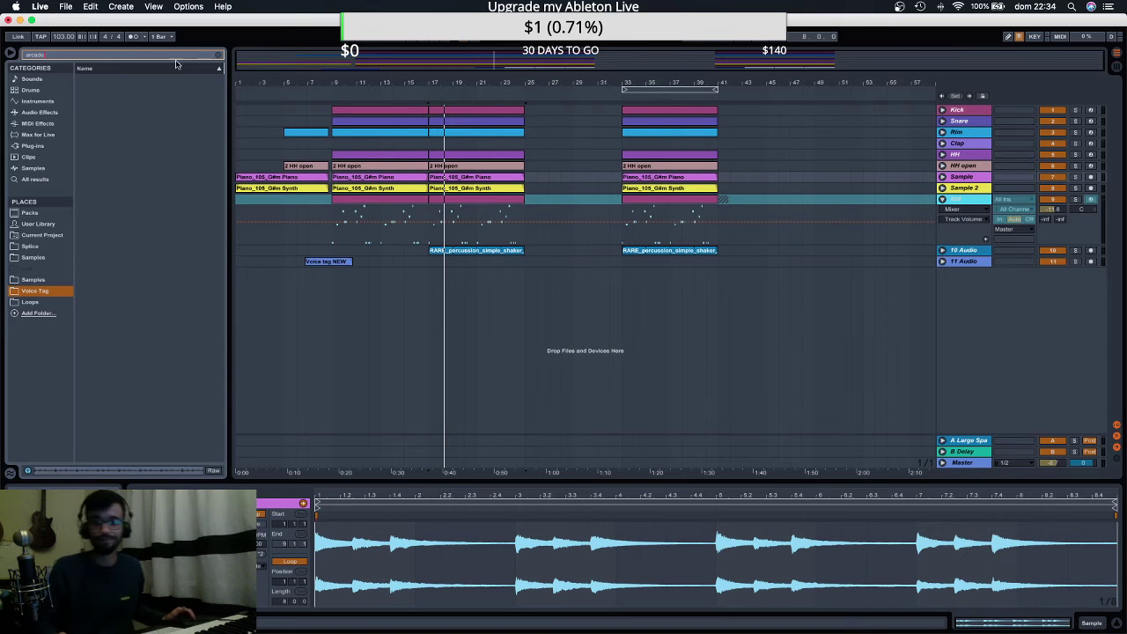
pyautogui.moveTo(707, 628)
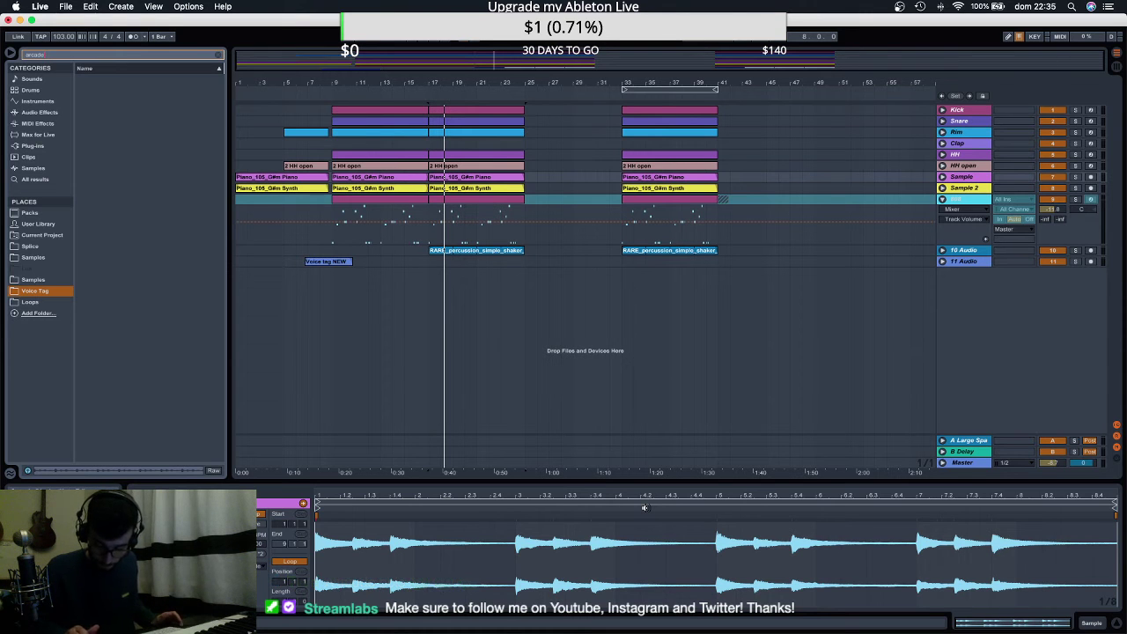
# Play the arrangement from the start of the shaker clip at bar 17.
pyautogui.click(523, 308)
pyautogui.press('space')
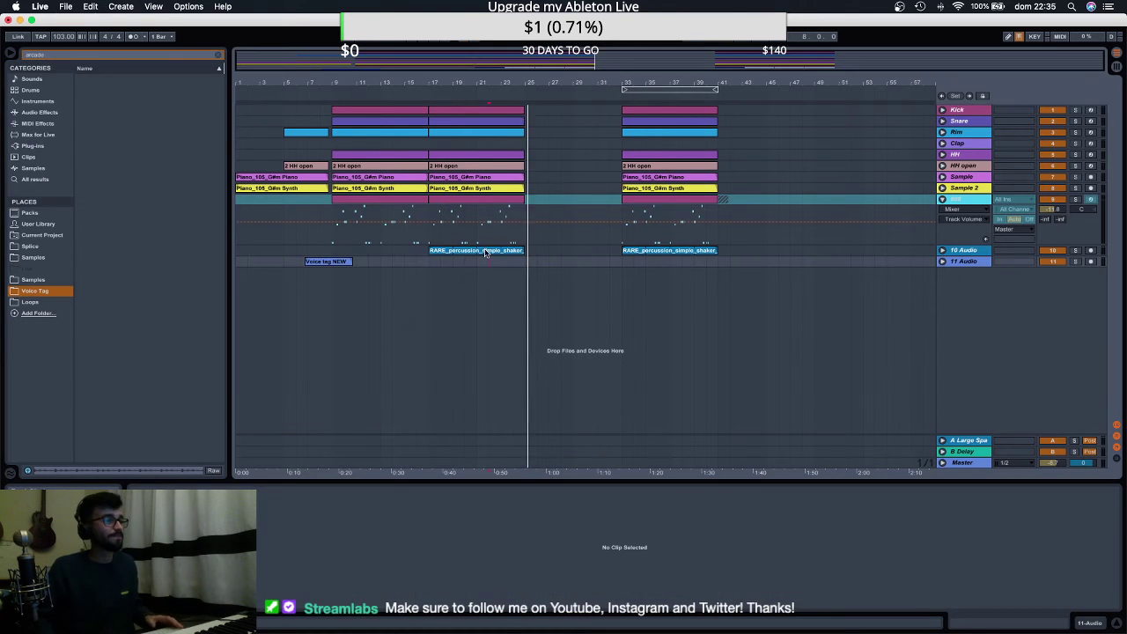
pyautogui.click(487, 233)
pyautogui.press('space')
pyautogui.click(480, 251)
pyautogui.press('space')
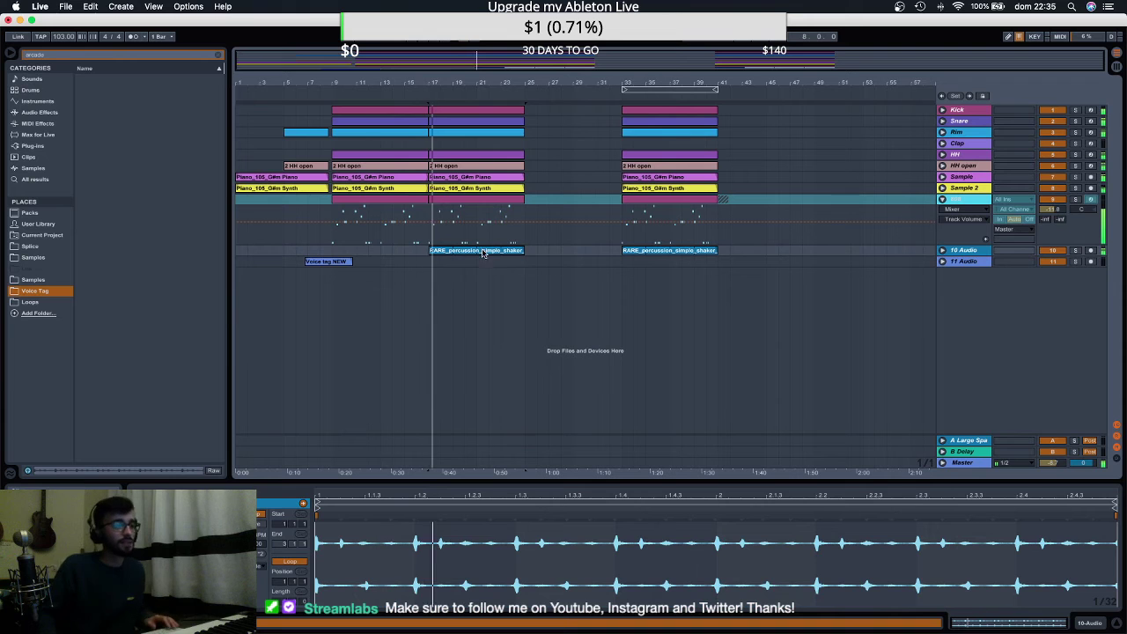
# Cut a short gap just before bar 17 out of the kick, snare, rim, HH and HH open clips.
pyautogui.moveTo(415, 85); pyautogui.dragTo(427, 169)
pyautogui.click(377, 154)
pyautogui.click(377, 146)
pyautogui.press('space')
pyautogui.press('Delete')
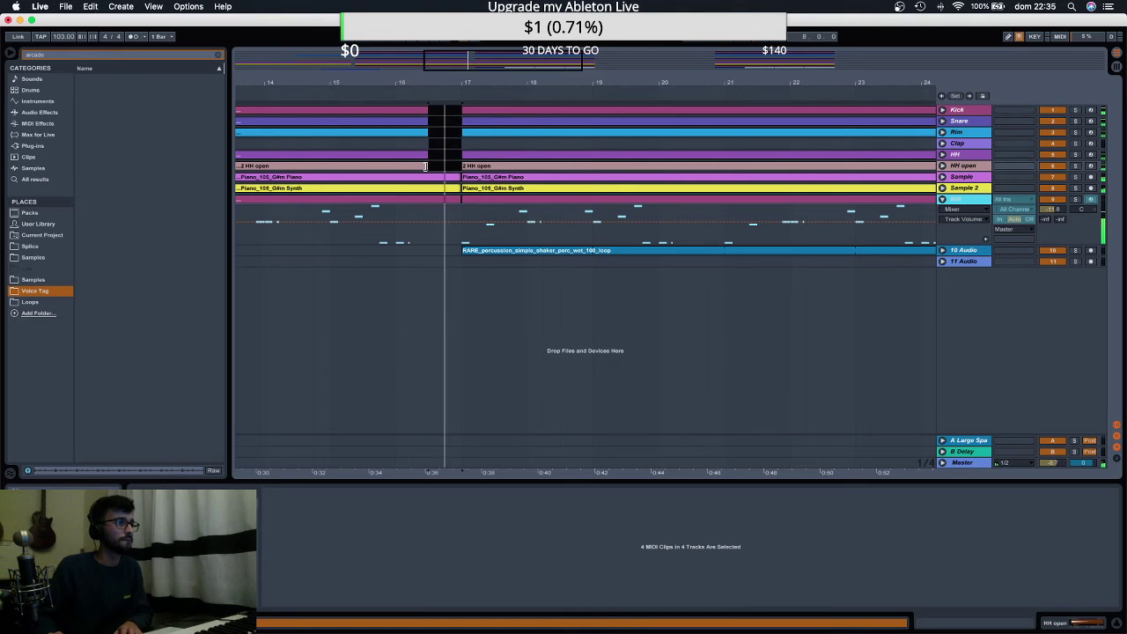
pyautogui.moveTo(465, 74); pyautogui.dragTo(464, 42)
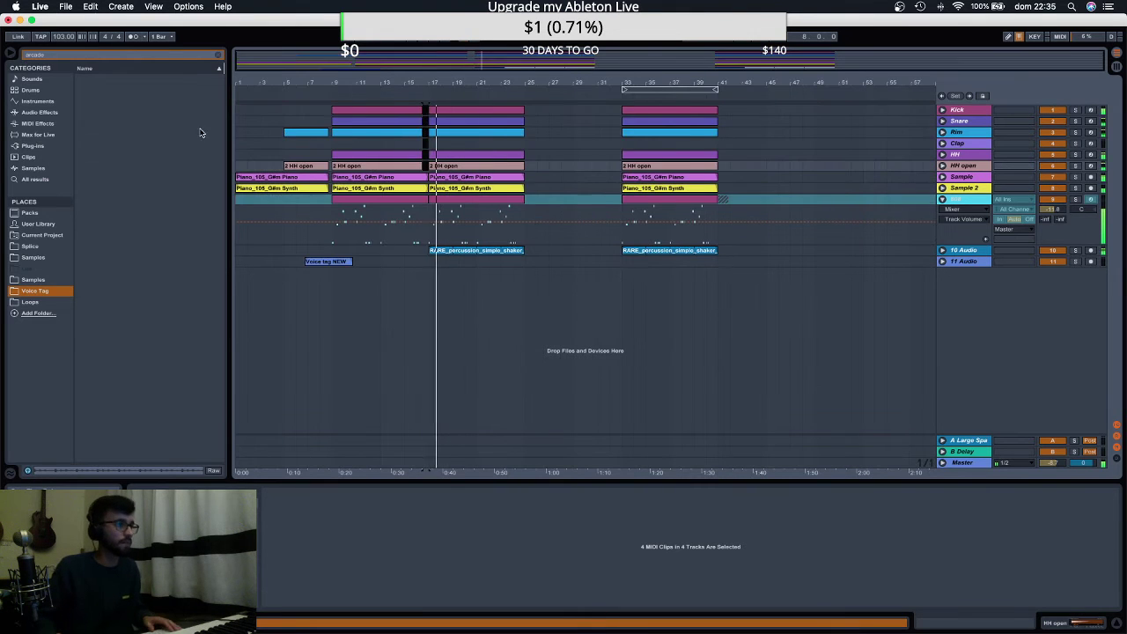
# Load the Arcade plug-in onto a new track and open its library of Lines.
pyautogui.click(32, 145)
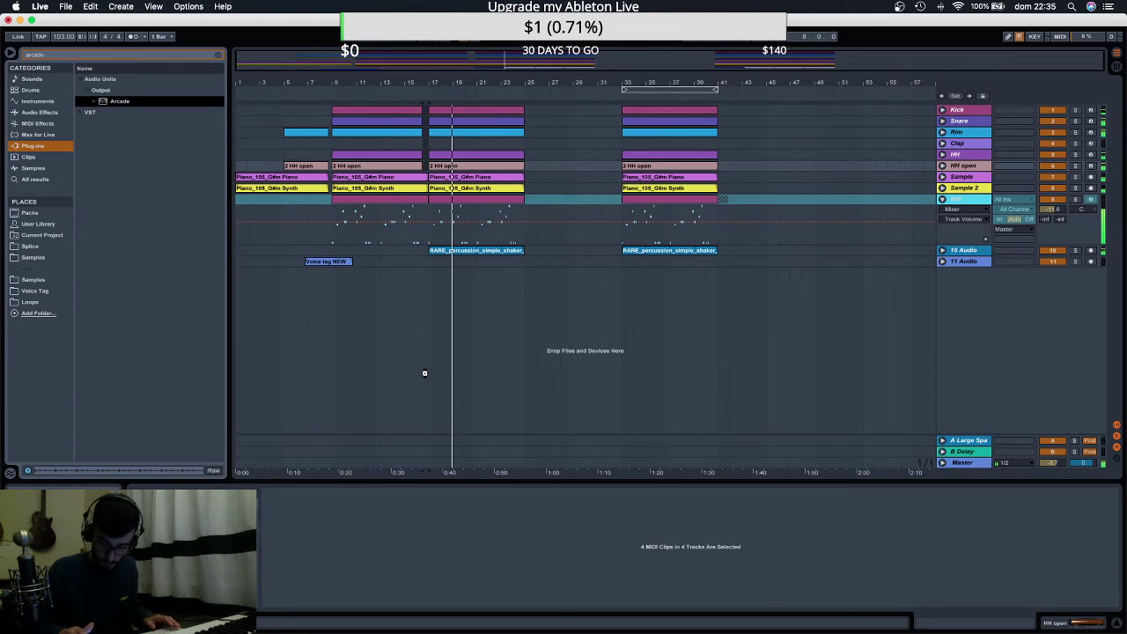
pyautogui.moveTo(425, 372); pyautogui.dragTo(425, 377)
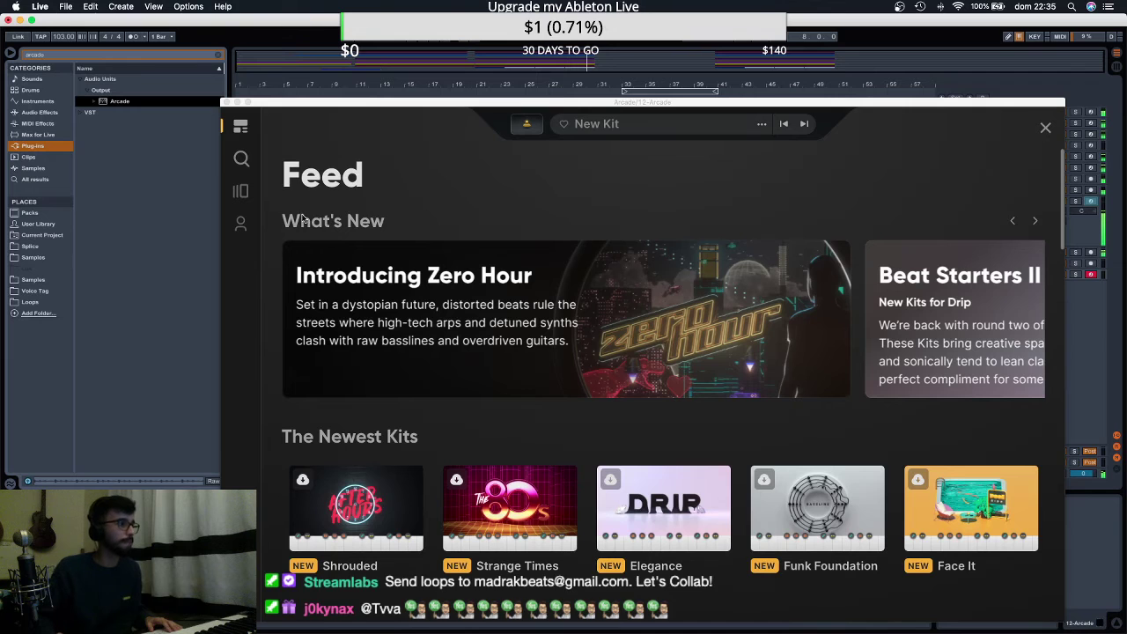
pyautogui.click(241, 191)
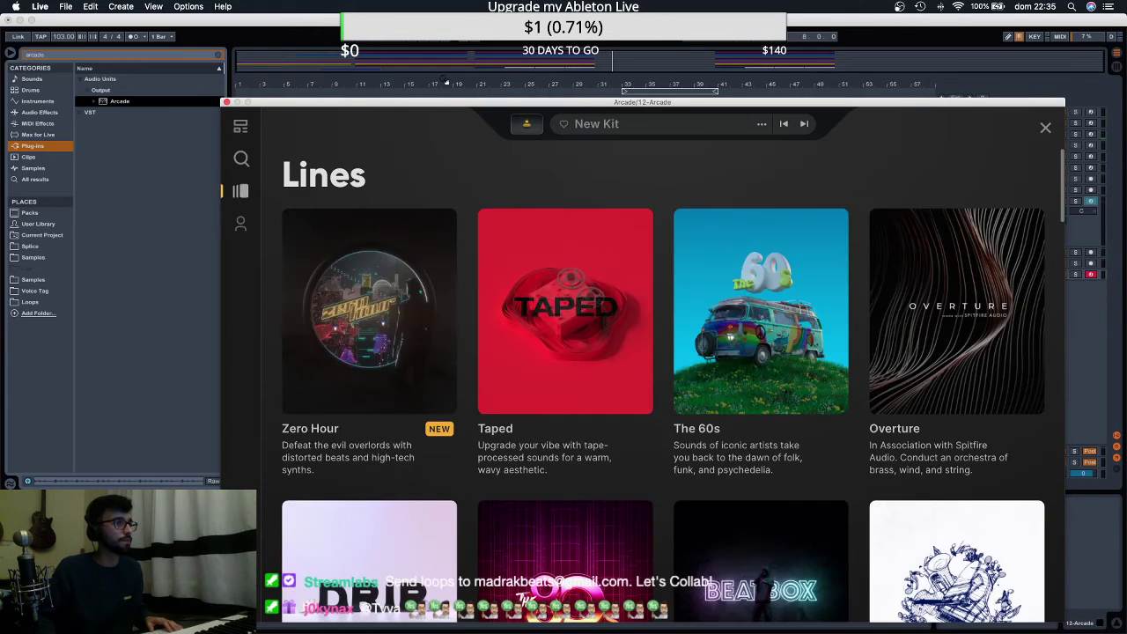
pyautogui.click(447, 62)
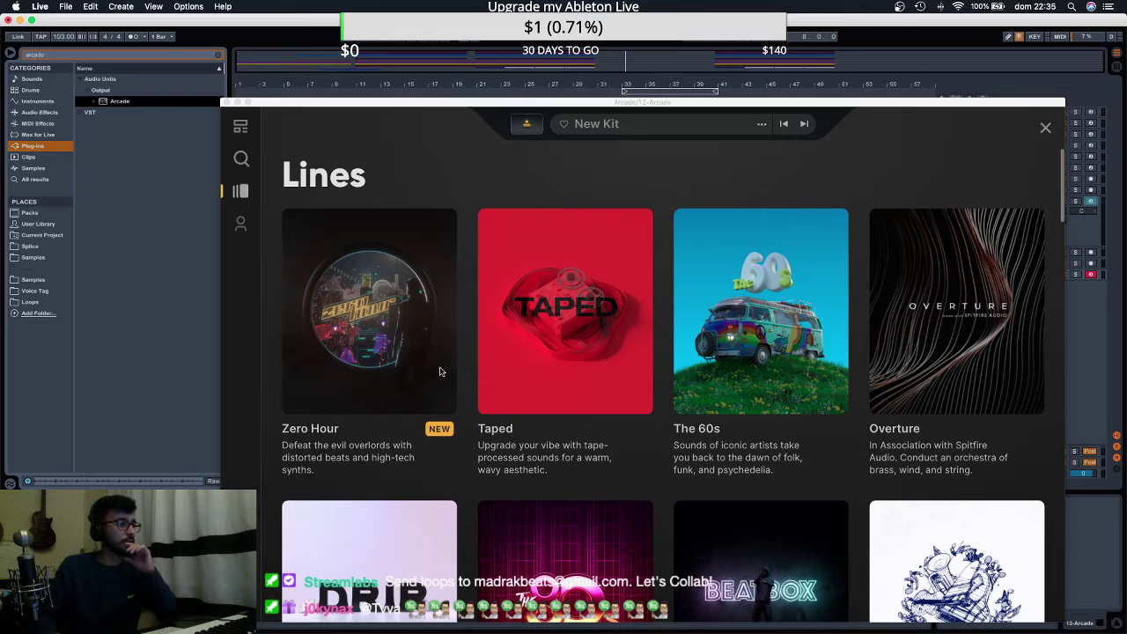
# Open the Hooked line in Arcade, limit it to downloaded kits, and load the Shine On kit.
pyautogui.scroll(-5, 447, 366)
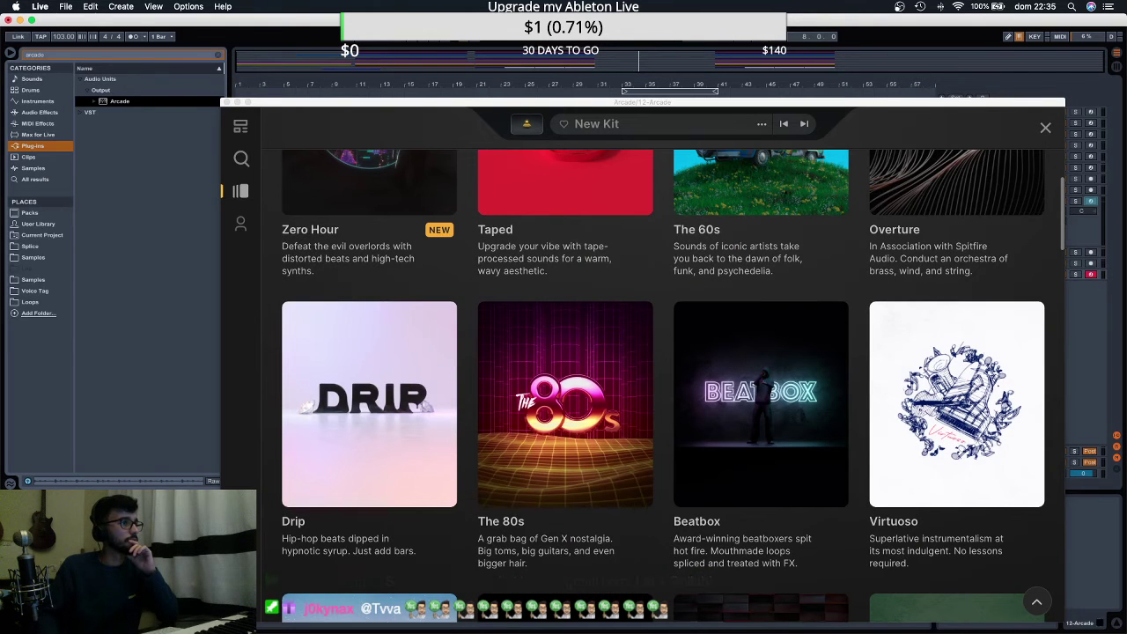
pyautogui.scroll(-20, 427, 342)
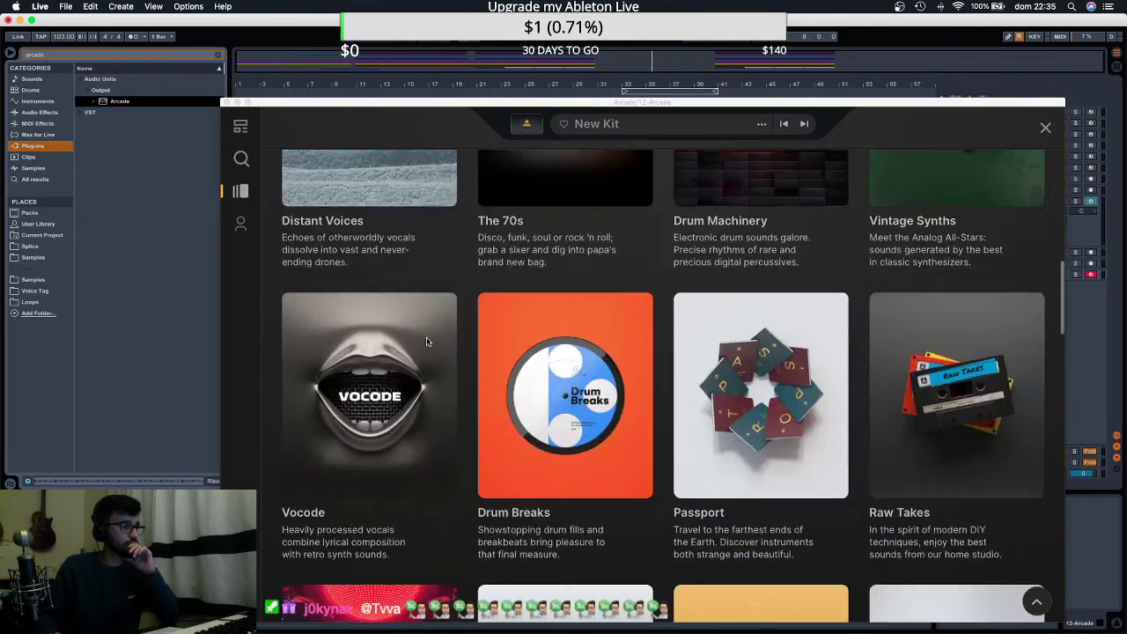
pyautogui.scroll(-10, 427, 342)
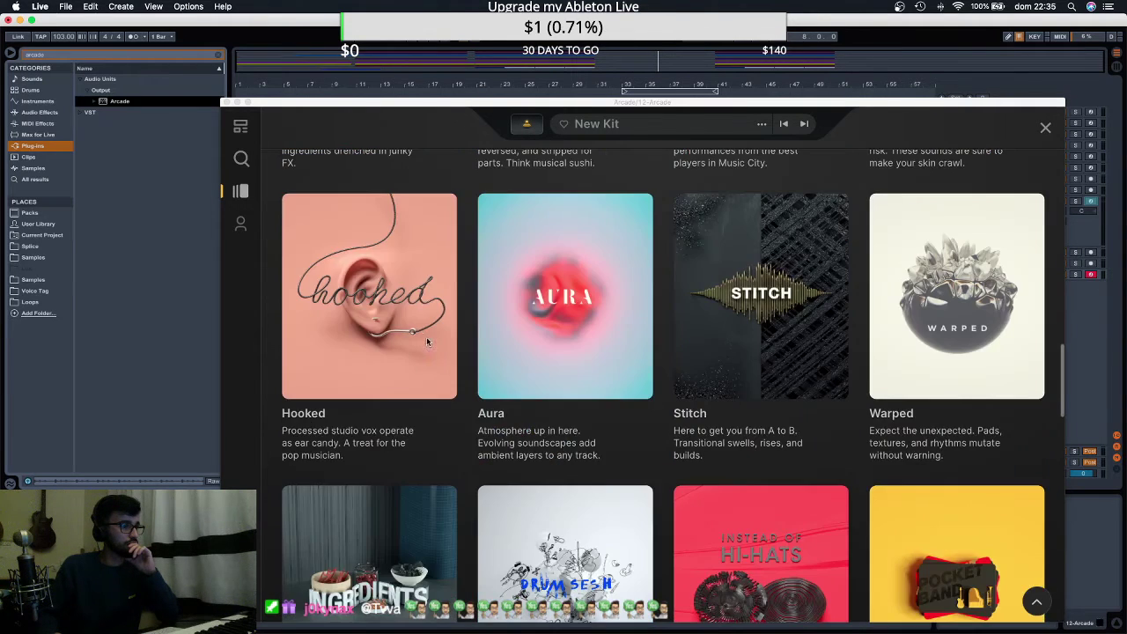
pyautogui.click(379, 302)
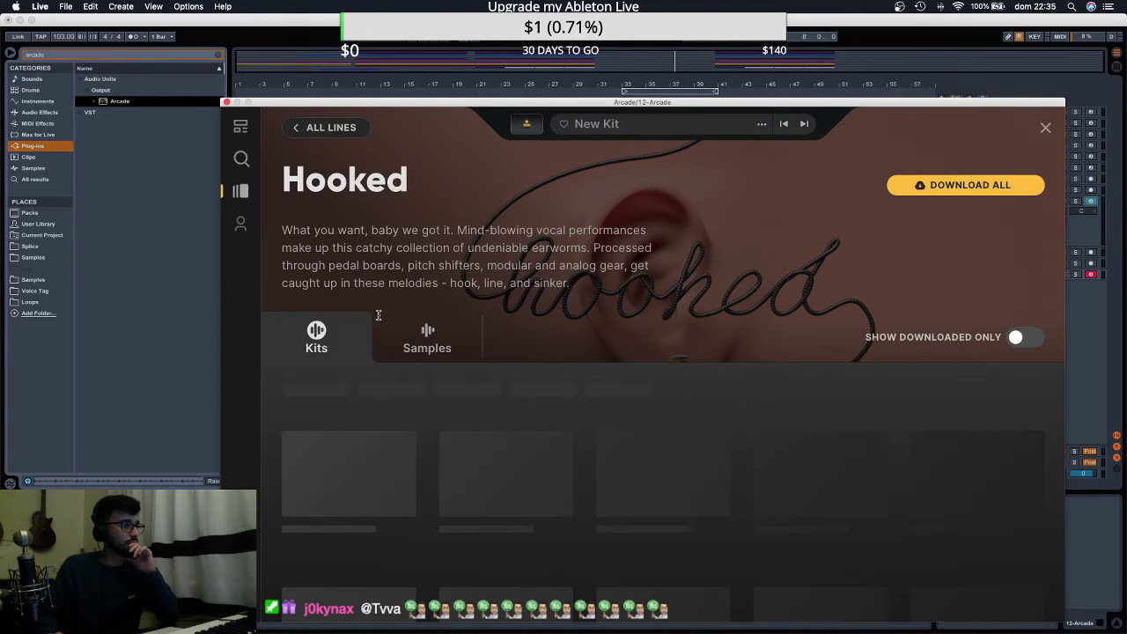
pyautogui.click(1009, 337)
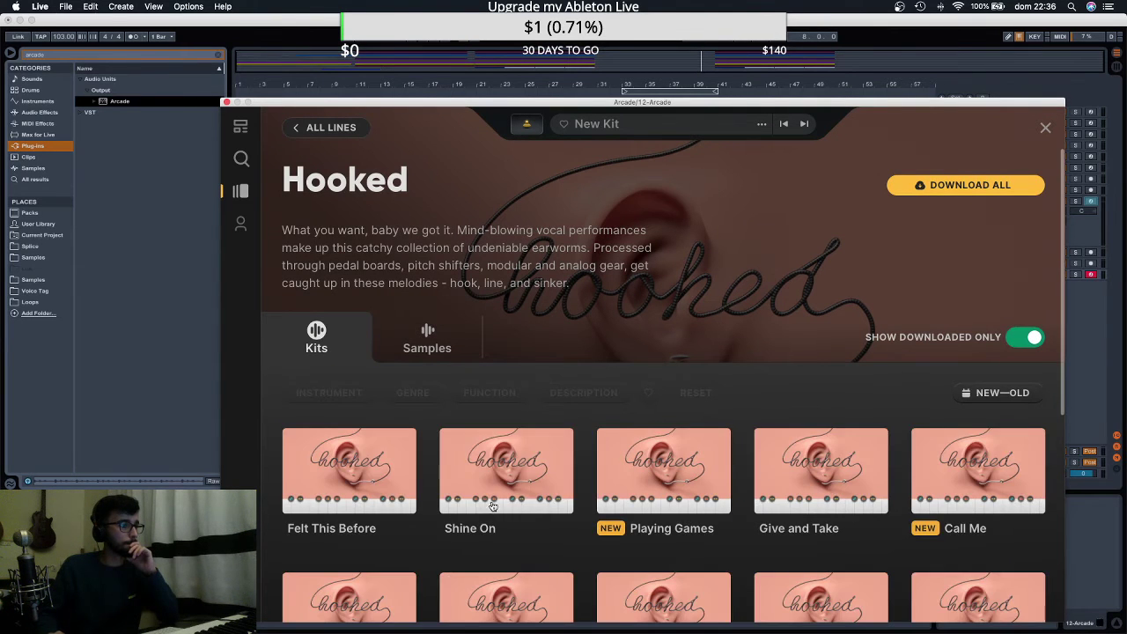
pyautogui.moveTo(502, 471)
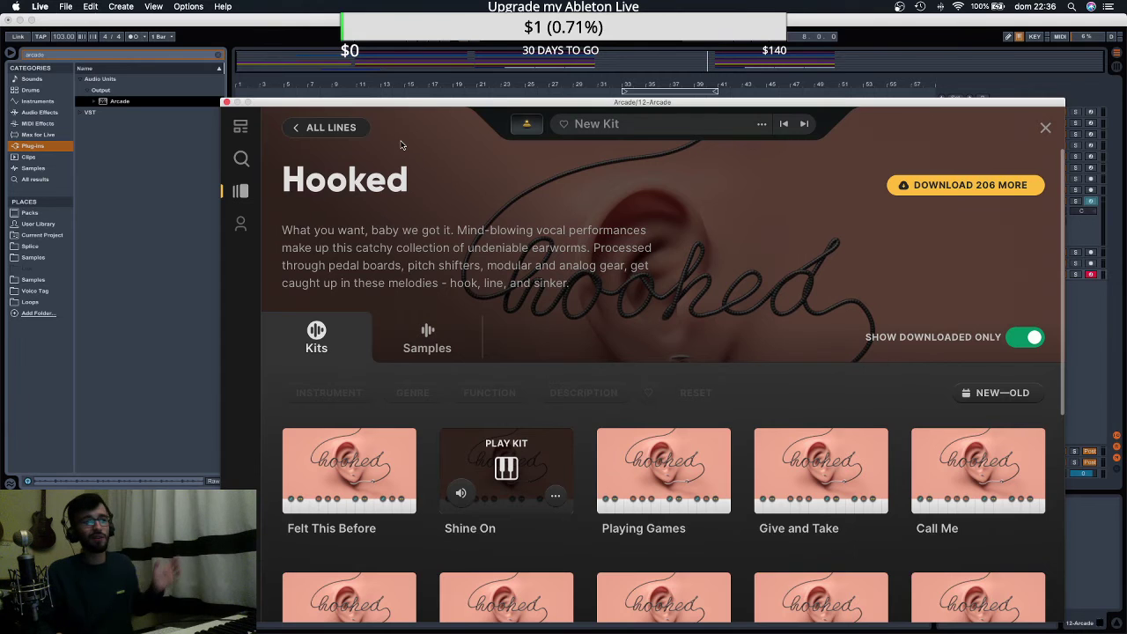
pyautogui.click(504, 469)
pyautogui.click(226, 102)
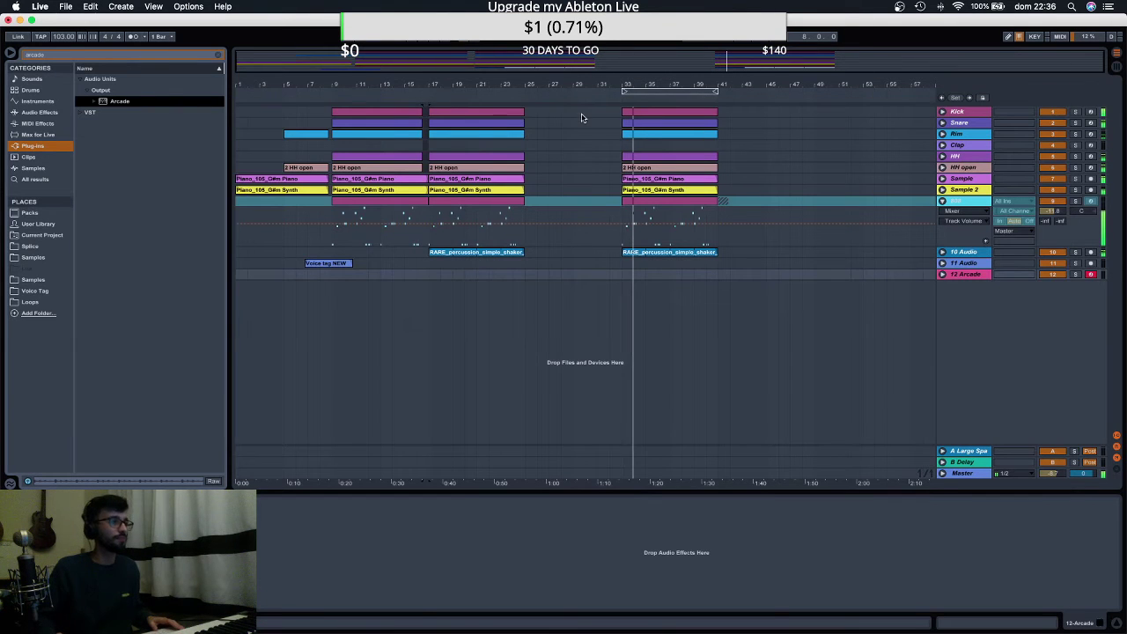
# Loop the section from bar 17 to bar 25 and start playing it.
pyautogui.click(480, 112)
pyautogui.keyDown('shift'); pyautogui.click(476, 252); pyautogui.keyUp('shift')
pyautogui.press('super+l')
pyautogui.press('space')
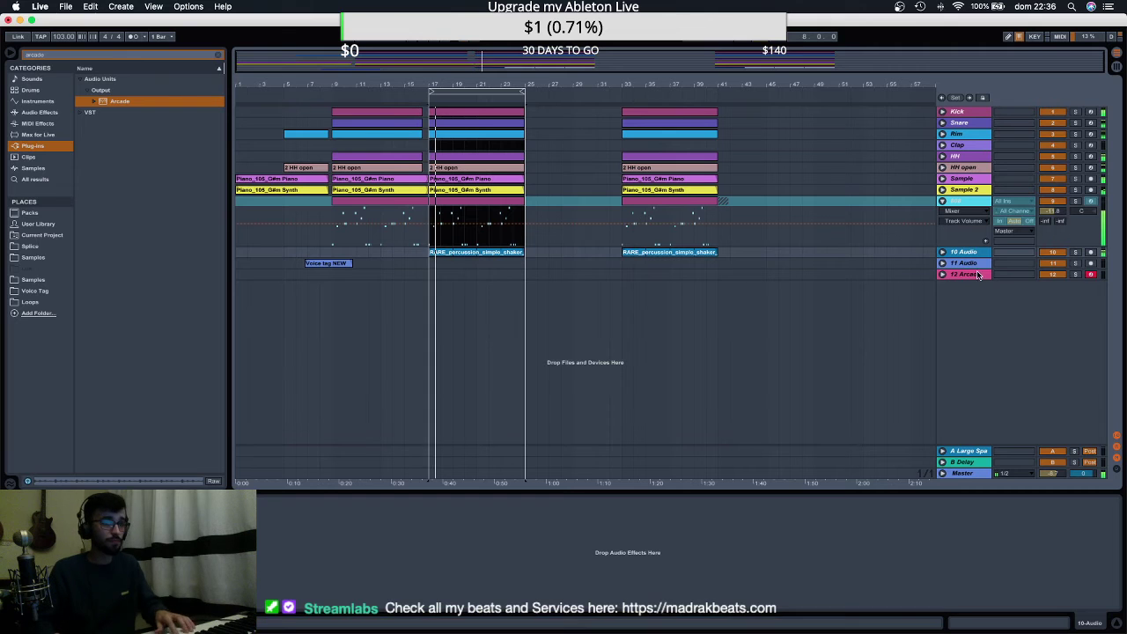
# Reopen the Arcade instrument on track 12 and set its key to G# minor.
pyautogui.click(1022, 276)
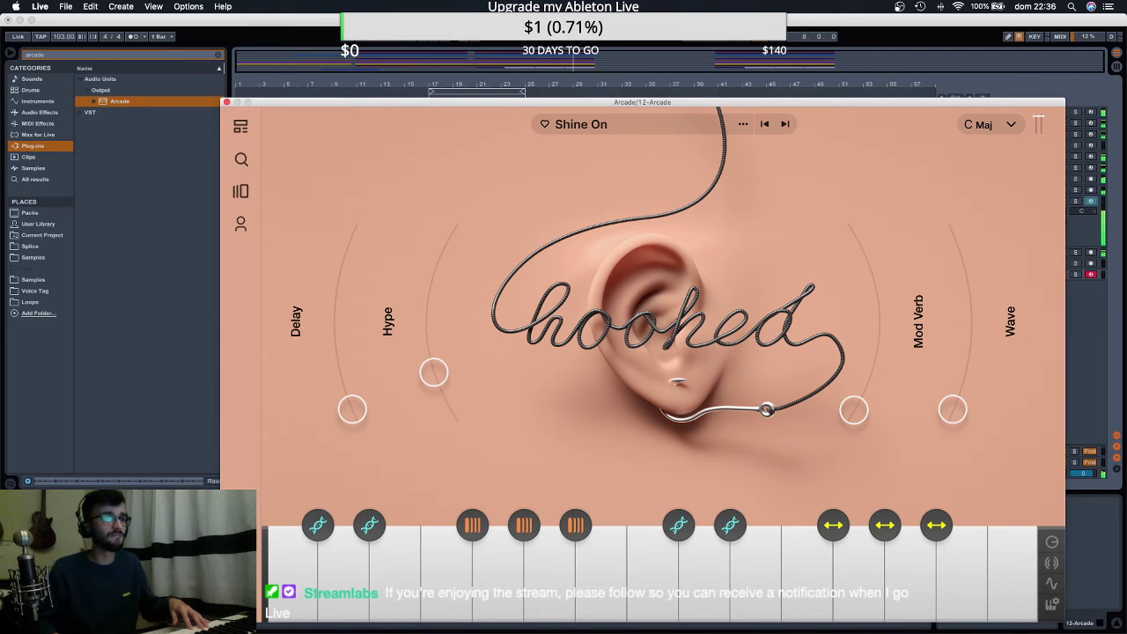
pyautogui.press('super+Tab')
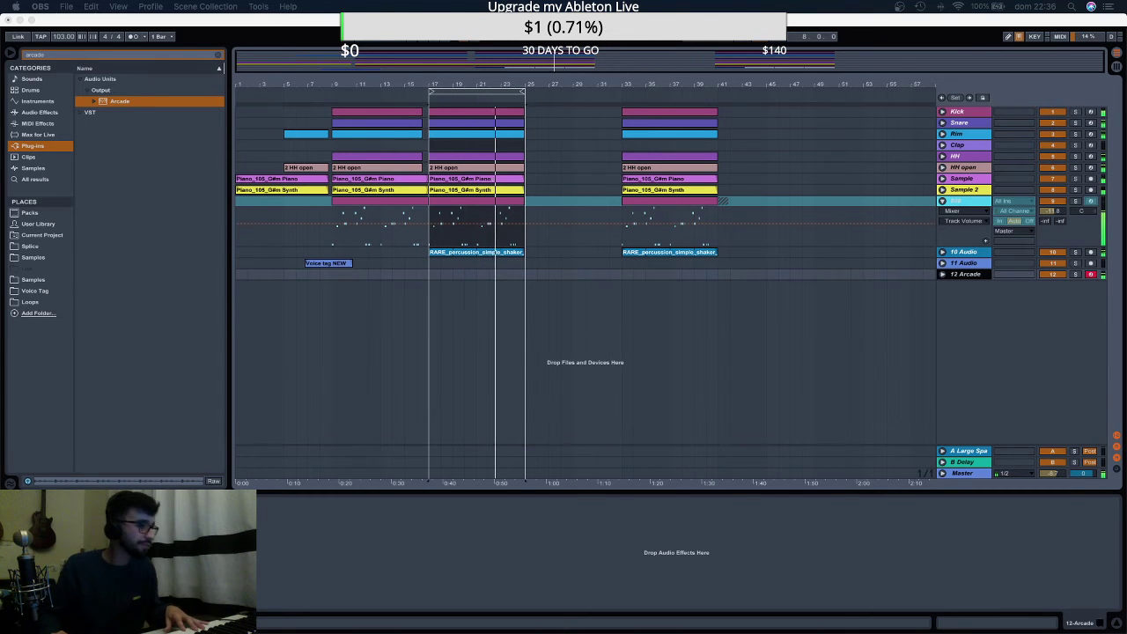
pyautogui.press('super+Tab')
pyautogui.click(979, 124)
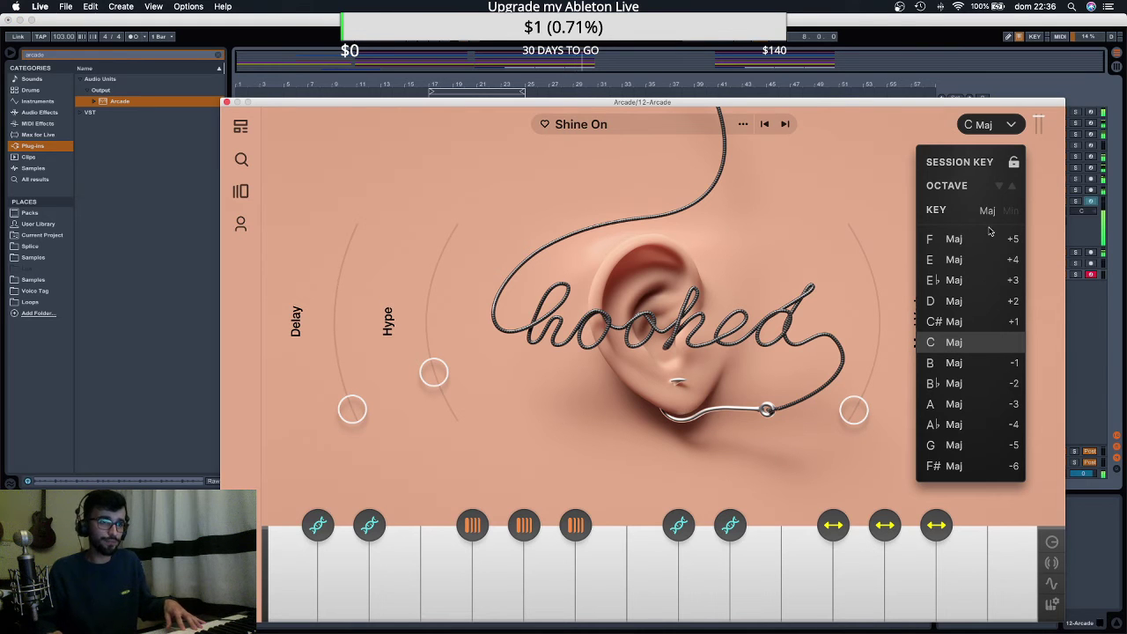
pyautogui.moveTo(843, 105); pyautogui.dragTo(818, 153)
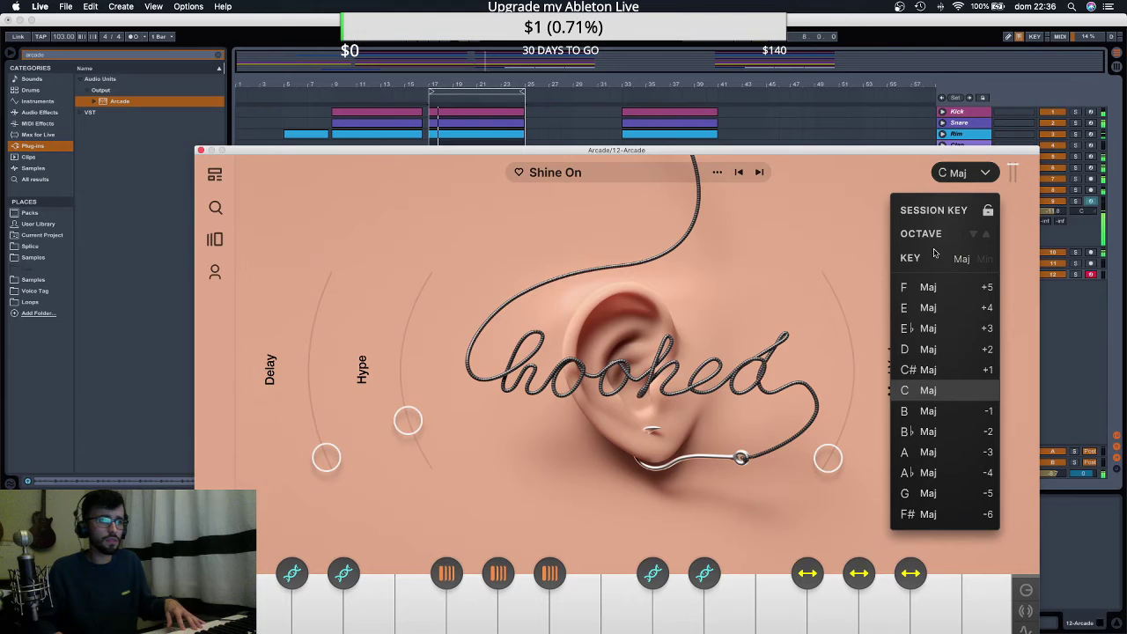
pyautogui.click(983, 258)
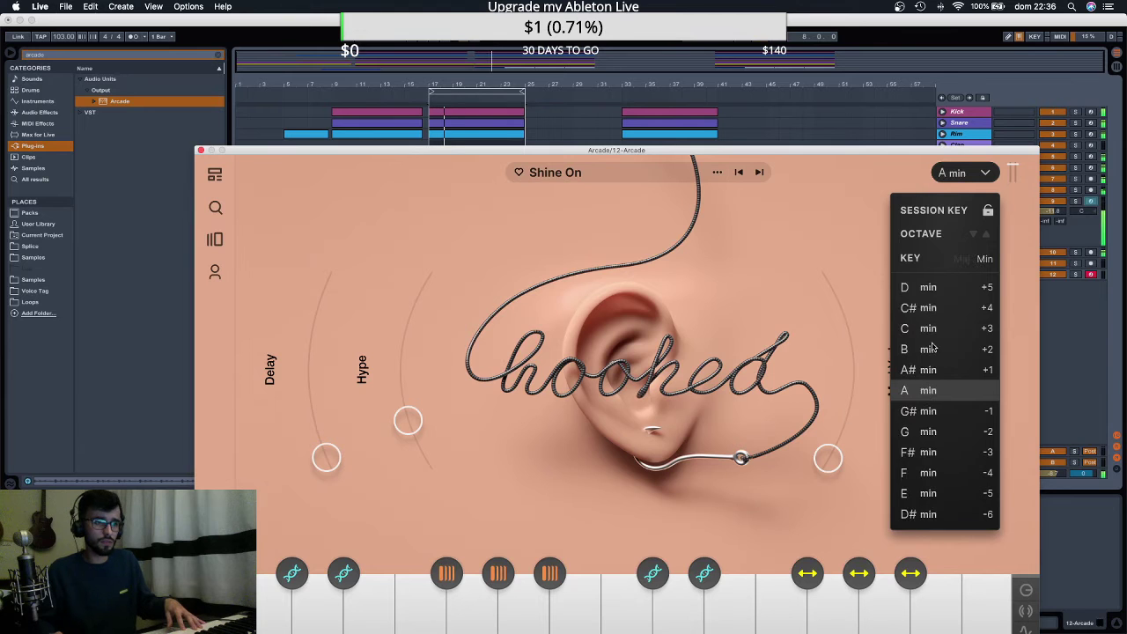
pyautogui.click(935, 412)
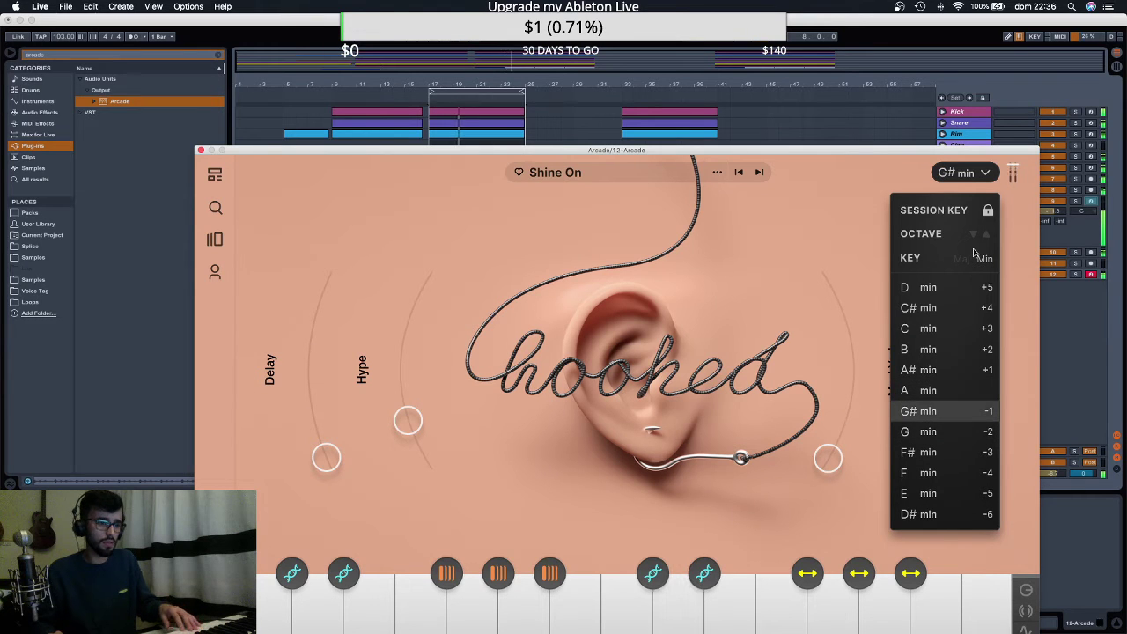
# Raise the Shine On kit's Delay, Mod Verb and Hype controls to their maximum.
pyautogui.click(373, 432)
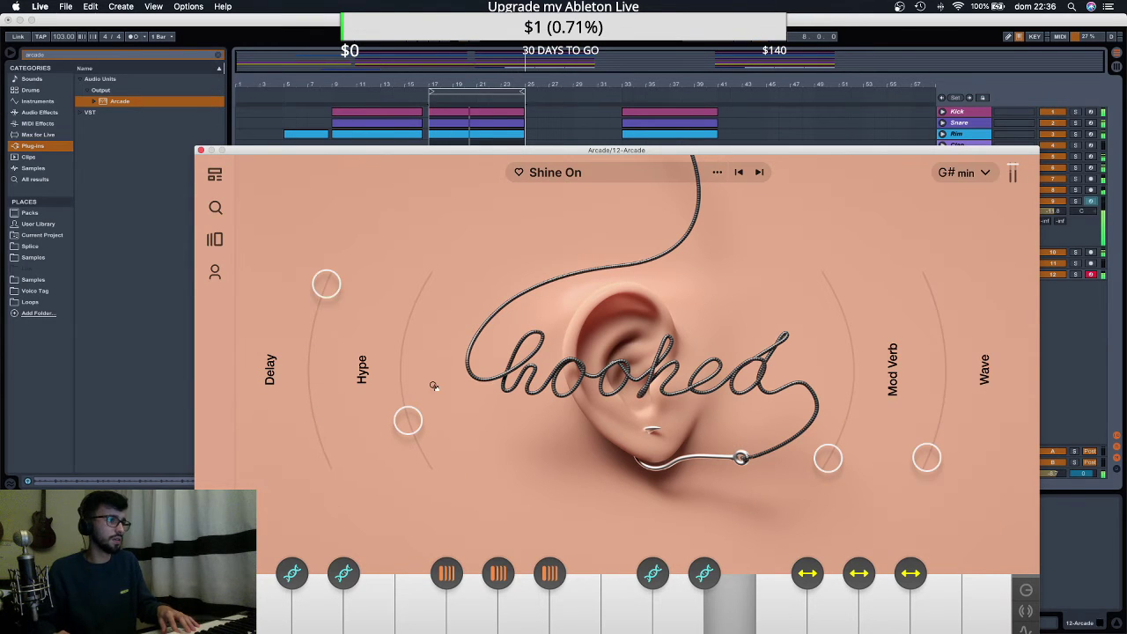
pyautogui.moveTo(832, 445); pyautogui.dragTo(836, 282)
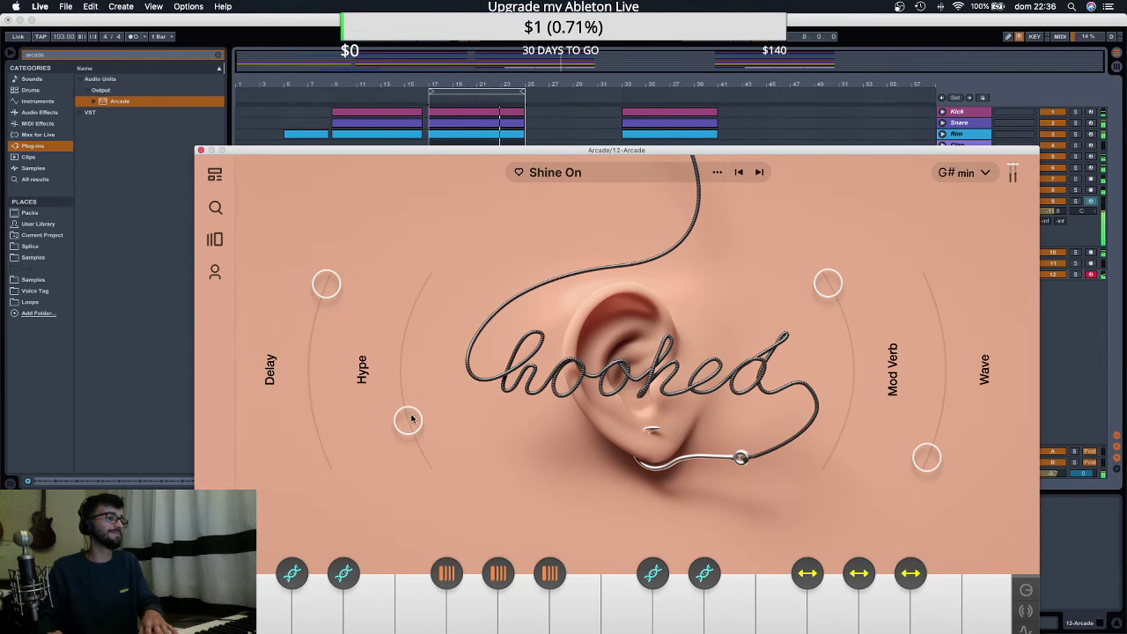
pyautogui.moveTo(410, 420); pyautogui.dragTo(405, 293)
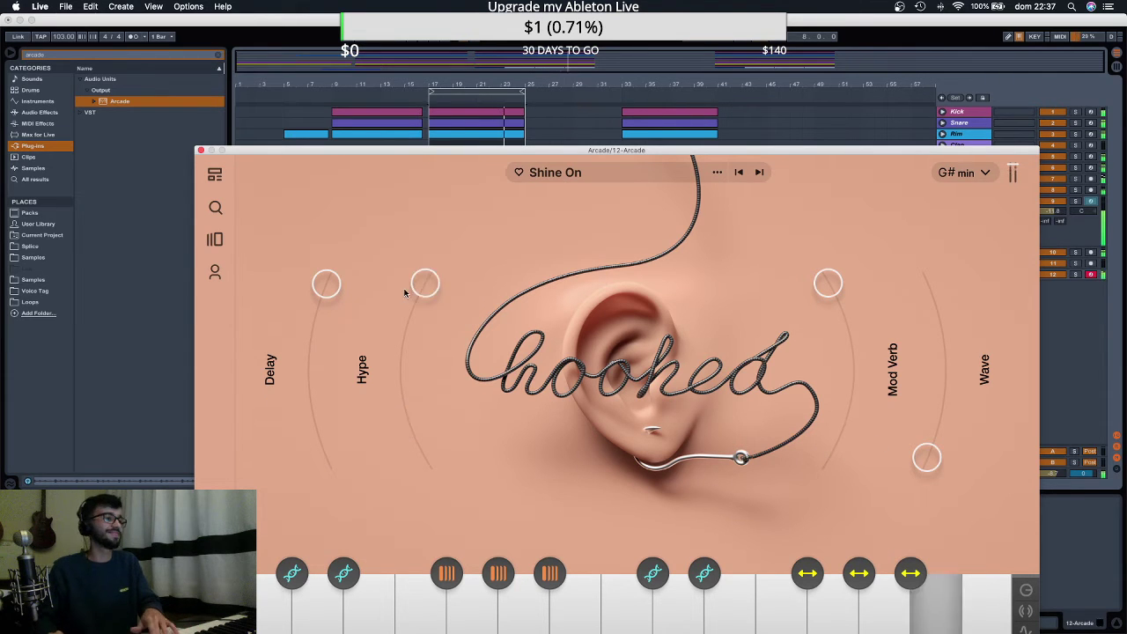
pyautogui.click(980, 178)
pyautogui.click(200, 150)
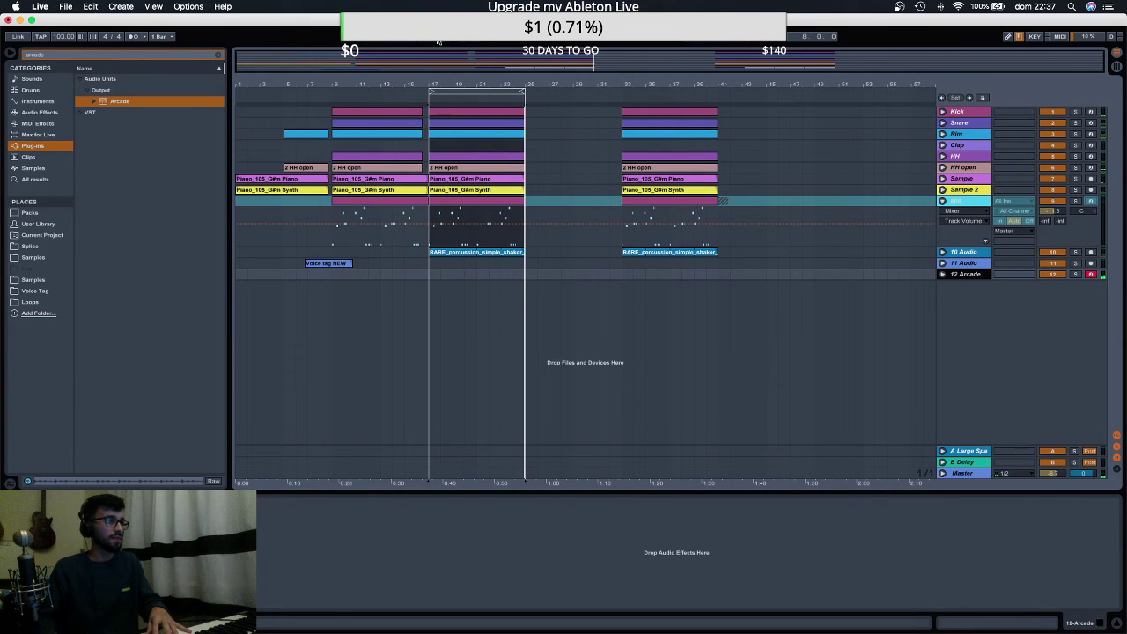
# Record an Arcade vocal part of about two bars on track 12, starting at bar 17.
pyautogui.click(454, 89)
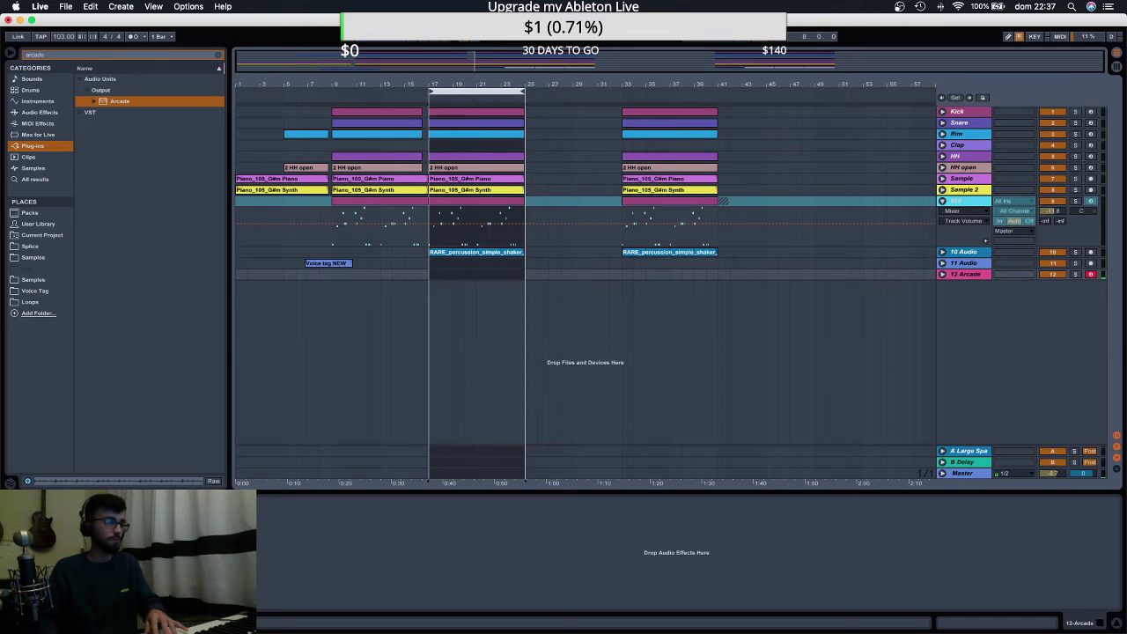
pyautogui.press('F9')
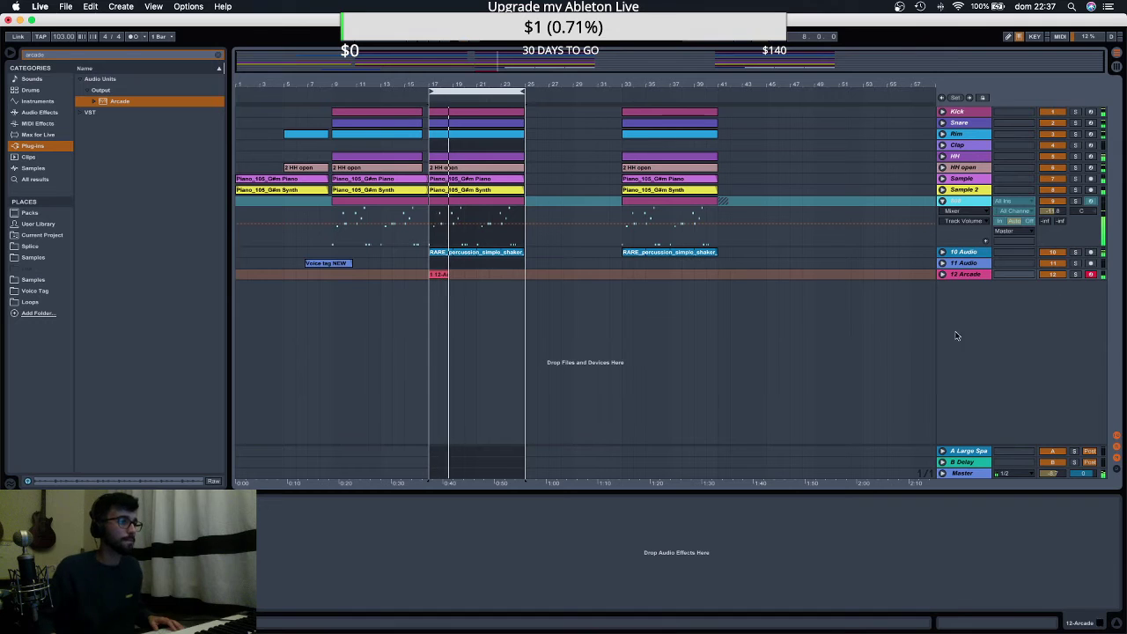
pyautogui.press('space')
# Duplicate the recorded Arcade clip directly after itself and open its notes for editing.
pyautogui.click(445, 277)
pyautogui.press('super+d')
pyautogui.doubleClick(445, 275)
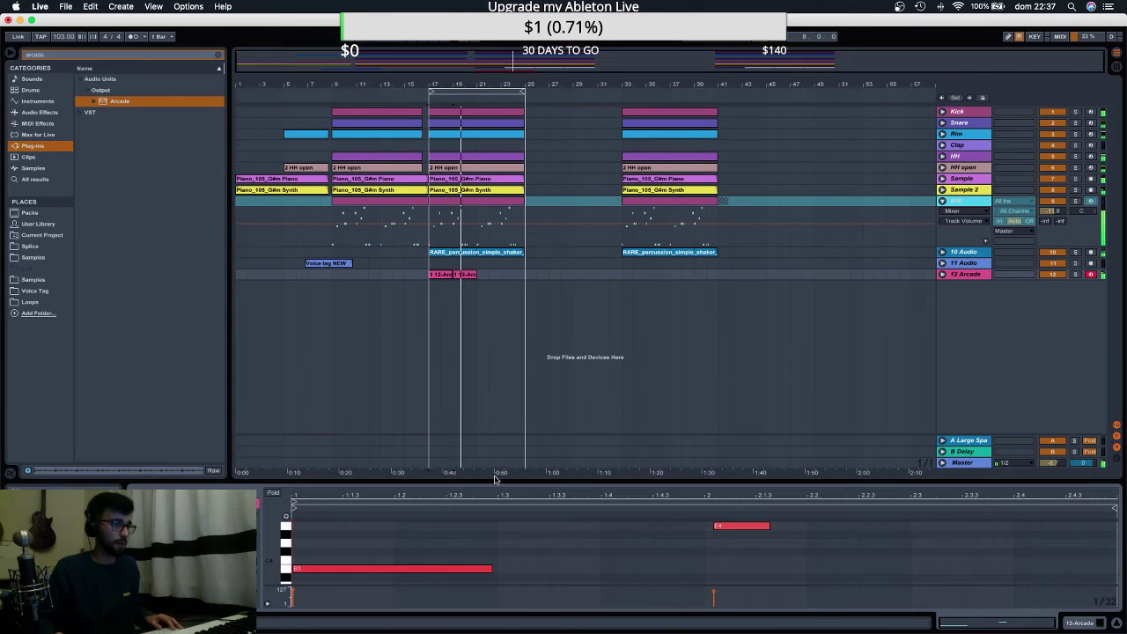
# Replace the second clip on the Arcade track with a duplicate of the first one at bar 19.
pyautogui.click(491, 551)
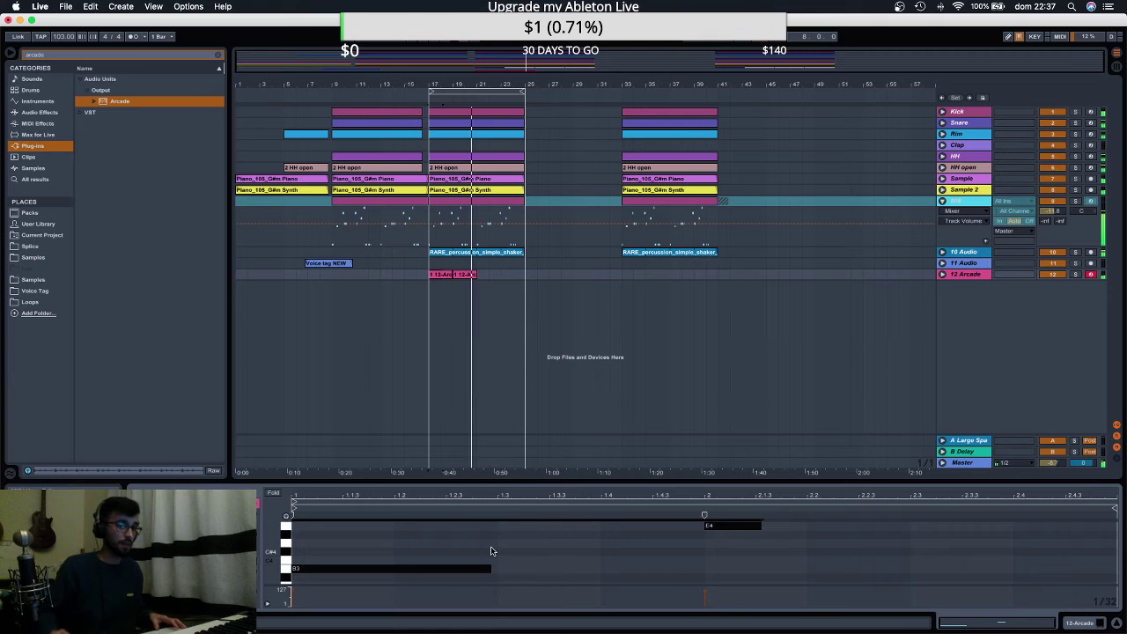
pyautogui.click(461, 278)
pyautogui.press('Delete')
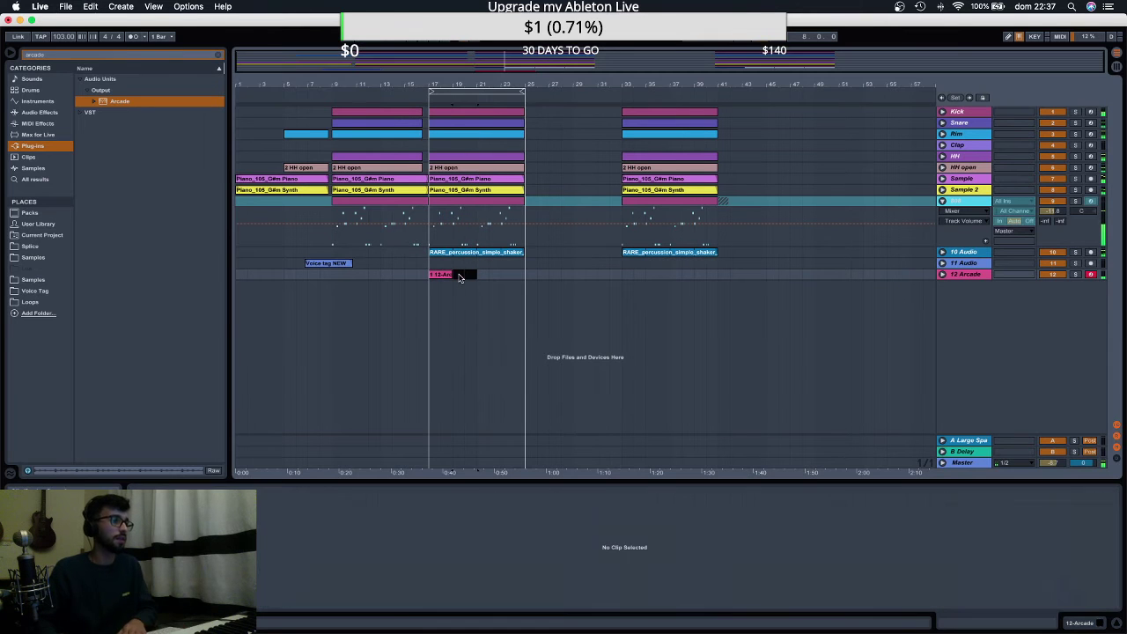
pyautogui.click(435, 275)
pyautogui.press('super+d')
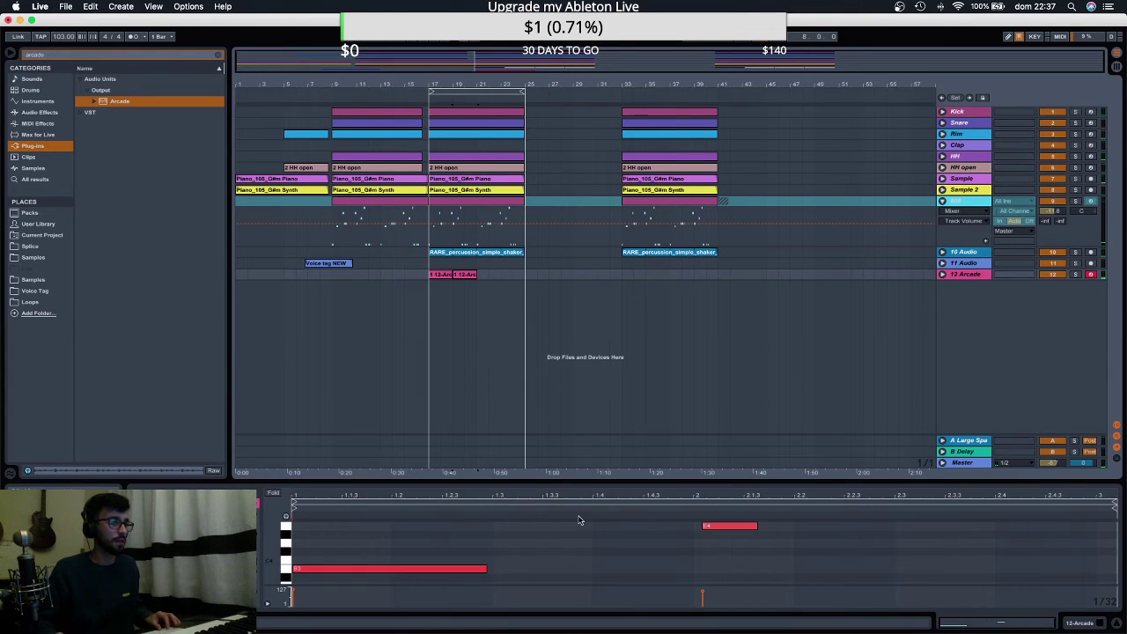
# Delete the E4 note from the duplicated Arcade clip, keeping only the B3 note.
pyautogui.moveTo(693, 539); pyautogui.dragTo(781, 523)
pyautogui.press('Delete')
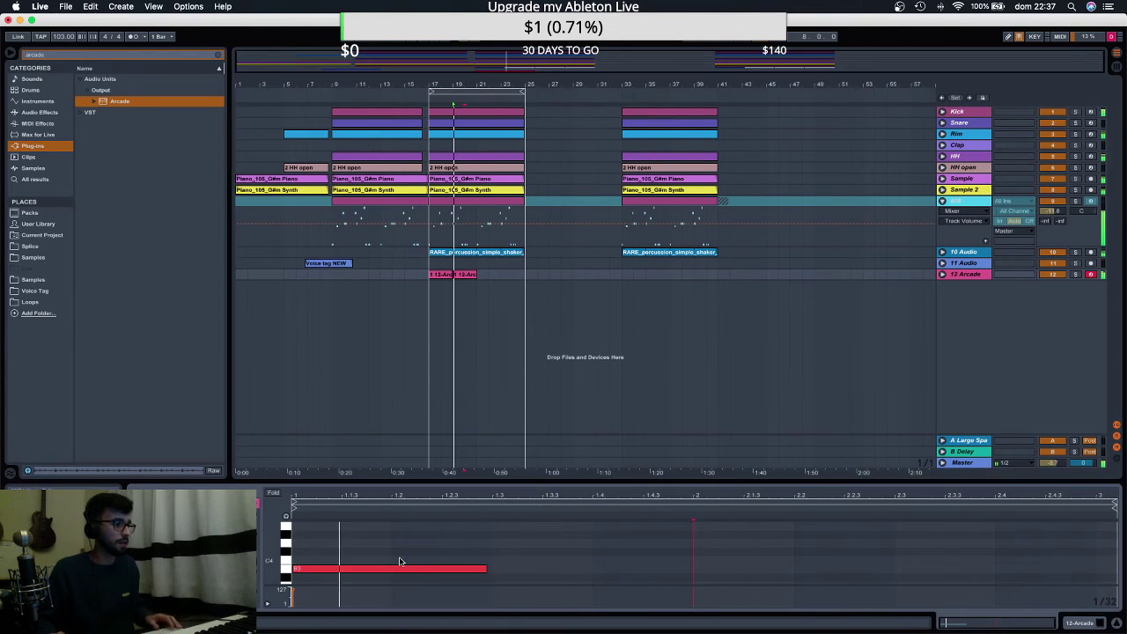
pyautogui.click(394, 550)
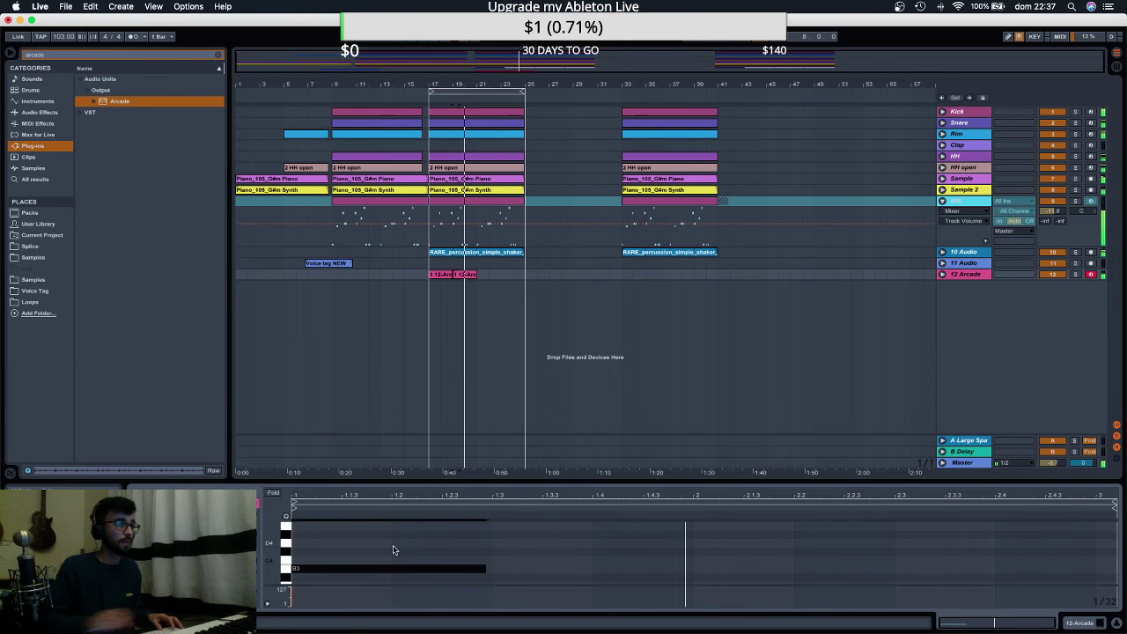
# Place a copy of the Arcade clip at bar 21 and delete the clip at bar 19.
pyautogui.click(458, 274)
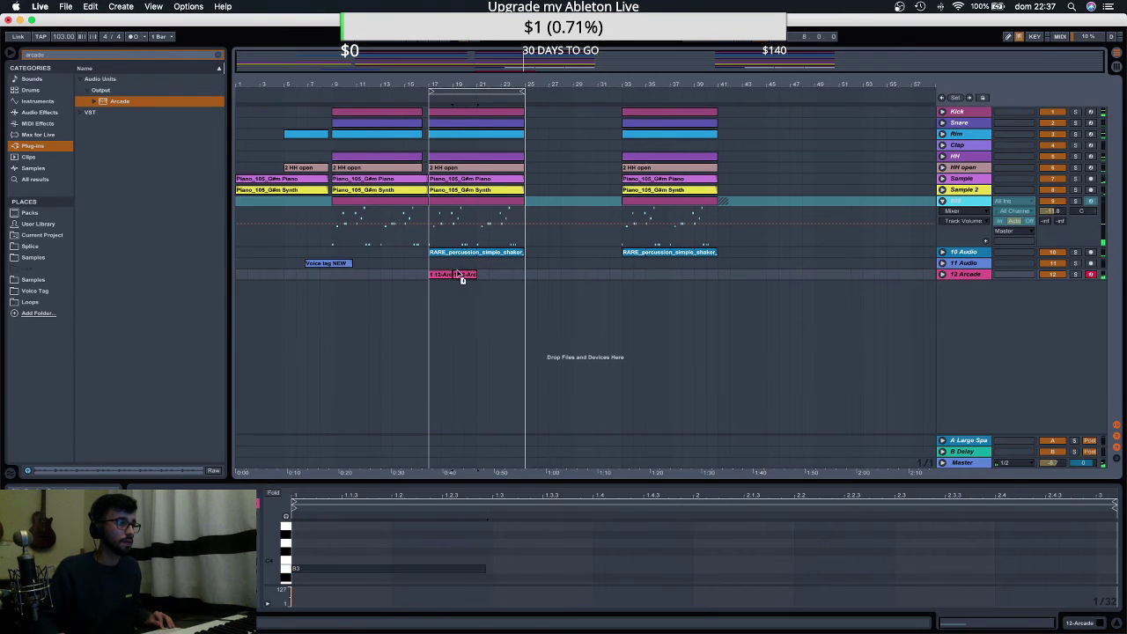
pyautogui.click(442, 275)
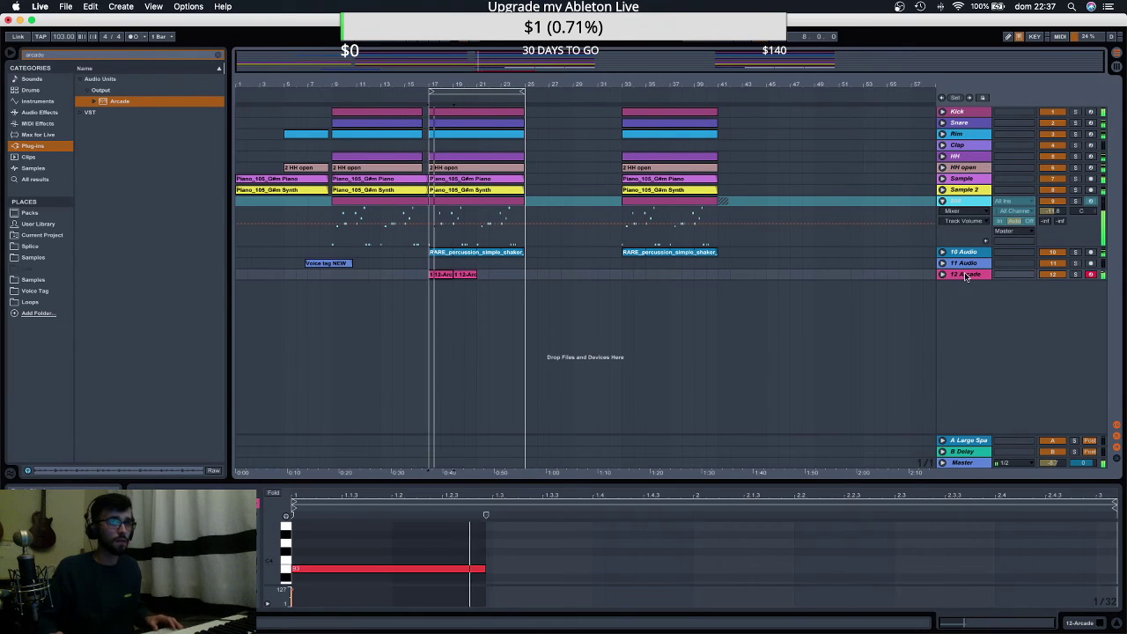
pyautogui.moveTo(463, 276)
pyautogui.mouseDown()
pyautogui.moveTo(499, 282)
pyautogui.moveTo(483, 277)
pyautogui.mouseUp()
pyautogui.click(468, 277)
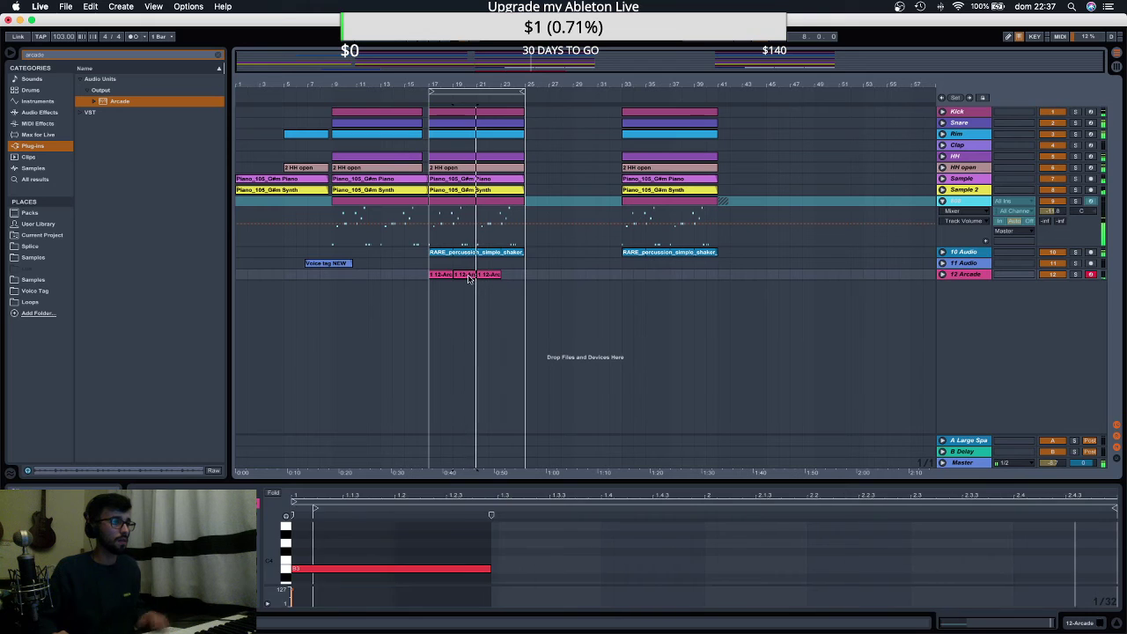
pyautogui.press('Delete')
pyautogui.click(486, 275)
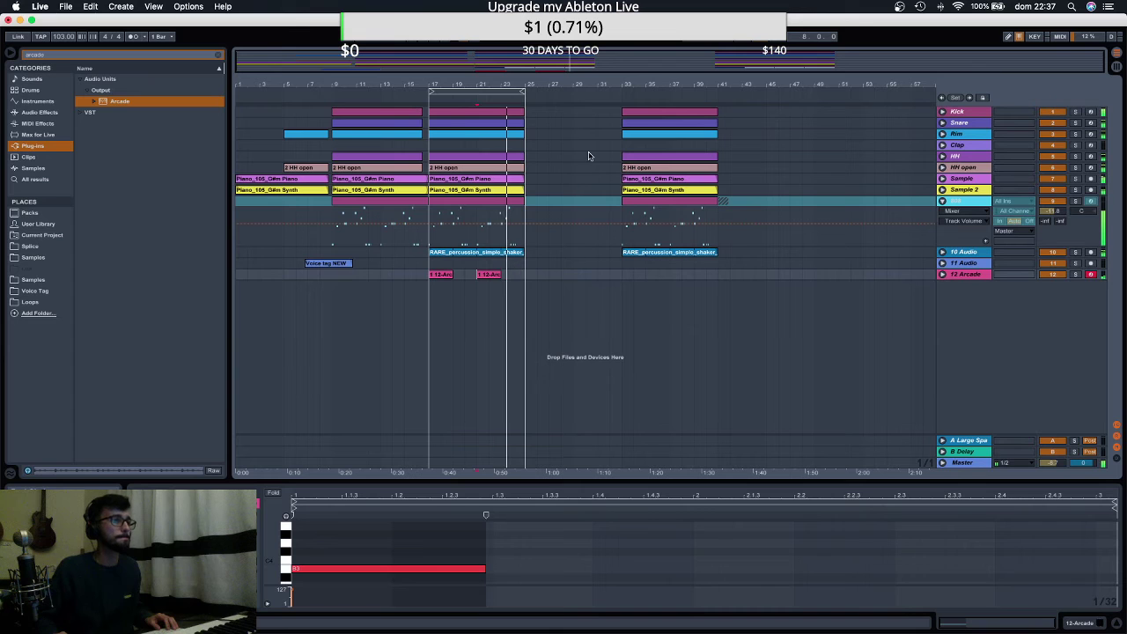
# Freeze the Arcade track, play the loop back, and flatten the track to audio.
pyautogui.rightClick(979, 275)
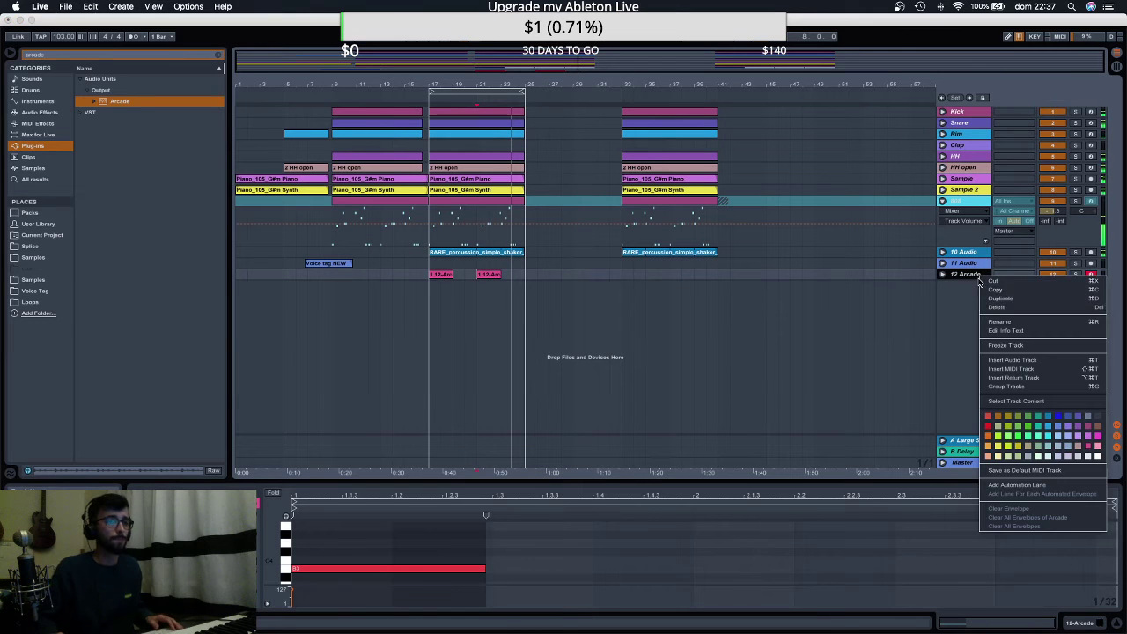
pyautogui.click(1015, 345)
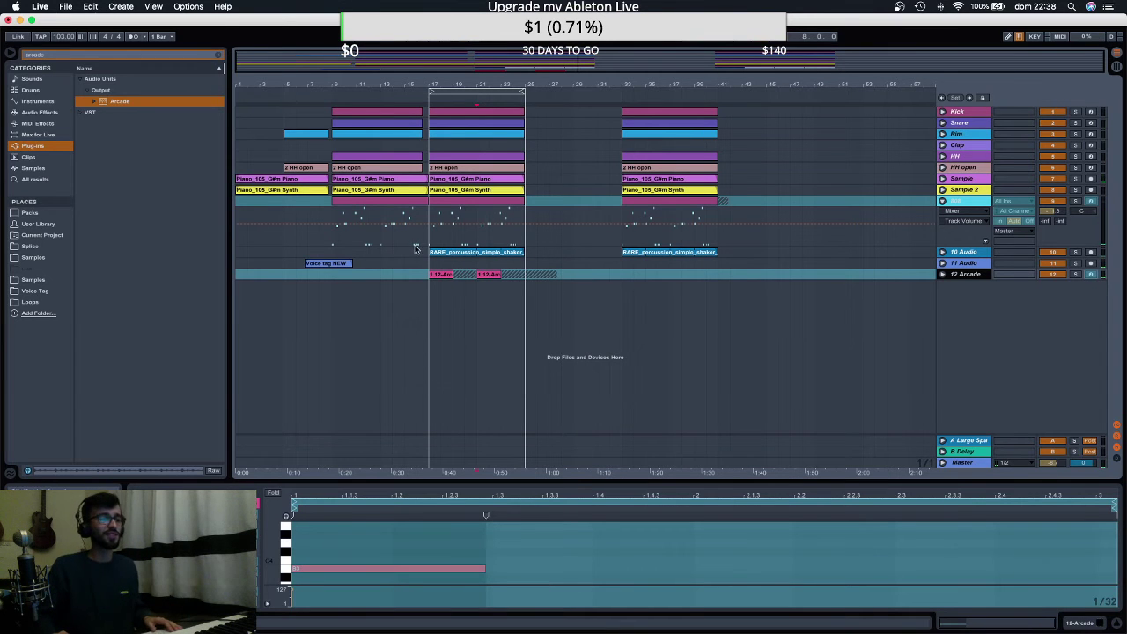
pyautogui.press('space')
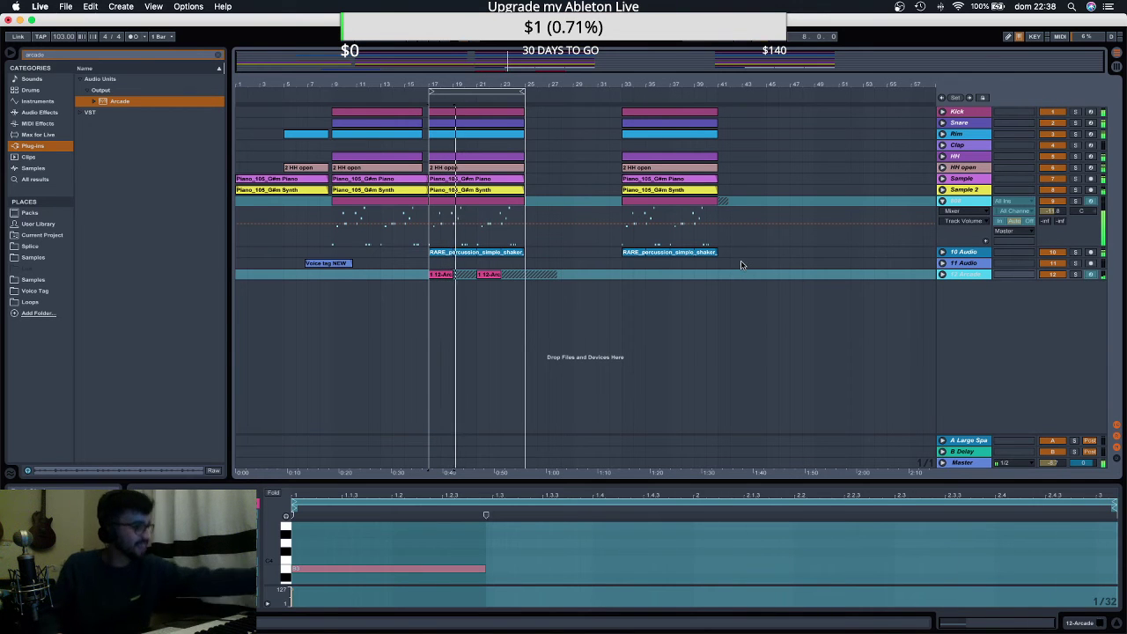
pyautogui.click(561, 261)
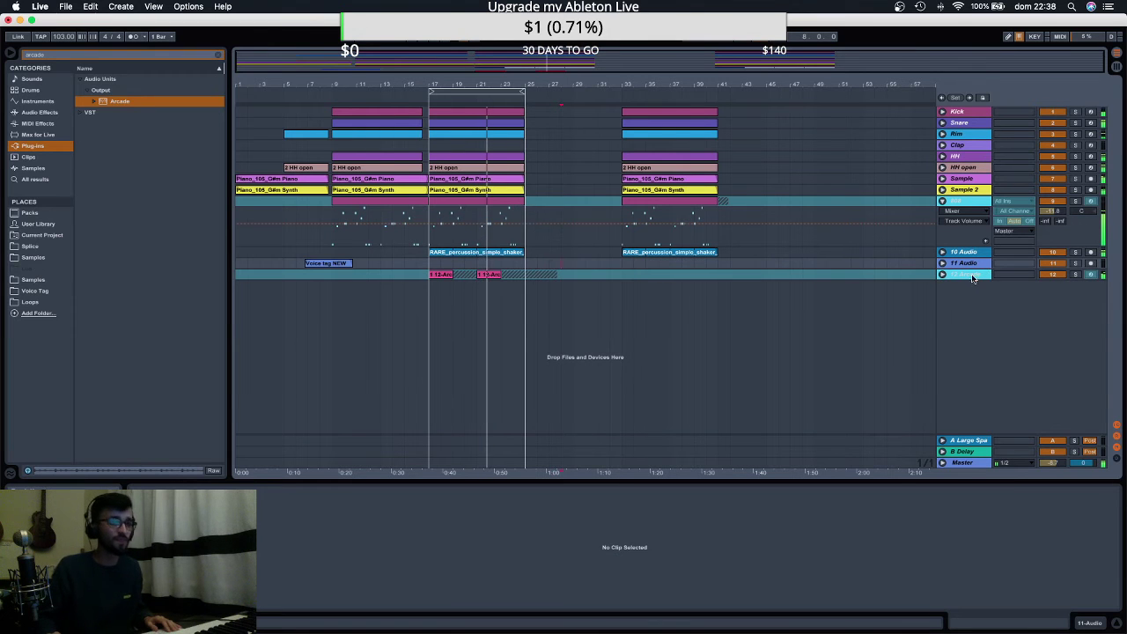
pyautogui.click(944, 275)
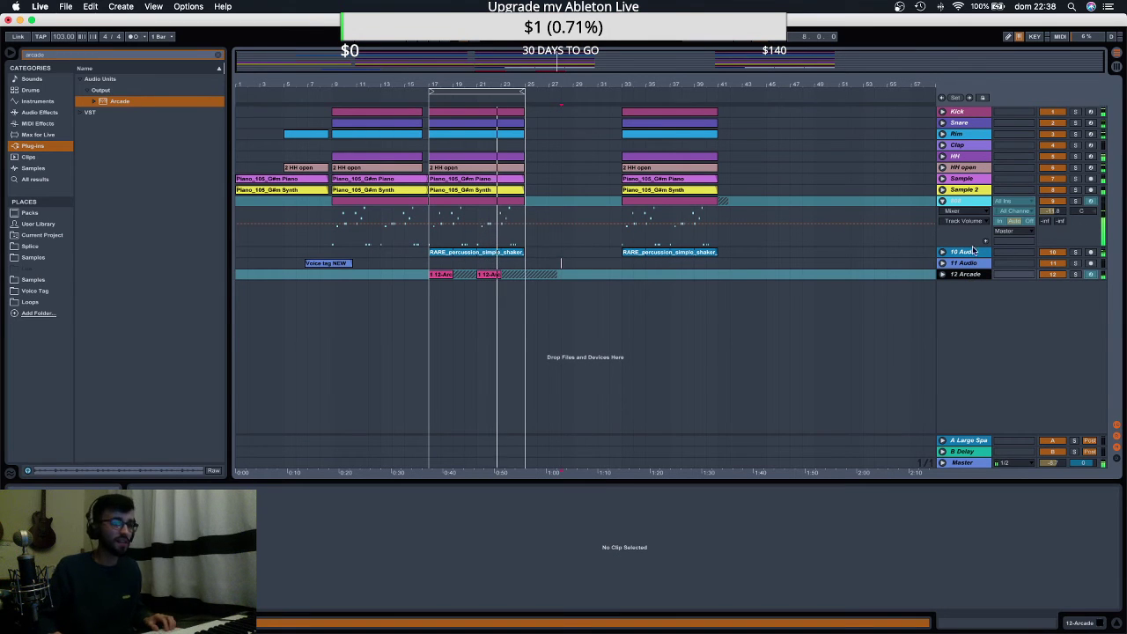
pyautogui.rightClick(944, 203)
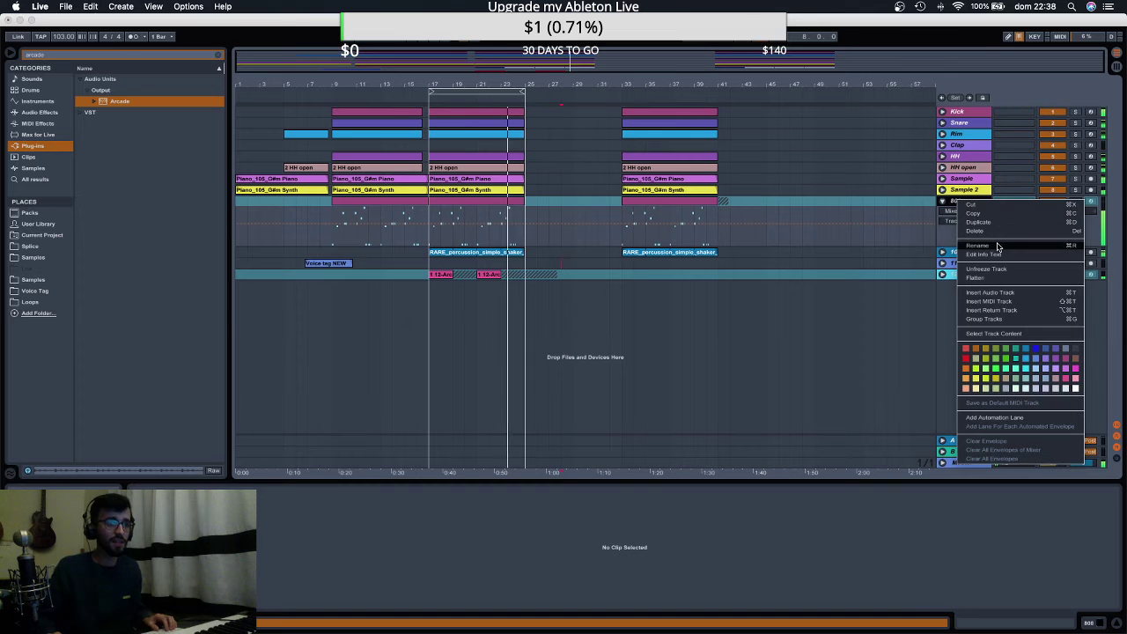
pyautogui.click(830, 275)
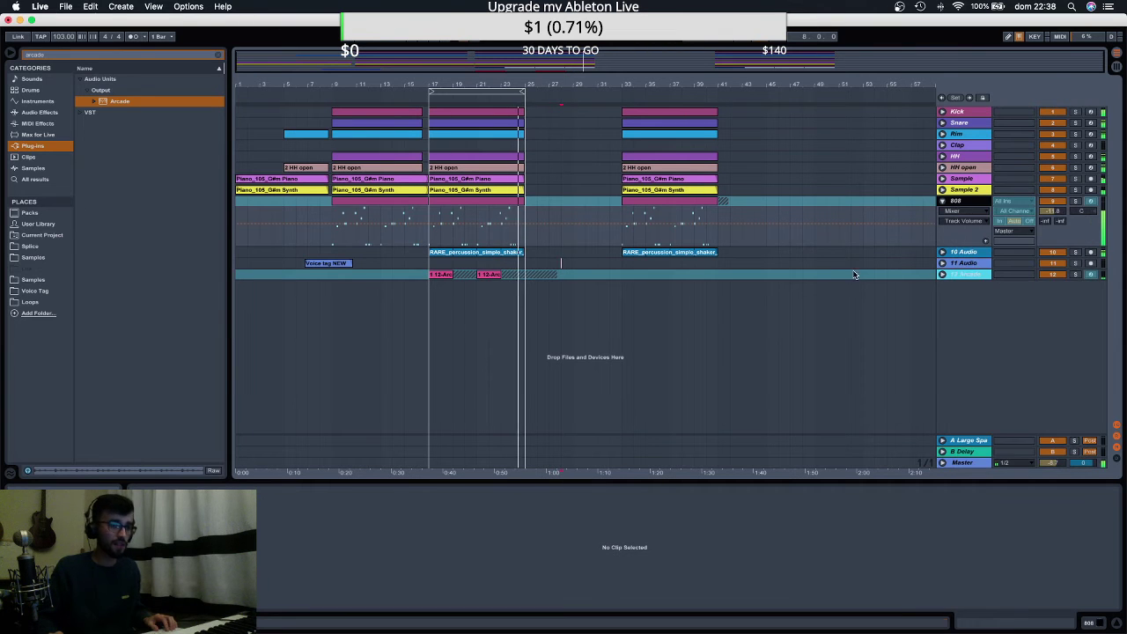
pyautogui.rightClick(963, 275)
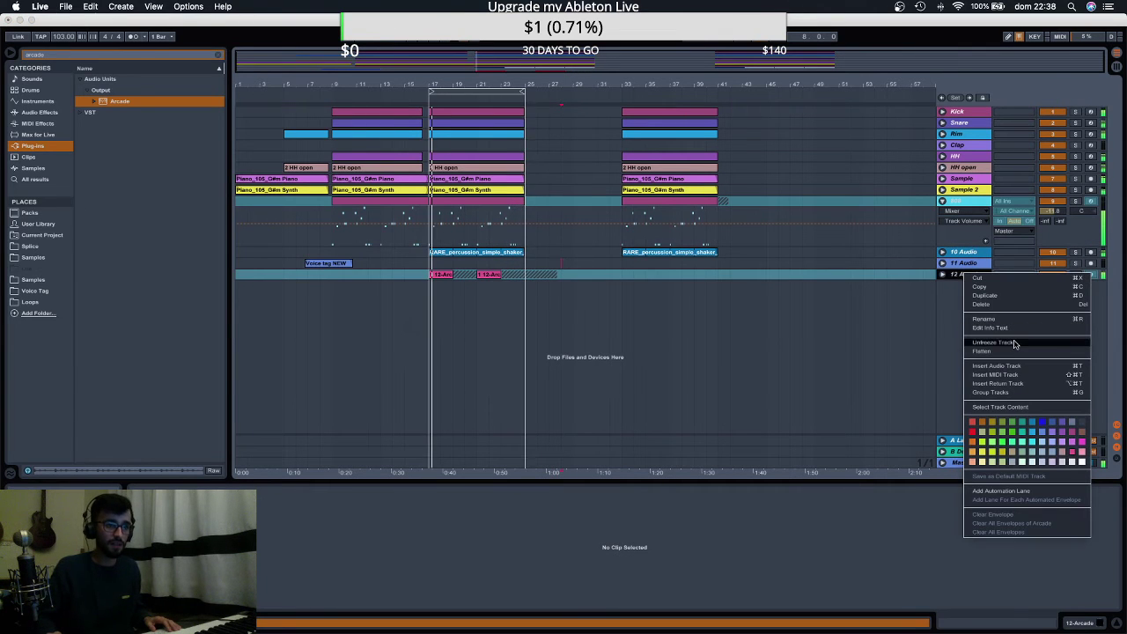
# Rename the flattened Arcade track as Vocal CHop and trim its last clip to end at bar 25.
pyautogui.press('super+r')
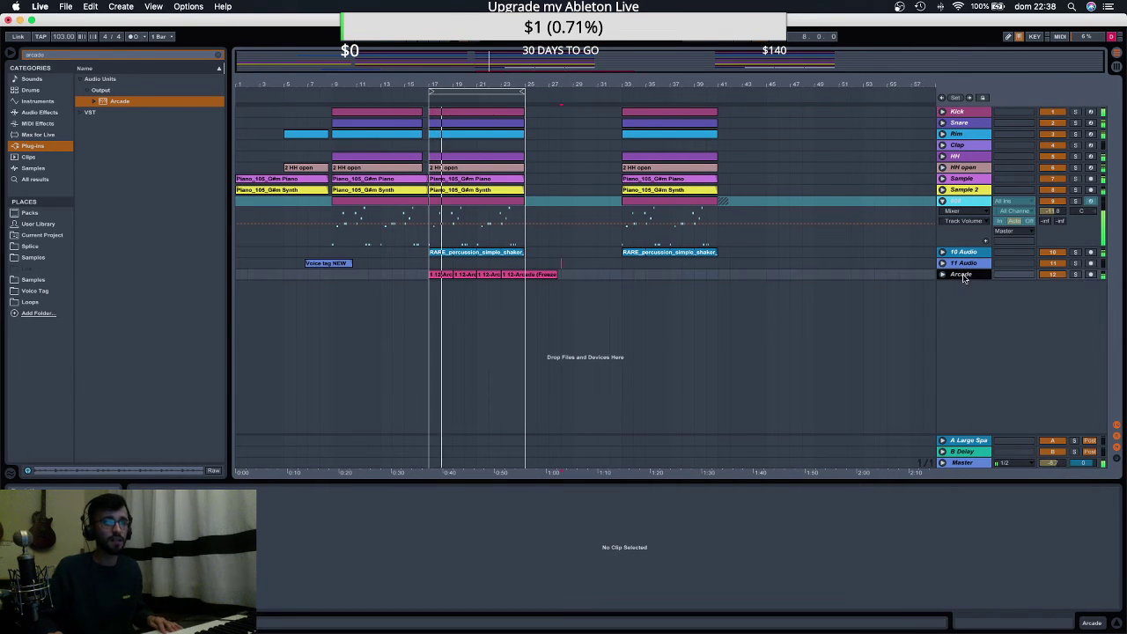
pyautogui.write('Vocal CHop')
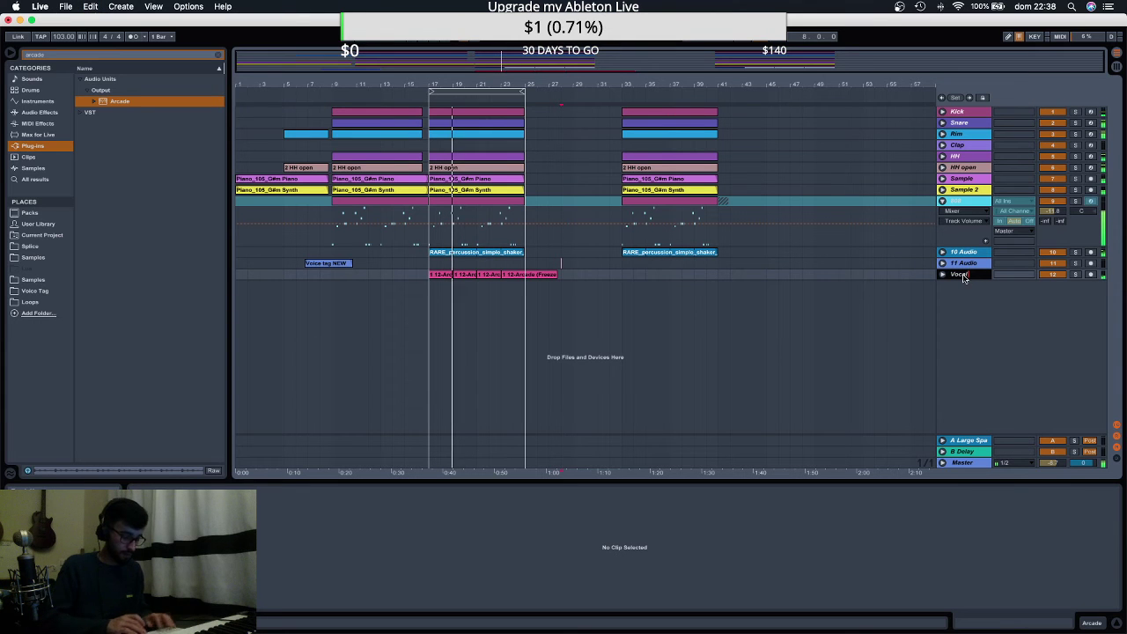
pyautogui.press('Return')
pyautogui.moveTo(555, 275); pyautogui.dragTo(525, 277)
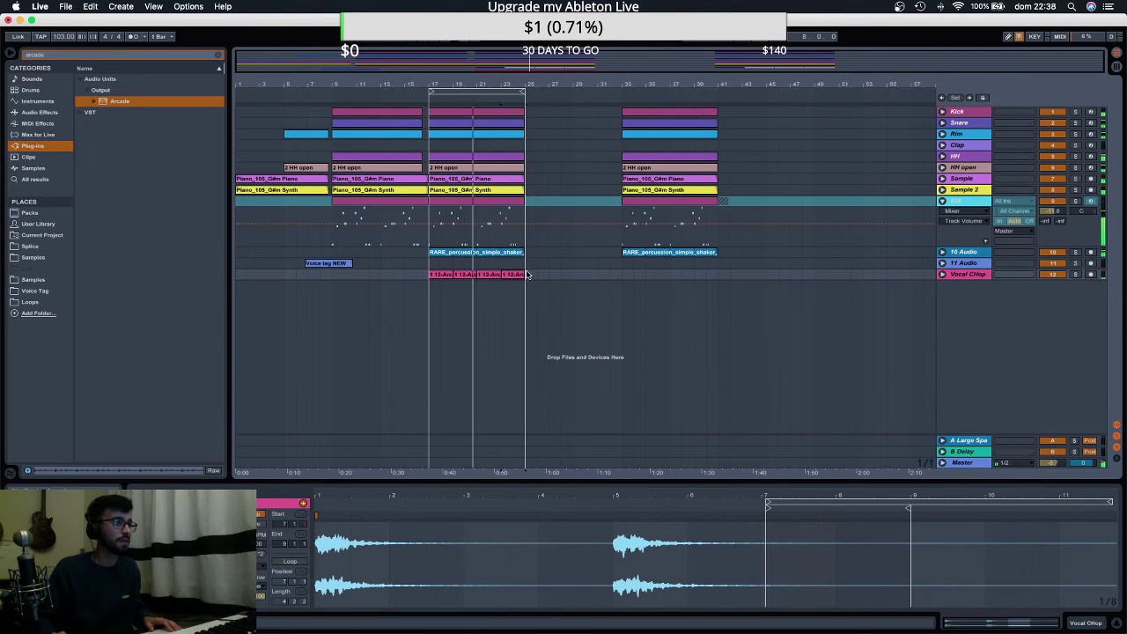
# Duplicate the piano clip on the Sample track into the gap at bar 25 and play that section.
pyautogui.click(494, 192)
pyautogui.click(495, 179)
pyautogui.press('super+d')
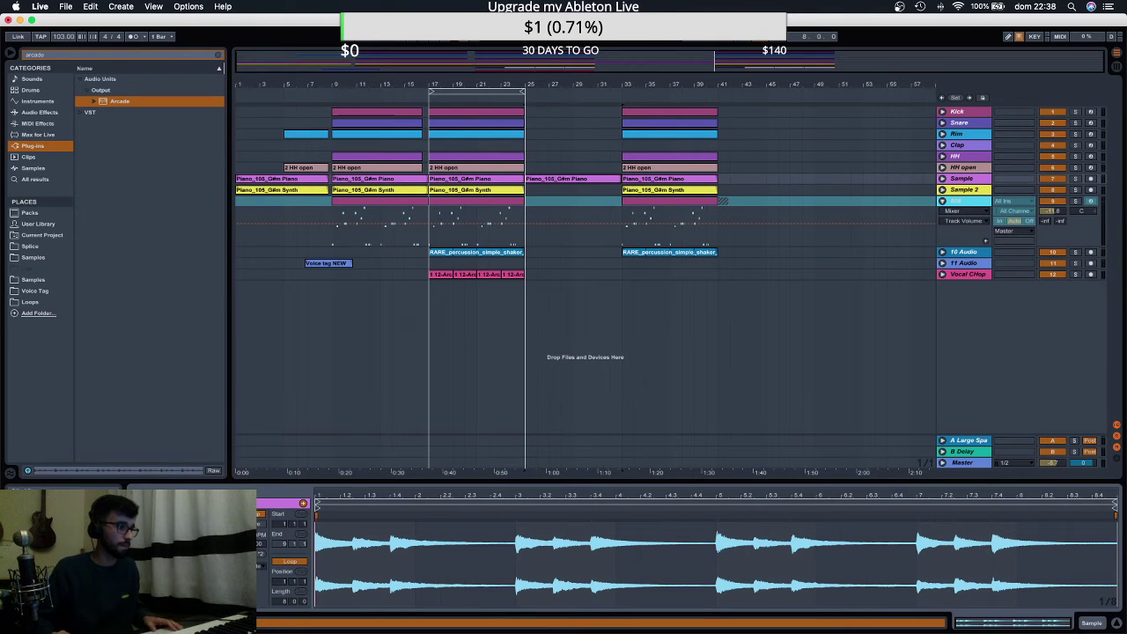
pyautogui.press('space')
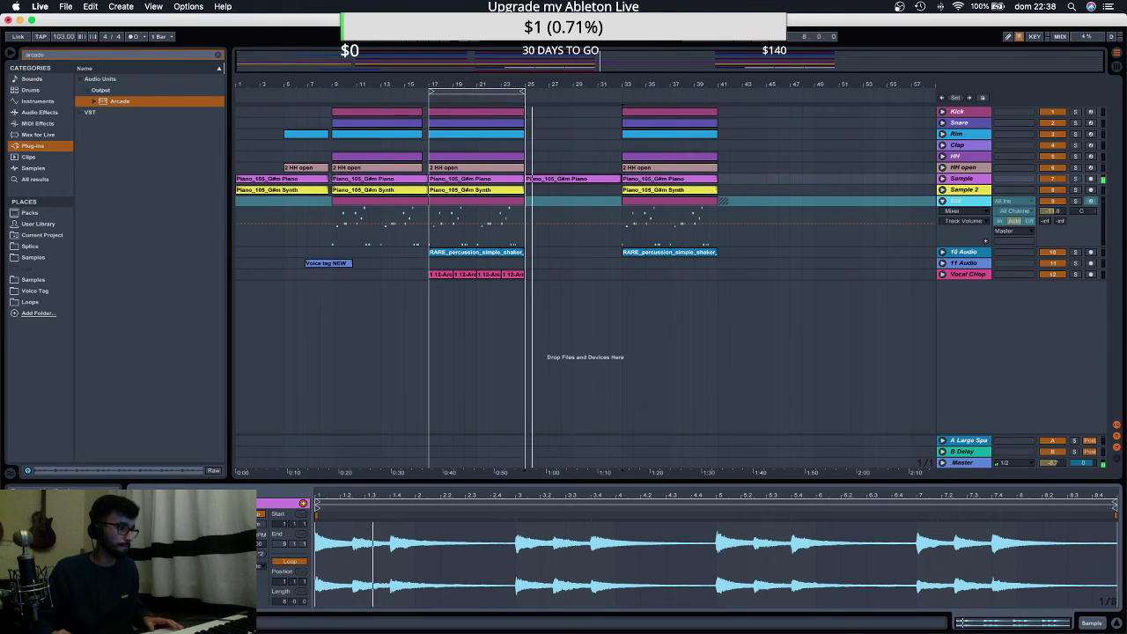
pyautogui.press('space')
pyautogui.press('space')
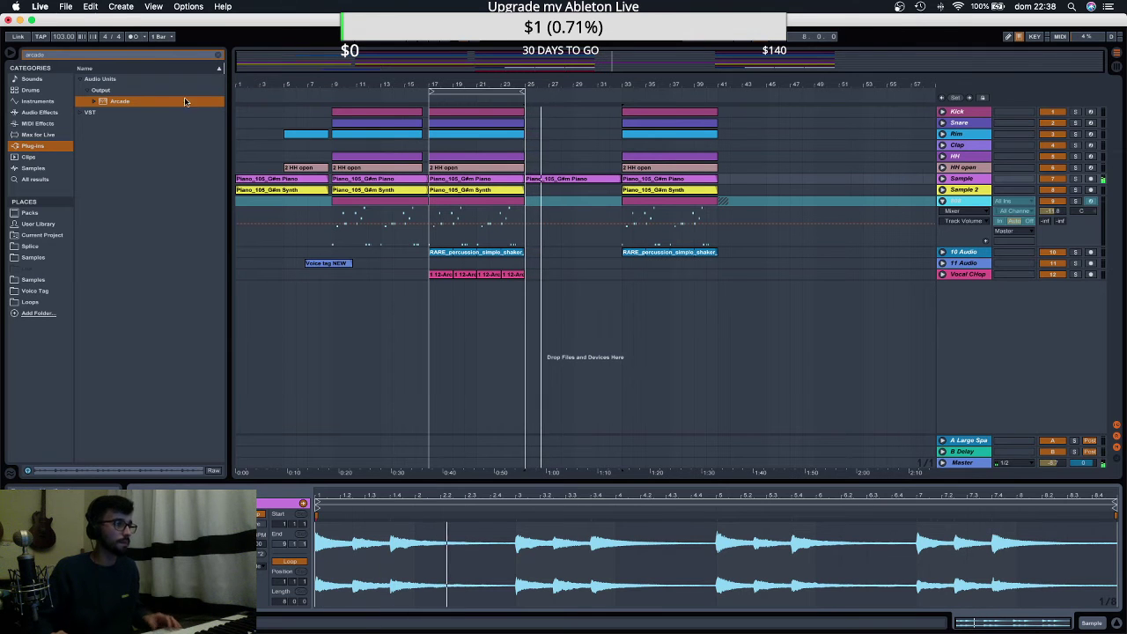
# Add an Auto Filter to the Sample track and set its frequency to 799 Hz and resonance to 31%.
pyautogui.click(93, 57)
pyautogui.write('auto')
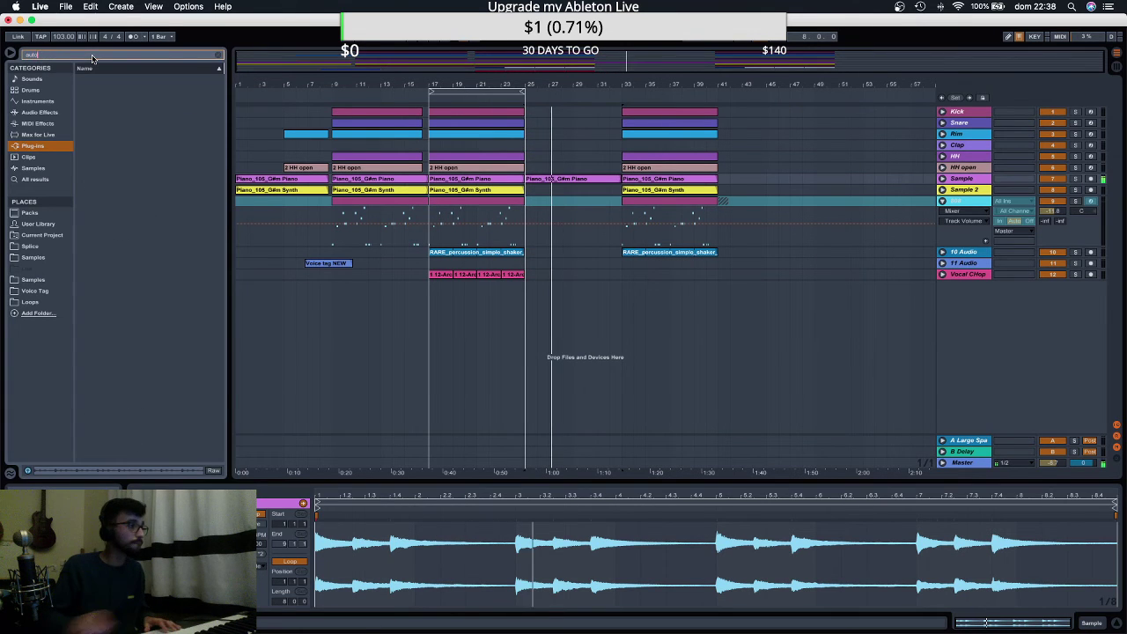
pyautogui.click(41, 111)
pyautogui.click(110, 90)
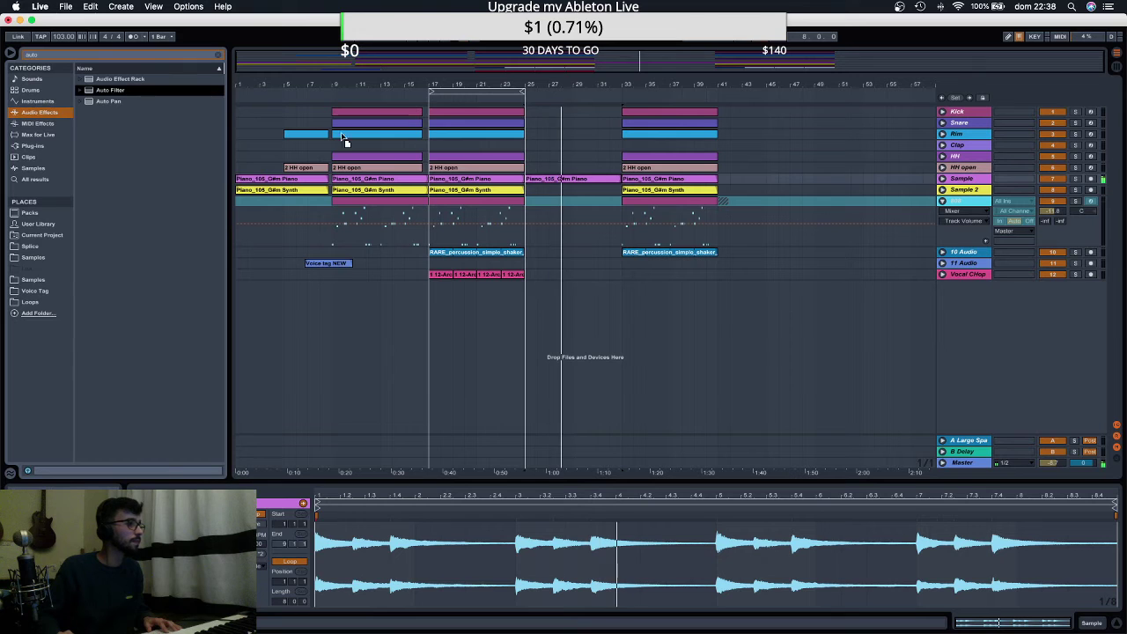
pyautogui.moveTo(530, 187); pyautogui.dragTo(586, 187)
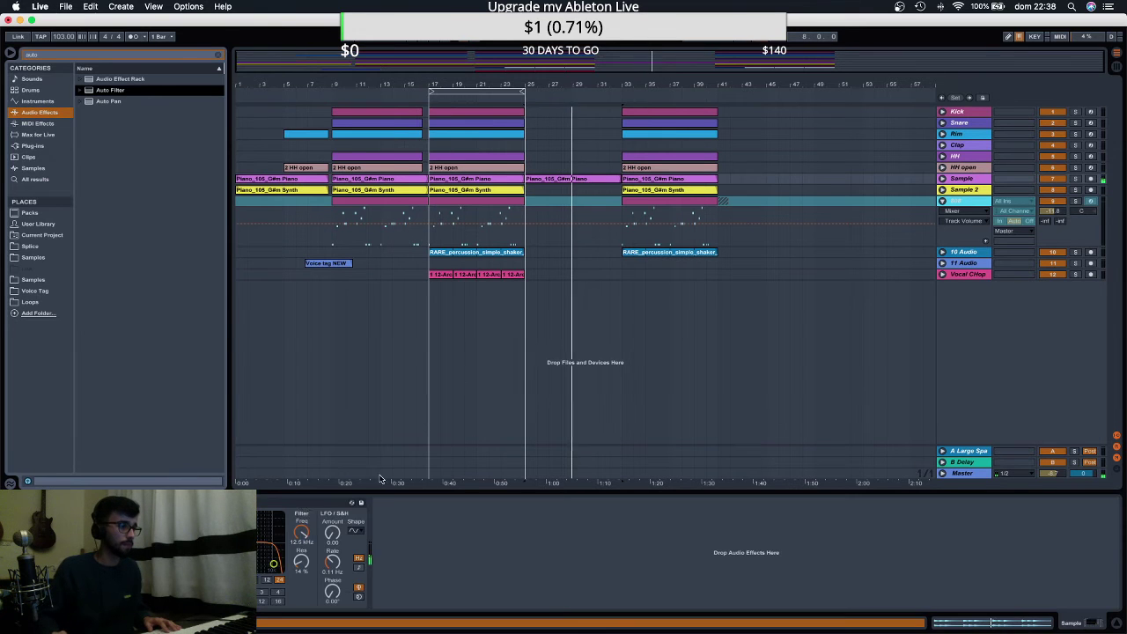
pyautogui.moveTo(306, 533)
pyautogui.mouseDown()
pyautogui.moveTo(307, 581)
pyautogui.moveTo(302, 539)
pyautogui.mouseUp()
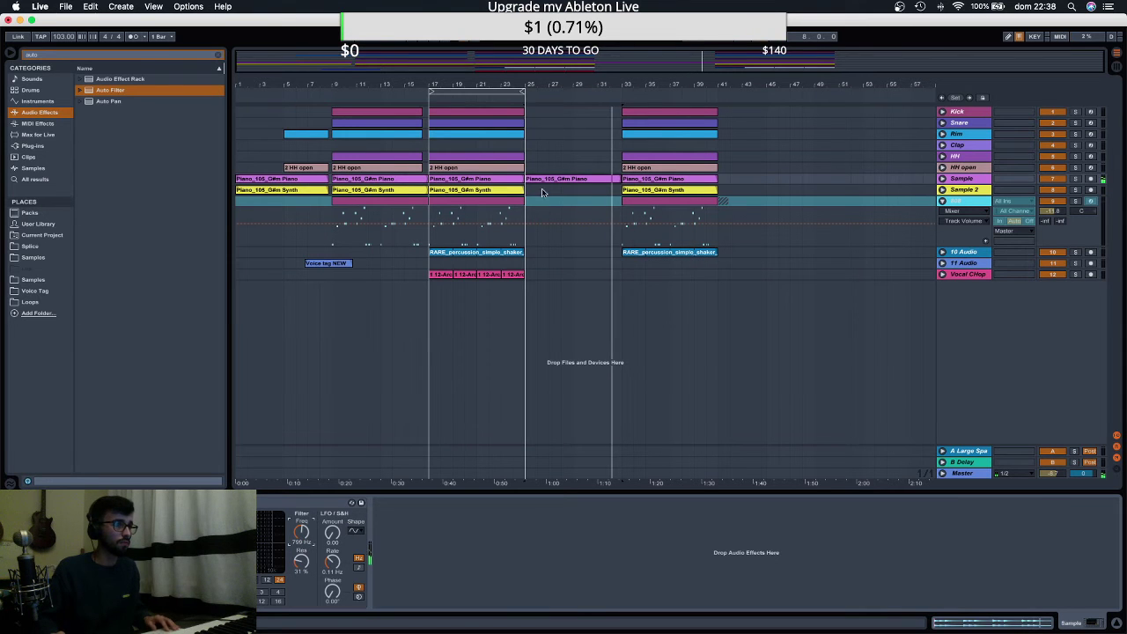
# Automate the Sample track's Auto Filter frequency to rise from bar 25 to about 19.9 kHz at bar 33.
pyautogui.press('space')
pyautogui.click(942, 179)
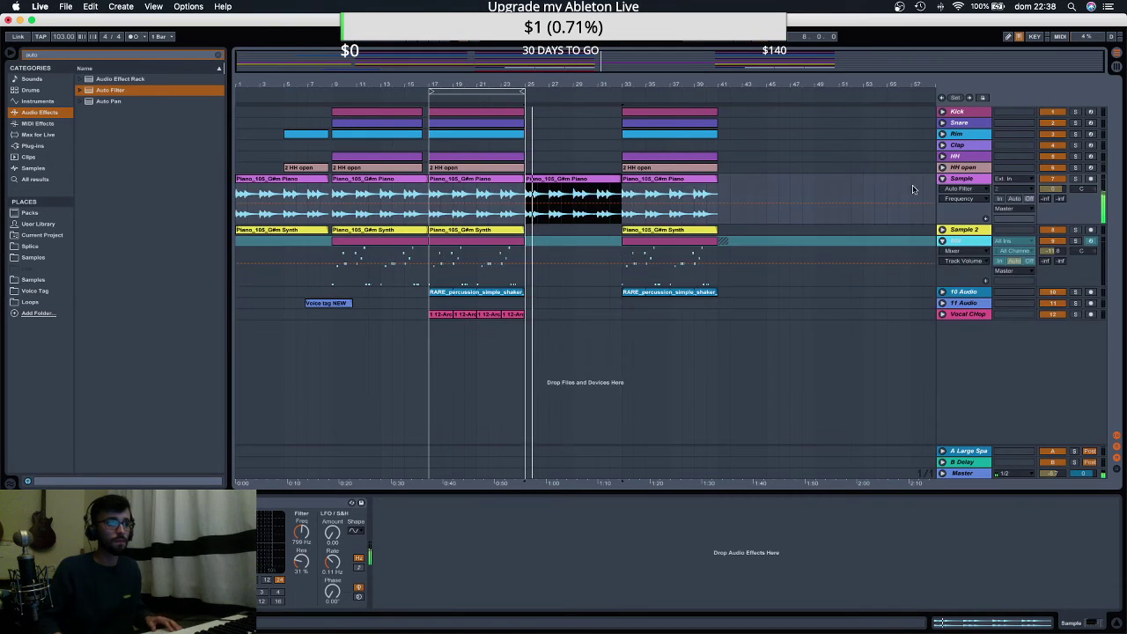
pyautogui.click(527, 204)
pyautogui.moveTo(629, 203); pyautogui.dragTo(631, 185)
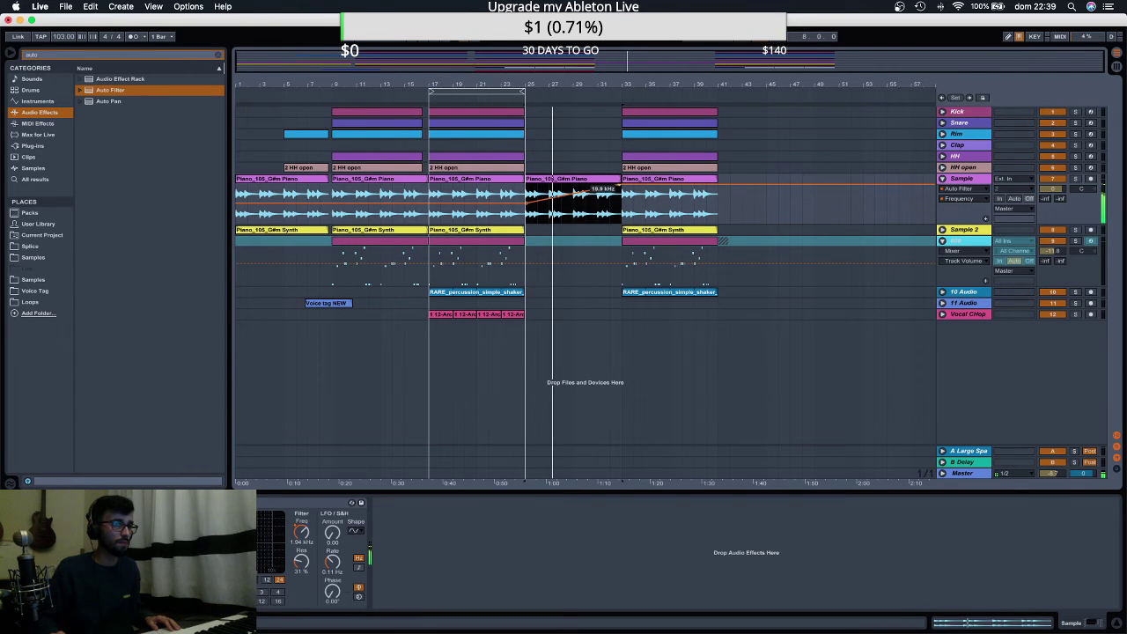
pyautogui.click(463, 135)
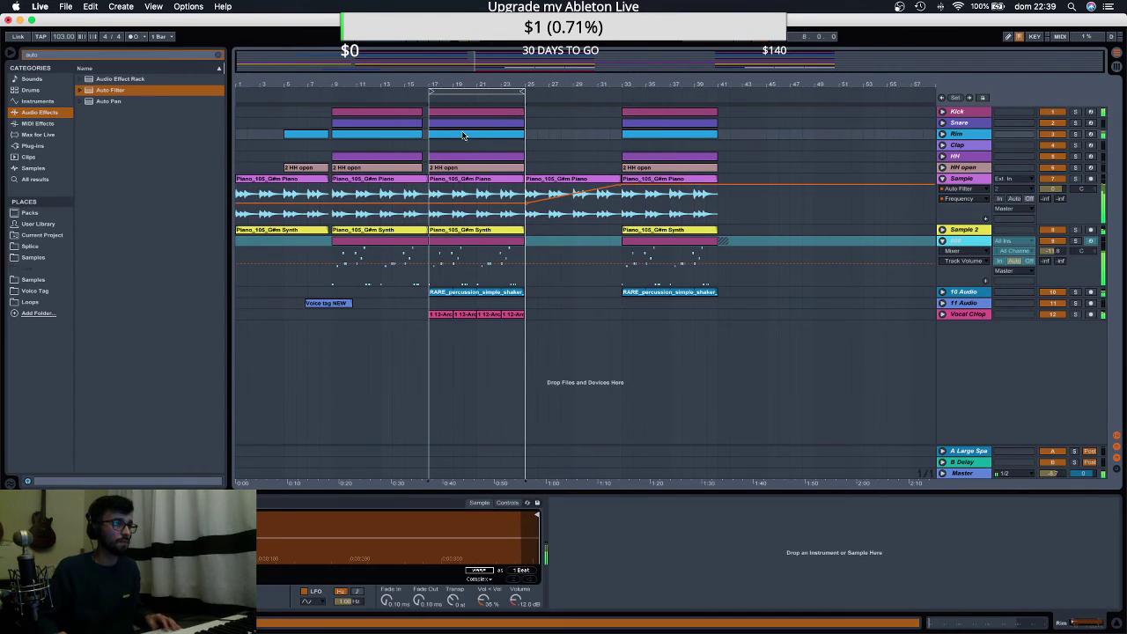
# Save the Live set as Night Shift in the FEV folder under DRIVE, Madrak Beats, BeatStars, To Store.
pyautogui.press('super+s')
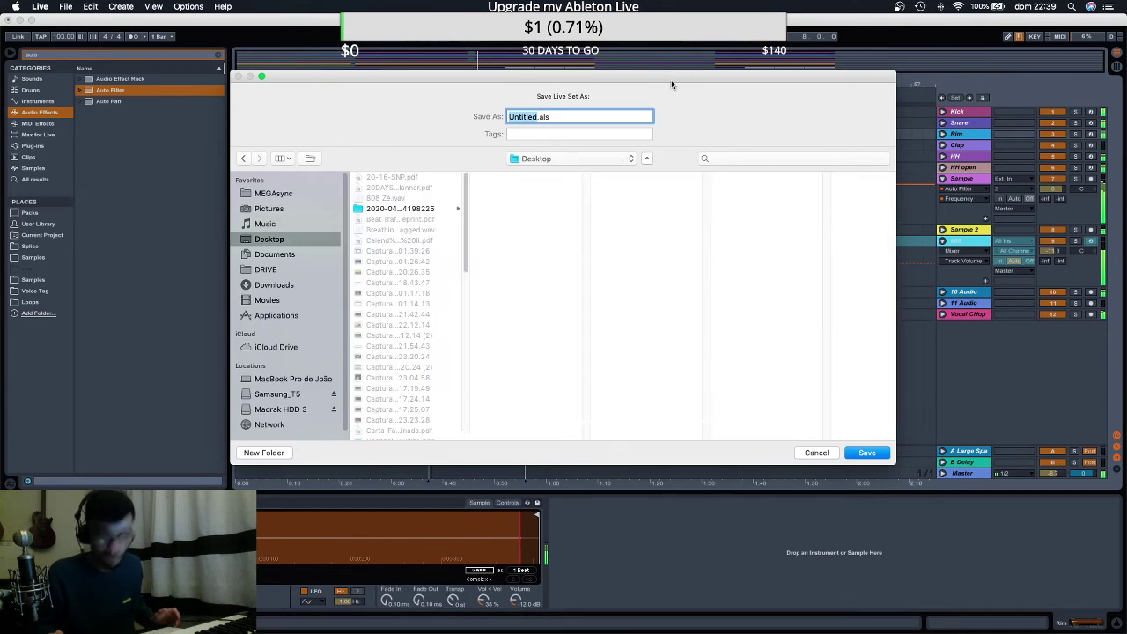
pyautogui.click(289, 270)
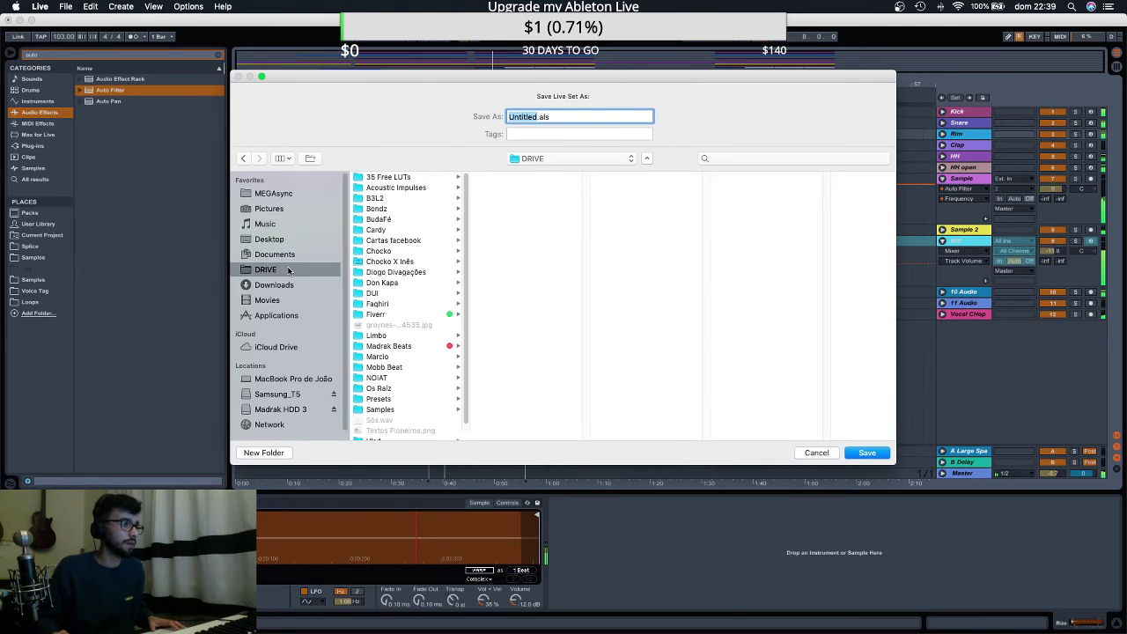
pyautogui.click(401, 346)
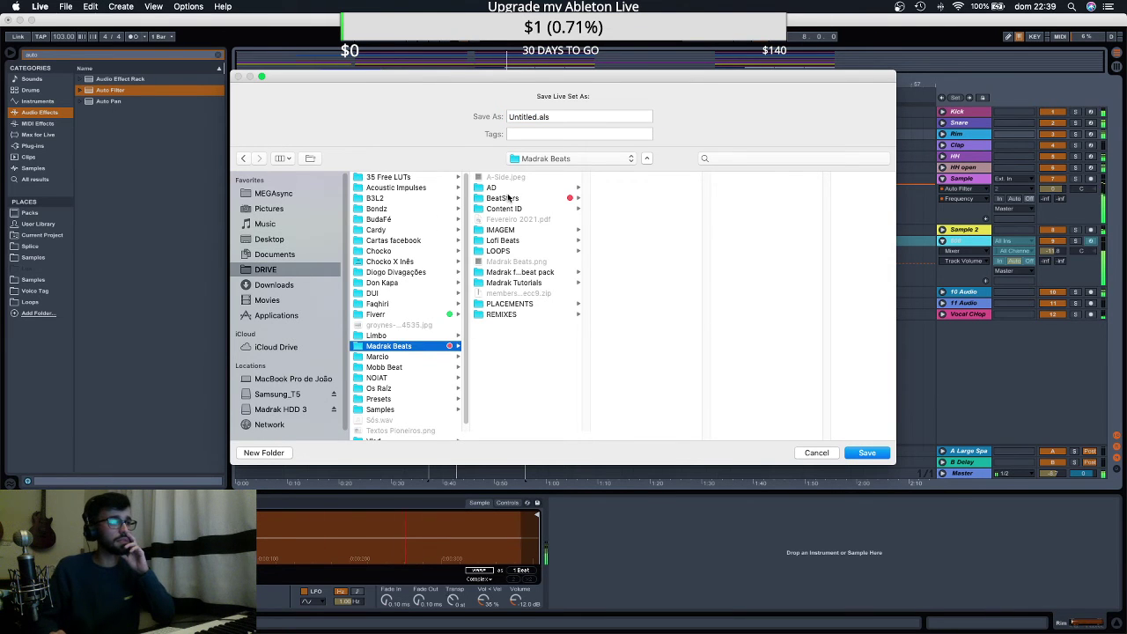
pyautogui.click(510, 200)
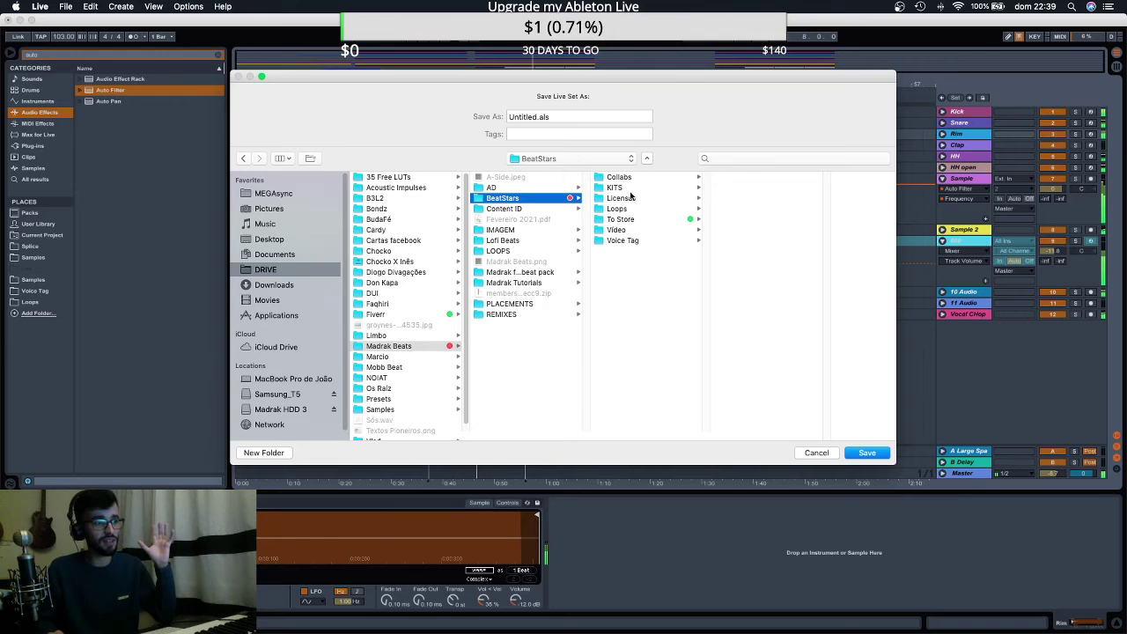
pyautogui.click(620, 220)
pyautogui.click(722, 179)
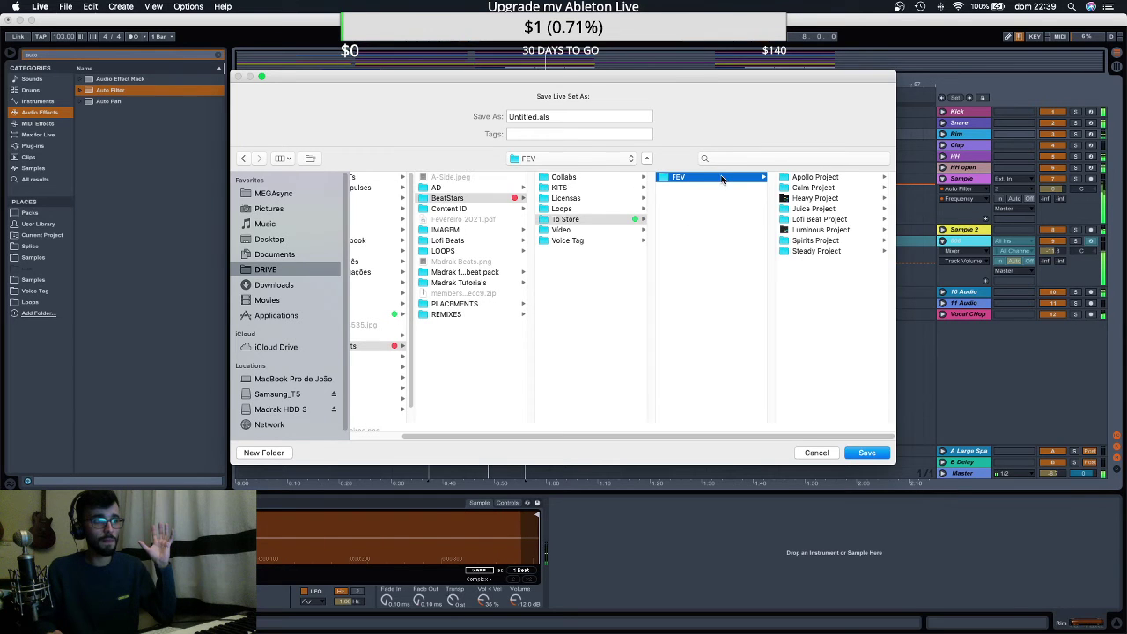
pyautogui.tripleClick(573, 112)
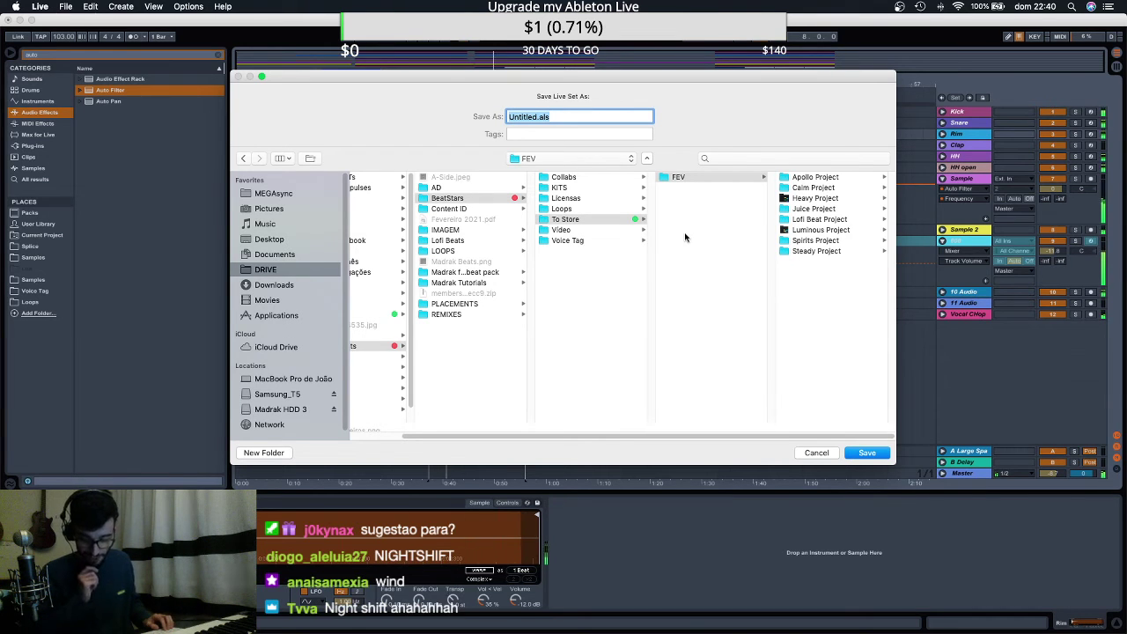
pyautogui.write('Night Shift')
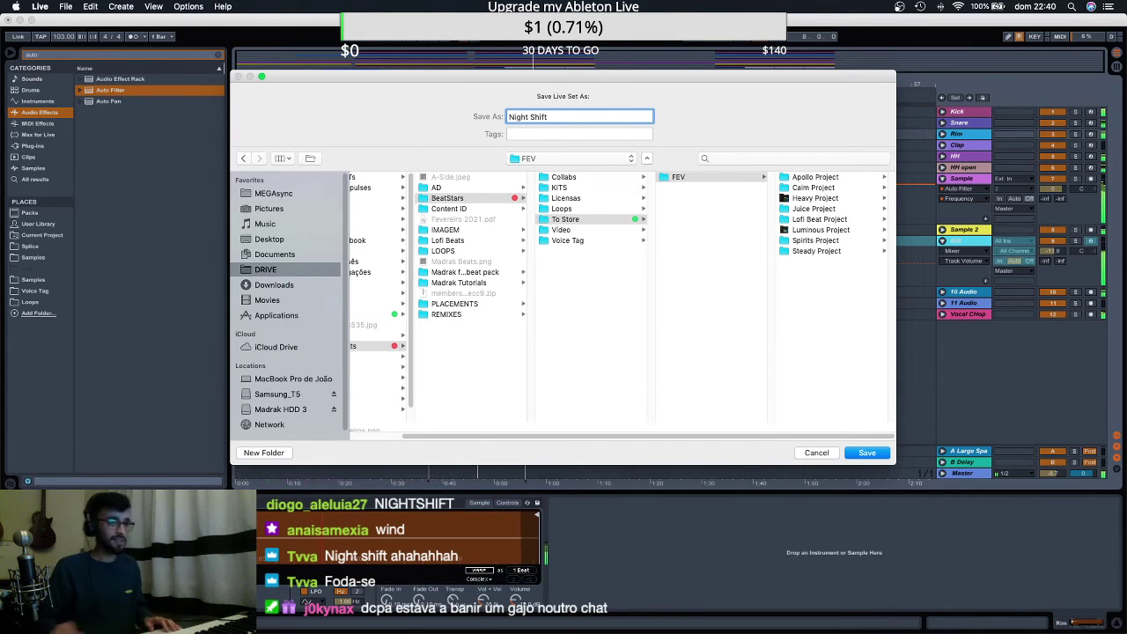
pyautogui.click(726, 176)
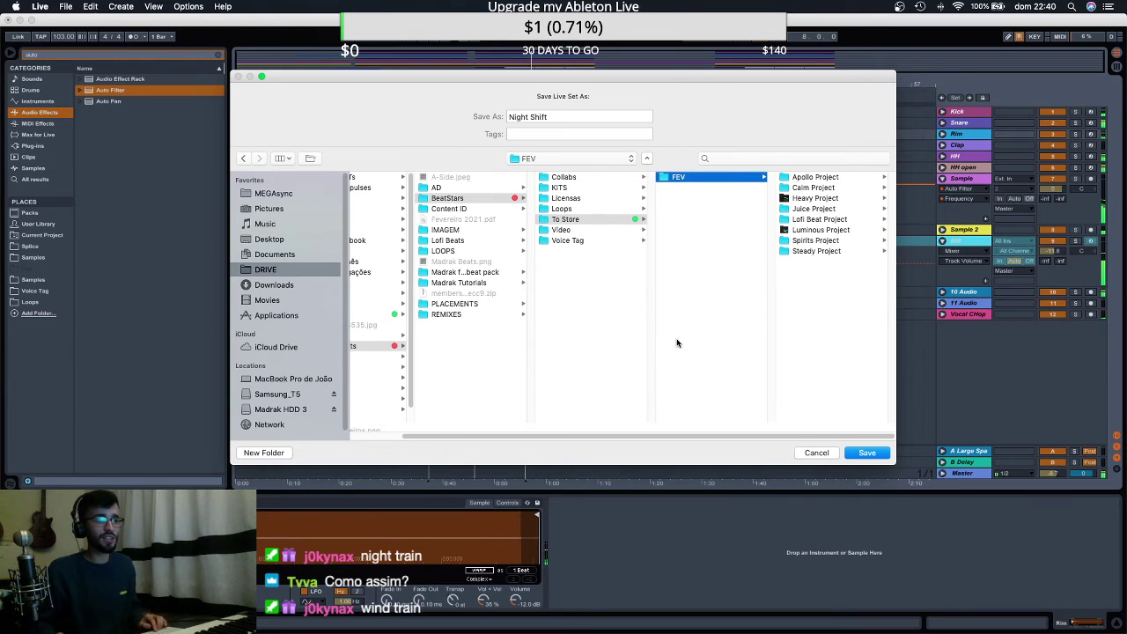
pyautogui.click(867, 452)
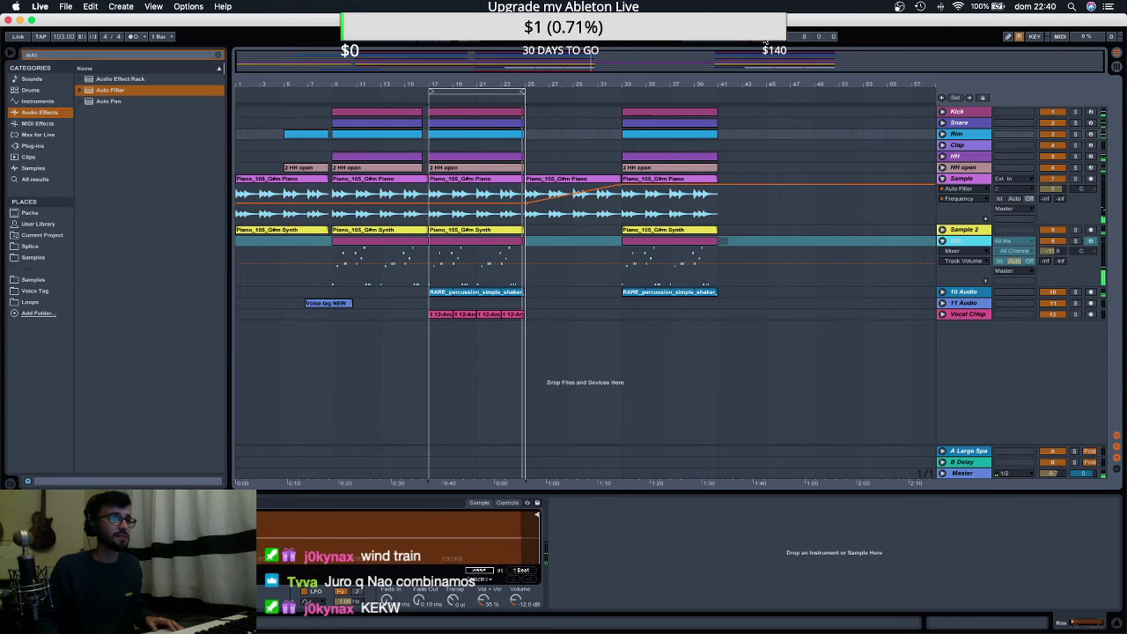
# Duplicate the Rim and Snare clips into the gap at bar 25, with the Snare clip starting at bar 26, and play it.
pyautogui.click(503, 137)
pyautogui.press('super+d')
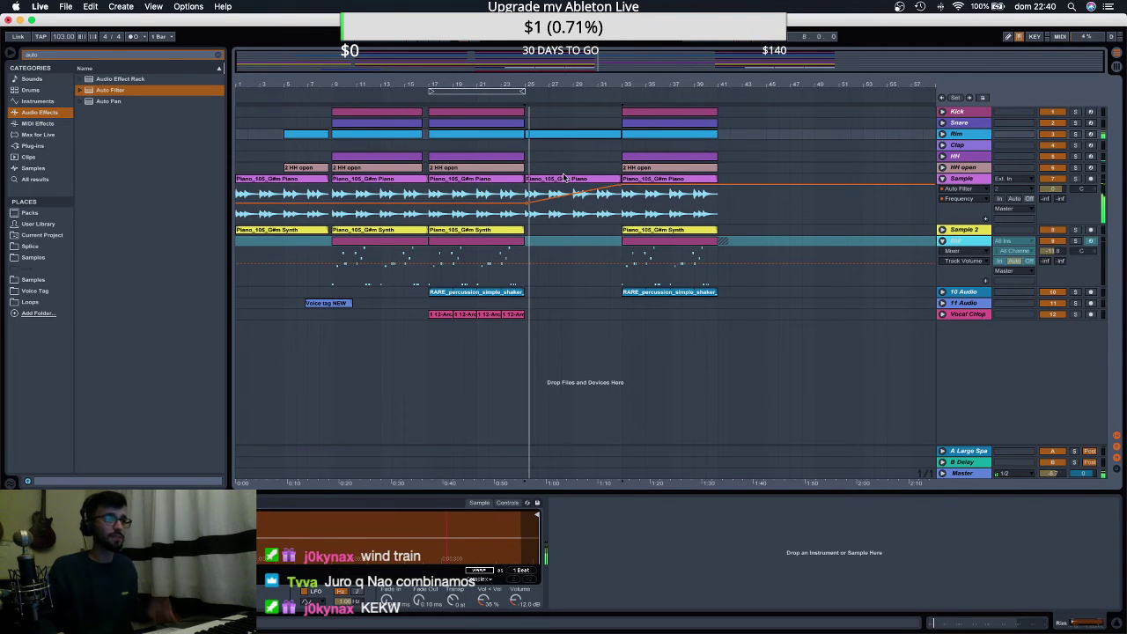
pyautogui.click(499, 244)
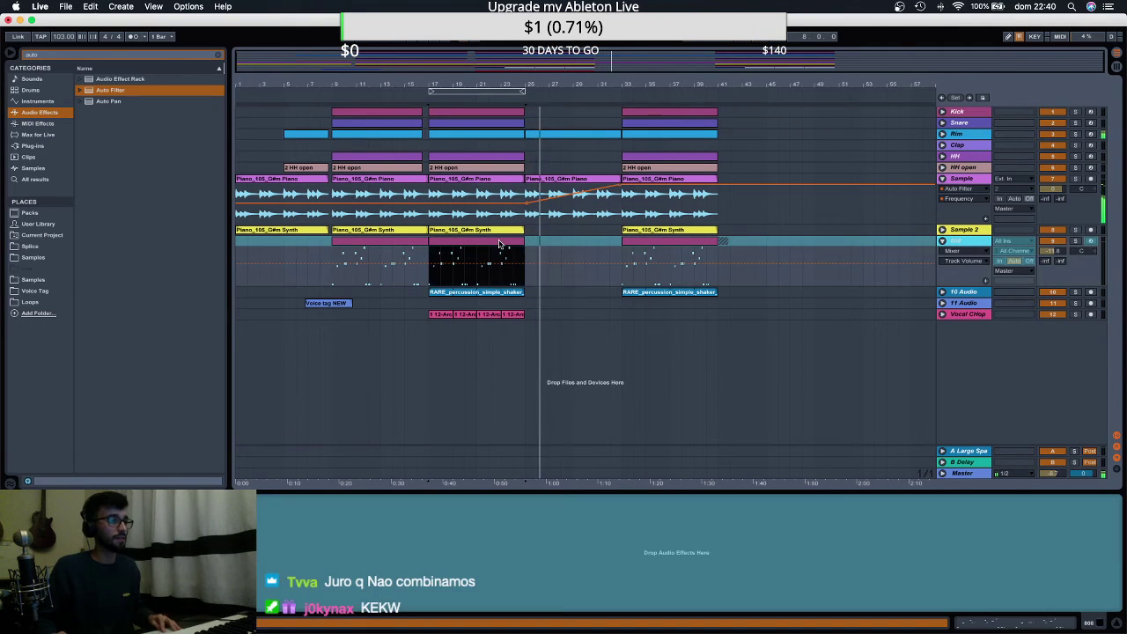
pyautogui.click(511, 122)
pyautogui.press('super+d')
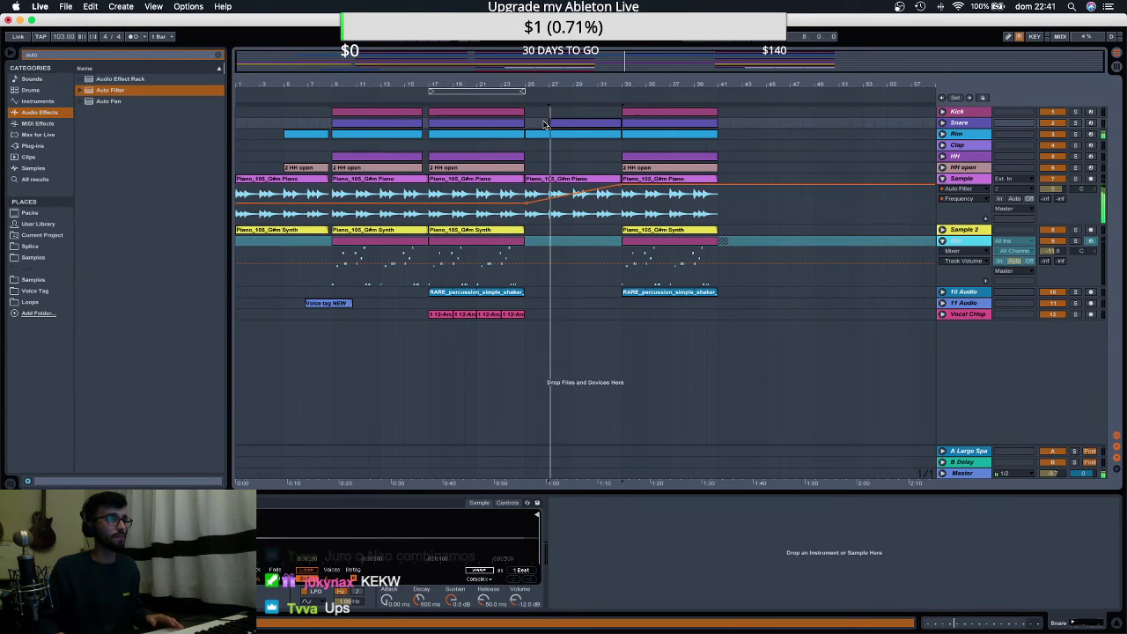
pyautogui.click(528, 123)
pyautogui.press('space')
pyautogui.press('space')
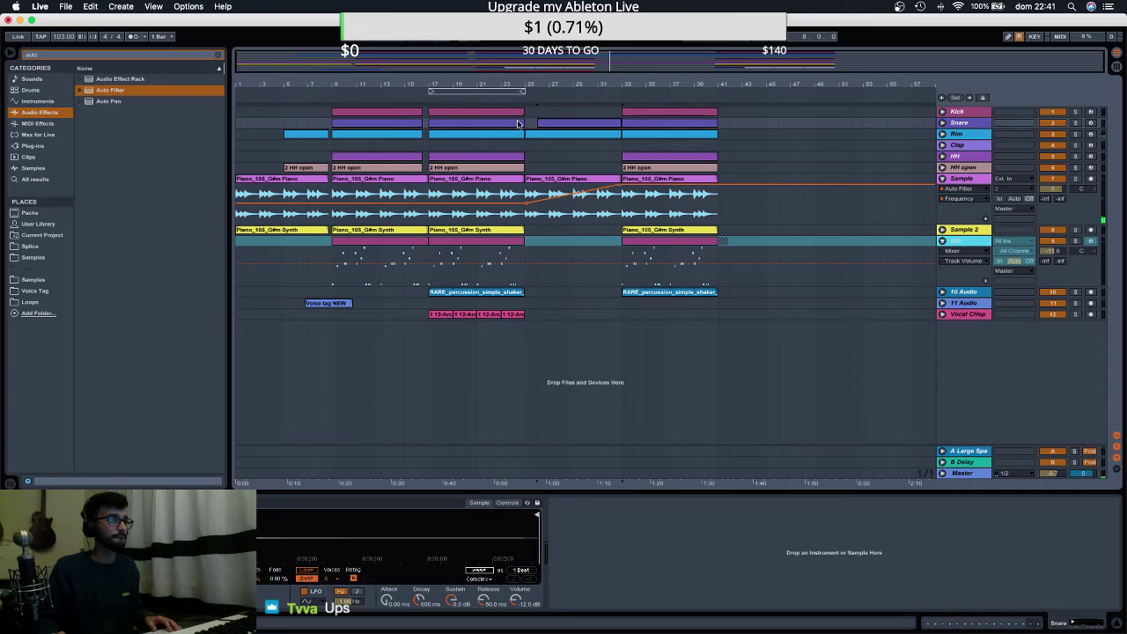
# Duplicate the Kick clip into the gap, trim its start to bar 26 and play the section.
pyautogui.click(485, 114)
pyautogui.press('super+d')
pyautogui.moveTo(526, 112); pyautogui.dragTo(537, 112)
pyautogui.press('space')
pyautogui.click(528, 124)
pyautogui.press('space')
pyautogui.press('space')
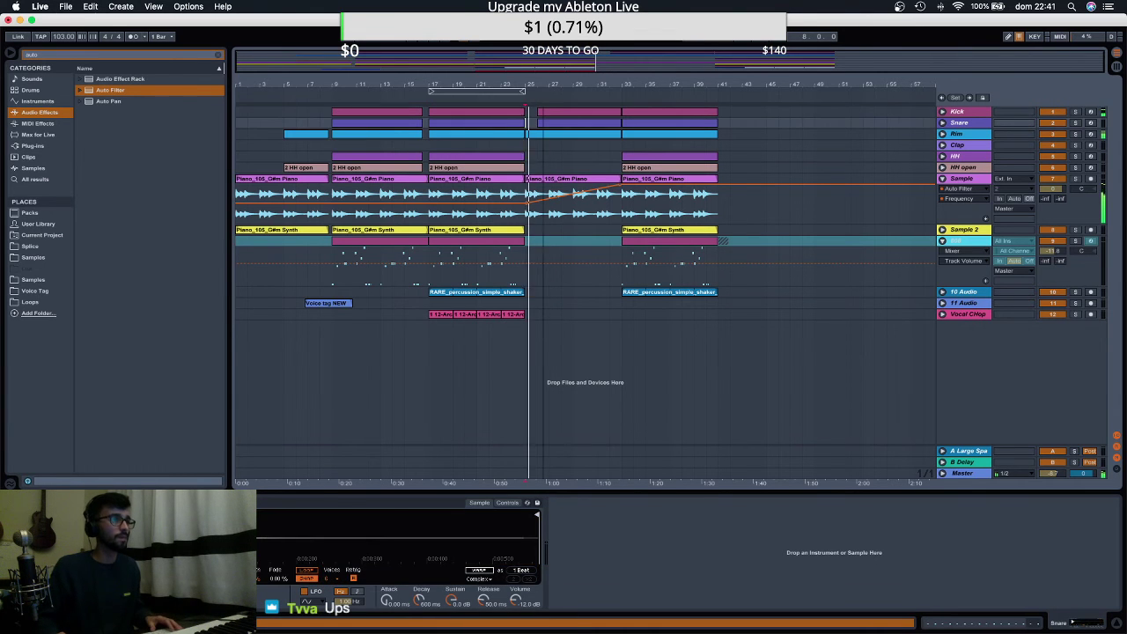
# Duplicate the last Vocal CHop clip to bar 25 and play the transition.
pyautogui.click(511, 316)
pyautogui.press('super+d')
pyautogui.press('space')
pyautogui.press('space')
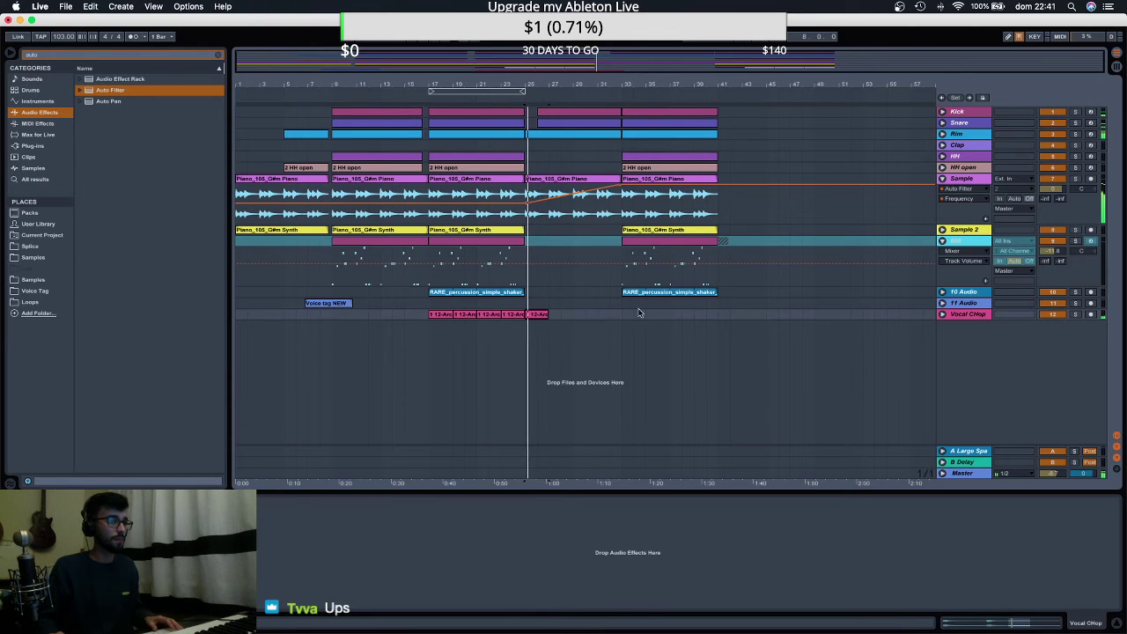
# Unfold the Vocal CHop track and play across bar 25, keeping the added chop clip.
pyautogui.click(512, 316)
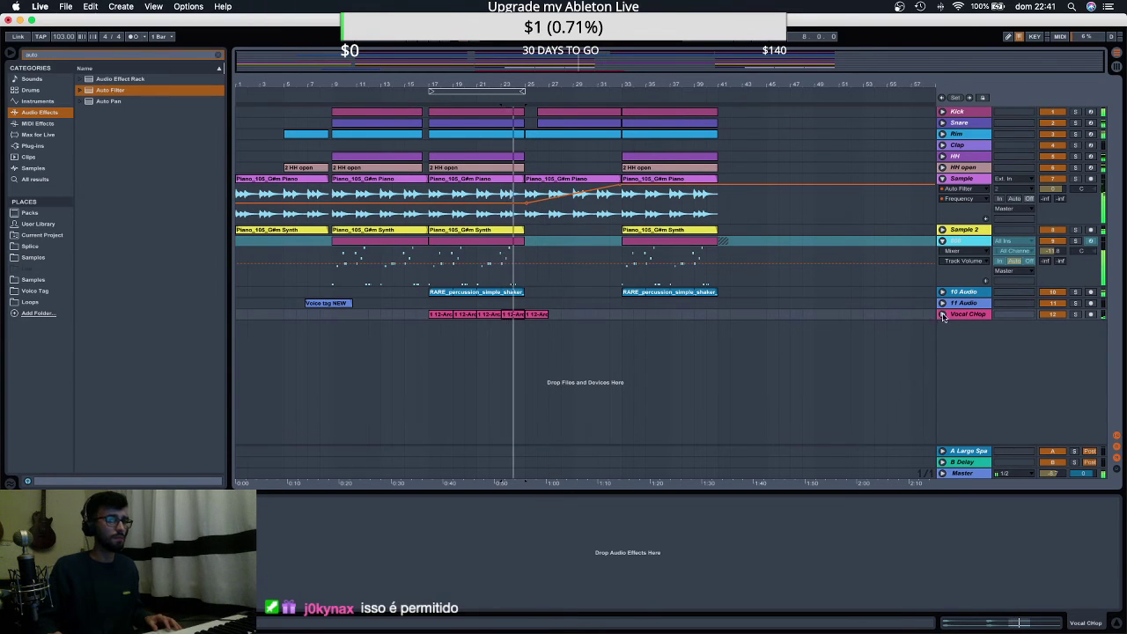
pyautogui.click(942, 314)
pyautogui.click(493, 315)
pyautogui.press('space')
pyautogui.click(531, 314)
pyautogui.press('Delete')
pyautogui.press('super+z')
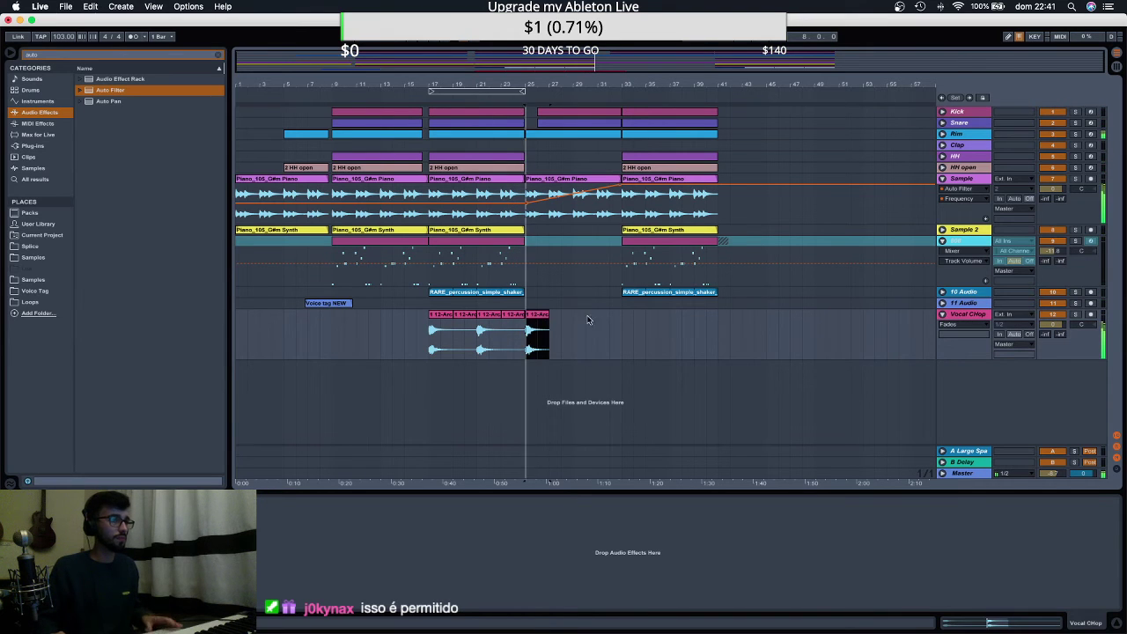
pyautogui.press('space')
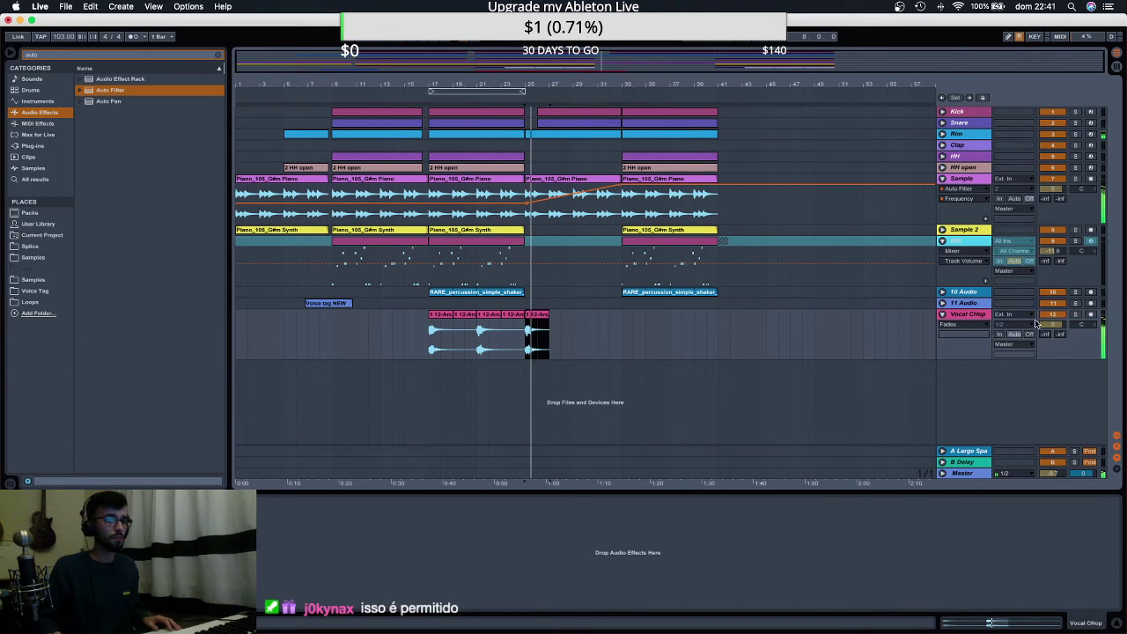
# Clear bar 32 on the Kick, Snare and Rim tracks to leave a gap before bar 33.
pyautogui.click(613, 115)
pyautogui.moveTo(621, 115); pyautogui.dragTo(613, 146)
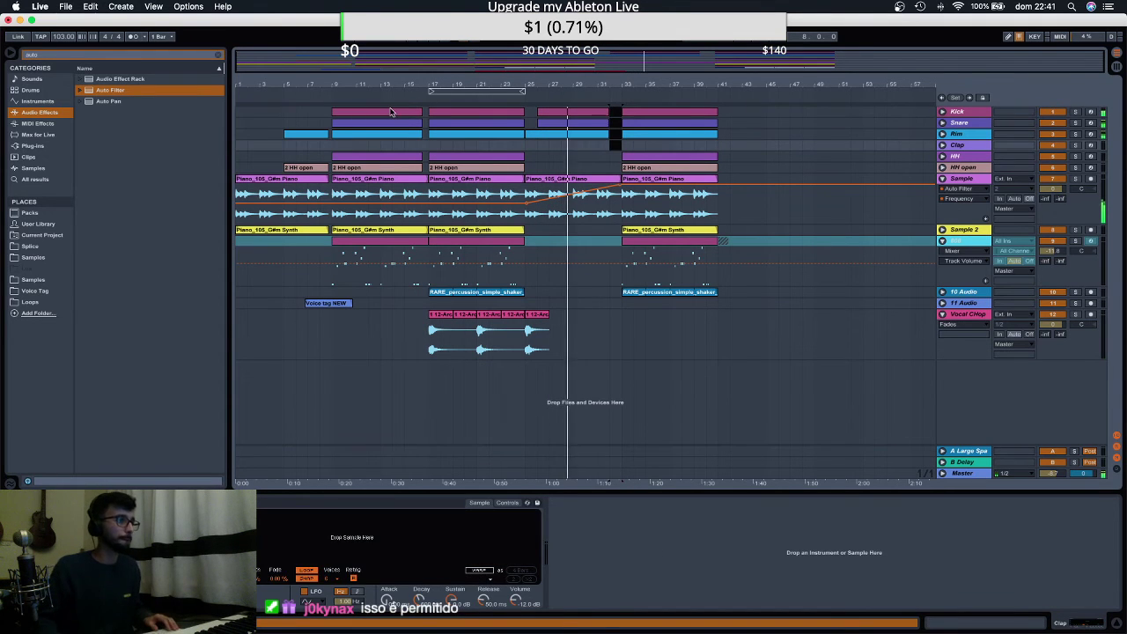
pyautogui.click(393, 112)
pyautogui.keyDown('shift'); pyautogui.click(516, 289); pyautogui.keyUp('shift')
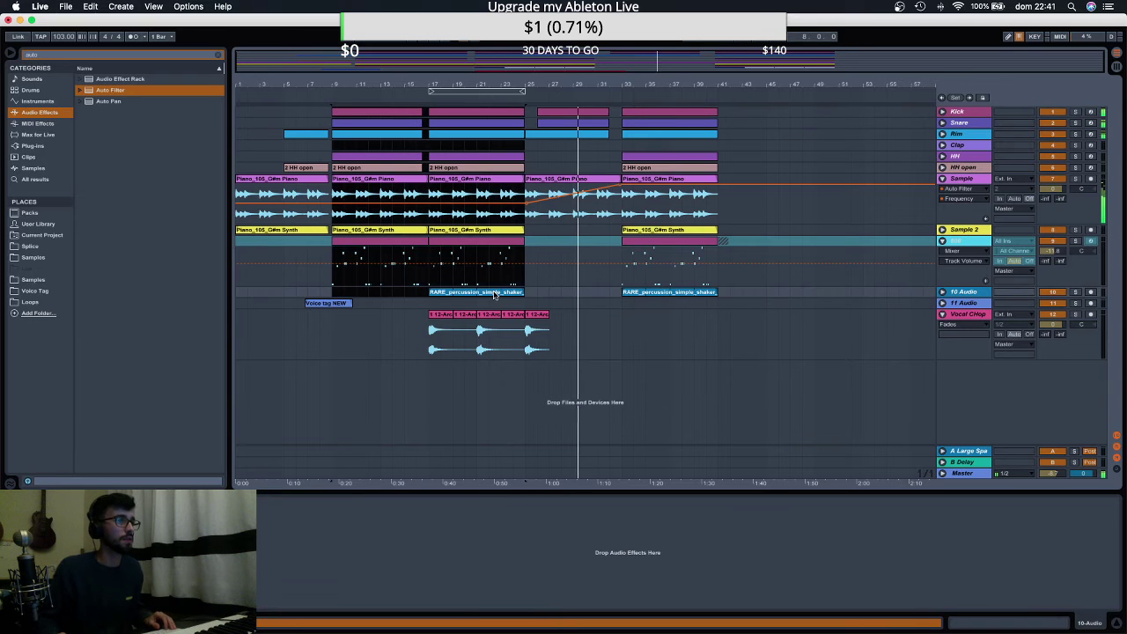
# Delete the HH open clip and the Sample 2 synth clip at bar 33.
pyautogui.click(652, 169)
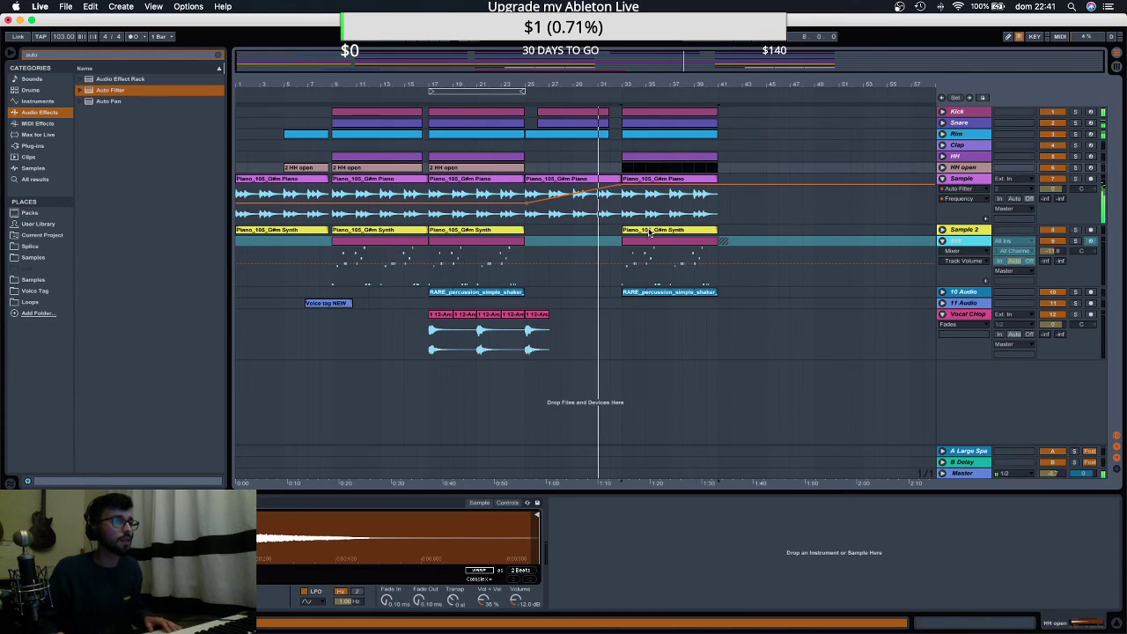
pyautogui.click(628, 275)
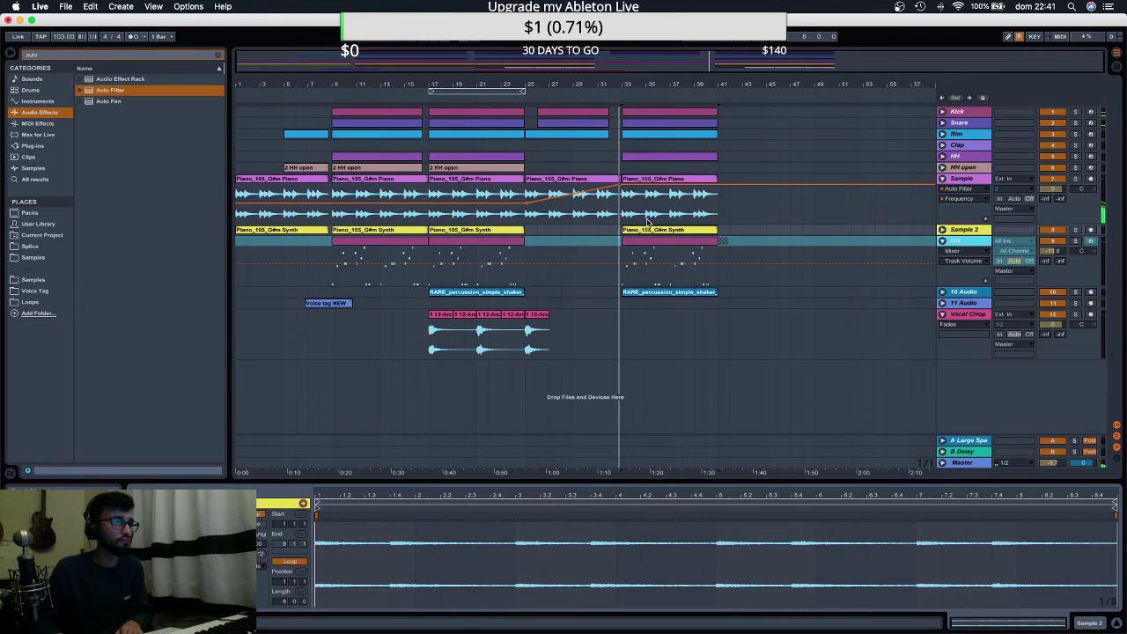
pyautogui.click(648, 230)
pyautogui.press('Delete')
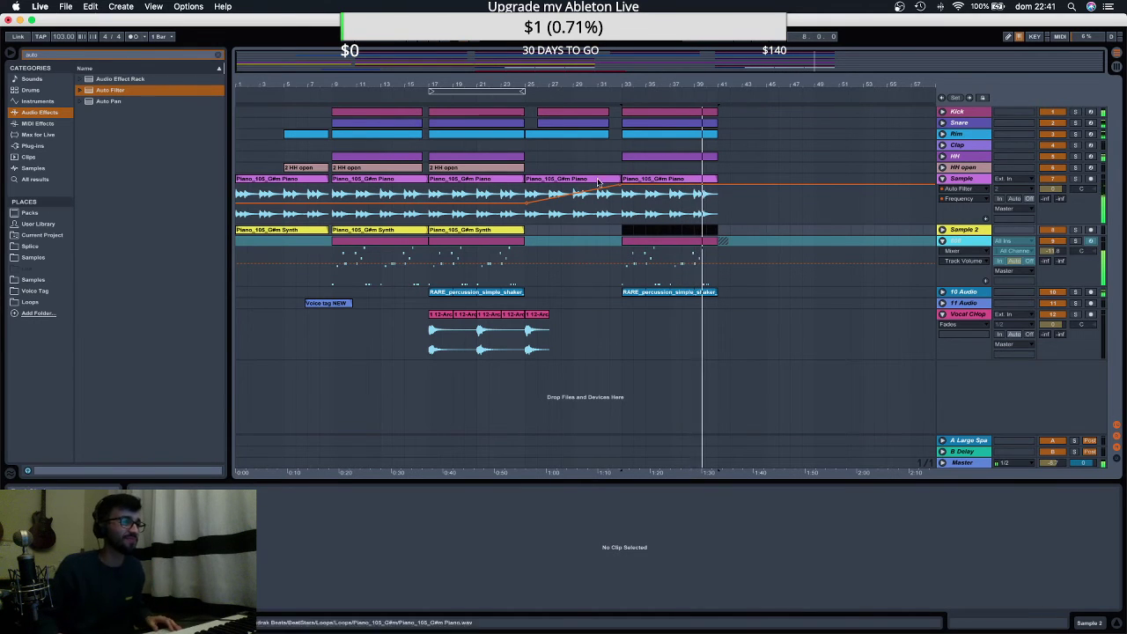
pyautogui.click(669, 254)
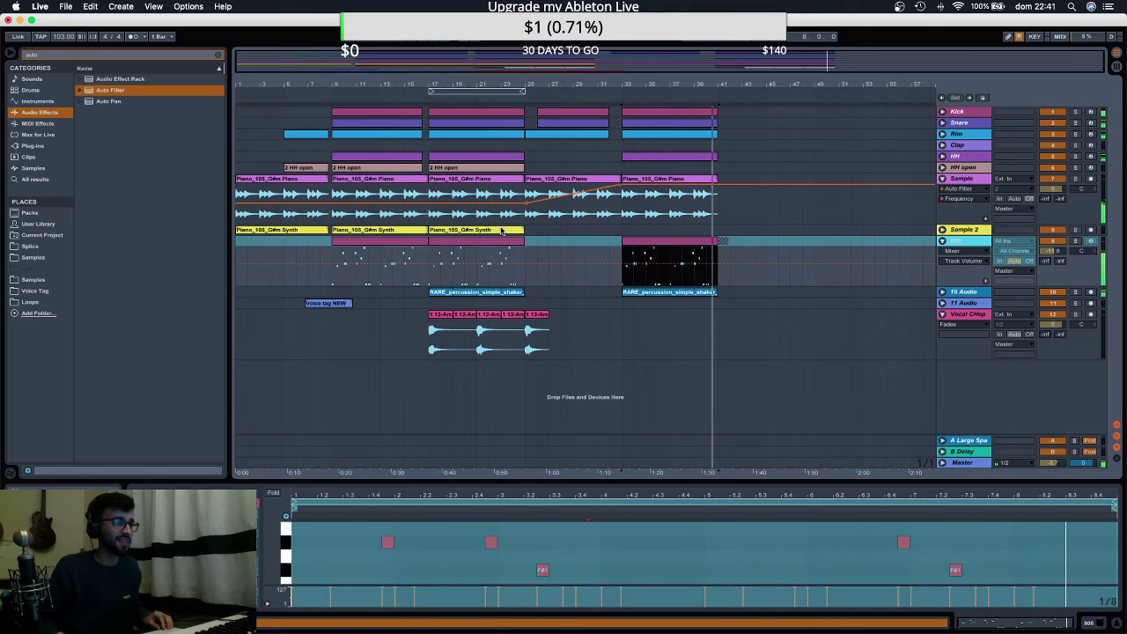
pyautogui.click(496, 240)
pyautogui.keyDown('shift'); pyautogui.click(496, 240); pyautogui.keyUp('shift')
pyautogui.moveTo(495, 240); pyautogui.dragTo(781, 256)
pyautogui.press('super+z')
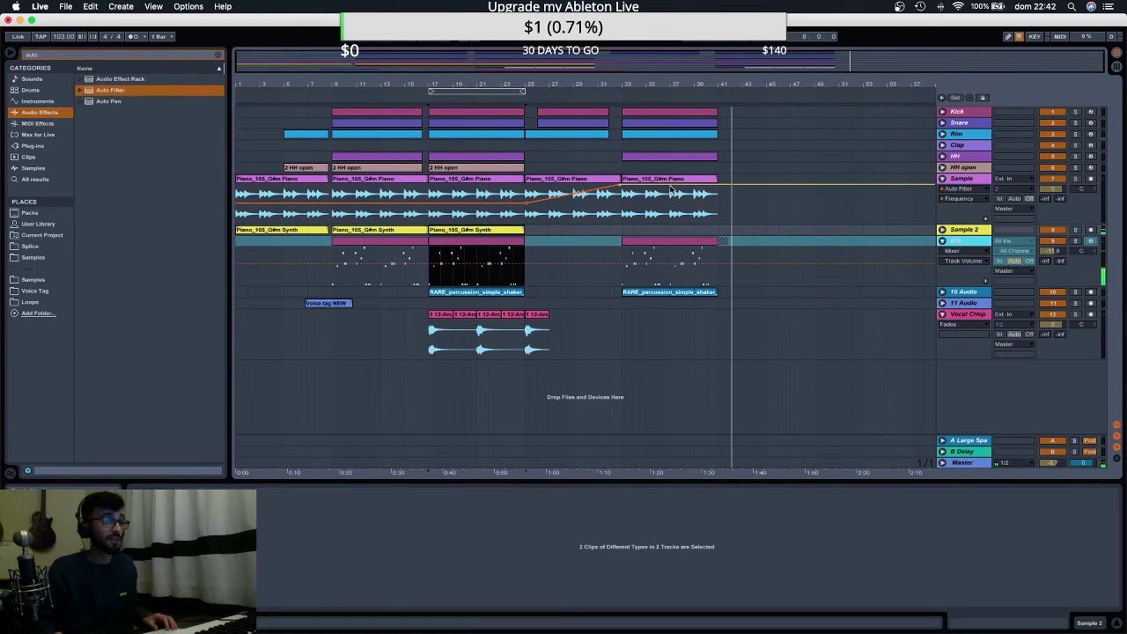
# Copy the piano clip with its rising filter automation and the 808 clip to bar 41, shortening the 808 copy to bar 45.
pyautogui.click(675, 179)
pyautogui.keyDown('shift'); pyautogui.click(676, 244); pyautogui.keyUp('shift')
pyautogui.moveTo(675, 243); pyautogui.dragTo(772, 245)
pyautogui.click(790, 187)
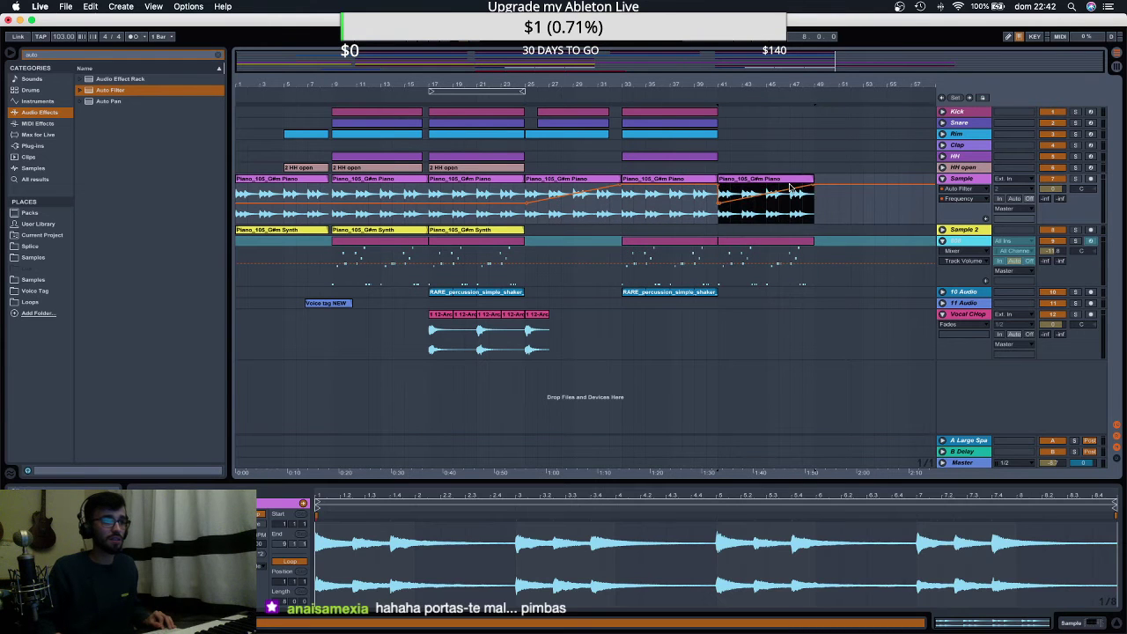
pyautogui.press('space')
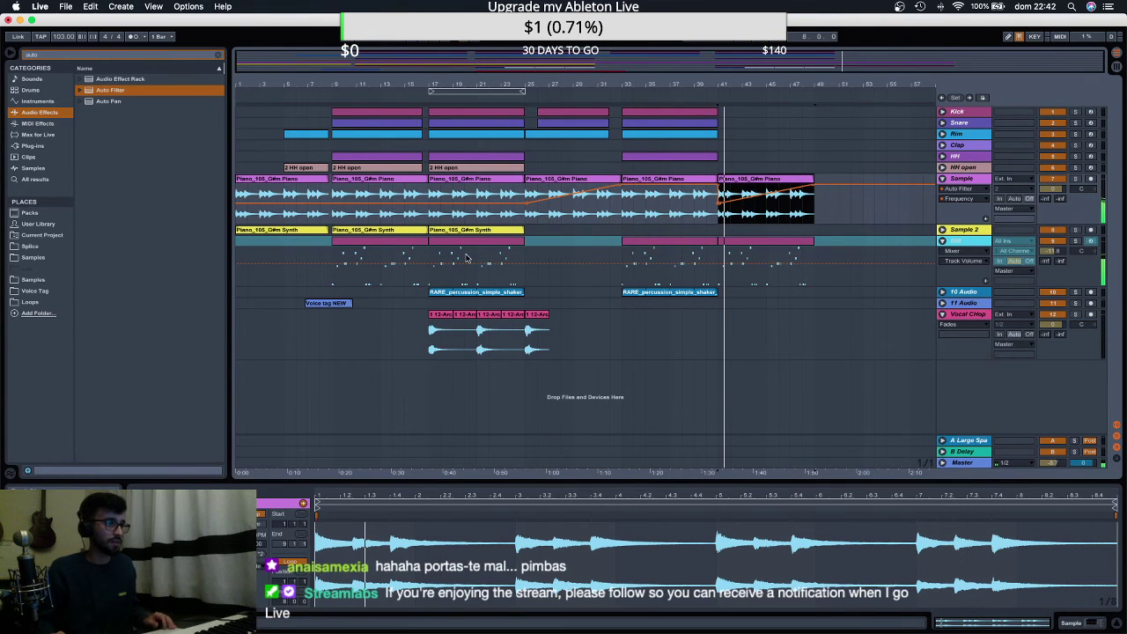
pyautogui.moveTo(812, 241); pyautogui.dragTo(765, 242)
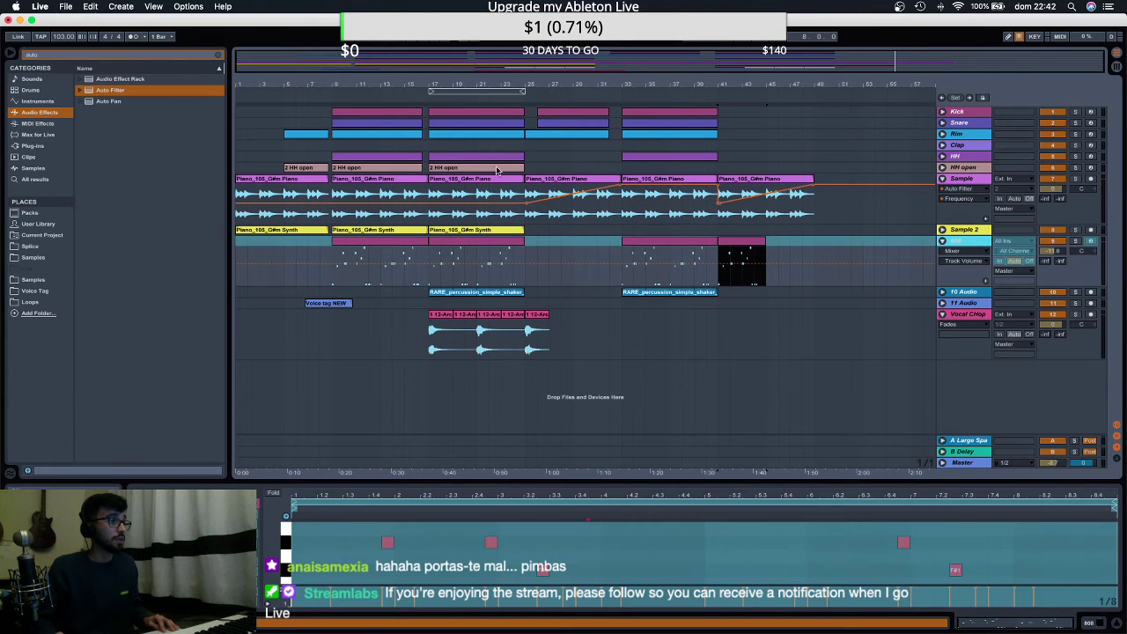
# Copy the HH open and HH clips to bar 41 and play the ending.
pyautogui.moveTo(493, 167); pyautogui.dragTo(727, 168)
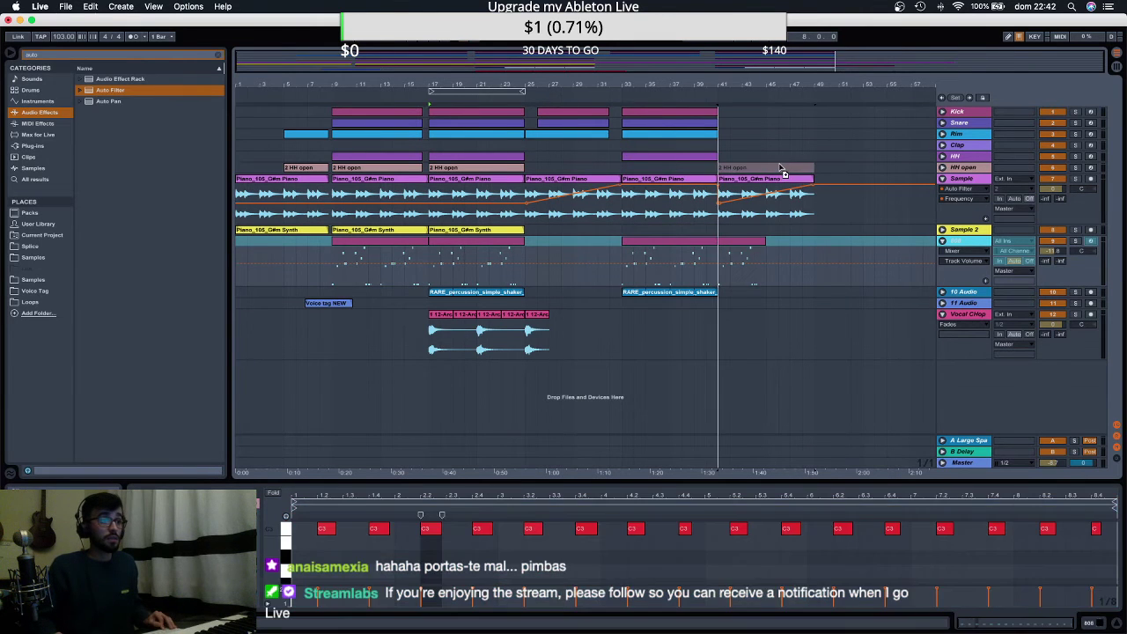
pyautogui.press('space')
pyautogui.moveTo(683, 157); pyautogui.dragTo(778, 157)
pyautogui.click(726, 167)
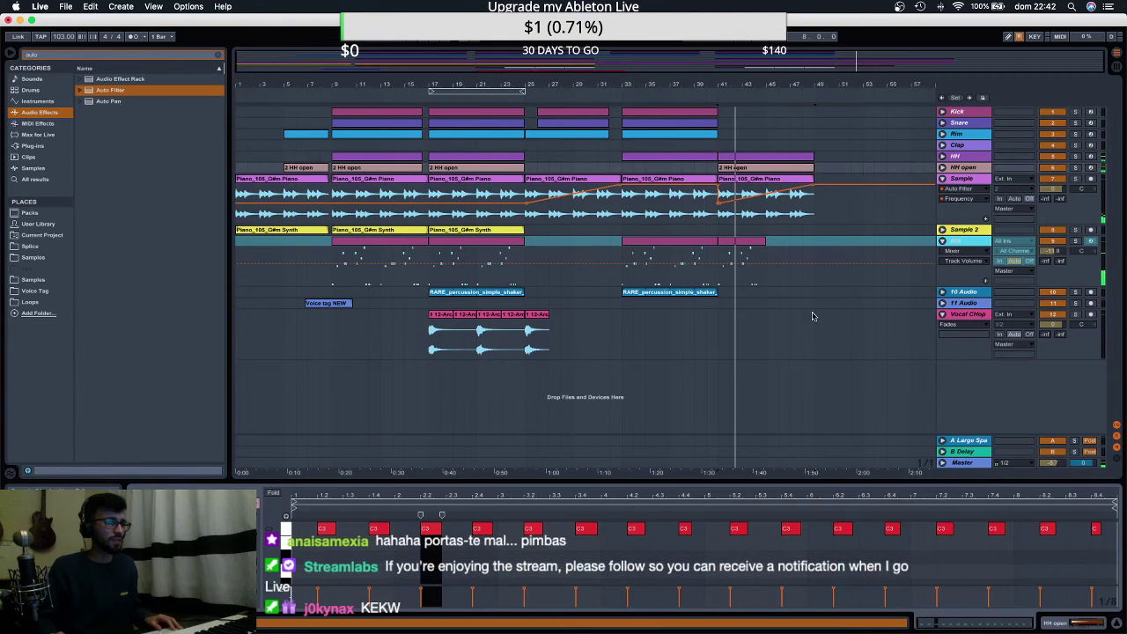
# Search the Splice folder for "open hat" and browse the matching folders of the Urban Pop Vol. 2 pack.
pyautogui.hotkey('shift', 'Tab')
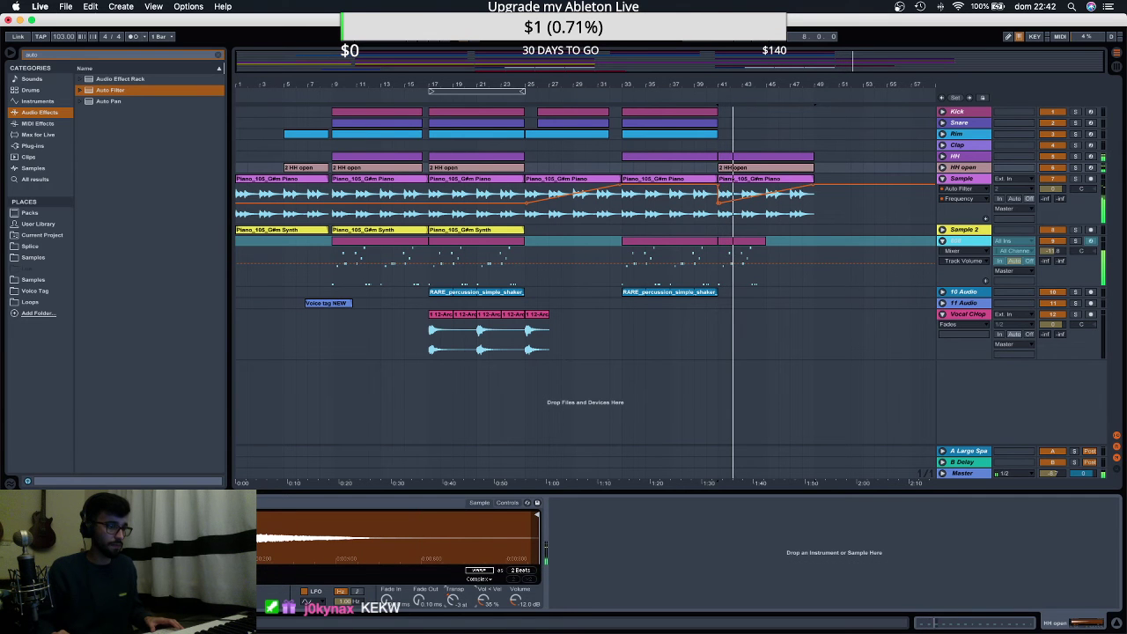
pyautogui.click(41, 246)
pyautogui.click(99, 55)
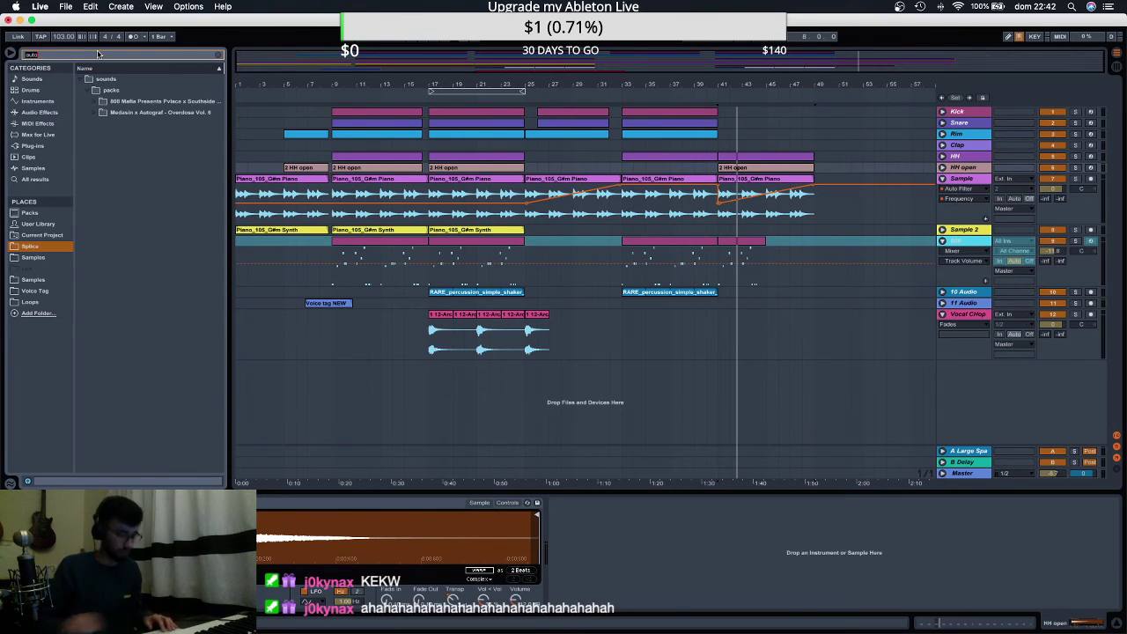
pyautogui.write('open hat')
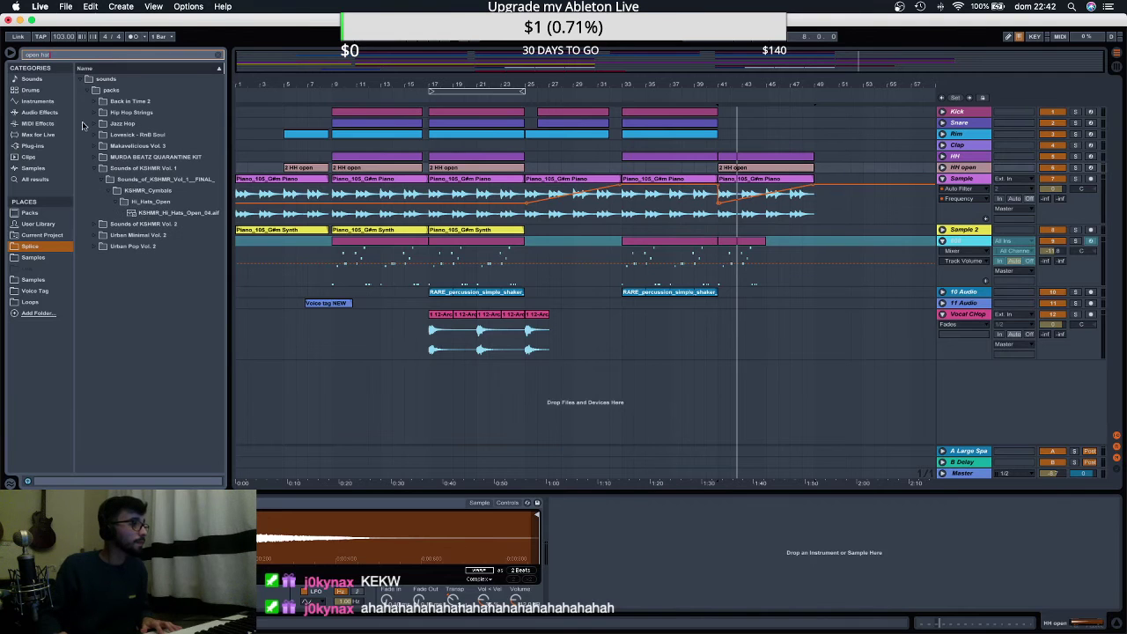
pyautogui.click(94, 248)
pyautogui.click(102, 214)
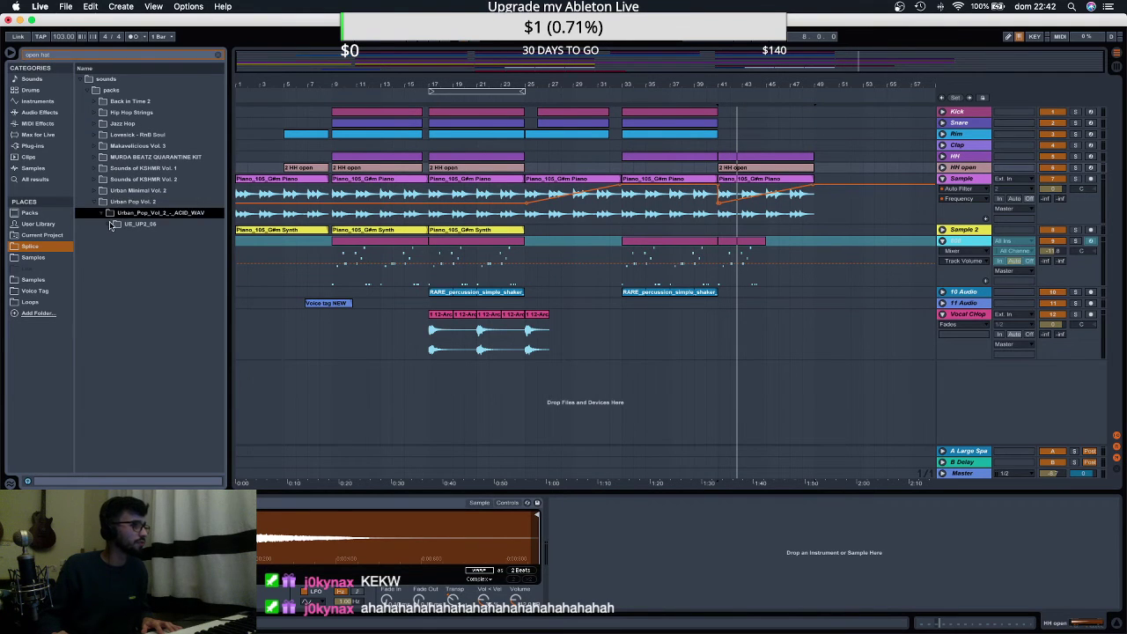
pyautogui.click(108, 224)
pyautogui.click(115, 235)
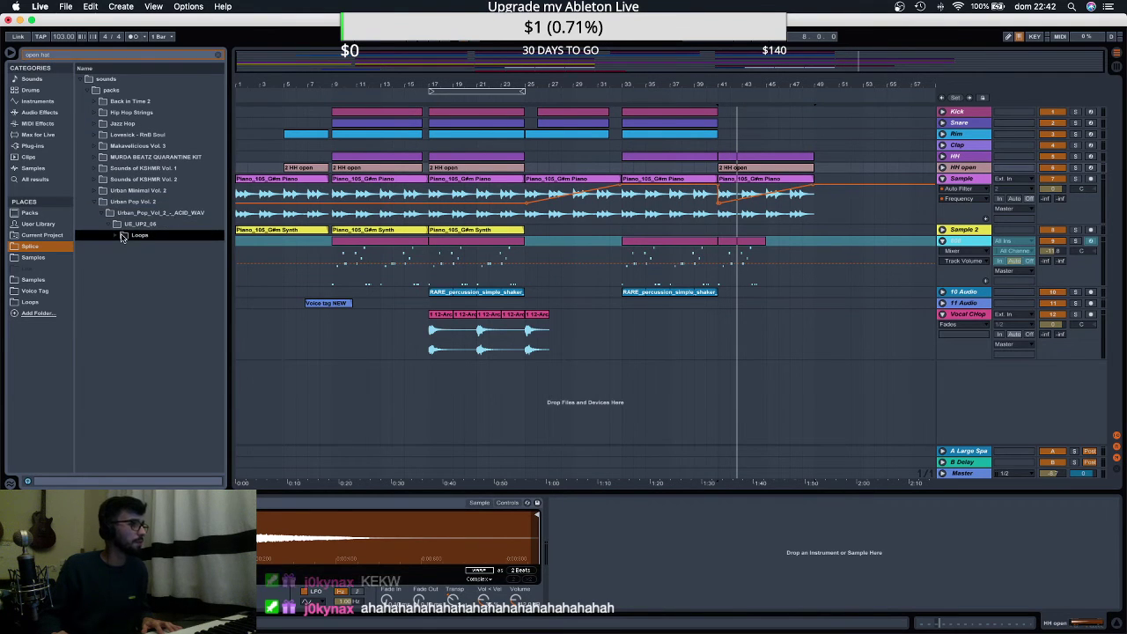
# Load the MURDA_HAT_OPEN_CHRON sample from the Murda Beatz Quarantine Kit's OPEN_HATS folder into the HH open track's sampler and play the ending.
pyautogui.click(95, 158)
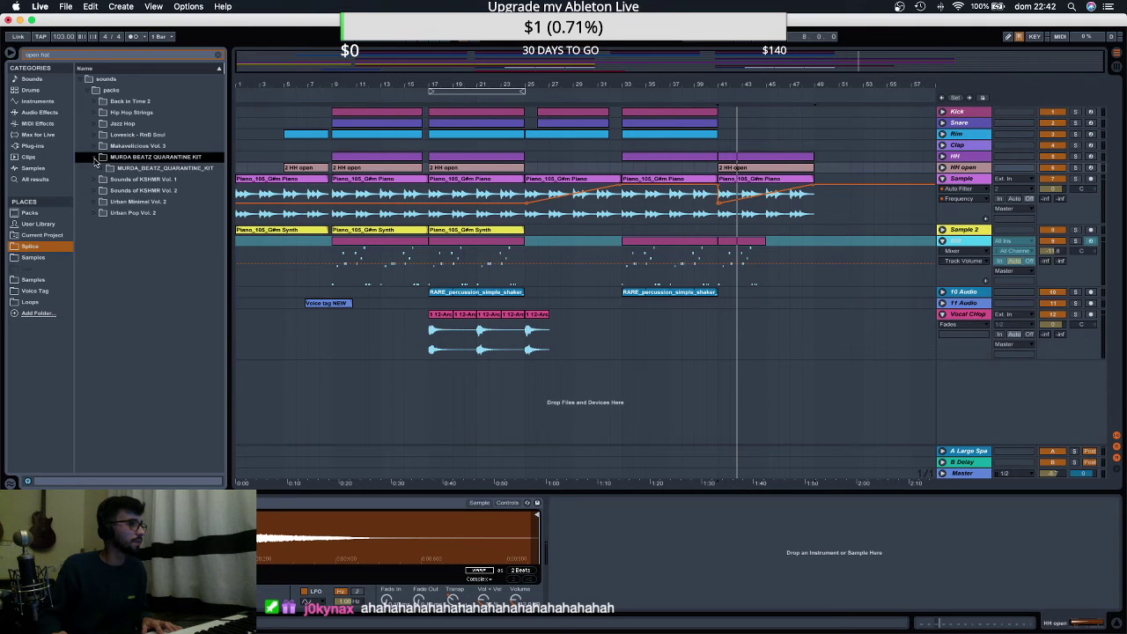
pyautogui.click(109, 168)
pyautogui.click(116, 179)
pyautogui.click(123, 190)
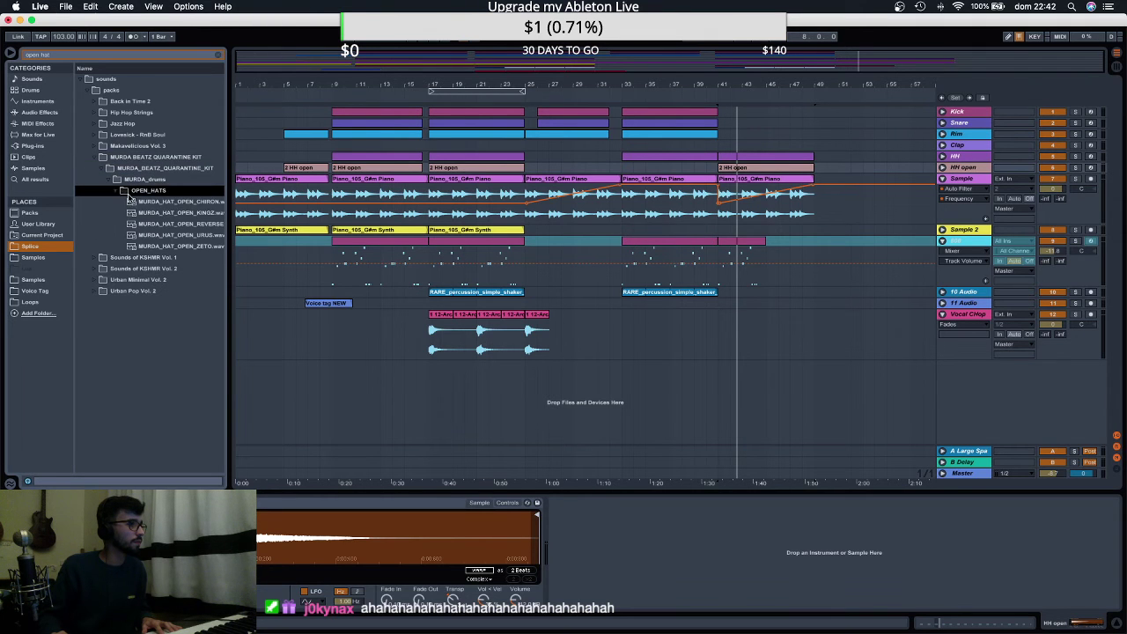
pyautogui.click(163, 203)
pyautogui.moveTo(164, 208)
pyautogui.mouseDown()
pyautogui.moveTo(699, 212)
pyautogui.moveTo(966, 179)
pyautogui.moveTo(966, 167)
pyautogui.mouseUp()
pyautogui.moveTo(155, 202); pyautogui.dragTo(270, 533)
pyautogui.press('space')
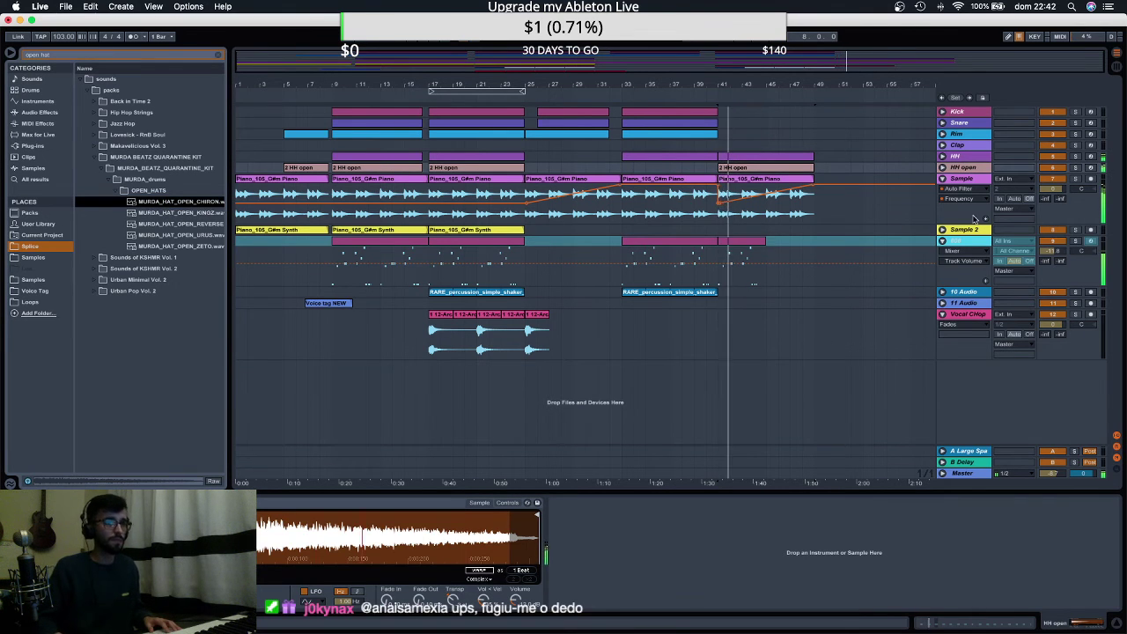
pyautogui.click(957, 168)
pyautogui.press('space')
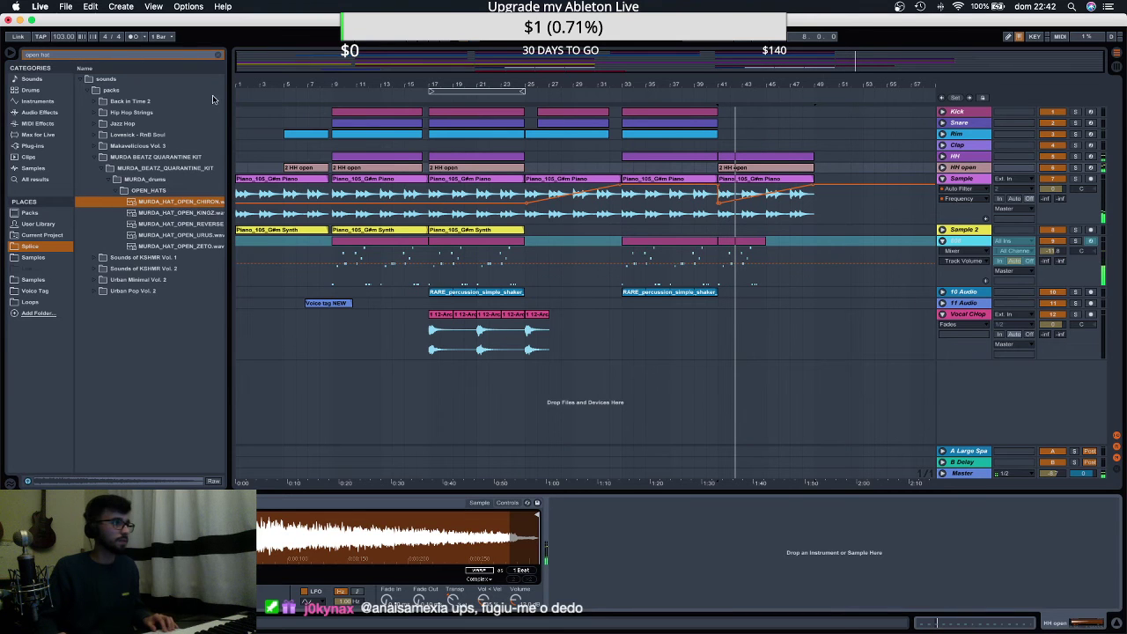
# Find the Reverb among the audio effects and add it to the HH open track.
pyautogui.click(36, 133)
pyautogui.click(38, 112)
pyautogui.doubleClick(55, 54)
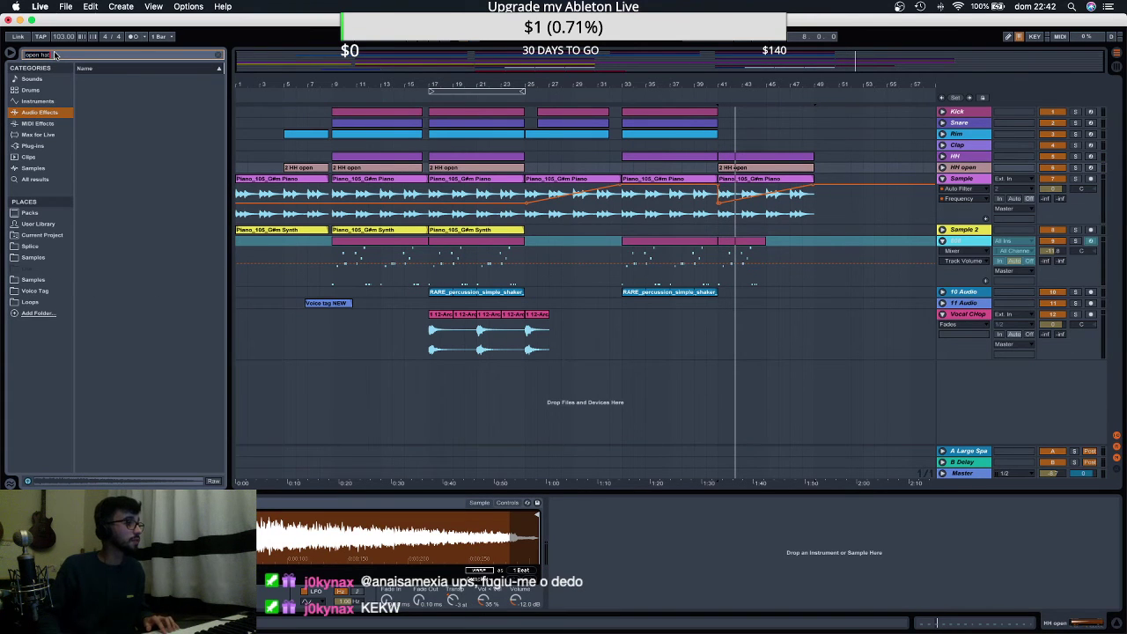
pyautogui.write('reverb')
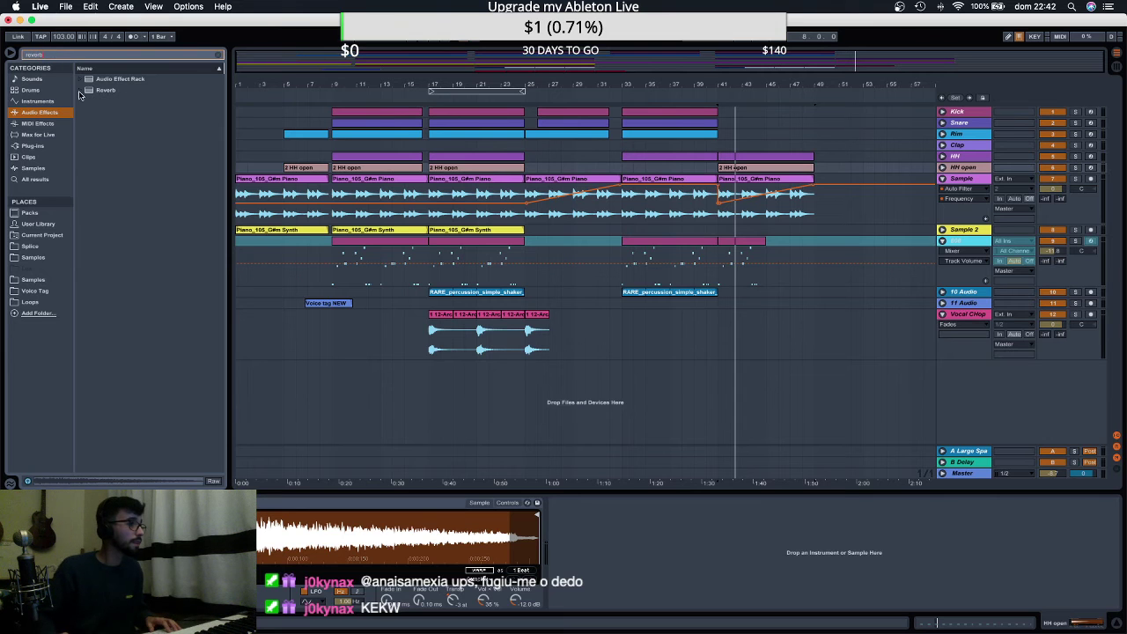
pyautogui.moveTo(93, 93); pyautogui.dragTo(979, 220)
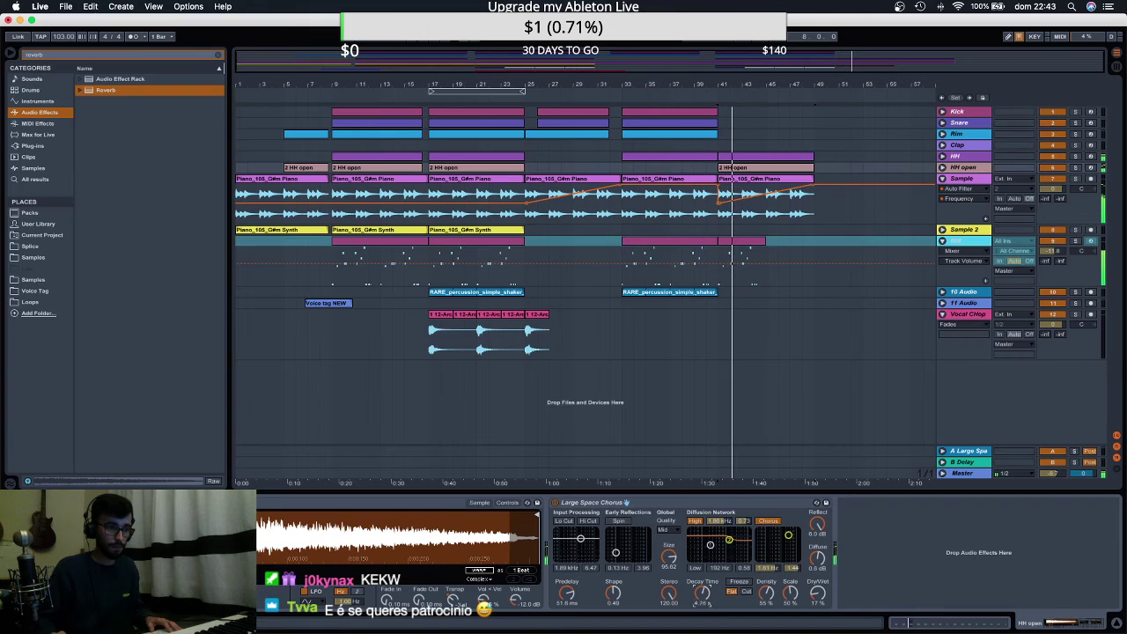
# Enable the HH open reverb's low cut and raise its frequency, setting Dry/Wet to 5.6% and Decay Time to 12.3 s.
pyautogui.click(565, 521)
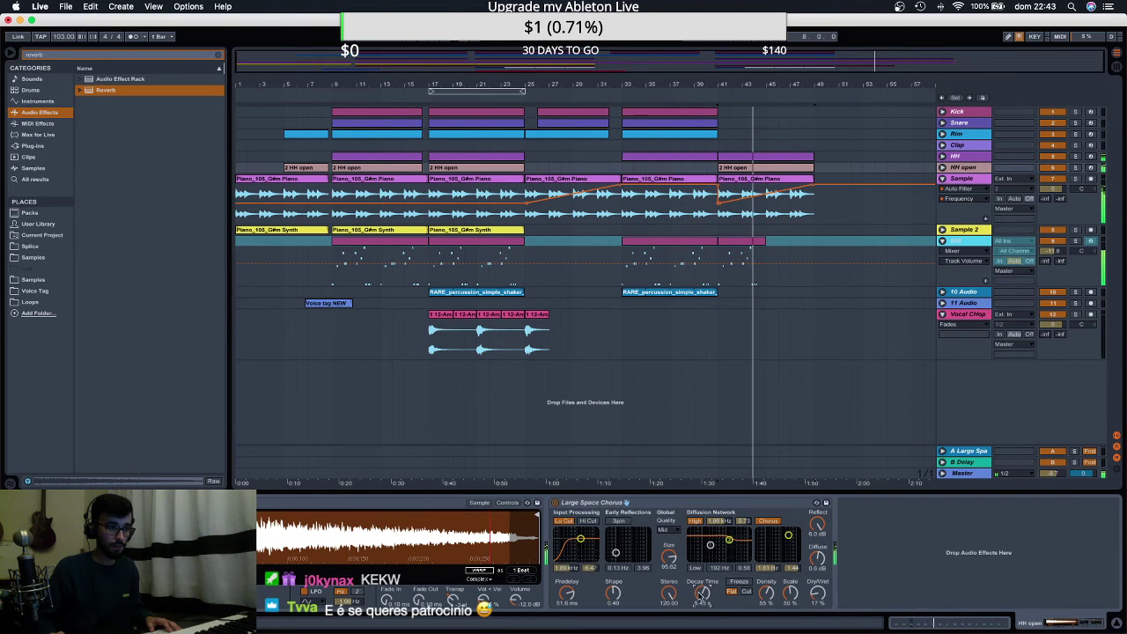
pyautogui.moveTo(820, 595); pyautogui.dragTo(820, 607)
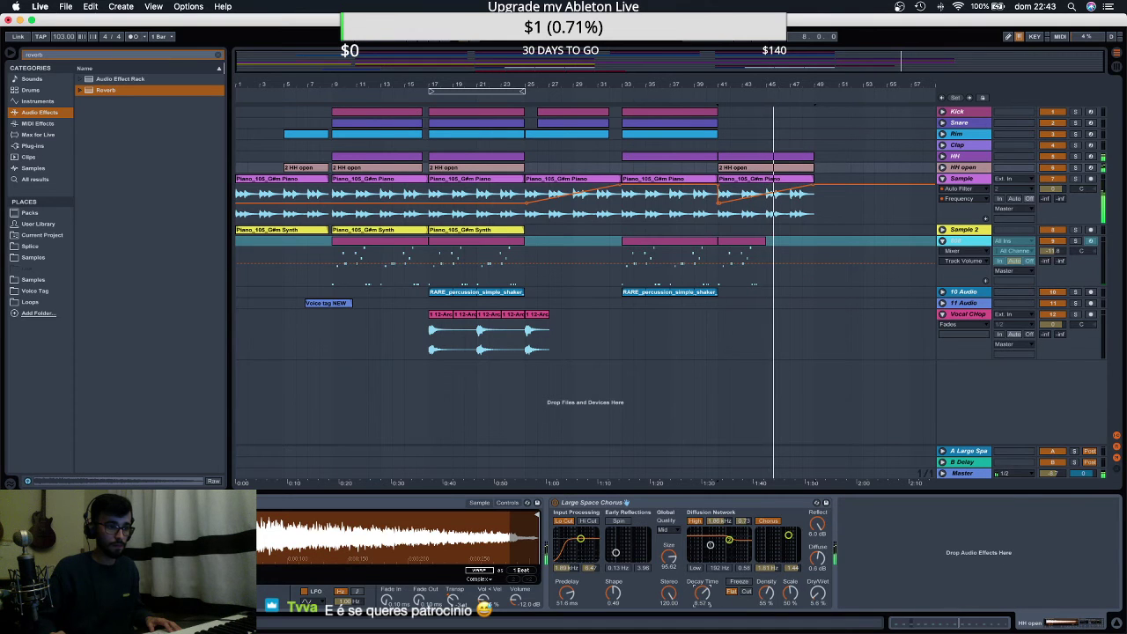
pyautogui.moveTo(703, 594); pyautogui.dragTo(704, 591)
pyautogui.moveTo(580, 538); pyautogui.dragTo(603, 538)
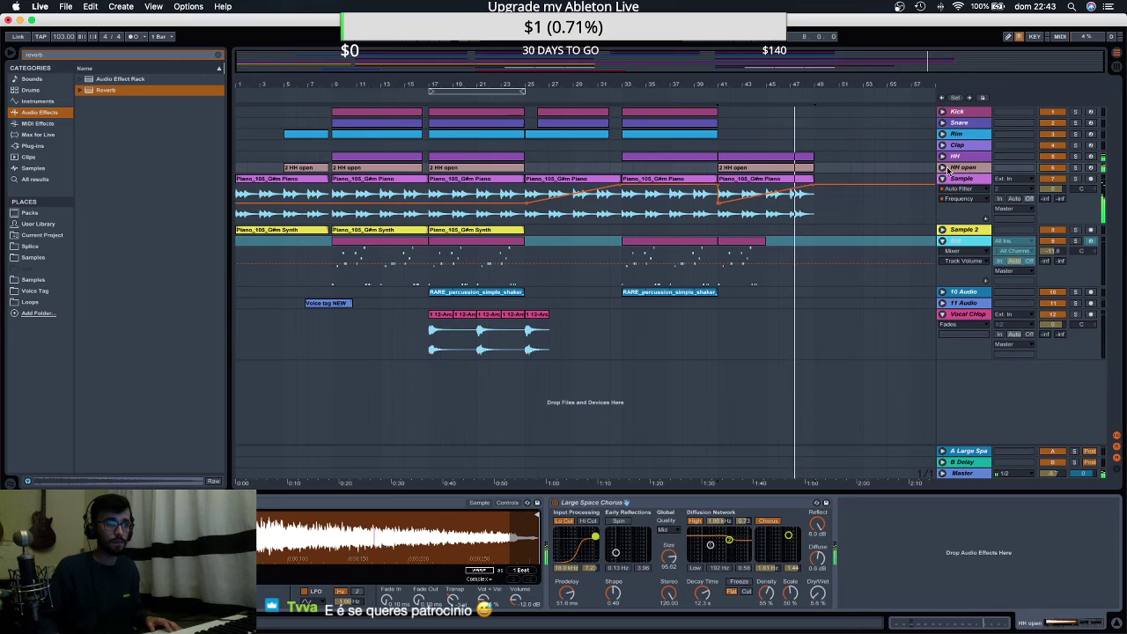
# Trim the ends of the last HH and HH open clips back to bar 47.4 and play the ending.
pyautogui.click(942, 168)
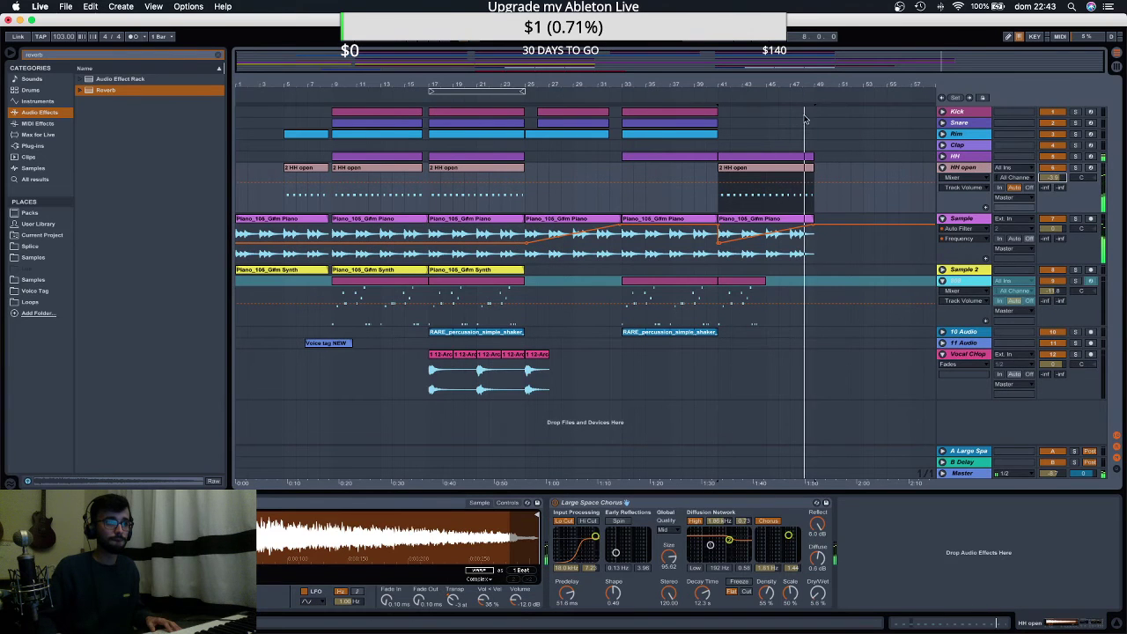
pyautogui.moveTo(815, 89); pyautogui.dragTo(816, 202)
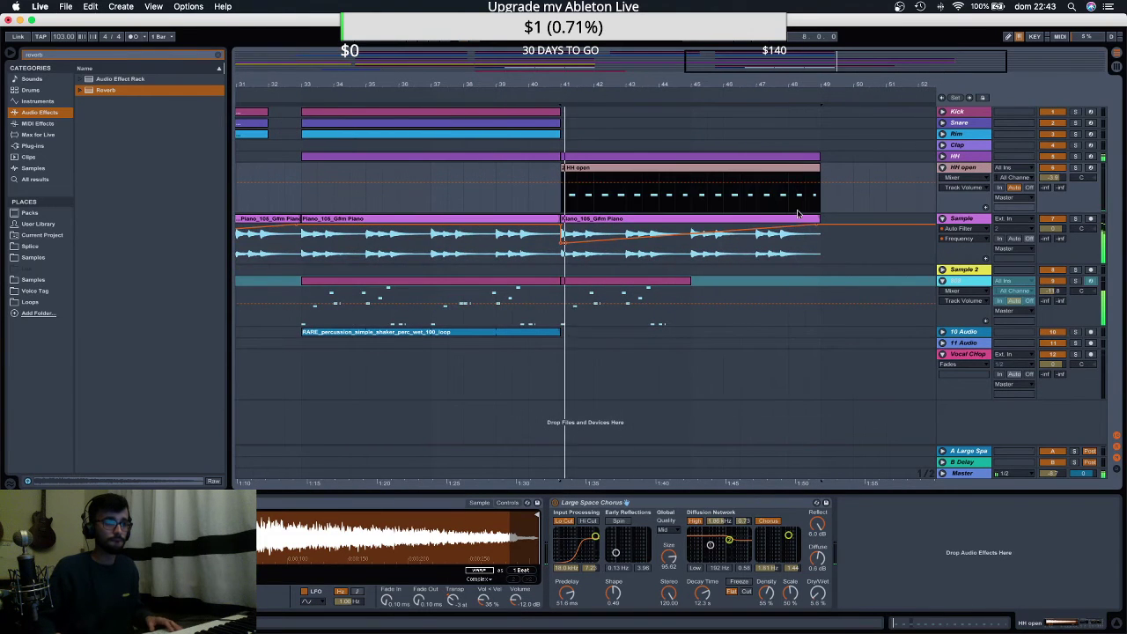
pyautogui.press('space')
pyautogui.moveTo(820, 171); pyautogui.dragTo(770, 203)
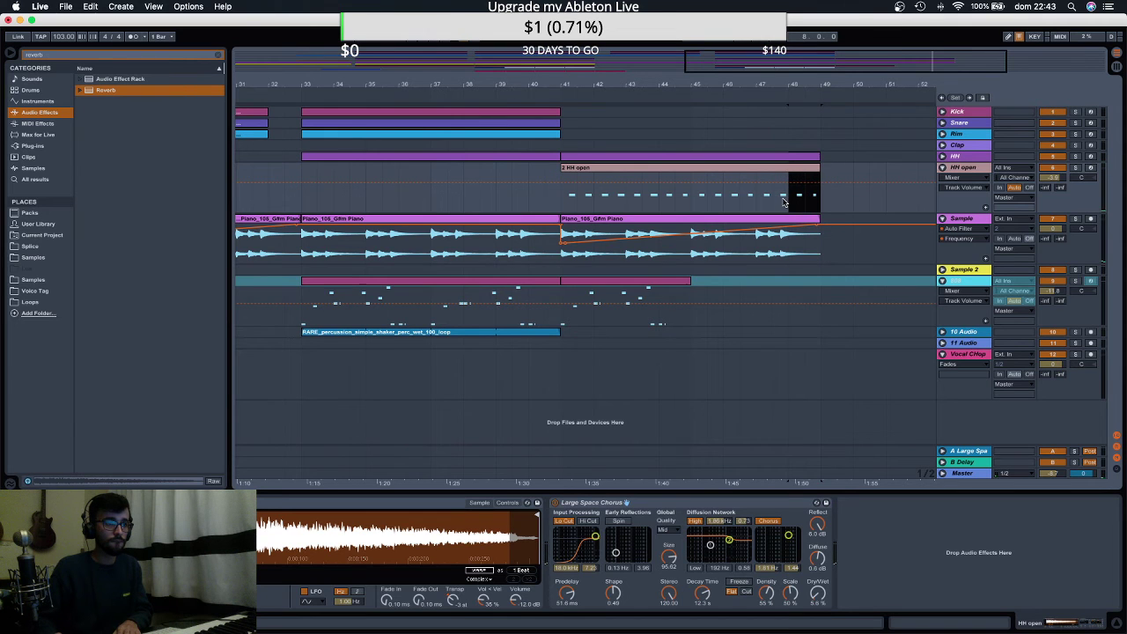
pyautogui.moveTo(793, 87)
pyautogui.mouseDown()
pyautogui.moveTo(794, 123)
pyautogui.moveTo(731, 209)
pyautogui.mouseUp()
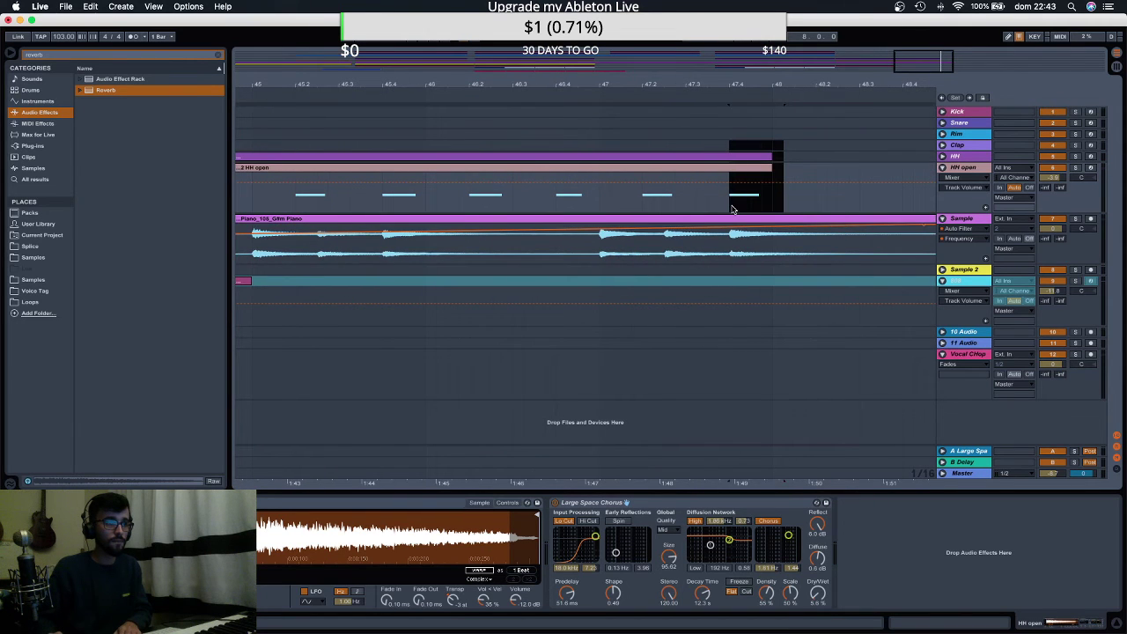
pyautogui.click(660, 194)
pyautogui.press('space')
pyautogui.moveTo(692, 87); pyautogui.dragTo(692, 35)
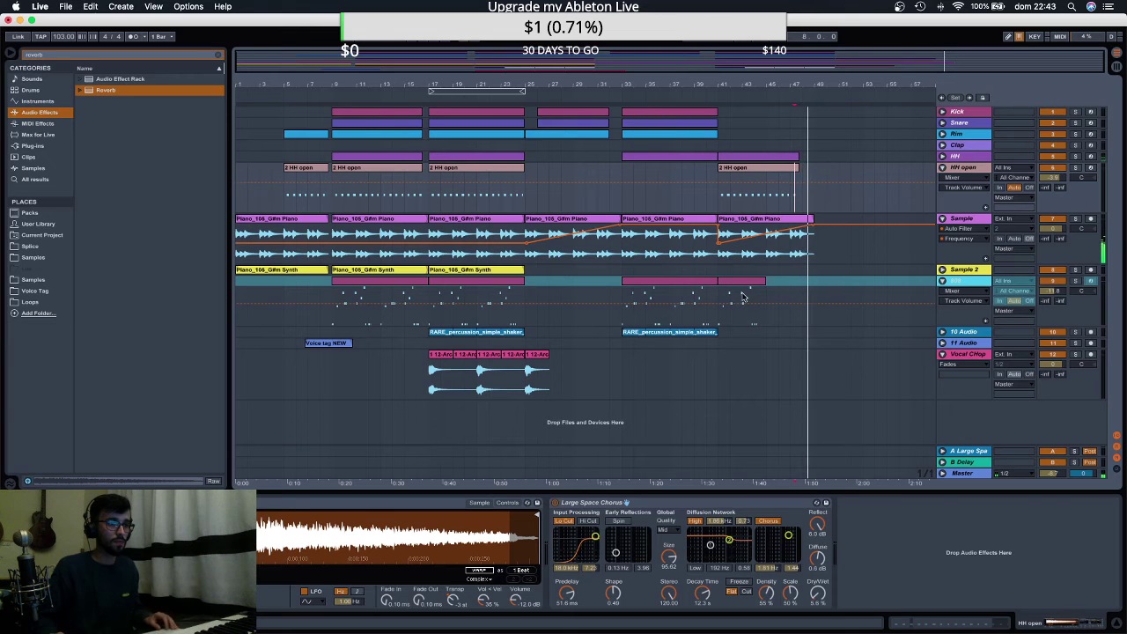
# Copy the last vocal chop clip to bars 47 and 49, and reverse the copy at bar 47.
pyautogui.click(537, 356)
pyautogui.moveTo(537, 356); pyautogui.dragTo(795, 372)
pyautogui.doubleClick(797, 371)
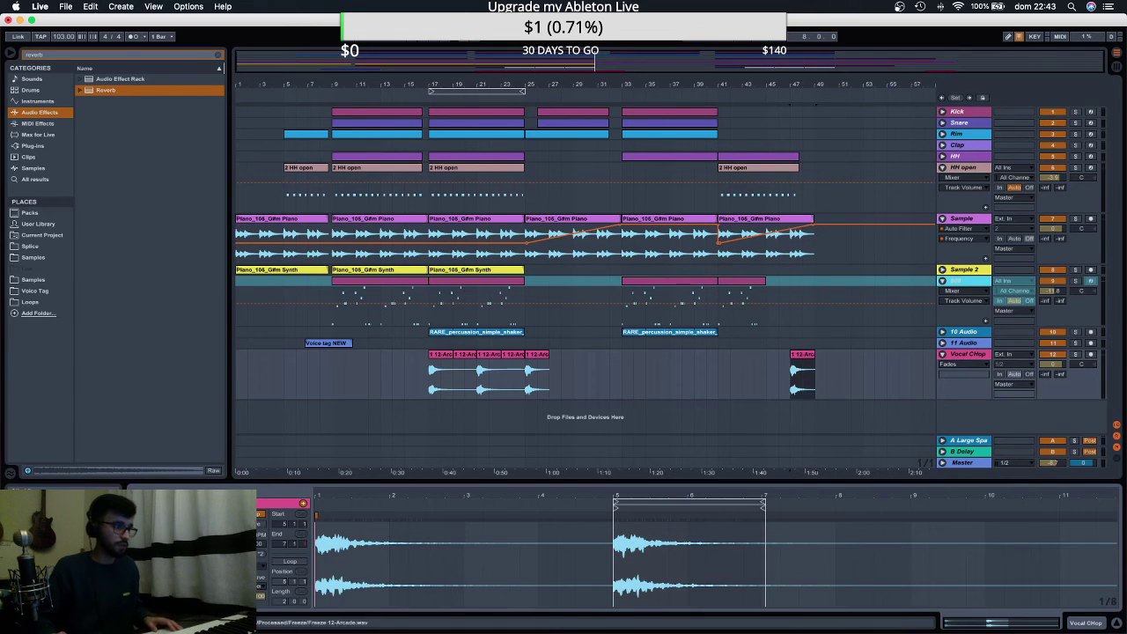
pyautogui.click(212, 535)
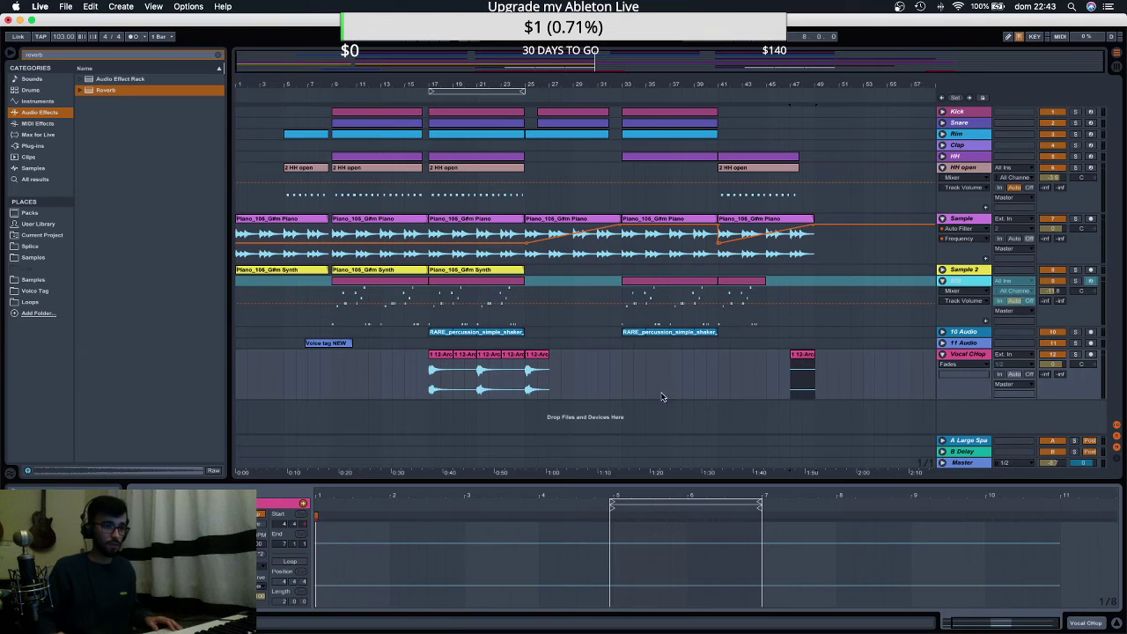
pyautogui.moveTo(531, 355); pyautogui.dragTo(821, 373)
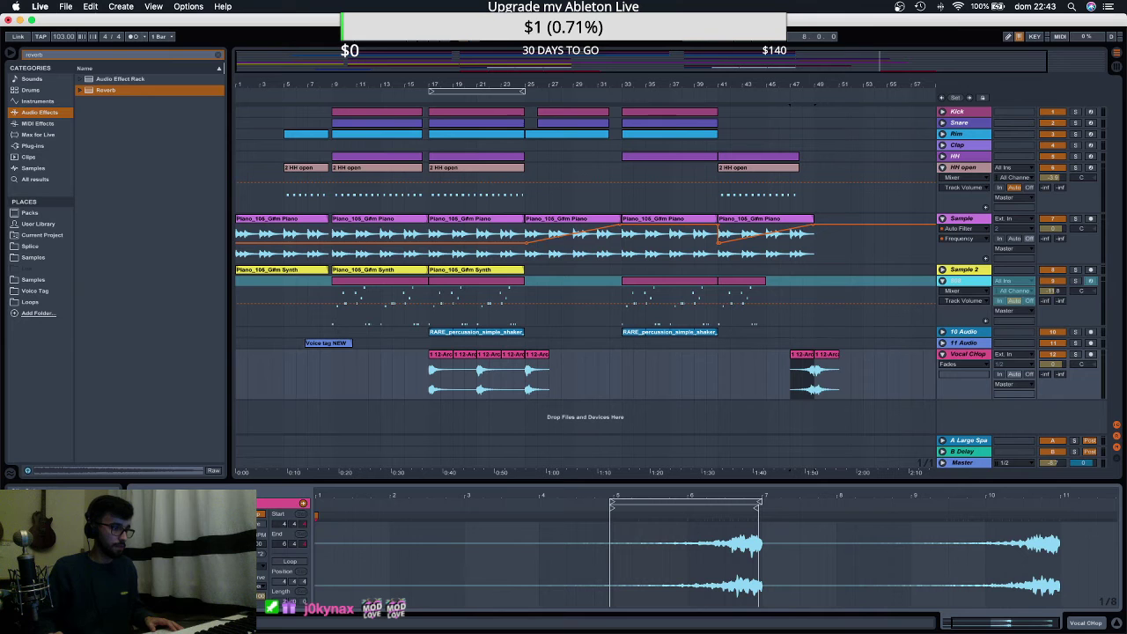
pyautogui.press('space')
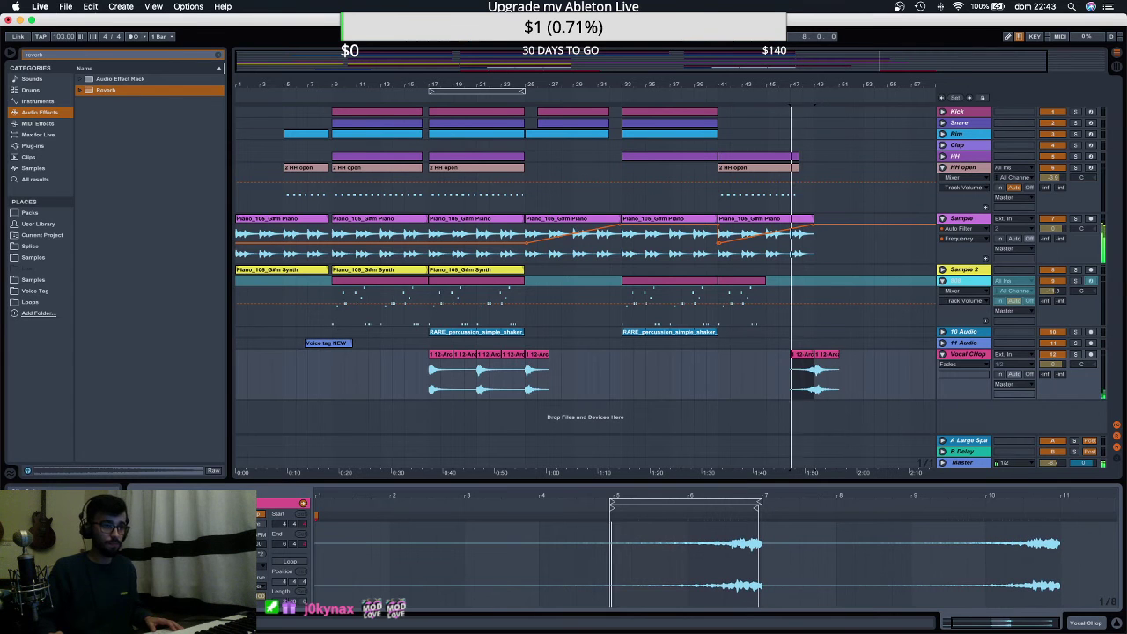
# Copy the clips of all tracks from bars 9 to 25 to bar 49 and play the transition.
pyautogui.moveTo(590, 88); pyautogui.dragTo(589, 81)
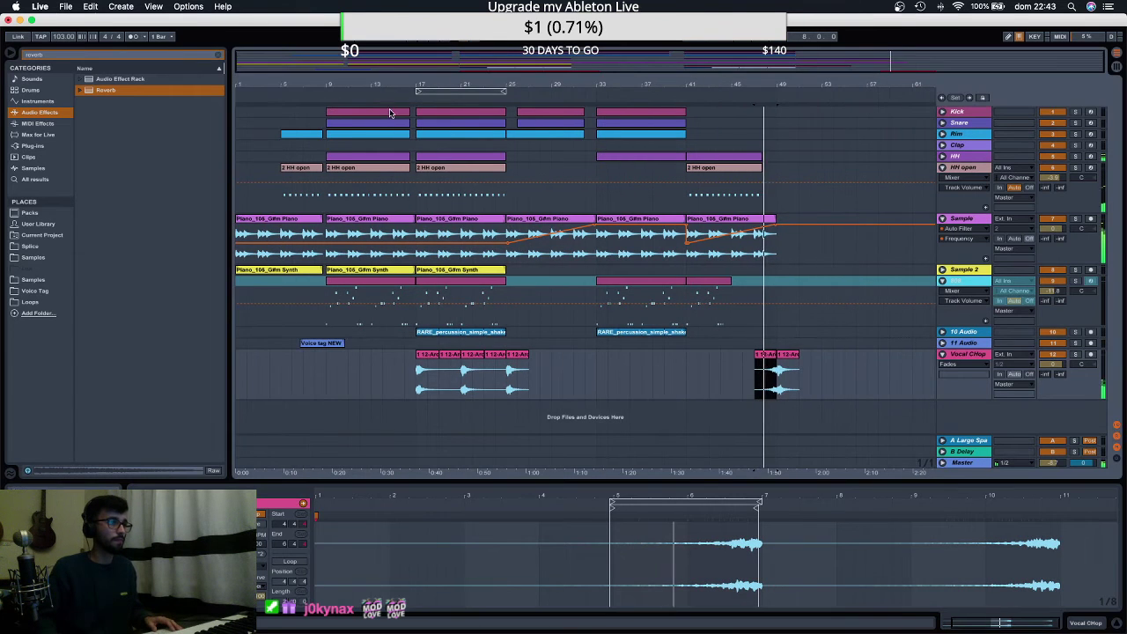
pyautogui.click(393, 111)
pyautogui.keyDown('shift'); pyautogui.click(484, 352); pyautogui.keyUp('shift')
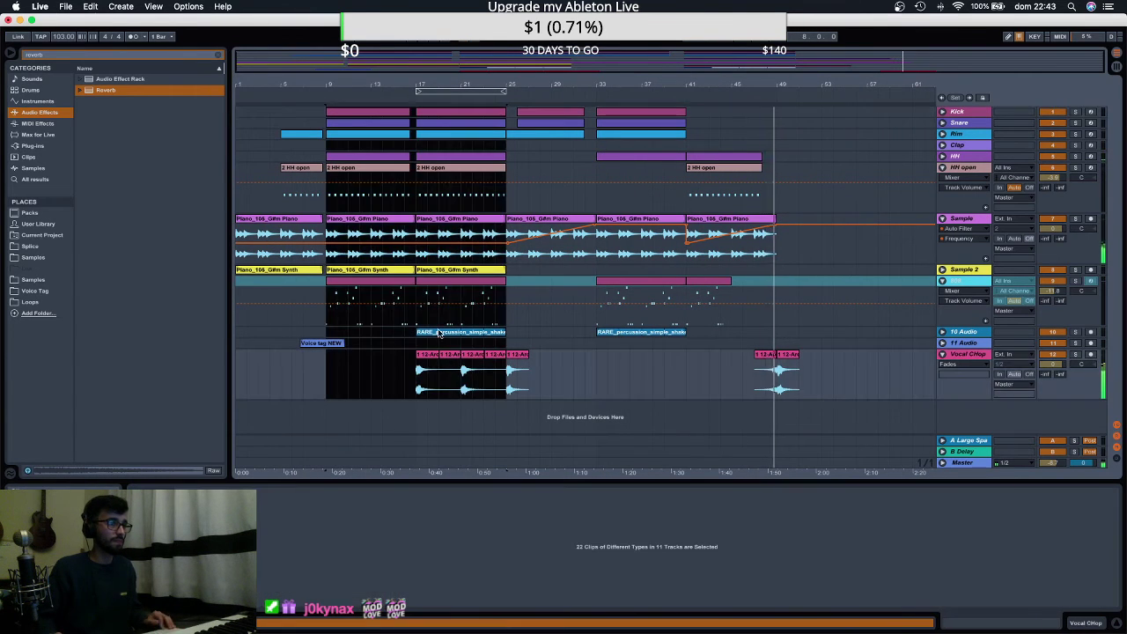
pyautogui.moveTo(357, 268)
pyautogui.mouseDown()
pyautogui.moveTo(868, 267)
pyautogui.moveTo(750, 254)
pyautogui.moveTo(808, 247)
pyautogui.mouseUp()
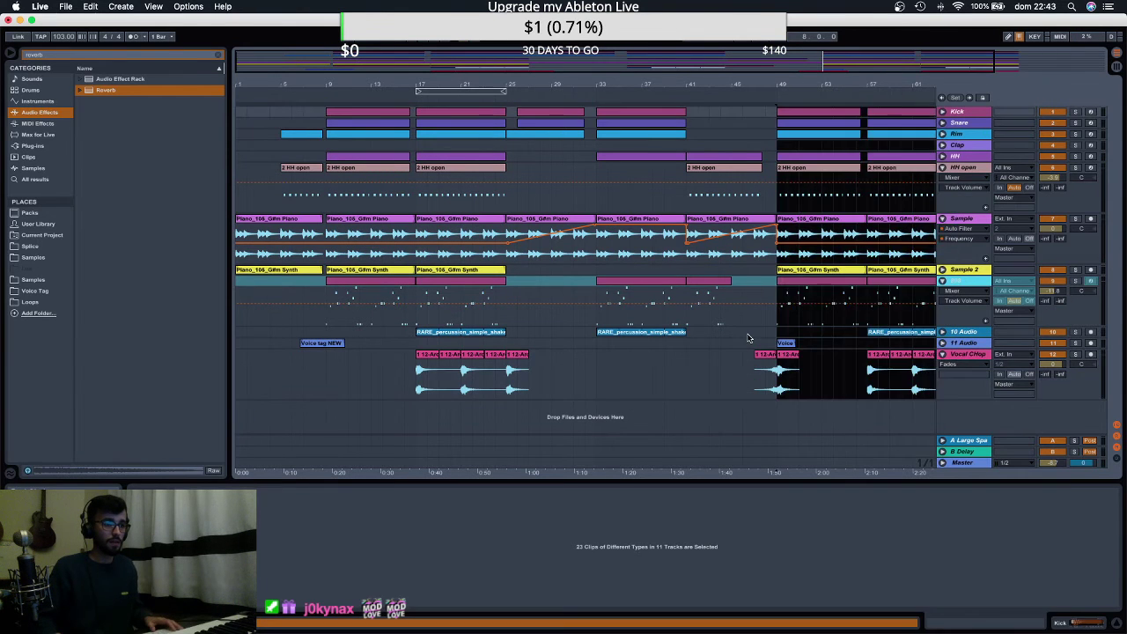
pyautogui.click(747, 333)
pyautogui.press('space')
# Duplicate the Vocal CHop track, leaving only the reversed chop from bar 47 on the duplicate.
pyautogui.click(966, 355)
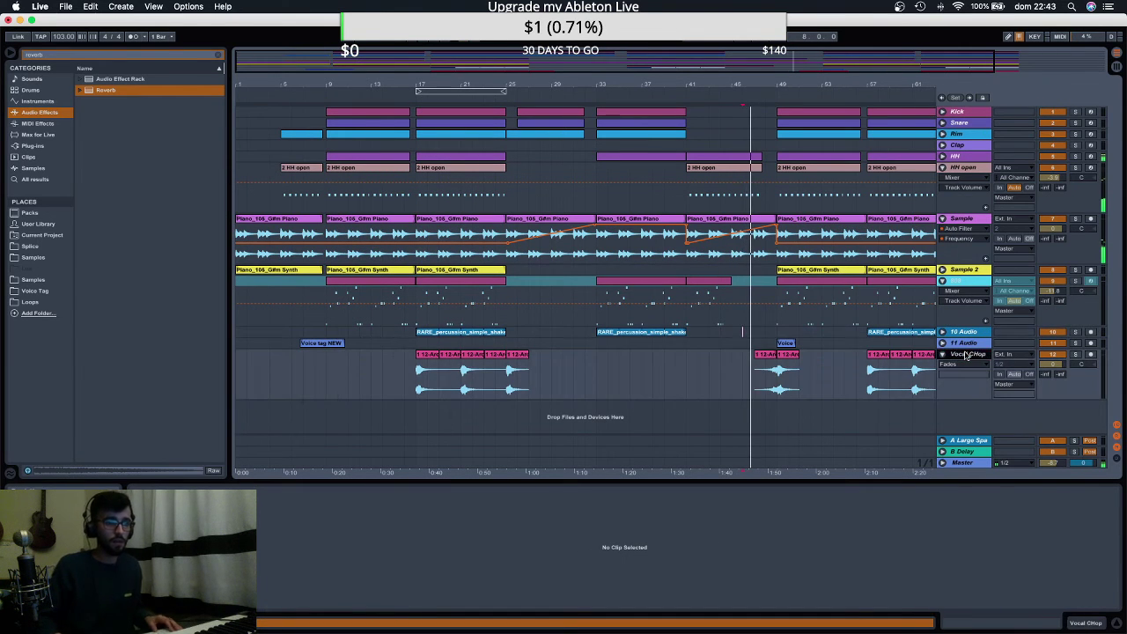
pyautogui.press('super+d')
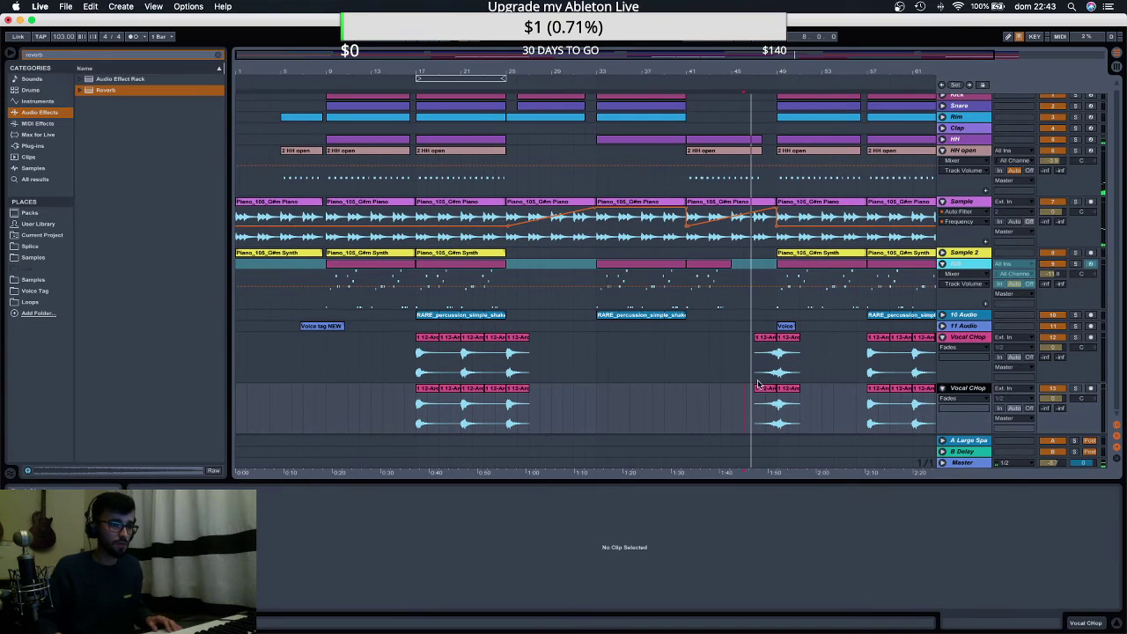
pyautogui.click(922, 389)
pyautogui.keyDown('shift'); pyautogui.click(446, 387); pyautogui.keyUp('shift')
pyautogui.press('Delete')
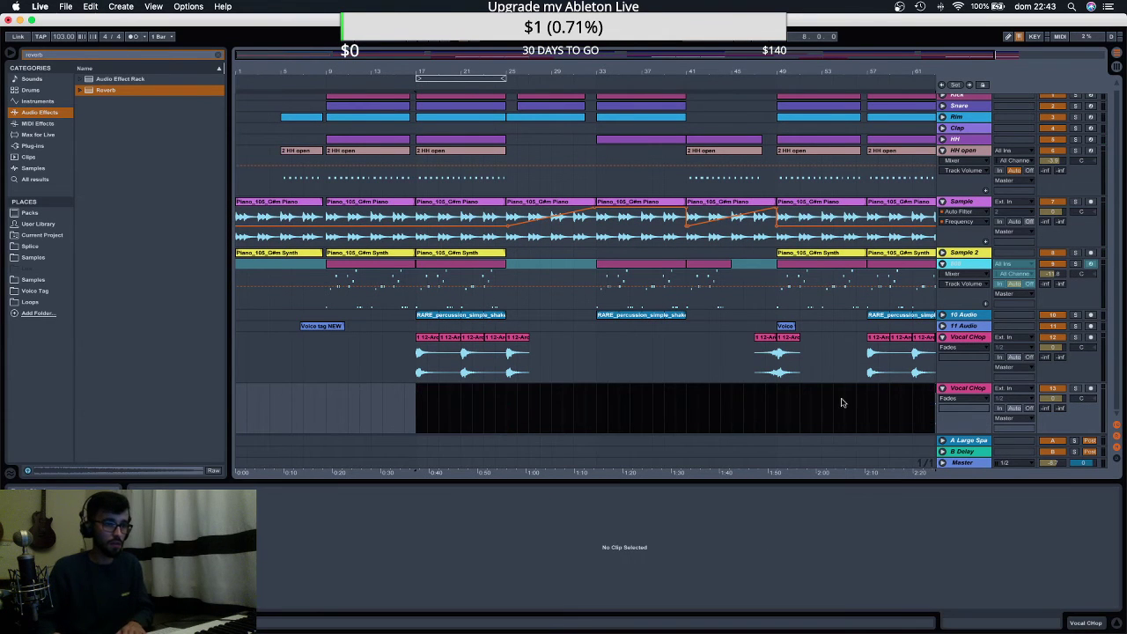
pyautogui.moveTo(754, 345); pyautogui.dragTo(763, 398)
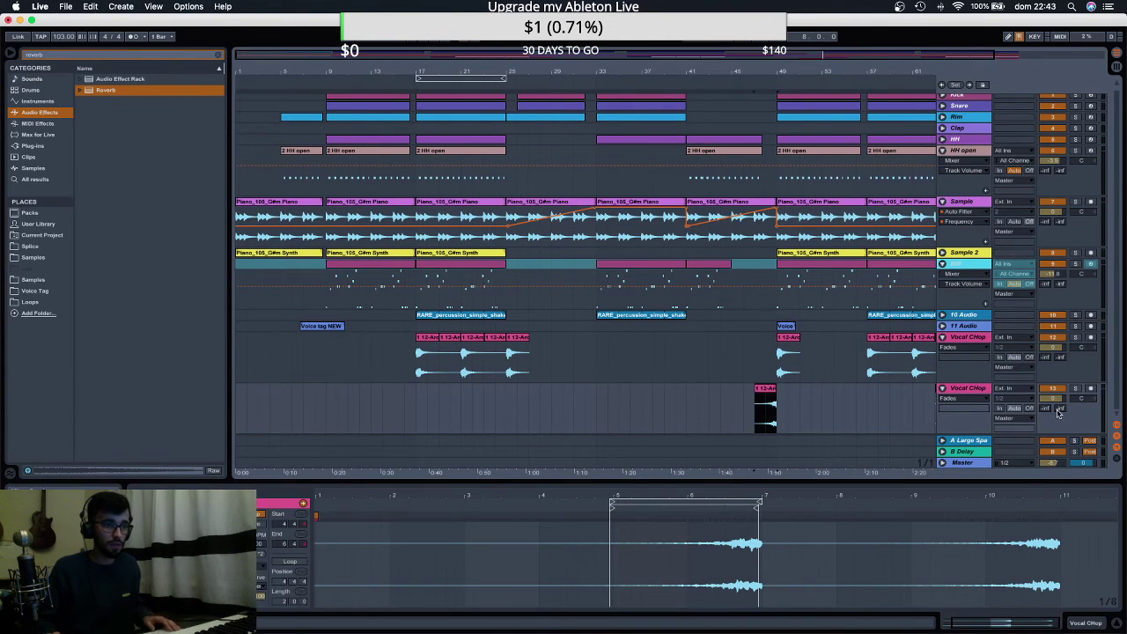
# Add a Reverb with low cut and 100% Dry/Wet to the duplicate Vocal CHop track and lower the track's volume.
pyautogui.click(253, 148)
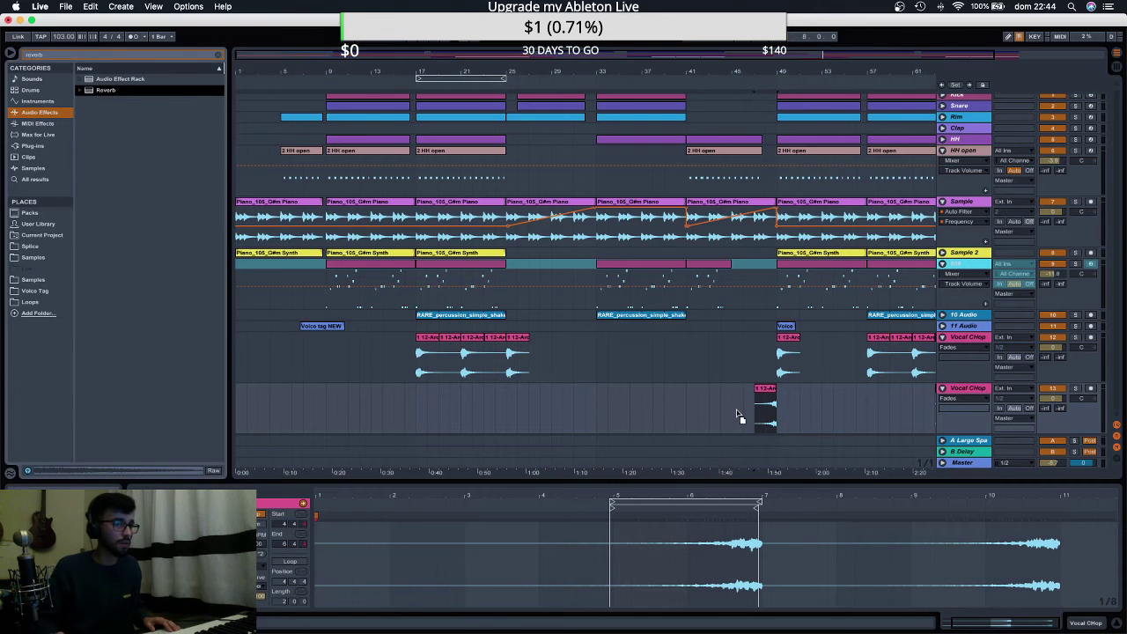
pyautogui.hotkey('shift', 'Tab')
pyautogui.click(401, 592)
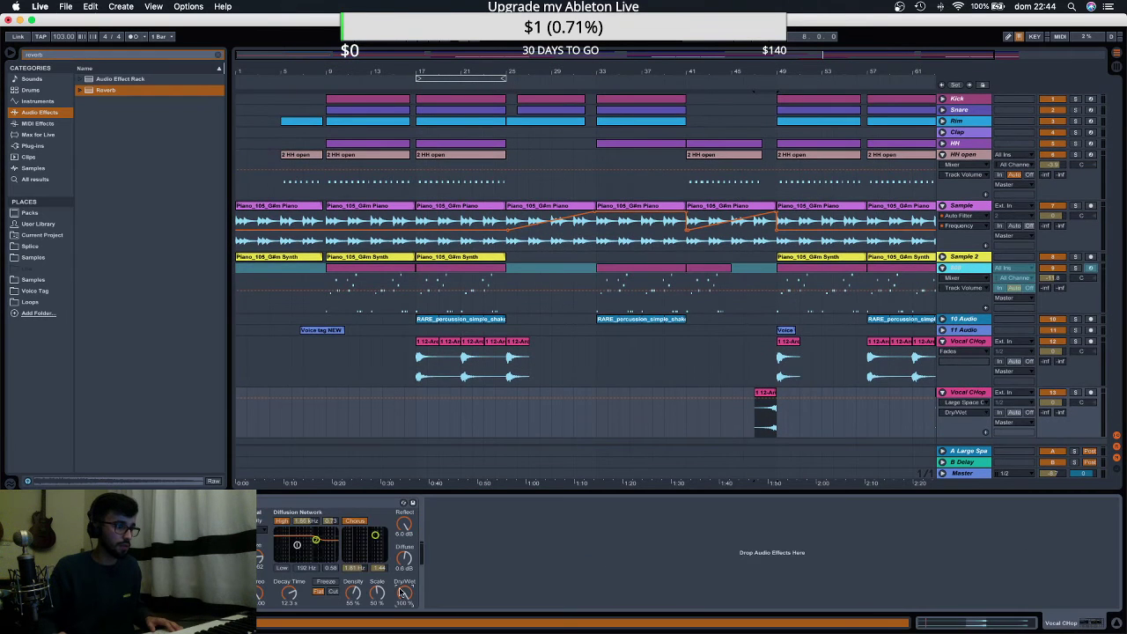
pyautogui.press('space')
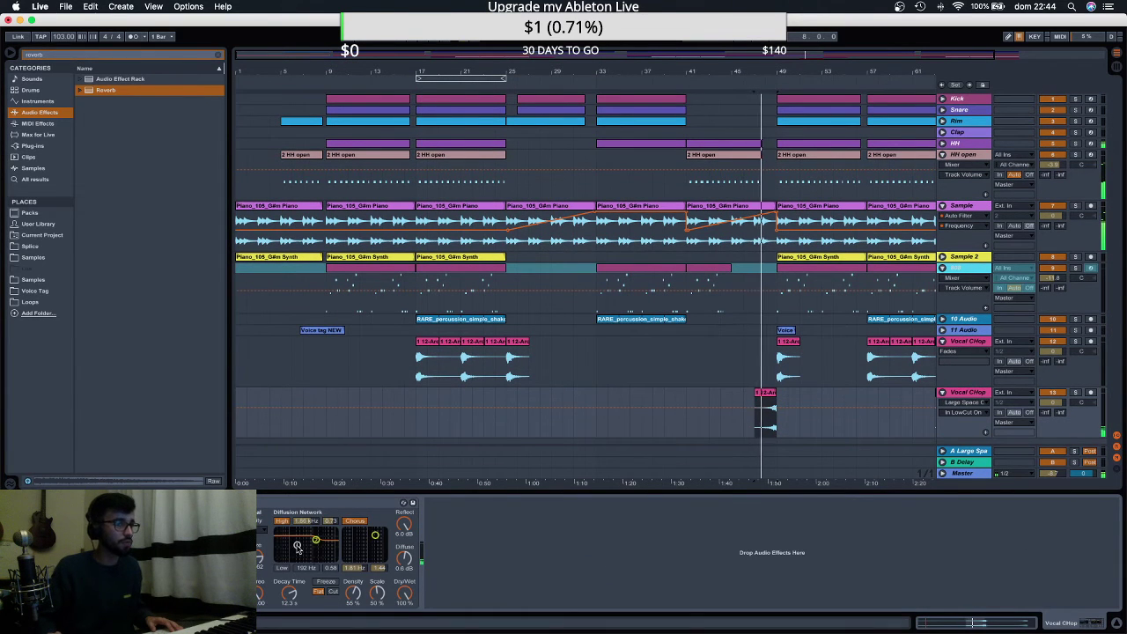
pyautogui.click(1052, 402)
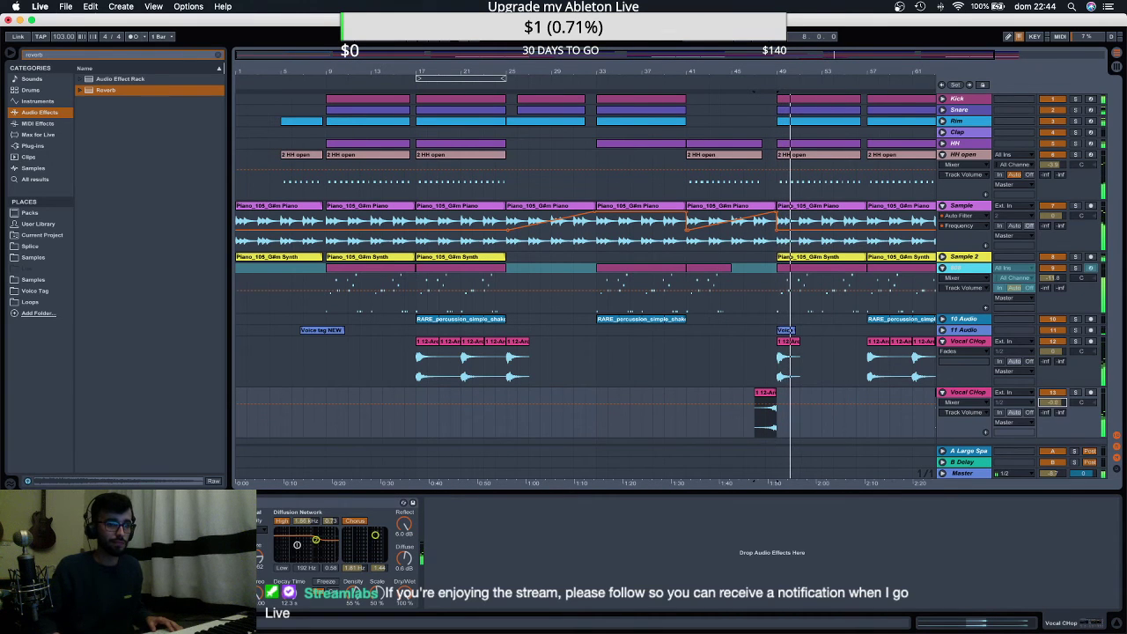
# Open the reversed vocal chop clip at bar 47 and play the transition into bar 49.
pyautogui.doubleClick(765, 392)
pyautogui.press('space')
pyautogui.press('space')
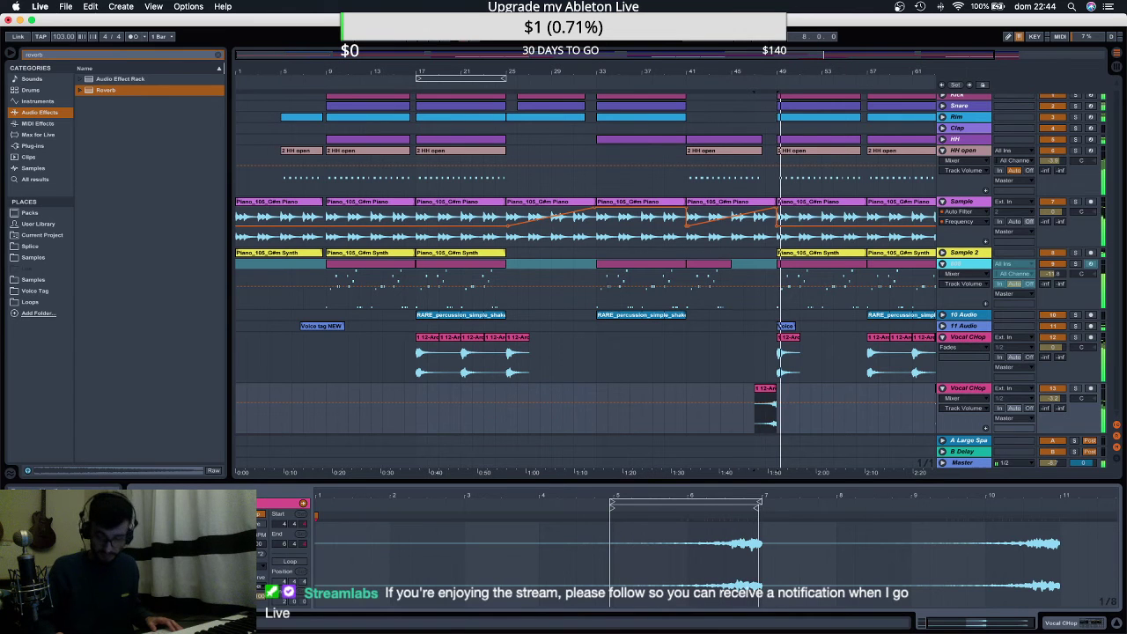
# Duplicate the HH track and delete the duplicate's clips before bar 49.
pyautogui.moveTo(609, 75); pyautogui.dragTo(609, 63)
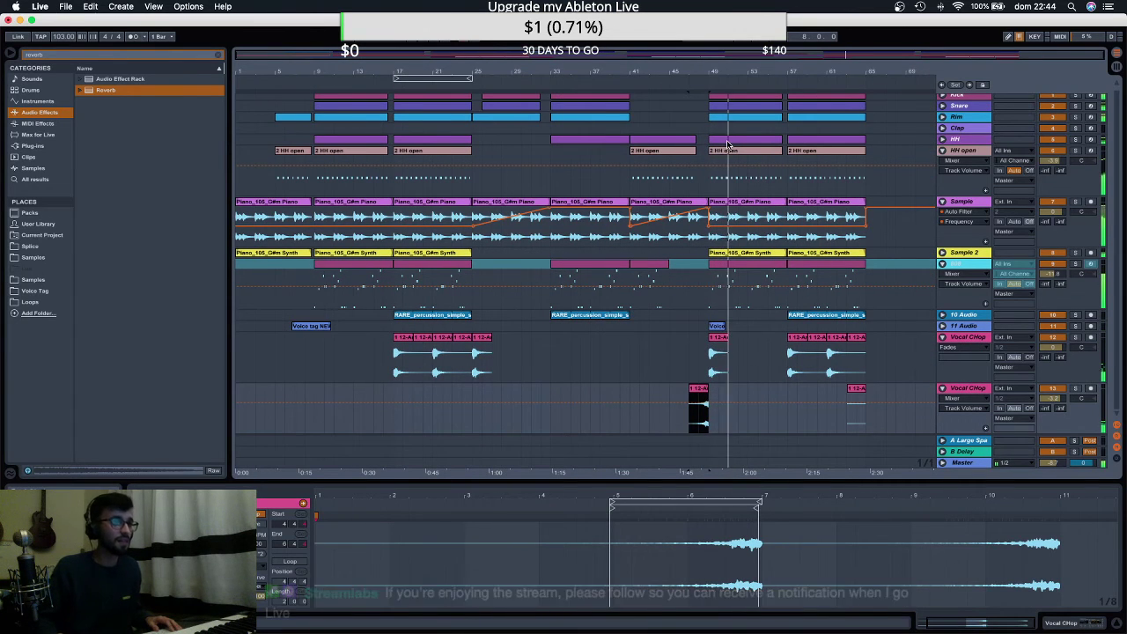
pyautogui.click(739, 140)
pyautogui.press('super+d')
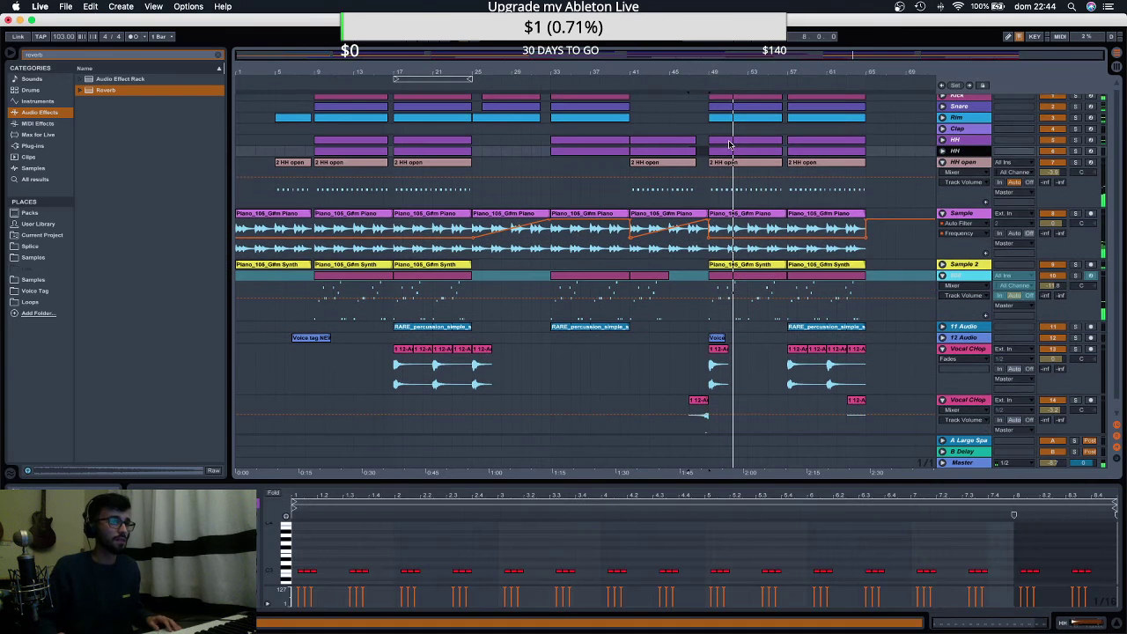
pyautogui.press('space')
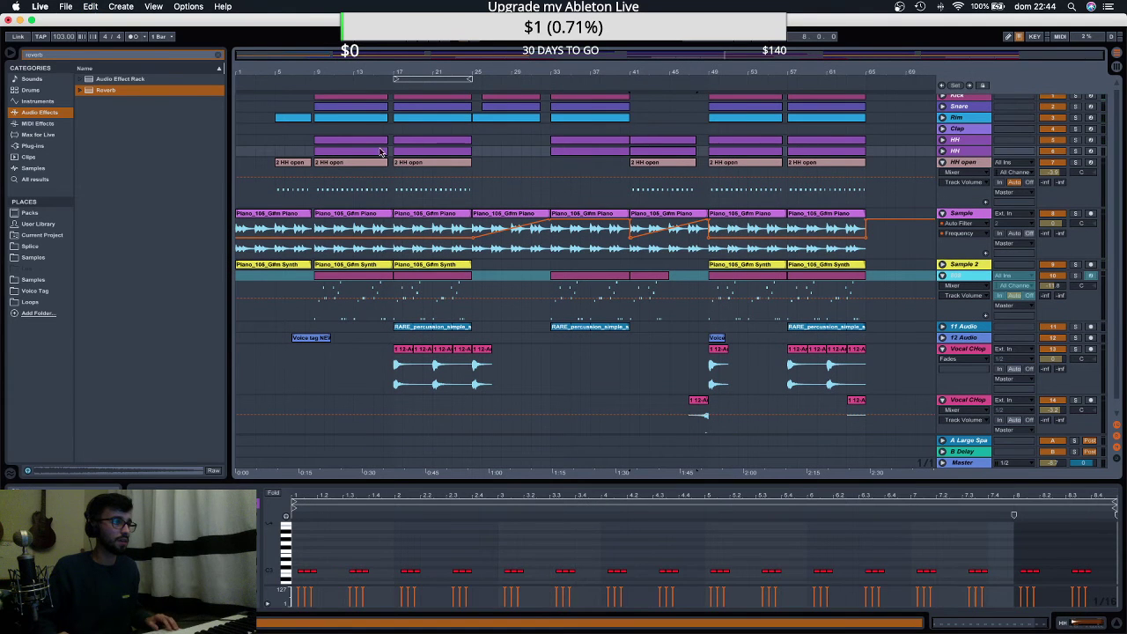
pyautogui.keyDown('shift'); pyautogui.click(380, 152); pyautogui.keyUp('shift')
pyautogui.press('Delete')
# Fill the duplicate HH track's clip at bar 49 with continuous sixteenth notes on C3 across its eight bars.
pyautogui.click(729, 154)
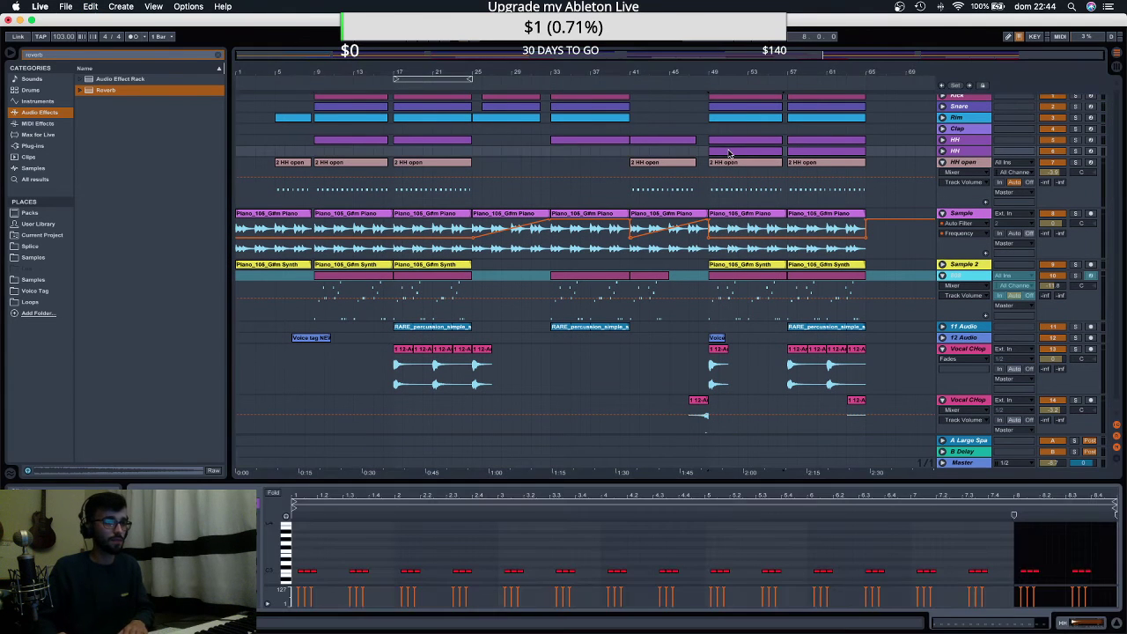
pyautogui.click(296, 574)
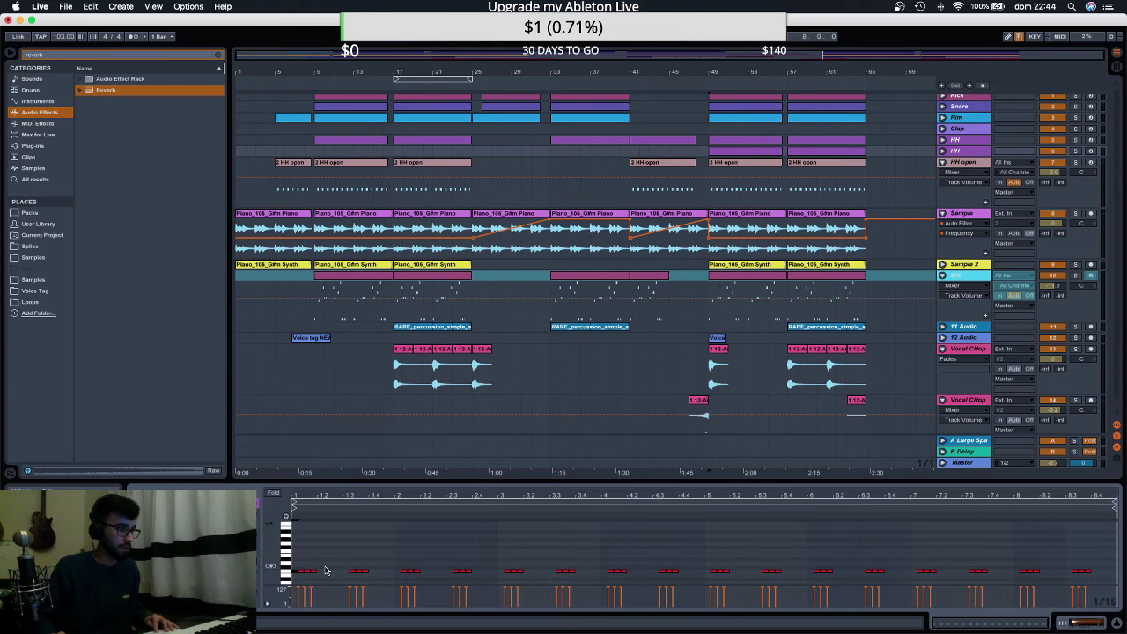
pyautogui.press('super+d')
pyautogui.press('super+d')
pyautogui.press('super+d')
pyautogui.press('super+d')
pyautogui.press('super+d')
pyautogui.press('super+d')
pyautogui.press('super+d')
pyautogui.press('super+d')
pyautogui.press('super+d')
pyautogui.press('super+d')
pyautogui.press('super+d')
pyautogui.press('super+d')
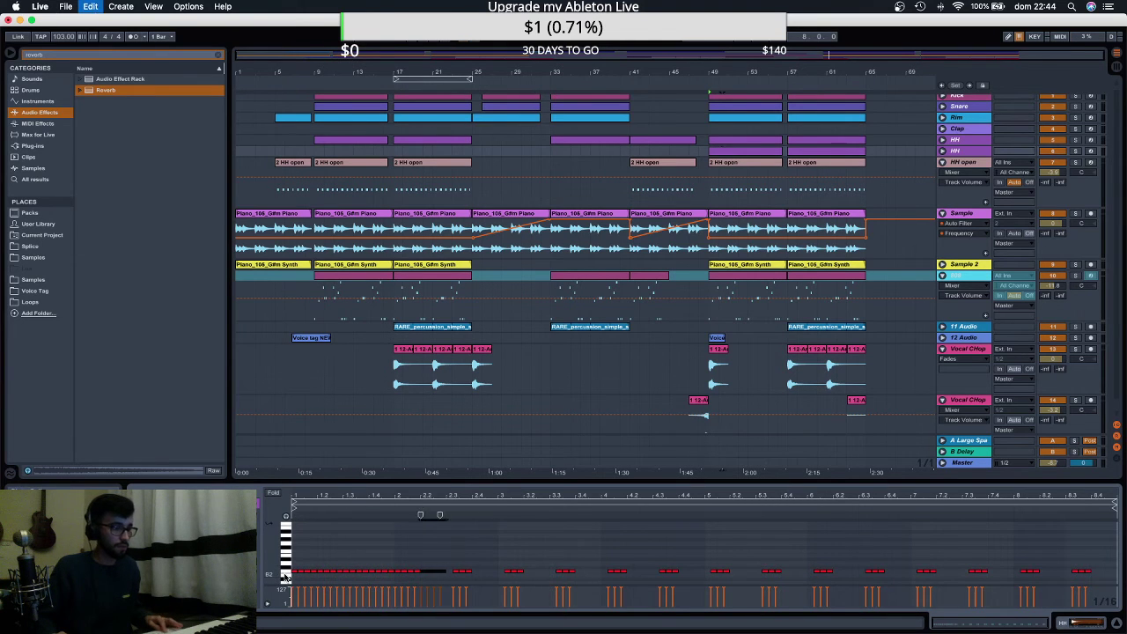
pyautogui.press('super+d')
pyautogui.press('super+d')
pyautogui.press('super+d')
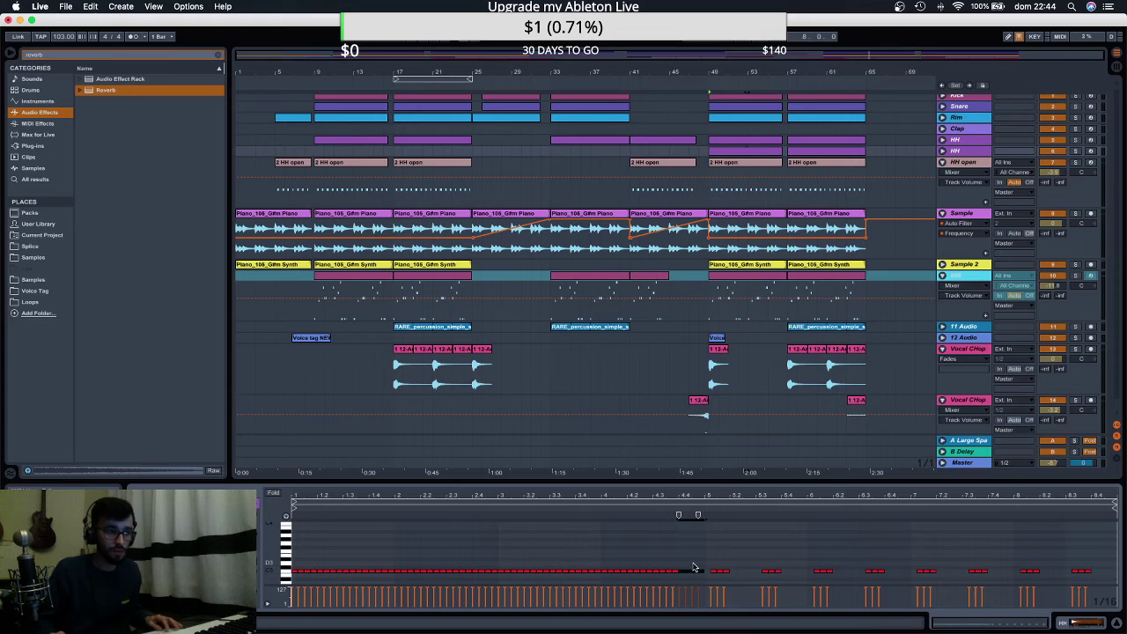
pyautogui.moveTo(702, 558); pyautogui.dragTo(280, 591)
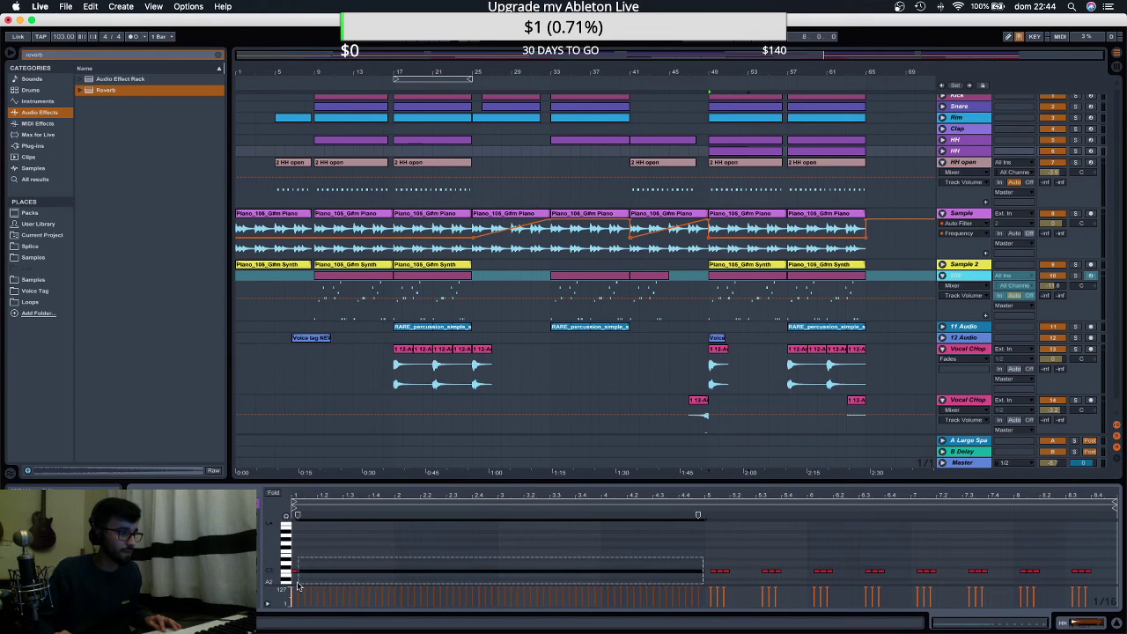
pyautogui.press('super+d')
pyautogui.press('Delete')
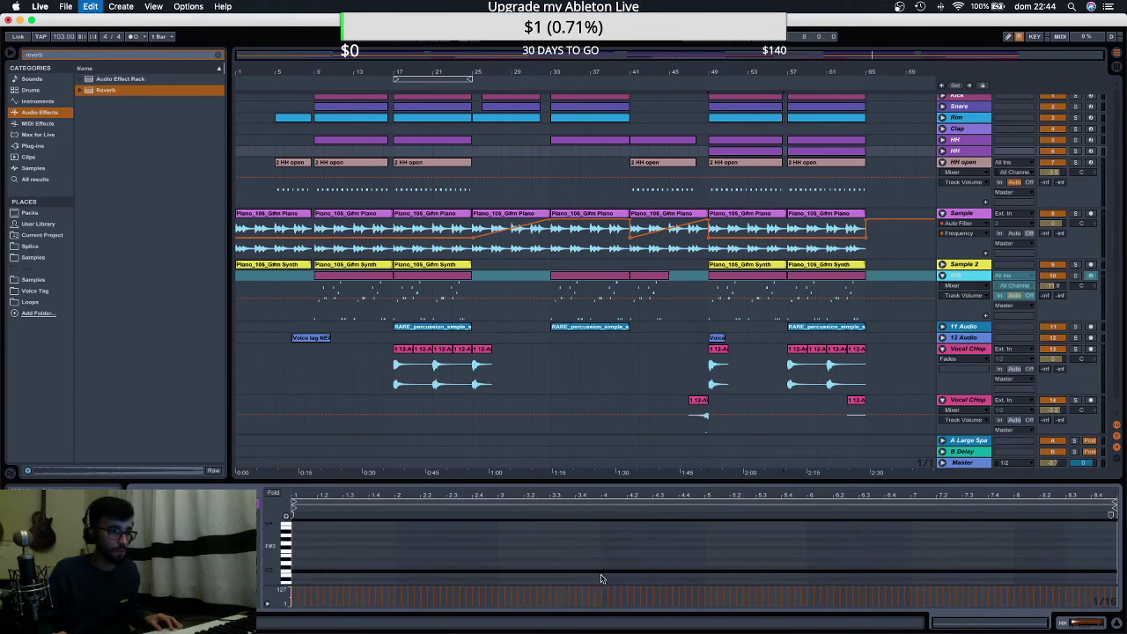
pyautogui.moveTo(603, 591); pyautogui.dragTo(603, 600)
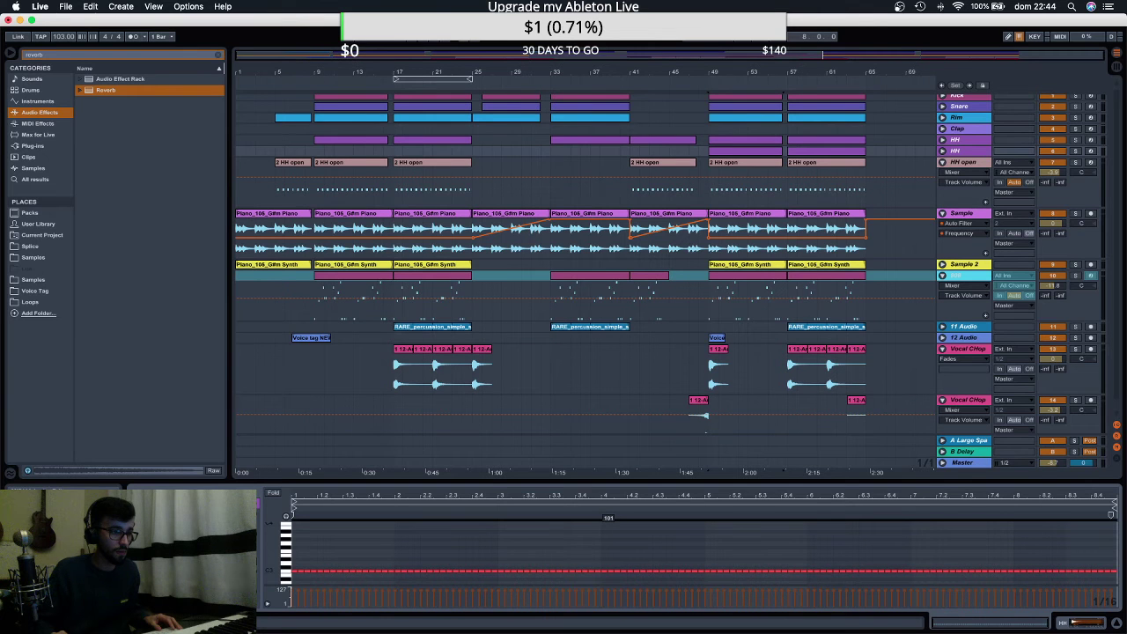
pyautogui.moveTo(604, 593); pyautogui.dragTo(604, 592)
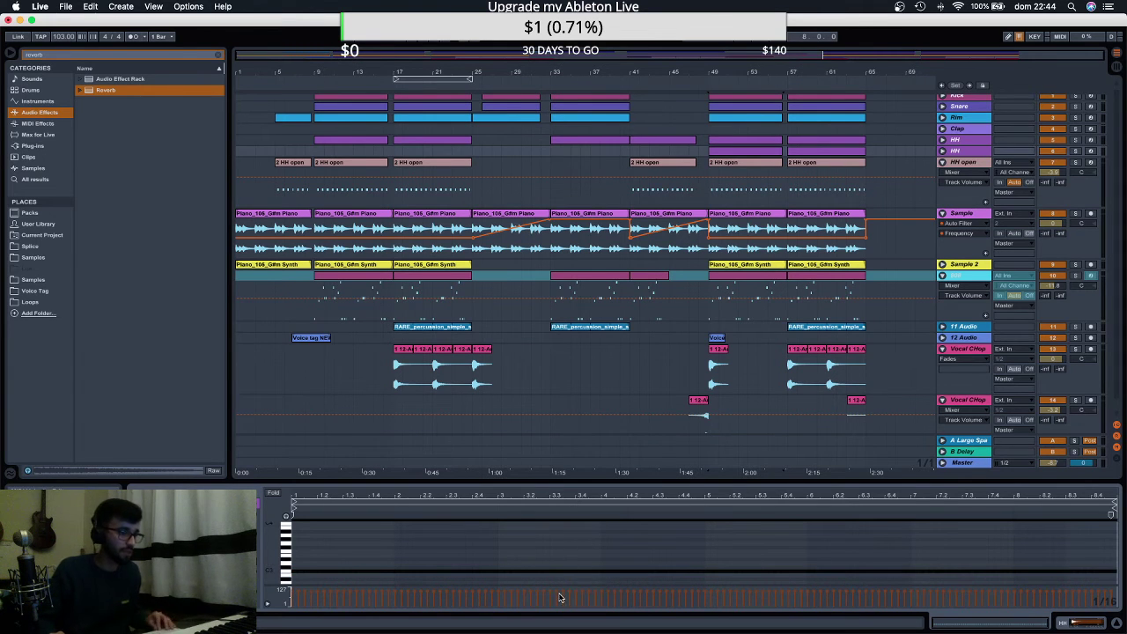
pyautogui.click(497, 562)
pyautogui.press('super+z')
# Delete the clip's notes after its first bar and lower the velocity of every second remaining note.
pyautogui.moveTo(396, 545); pyautogui.dragTo(1117, 599)
pyautogui.press('Delete')
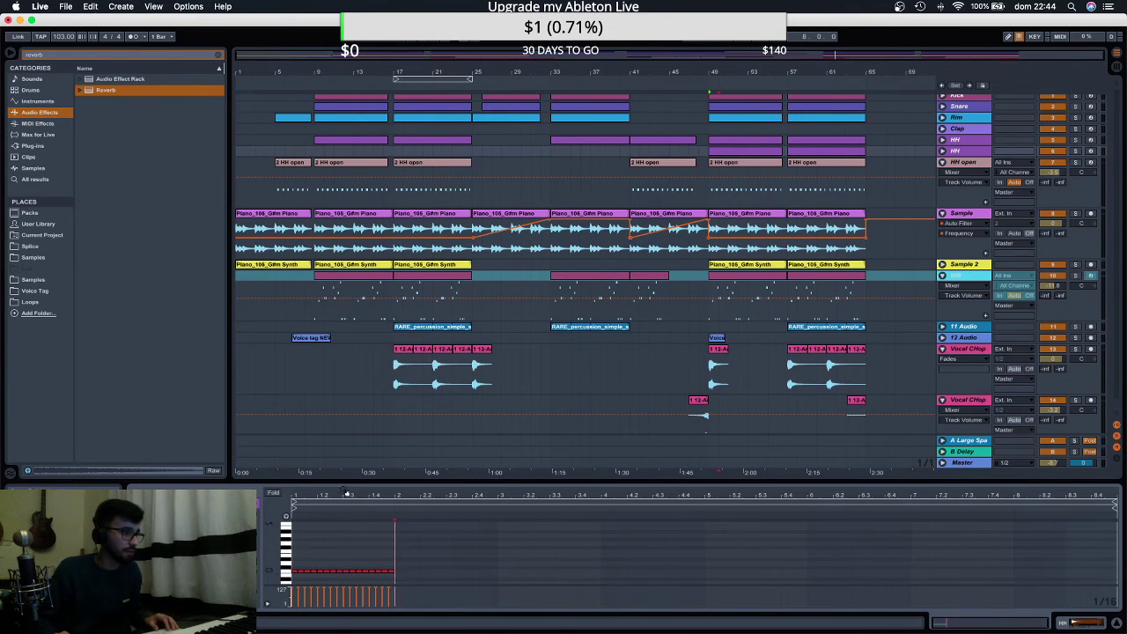
pyautogui.moveTo(346, 480); pyautogui.dragTo(346, 385)
pyautogui.press('space')
pyautogui.moveTo(392, 427); pyautogui.dragTo(434, 439)
pyautogui.press('space')
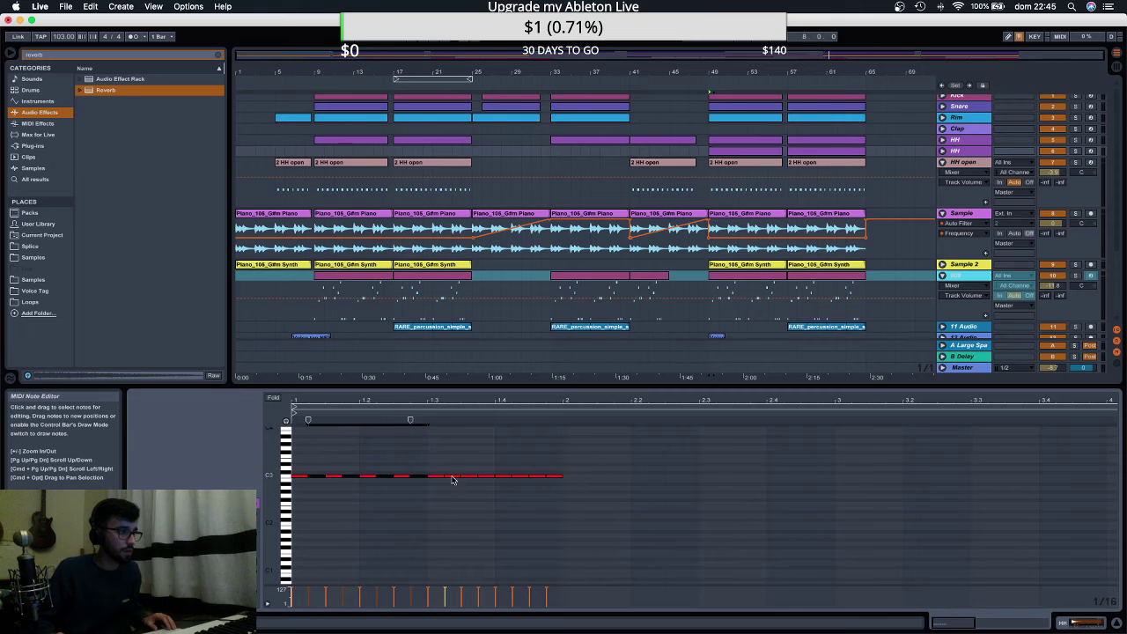
pyautogui.moveTo(453, 483); pyautogui.dragTo(493, 502)
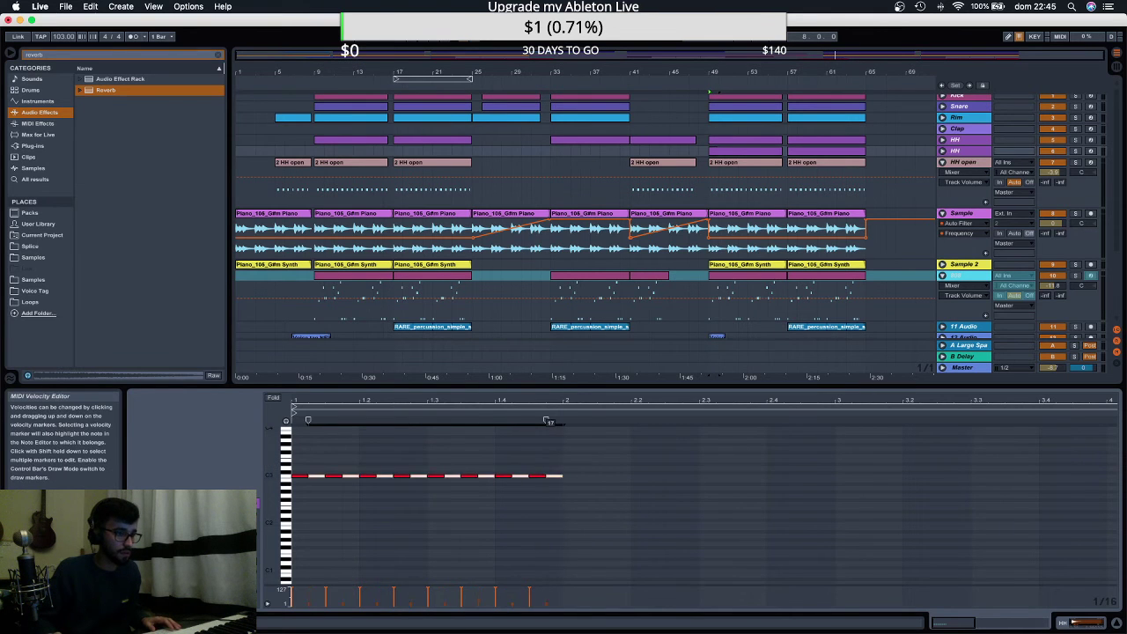
pyautogui.moveTo(547, 603); pyautogui.dragTo(547, 591)
pyautogui.press('space')
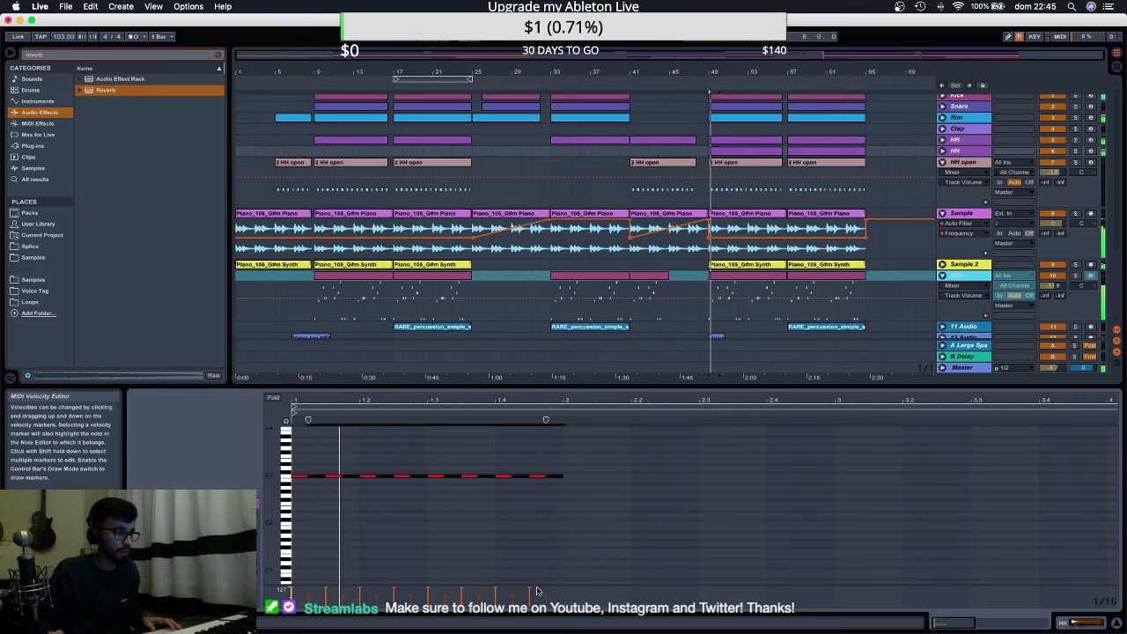
# Duplicate the one-bar hi-hat pattern with alternating velocities until it fills the eight-bar clip.
pyautogui.press('super+a')
pyautogui.press('super+d')
pyautogui.press('super+d')
pyautogui.press('super+d')
pyautogui.press('super+d')
pyautogui.press('super+d')
pyautogui.press('super+d')
pyautogui.press('super+d')
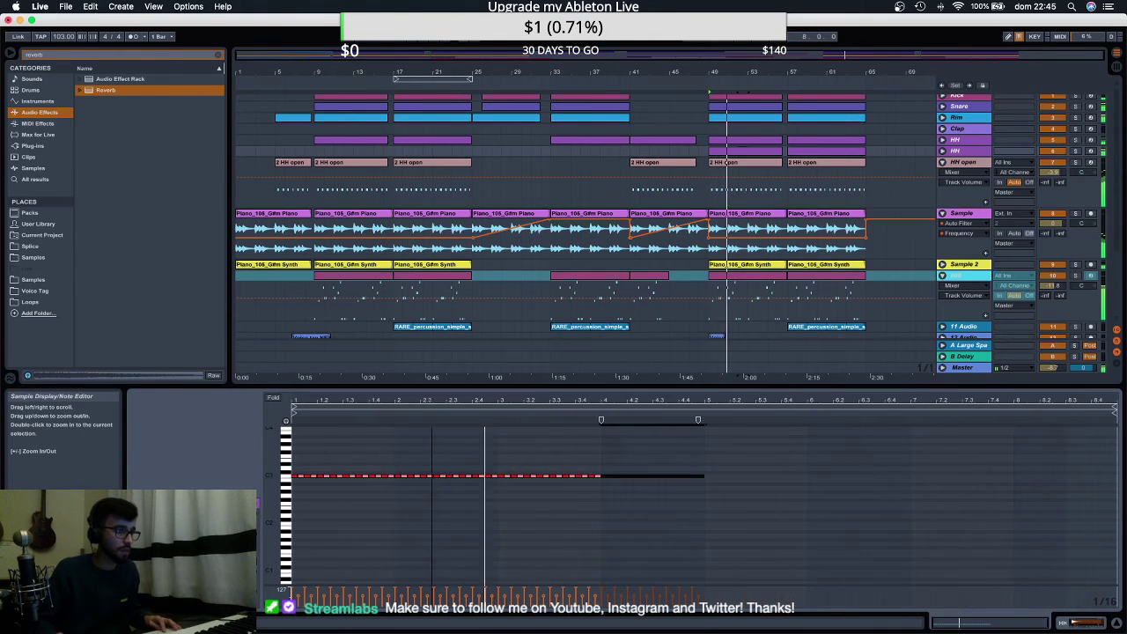
# Lower the duplicate HH track's volume and copy its bar 49 clip to bar 57, extending the copy to bar 65.
pyautogui.click(942, 150)
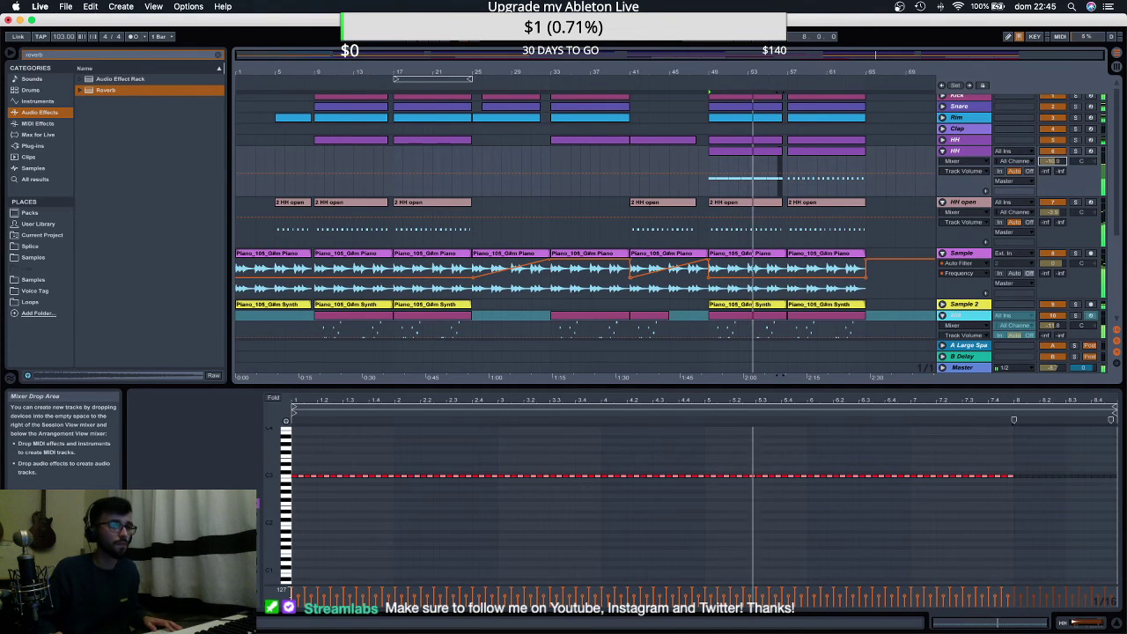
pyautogui.click(731, 152)
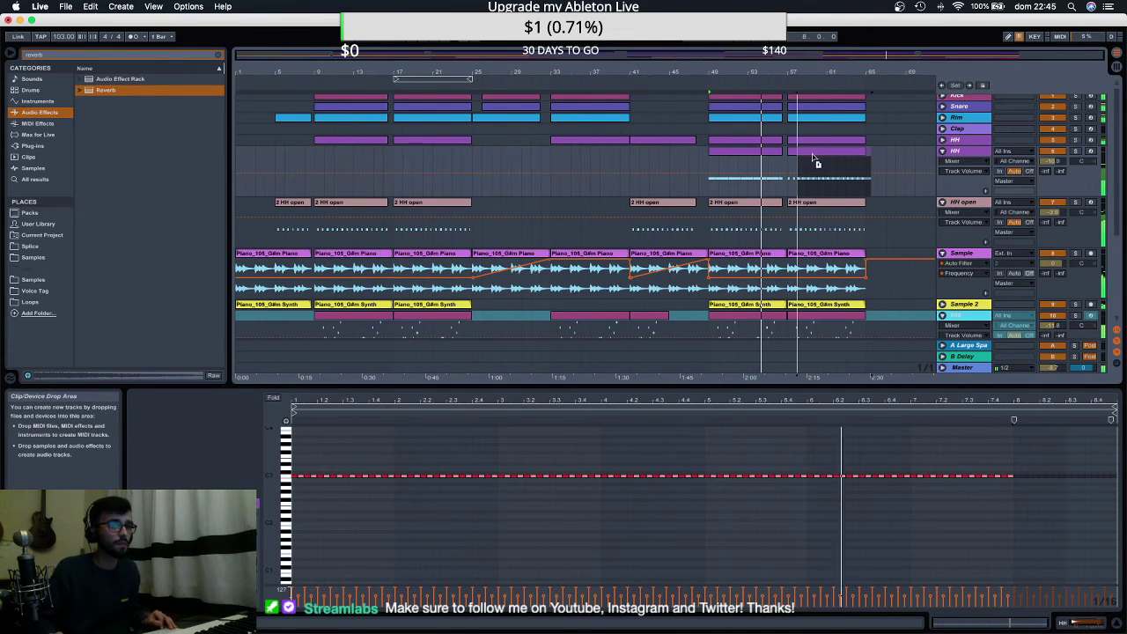
pyautogui.click(851, 150)
pyautogui.moveTo(856, 147); pyautogui.dragTo(863, 147)
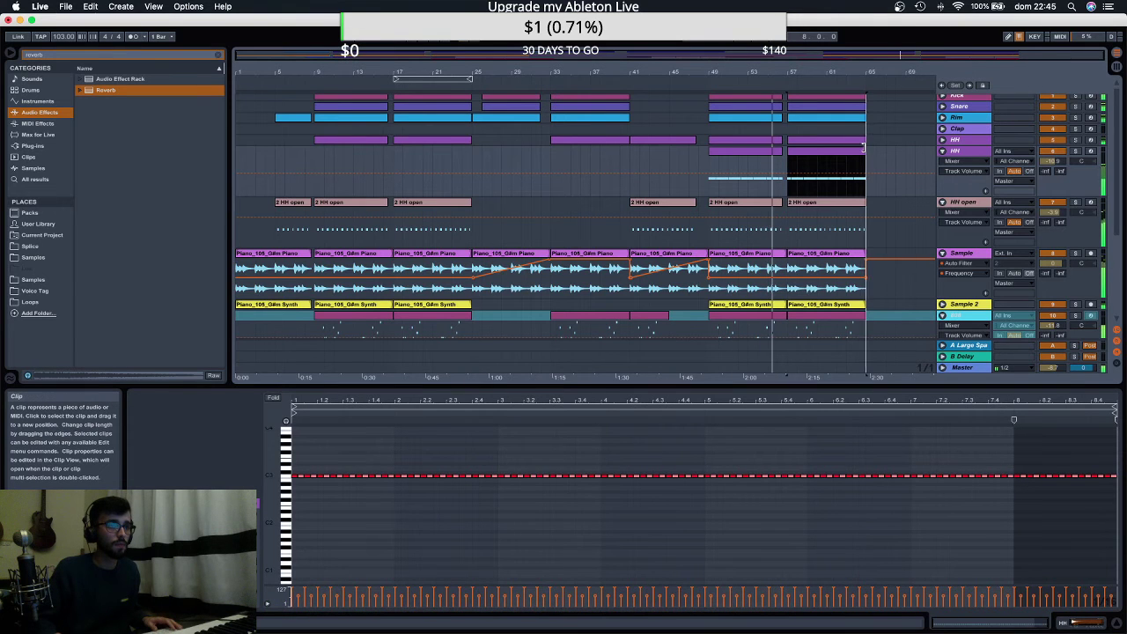
# Search the Samples folder for "nois" and audition KSHMR_White_Noise_01_-_Crack.aif from the White_Noise folder.
pyautogui.click(87, 58)
pyautogui.write('nois')
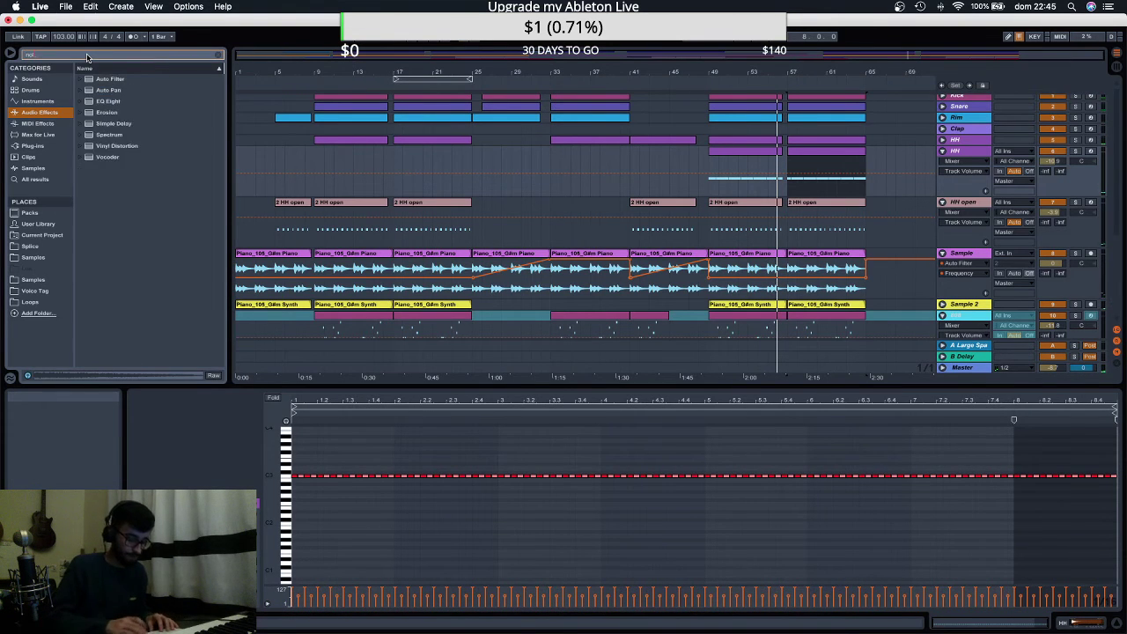
pyautogui.click(28, 280)
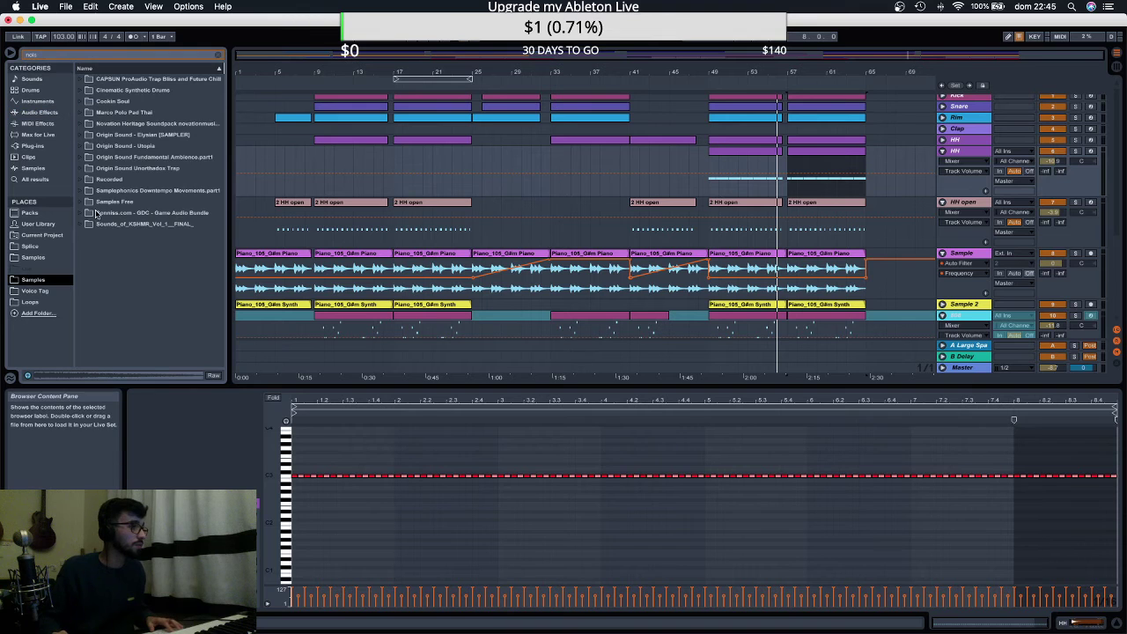
pyautogui.click(81, 224)
pyautogui.click(89, 235)
pyautogui.click(97, 247)
pyautogui.click(120, 257)
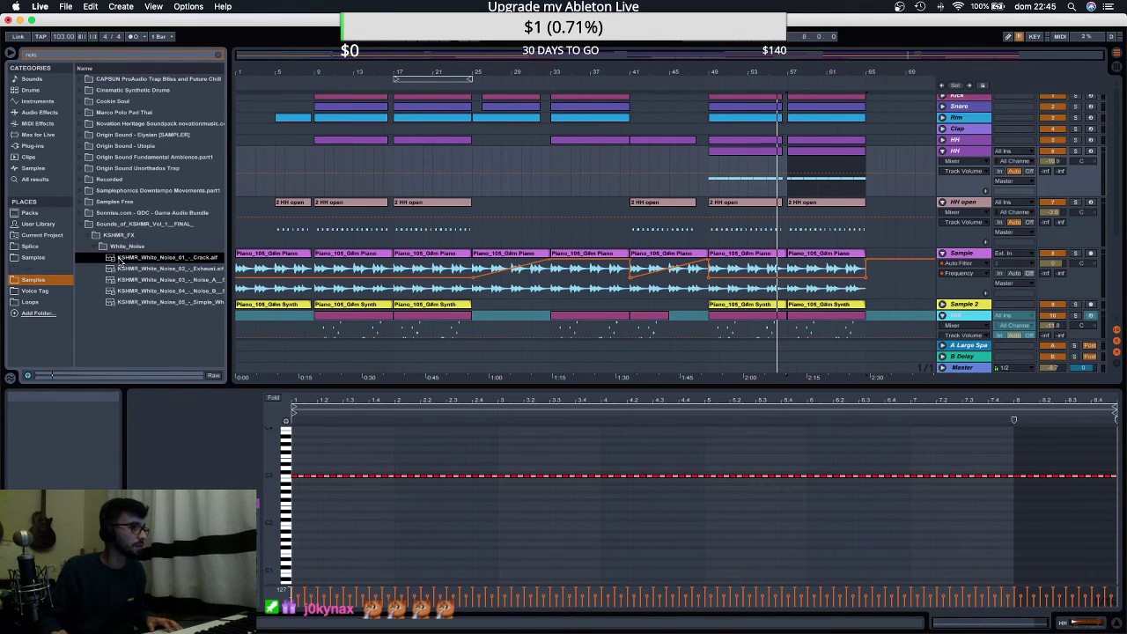
# Place the KSHMR_White_Noise_01 Crack sample at bar 49 on a new audio track and fold all tracks.
pyautogui.scroll(-1, 834, 346)
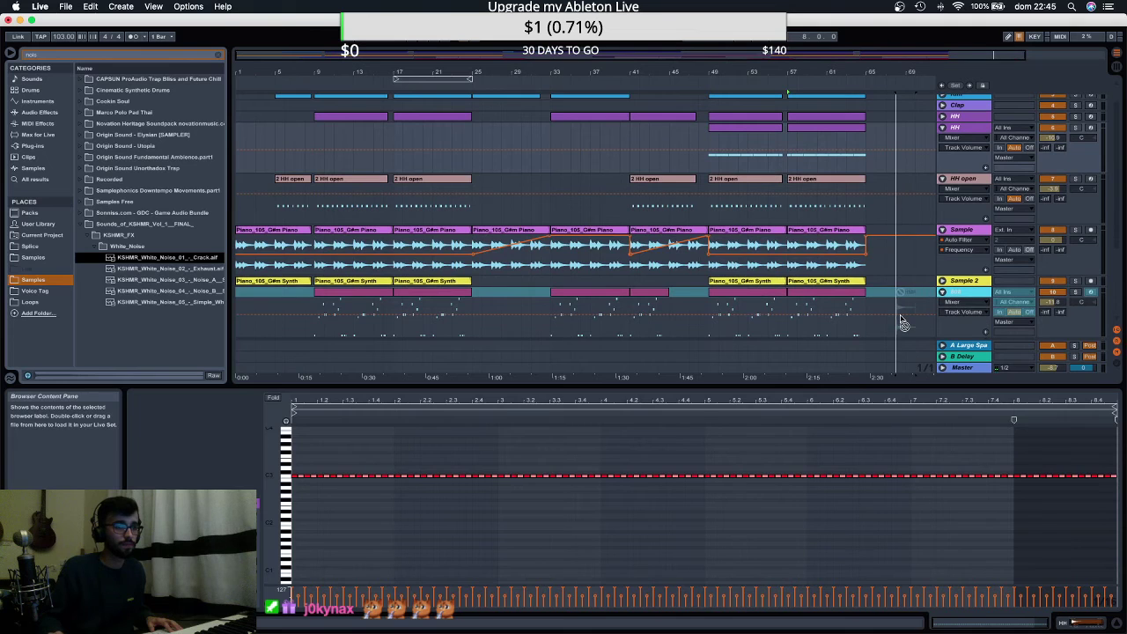
pyautogui.scroll(-5, 759, 296)
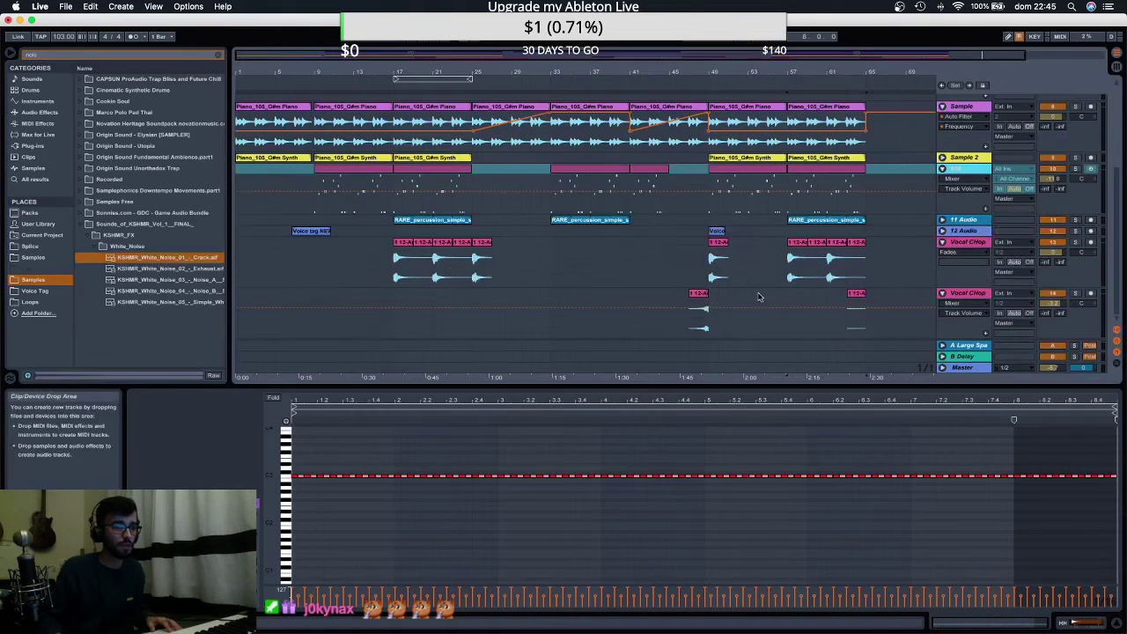
pyautogui.click(942, 293)
pyautogui.moveTo(213, 263); pyautogui.dragTo(712, 333)
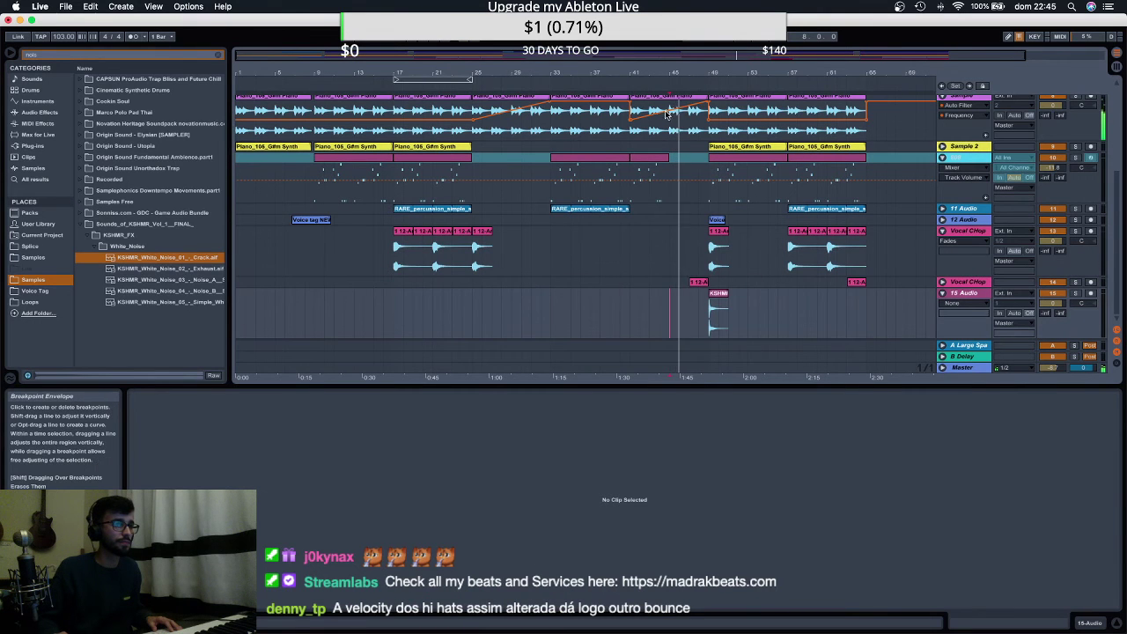
pyautogui.scroll(5, 680, 141)
pyautogui.scroll(2, 679, 150)
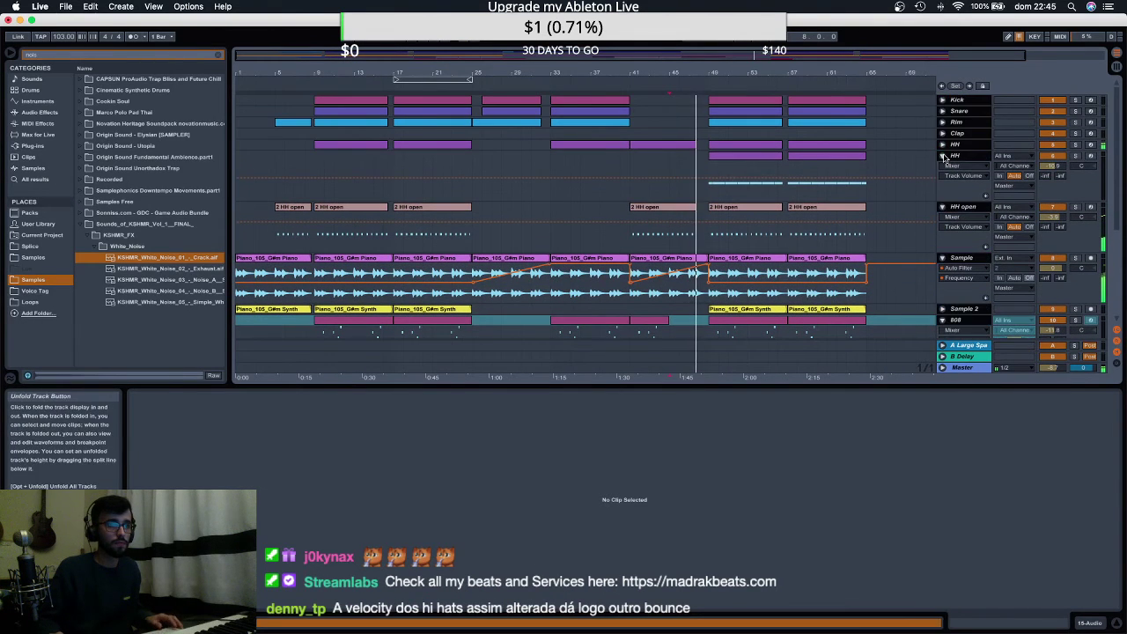
pyautogui.keyDown('alt'); pyautogui.click(943, 156); pyautogui.keyUp('alt')
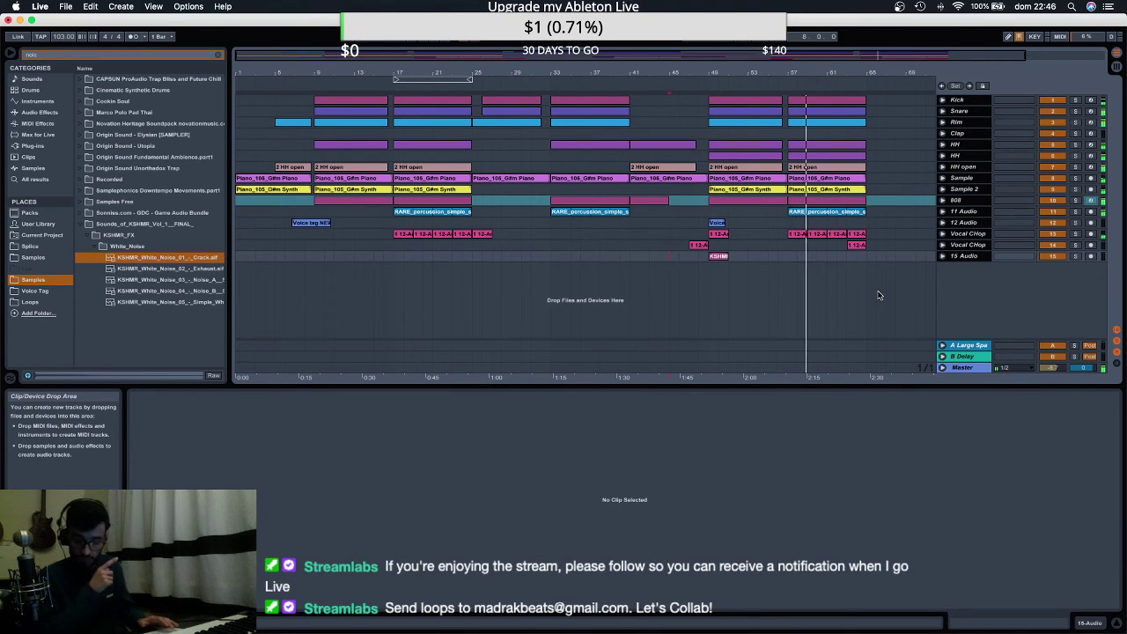
# Lower the first Vocal CHop track's volume, refold all tracks and show the Master track's devices.
pyautogui.keyDown('alt'); pyautogui.click(942, 233); pyautogui.keyUp('alt')
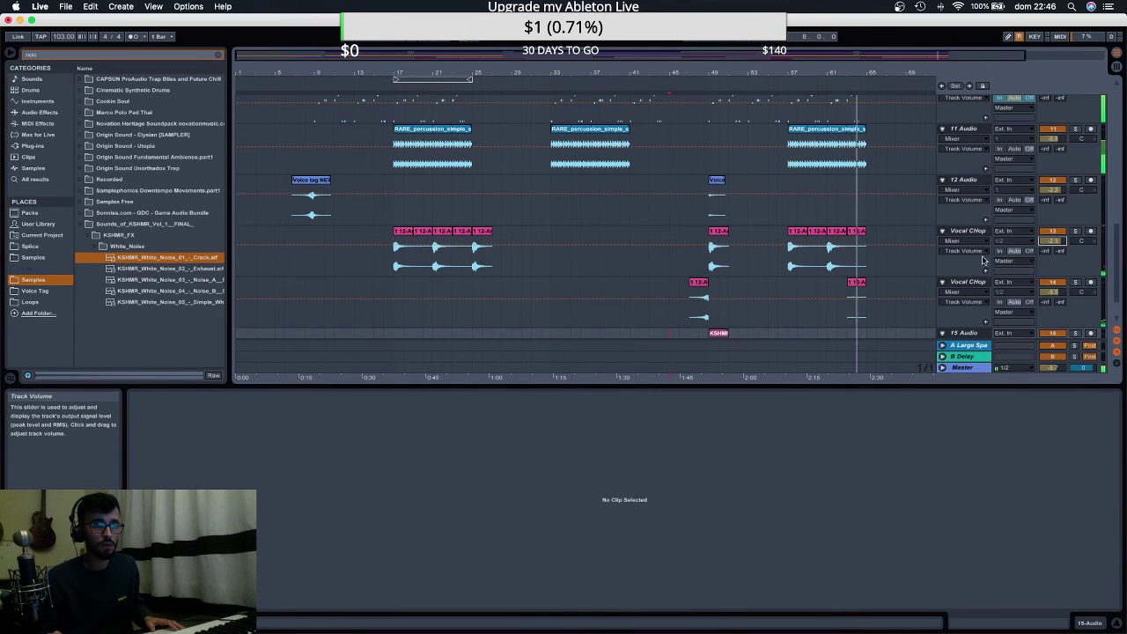
pyautogui.keyDown('alt'); pyautogui.click(942, 230); pyautogui.keyUp('alt')
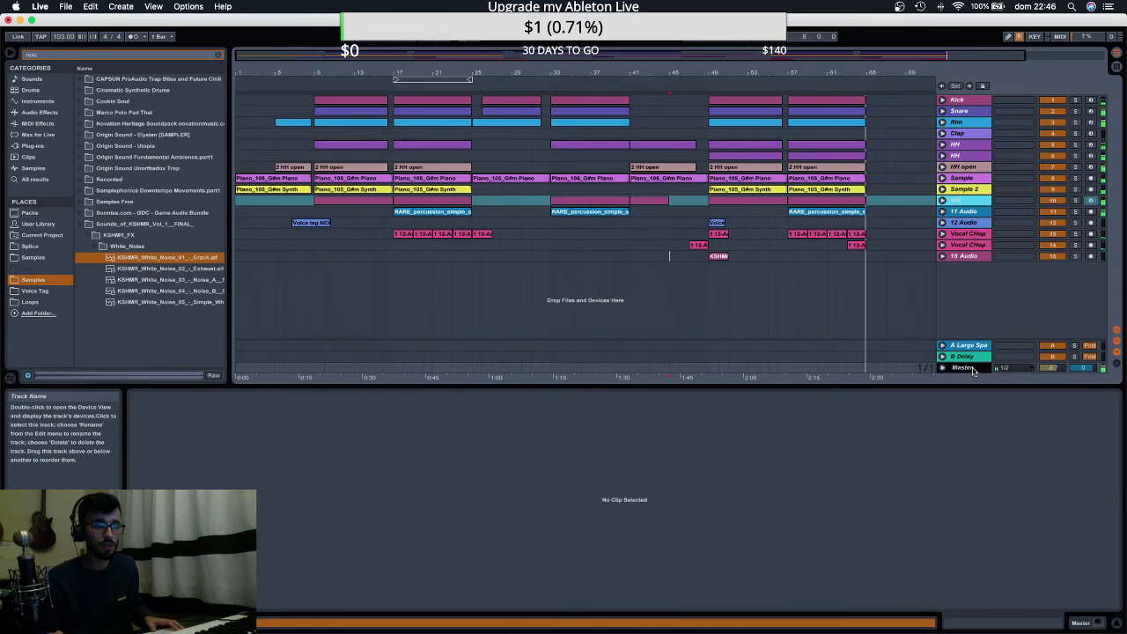
pyautogui.doubleClick(972, 371)
pyautogui.press('space')
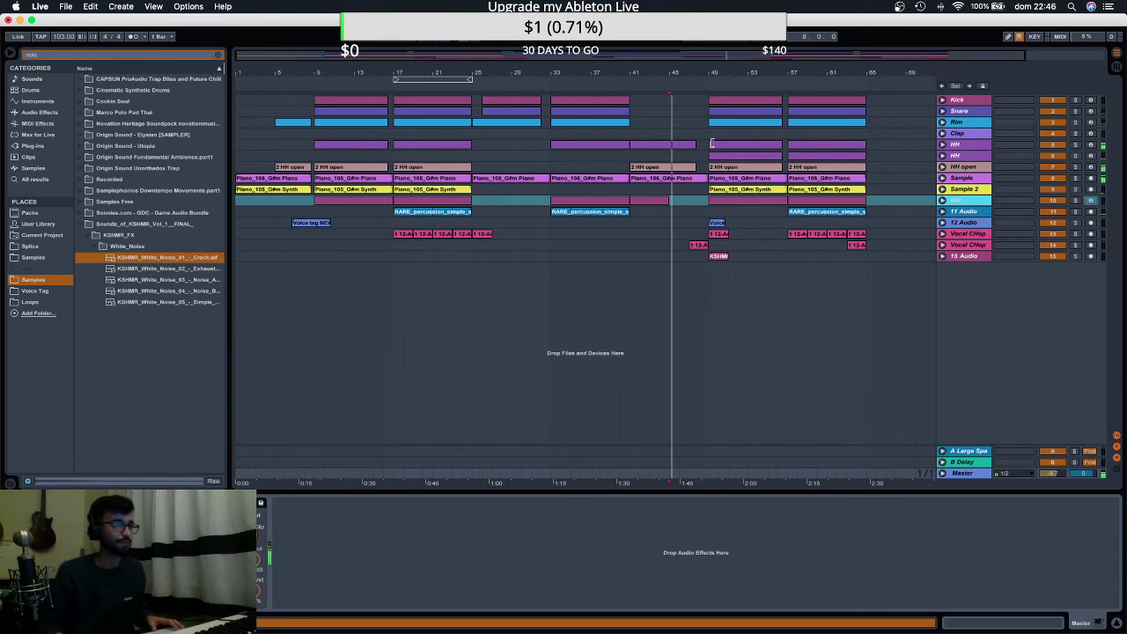
# Open the HH clip at bar 41 and thin the three-note groups in its first bar into pairs of notes.
pyautogui.moveTo(691, 76); pyautogui.dragTo(692, 55)
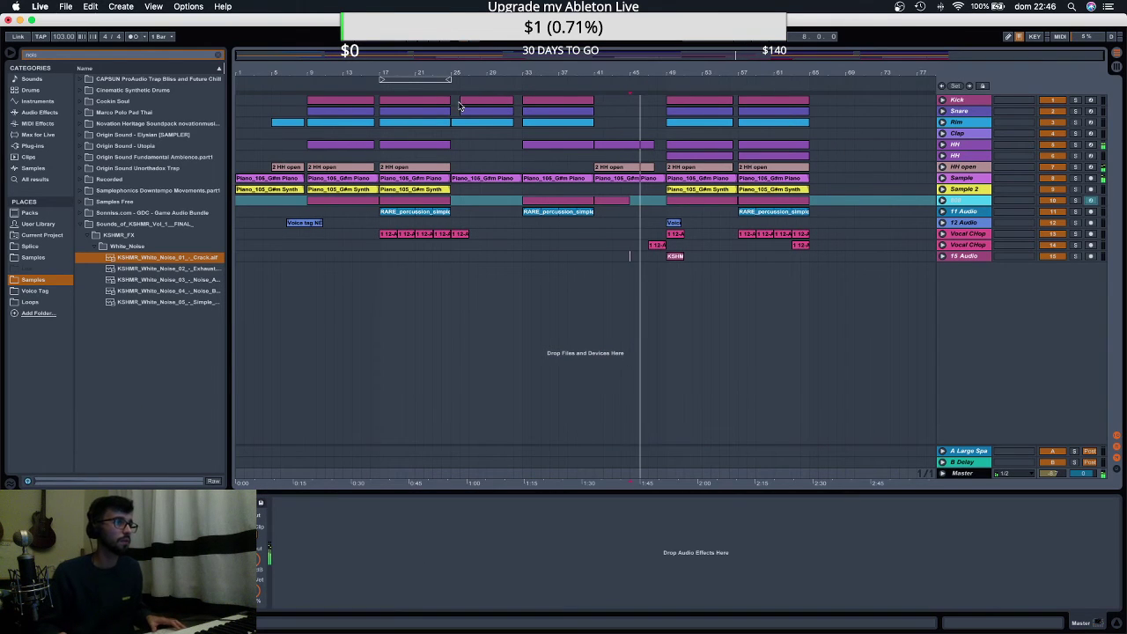
pyautogui.doubleClick(603, 148)
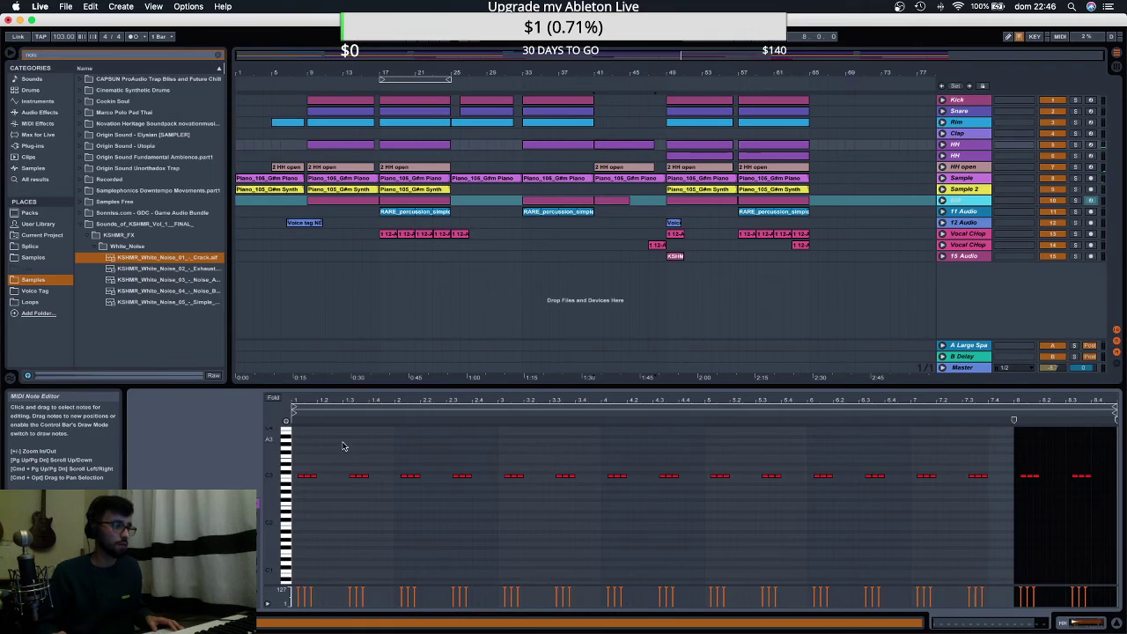
pyautogui.press('space')
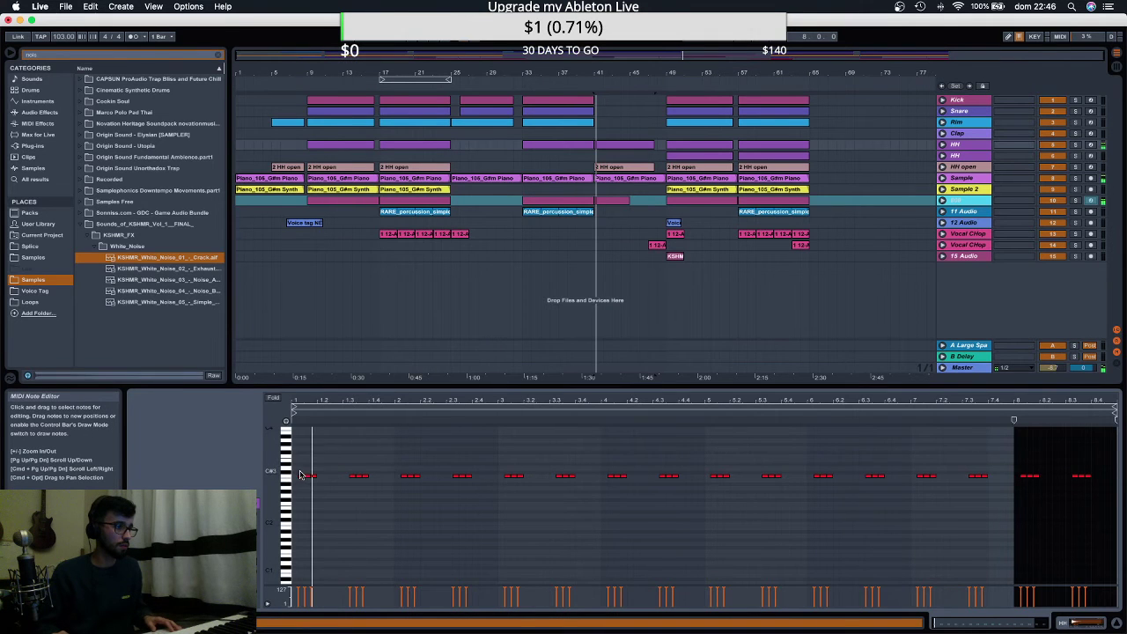
pyautogui.doubleClick(297, 477)
pyautogui.press('space')
pyautogui.press('space')
pyautogui.doubleClick(307, 477)
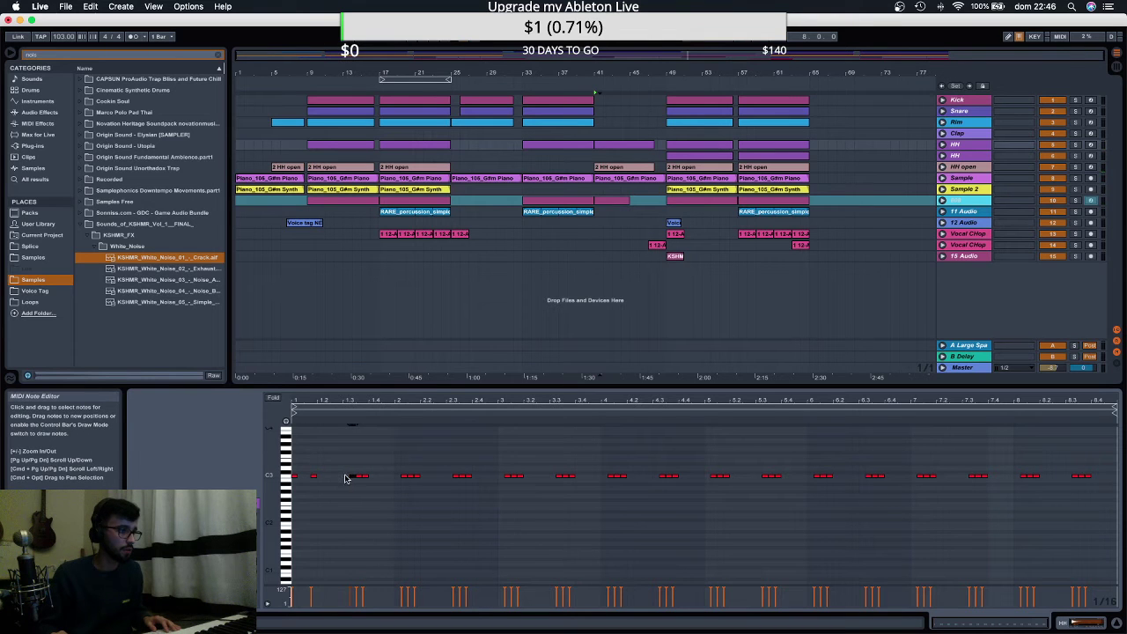
pyautogui.doubleClick(346, 478)
pyautogui.click(359, 471)
pyautogui.press('space')
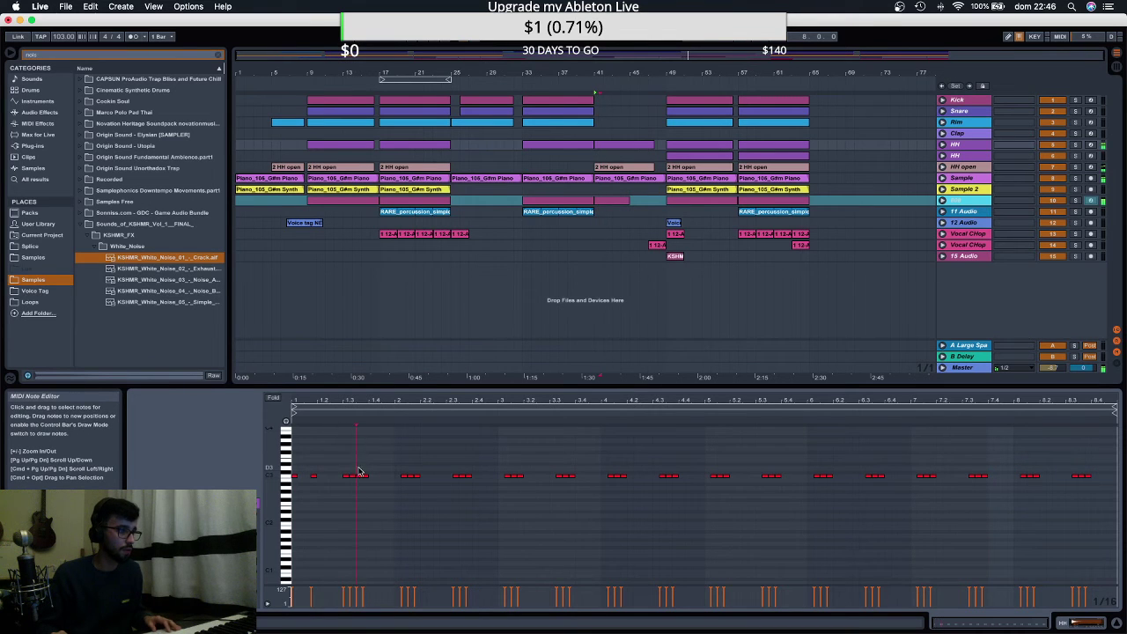
pyautogui.press('space')
# Delete all hi-hat notes from bar 3 onward in the bar 41 HH clip.
pyautogui.moveTo(393, 468); pyautogui.dragTo(1115, 520)
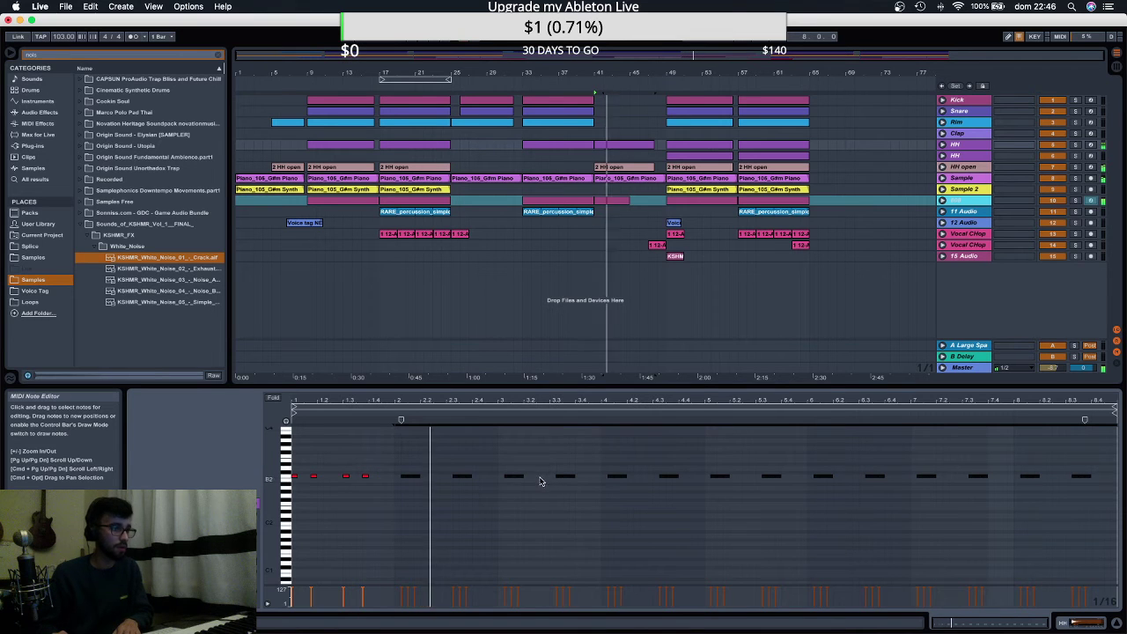
pyautogui.press('space')
pyautogui.click(501, 457)
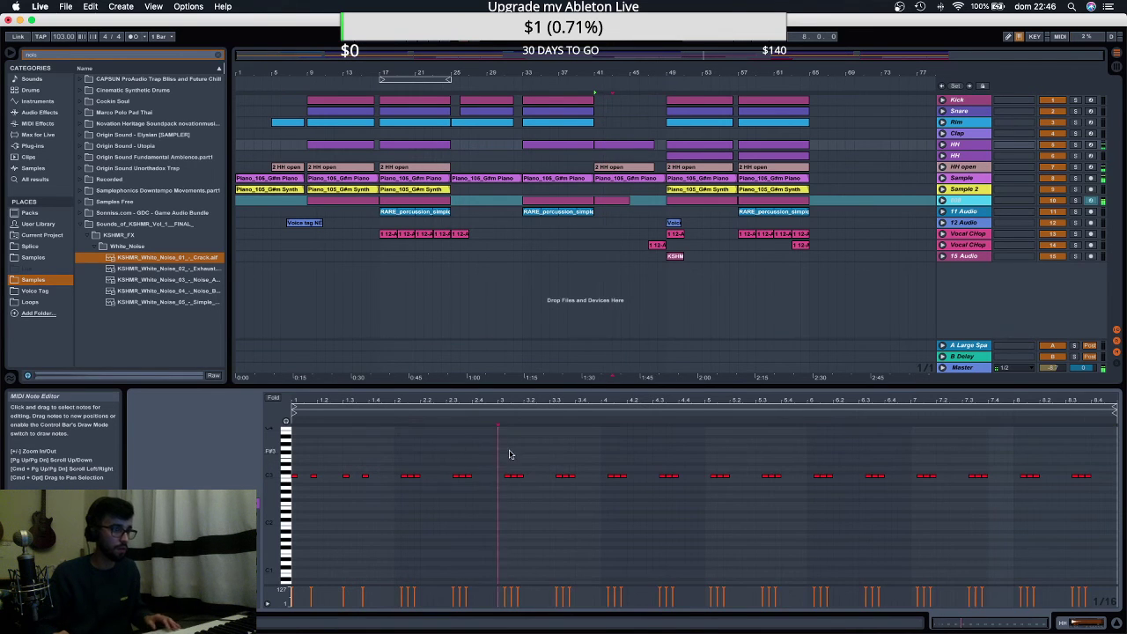
pyautogui.moveTo(499, 440); pyautogui.dragTo(1115, 533)
pyautogui.press('Delete')
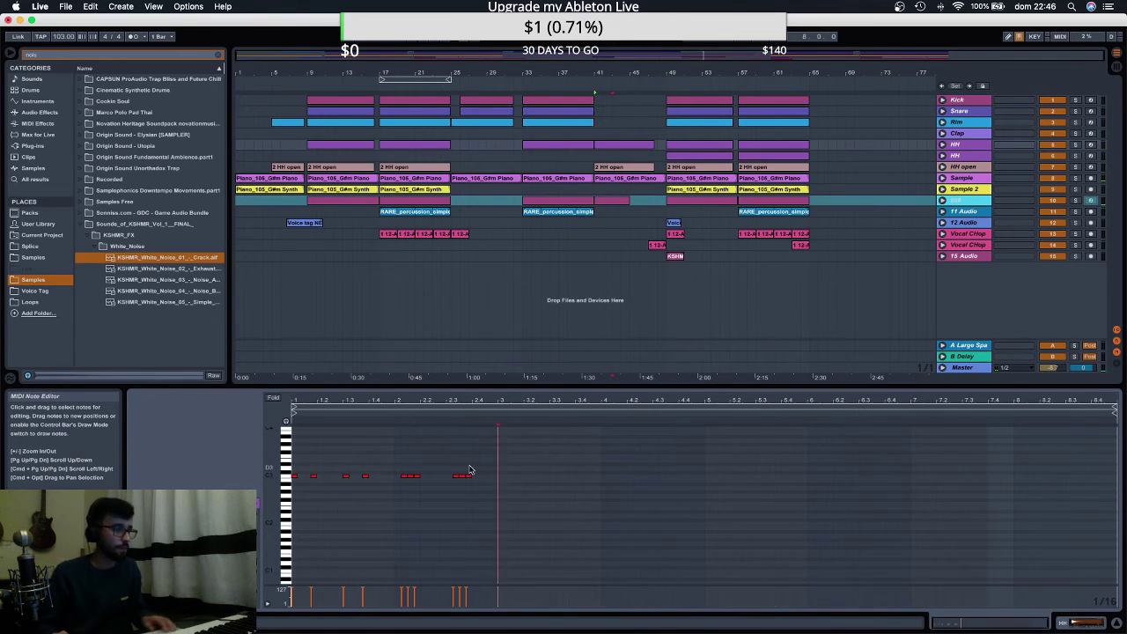
# Duplicate the clip's two-bar hi-hat pattern three times to fill all eight bars and play it back.
pyautogui.moveTo(498, 450); pyautogui.dragTo(284, 510)
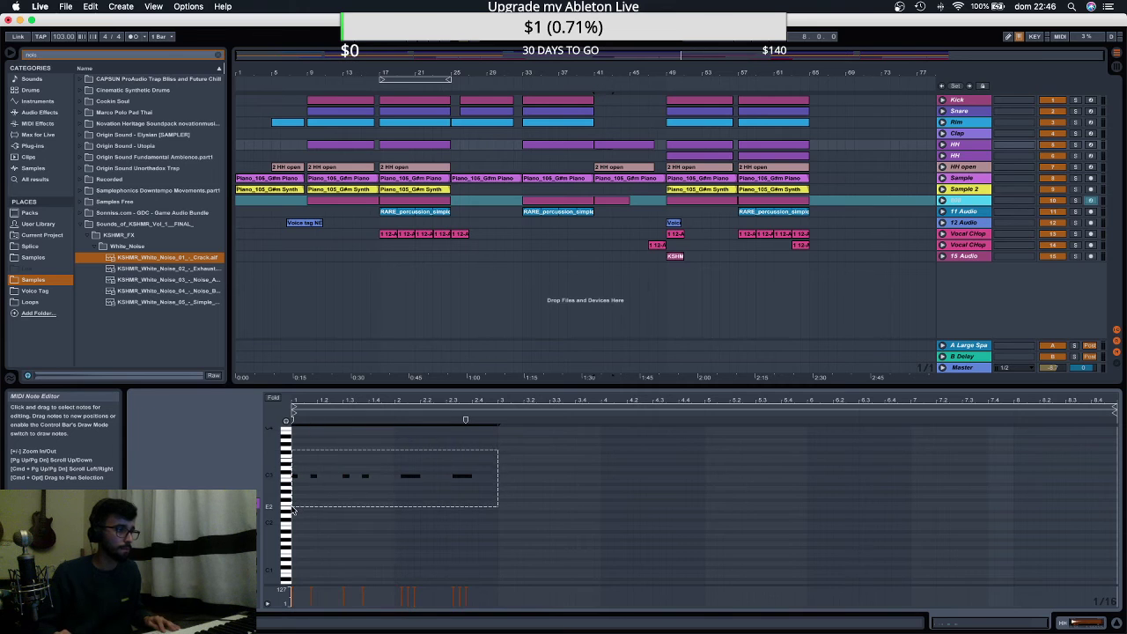
pyautogui.hotkey('ctrl', 'd')
pyautogui.hotkey('ctrl', 'd')
pyautogui.hotkey('ctrl', 'd')
pyautogui.press('space')
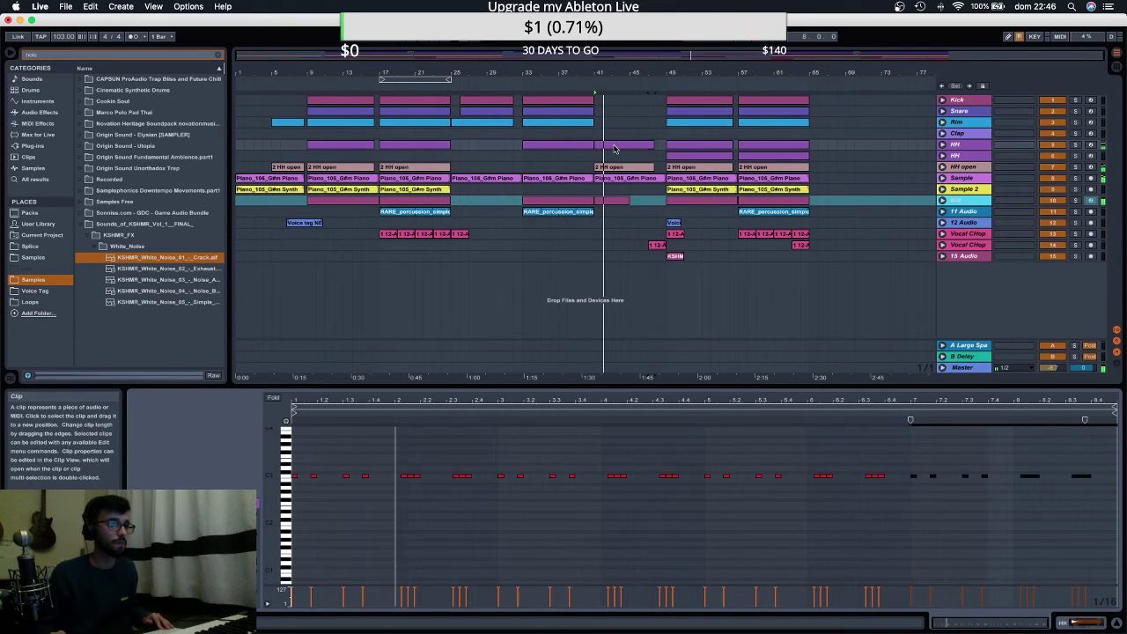
# Copy the edited HH clip from bar 41 to bar 33 and extend the copy to bar 41.
pyautogui.click(531, 282)
pyautogui.moveTo(554, 147)
pyautogui.mouseDown()
pyautogui.moveTo(526, 147)
pyautogui.moveTo(550, 146)
pyautogui.mouseUp()
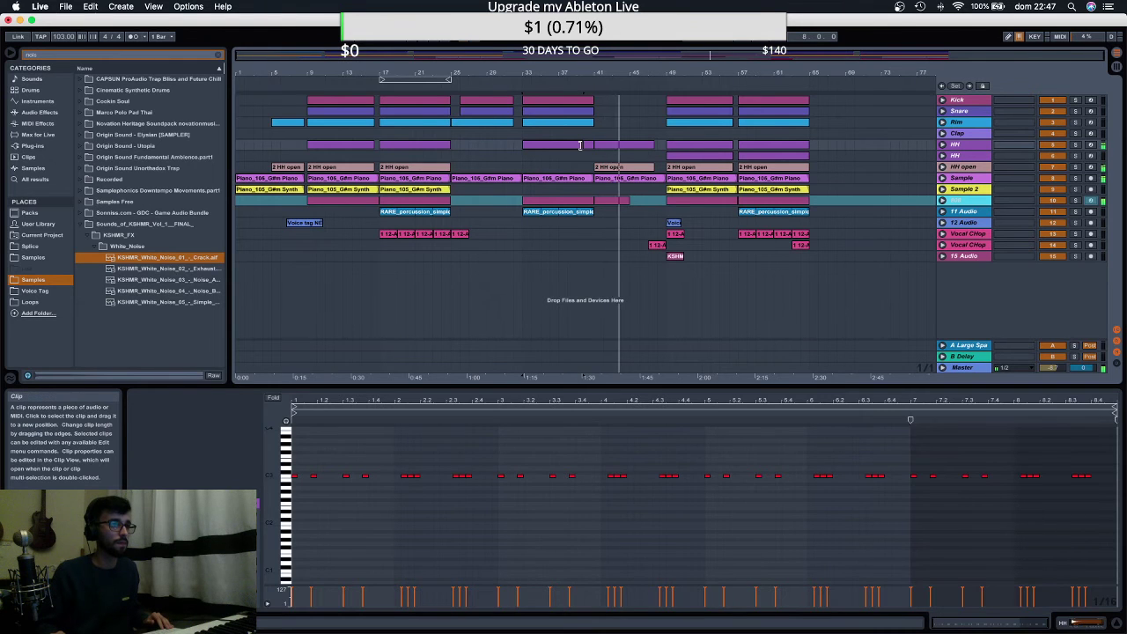
pyautogui.moveTo(588, 142); pyautogui.dragTo(594, 141)
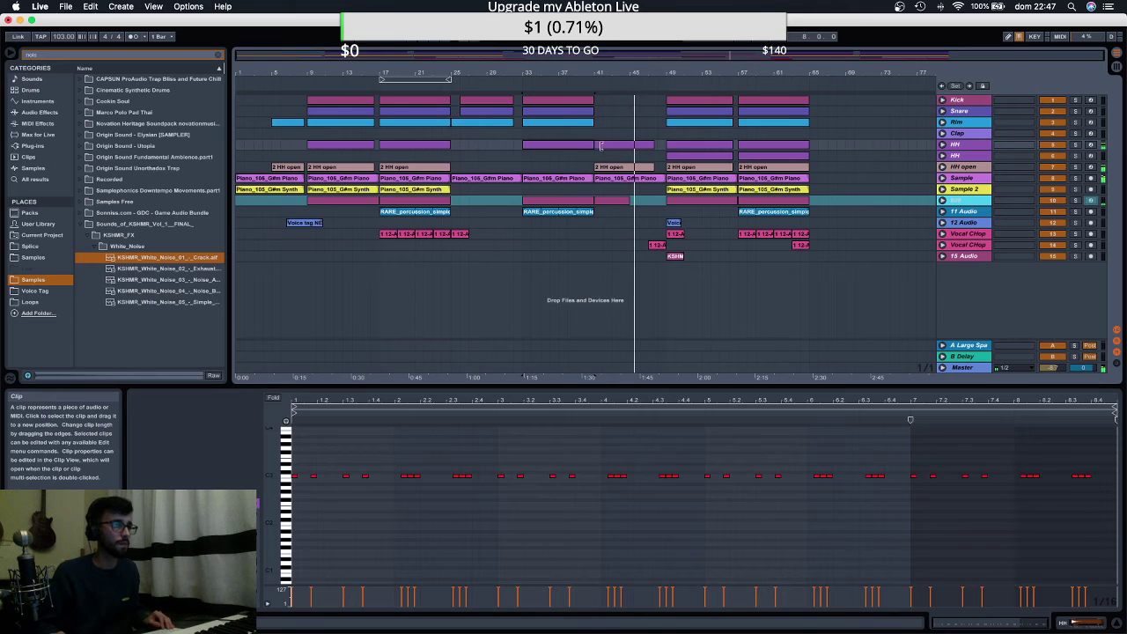
pyautogui.keyDown('shift'); pyautogui.click(608, 147); pyautogui.keyUp('shift')
pyautogui.click(587, 147)
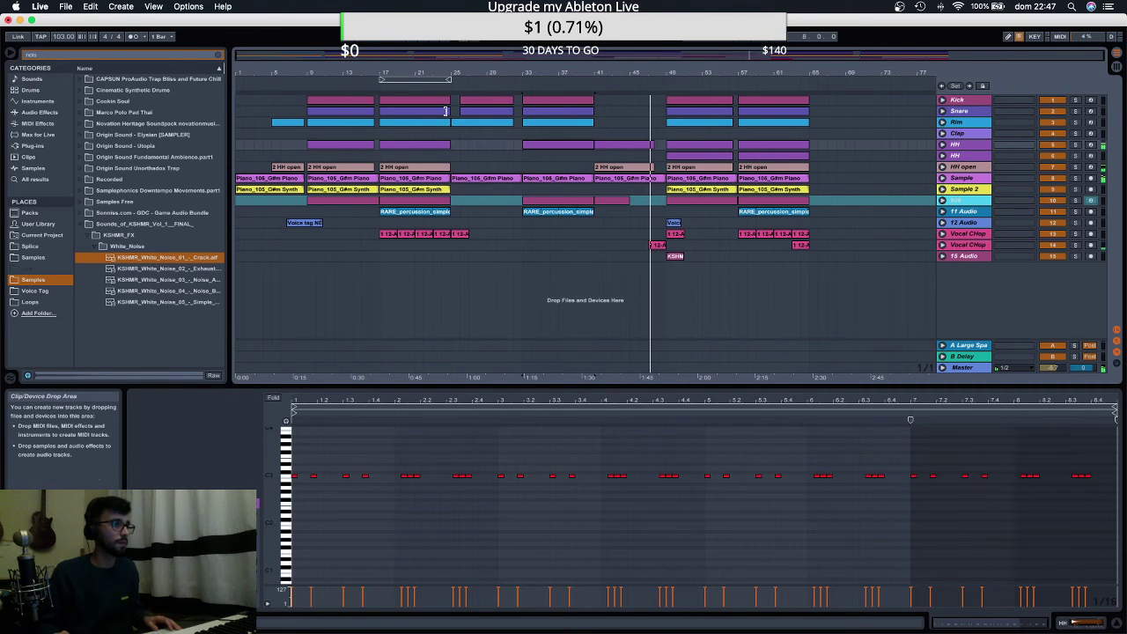
# Duplicate bars 25 to 65 of all tracks to bar 65 and copy the Sample and Sample 2 piano clips to bar 105.
pyautogui.moveTo(452, 95); pyautogui.dragTo(811, 257)
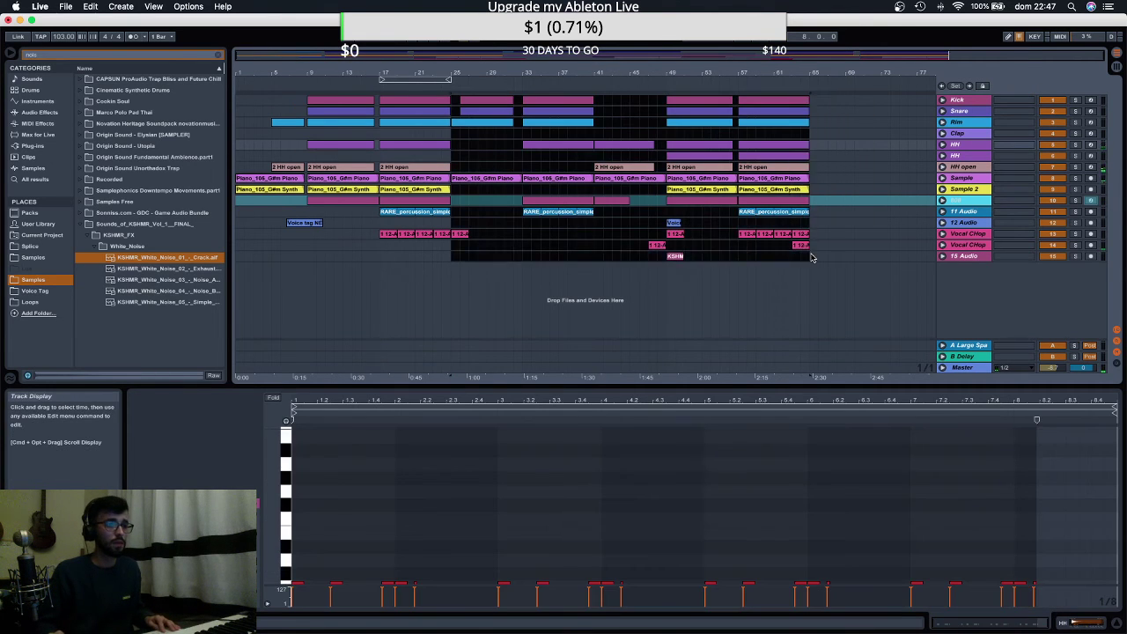
pyautogui.press('super+d')
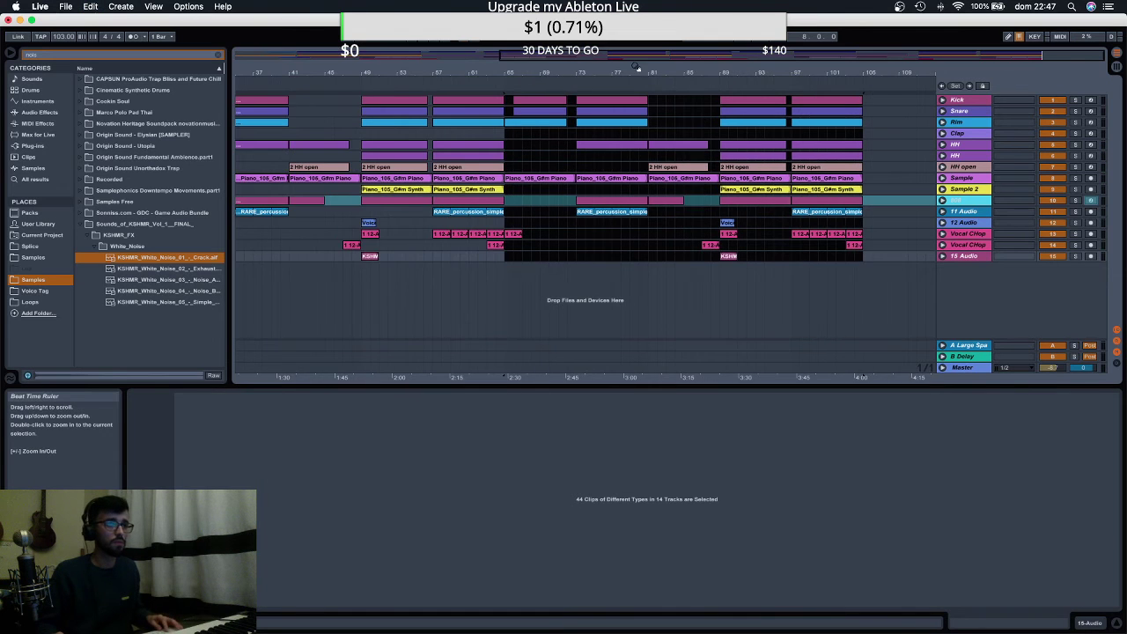
pyautogui.click(254, 178)
pyautogui.keyDown('shift'); pyautogui.click(255, 190); pyautogui.keyUp('shift')
pyautogui.moveTo(255, 189); pyautogui.dragTo(899, 188)
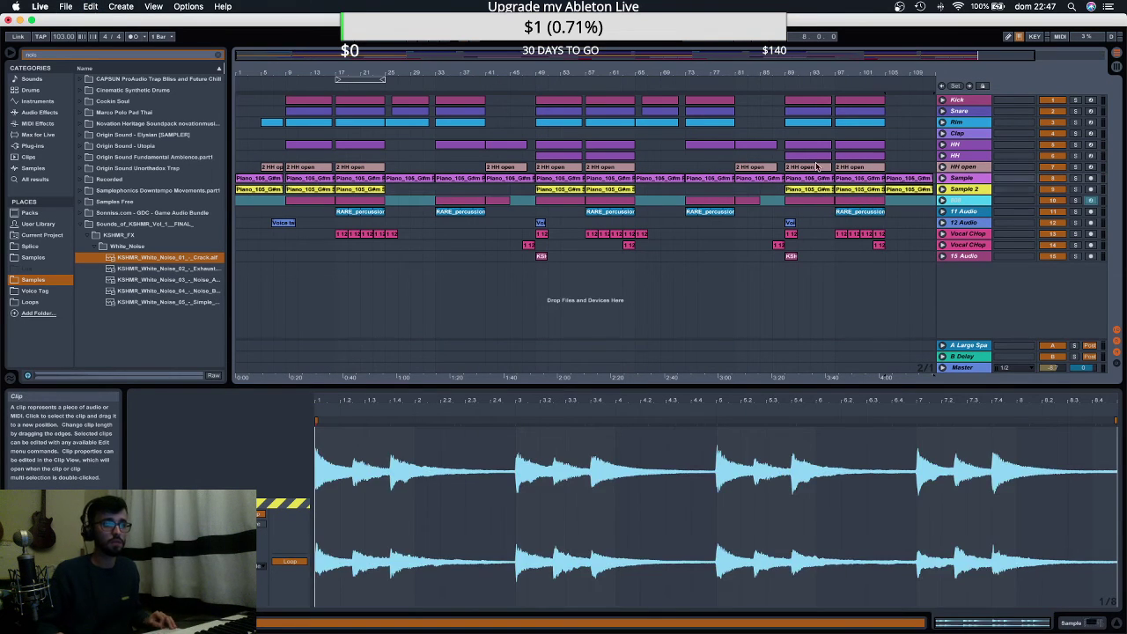
# Play the arrangement from the start and replace the HH clips at bars 9 and 17 with the new pattern, extending the second to bar 25.
pyautogui.doubleClick(532, 72)
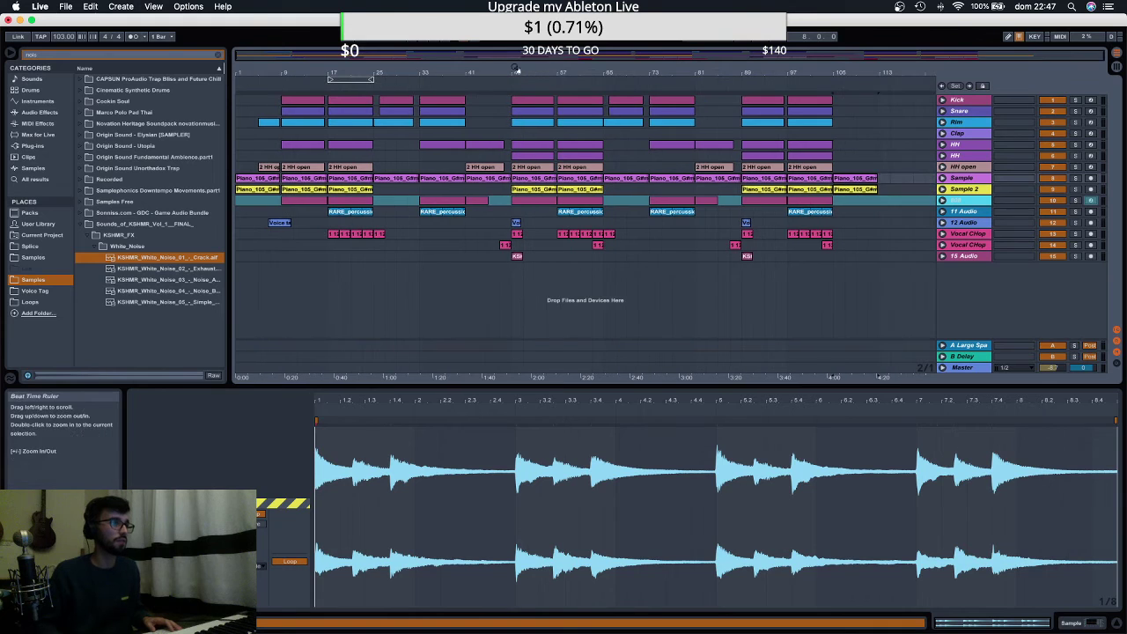
pyautogui.click(426, 40)
pyautogui.press('space')
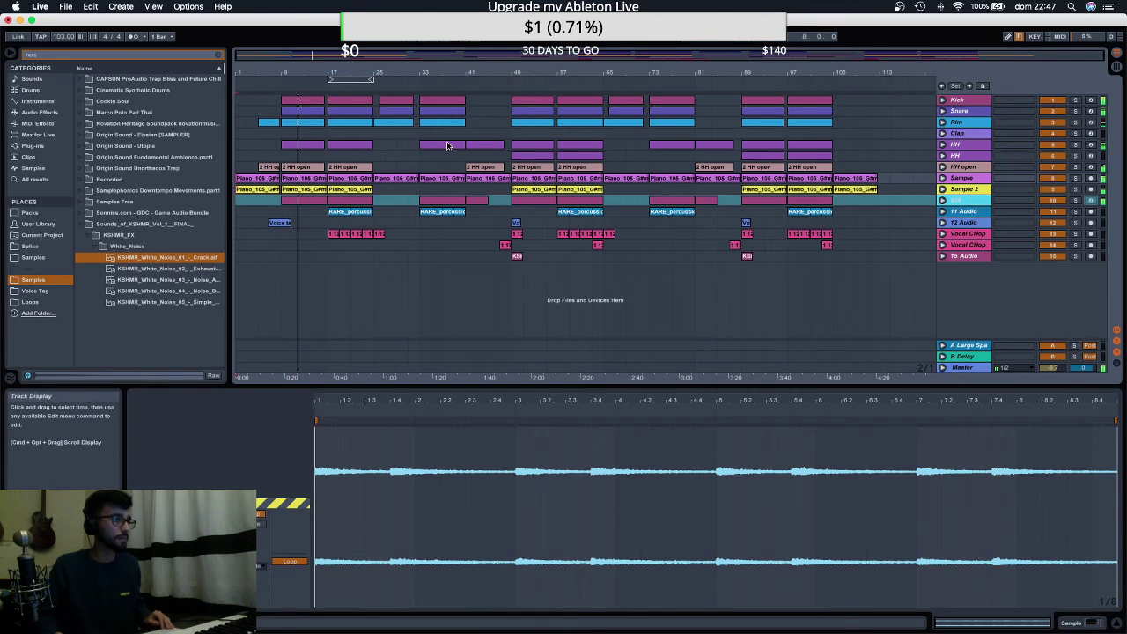
pyautogui.click(312, 146)
pyautogui.moveTo(312, 146); pyautogui.dragTo(311, 145)
pyautogui.moveTo(330, 73); pyautogui.dragTo(355, 155)
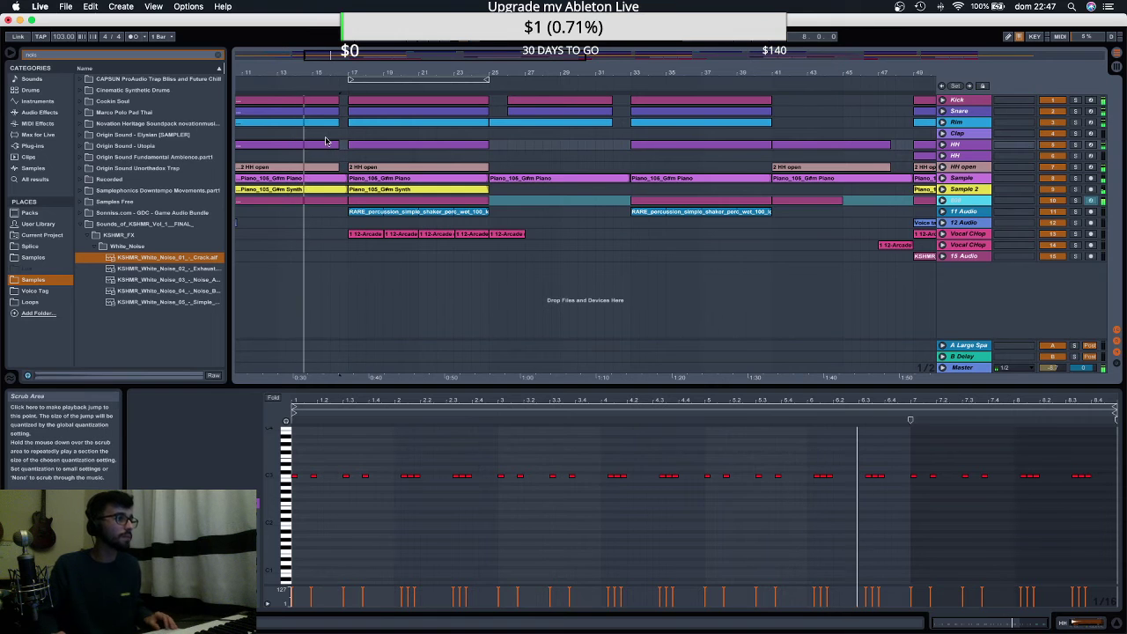
pyautogui.moveTo(329, 144); pyautogui.dragTo(467, 146)
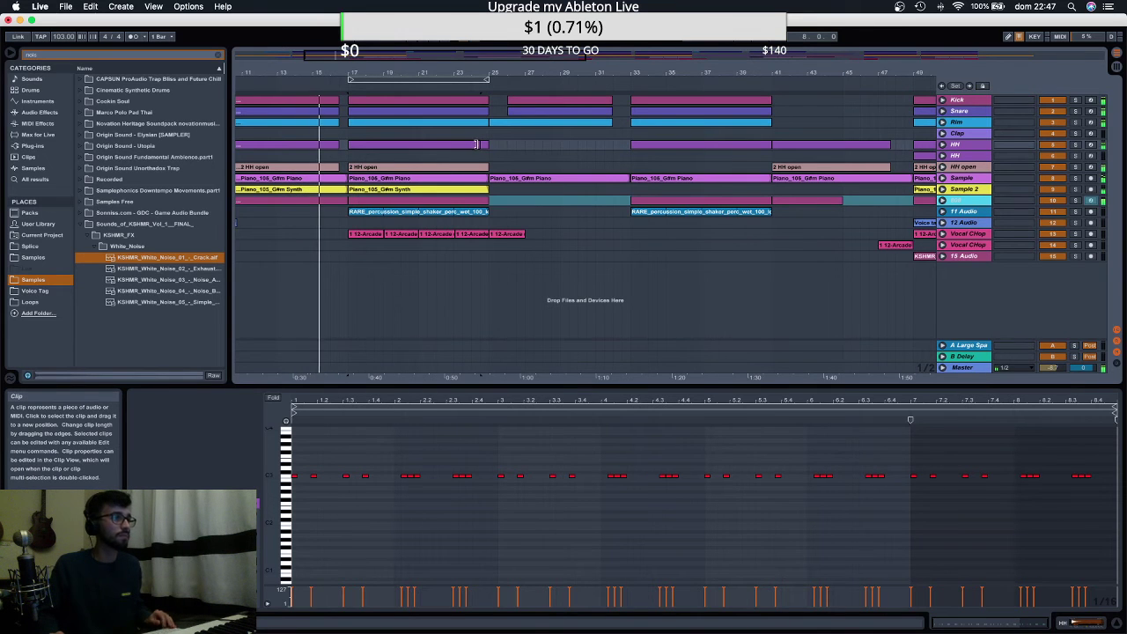
pyautogui.moveTo(468, 72); pyautogui.dragTo(367, 73)
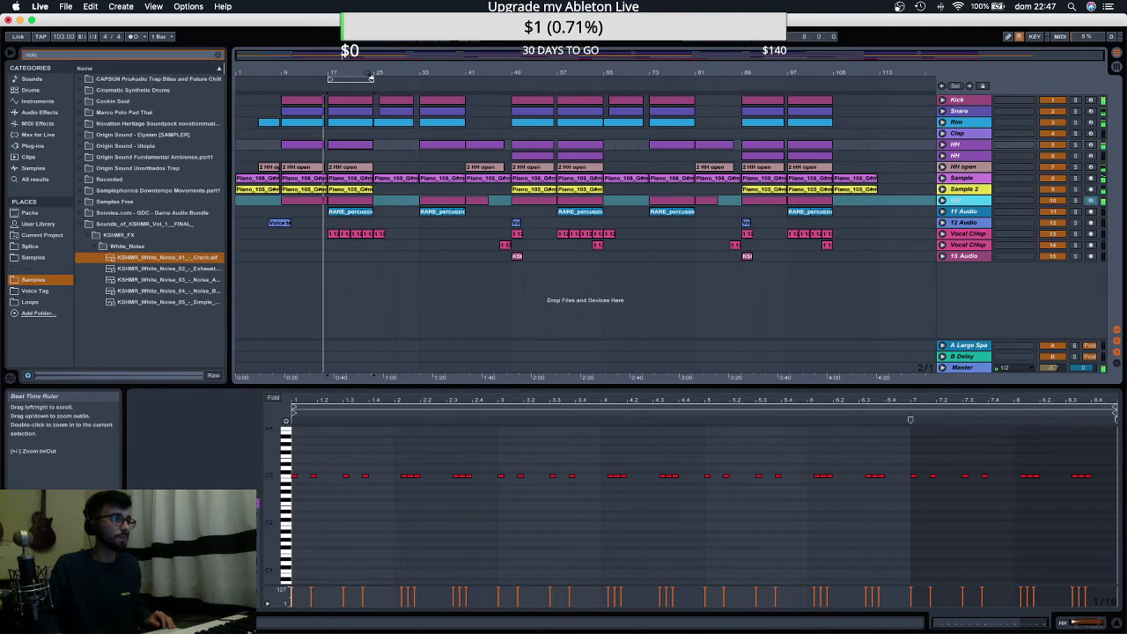
# Copy the two HH clips from bars 9 and 17 to bar 49 and check the clip at bar 57.
pyautogui.keyDown('shift'); pyautogui.click(305, 151); pyautogui.keyUp('shift')
pyautogui.moveTo(299, 150); pyautogui.dragTo(537, 148)
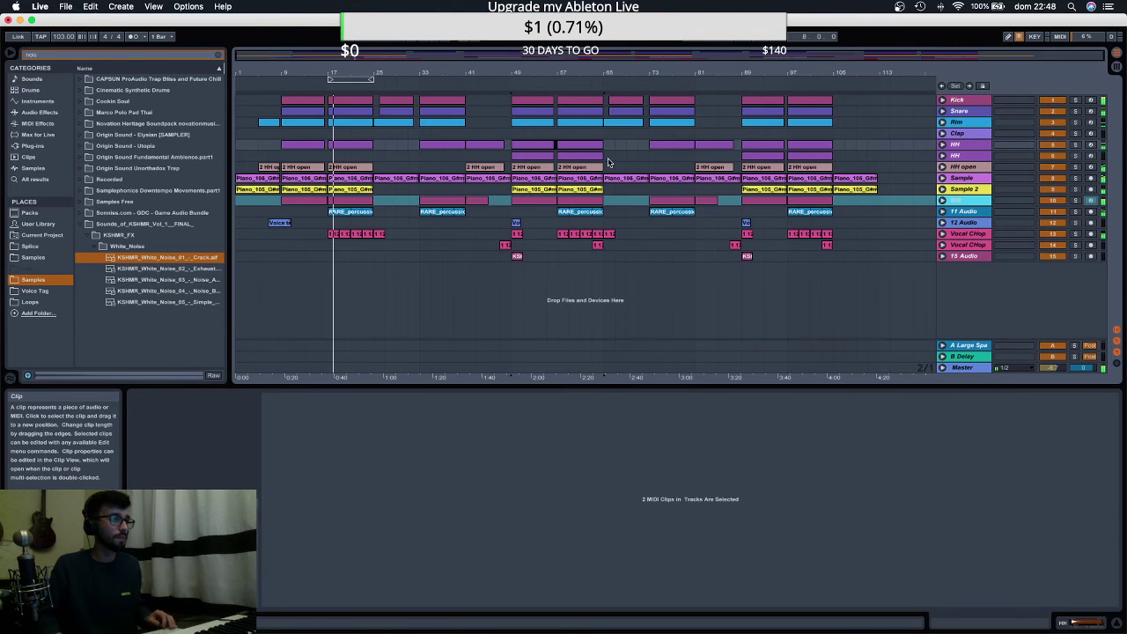
pyautogui.moveTo(547, 73); pyautogui.dragTo(547, 98)
pyautogui.click(579, 147)
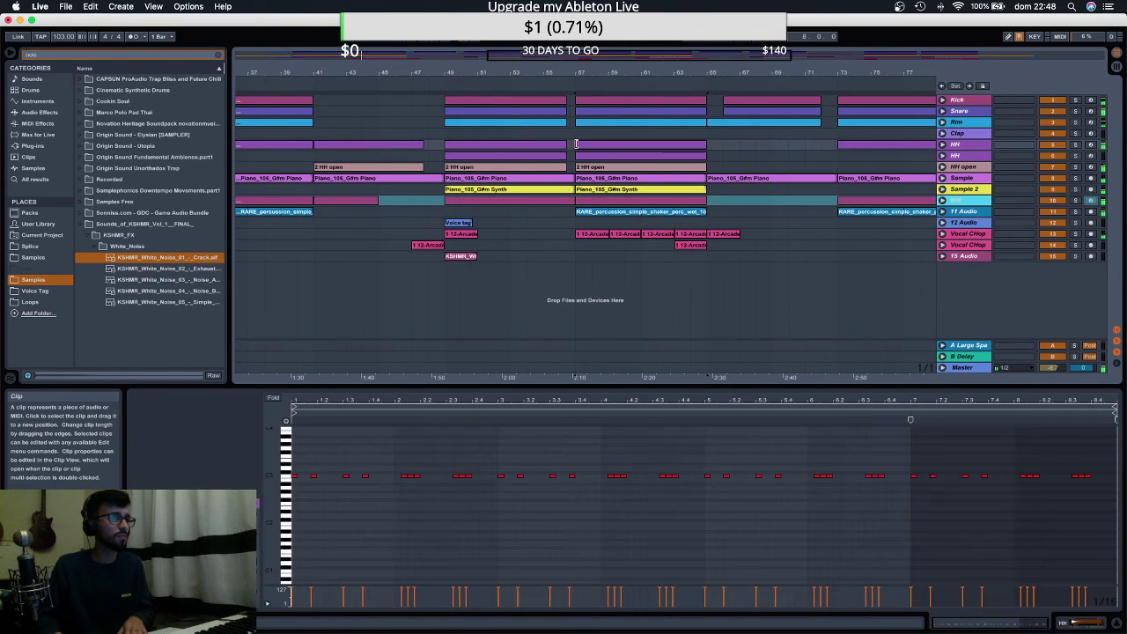
pyautogui.moveTo(488, 74); pyautogui.dragTo(488, 44)
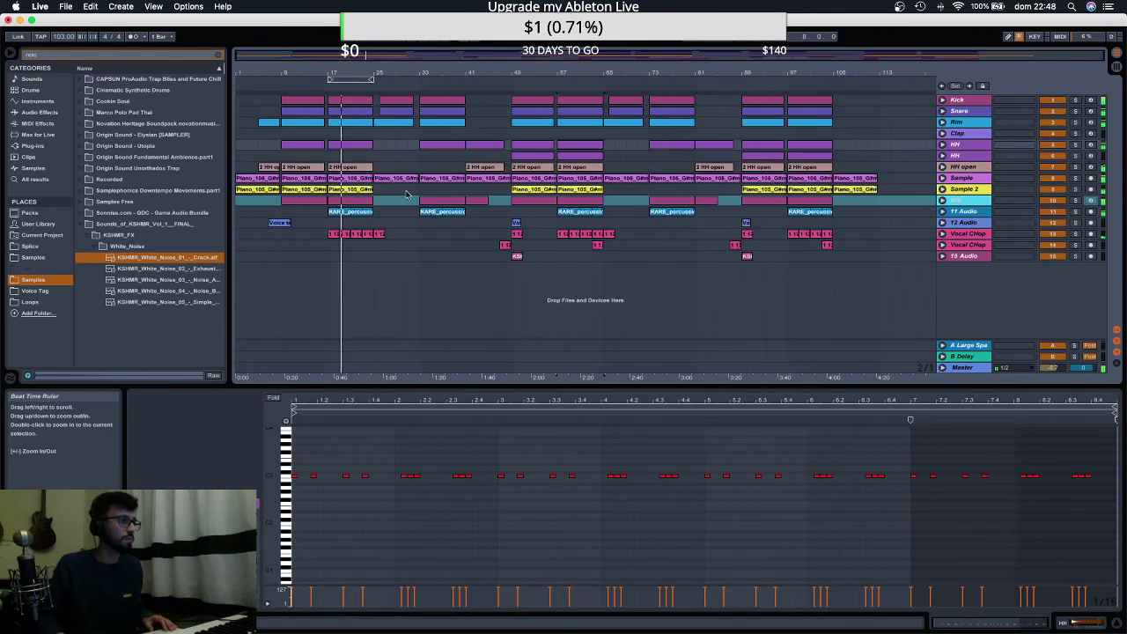
# Audition the first Vocal CHop track in solo and in the full mix, and add an EQ Eight to it.
pyautogui.click(968, 234)
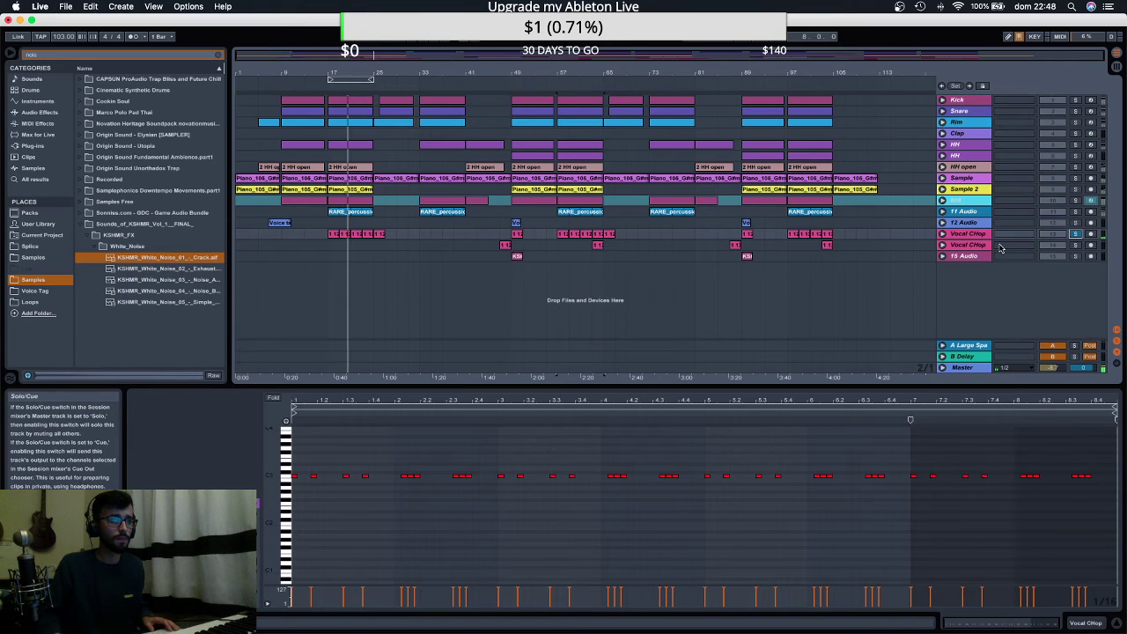
pyautogui.click(942, 233)
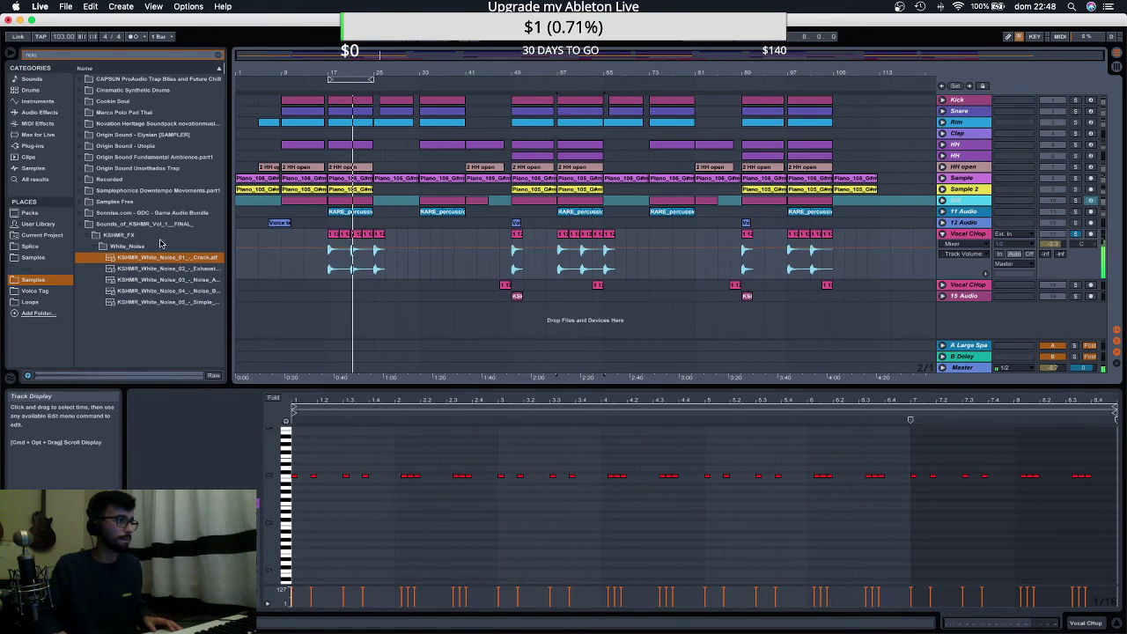
pyautogui.click(39, 112)
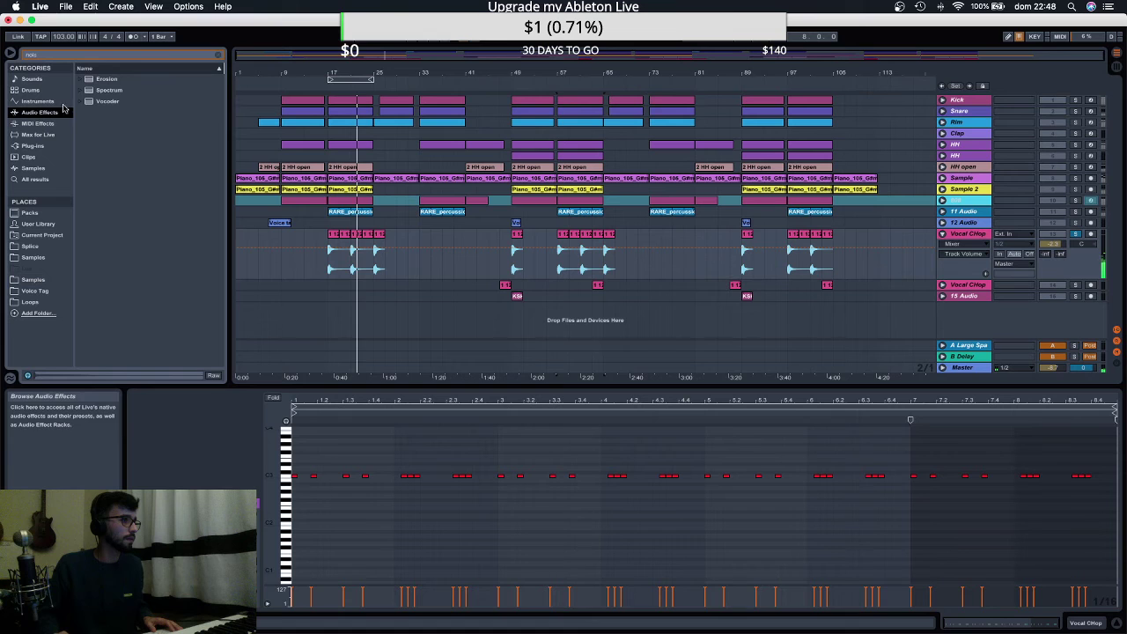
pyautogui.press('space')
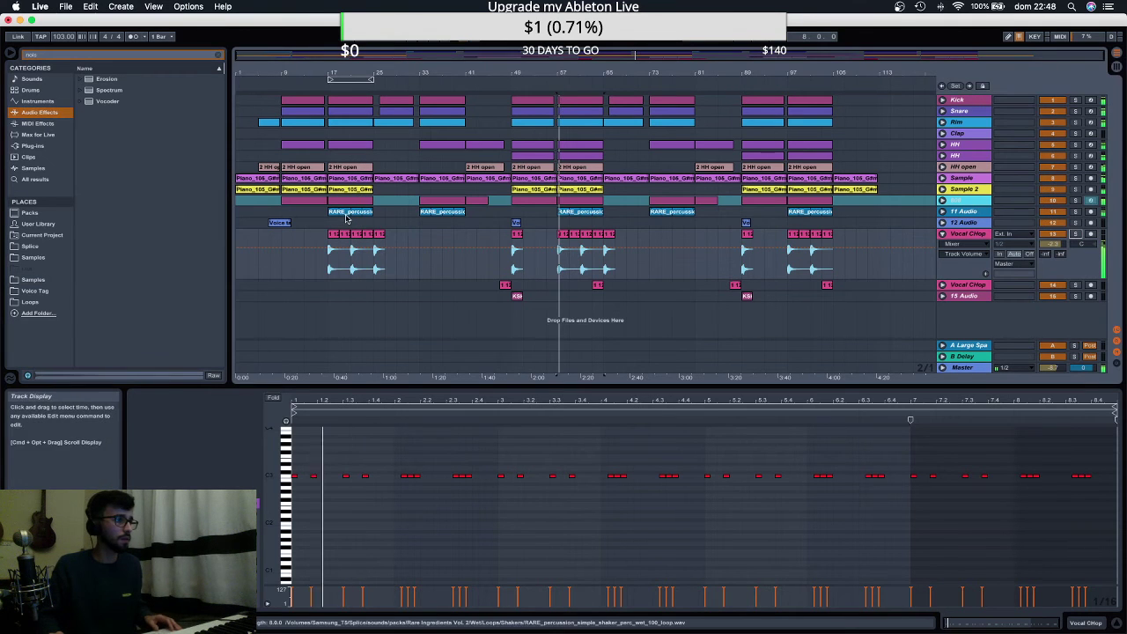
pyautogui.click(66, 55)
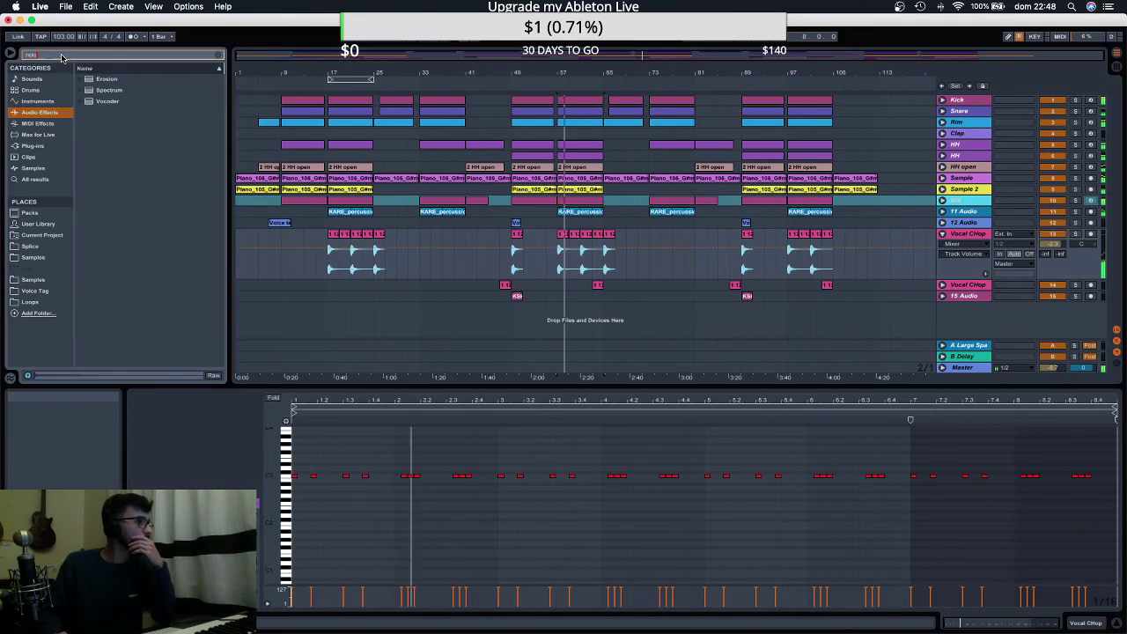
pyautogui.write('eq')
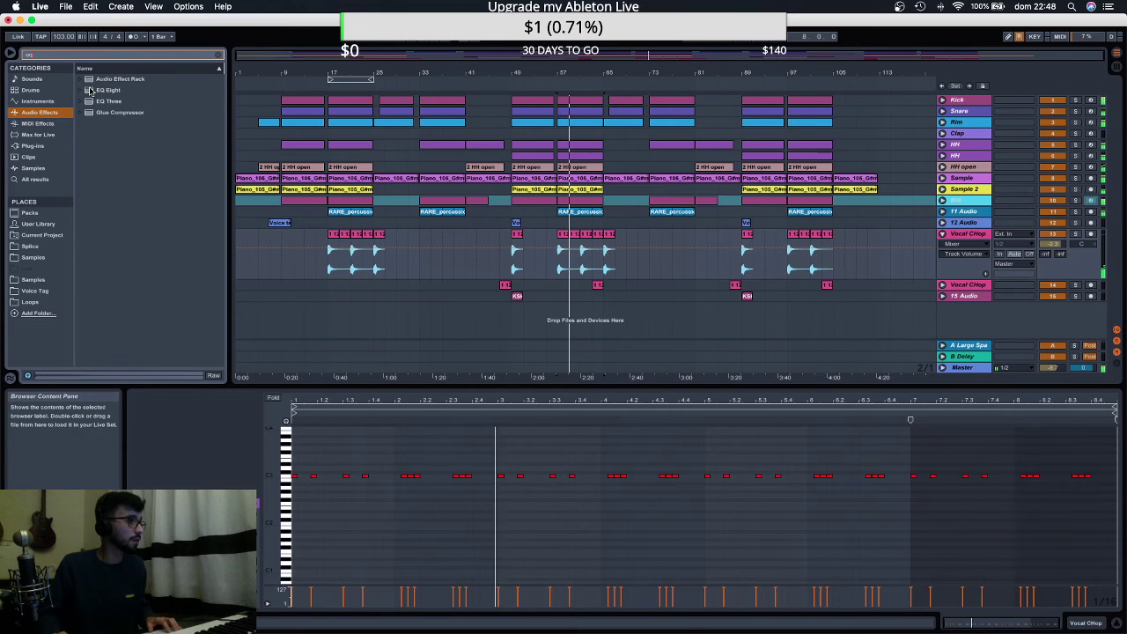
pyautogui.click(97, 90)
pyautogui.press('Return')
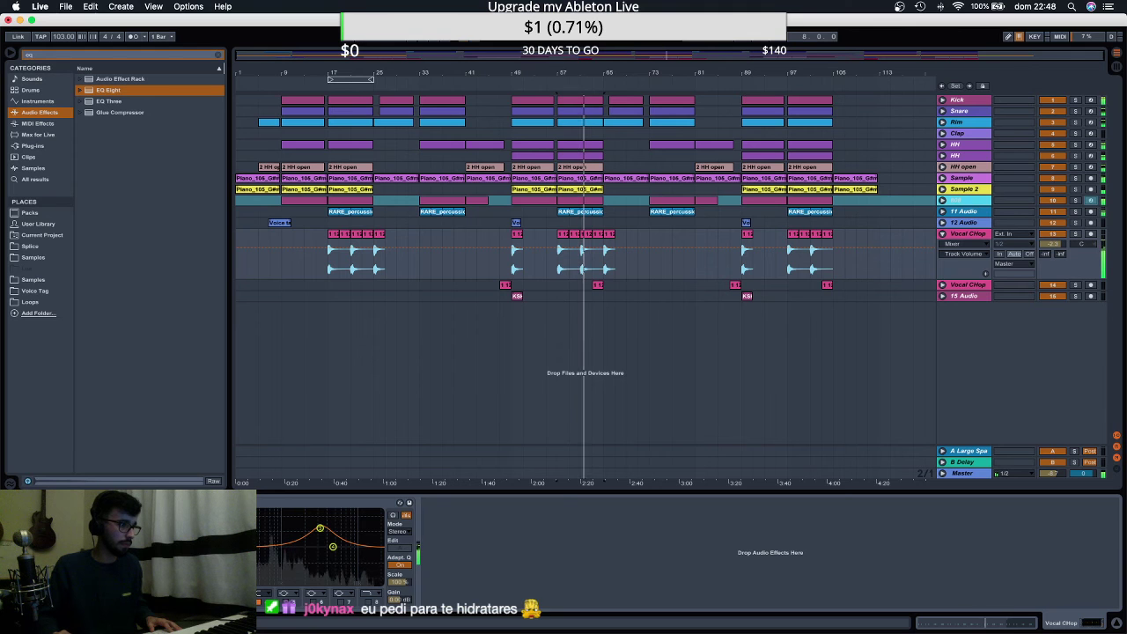
# Replay from bar 57 while cutting the lows and adjusting the fourth band in Vocal CHop's EQ Eight, and lower the track's volume.
pyautogui.press('space')
pyautogui.press('space')
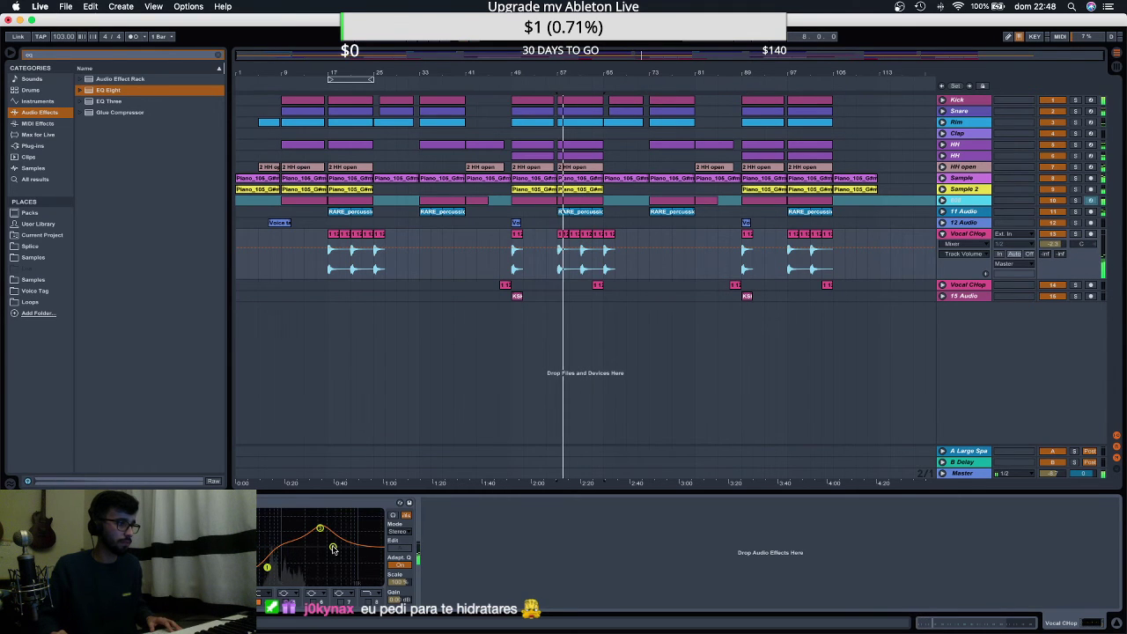
pyautogui.press('space')
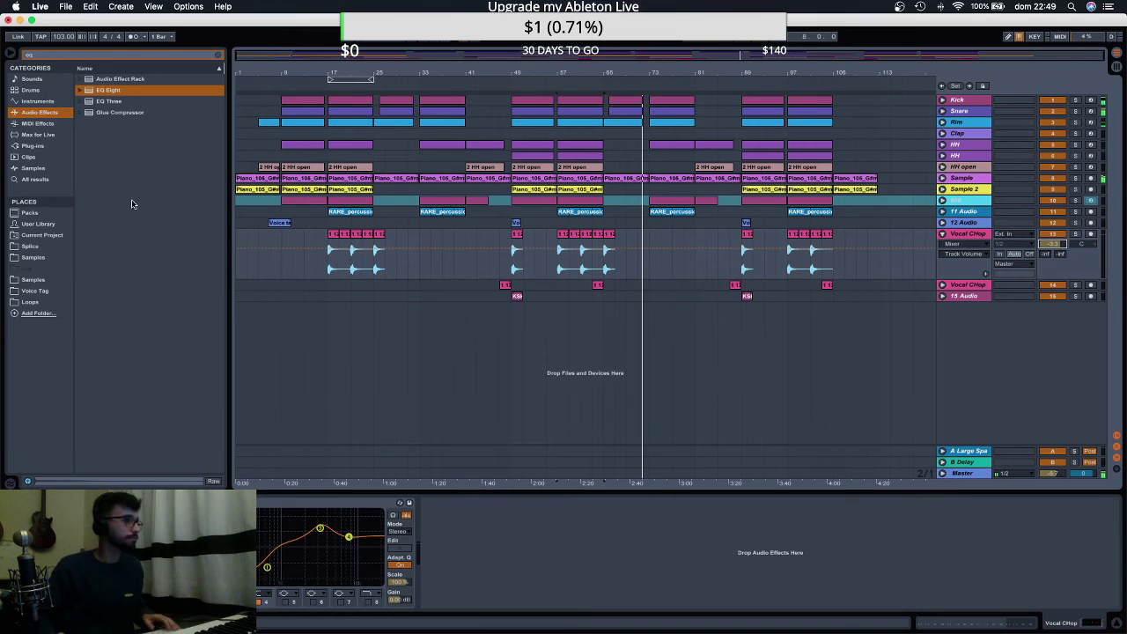
# Find ATS - Sparred [crashed].wav in the ArtemisLITE Drum Kit's crashes and place it on a new audio track at bar 73.
pyautogui.click(218, 53)
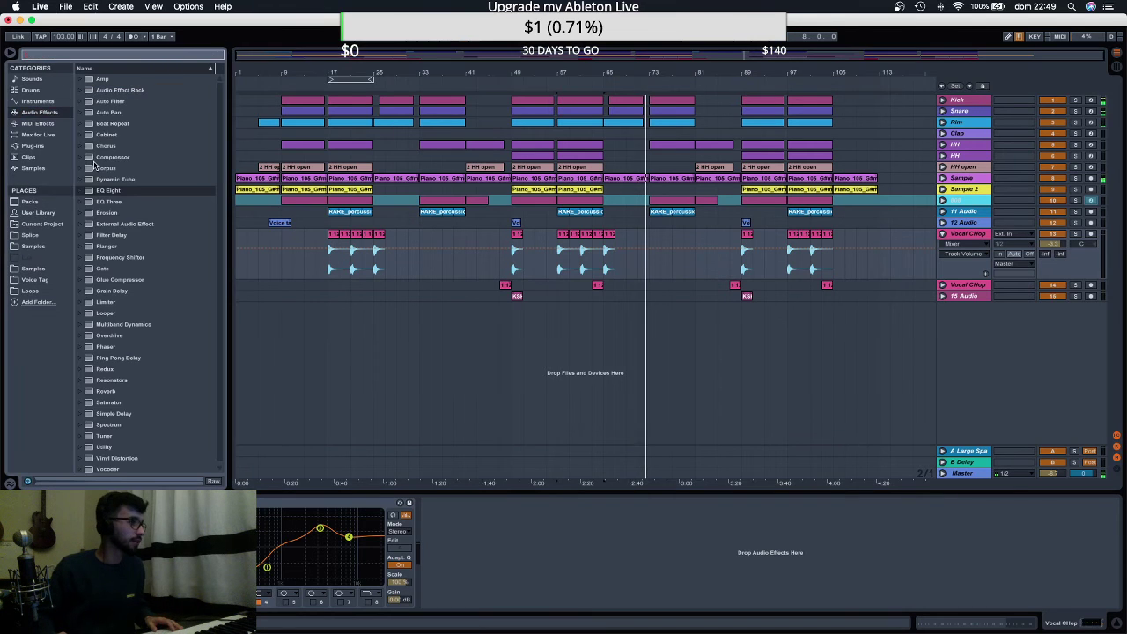
pyautogui.click(35, 247)
pyautogui.click(83, 91)
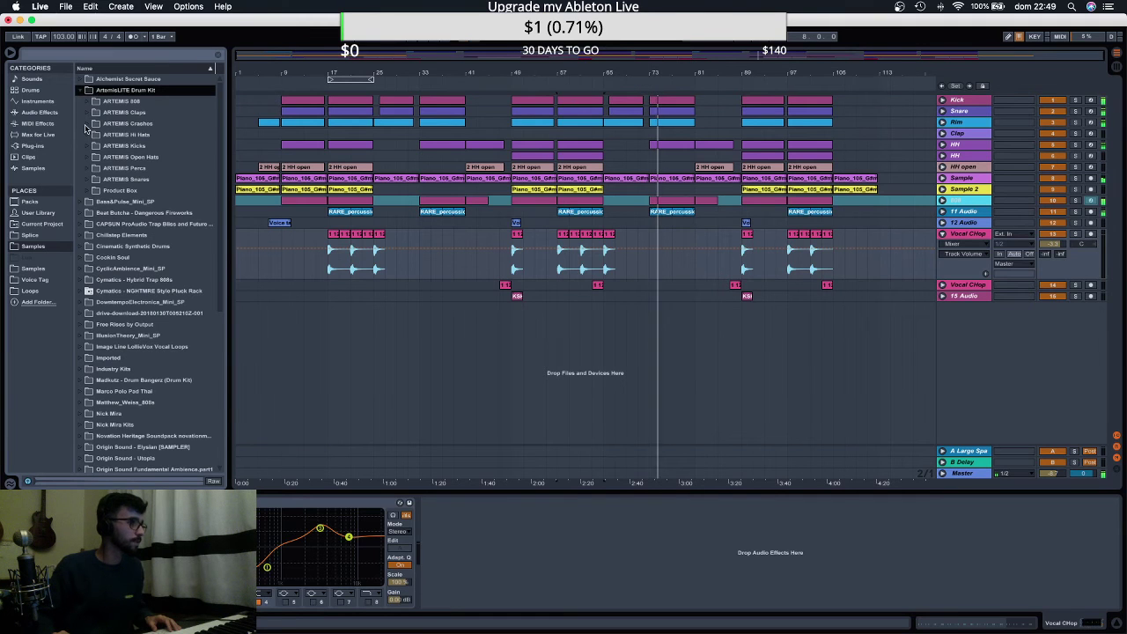
pyautogui.click(87, 124)
pyautogui.click(132, 159)
pyautogui.moveTo(130, 159); pyautogui.dragTo(652, 318)
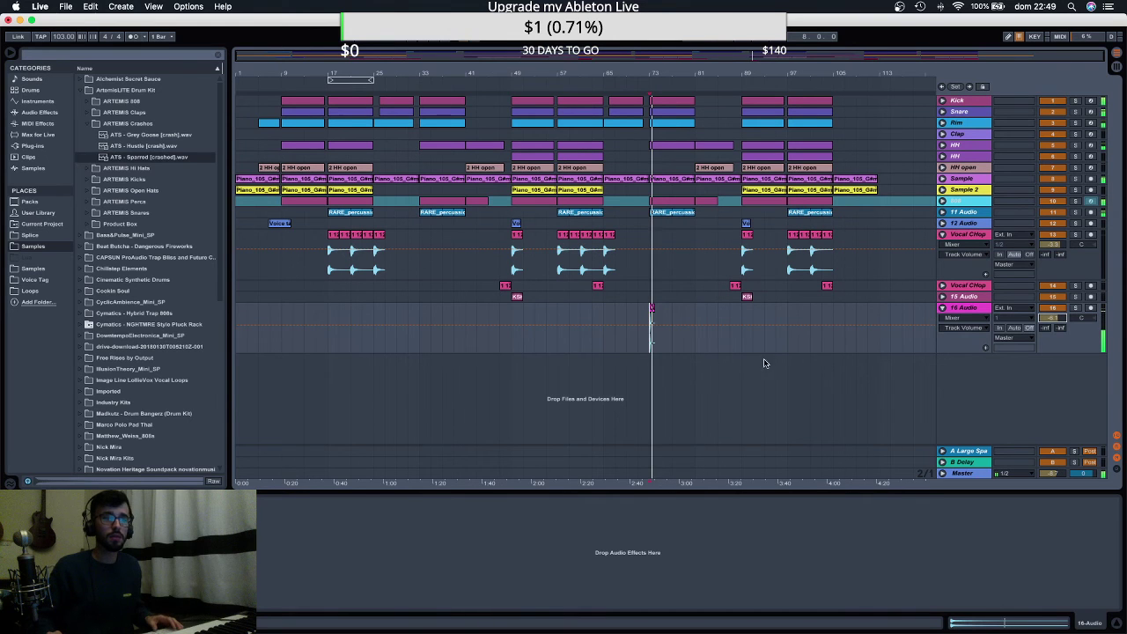
# Search the plug-ins for "val" and add ValhallaVintageVerb to the new crash track.
pyautogui.click(159, 55)
pyautogui.write('voi')
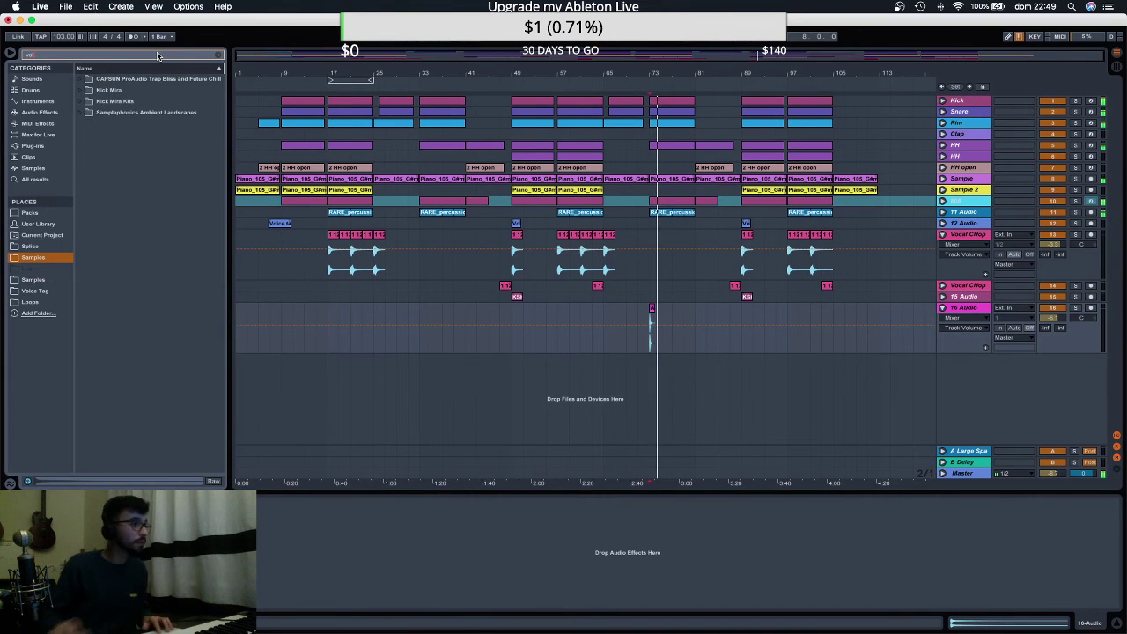
pyautogui.click(50, 147)
pyautogui.click(99, 91)
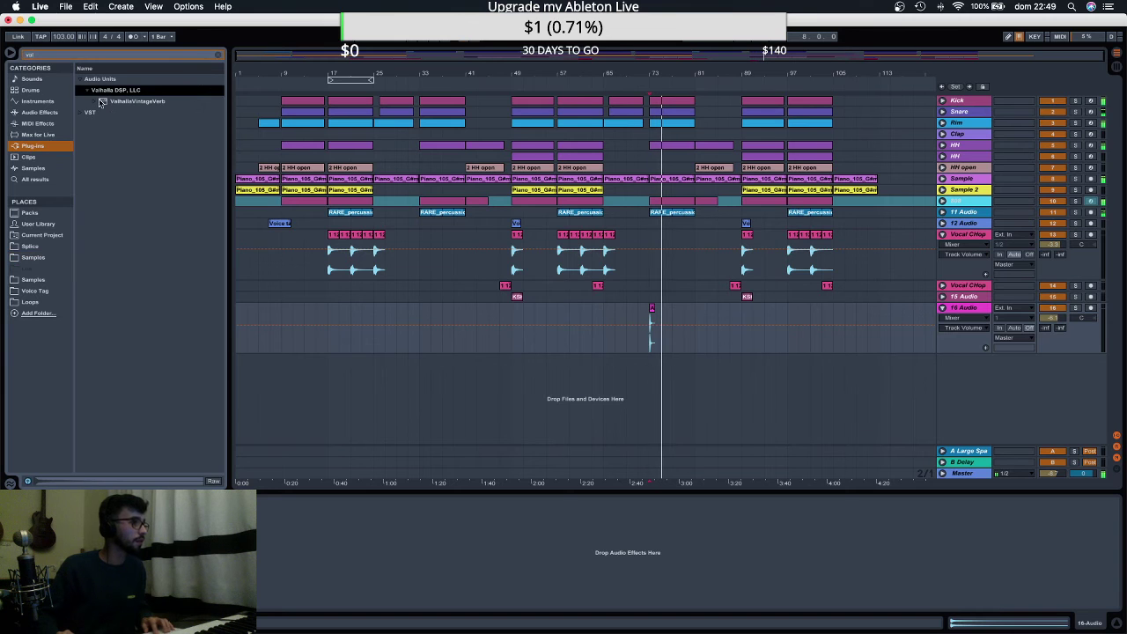
pyautogui.click(119, 102)
pyautogui.moveTo(657, 320); pyautogui.dragTo(727, 328)
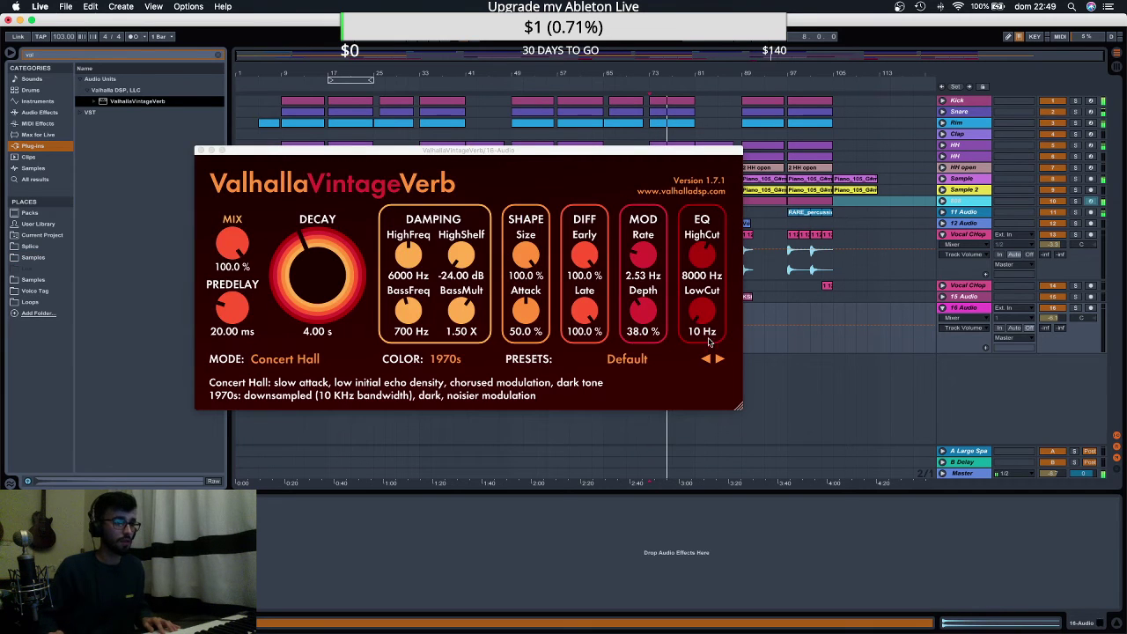
# Set the reverb to 52.4% mix, 0 ms predelay, 16.45 s decay, 20000 Hz high cut and 590 Hz low cut.
pyautogui.moveTo(243, 312); pyautogui.dragTo(230, 433)
pyautogui.moveTo(242, 248); pyautogui.dragTo(242, 310)
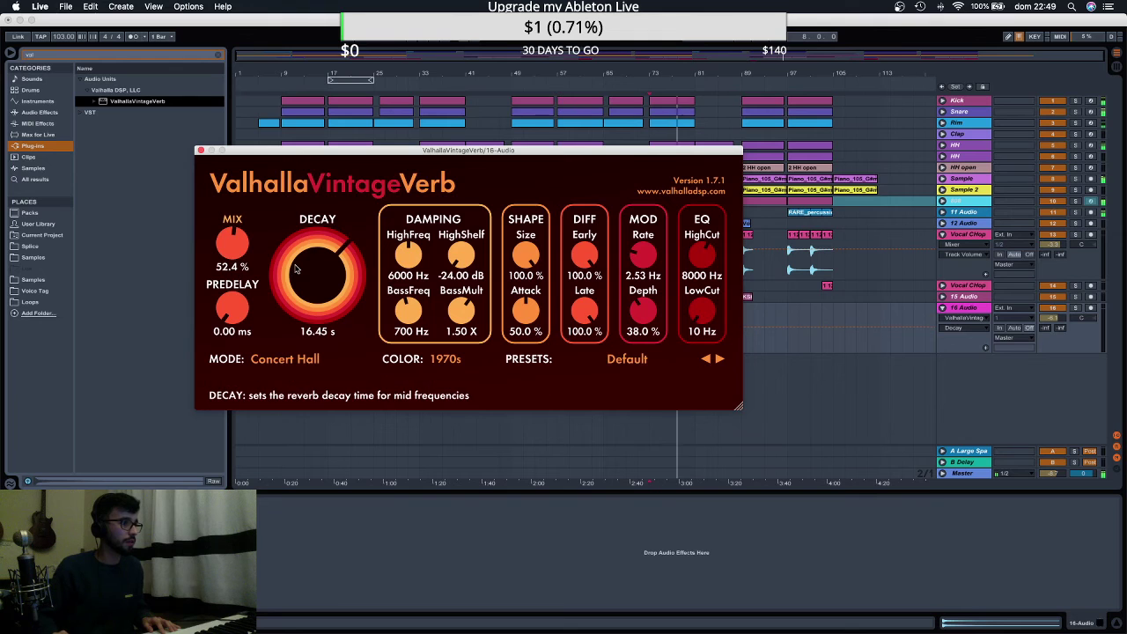
pyautogui.moveTo(694, 261); pyautogui.dragTo(695, 176)
pyautogui.moveTo(695, 312); pyautogui.dragTo(695, 263)
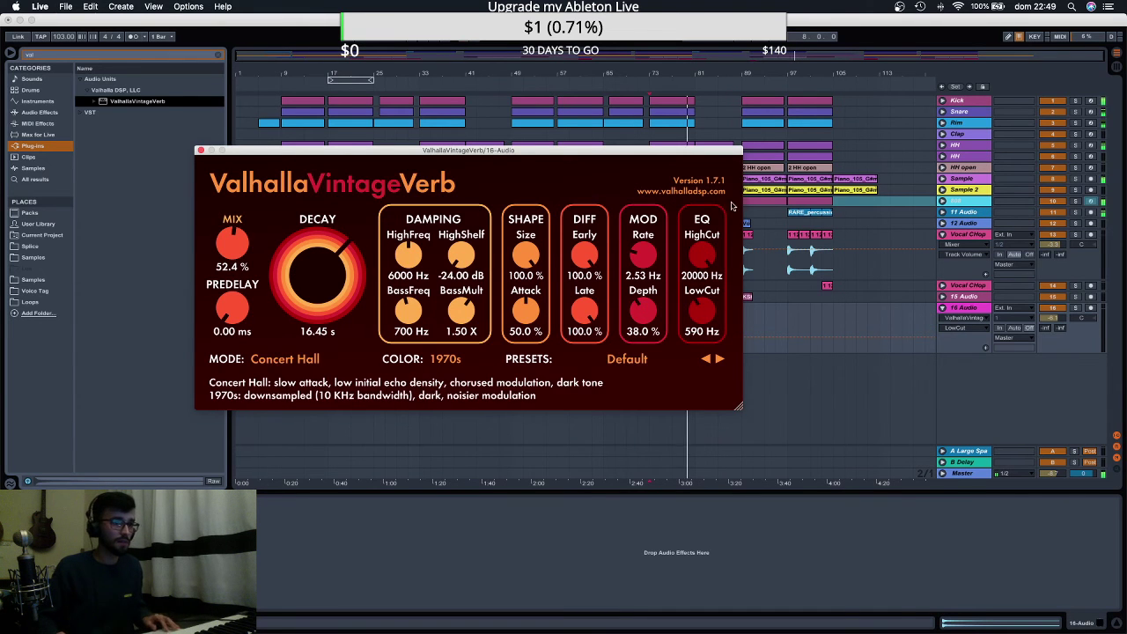
pyautogui.click(199, 151)
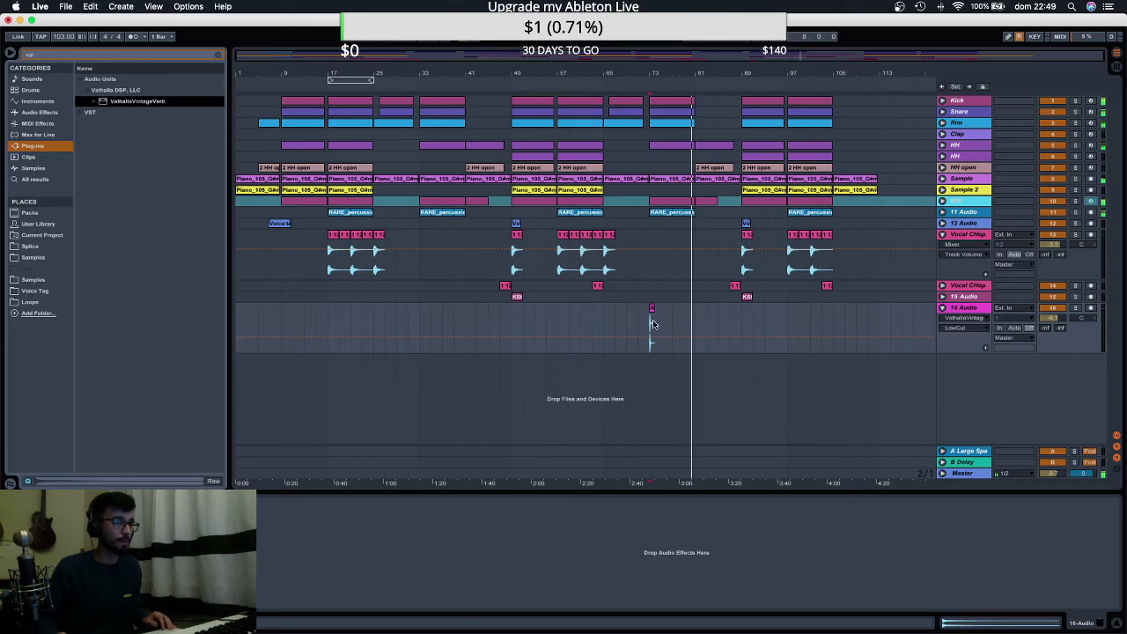
# Copy the crash to bar 89 and a clip on the second Vocal CHop track to bar 79, and play from there.
pyautogui.moveTo(653, 314); pyautogui.dragTo(693, 290)
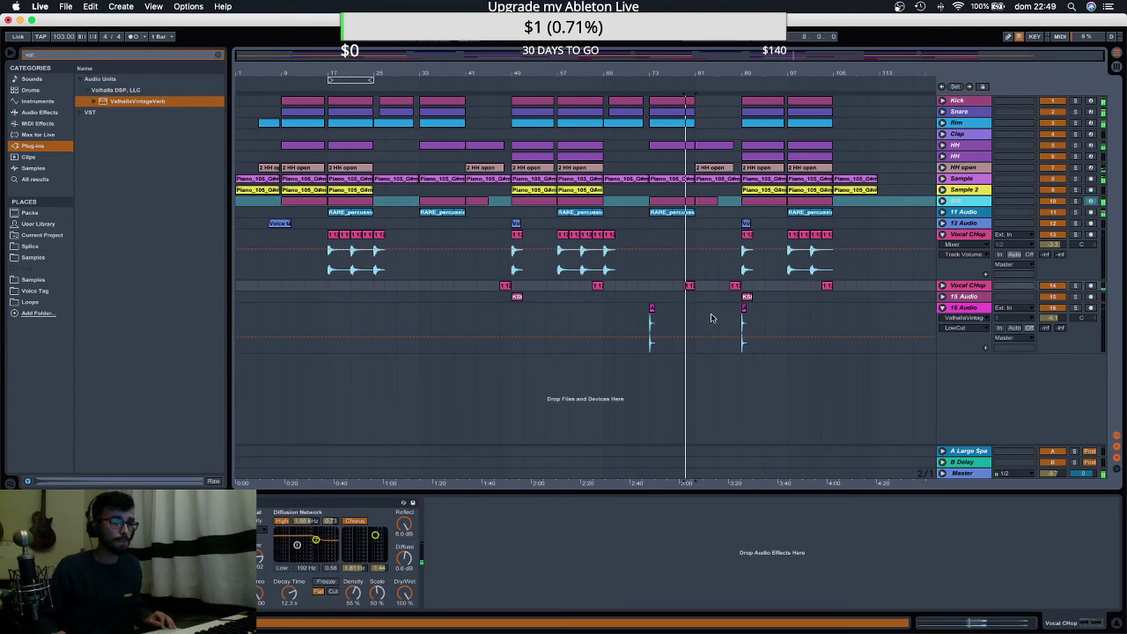
pyautogui.moveTo(689, 74); pyautogui.dragTo(701, 72)
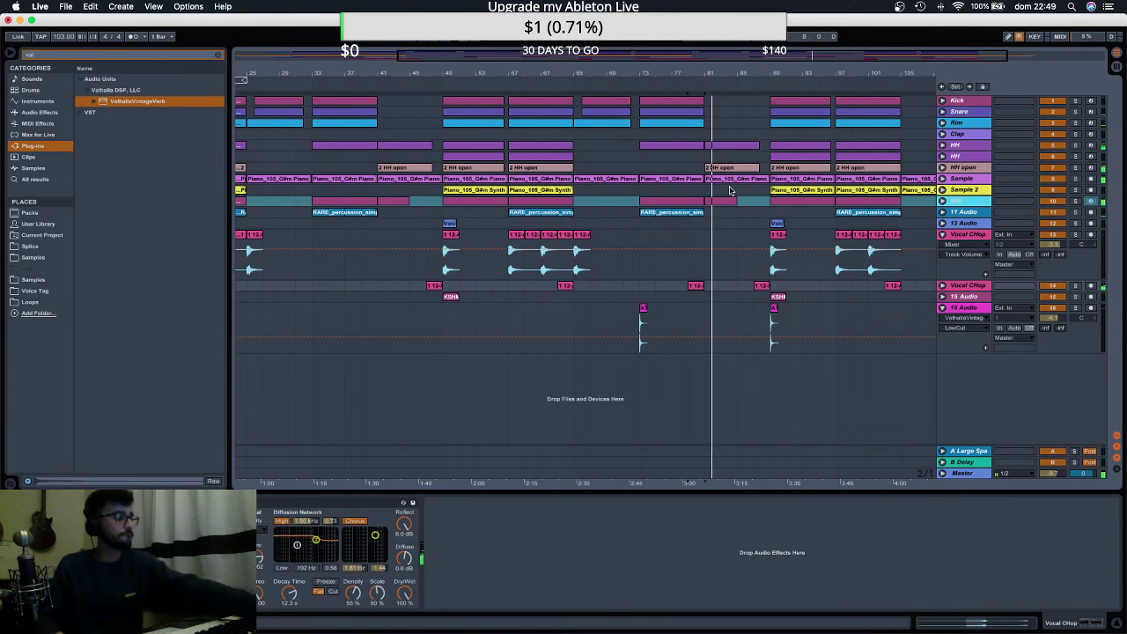
# Delete the HH open clip at bar 81 and copy the Rim clip to bars 81 and 41.
pyautogui.click(710, 144)
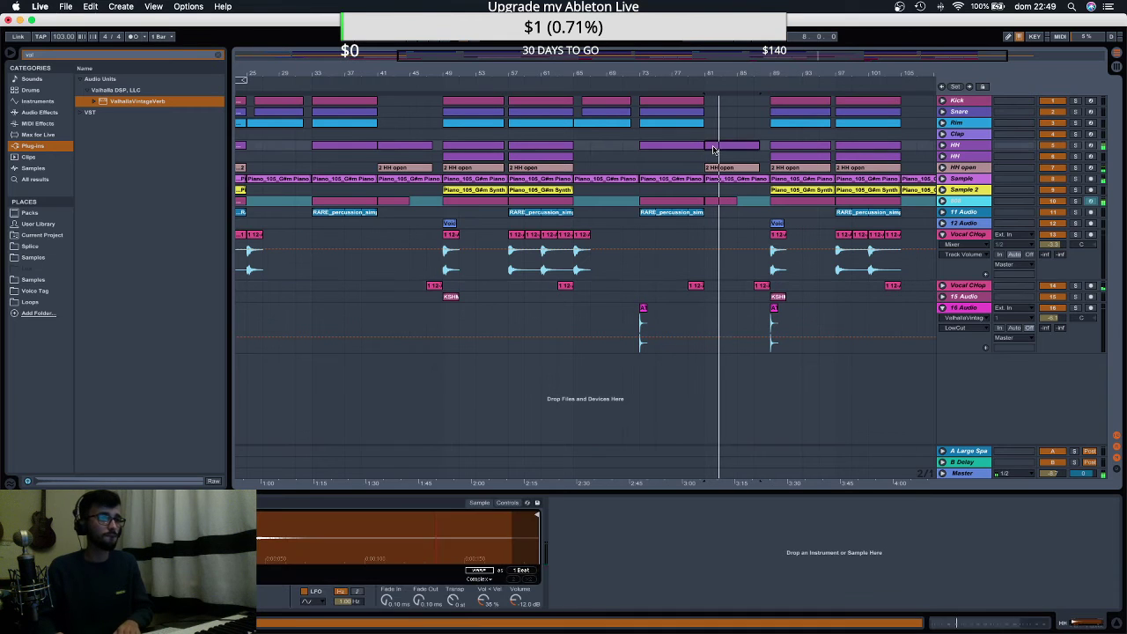
pyautogui.click(722, 168)
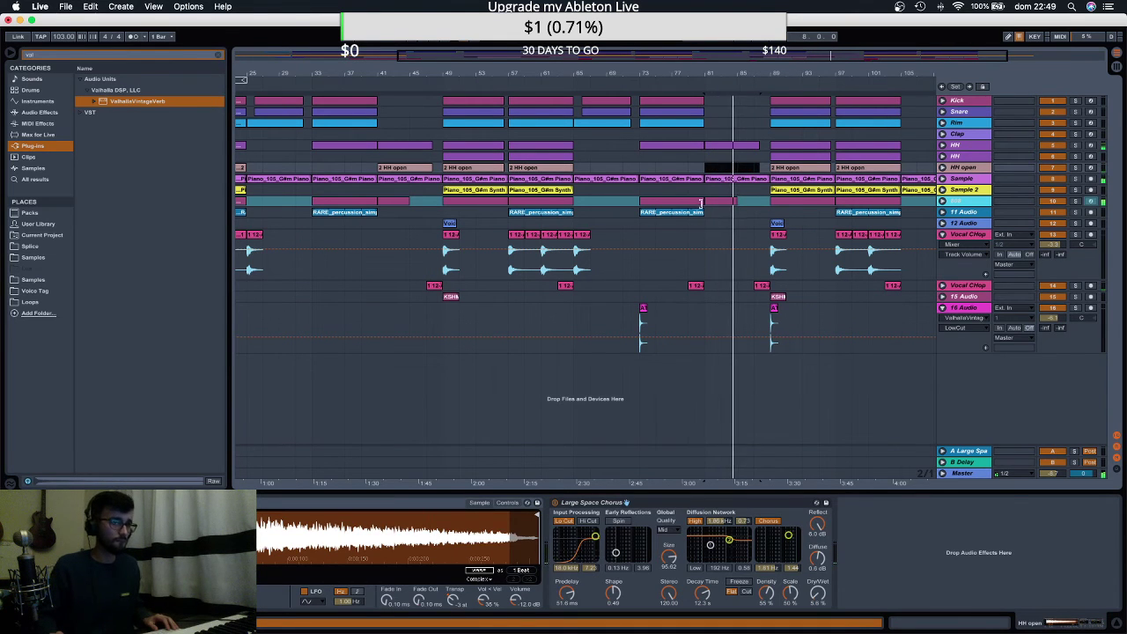
pyautogui.click(702, 125)
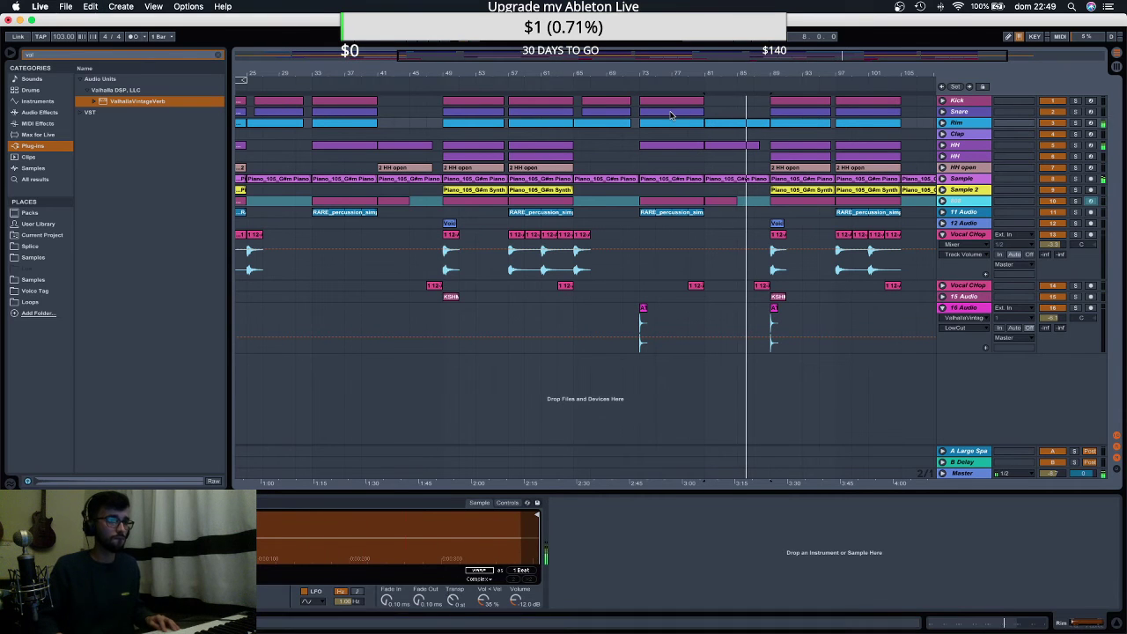
pyautogui.click(670, 114)
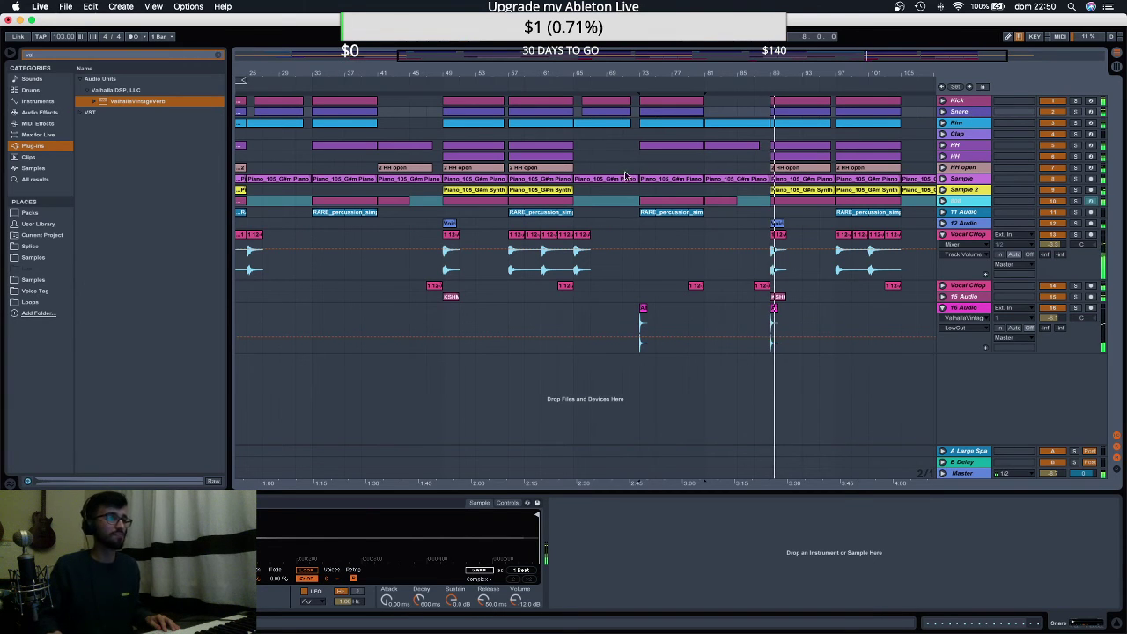
pyautogui.moveTo(716, 124); pyautogui.dragTo(385, 117)
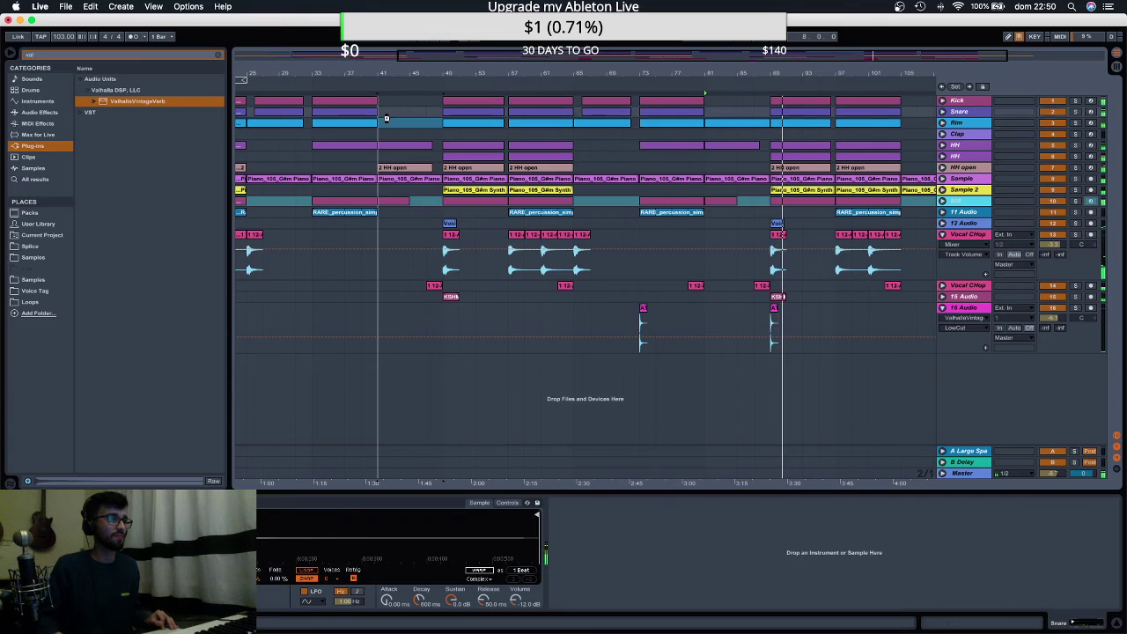
# Delete the HH open clips at bars 5, 9, 41, 49 and 89.
pyautogui.click(405, 168)
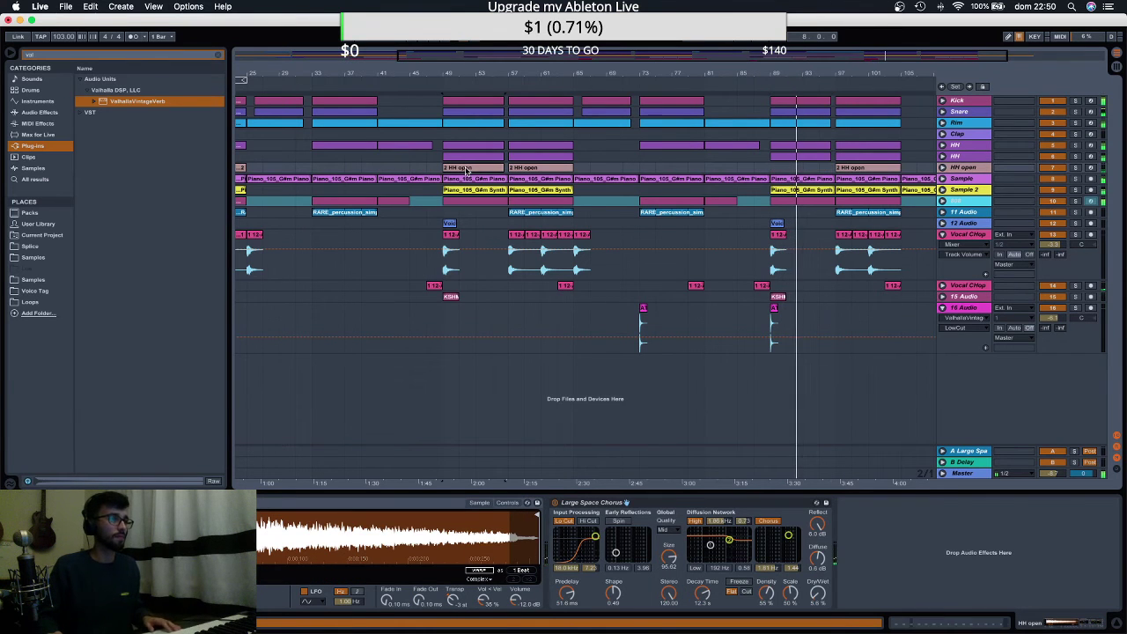
pyautogui.press('Delete')
pyautogui.moveTo(457, 67); pyautogui.dragTo(498, 70)
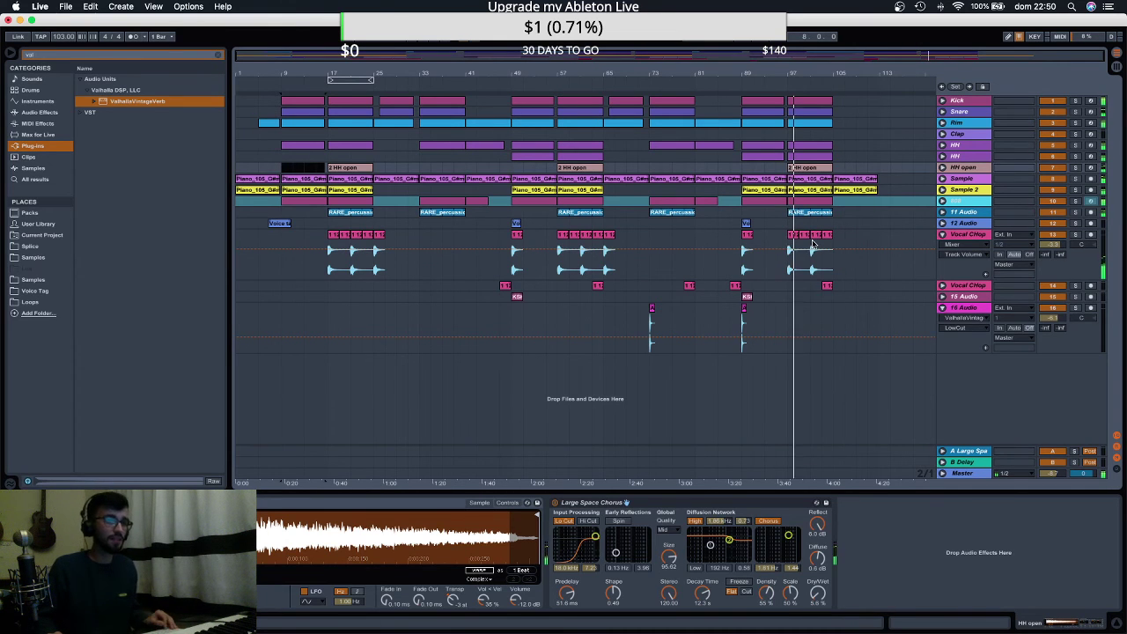
# Continue the first Vocal CHop track from bar 105 to 109 and copy the second Vocal CHop track's last clip to bar 111.
pyautogui.click(792, 239)
pyautogui.click(849, 236)
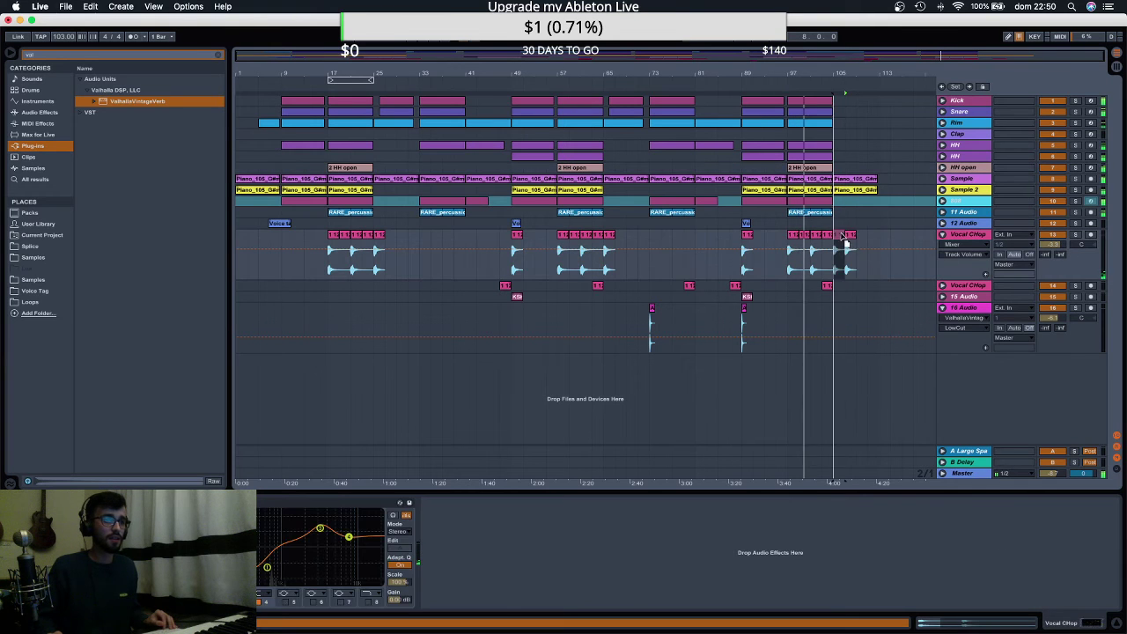
pyautogui.moveTo(845, 233); pyautogui.dragTo(859, 235)
pyautogui.moveTo(827, 286); pyautogui.dragTo(871, 286)
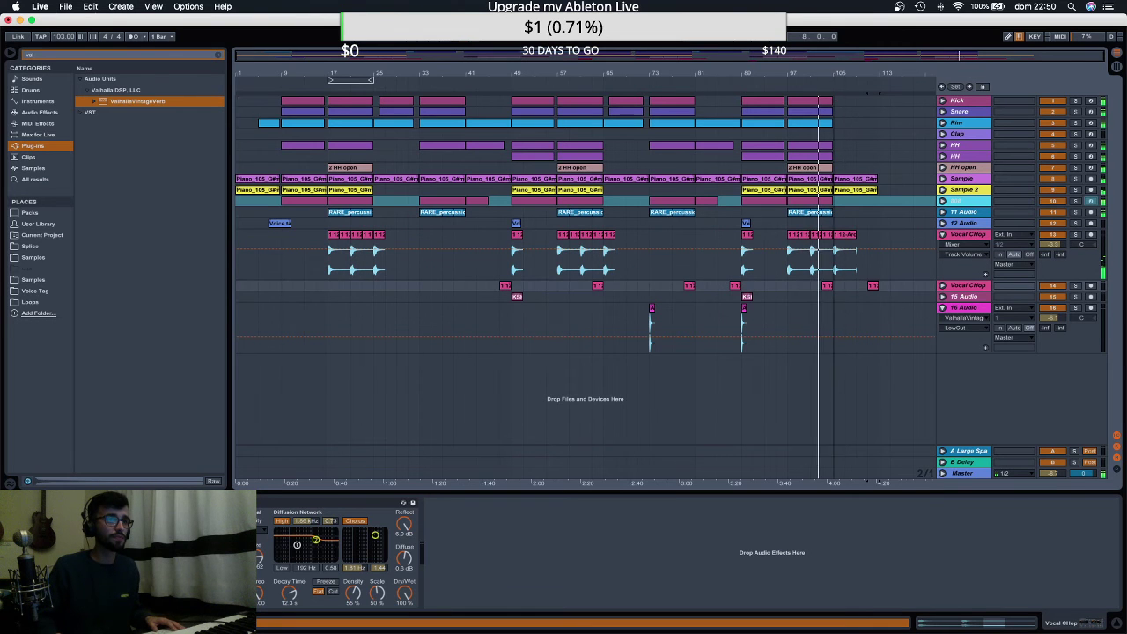
# Remove the final bar, from 104 to 105, from the Kick, Snare, Rim, HH and HH open clips.
pyautogui.scroll(5, 838, 105)
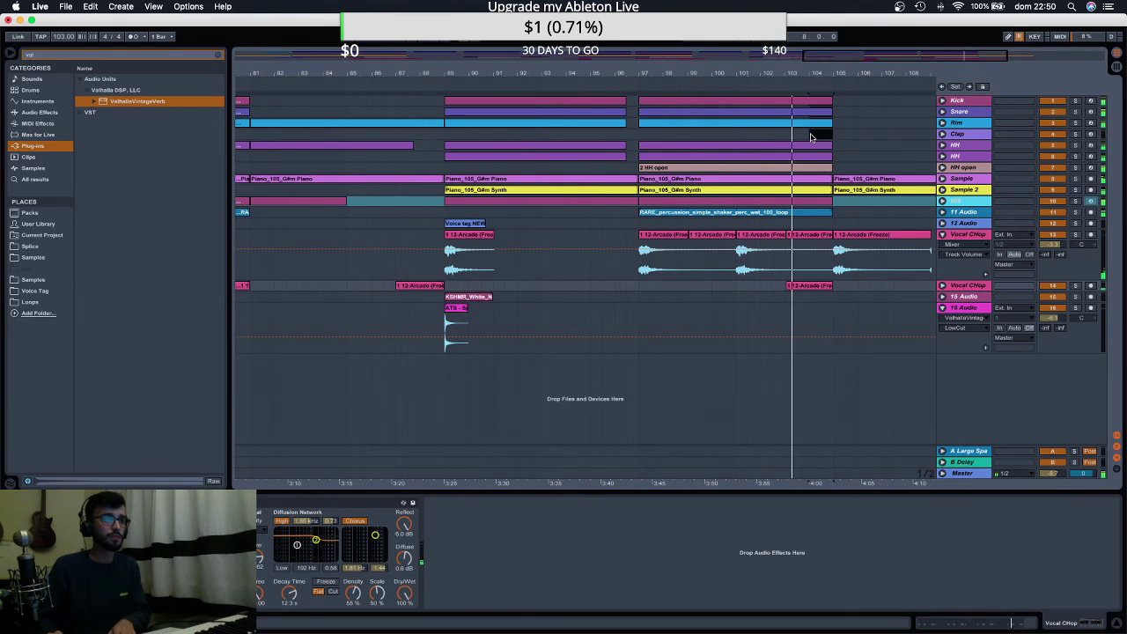
pyautogui.click(811, 138)
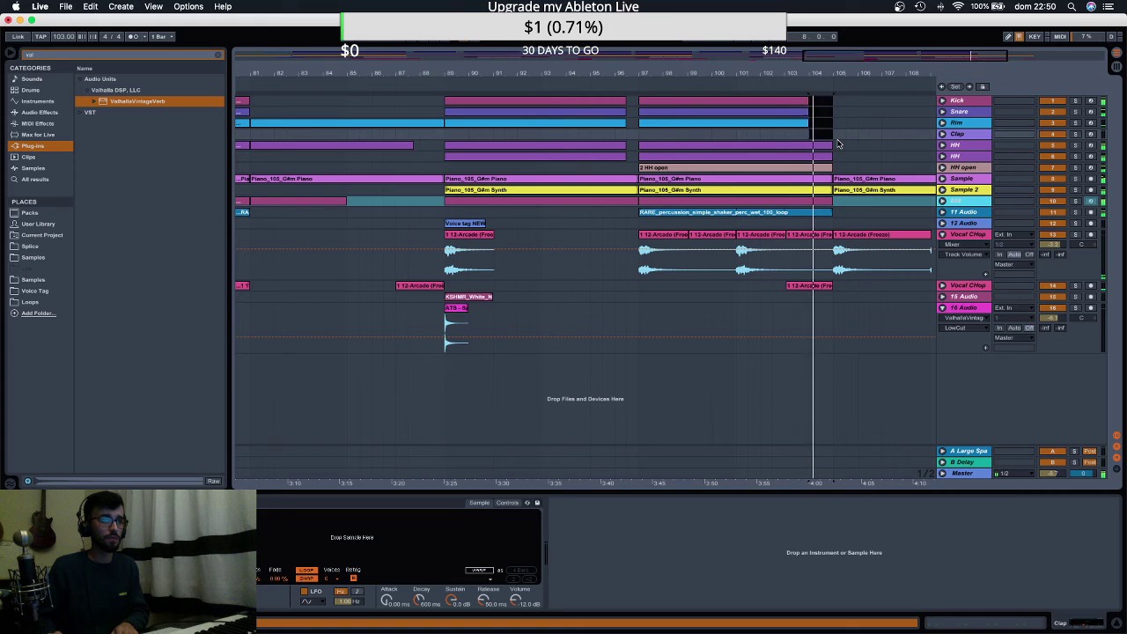
pyautogui.moveTo(807, 171); pyautogui.dragTo(830, 146)
pyautogui.press('Delete')
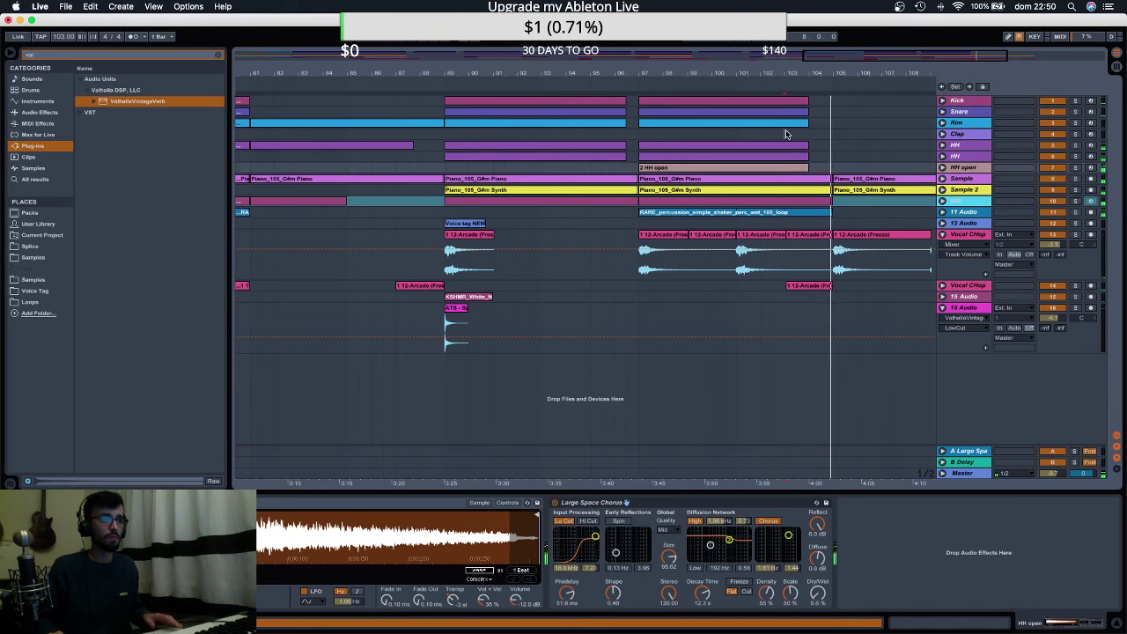
# Replay the section ending and extend the drum clips half a bar past bar 104, trimming the shaker loop to match.
pyautogui.click(786, 133)
pyautogui.press('space')
pyautogui.press('space')
pyautogui.click(802, 98)
pyautogui.keyDown('shift'); pyautogui.click(805, 167); pyautogui.keyUp('shift')
pyautogui.moveTo(807, 167); pyautogui.dragTo(823, 168)
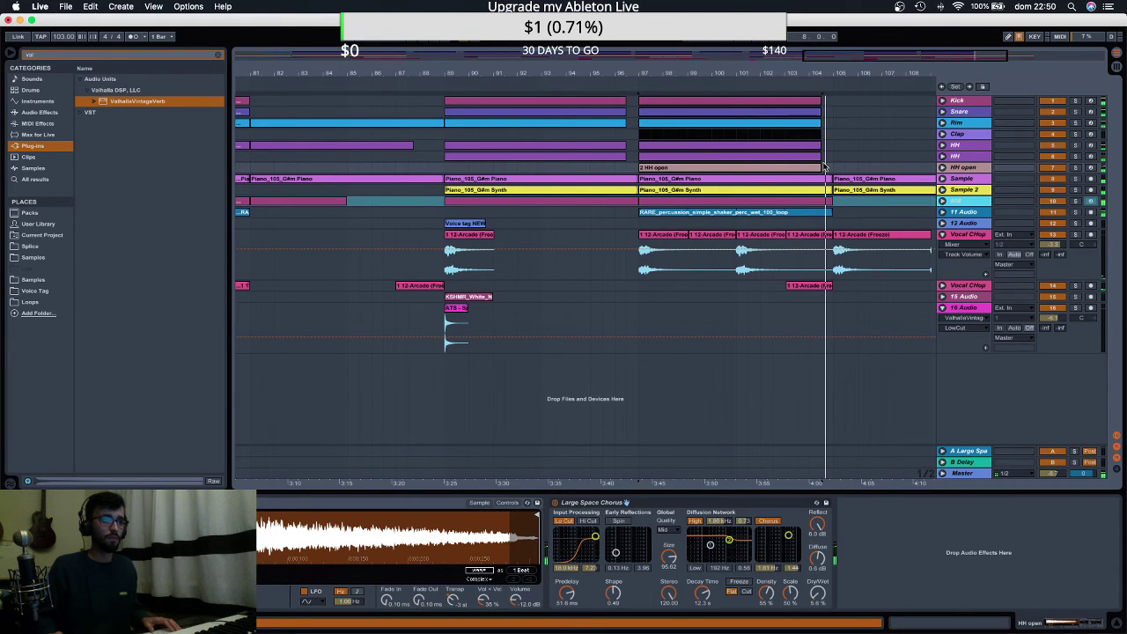
pyautogui.moveTo(827, 209); pyautogui.dragTo(821, 210)
# Rename the percussion loop's track to Shaker and move it directly below the HH open track.
pyautogui.click(963, 212)
pyautogui.write('Shaker')
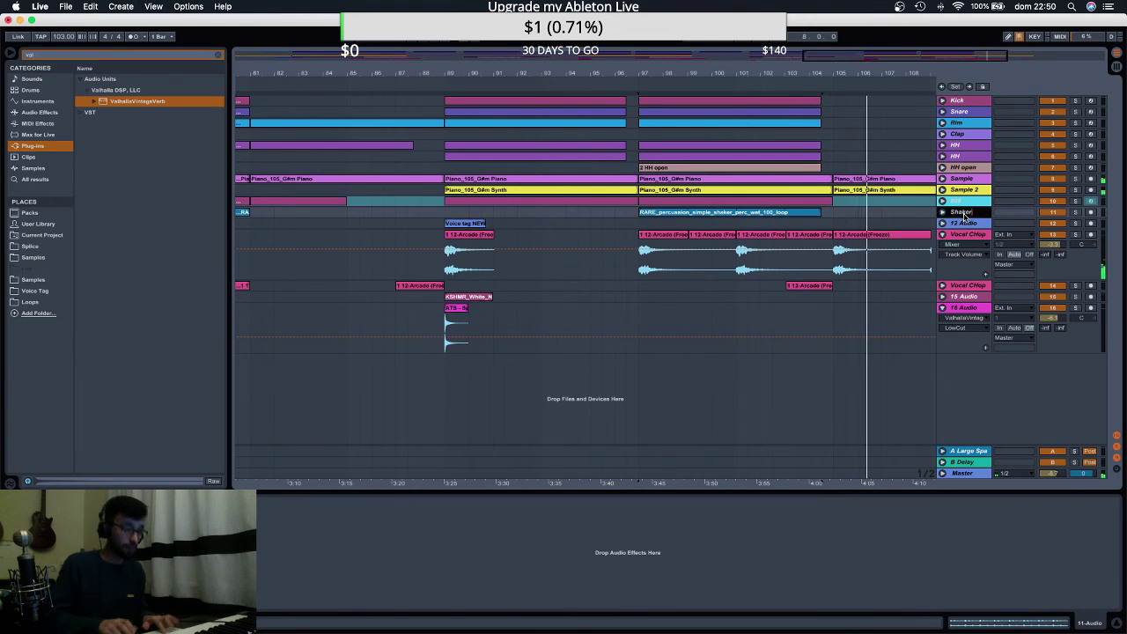
pyautogui.moveTo(969, 213); pyautogui.dragTo(965, 172)
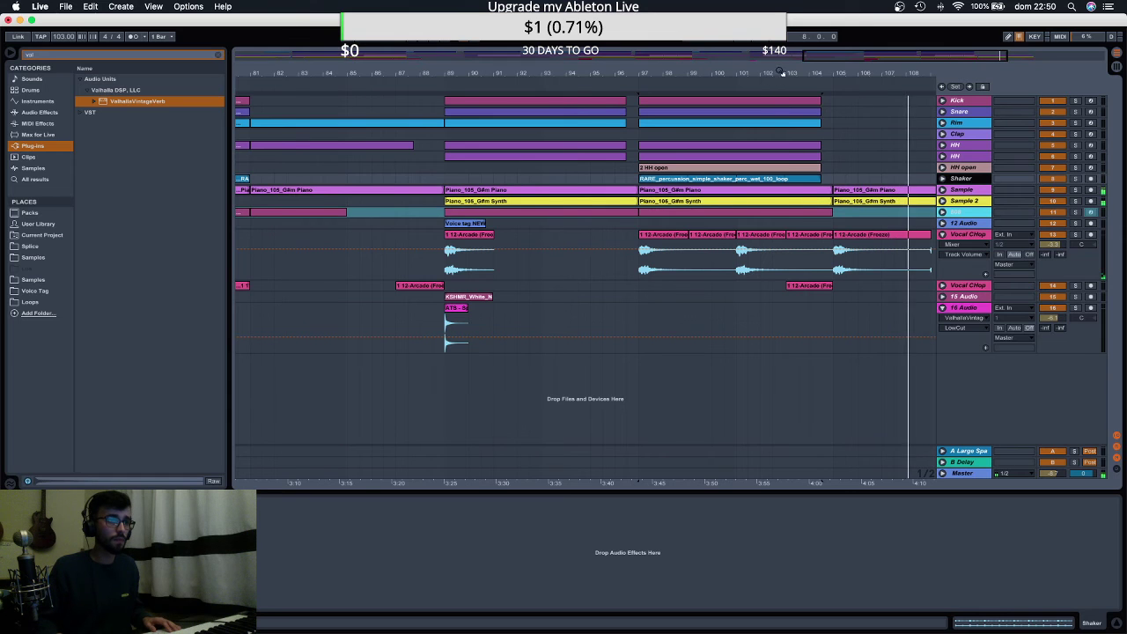
# Play from bar 63 and try to cut the last half bar of the drum clips before bar 65.
pyautogui.moveTo(780, 73); pyautogui.dragTo(498, 90)
pyautogui.moveTo(617, 70); pyautogui.dragTo(602, 103)
pyautogui.click(603, 101)
pyautogui.press('space')
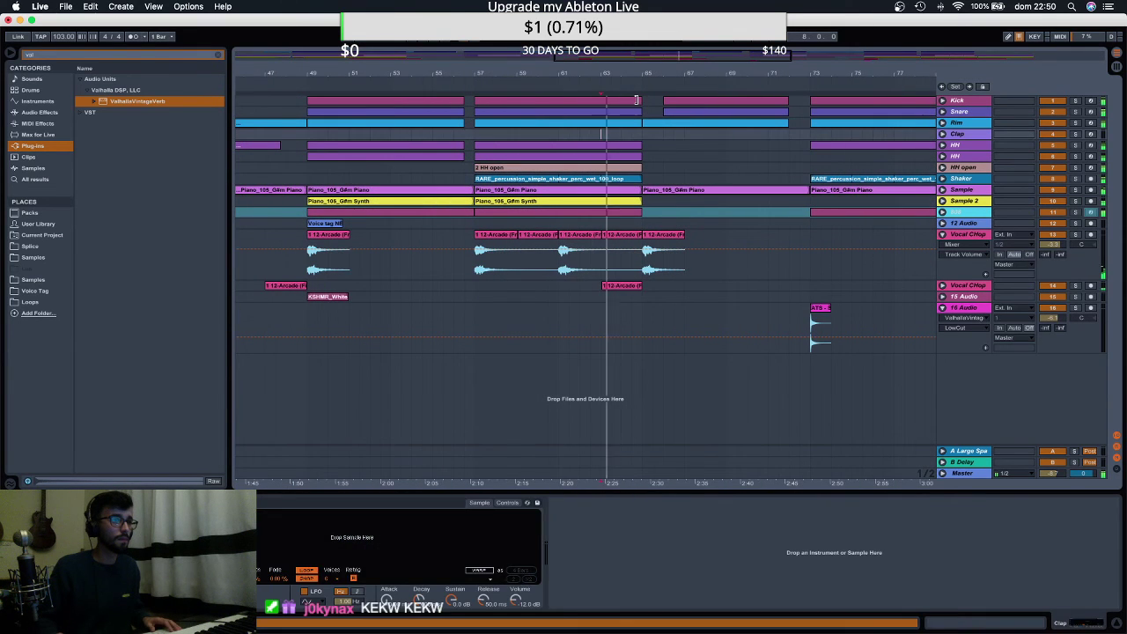
pyautogui.moveTo(640, 101); pyautogui.dragTo(631, 179)
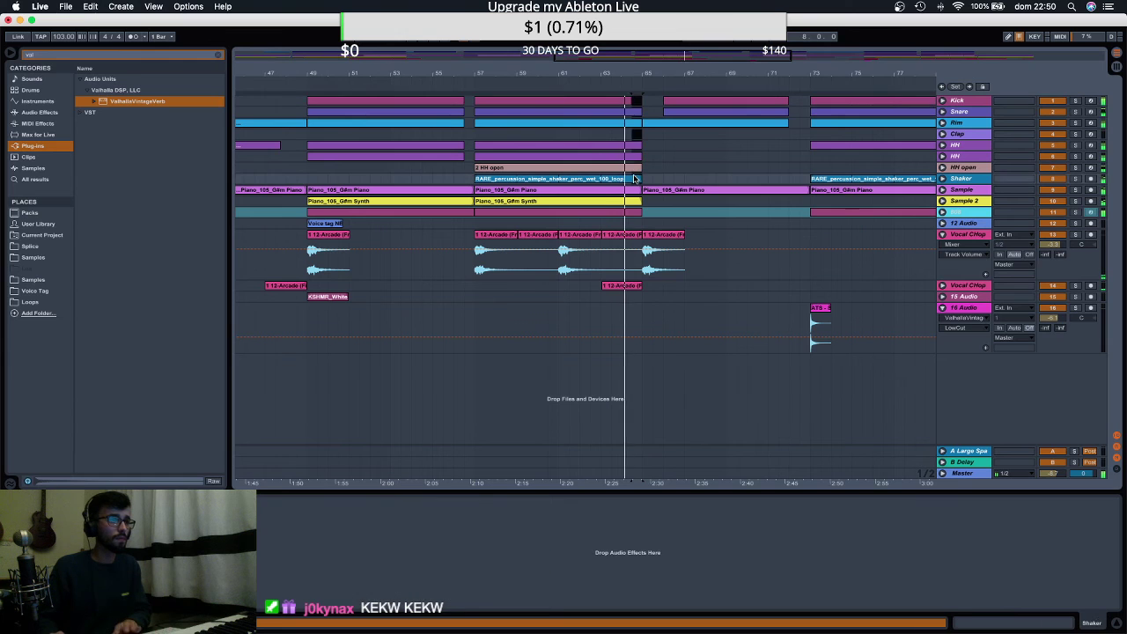
pyautogui.press('space')
pyautogui.press('super+z')
pyautogui.press('super+z')
# Replay the arrangement from bar 65 to check the start of that section.
pyautogui.click(652, 146)
pyautogui.press('space')
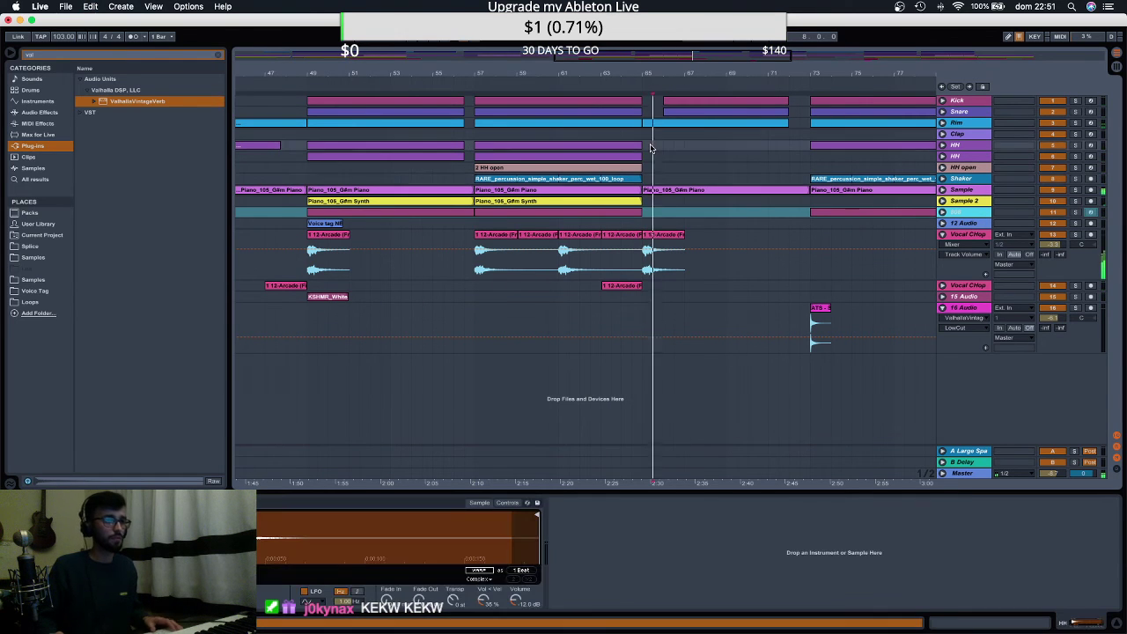
pyautogui.click(648, 145)
pyautogui.press('space')
pyautogui.press('space')
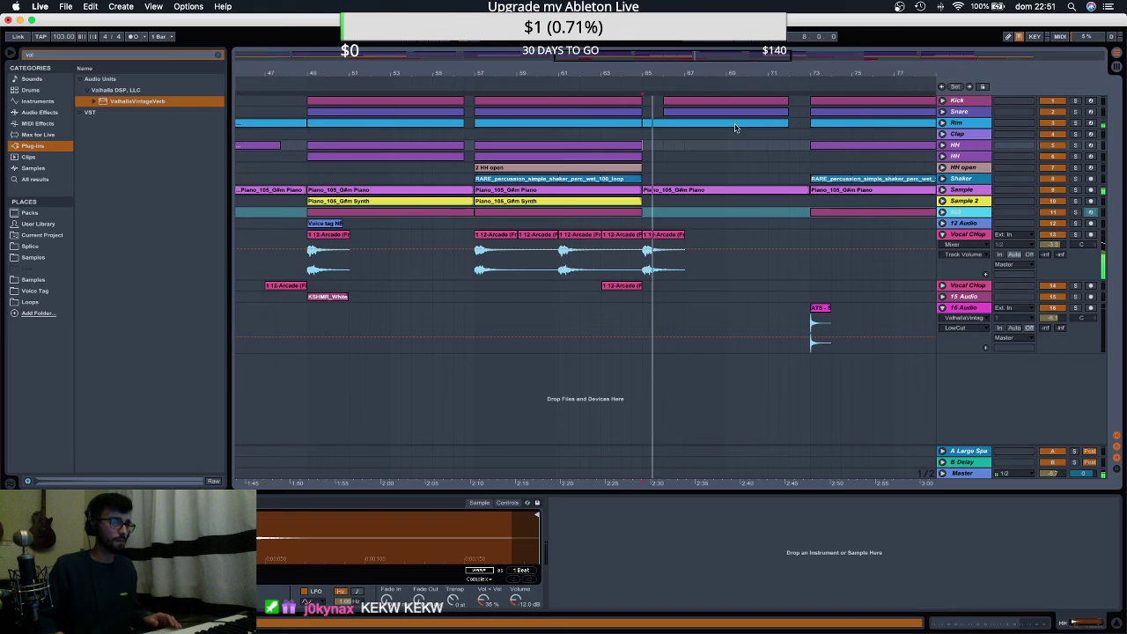
# Search the Splice samples for "clap" and audition MURDA_CLAP_CLACK.wav for the Clap track.
pyautogui.click(959, 135)
pyautogui.moveTo(812, 76); pyautogui.dragTo(748, 18)
pyautogui.click(68, 56)
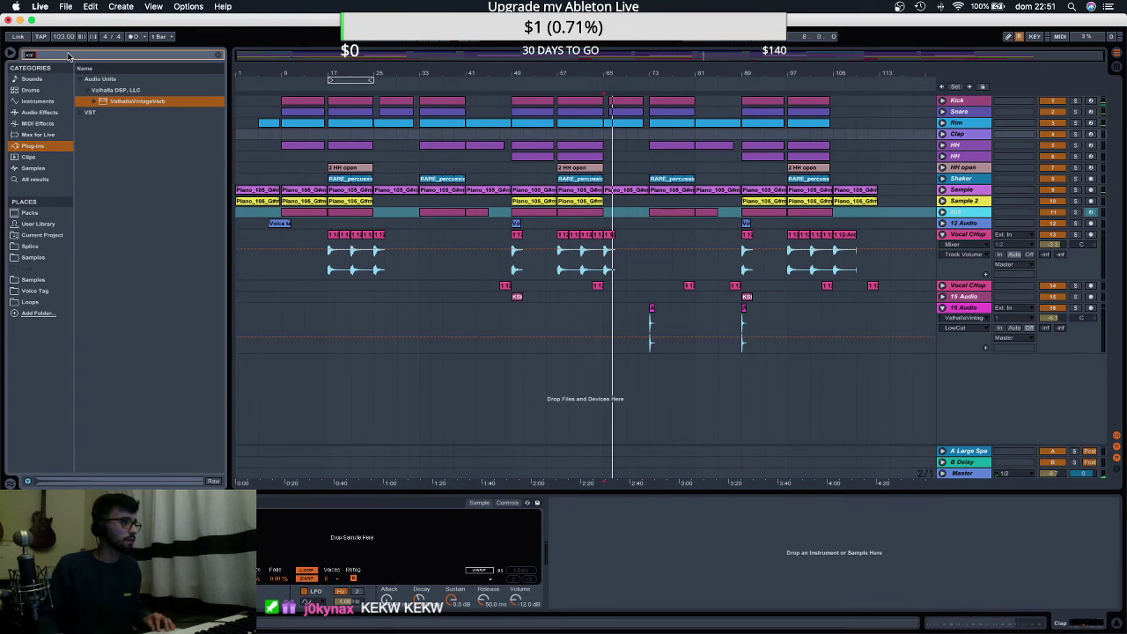
pyautogui.write('clap')
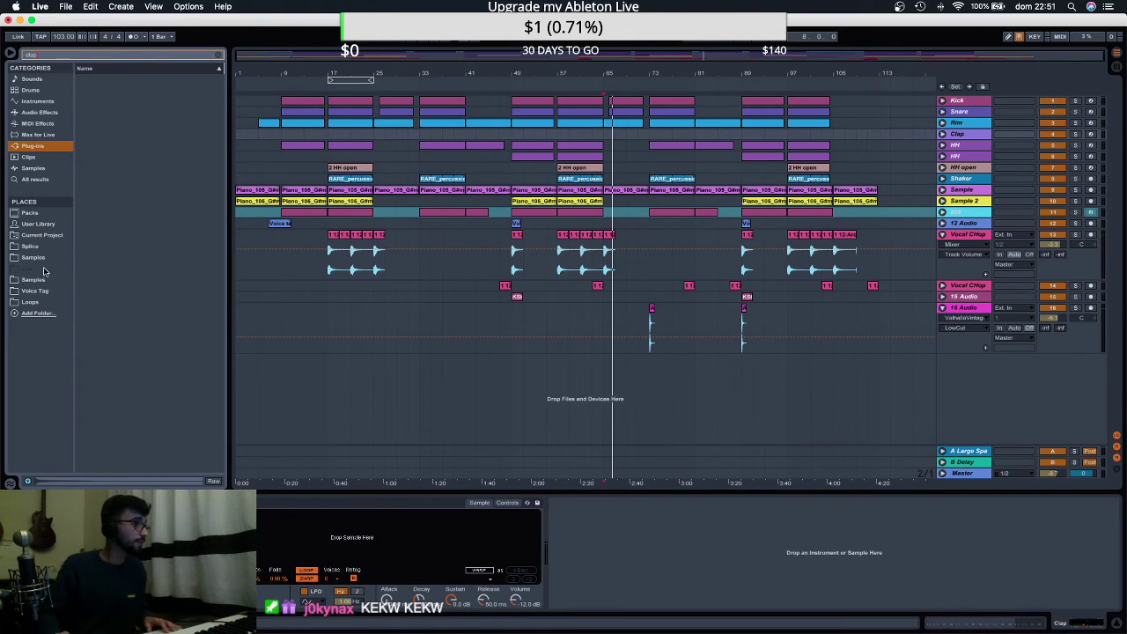
pyautogui.click(30, 245)
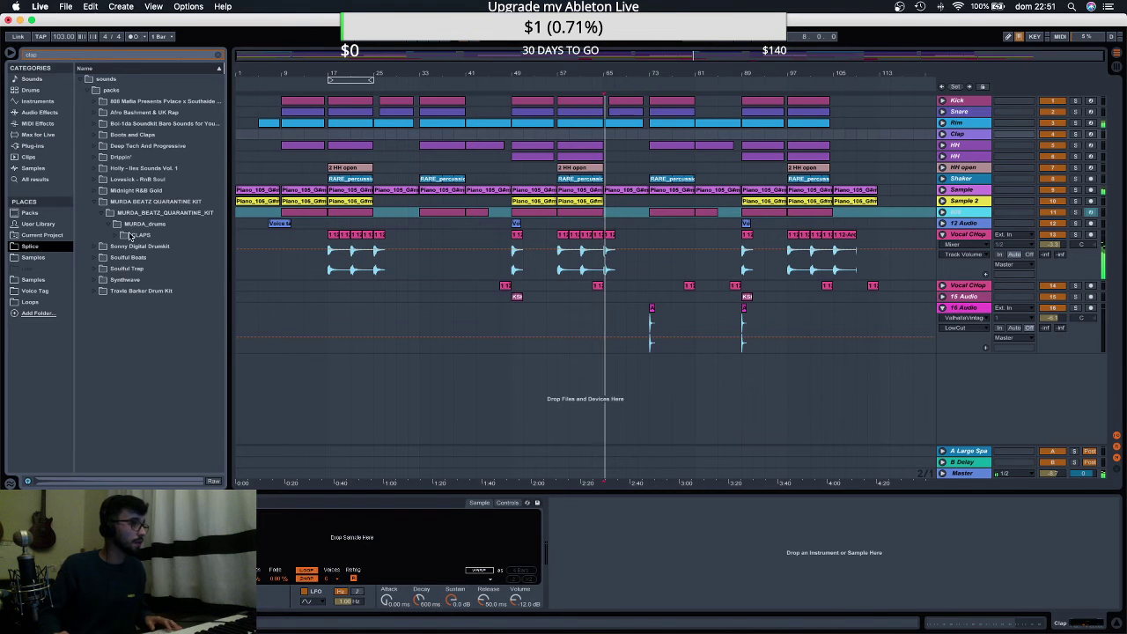
pyautogui.click(145, 269)
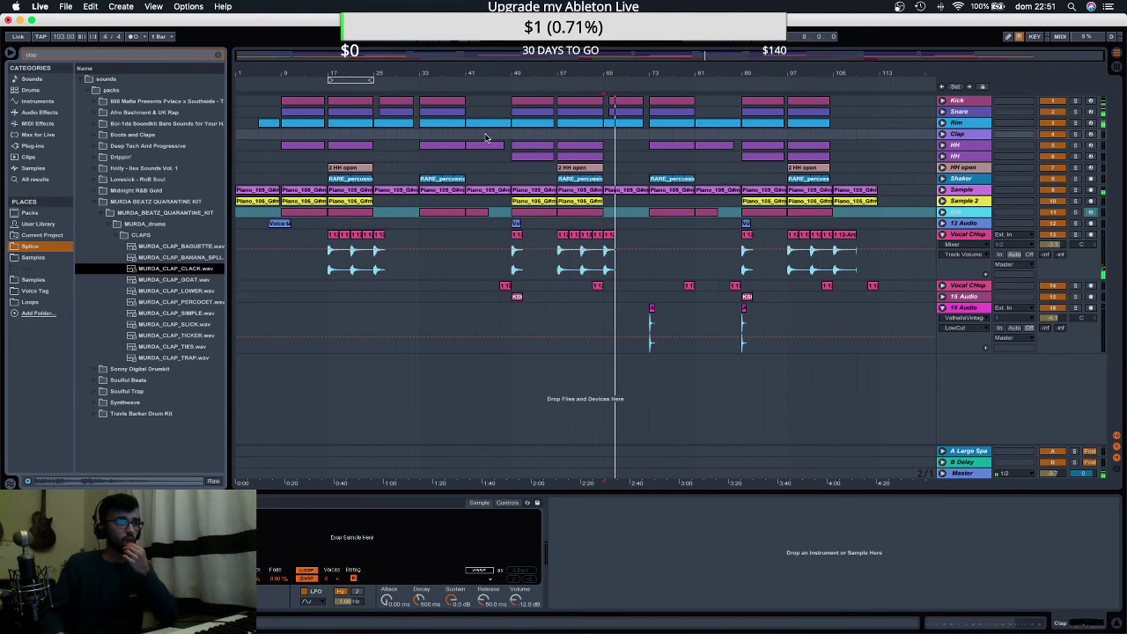
# Copy the second HH track's clip at bar 57 onto the Clap track.
pyautogui.click(588, 156)
pyautogui.moveTo(590, 158); pyautogui.dragTo(591, 135)
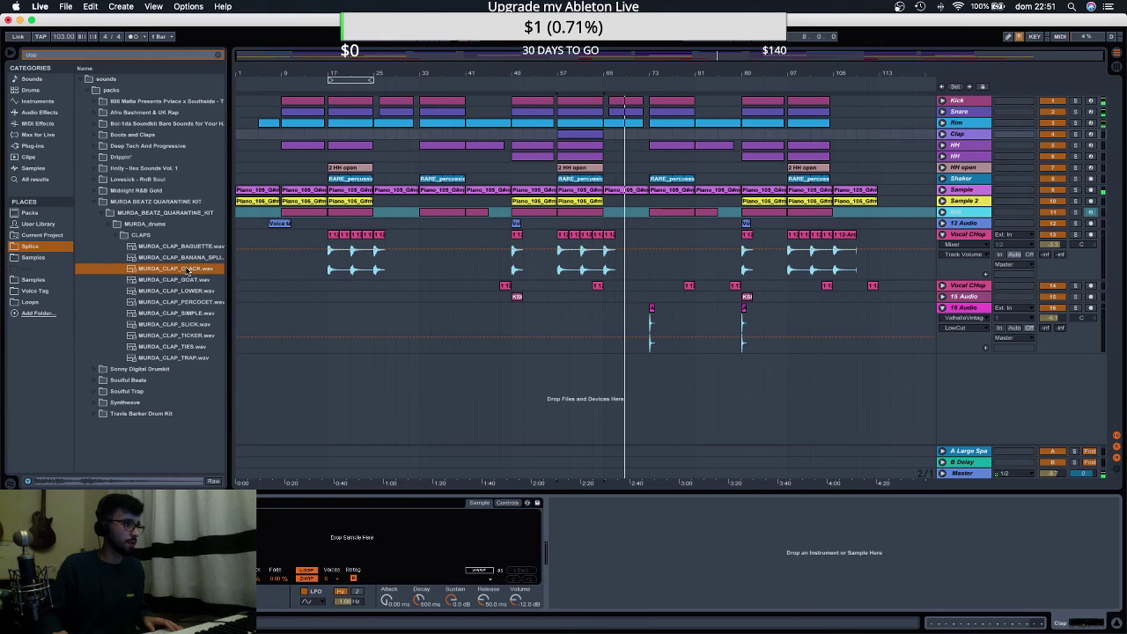
# Audition more MURDA claps, load MURDA_CLAP_SIMPLE.wav into the Clap track's sampler in one-shot mode, and play the section from bar 57.
pyautogui.click(185, 280)
pyautogui.click(185, 291)
pyautogui.click(185, 302)
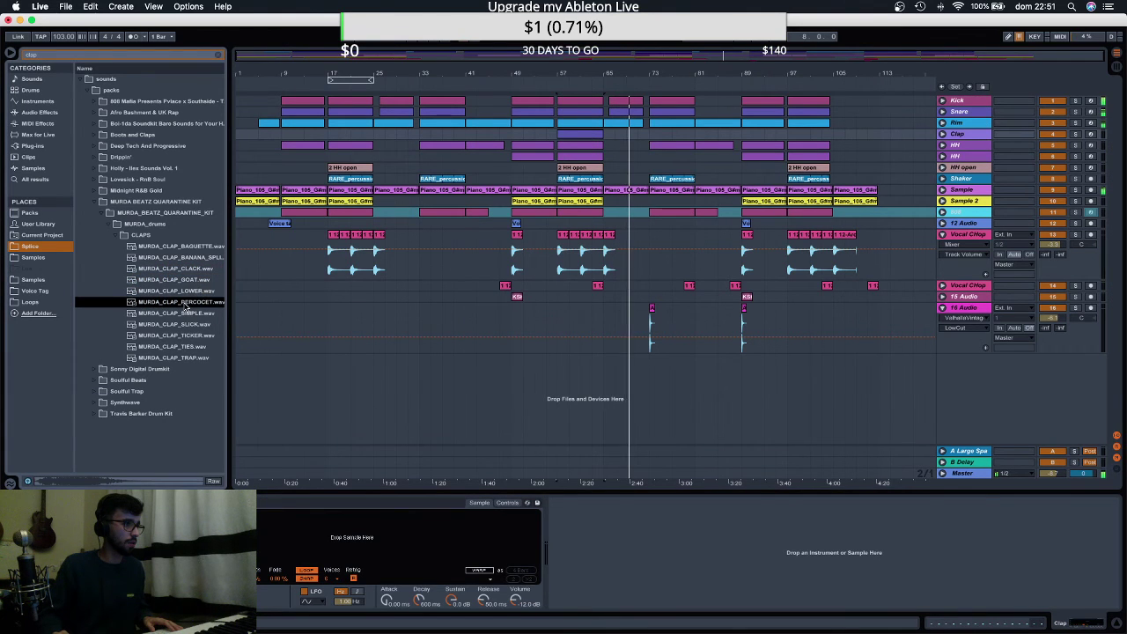
pyautogui.click(188, 314)
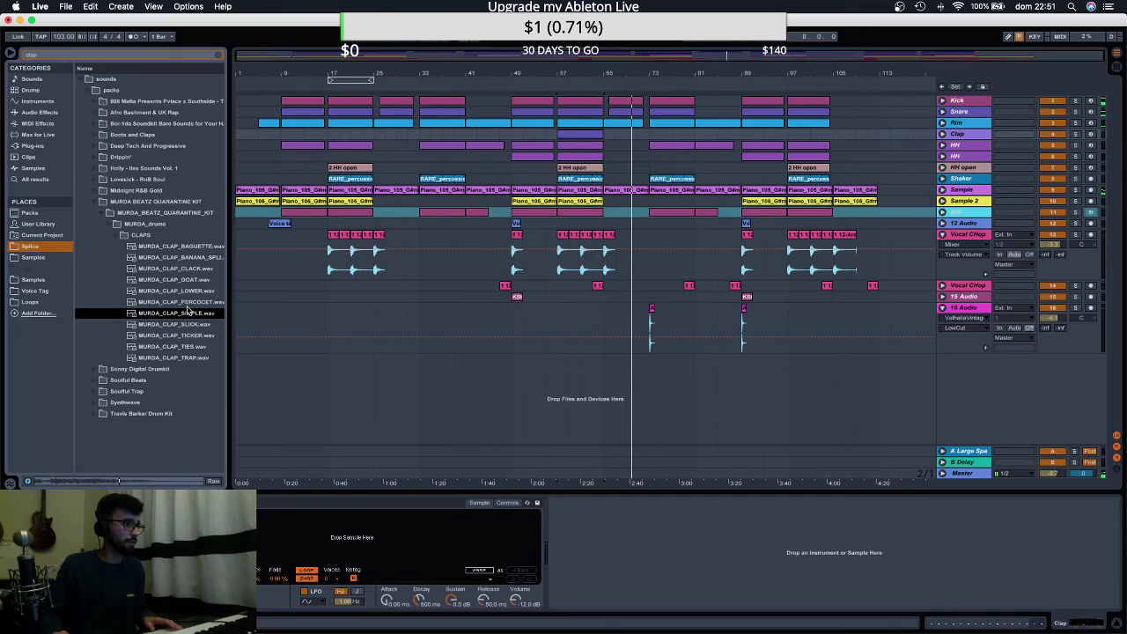
pyautogui.moveTo(187, 313); pyautogui.dragTo(291, 528)
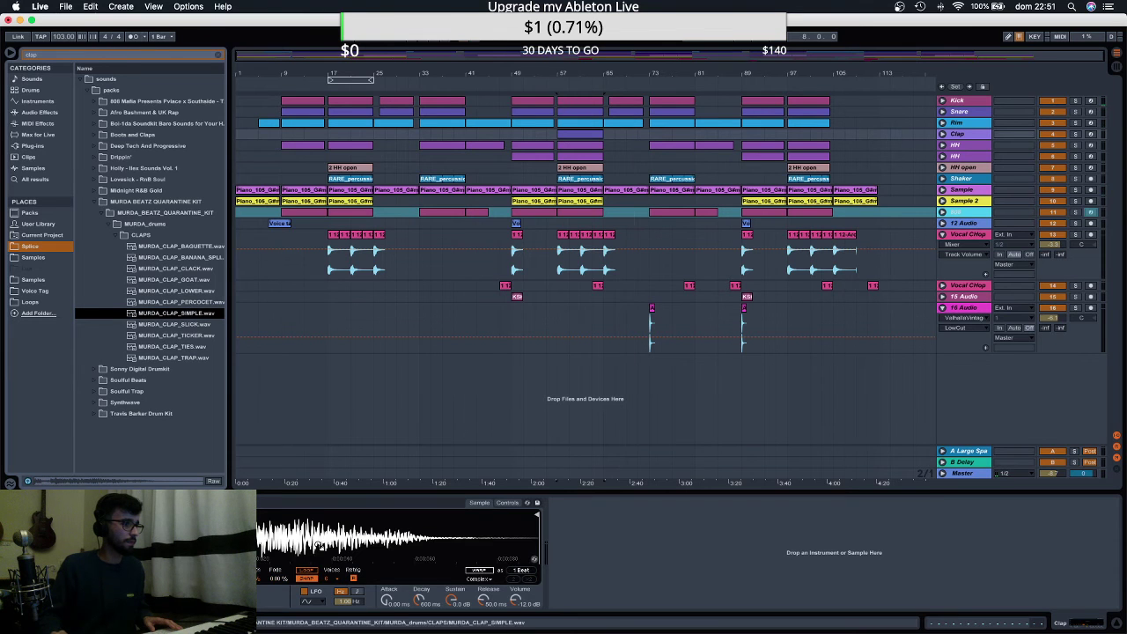
pyautogui.click(165, 551)
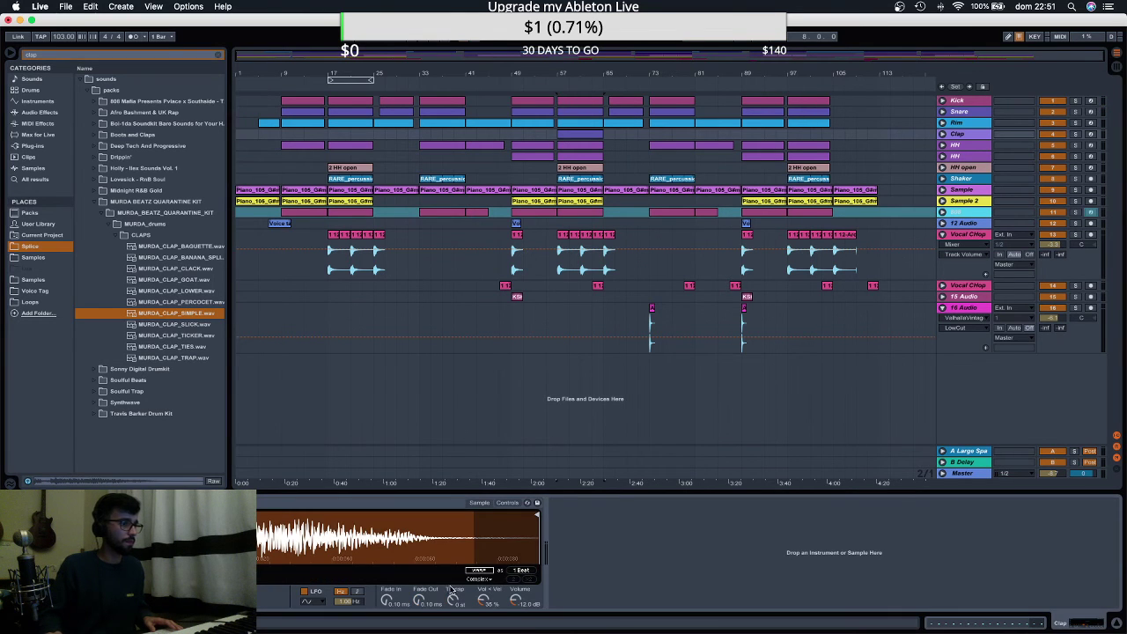
pyautogui.press('space')
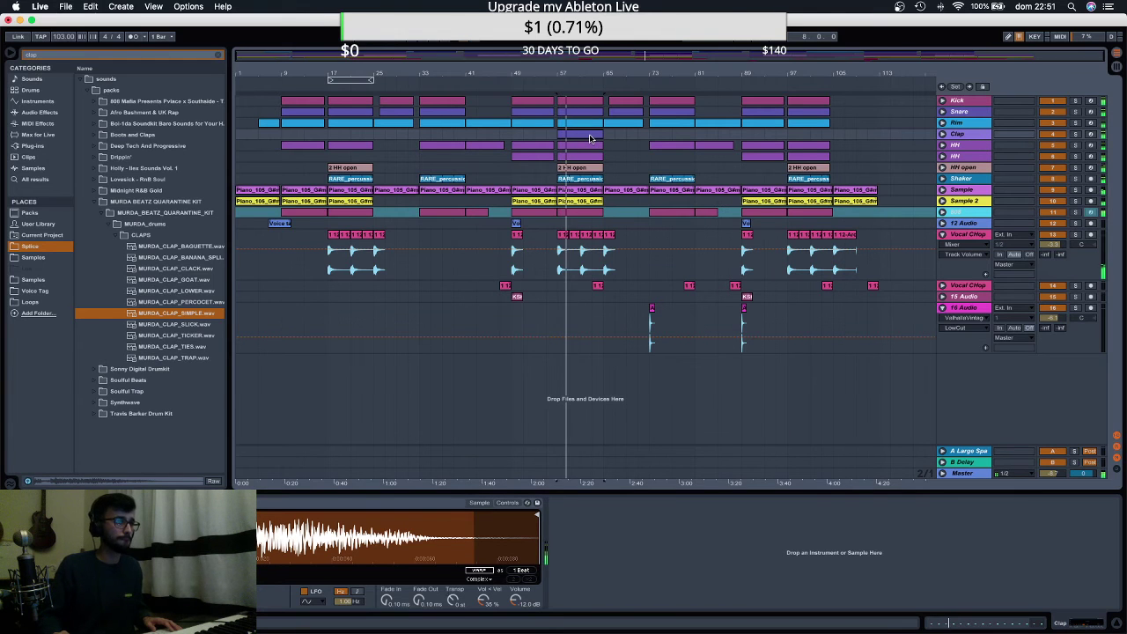
# Copy the Clap track's bar 57 clip to bar 97 and bar 17 on the same track.
pyautogui.moveTo(588, 137); pyautogui.dragTo(822, 130)
pyautogui.scroll(5, 831, 147)
pyautogui.scroll(-5, 755, 97)
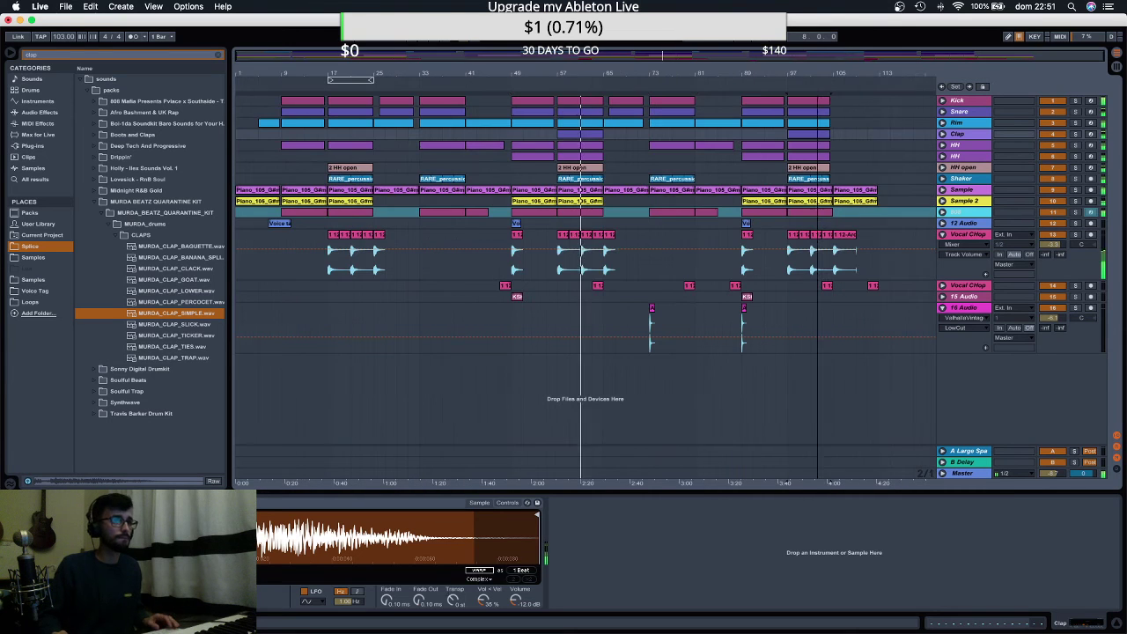
pyautogui.moveTo(361, 136); pyautogui.dragTo(355, 134)
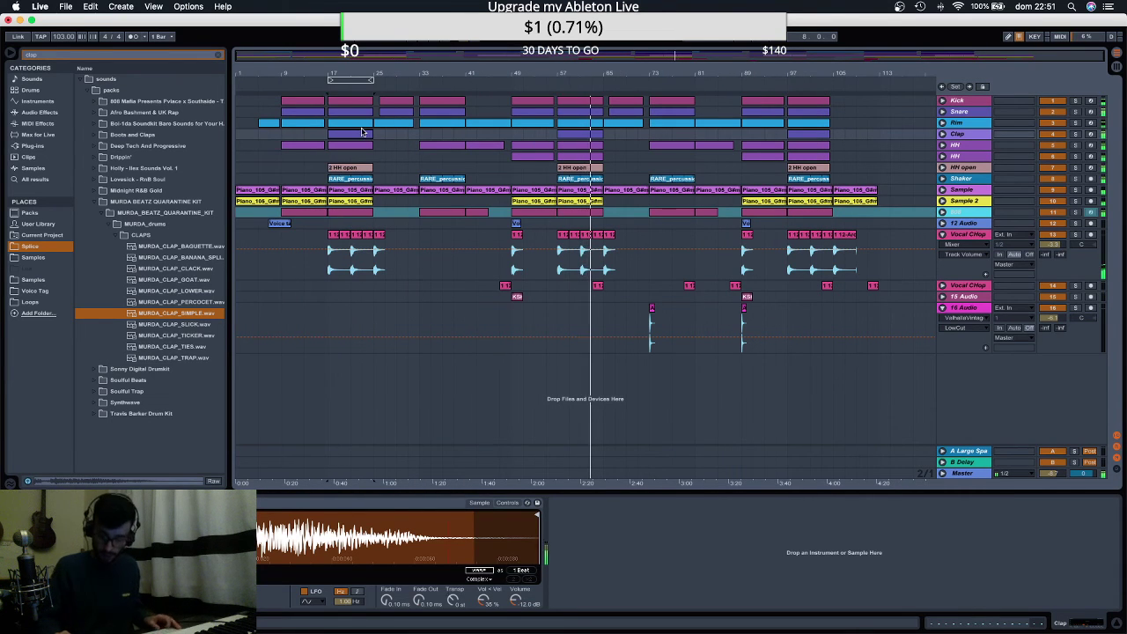
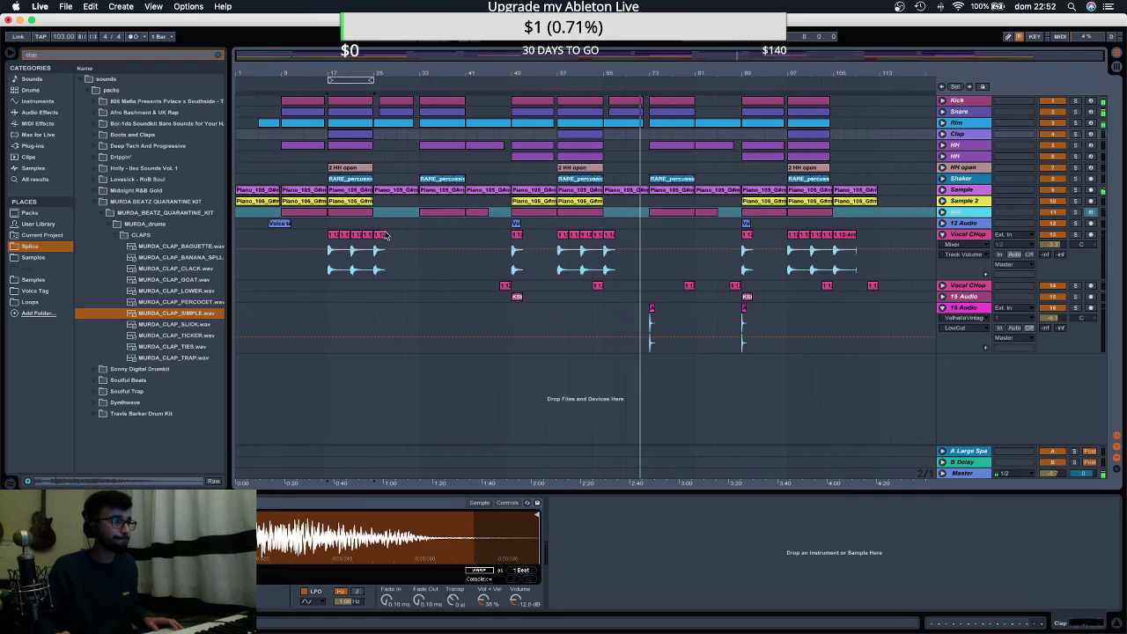
# Extend the Vocal Chop clip endings at bars 25, 65 and 49 so each lasts about four bars.
pyautogui.click(387, 235)
pyautogui.moveTo(614, 235); pyautogui.dragTo(627, 235)
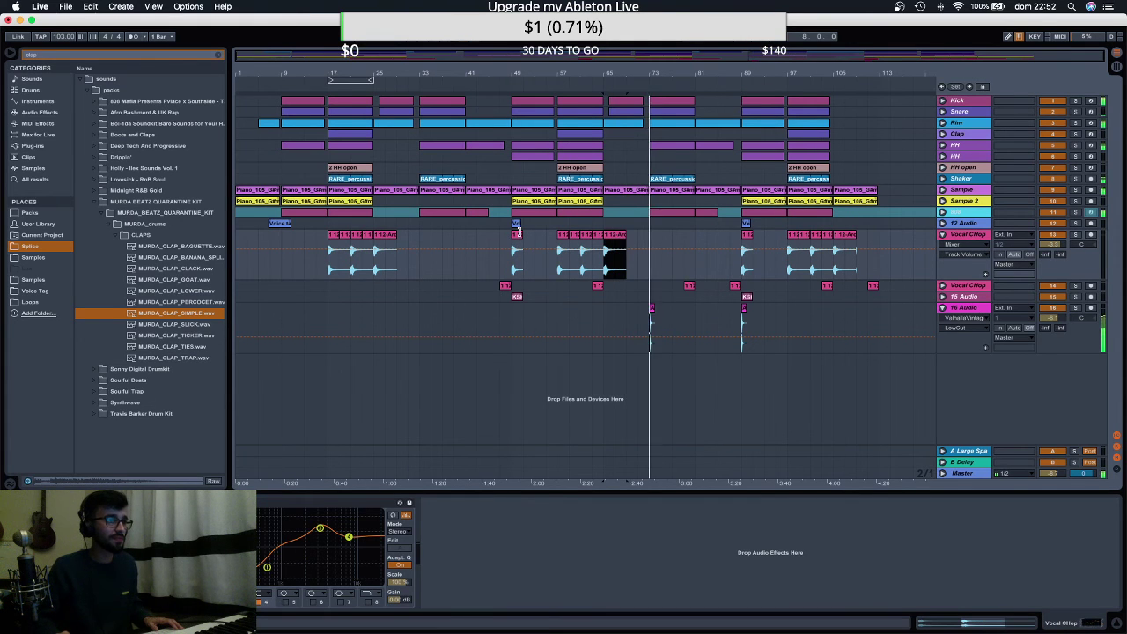
pyautogui.moveTo(521, 235); pyautogui.dragTo(534, 235)
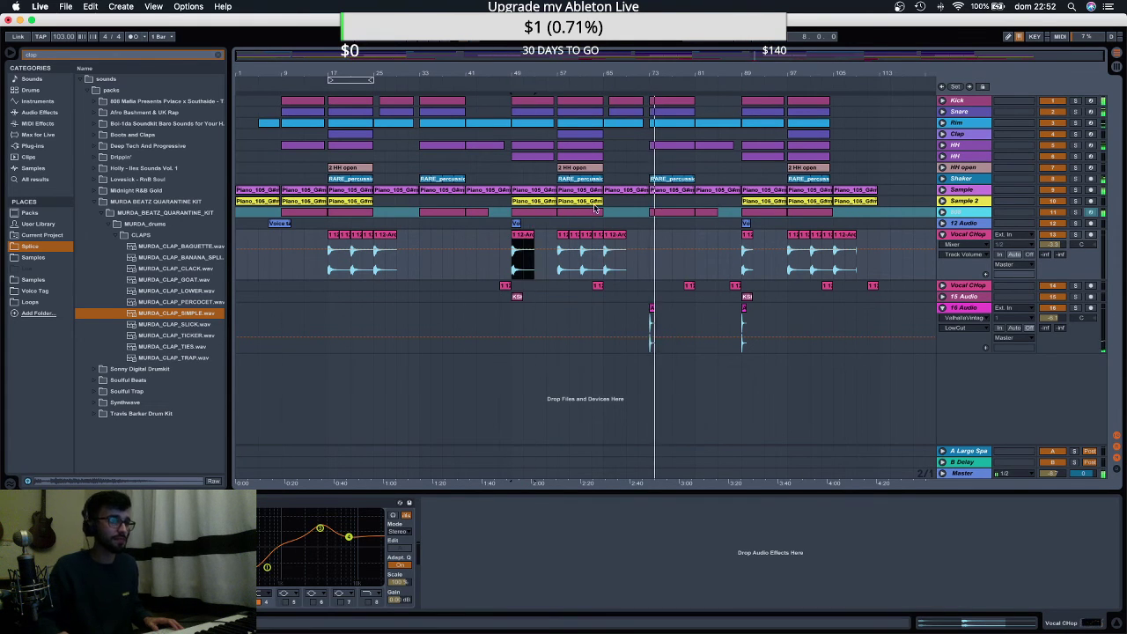
# Unfold and unfreeze the 808 track, and open its MIDI clip at bar 73 for note editing.
pyautogui.click(941, 212)
pyautogui.rightClick(969, 216)
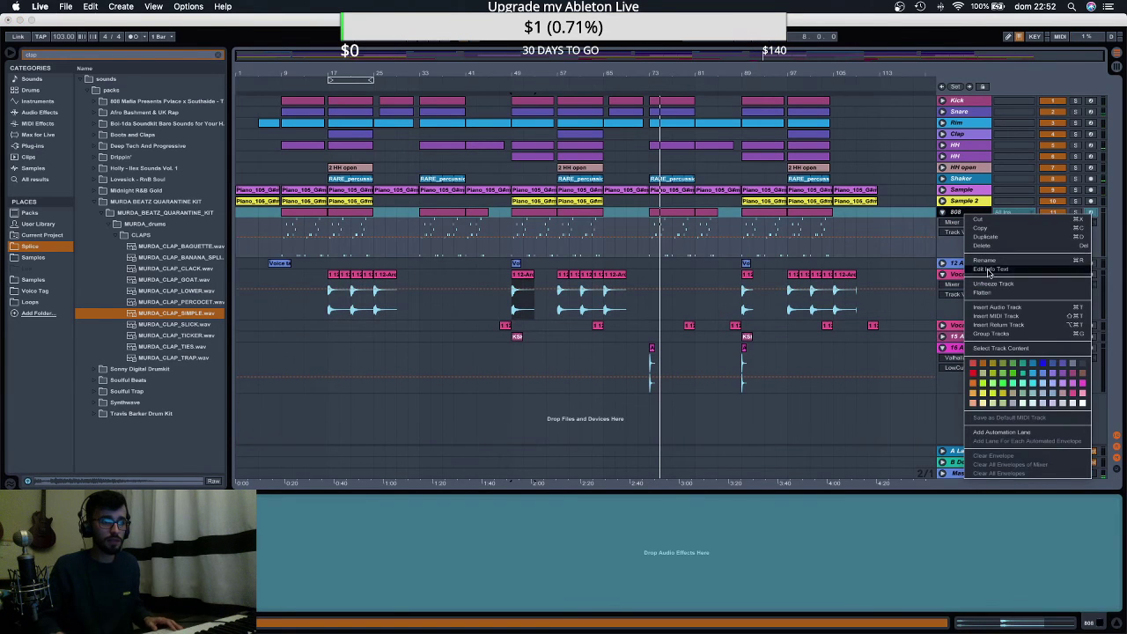
pyautogui.click(906, 264)
pyautogui.doubleClick(687, 215)
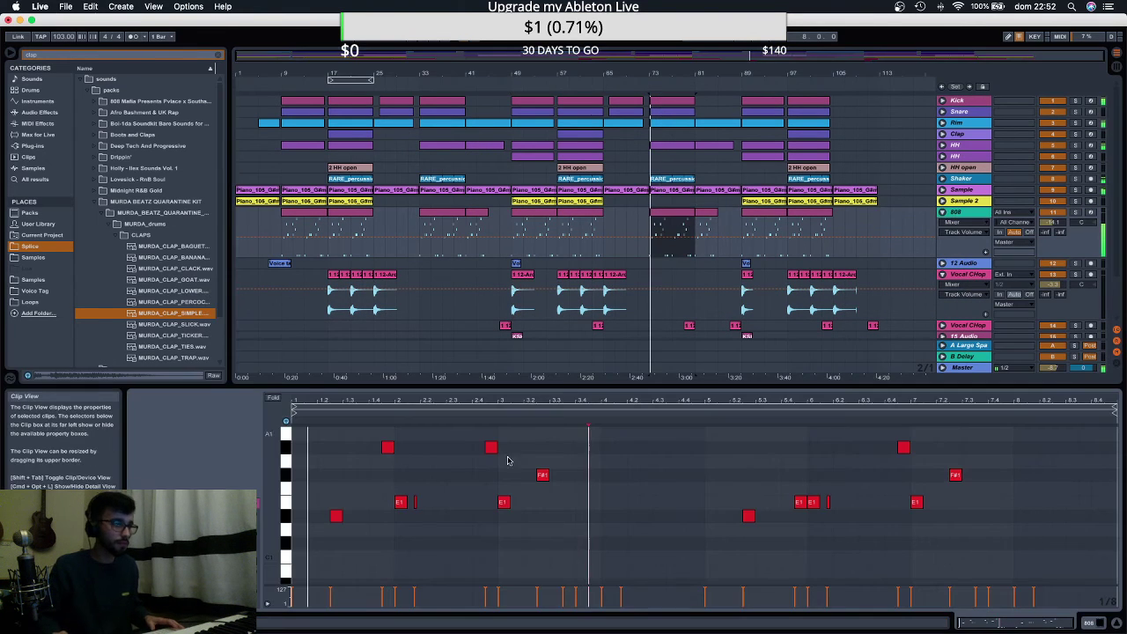
# Move the first G#1 note of the 808 clip down to E1 and earlier, to beat 1.4.
pyautogui.doubleClick(388, 451)
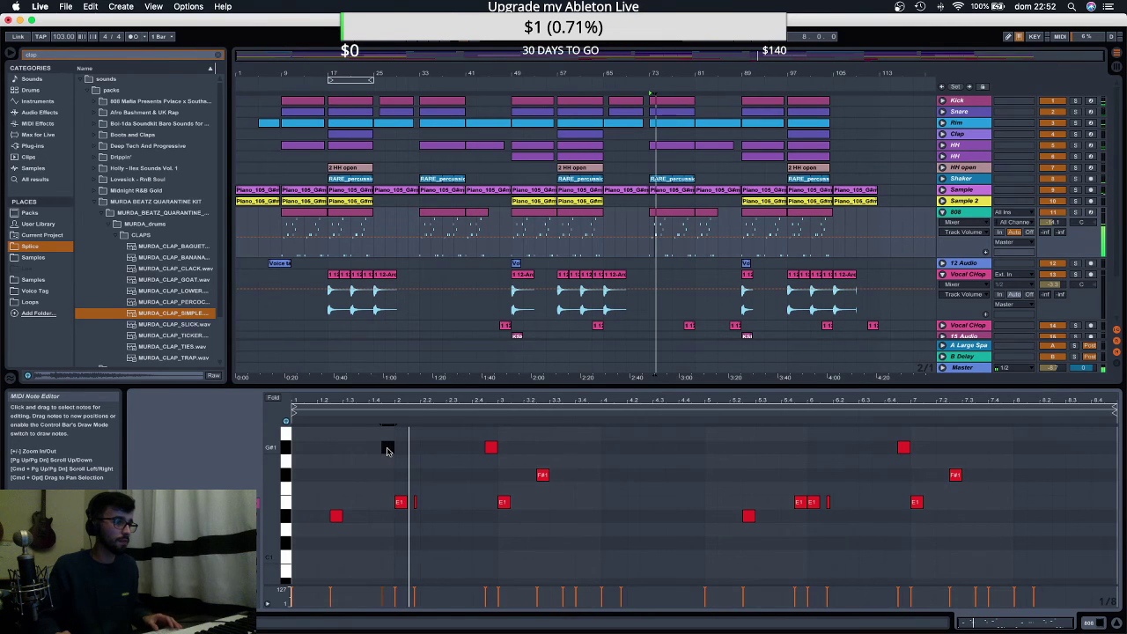
pyautogui.scroll(1, 388, 451)
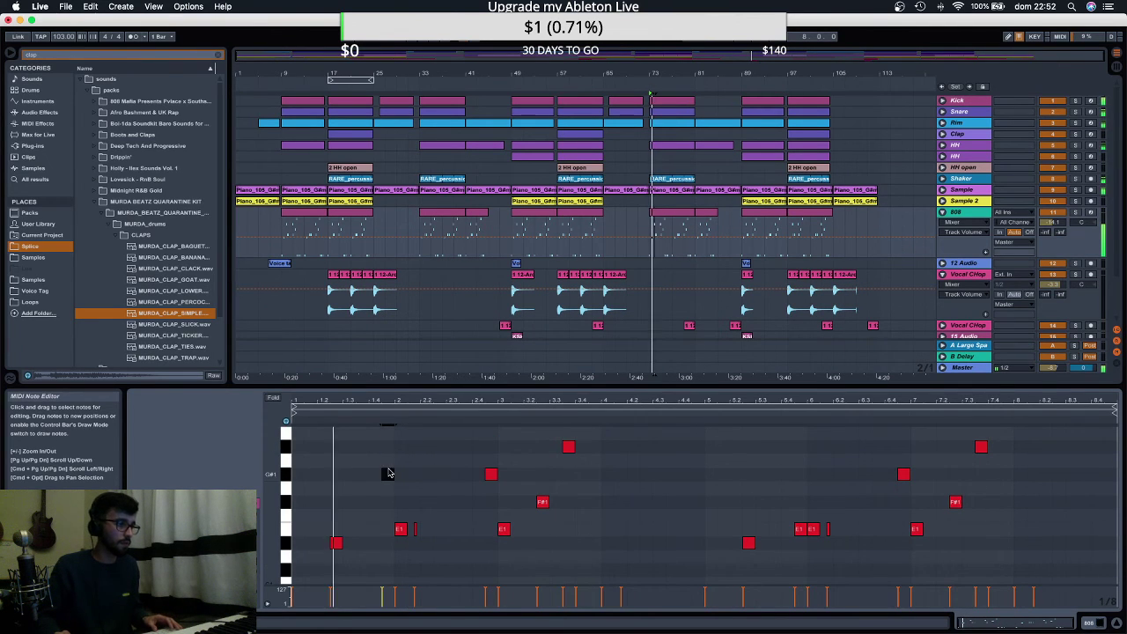
pyautogui.moveTo(387, 476); pyautogui.dragTo(377, 509)
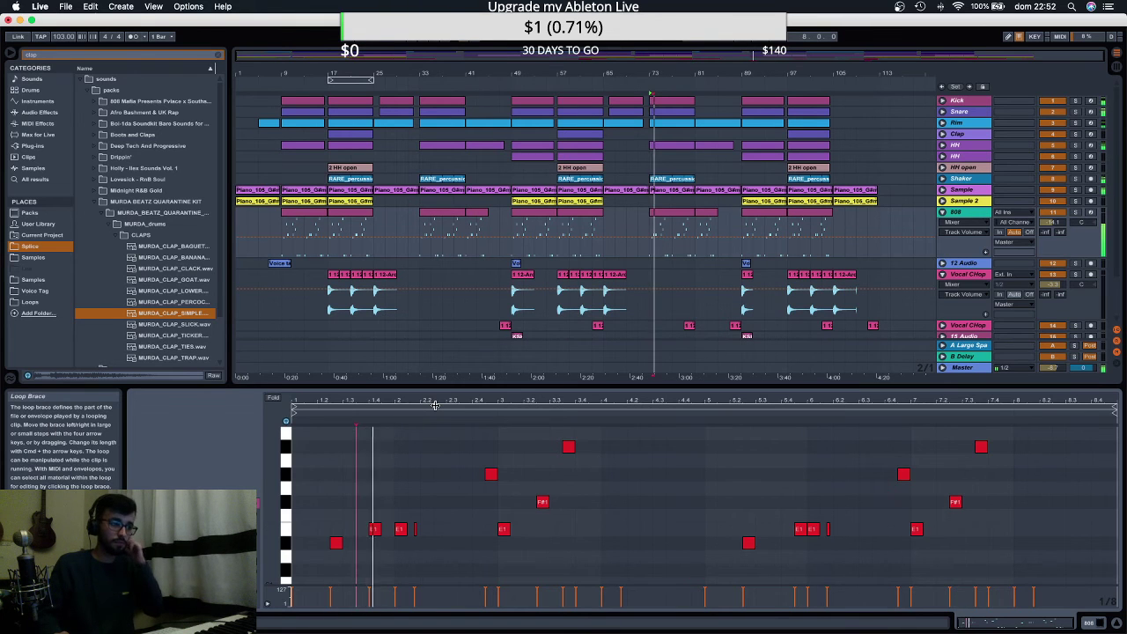
# Delete the two E1 notes just after the start of bar 2 in the 808 clip and play it back.
pyautogui.doubleClick(403, 532)
pyautogui.press('space')
pyautogui.moveTo(418, 518); pyautogui.dragTo(410, 550)
pyautogui.press('Delete')
pyautogui.press('space')
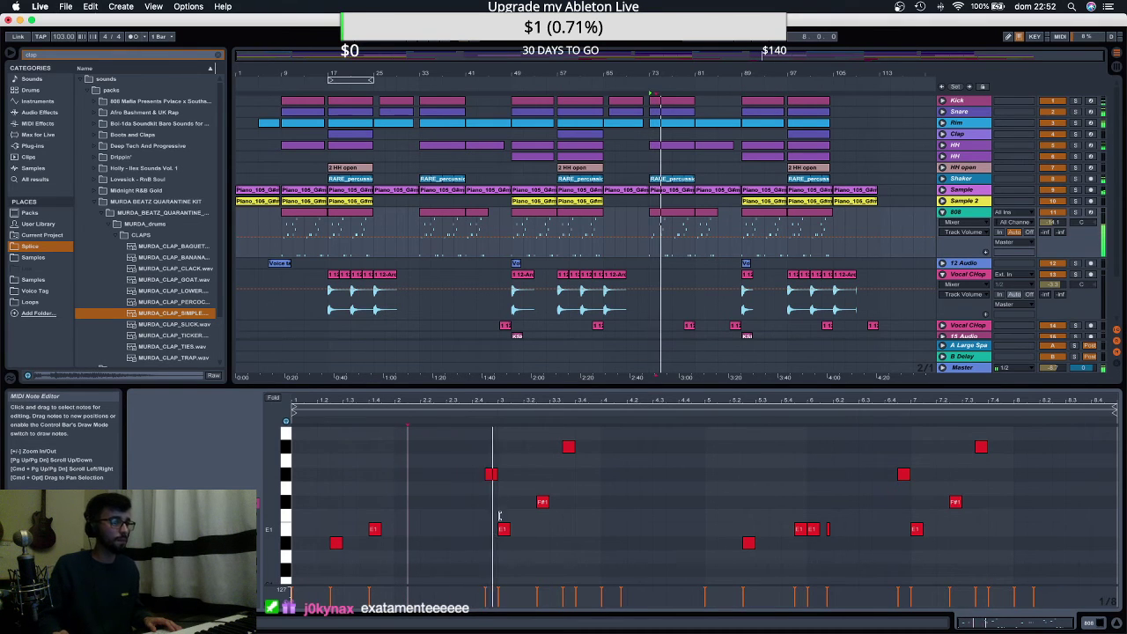
# Delete the G#1 note just before bar 3 and the high note after beat 3.3 in the 808 clip.
pyautogui.doubleClick(491, 474)
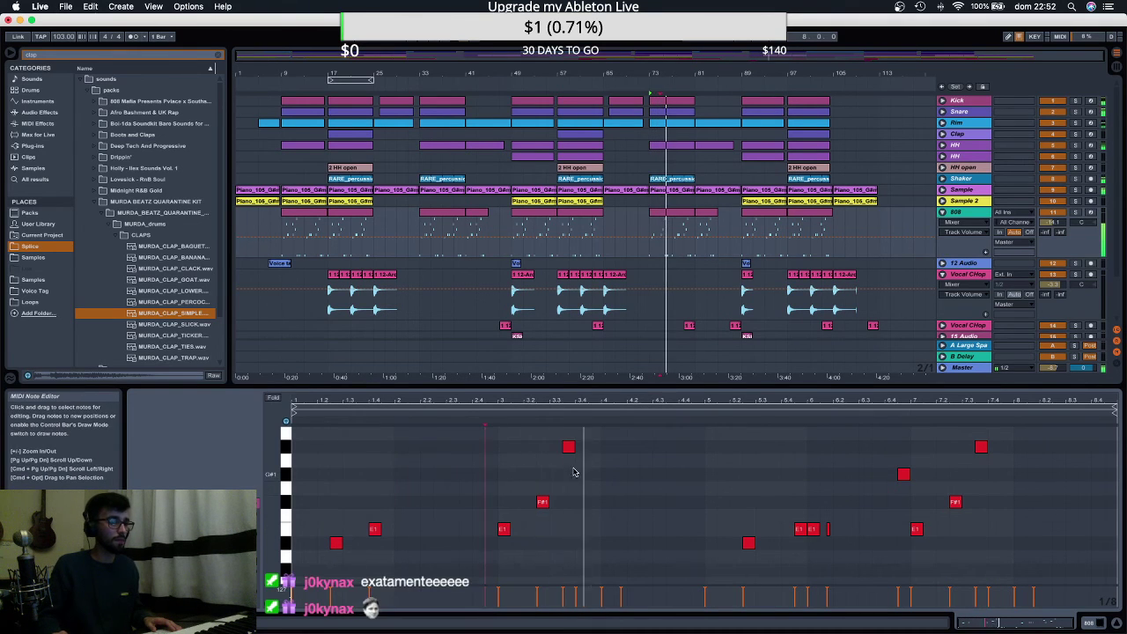
pyautogui.scroll(-2, 571, 475)
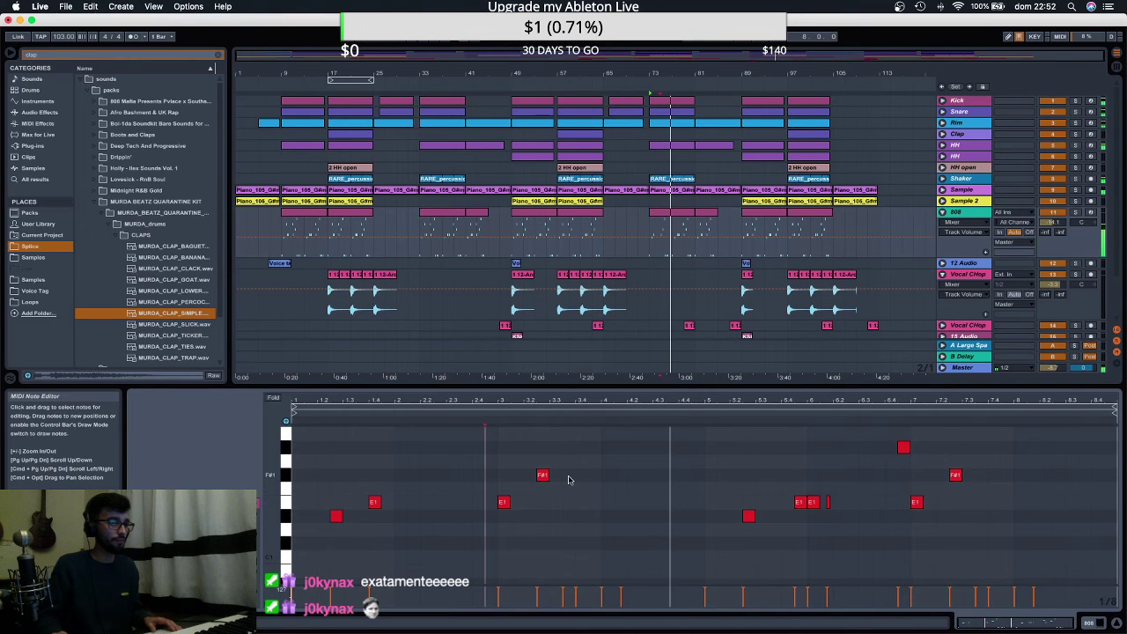
pyautogui.scroll(2, 546, 464)
pyautogui.scroll(-10, 572, 493)
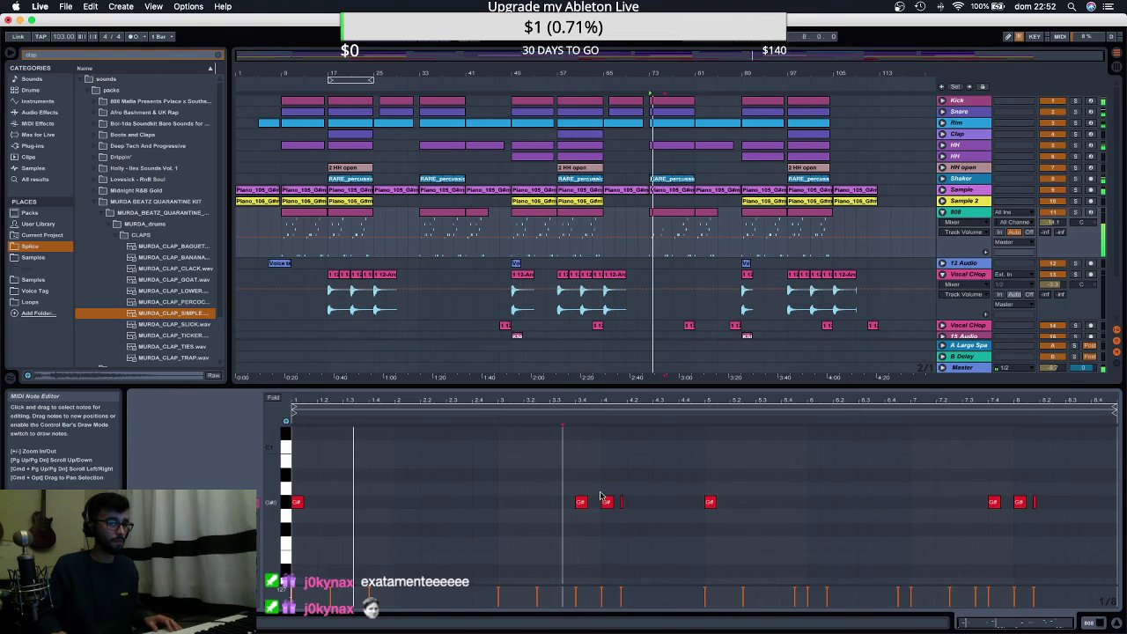
pyautogui.scroll(3, 600, 496)
pyautogui.moveTo(273, 495); pyautogui.dragTo(255, 495)
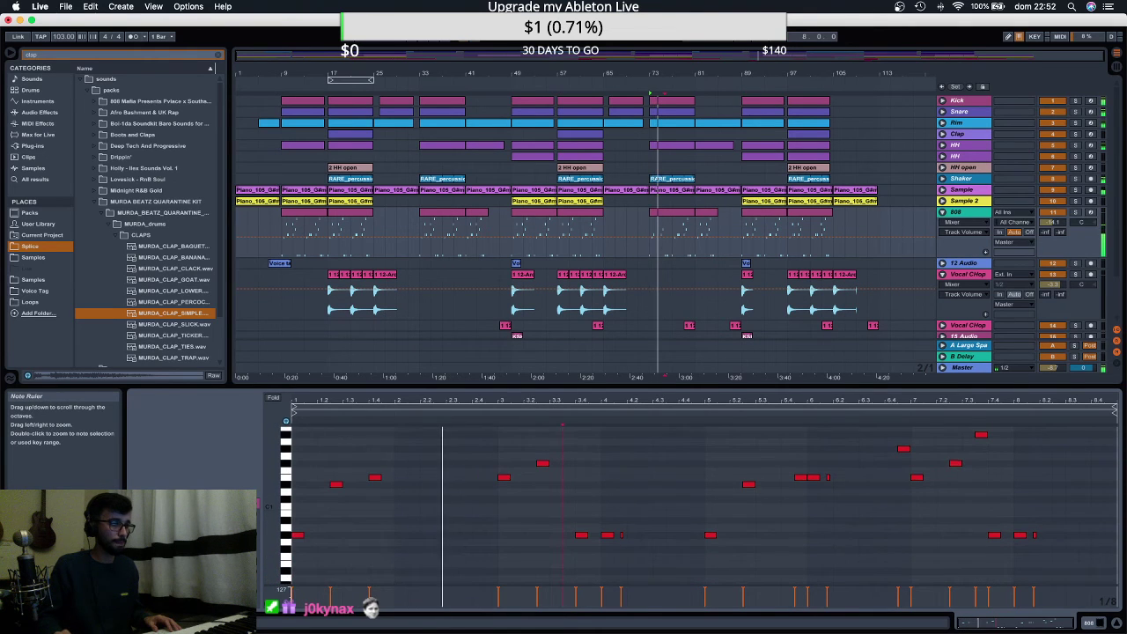
# Replace the 808 clip's second half with a duplicate of its edited first-half notes starting at bar 5, and play it.
pyautogui.click(609, 535)
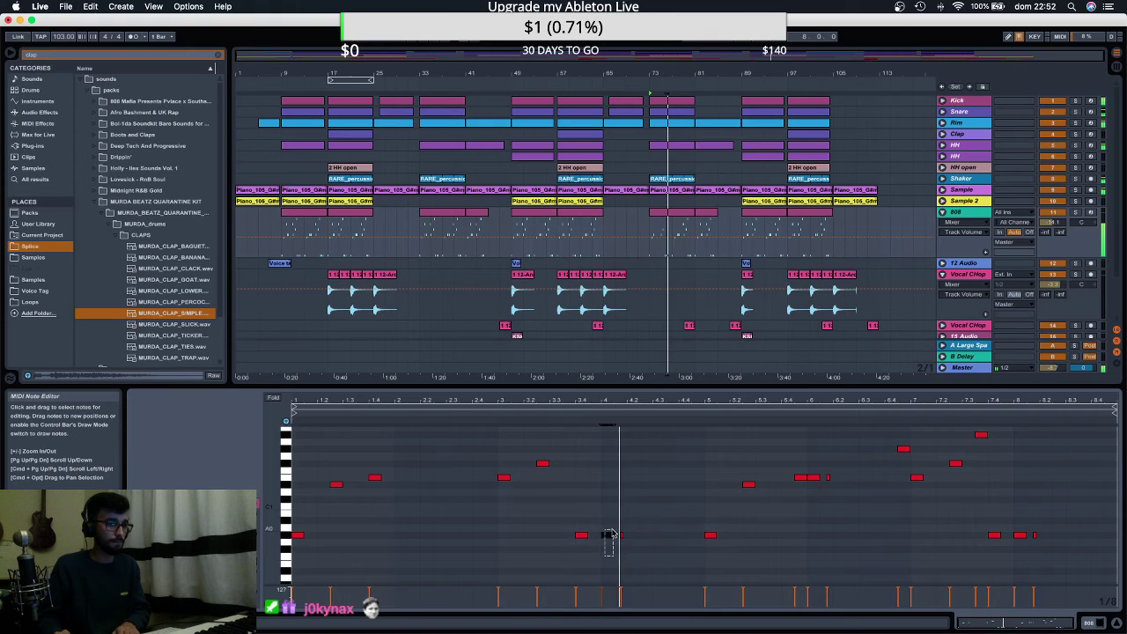
pyautogui.moveTo(693, 554); pyautogui.dragTo(1115, 421)
pyautogui.press('Delete')
pyautogui.press('super+a')
pyautogui.press('super+d')
pyautogui.press('Right')
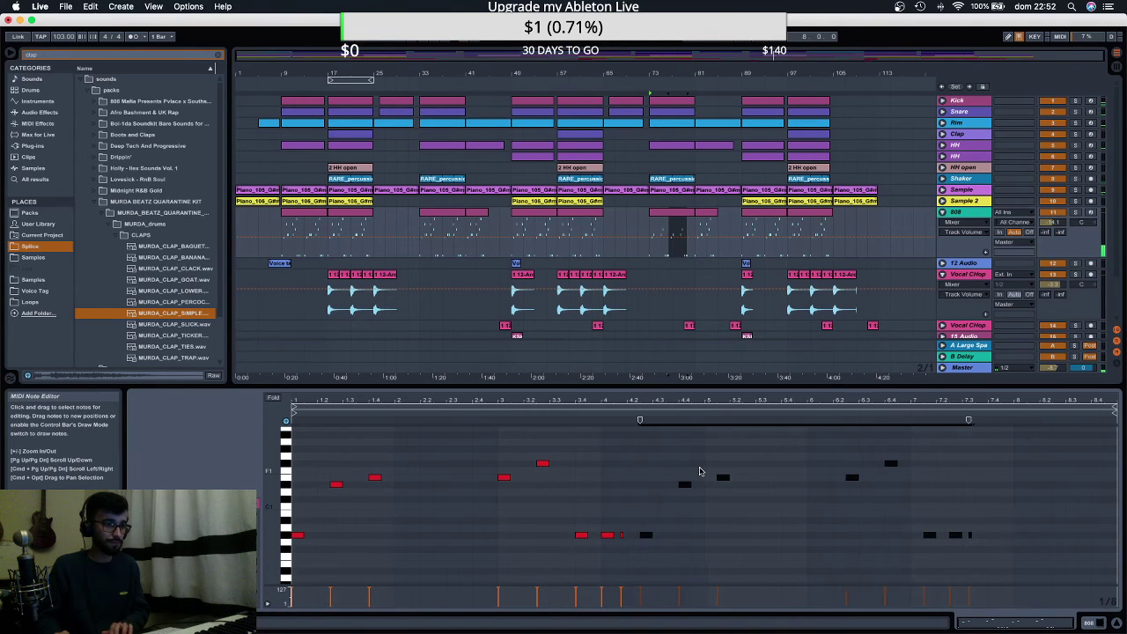
pyautogui.press('Right')
pyautogui.press('Right')
pyautogui.press('Right')
pyautogui.press('Right')
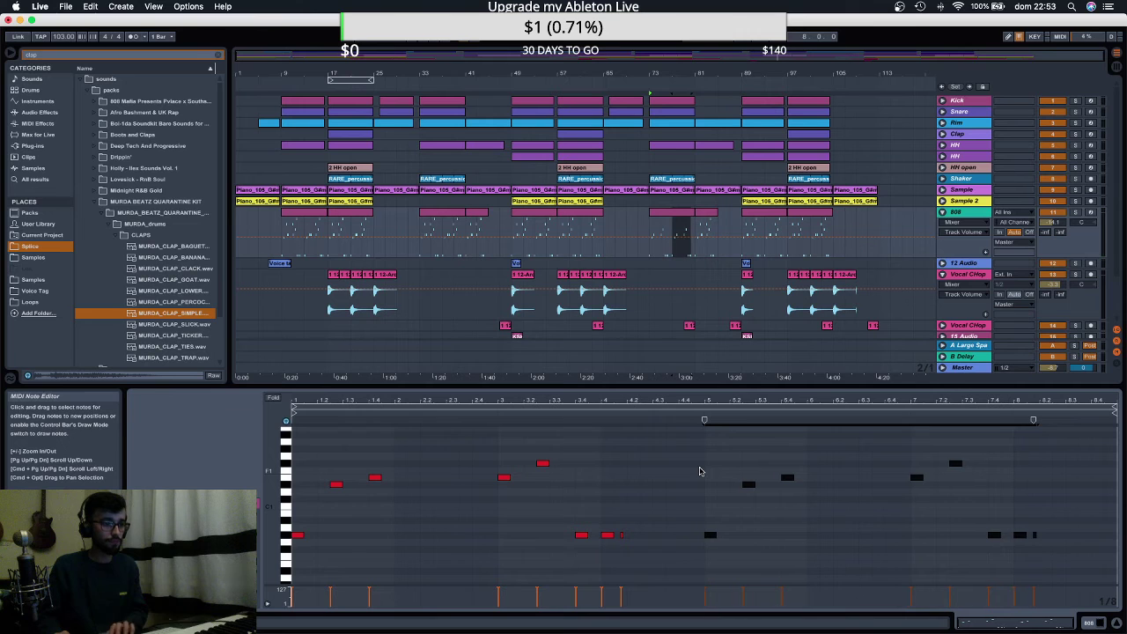
pyautogui.press('space')
# Duplicate the edited 808 clip to bar 81, shorten that copy to four bars, and copy both clips to bar 33.
pyautogui.click(680, 213)
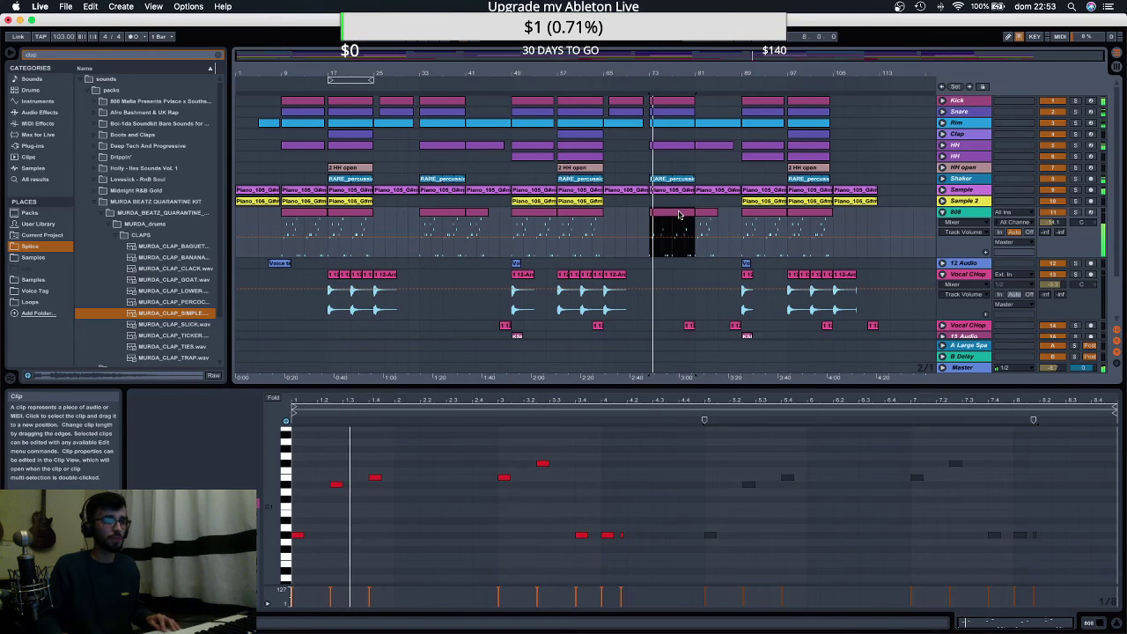
pyautogui.press('super+d')
pyautogui.moveTo(724, 213); pyautogui.dragTo(443, 232)
pyautogui.keyDown('shift'); pyautogui.click(674, 213); pyautogui.keyUp('shift')
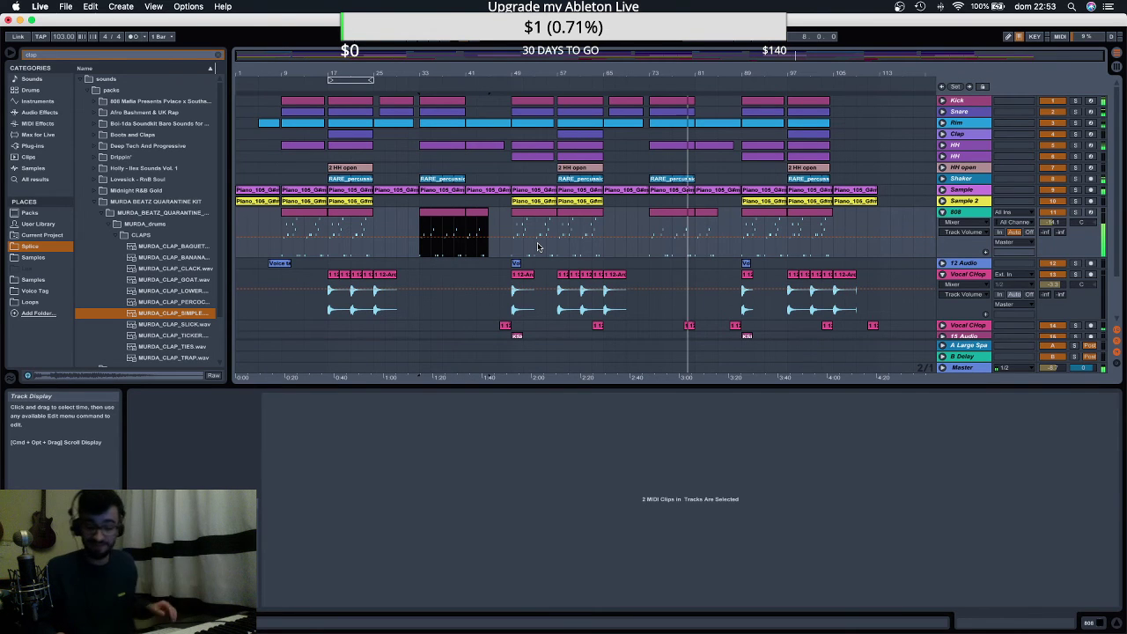
pyautogui.click(515, 229)
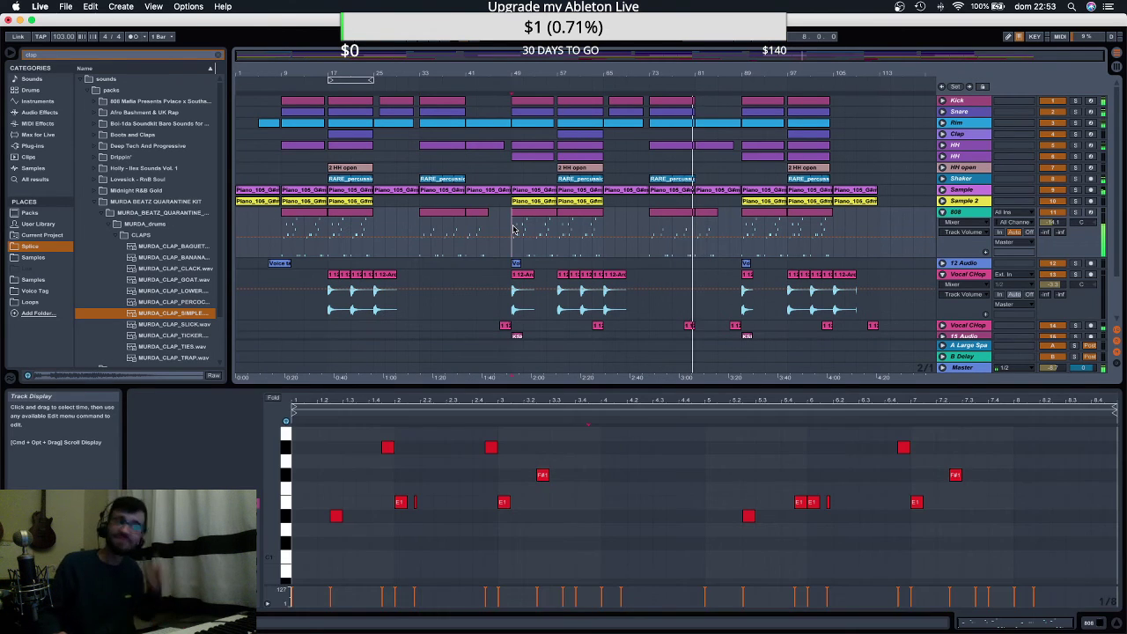
# Copy the 16 Audio crash from bar 89 to bars 93, 97 and 101, and the 15 Audio clip to bar 9.
pyautogui.scroll(-3, 743, 296)
pyautogui.click(744, 296)
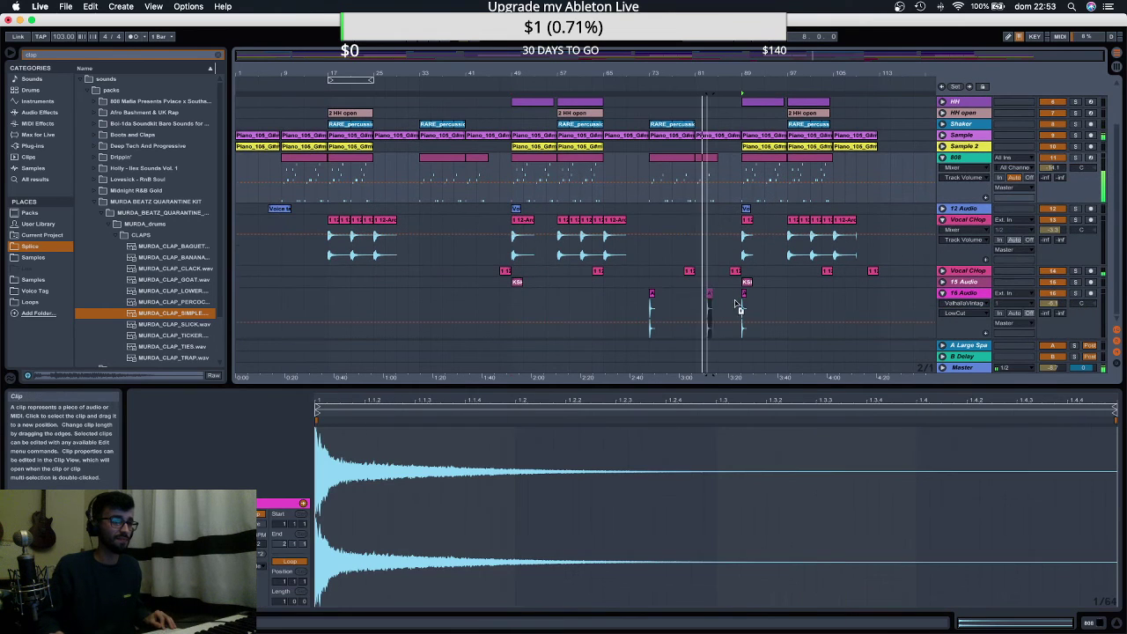
pyautogui.moveTo(747, 304)
pyautogui.mouseDown()
pyautogui.moveTo(791, 304)
pyautogui.moveTo(767, 298)
pyautogui.mouseUp()
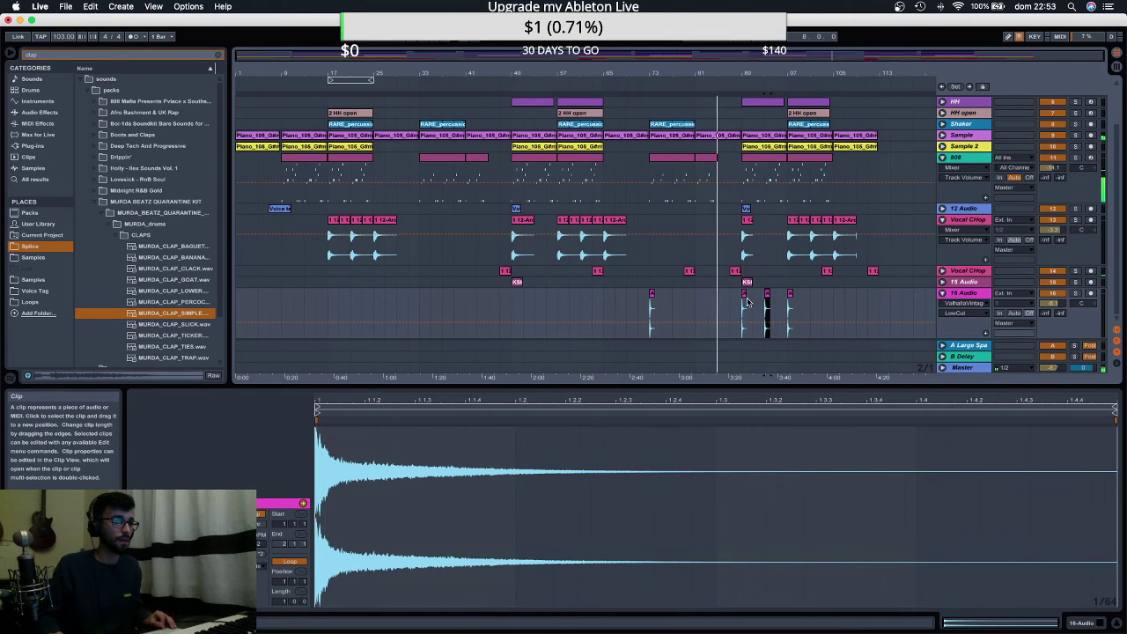
pyautogui.moveTo(791, 294); pyautogui.dragTo(815, 299)
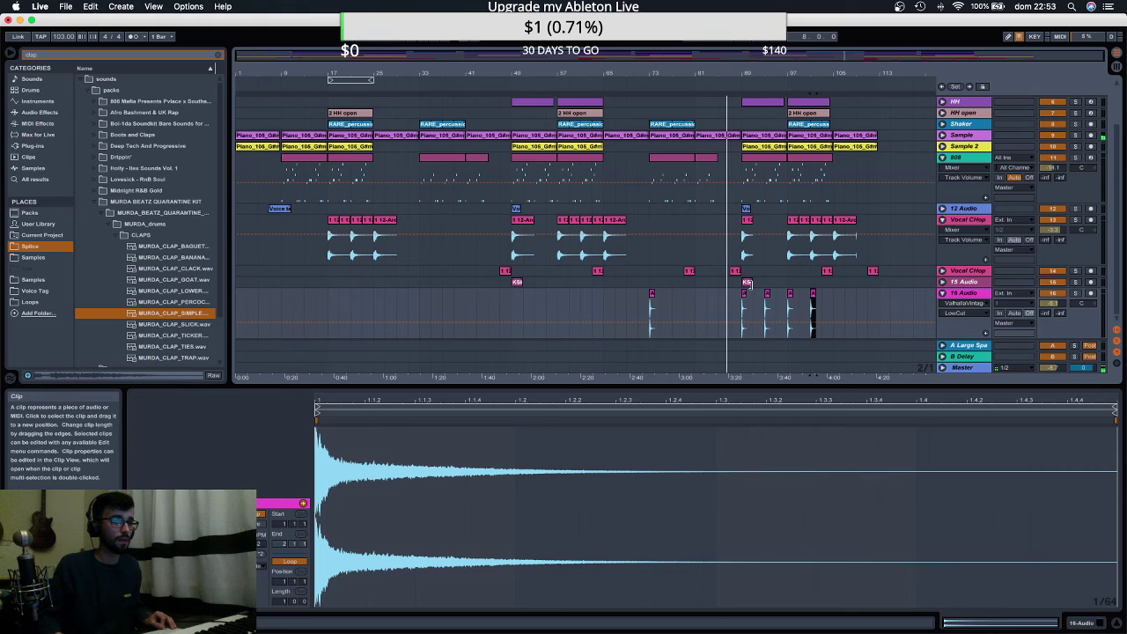
pyautogui.moveTo(747, 282); pyautogui.dragTo(285, 282)
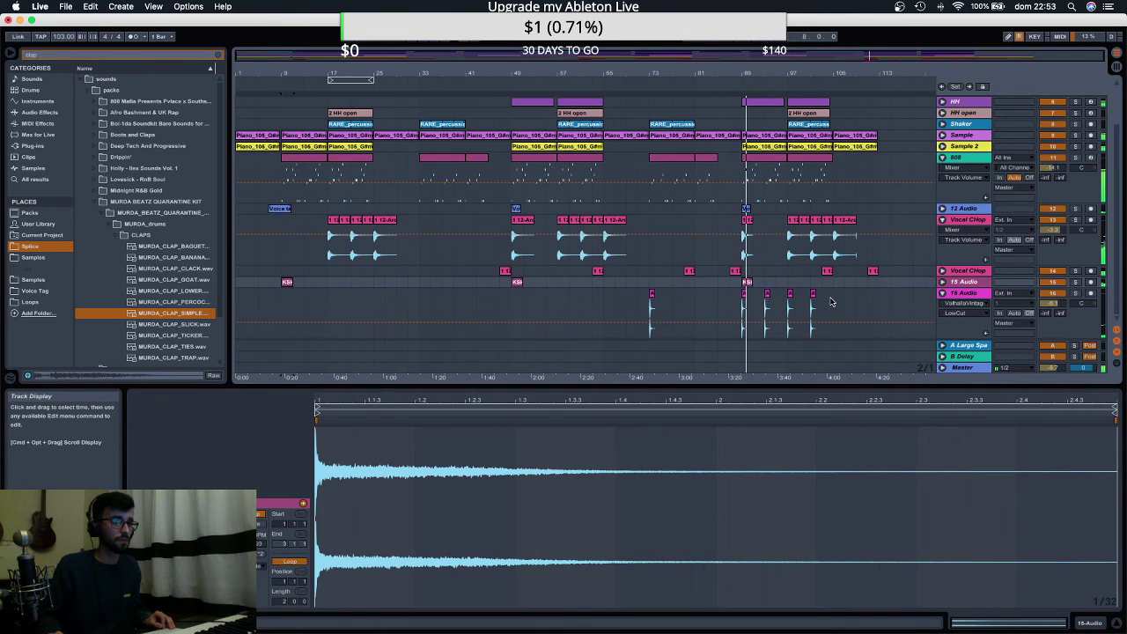
# Consolidate the four 16 Audio crashes from bar 89 to bar 105 into one clip.
pyautogui.moveTo(832, 303); pyautogui.dragTo(744, 307)
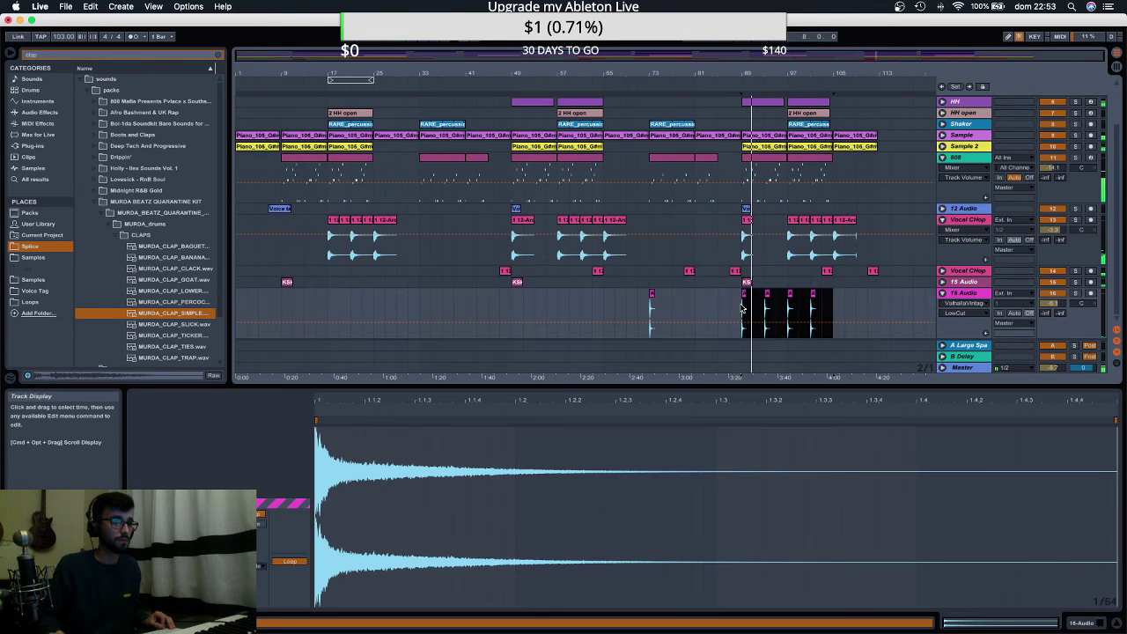
pyautogui.press('super+j')
pyautogui.press('Return')
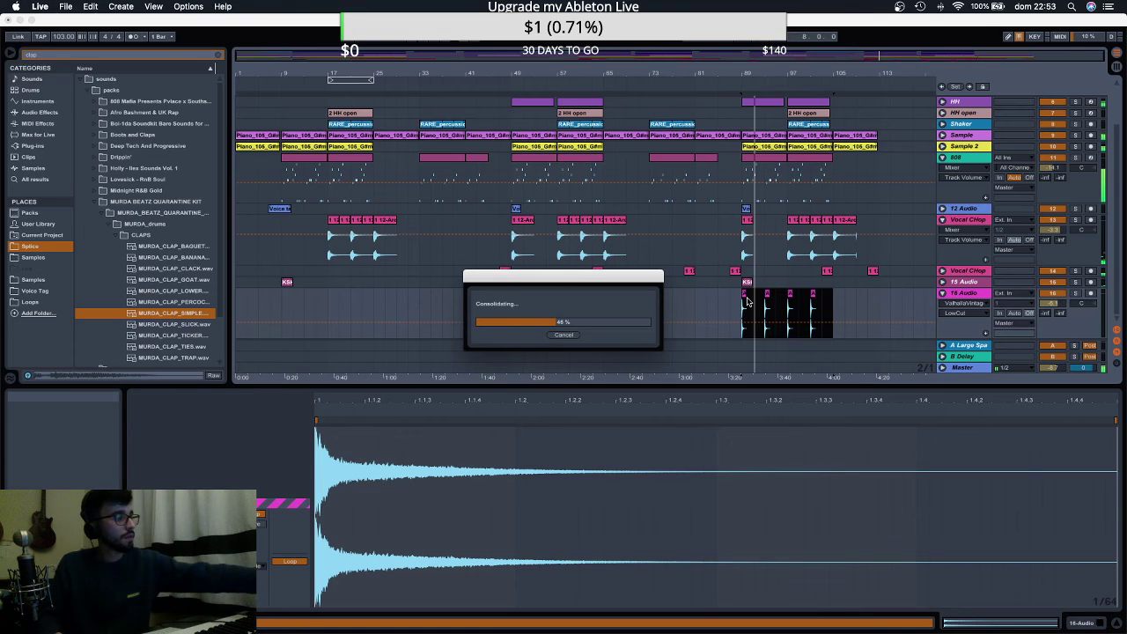
pyautogui.press('super+Tab')
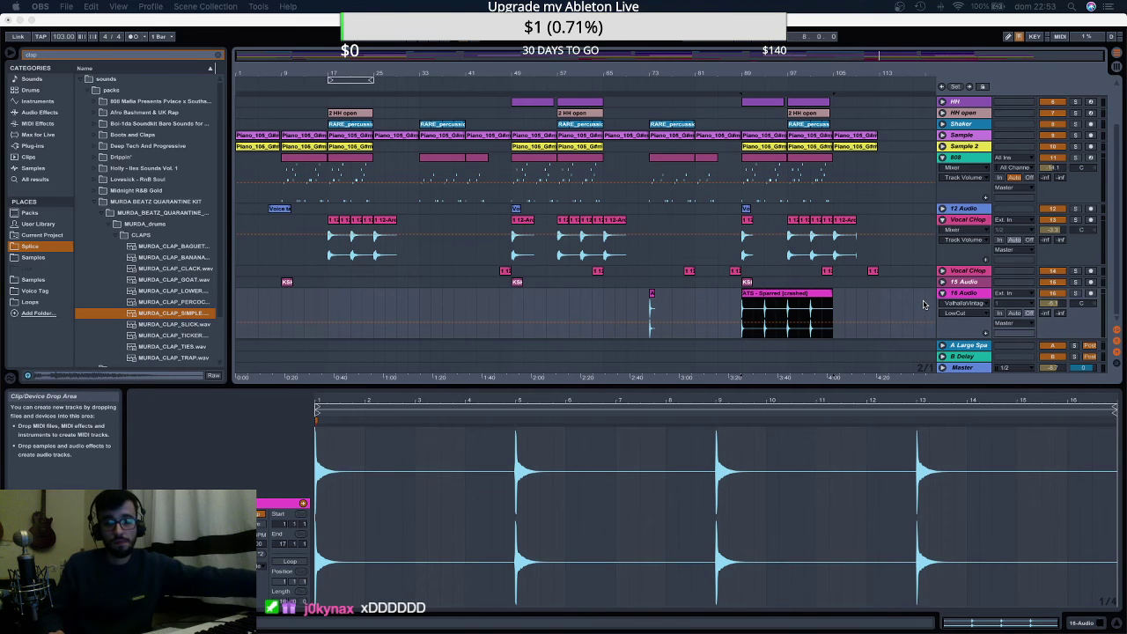
# Copy the consolidated crash clip to bars 49 and 9 on the 16 Audio track, and select that track's volume.
pyautogui.click(783, 294)
pyautogui.press('space')
pyautogui.moveTo(782, 294); pyautogui.dragTo(334, 307)
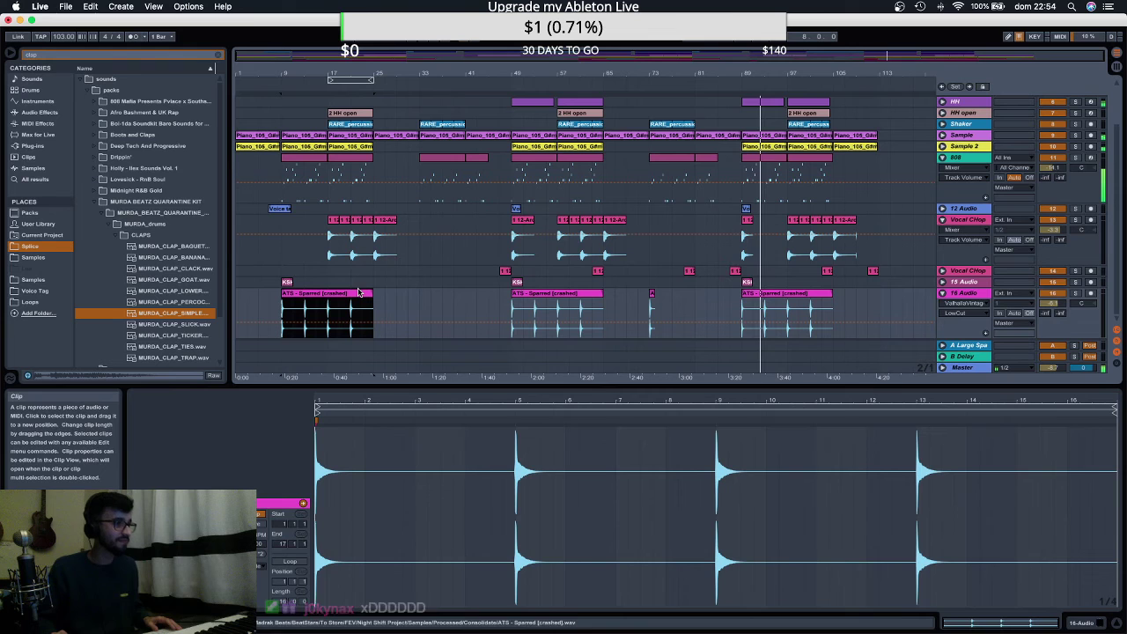
pyautogui.click(1052, 304)
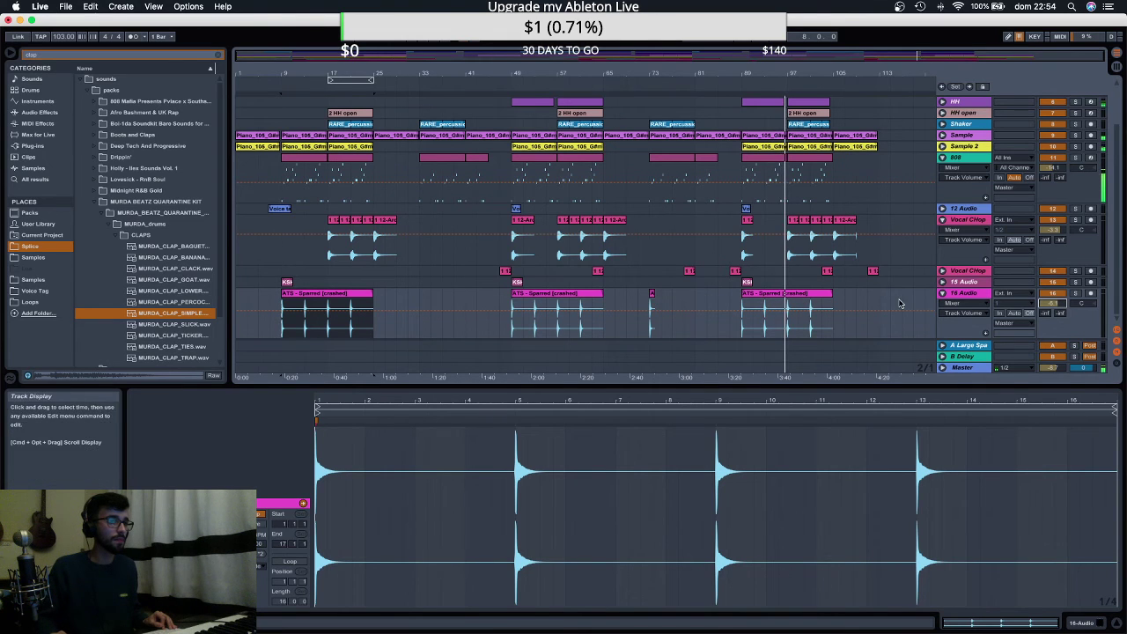
# Rename the 16 Audio track as Crash.
pyautogui.click(953, 295)
pyautogui.press('super+r')
pyautogui.write('Crash')
pyautogui.press('Return')
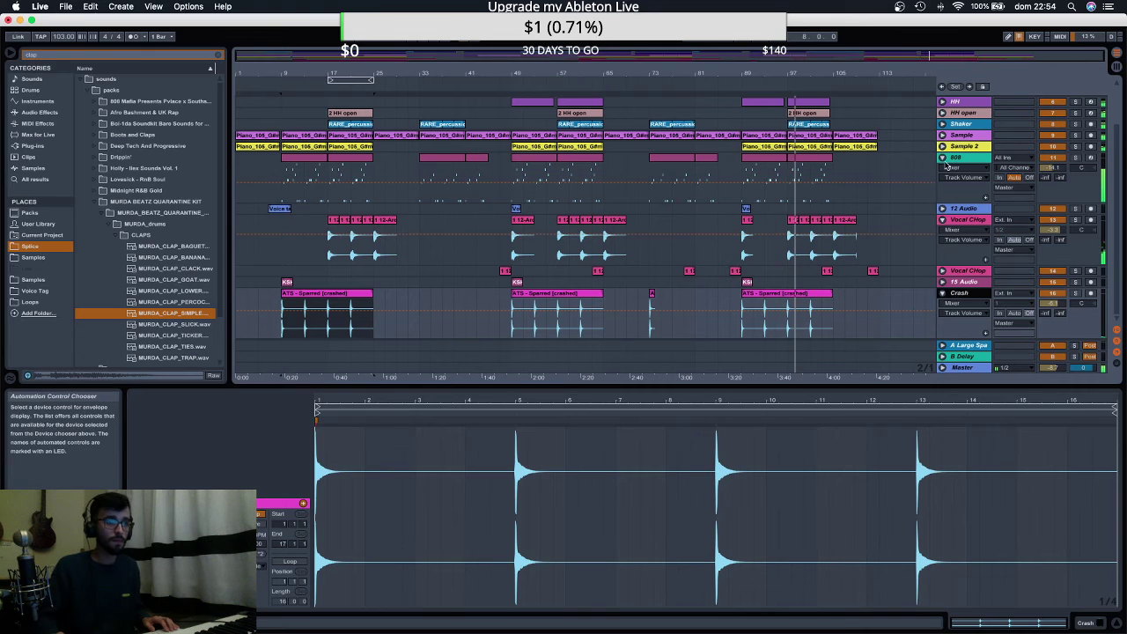
# Check the HH open track's mixer controls, then fold the HH open and 808 tracks.
pyautogui.scroll(2, 946, 161)
pyautogui.click(943, 137)
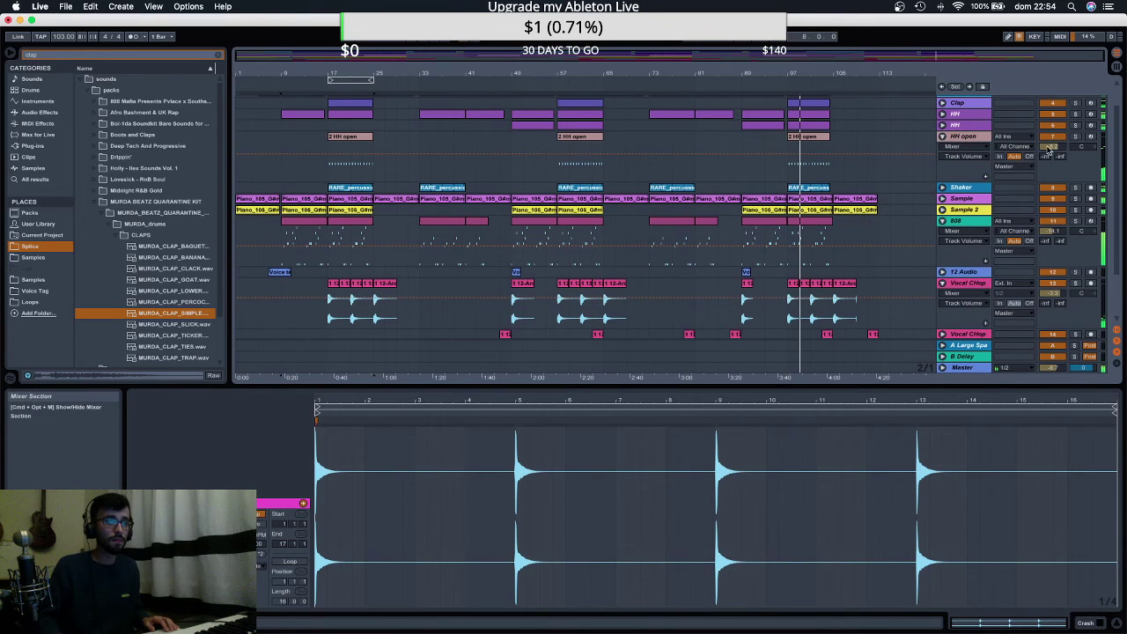
pyautogui.click(942, 137)
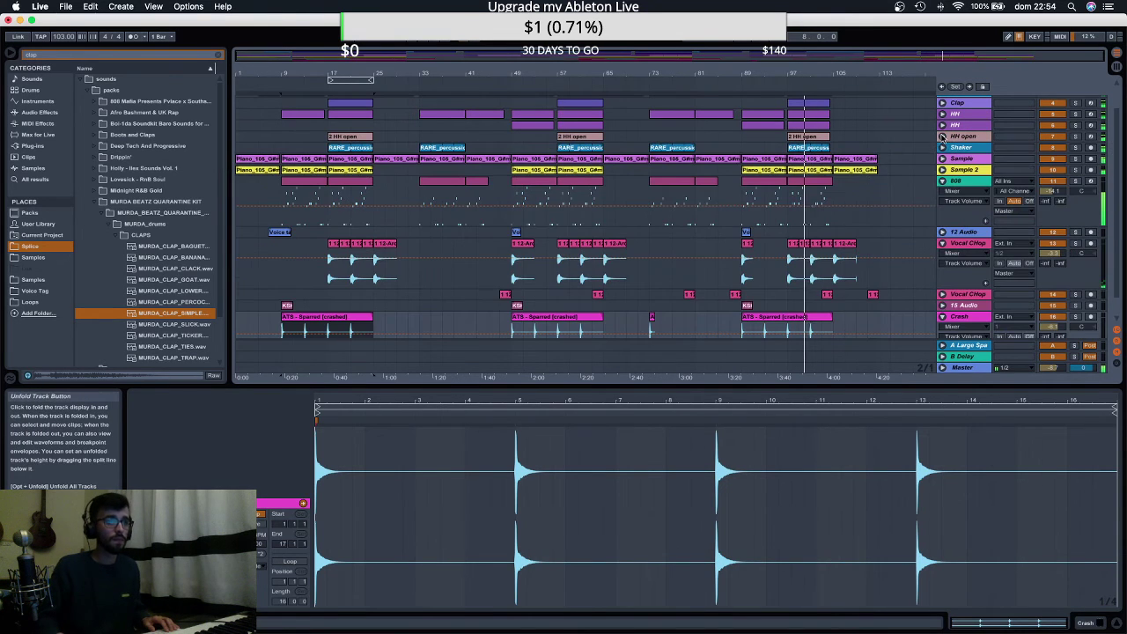
pyautogui.click(942, 180)
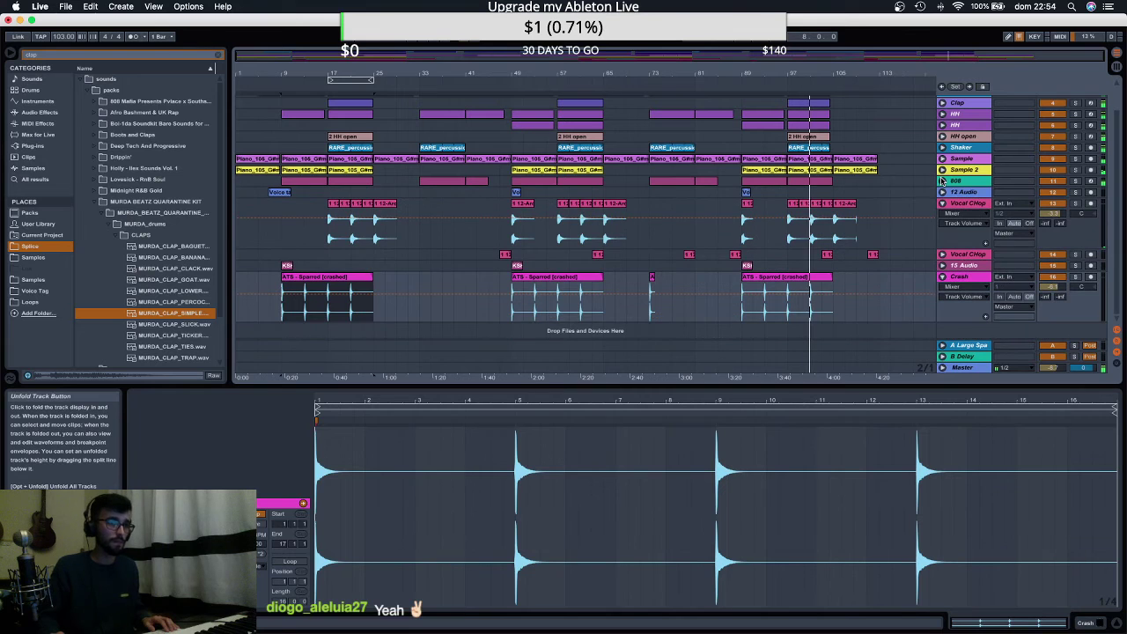
pyautogui.moveTo(782, 72); pyautogui.dragTo(785, 67)
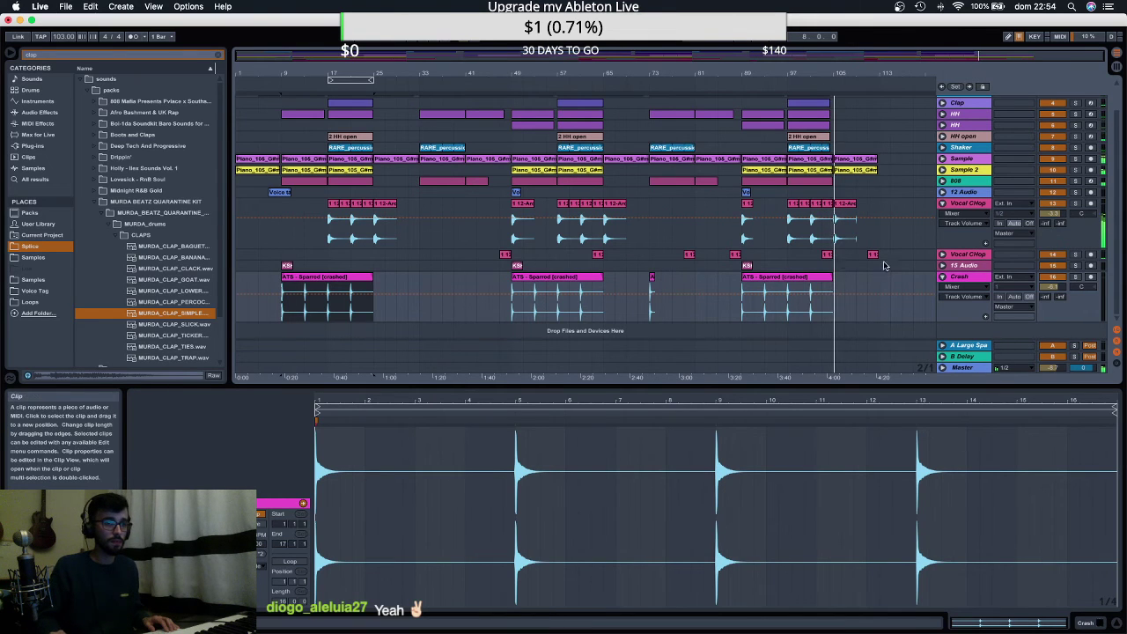
# Replace the clip at bar 103 on the second Vocal Chop track with a copy of the reversed clip from bar 87.
pyautogui.click(942, 255)
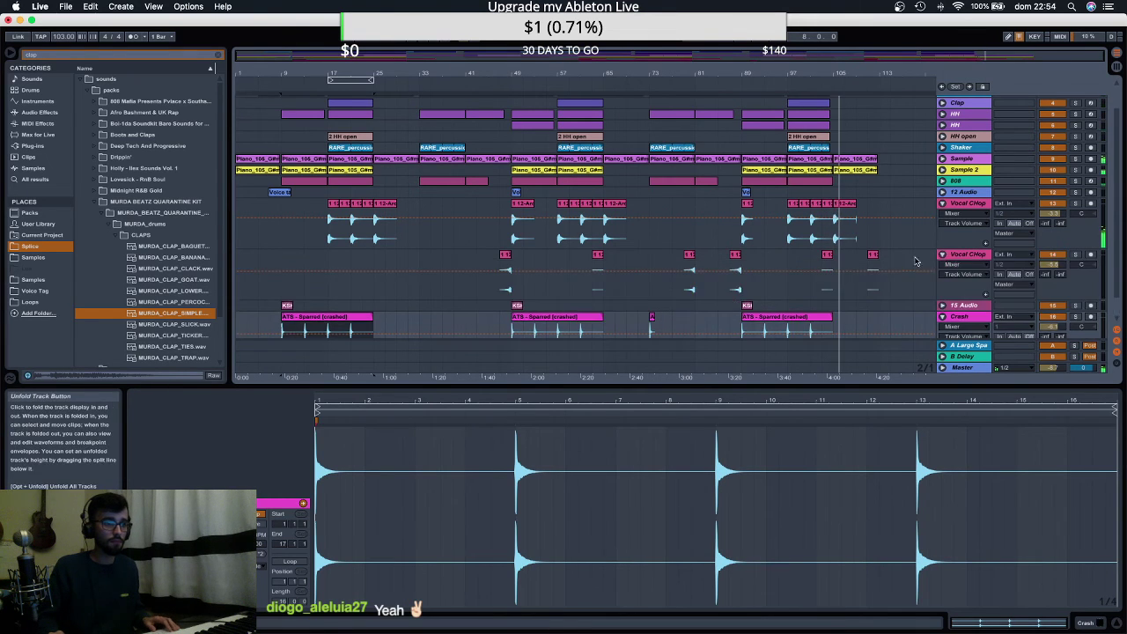
pyautogui.click(827, 254)
pyautogui.press('Delete')
pyautogui.press('space')
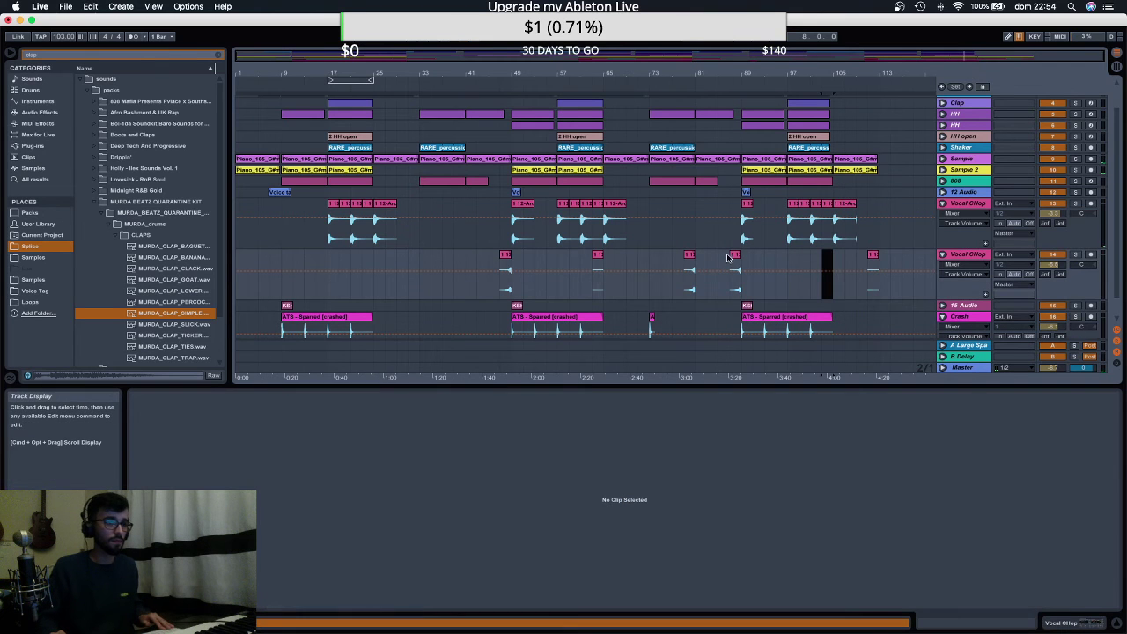
pyautogui.press('super+z')
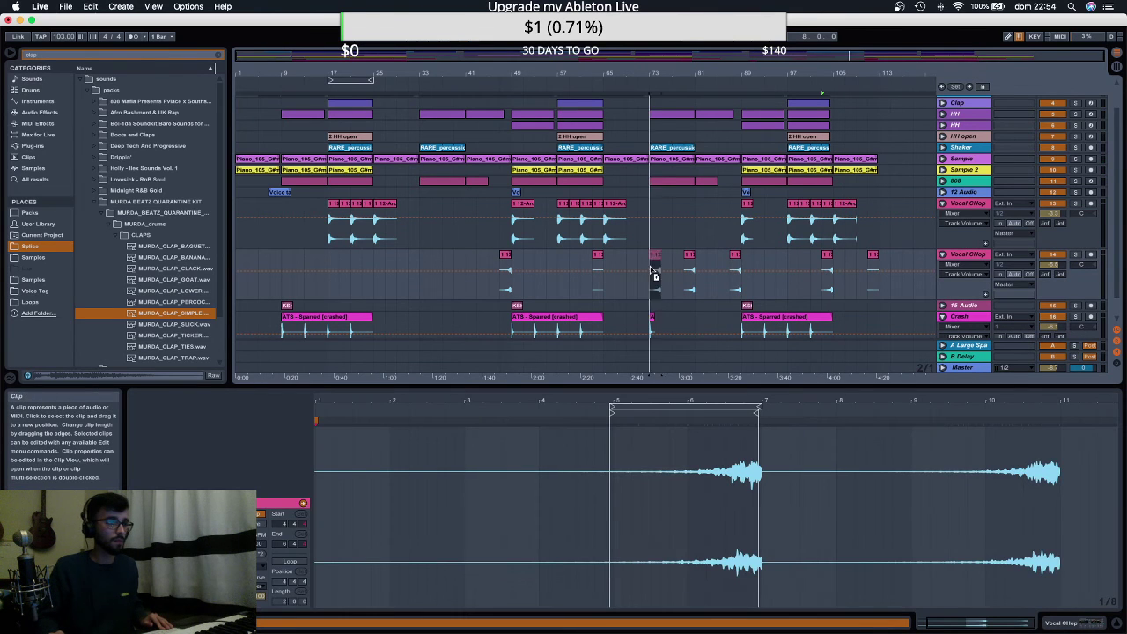
# Copy the reversed vocal chop clip to bars 63 and 23, and delete the last clip at bar 111 on that track.
pyautogui.click(598, 256)
pyautogui.moveTo(598, 258); pyautogui.dragTo(365, 257)
pyautogui.press('space')
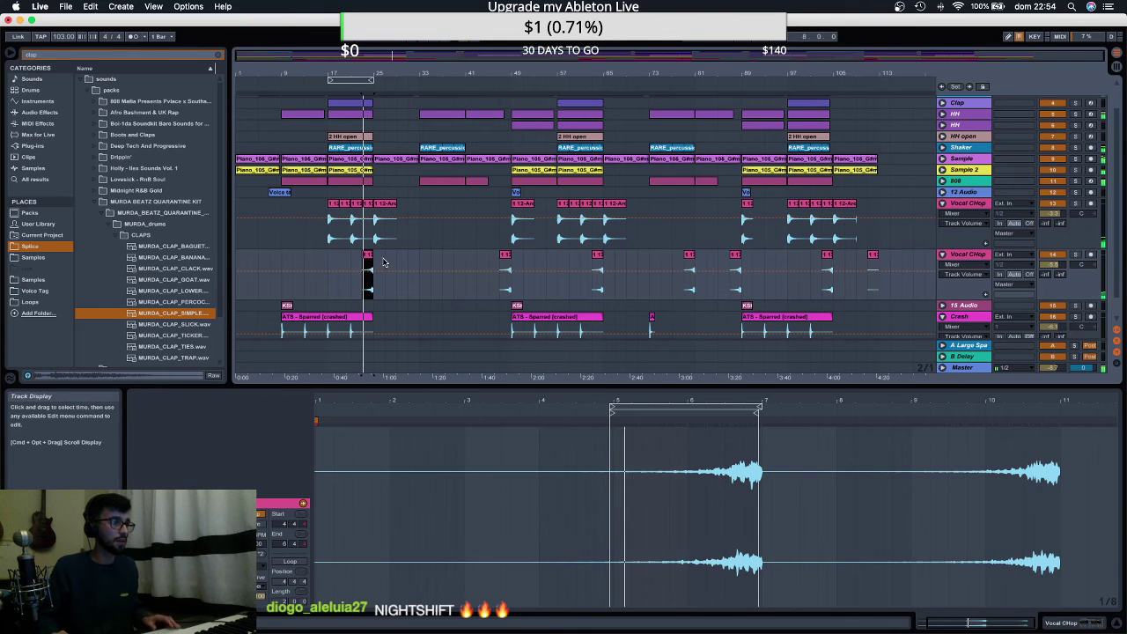
pyautogui.click(872, 256)
pyautogui.press('Delete')
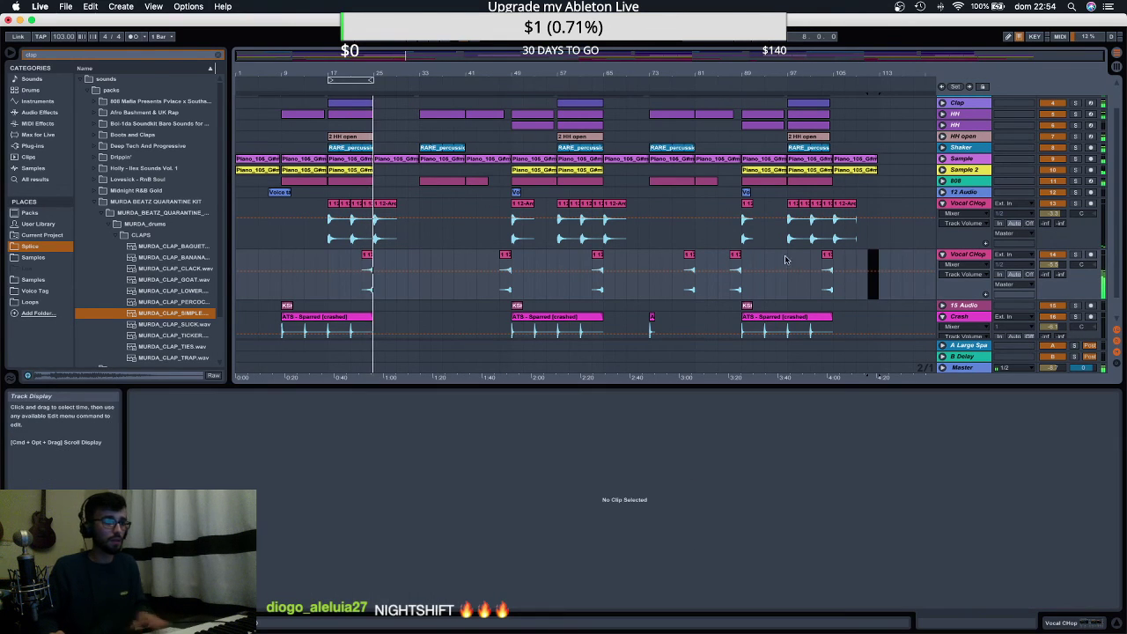
# Duplicate the Crash track and delete the crash clip at bar 89 from the copy.
pyautogui.scroll(-1, 479, 251)
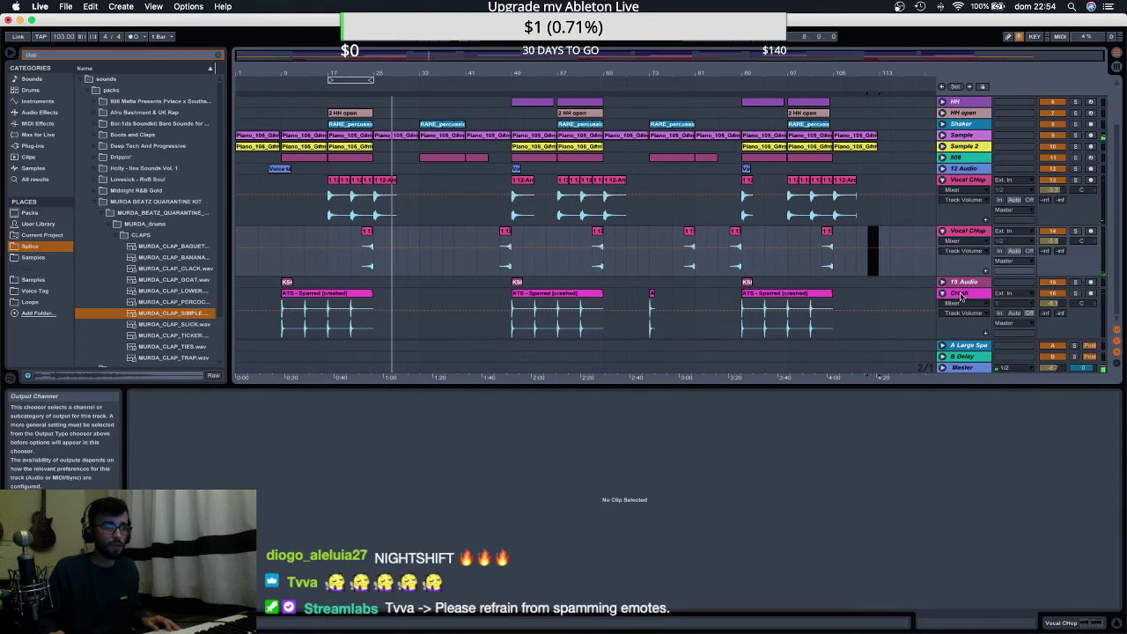
pyautogui.press('super+d')
pyautogui.scroll(-2, 960, 298)
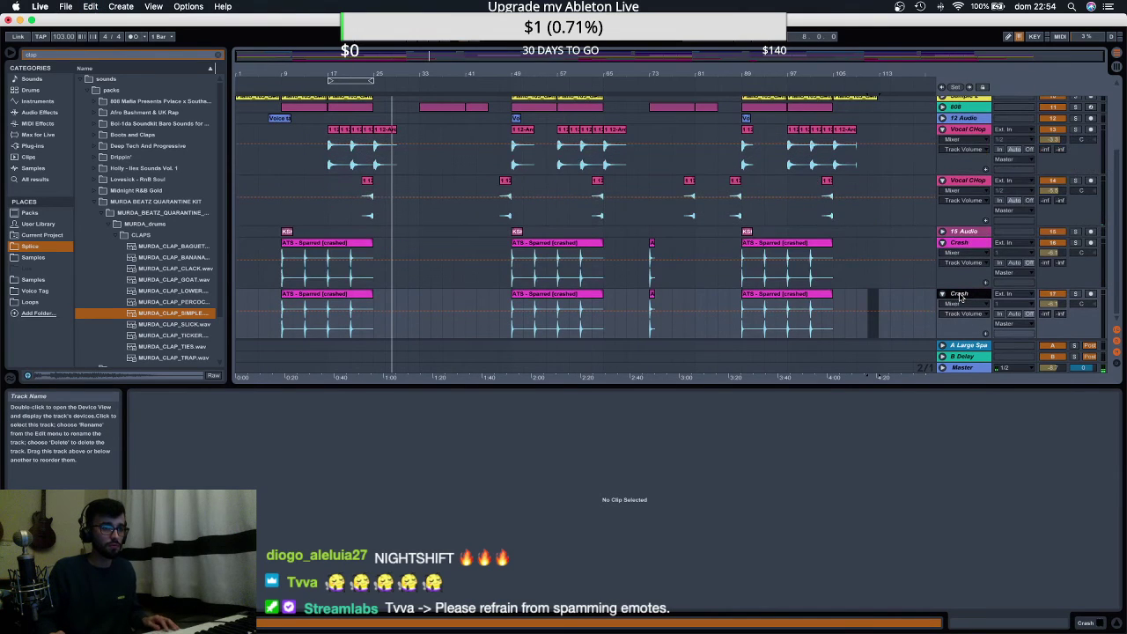
pyautogui.click(786, 304)
pyautogui.press('Delete')
# Consolidate the crash at bar 73 on the duplicated track into a two-bar clip.
pyautogui.click(652, 304)
pyautogui.click(666, 297)
pyautogui.click(648, 298)
pyautogui.press('super+j')
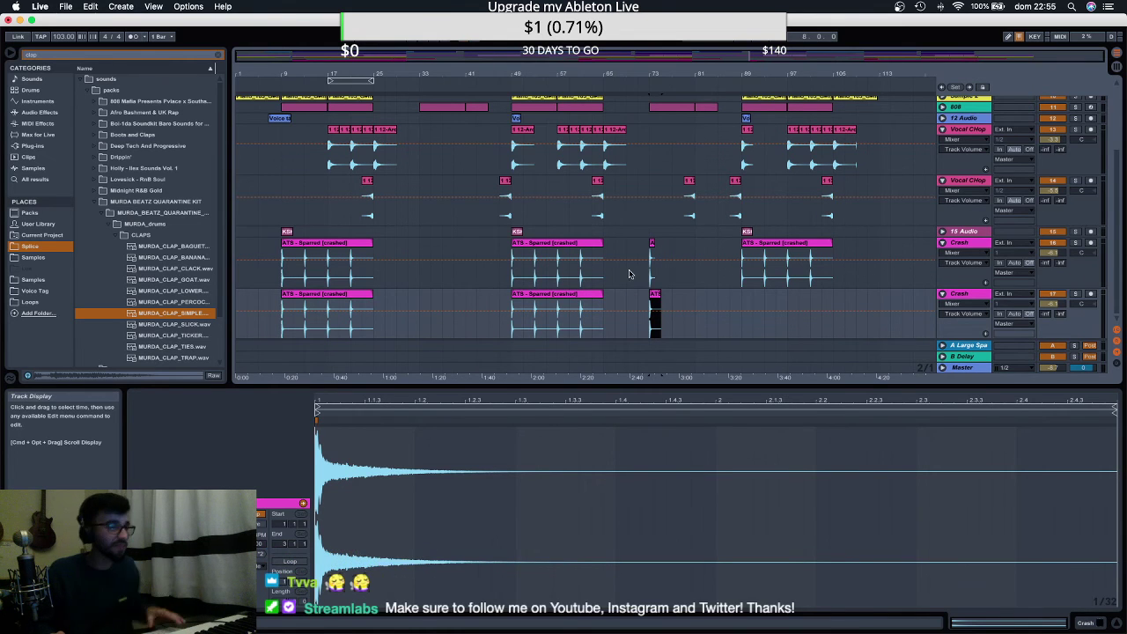
pyautogui.click(640, 283)
pyautogui.click(654, 295)
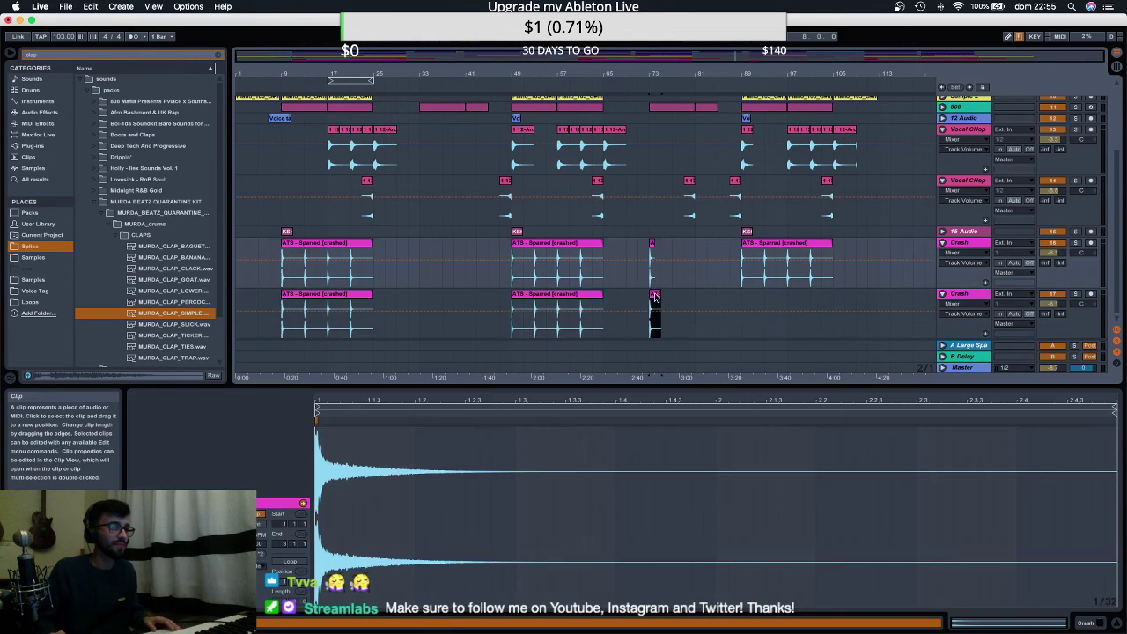
# Delete the long crash clips at bars 49 and 9 from the duplicated Crash track.
pyautogui.click(558, 304)
pyautogui.press('Delete')
pyautogui.click(359, 293)
pyautogui.press('Delete')
# Copy the two-bar crash to bar 23, reverse that copy, and play it.
pyautogui.click(651, 297)
pyautogui.moveTo(649, 299); pyautogui.dragTo(370, 309)
pyautogui.press('space')
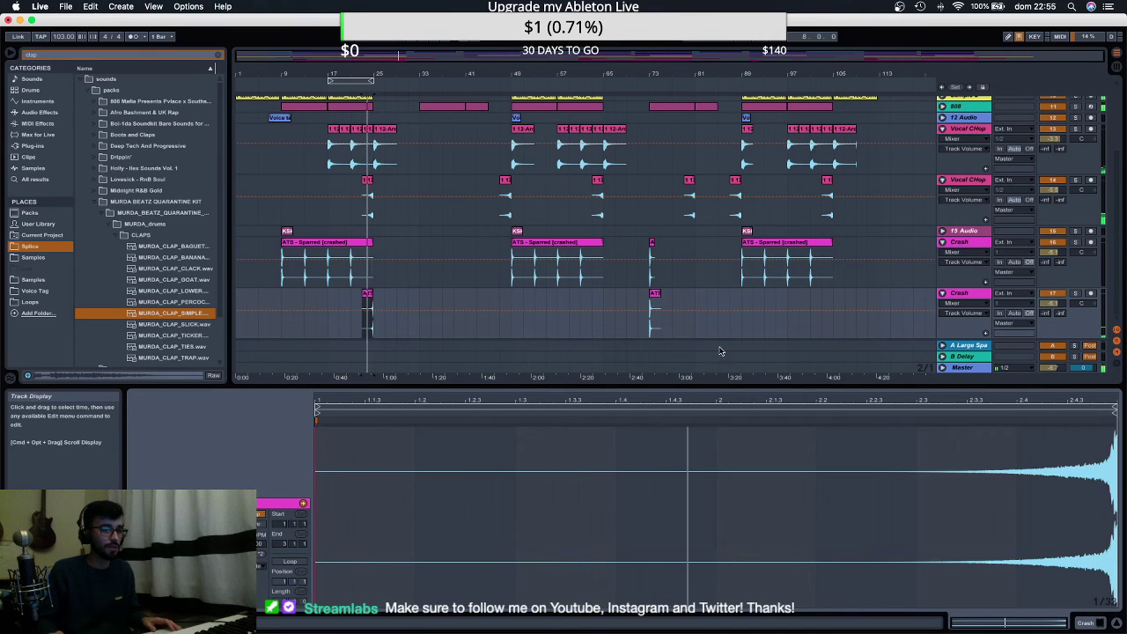
# Add the ValhallaVintageVerb reverb to the duplicated Crash track and close its plug-in window.
pyautogui.click(959, 295)
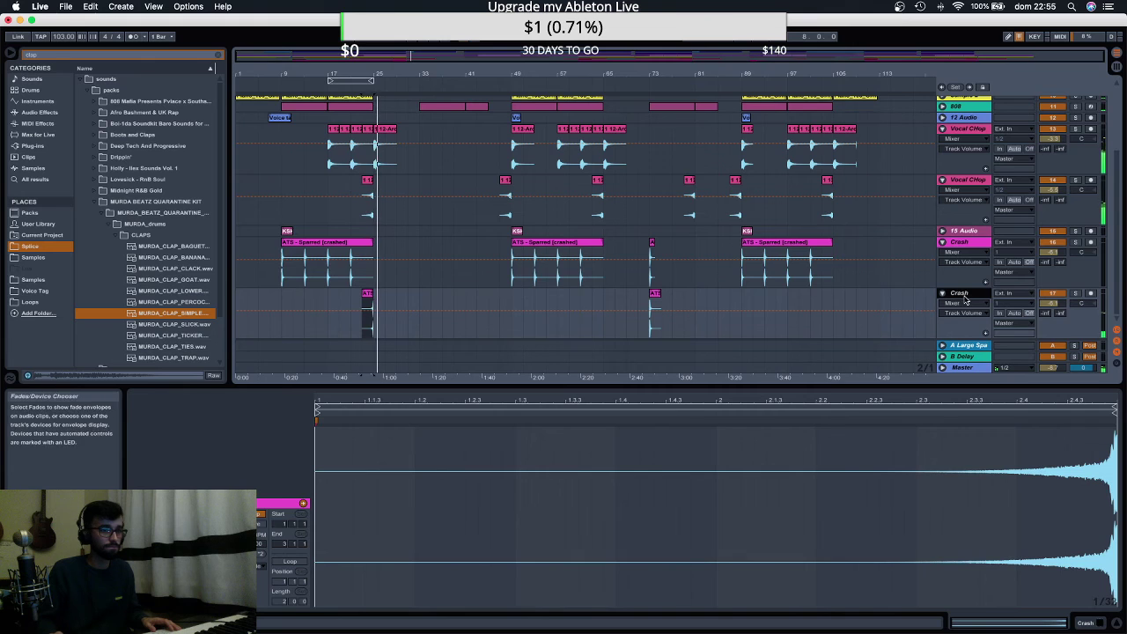
pyautogui.click(964, 299)
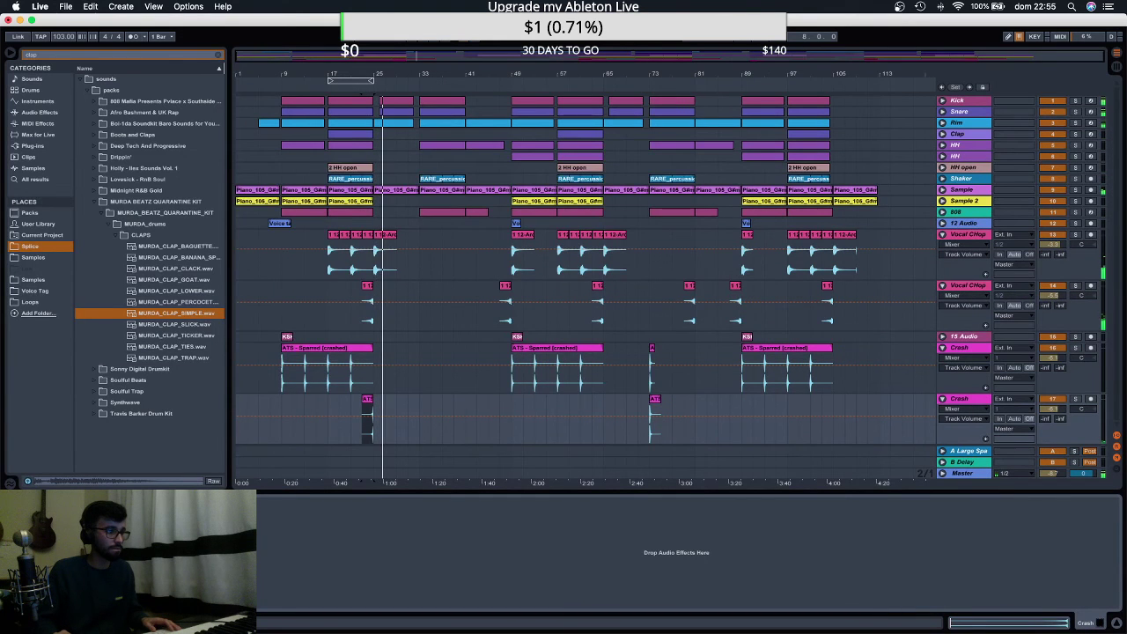
pyautogui.click(33, 502)
pyautogui.moveTo(231, 253); pyautogui.dragTo(222, 148)
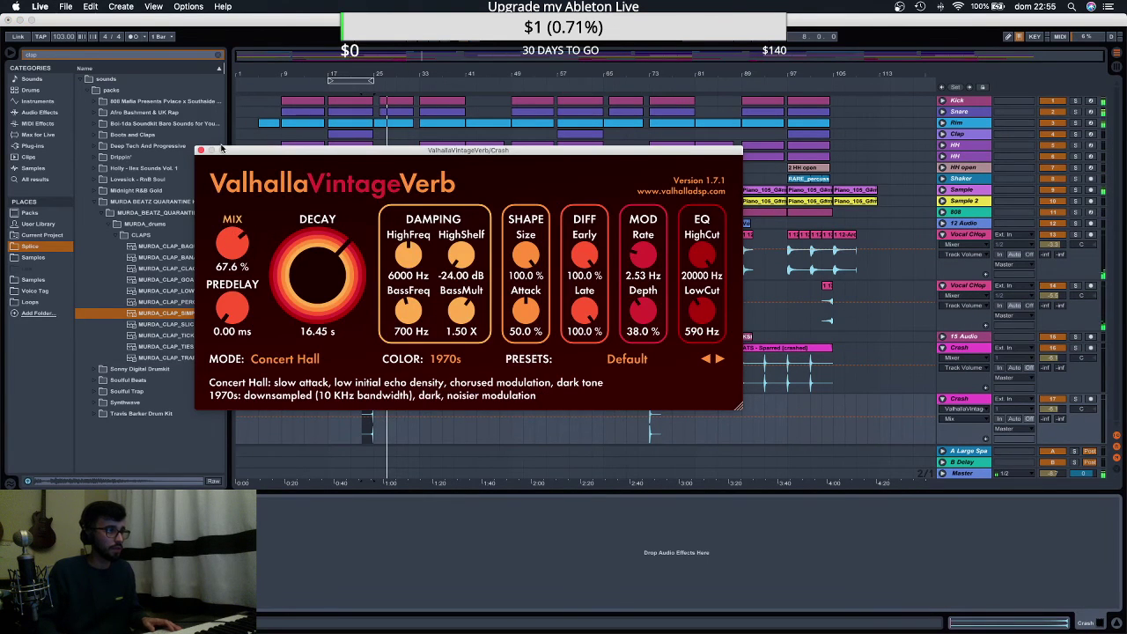
pyautogui.click(201, 152)
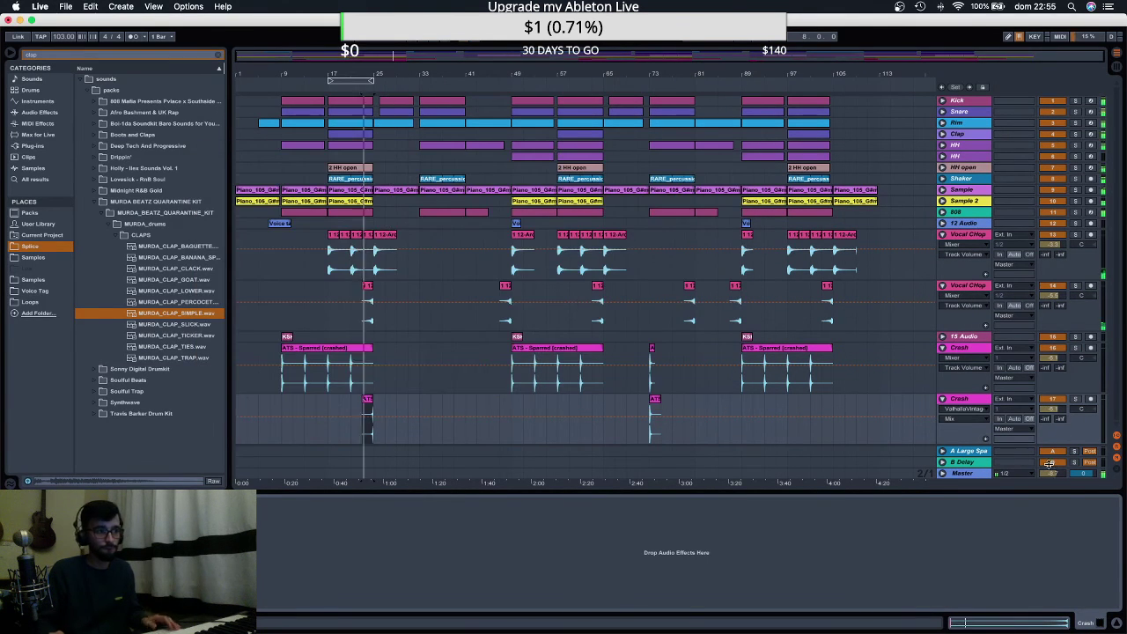
# Copy the reversed crash clip from bar 23 to bars 63 and 103.
pyautogui.doubleClick(368, 399)
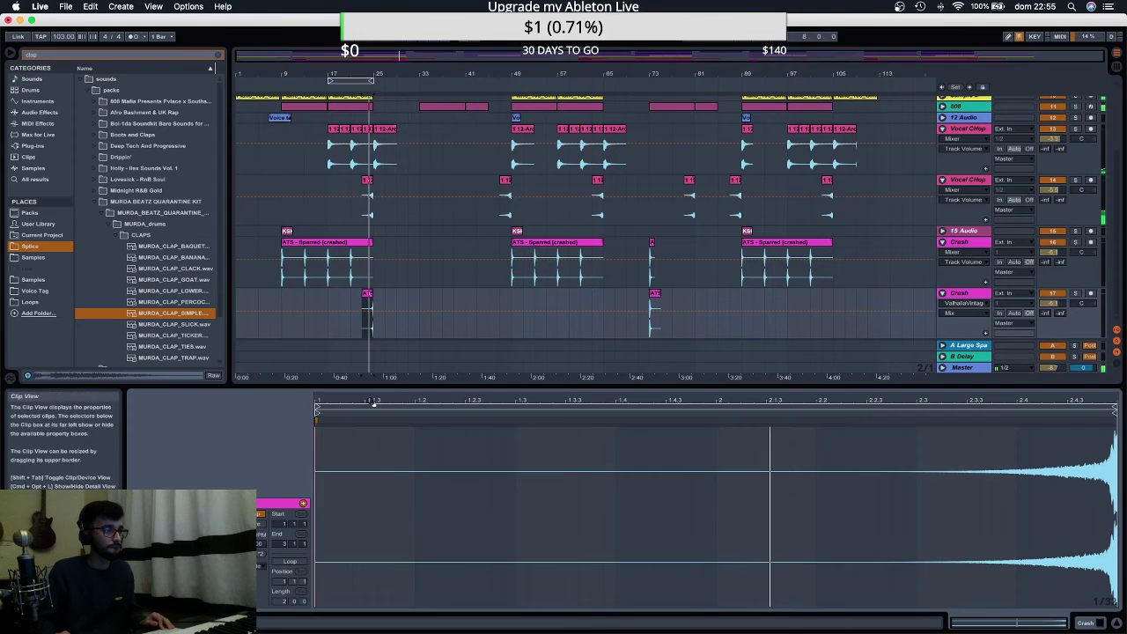
pyautogui.click(605, 299)
pyautogui.moveTo(604, 300); pyautogui.dragTo(827, 310)
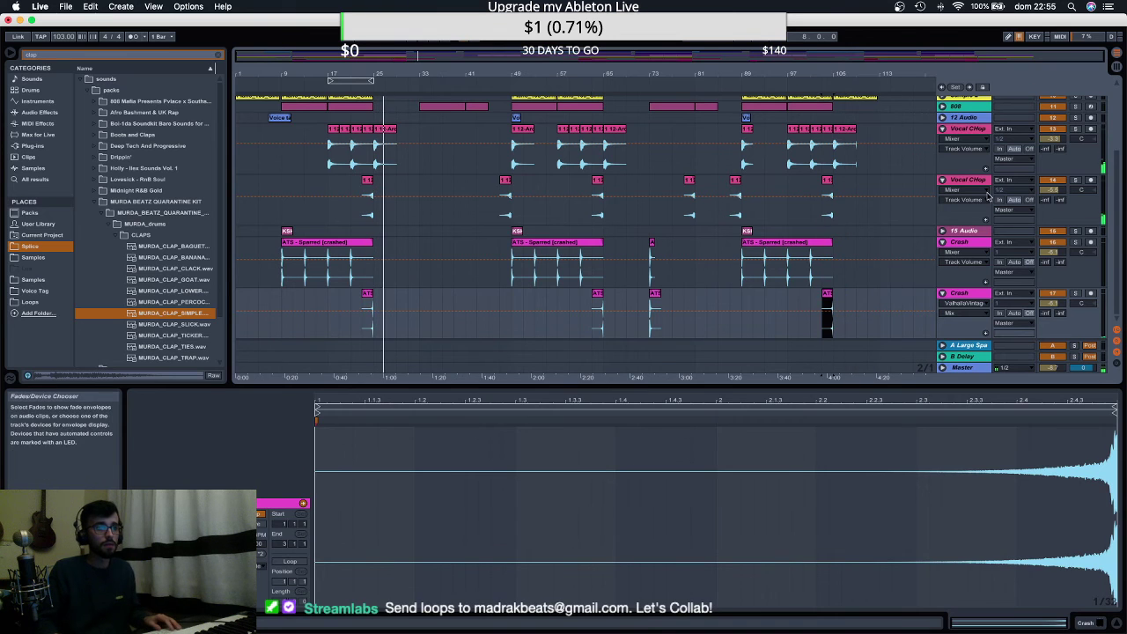
# Rename the 15 Audio track as Hit and fold all tracks.
pyautogui.click(962, 231)
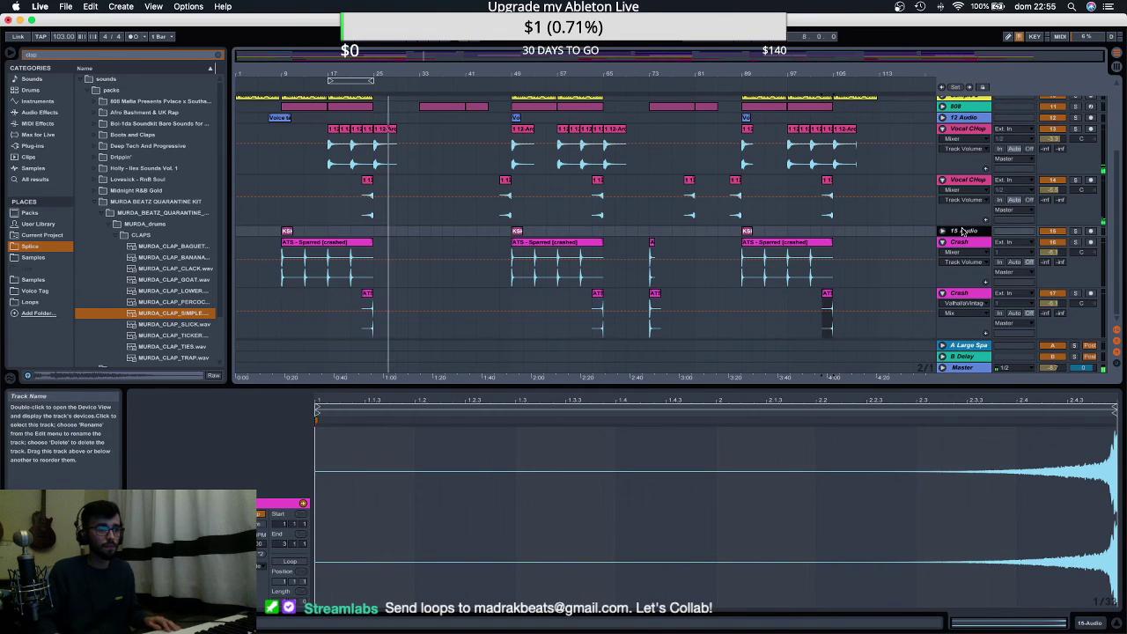
pyautogui.write('Hit')
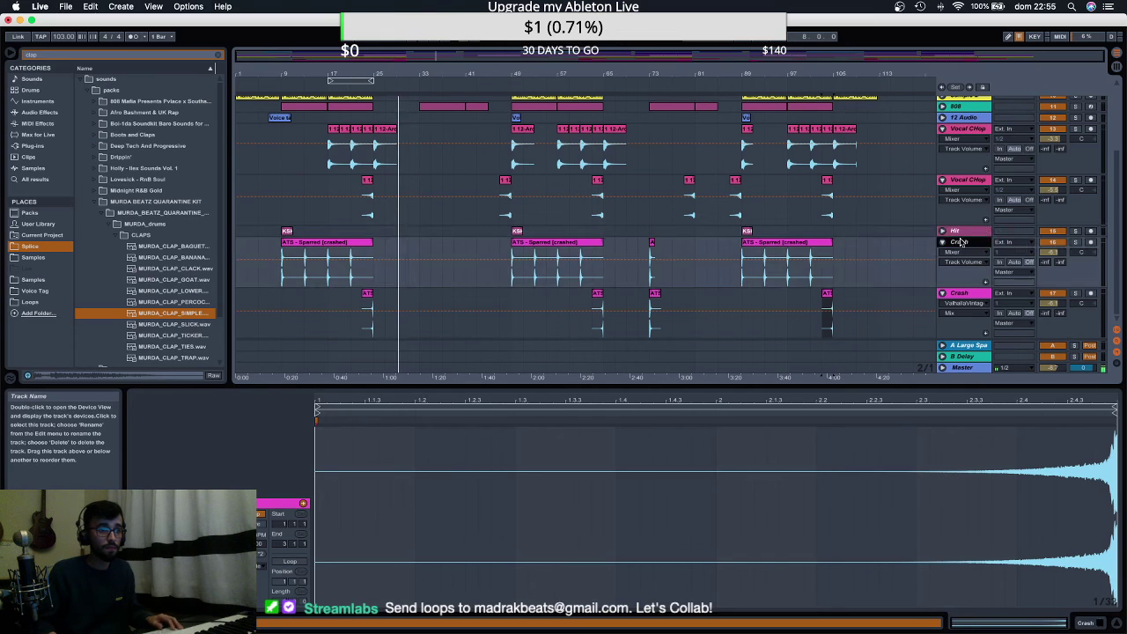
pyautogui.keyDown('alt'); pyautogui.click(942, 241); pyautogui.keyUp('alt')
# Rename the second HH track as HH 2.
pyautogui.click(958, 168)
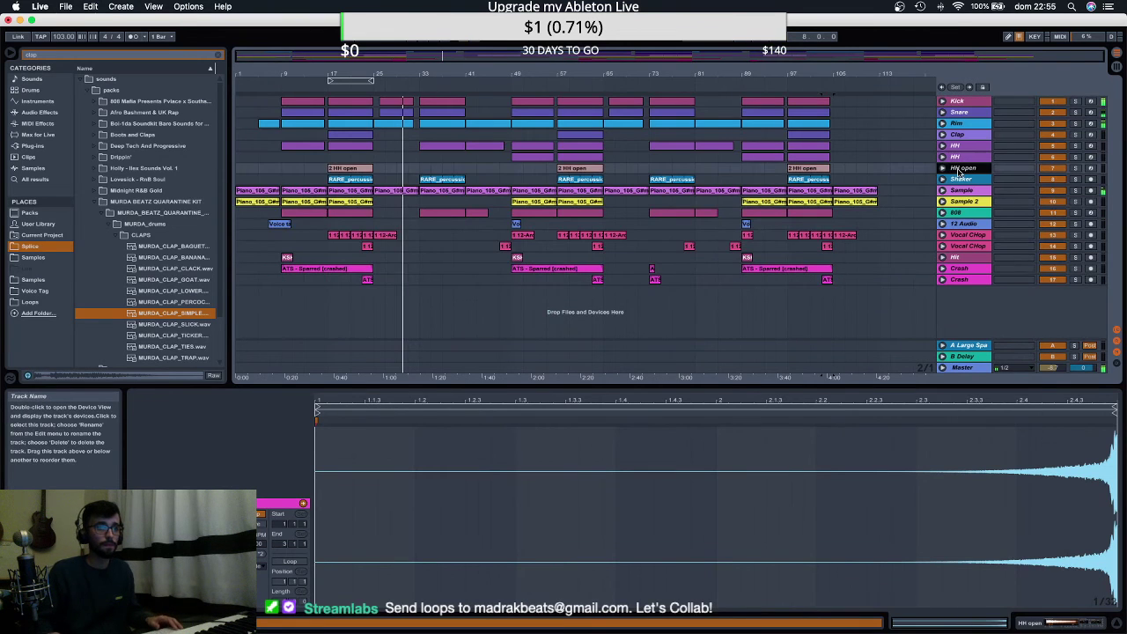
pyautogui.click(956, 158)
pyautogui.write('HH 2')
pyautogui.press('Return')
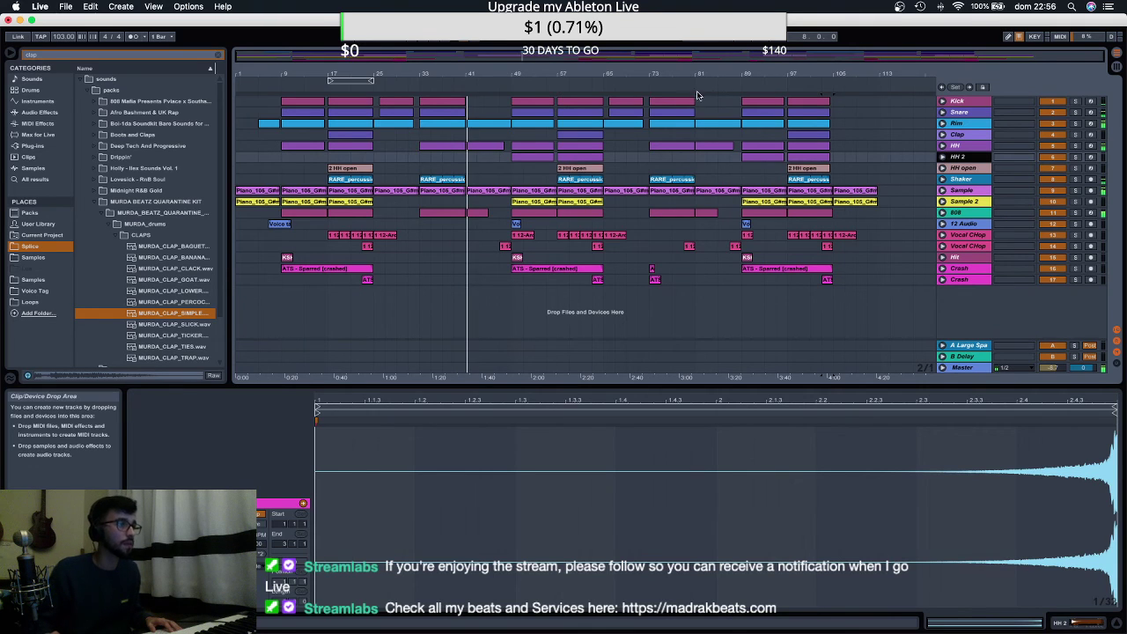
# Copy the reversed crash and vocal chop clips to bar 39, and move the second Vocal Chop track between the two Crash tracks.
pyautogui.moveTo(367, 279); pyautogui.dragTo(456, 250)
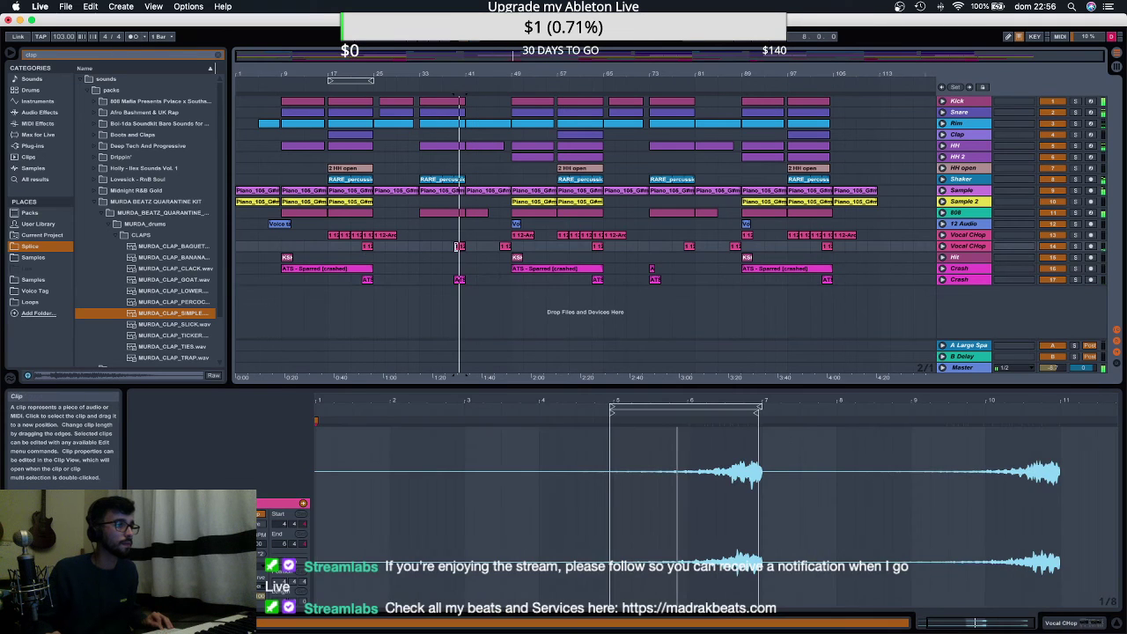
pyautogui.moveTo(966, 246); pyautogui.dragTo(966, 280)
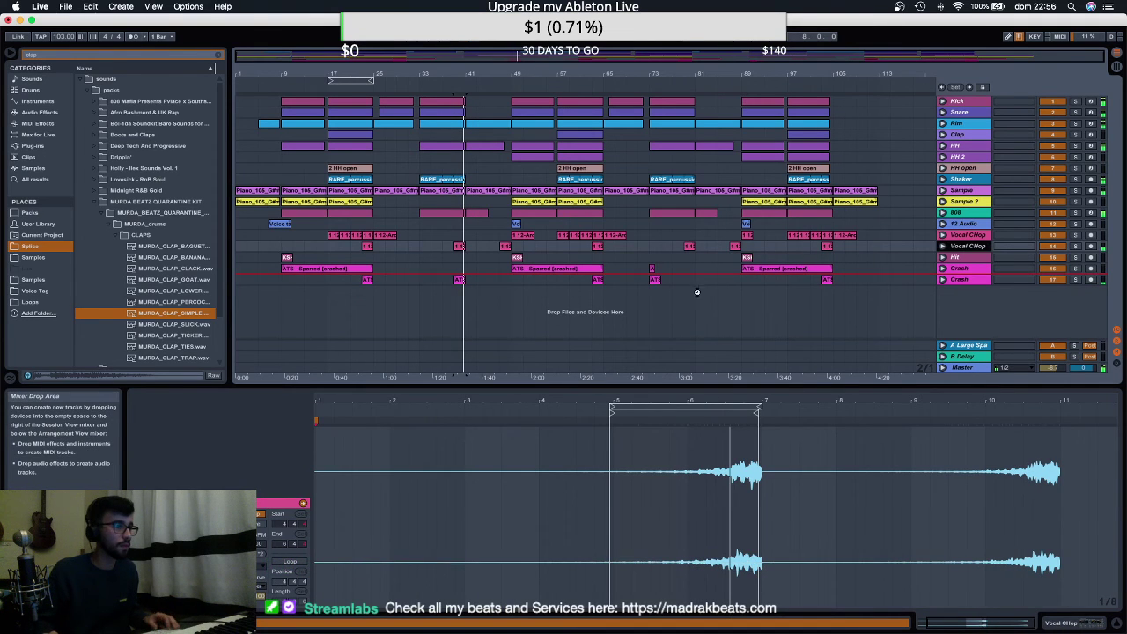
pyautogui.moveTo(697, 291); pyautogui.dragTo(694, 293)
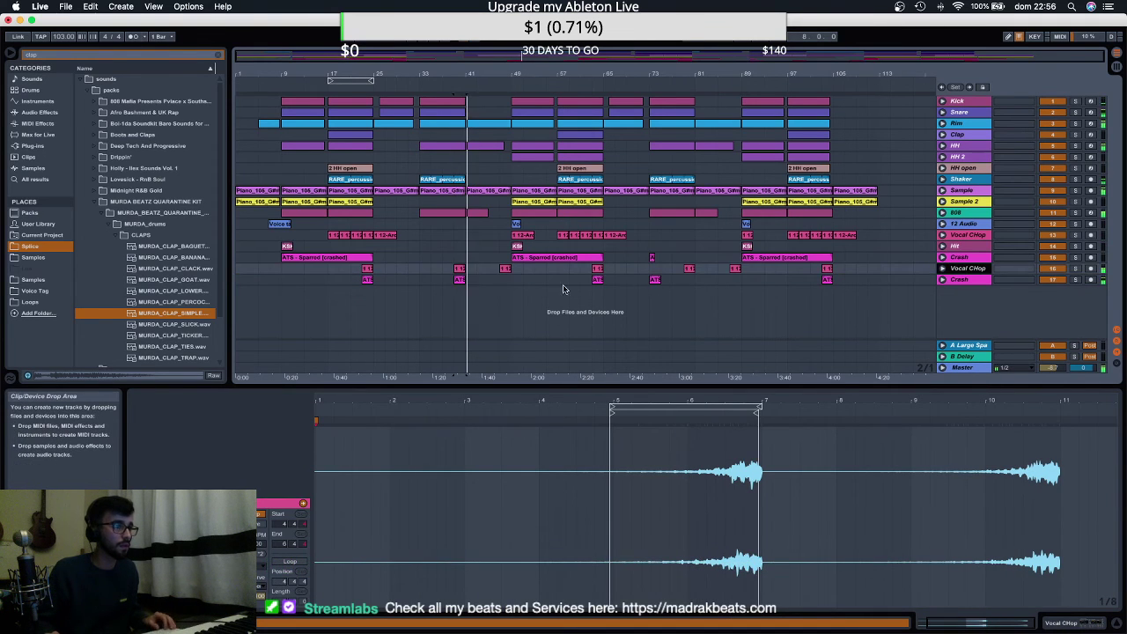
# Copy the paired vocal chop and reversed crash clips from bar 39 to bar 79.
pyautogui.click(458, 269)
pyautogui.keyDown('shift'); pyautogui.click(460, 280); pyautogui.keyUp('shift')
pyautogui.moveTo(459, 280); pyautogui.dragTo(687, 269)
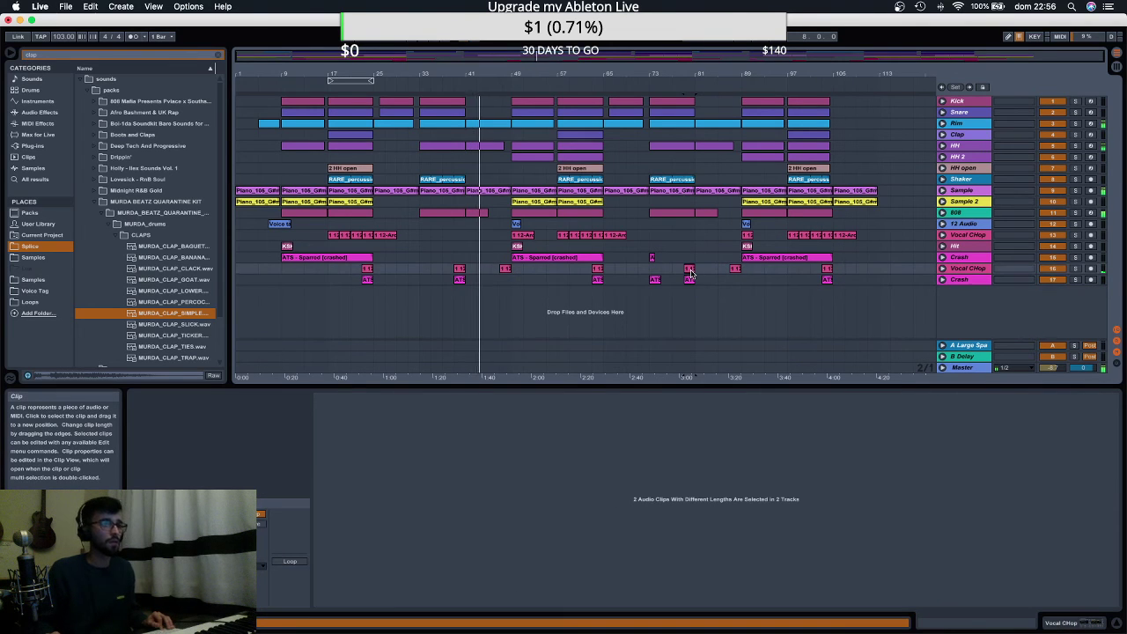
# Copy the paired reversed clips into the intro, align their ends with the end of the intro's Sample clips, and play the transition.
pyautogui.moveTo(690, 272); pyautogui.dragTo(274, 273)
pyautogui.click(285, 78)
pyautogui.moveTo(263, 74); pyautogui.dragTo(306, 162)
pyautogui.moveTo(561, 270); pyautogui.dragTo(533, 272)
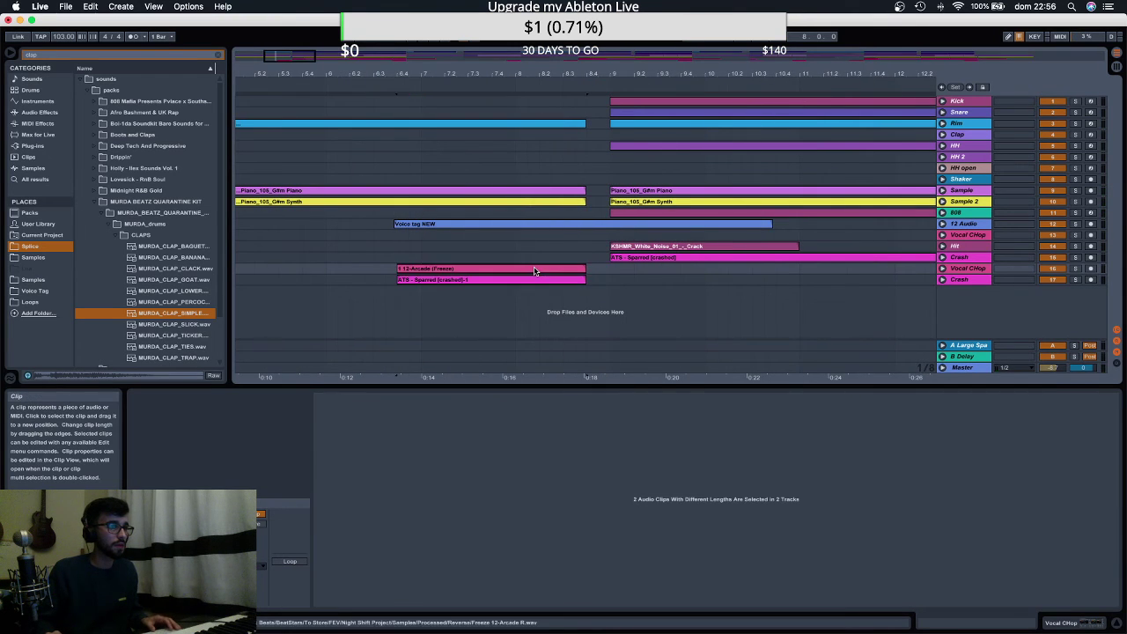
pyautogui.press('space')
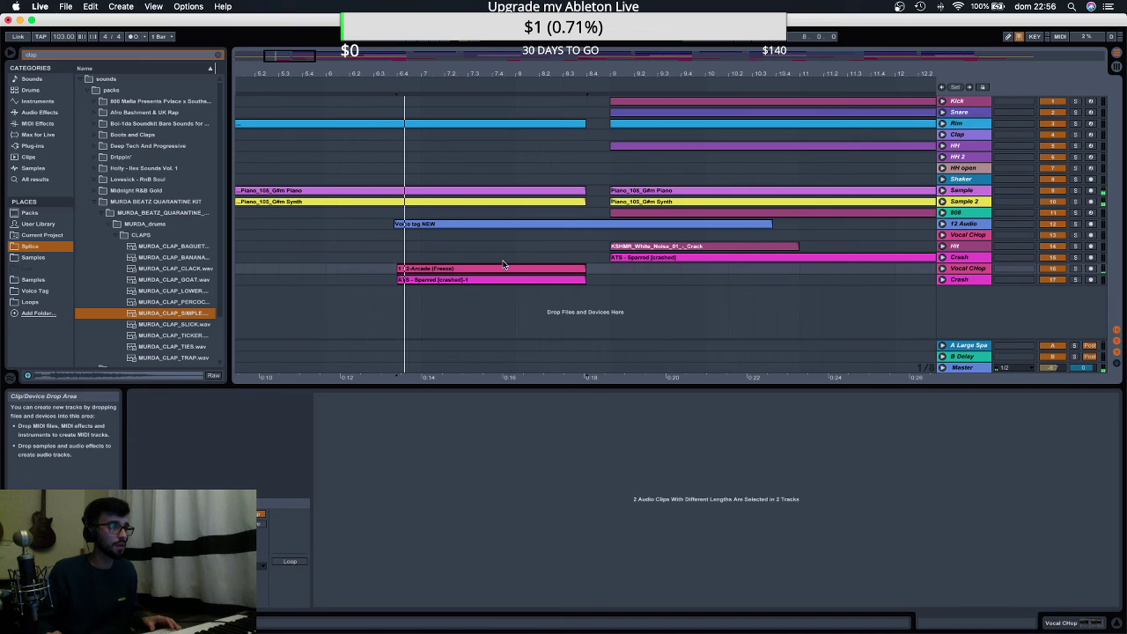
pyautogui.moveTo(534, 271)
pyautogui.mouseDown()
pyautogui.moveTo(471, 270)
pyautogui.moveTo(520, 266)
pyautogui.mouseUp()
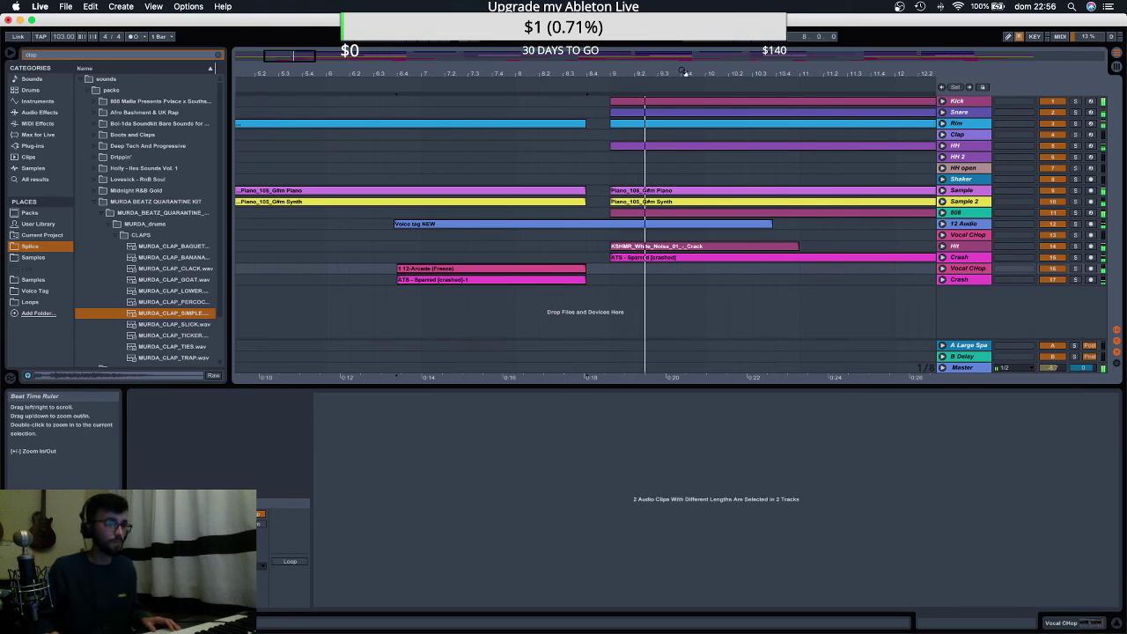
# Unfold the first HH track to show its mixer controls.
pyautogui.moveTo(686, 73); pyautogui.dragTo(686, 27)
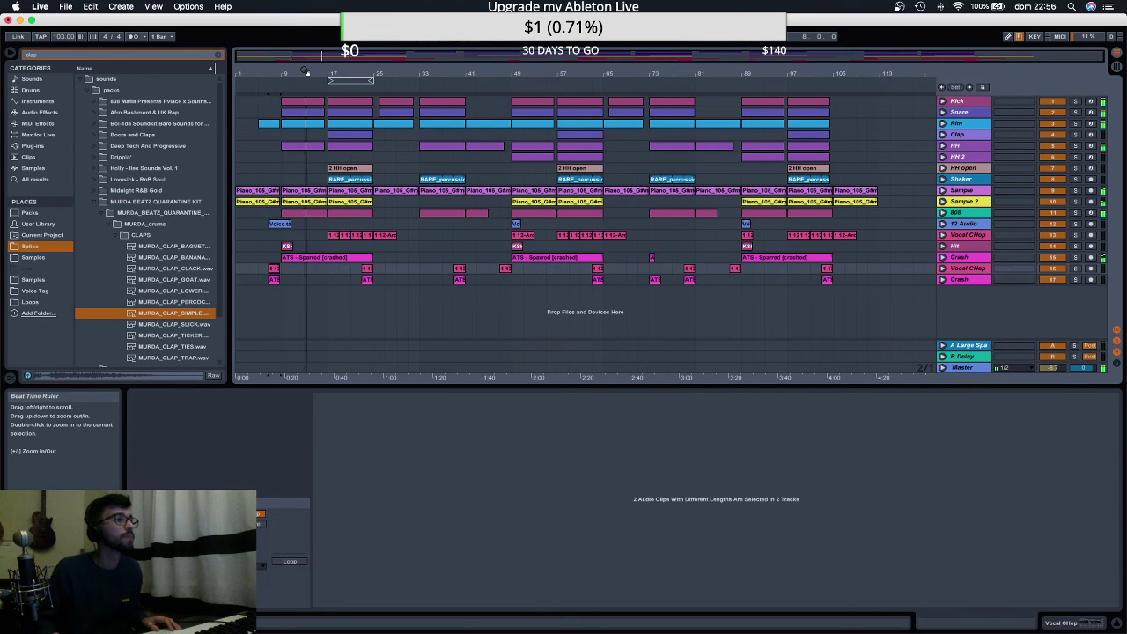
pyautogui.click(942, 123)
pyautogui.click(942, 124)
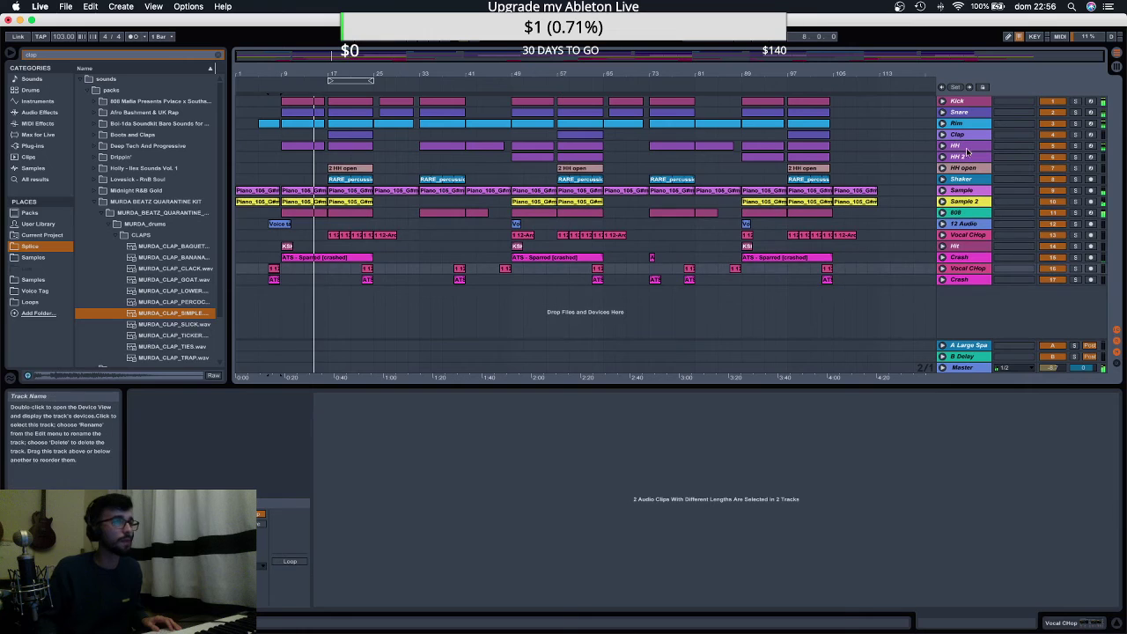
pyautogui.click(942, 147)
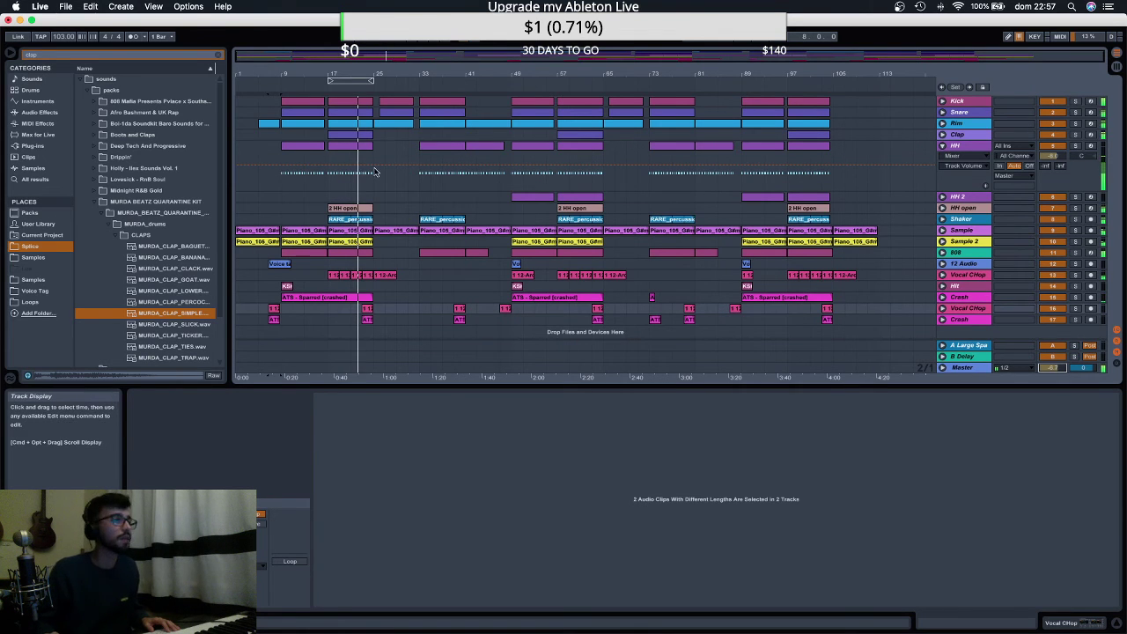
# Fold the first HH track and open the notes of the Snare clip just after bar 25.
pyautogui.click(942, 146)
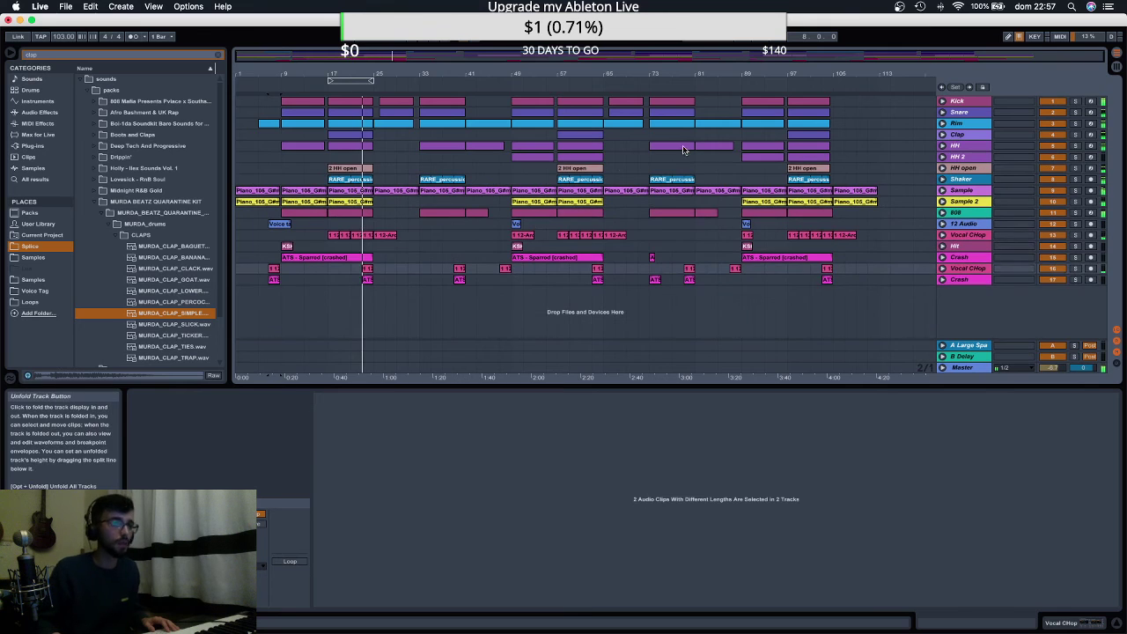
pyautogui.moveTo(376, 74); pyautogui.dragTo(389, 100)
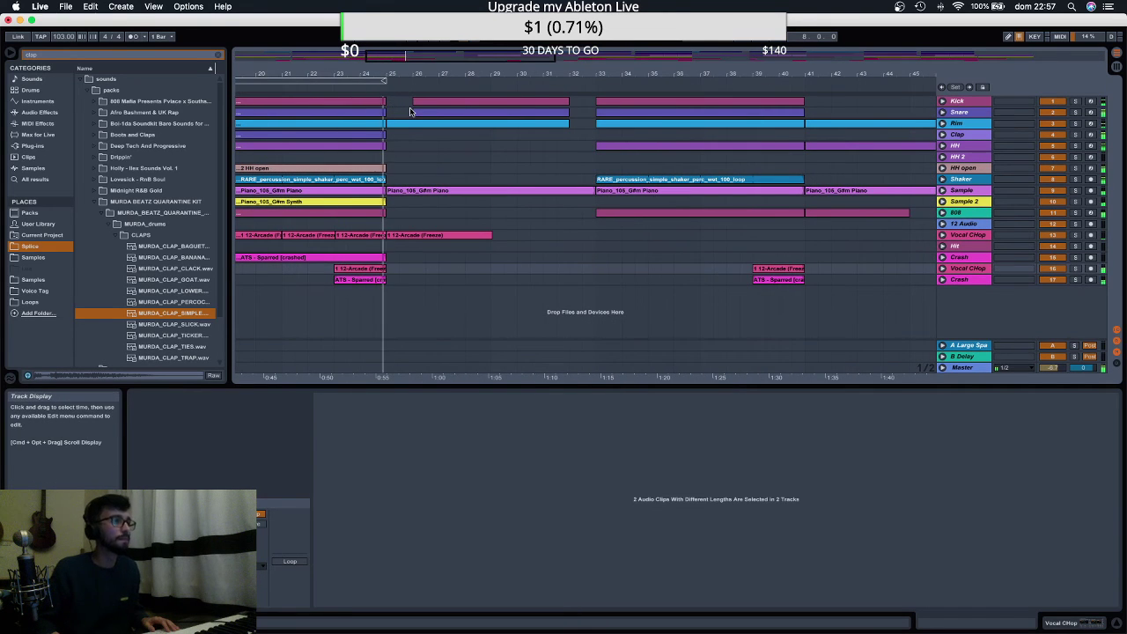
pyautogui.moveTo(426, 75); pyautogui.dragTo(424, 46)
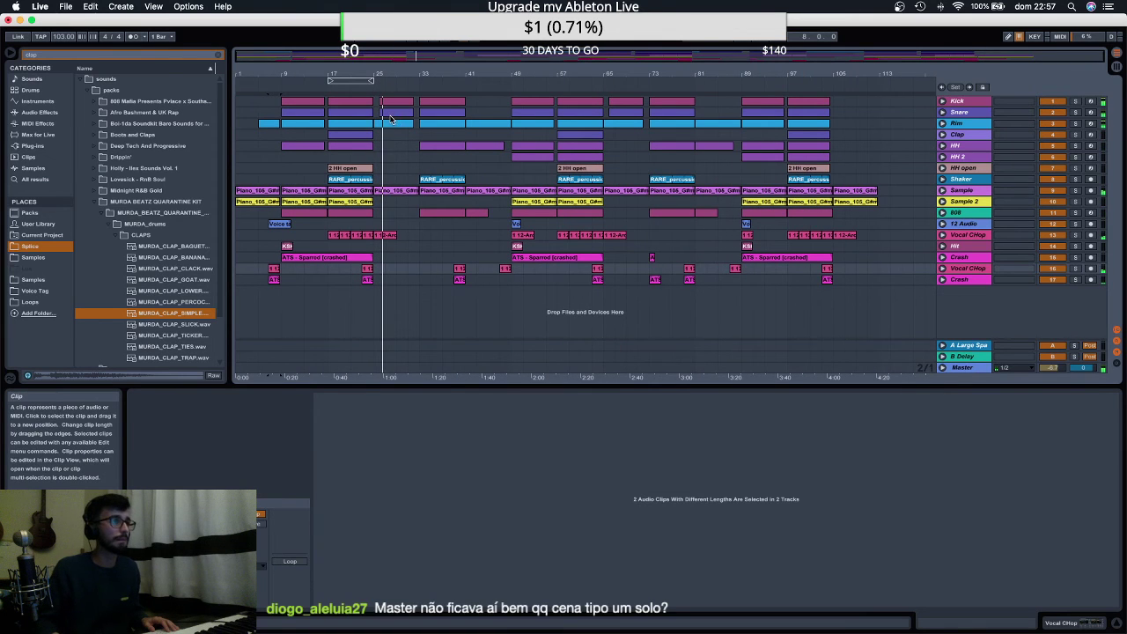
pyautogui.click(392, 115)
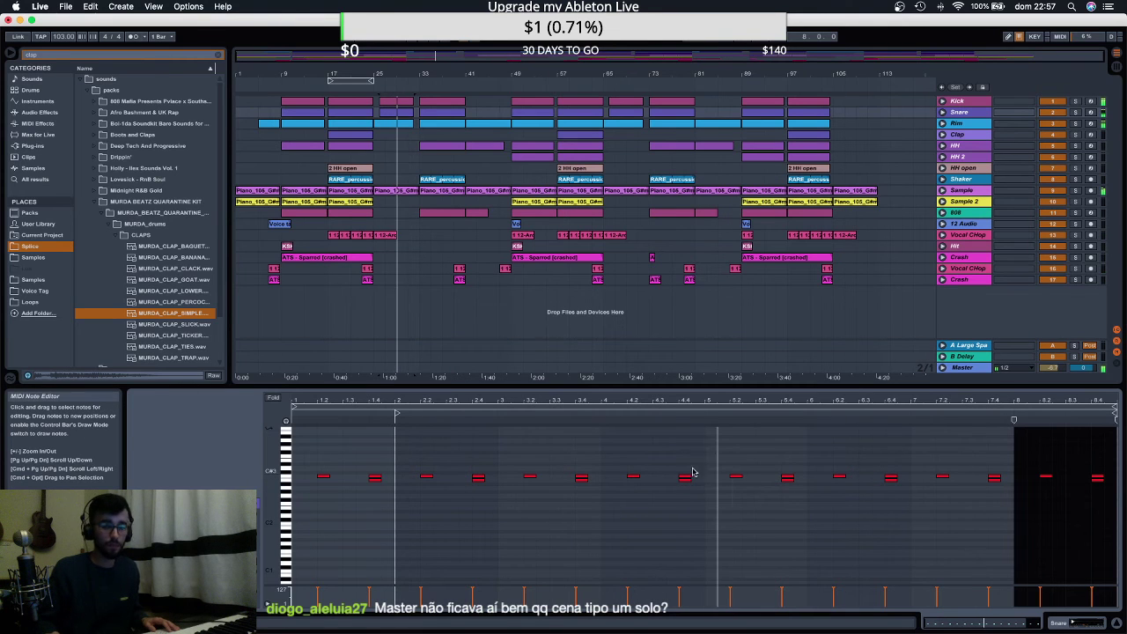
# Enlarge the arrangement area and copy the intro's Voice tag clip on the 12 Audio track to about bars 31 and 71.
pyautogui.moveTo(895, 386); pyautogui.dragTo(896, 438)
pyautogui.click(764, 279)
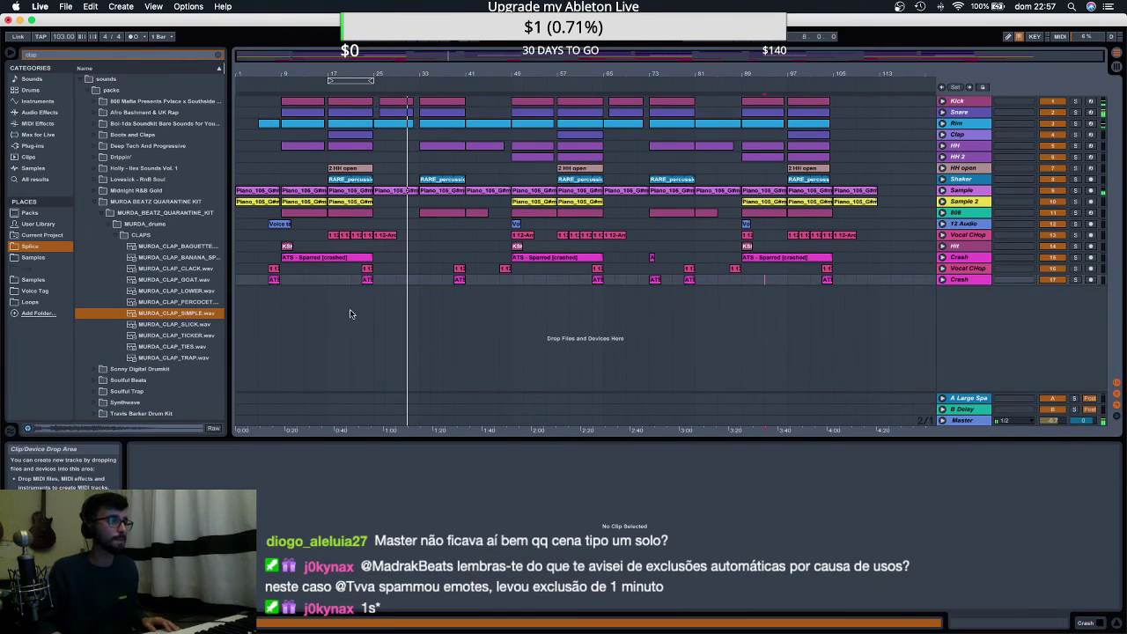
pyautogui.moveTo(280, 225); pyautogui.dragTo(417, 226)
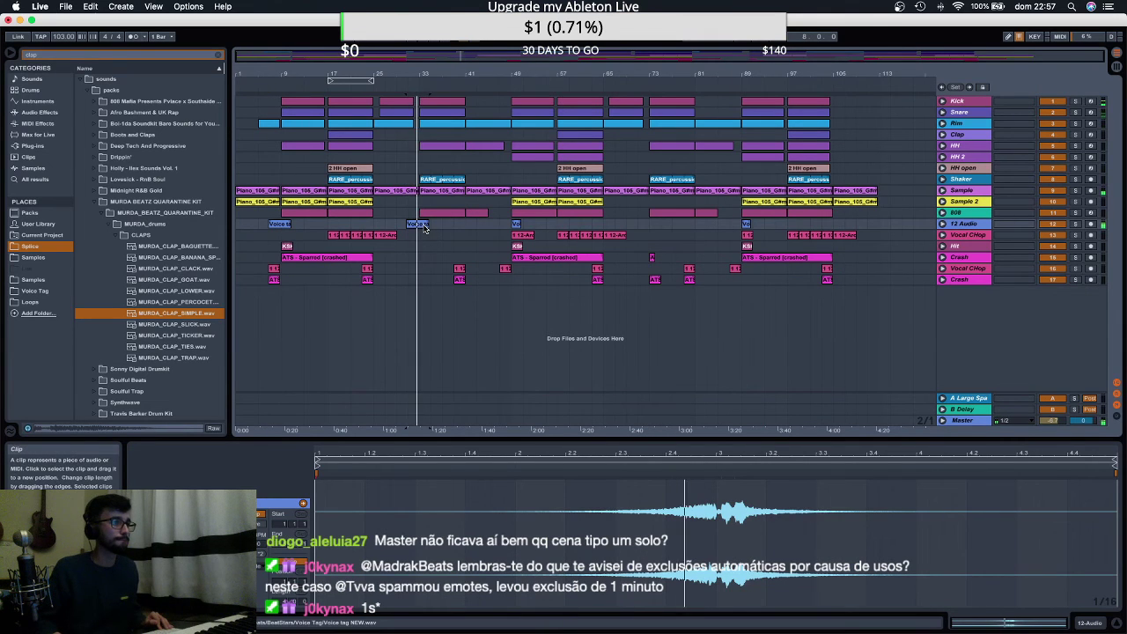
pyautogui.moveTo(423, 227); pyautogui.dragTo(662, 229)
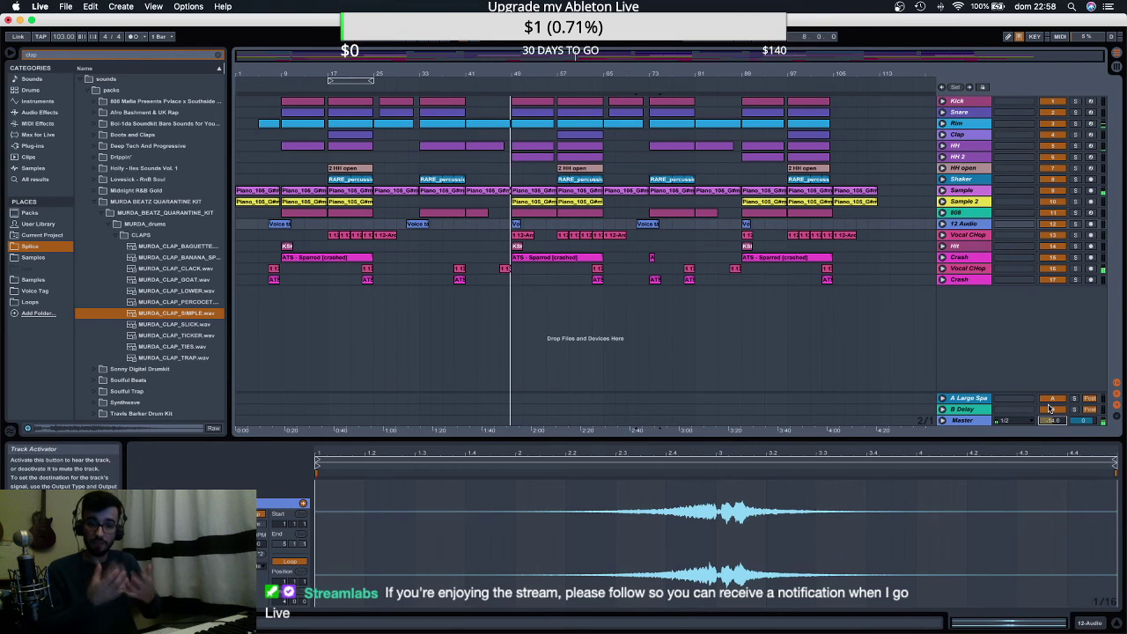
# Freeze the 808 track, allowing the audio to stop.
pyautogui.click(958, 214)
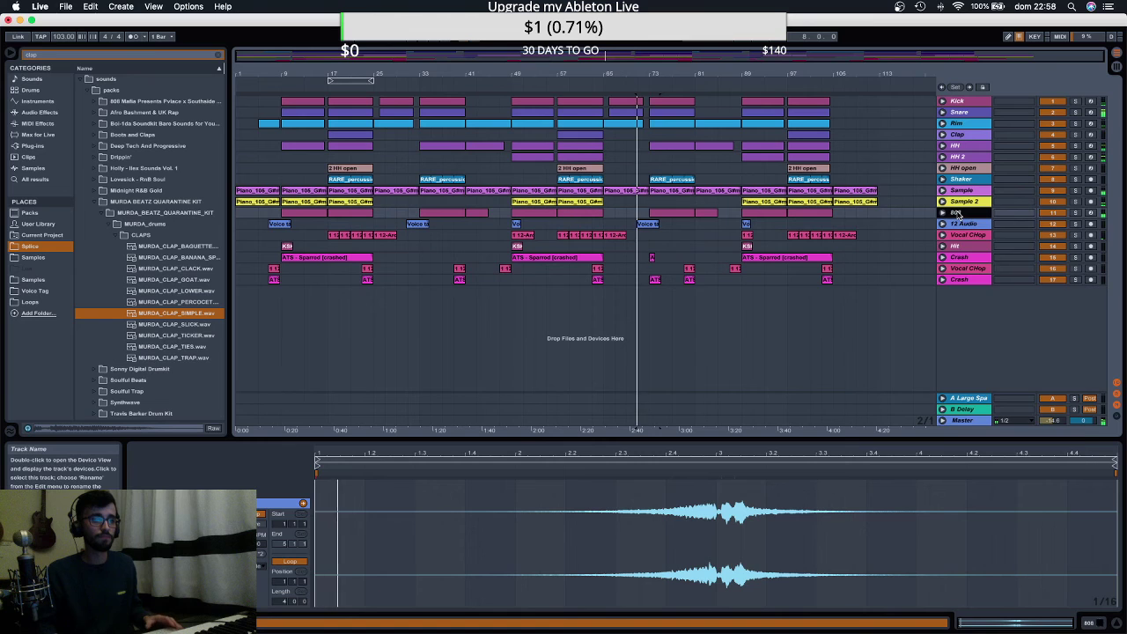
pyautogui.rightClick(958, 214)
pyautogui.click(984, 282)
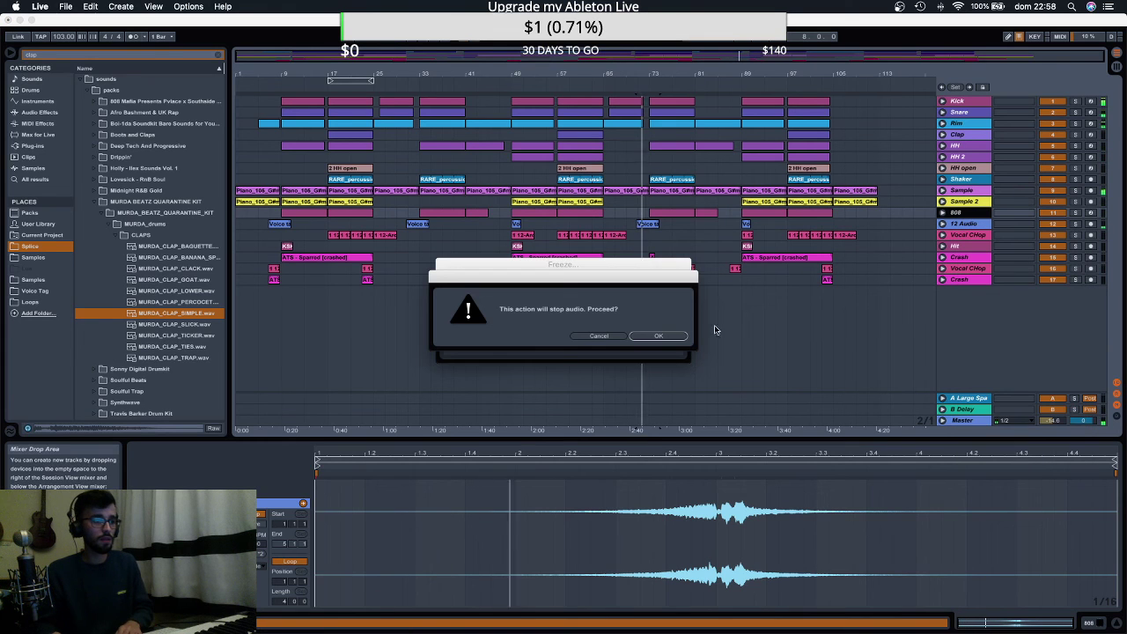
pyautogui.click(659, 336)
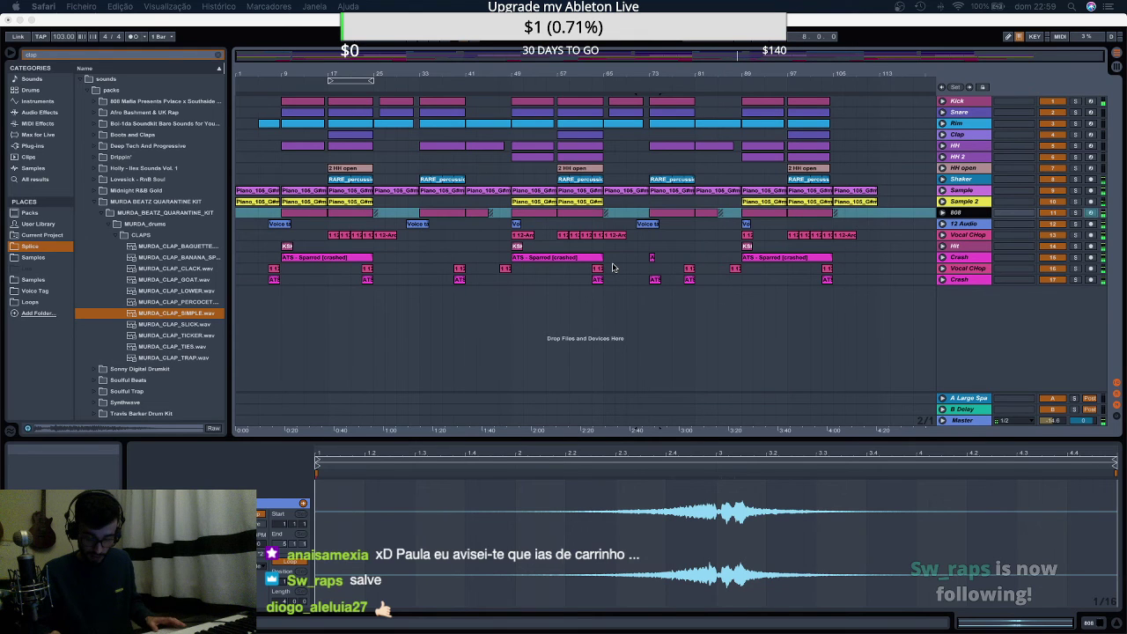
# Play the arrangement from the start of the last section at bar 89.
pyautogui.click(539, 102)
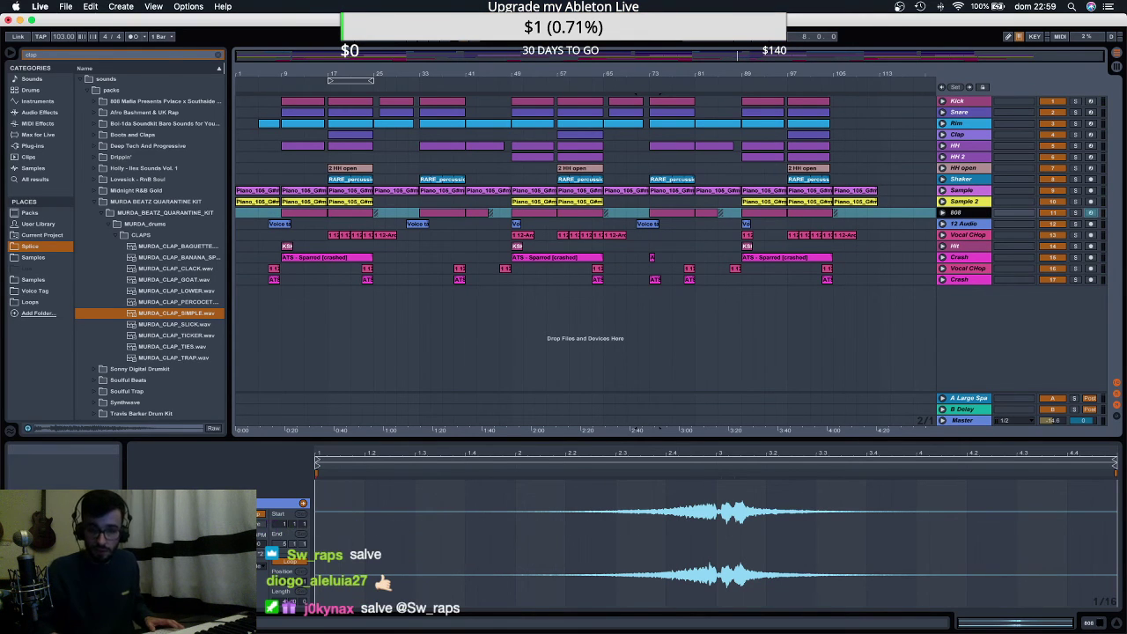
pyautogui.press('super+Tab')
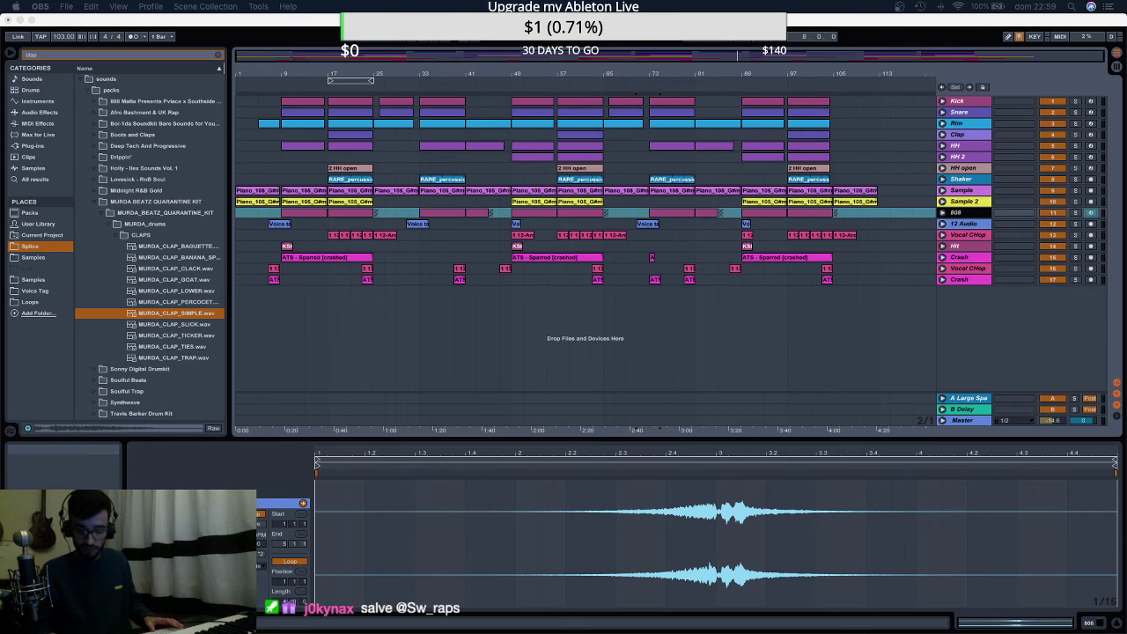
pyautogui.click(584, 189)
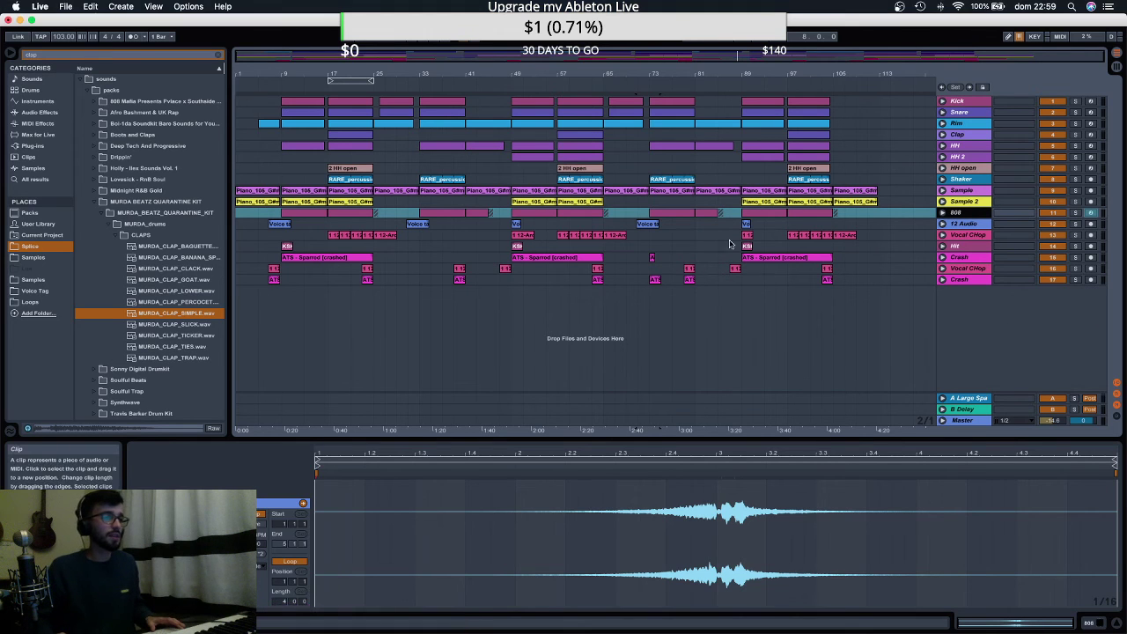
pyautogui.click(755, 252)
pyautogui.press('space')
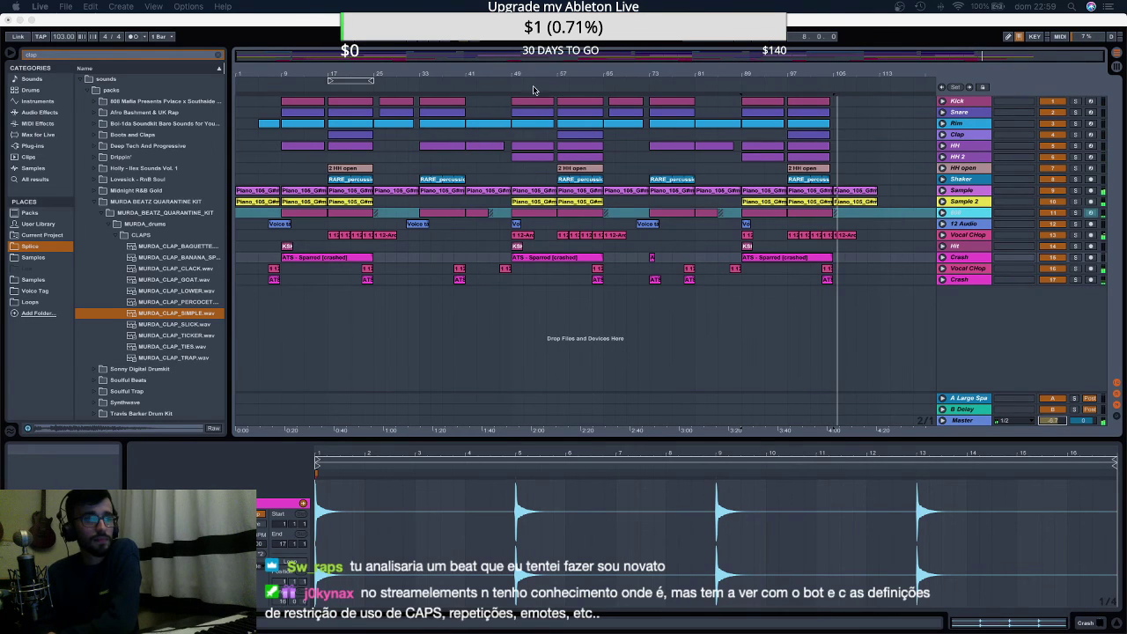
# Switch to WhatsApp and move its window out of the way of the arrangement.
pyautogui.click(423, 41)
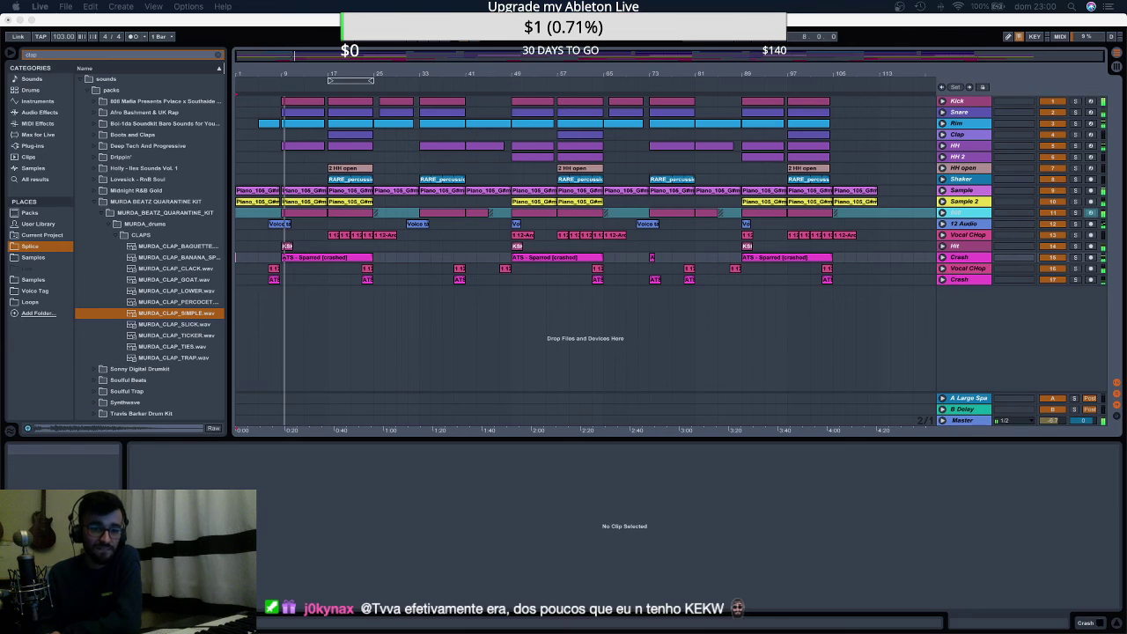
pyautogui.click(1021, 339)
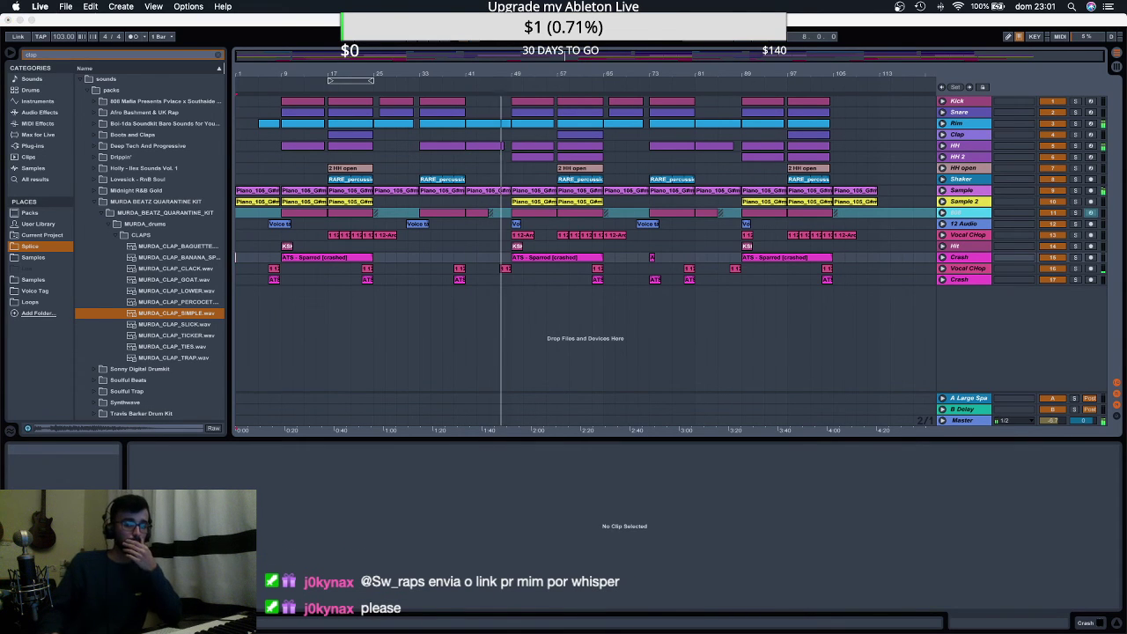
pyautogui.press('super+Tab')
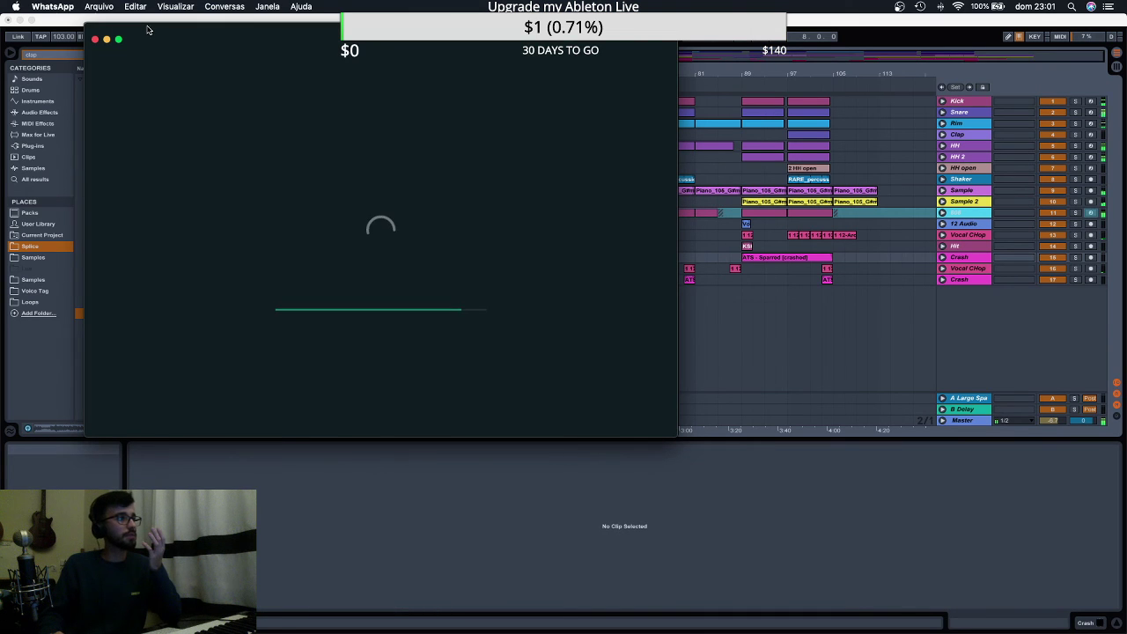
pyautogui.moveTo(147, 30); pyautogui.dragTo(1126, 193)
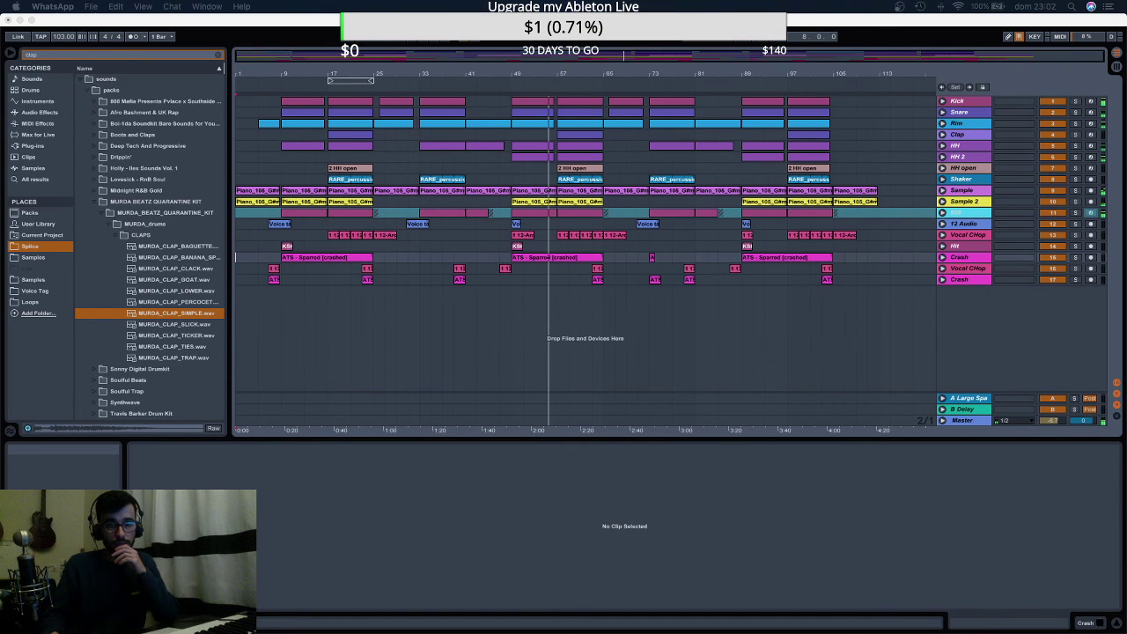
# Return to Ableton Live and play the arrangement from about bar 77 through to the ending.
pyautogui.click(862, 305)
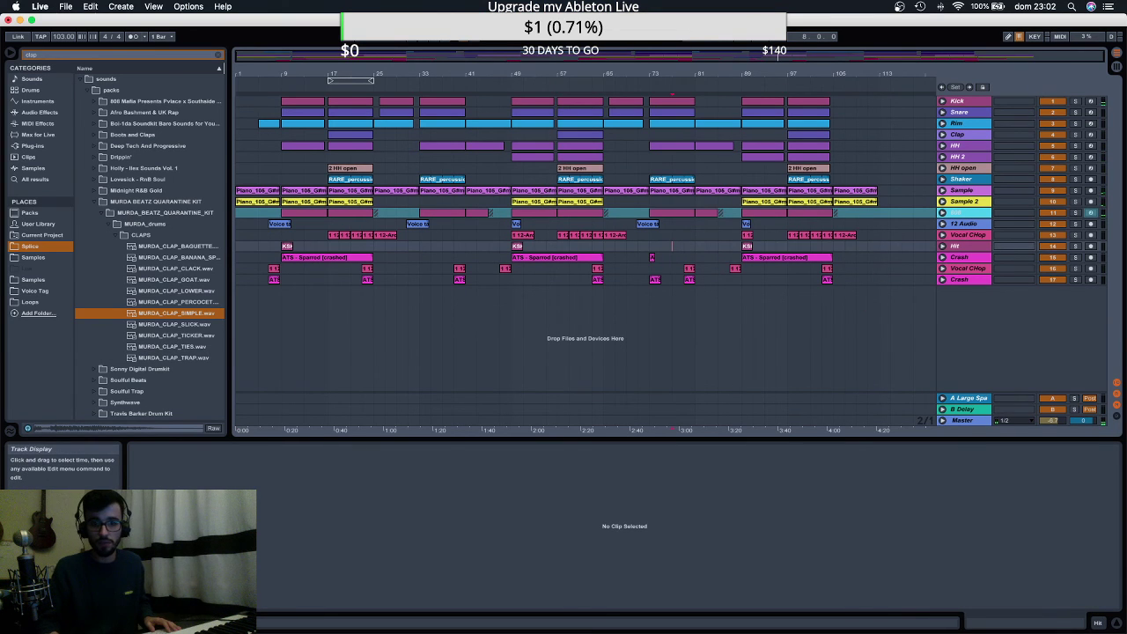
pyautogui.press('space')
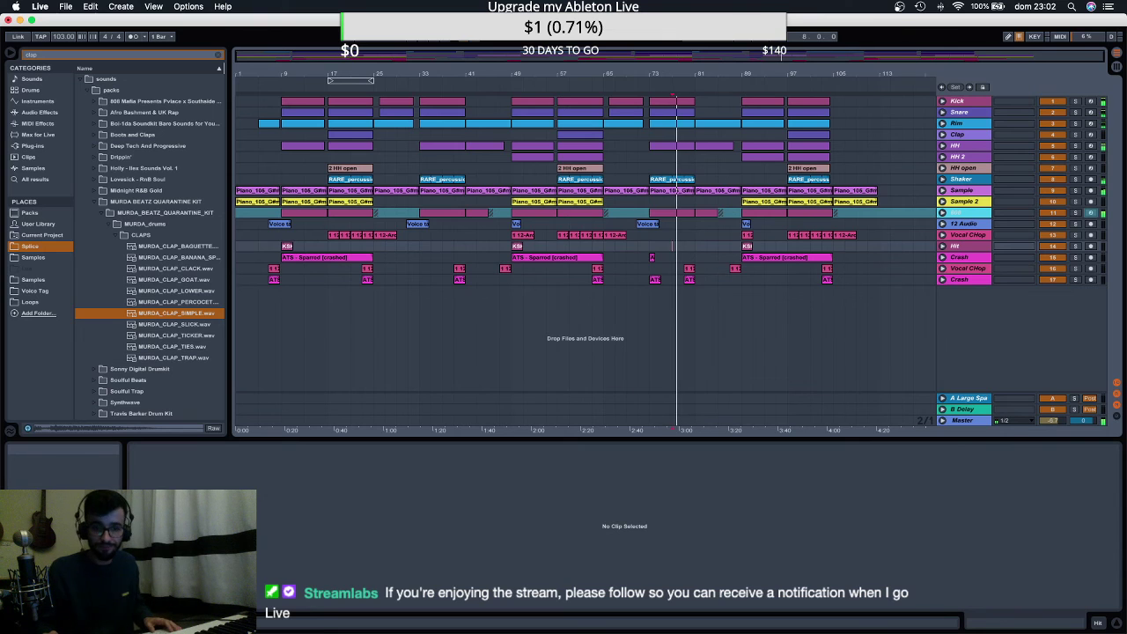
pyautogui.press('super+Tab')
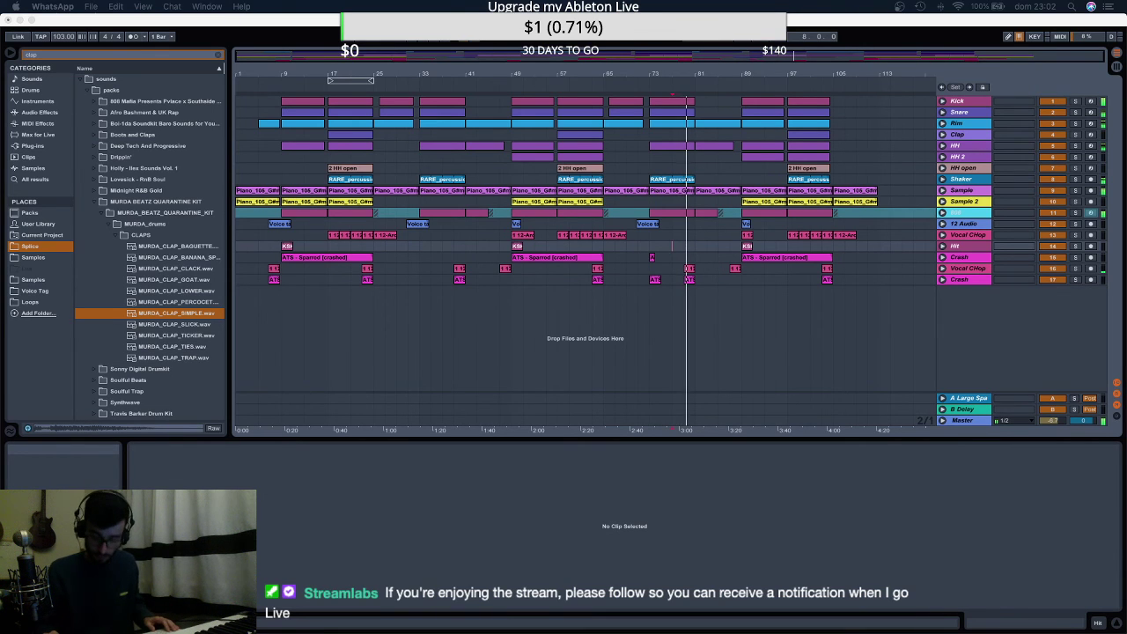
pyautogui.press('super+Tab')
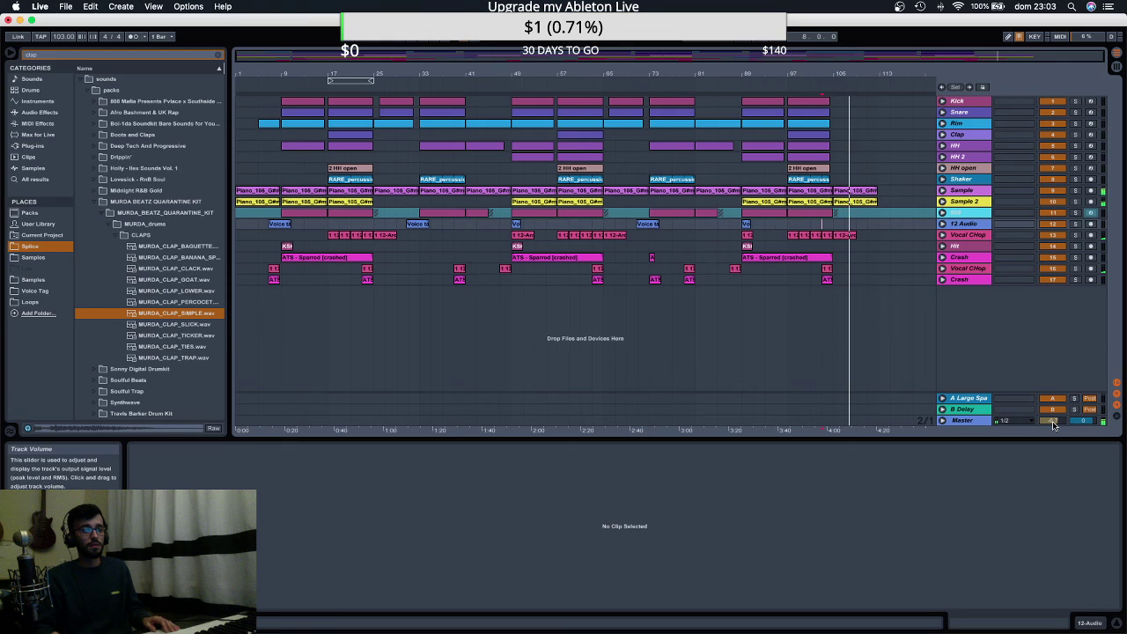
# Save the Live set.
pyautogui.moveTo(591, 620)
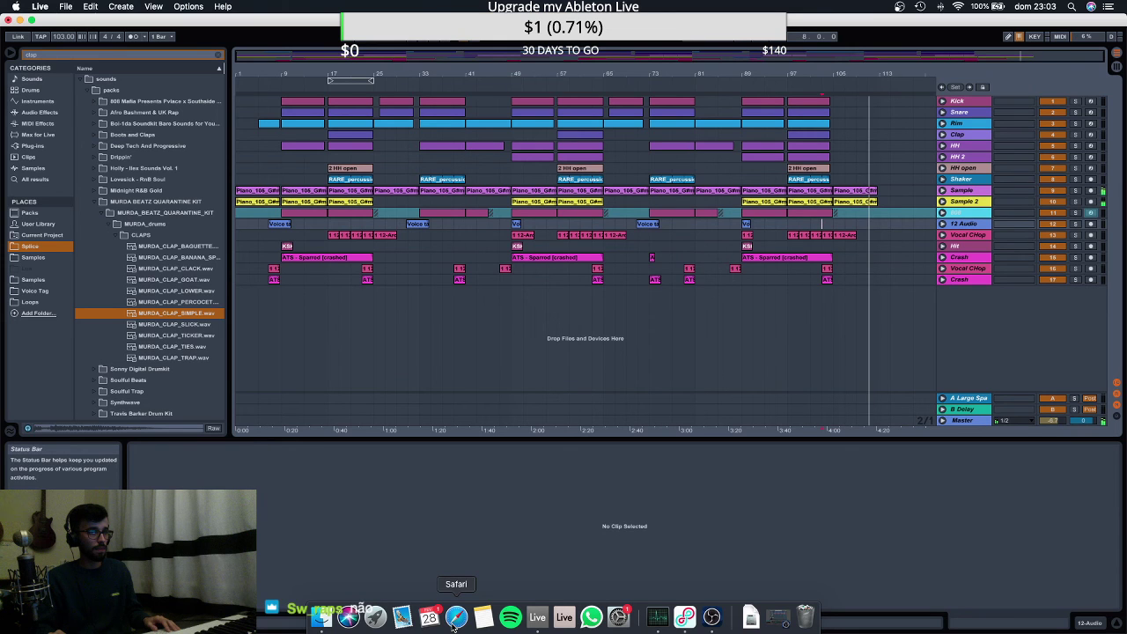
pyautogui.click(657, 320)
pyautogui.press('super+s')
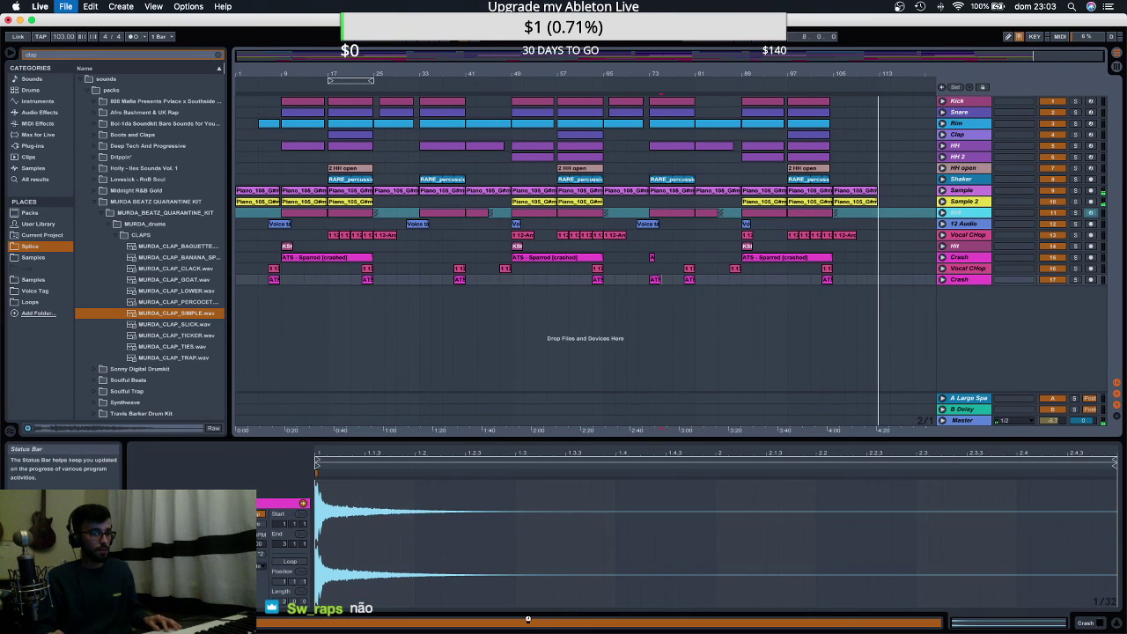
pyautogui.click(523, 315)
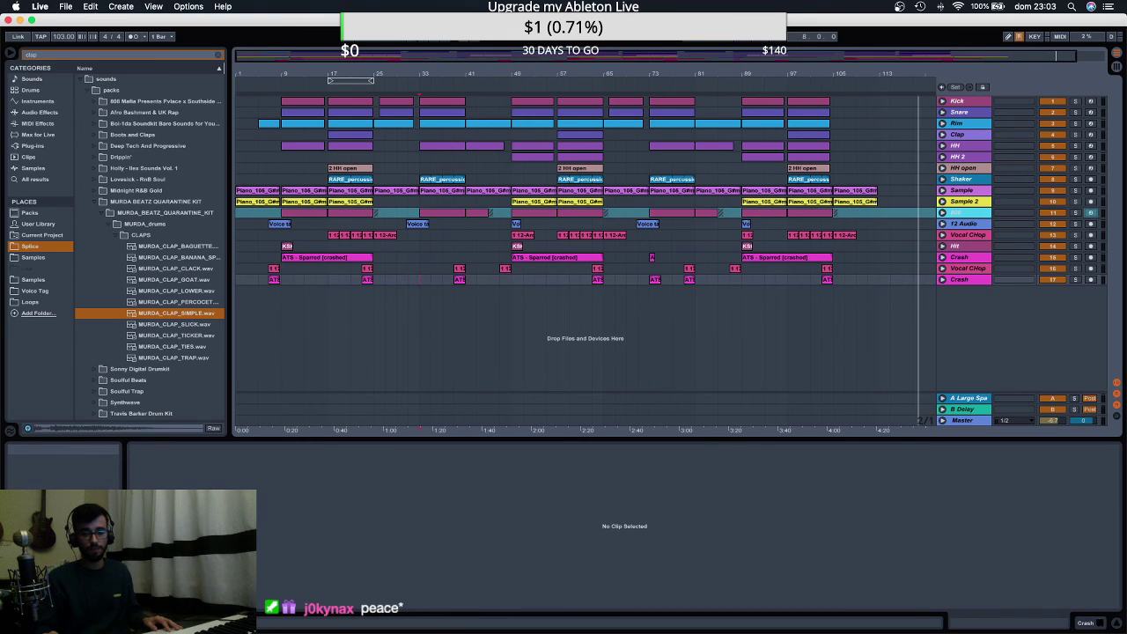
# Switch to Safari, load the Madrak Beats website, and stretch the browser window across the screen's full width.
pyautogui.moveTo(428, 620)
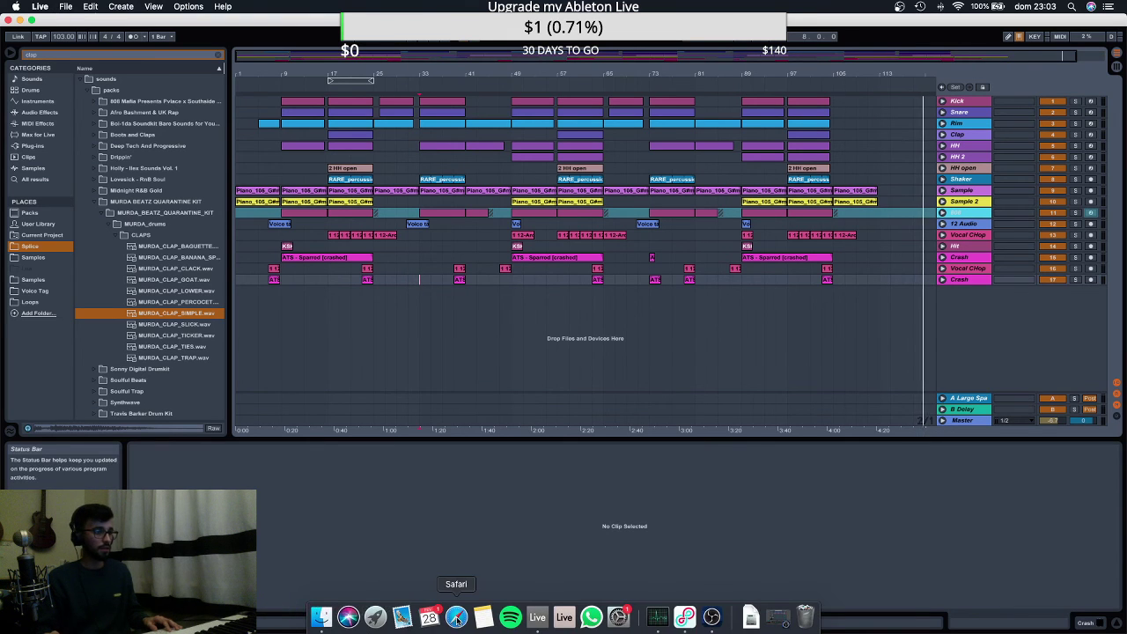
pyautogui.click(457, 617)
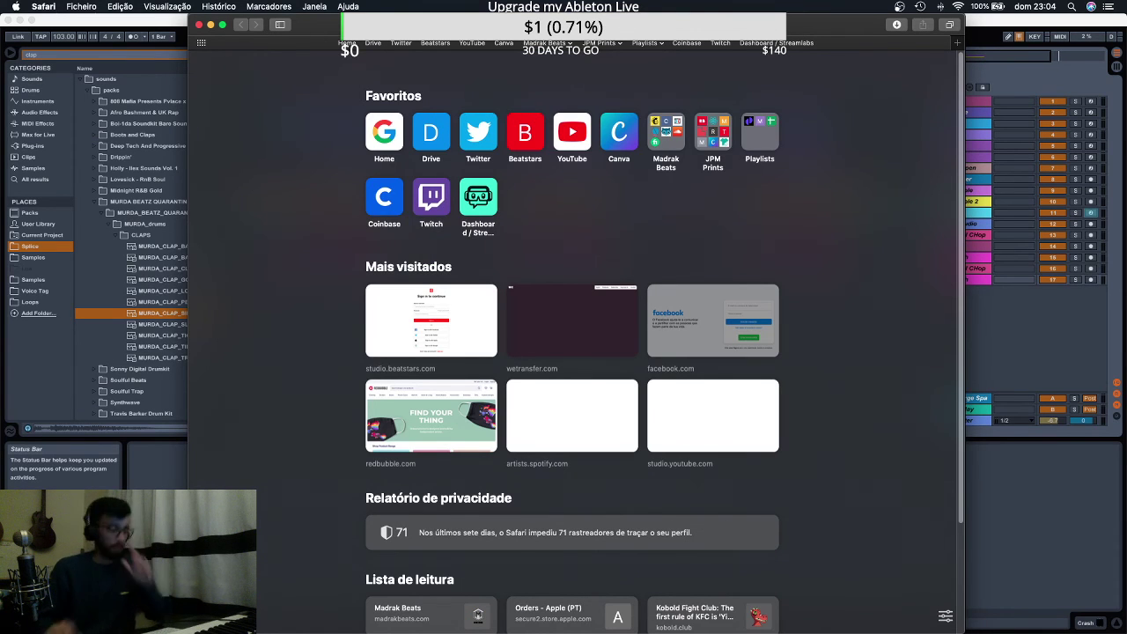
pyautogui.write('madrak')
pyautogui.press('Return')
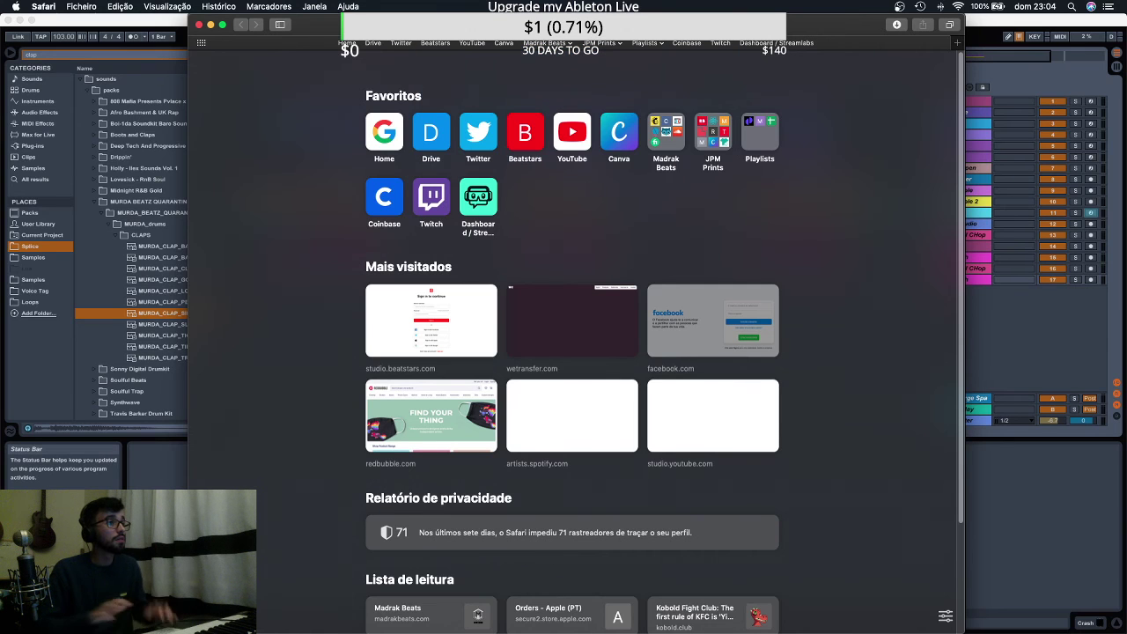
pyautogui.moveTo(305, 25); pyautogui.dragTo(117, 5)
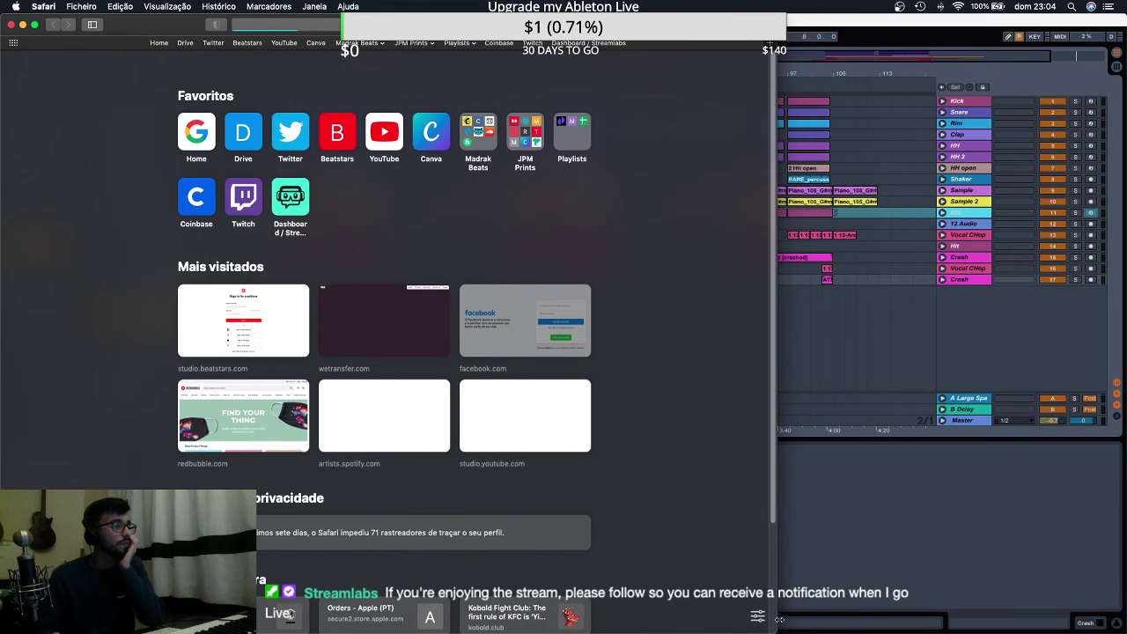
pyautogui.moveTo(779, 619); pyautogui.dragTo(1126, 620)
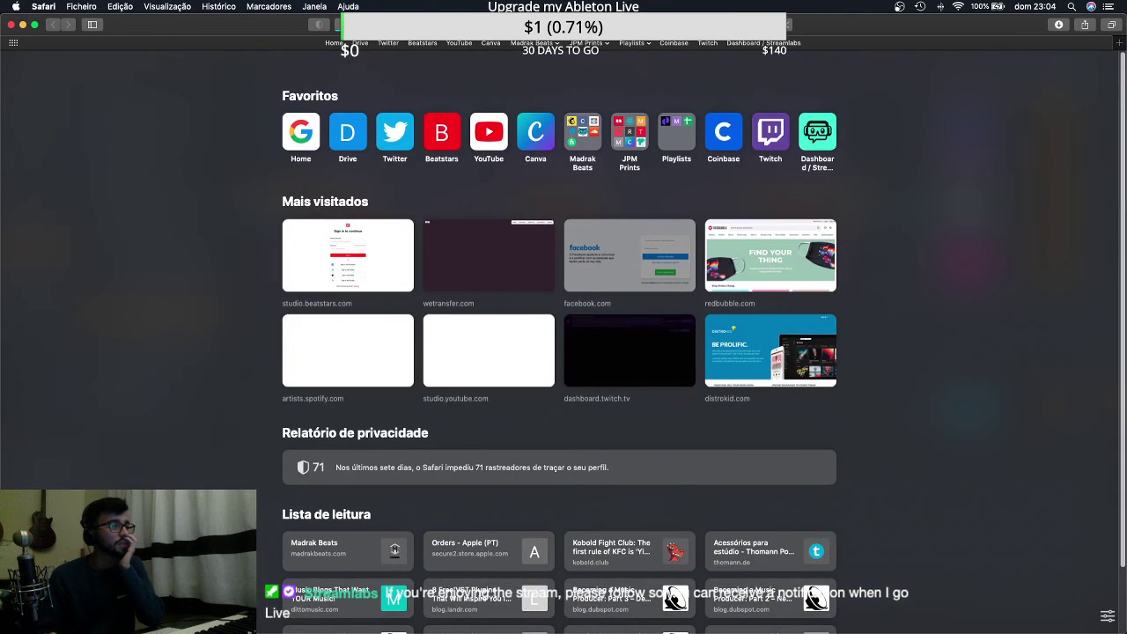
# Quit Ableton Live, accepting that audio will stop.
pyautogui.moveTo(658, 630)
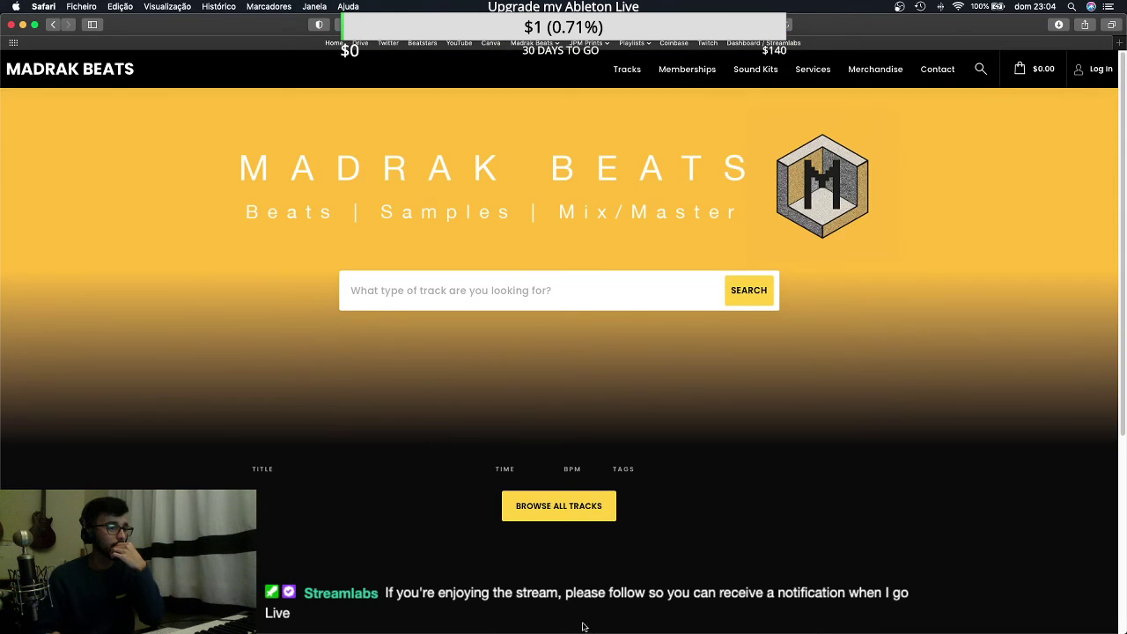
pyautogui.moveTo(579, 629)
pyautogui.click(540, 620)
pyautogui.rightClick(540, 620)
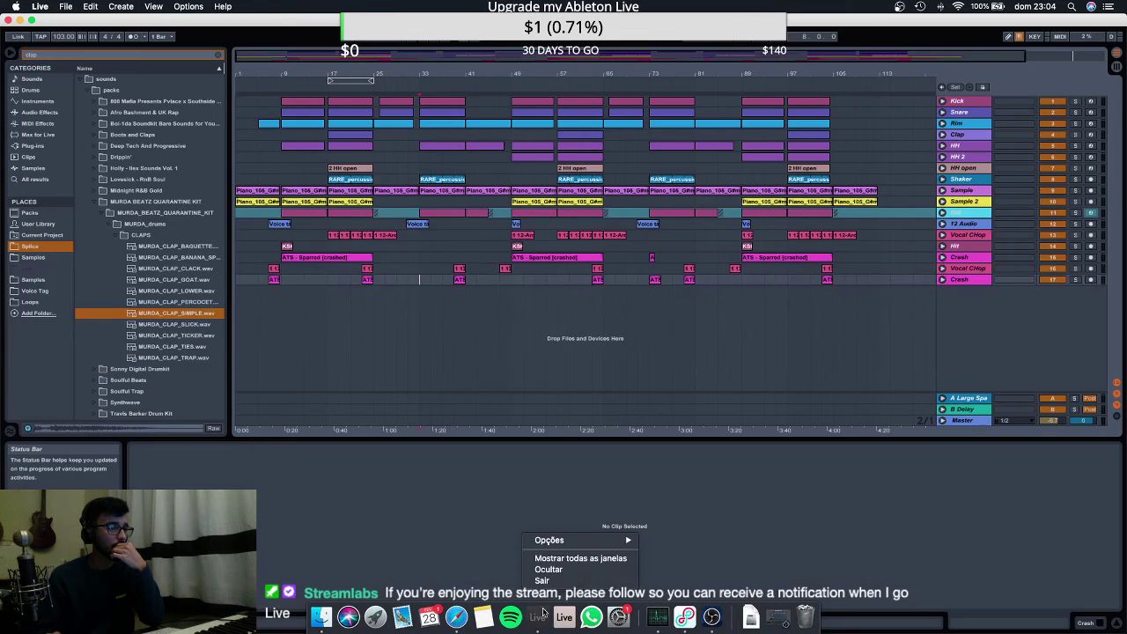
pyautogui.click(543, 580)
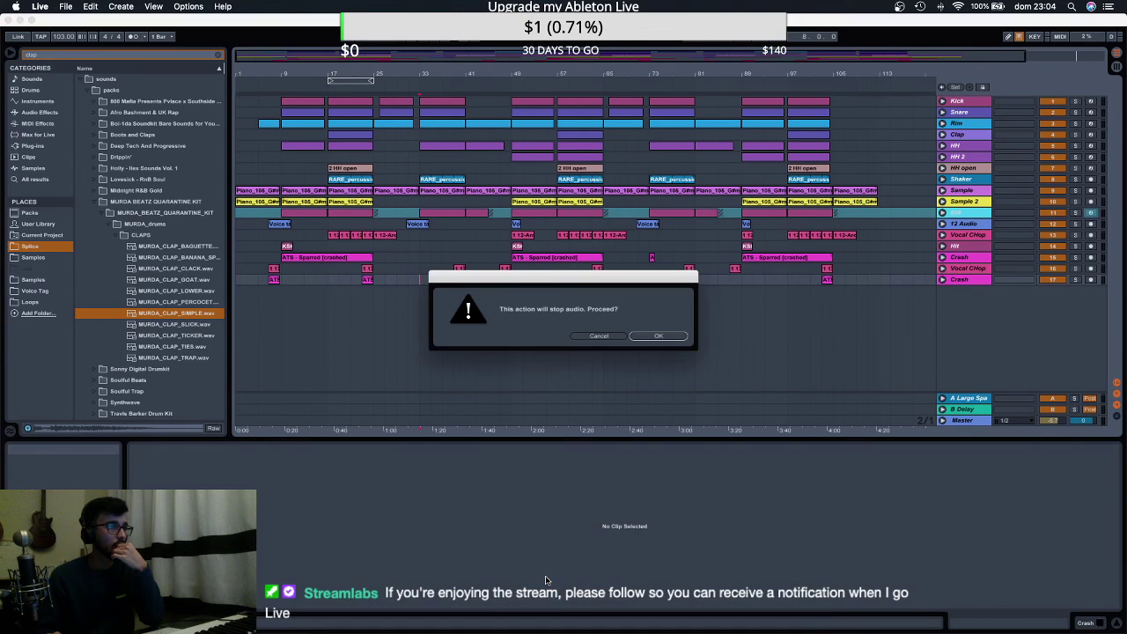
pyautogui.click(656, 337)
# Look through the track list on the Madrak Beats home page.
pyautogui.scroll(-5, 531, 450)
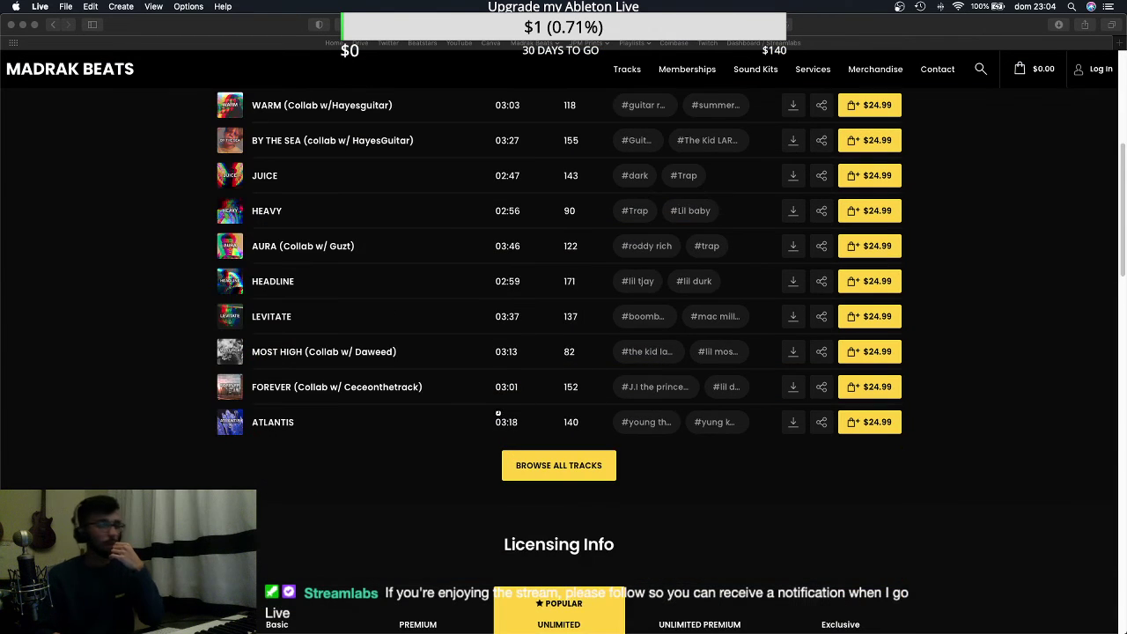
pyautogui.scroll(4, 497, 418)
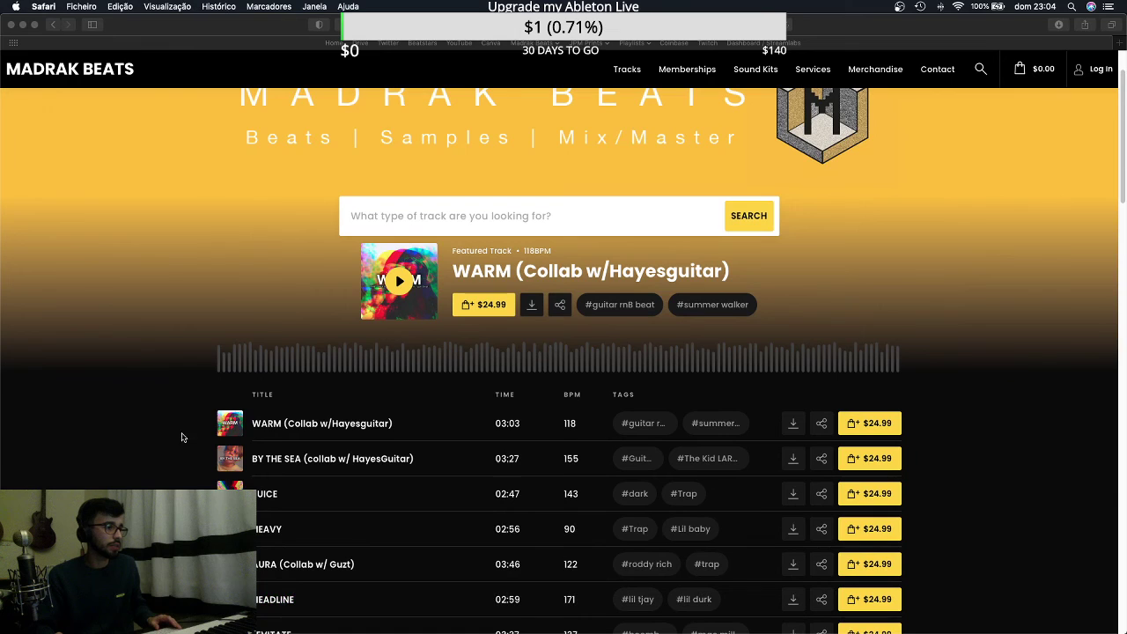
# Open the page of the track "WARM (Collab w/Hayesguitar)" from the track list and start playing it.
pyautogui.click(368, 424)
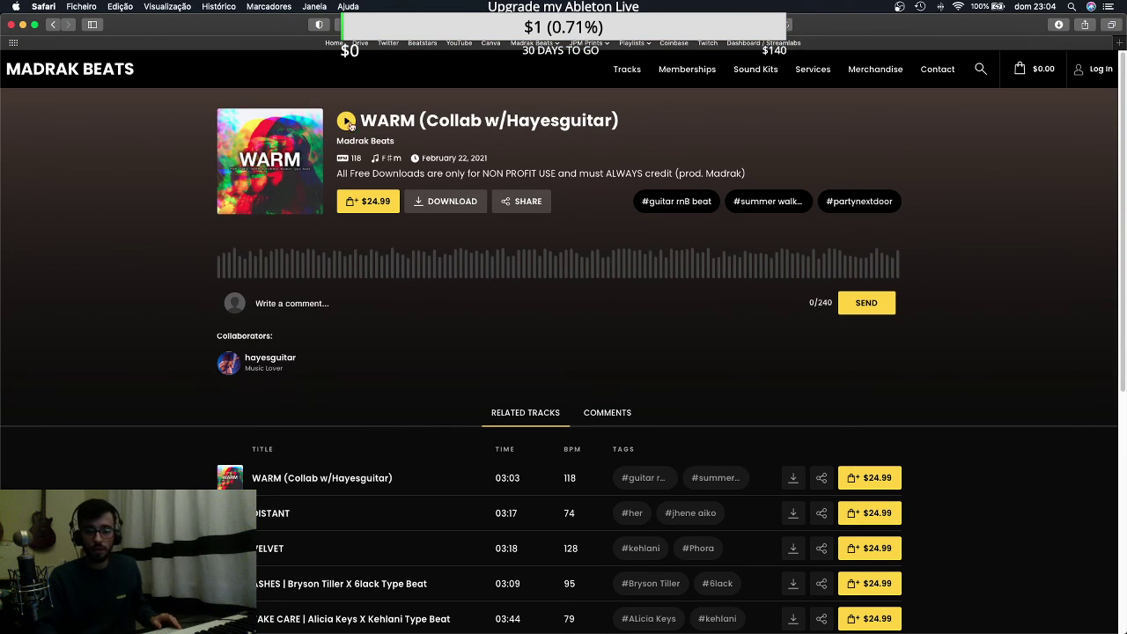
pyautogui.click(346, 121)
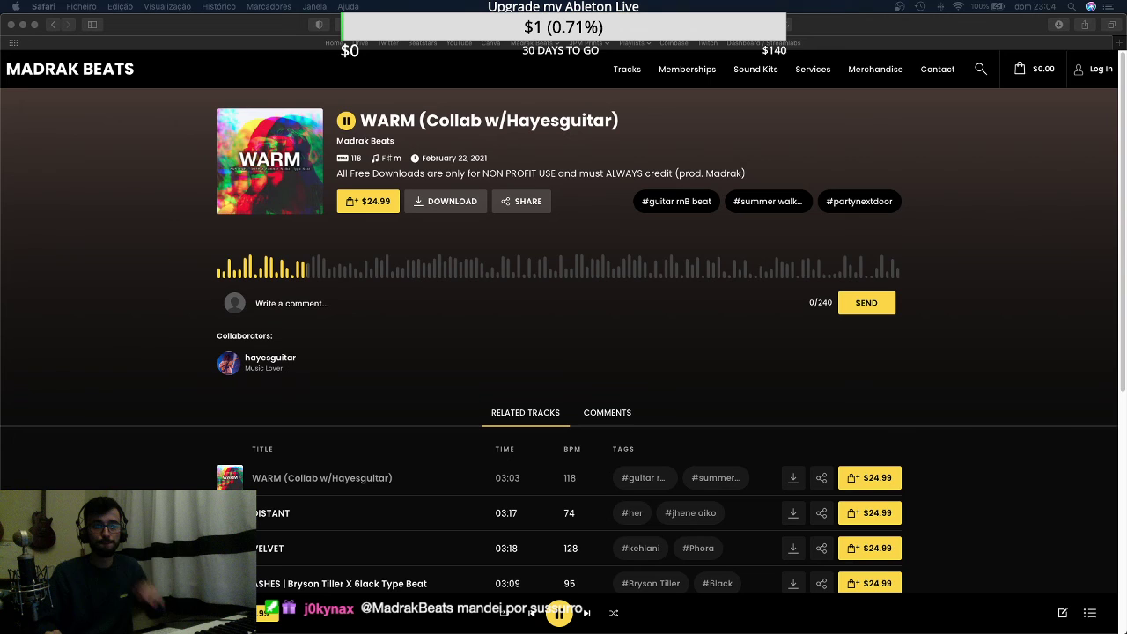
pyautogui.press('super+Tab')
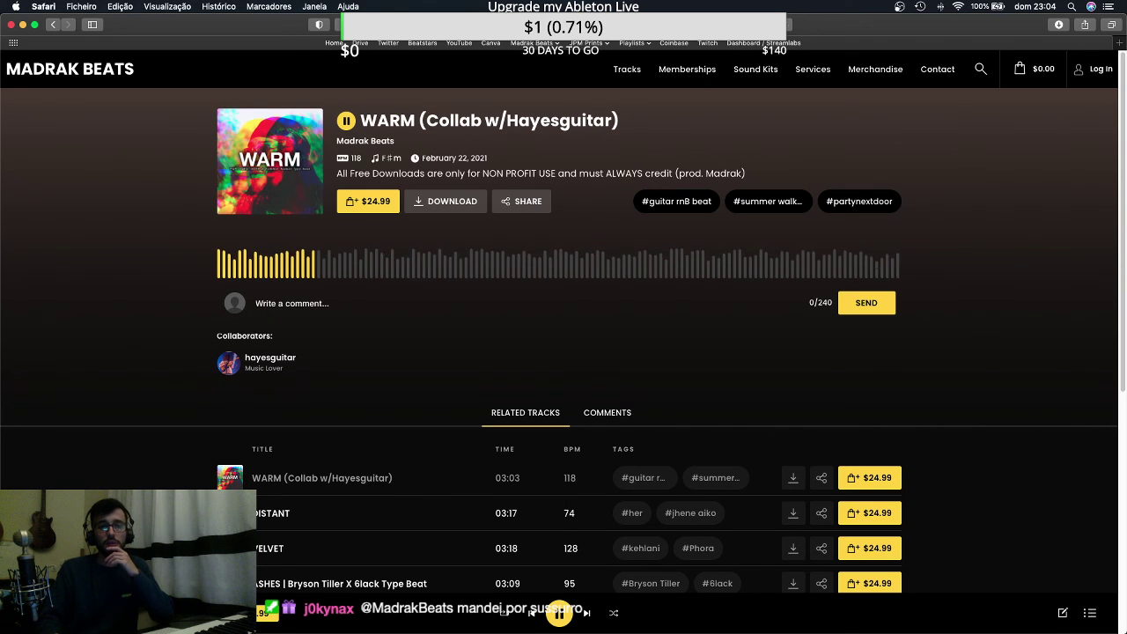
pyautogui.press('super+Tab')
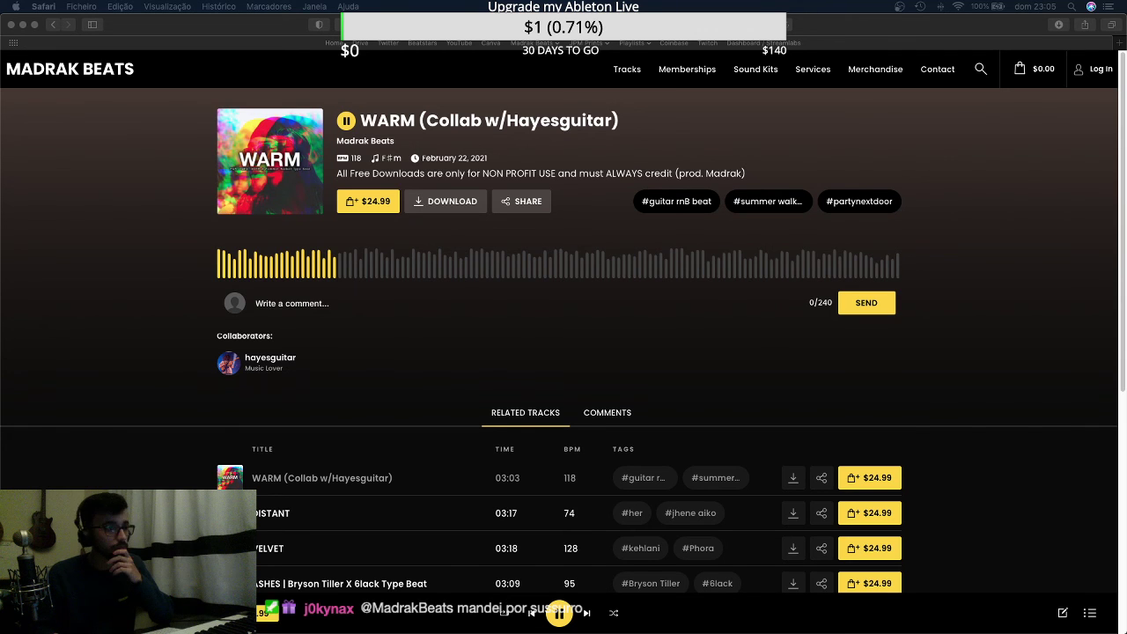
pyautogui.scroll(-5, 478, 340)
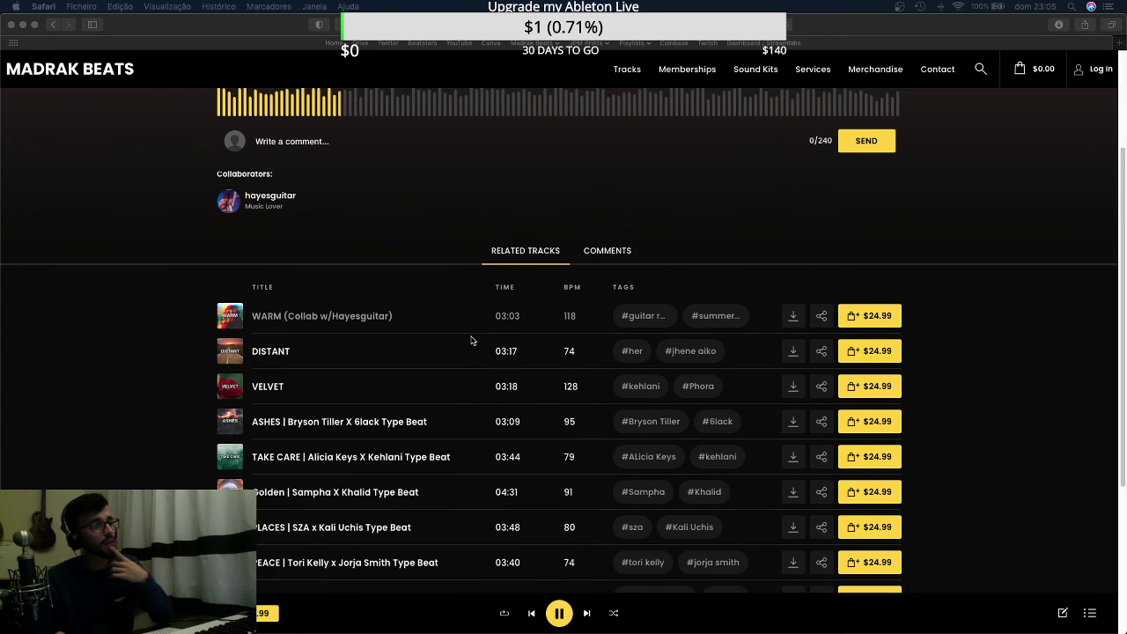
pyautogui.scroll(5, 484, 347)
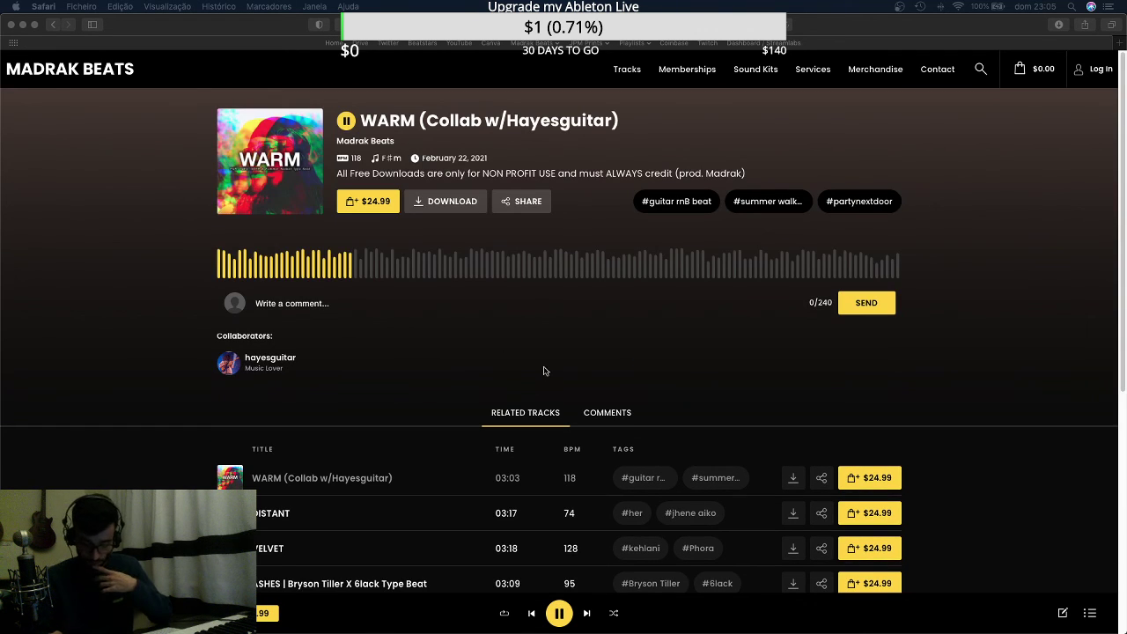